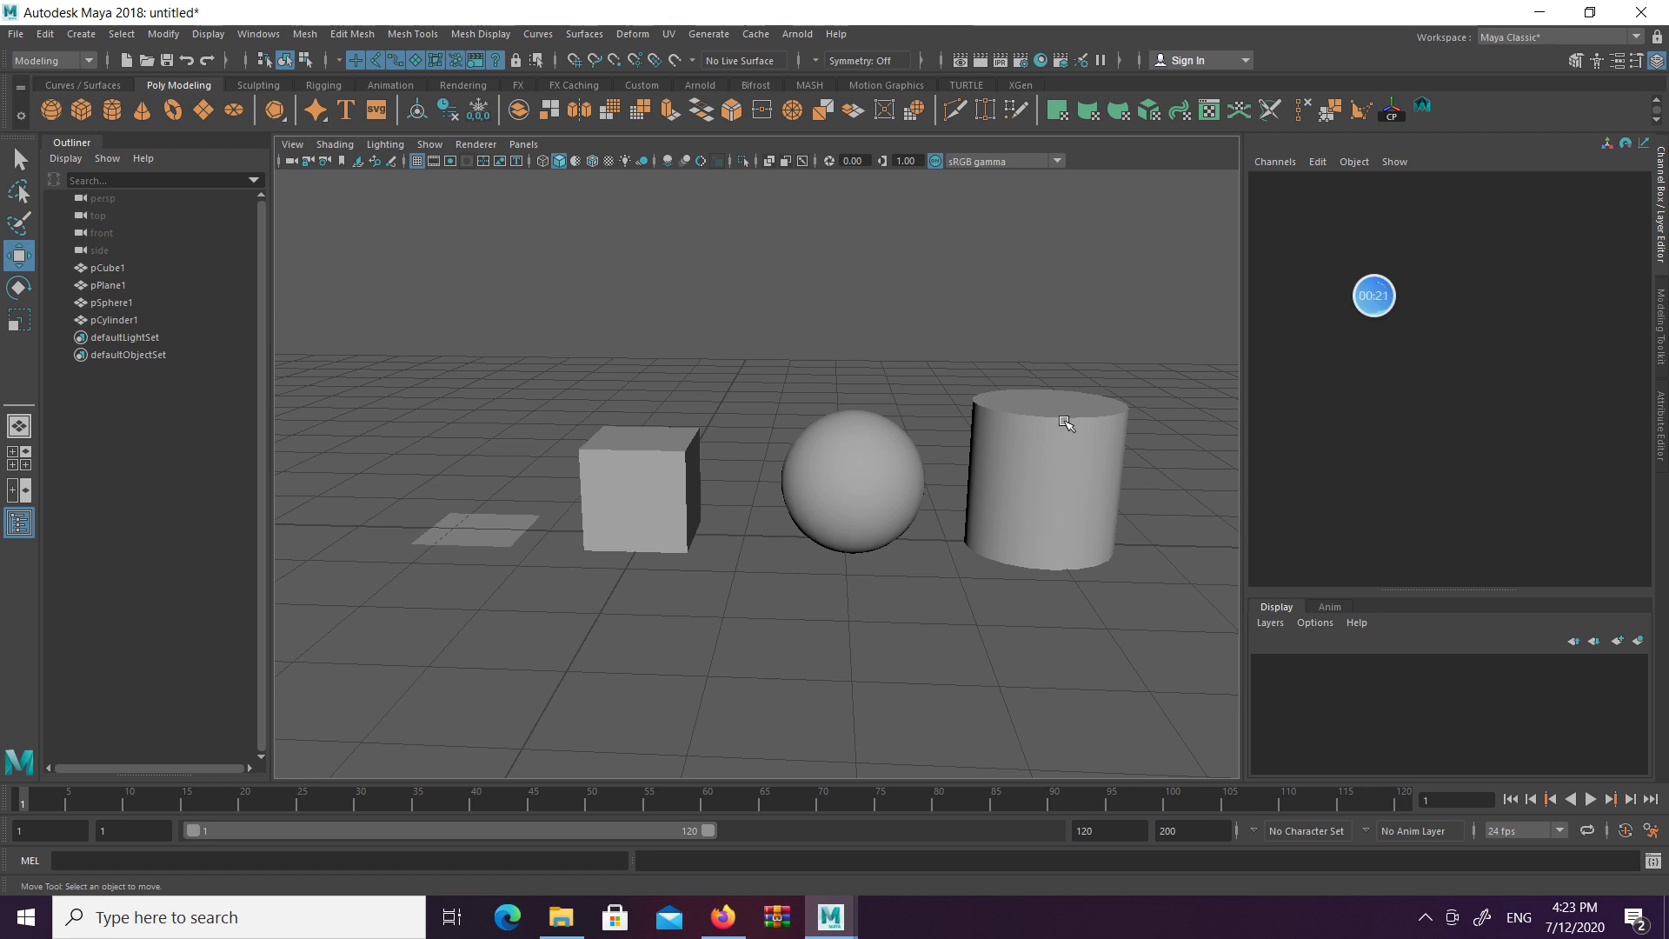
Select the cube, the sphere and the cylinder one after another to inspect each primitive
{"action": "left_click_drag", "start_coordinate": [597, 381], "coordinate": [740, 556]}
{"action": "left_click_drag", "start_coordinate": [817, 363], "coordinate": [904, 556]}
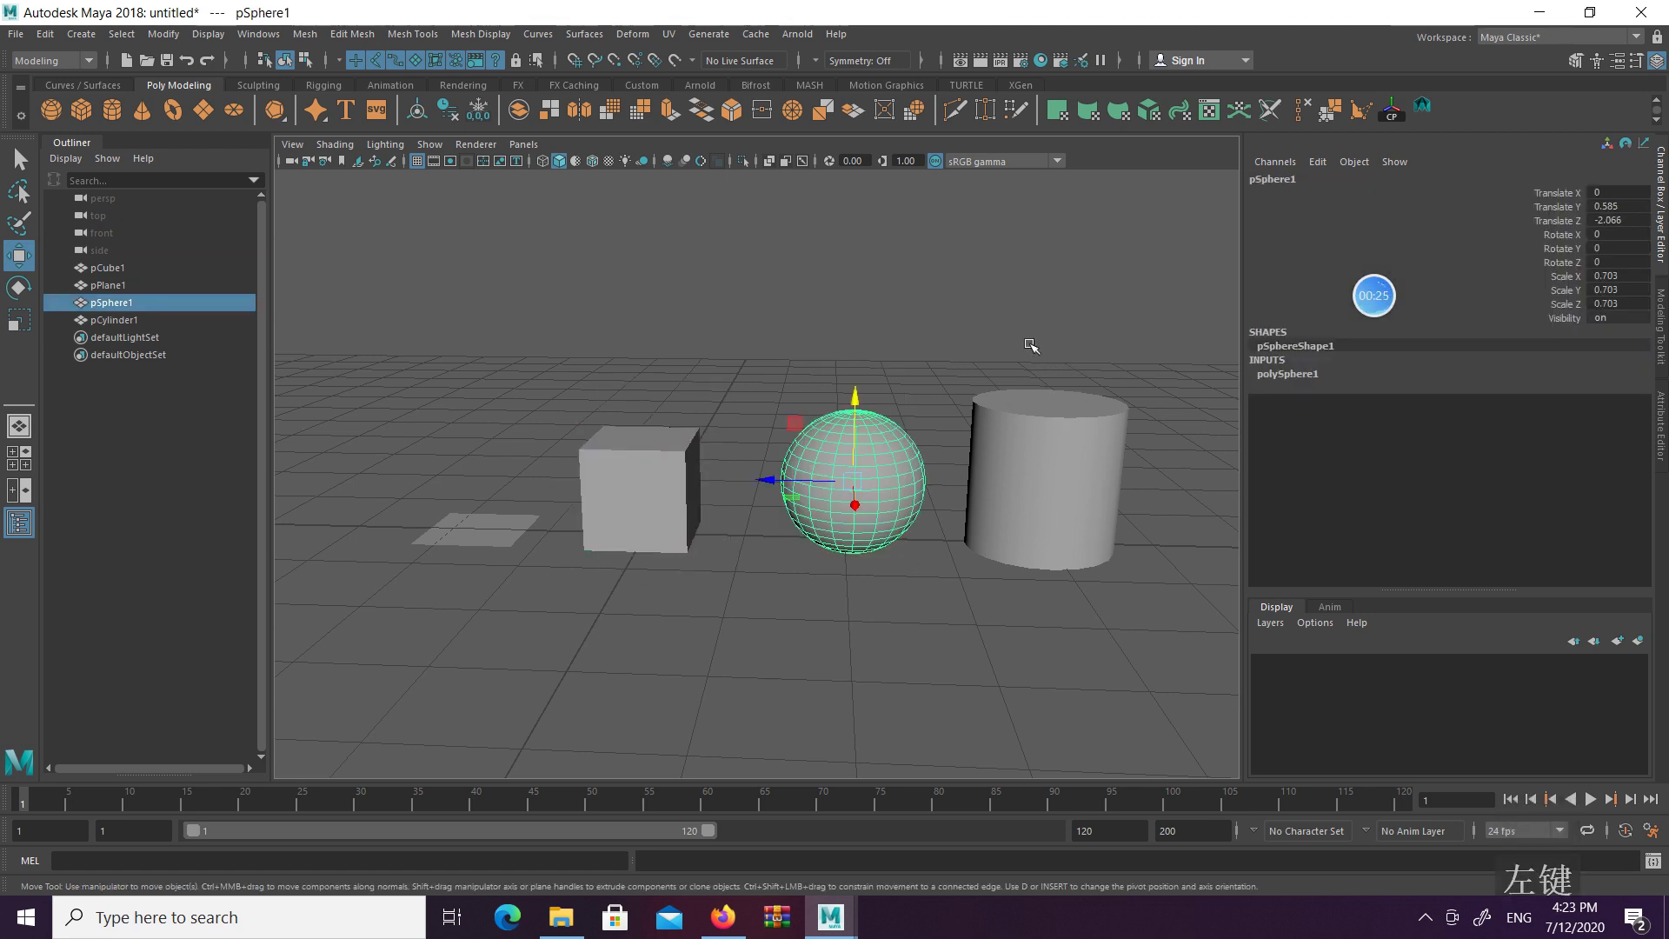
{"action": "left_click_drag", "start_coordinate": [1027, 335], "coordinate": [1145, 525]}
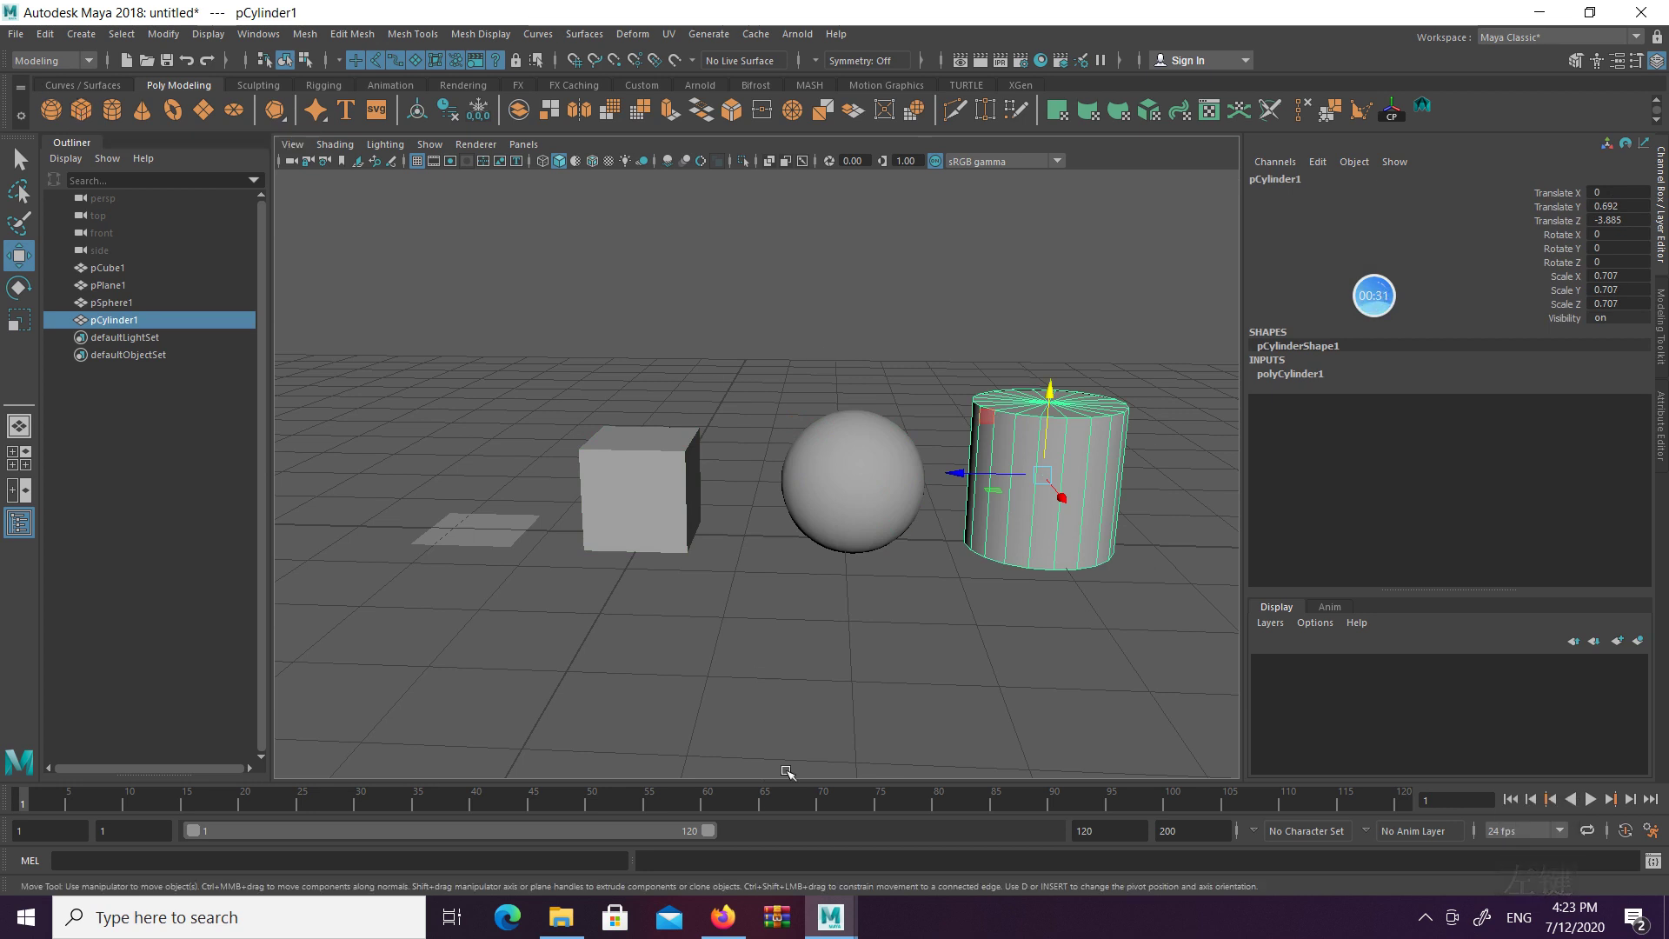
Switch to the ship_midres_072.ma scene, select the deck gun and frame it in the view
{"action": "left_click", "coordinate": [830, 917]}
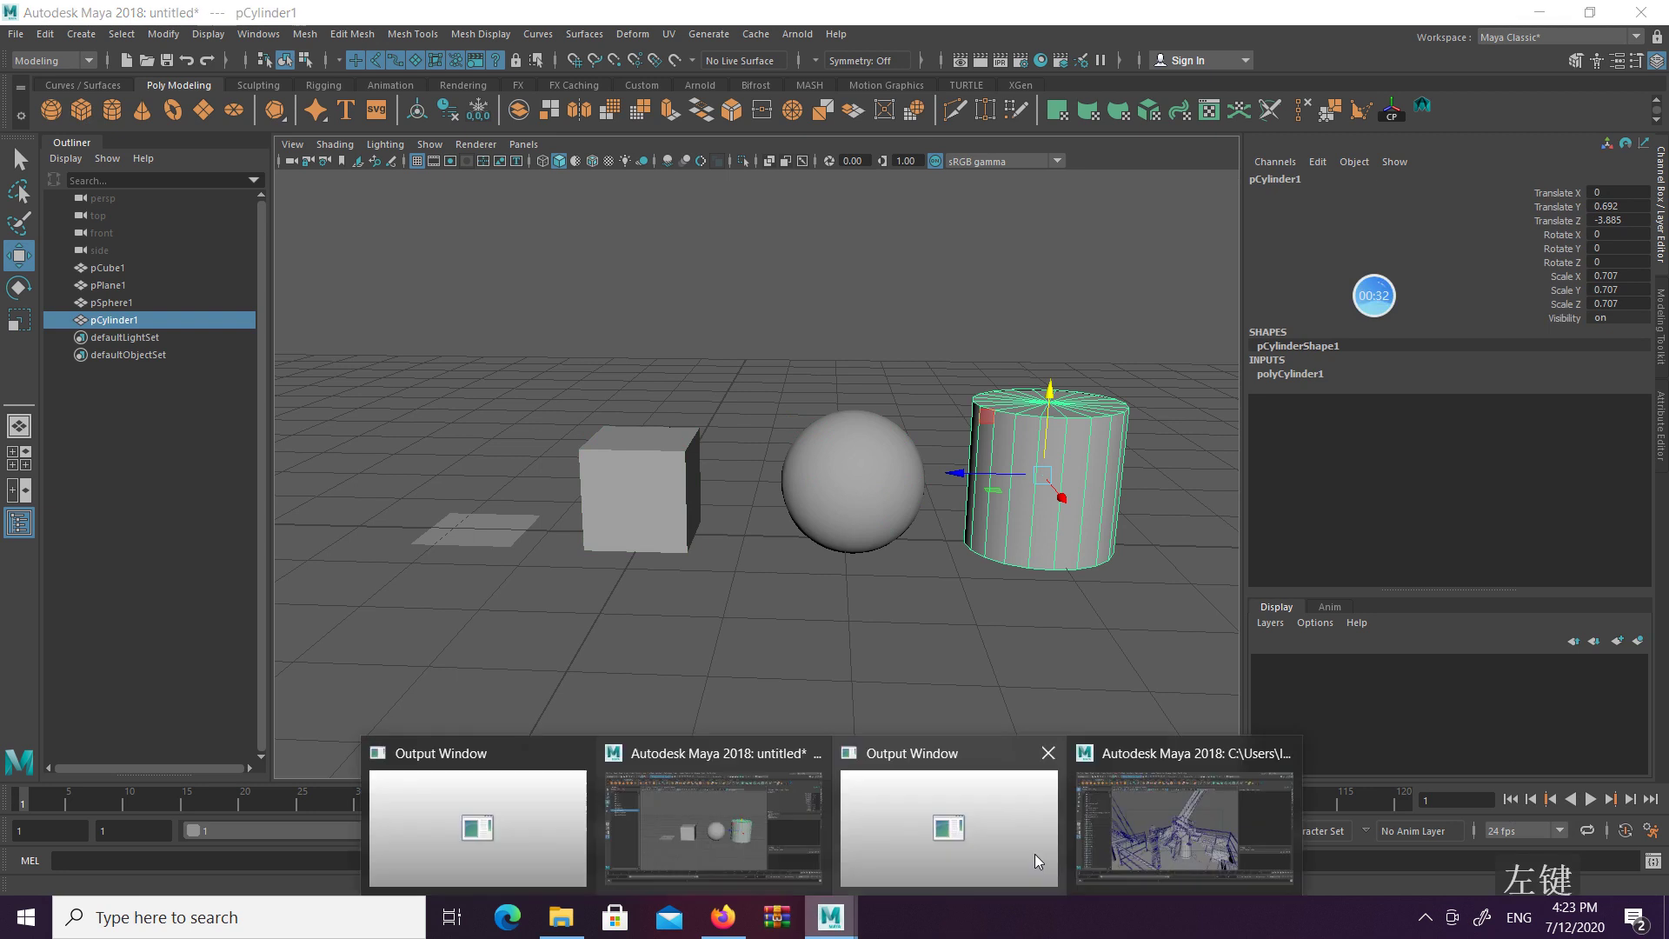
{"action": "left_click", "coordinate": [1254, 829]}
{"action": "mouse_move", "coordinate": [873, 483]}
{"action": "left_mouse_down", "text": "alt"}
{"action": "mouse_move", "coordinate": [935, 472]}
{"action": "mouse_move", "coordinate": [887, 491]}
{"action": "left_mouse_up", "text": "alt"}
{"action": "middle_click_drag", "start_coordinate": [608, 452], "coordinate": [512, 516], "text": "alt"}
{"action": "left_click", "coordinate": [513, 516]}
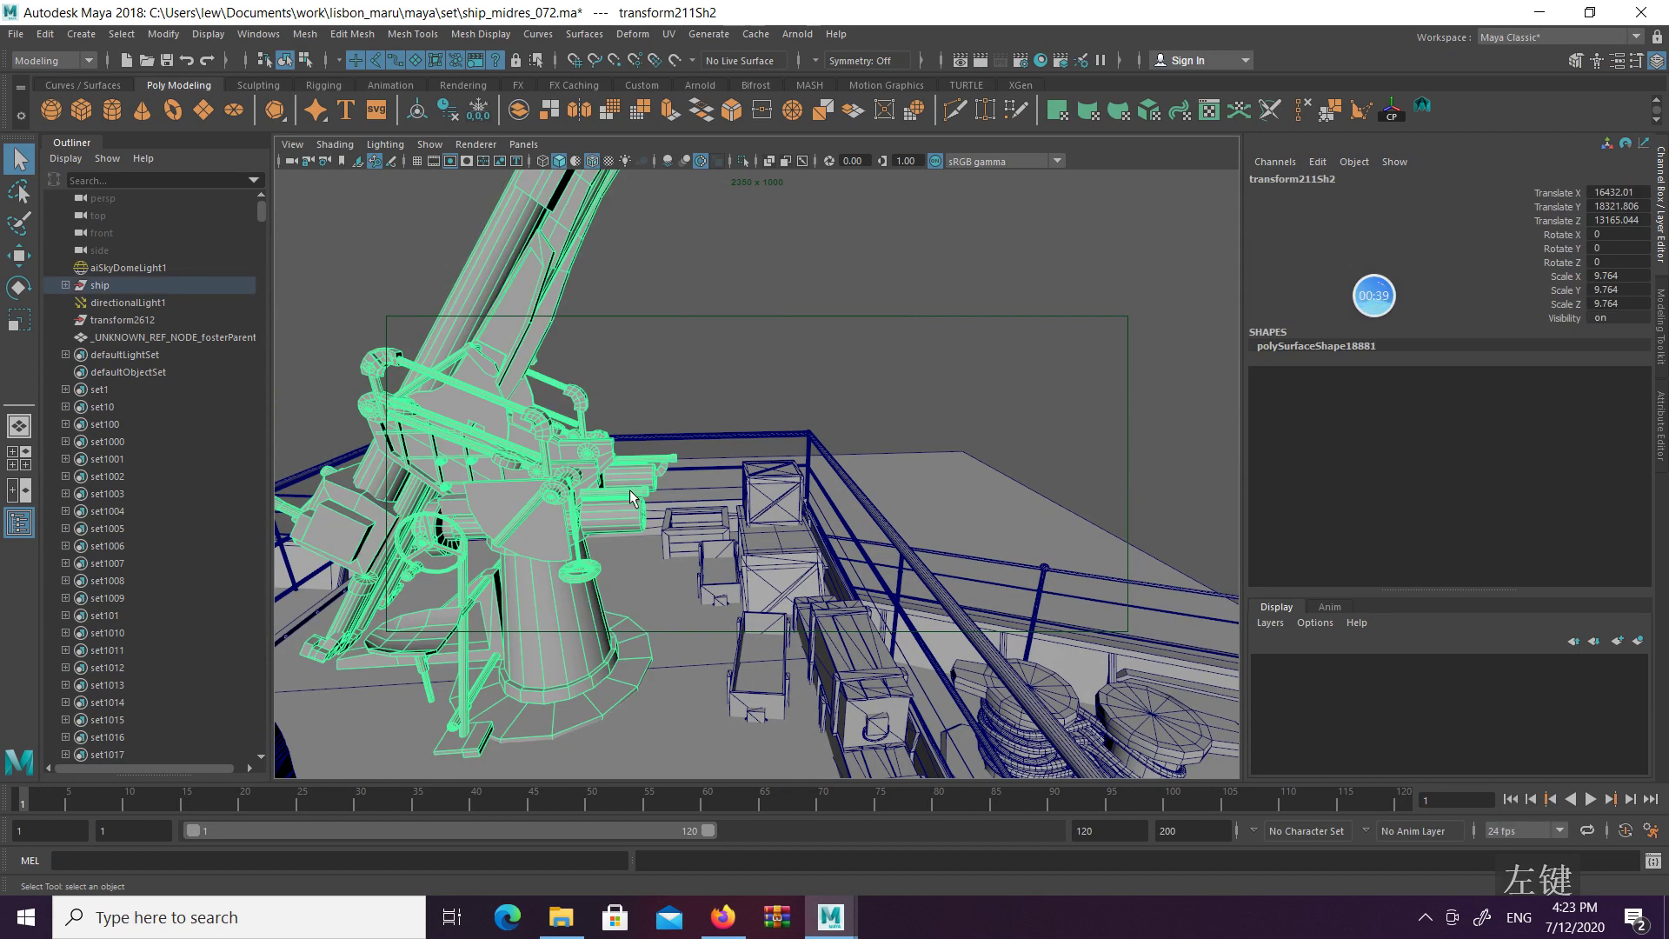
{"action": "key", "text": "f"}
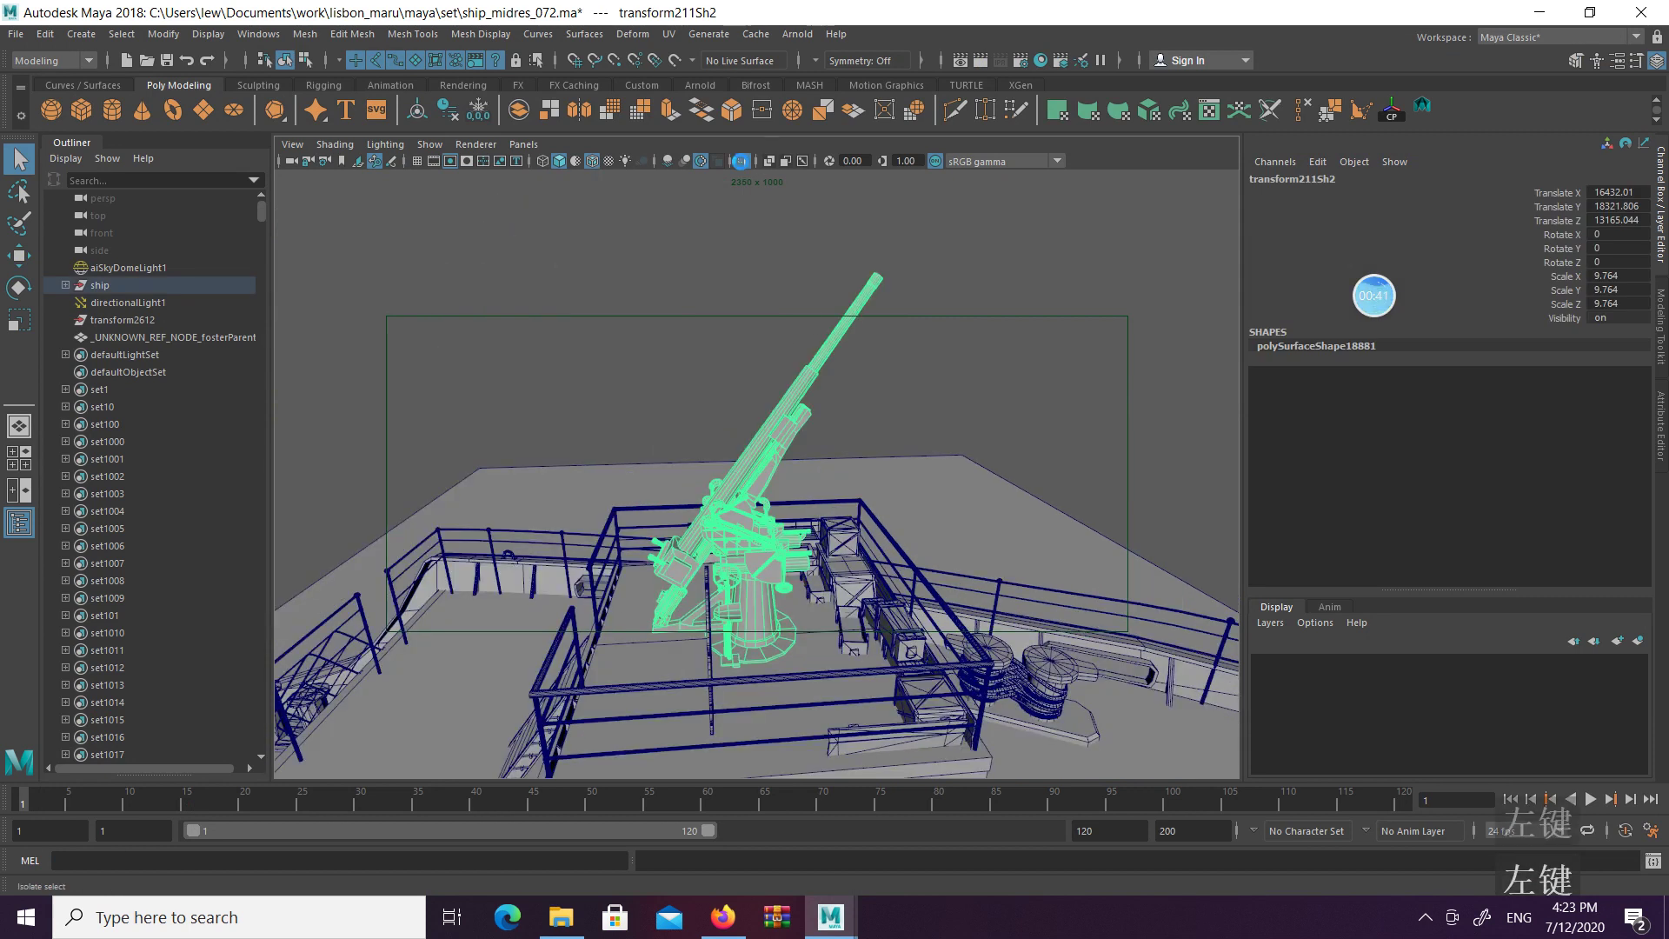
Examine the isolated deck gun's wireframe construction from several sides and return to the untitled scene
{"action": "left_click_drag", "start_coordinate": [846, 366], "coordinate": [744, 434], "text": "alt"}
{"action": "scroll", "coordinate": [764, 497], "scroll_direction": "up", "scroll_amount": 5}
{"action": "left_click_drag", "start_coordinate": [764, 497], "coordinate": [899, 450], "text": "alt"}
{"action": "left_click", "coordinate": [1076, 429]}
{"action": "scroll", "coordinate": [900, 449], "scroll_direction": "down", "scroll_amount": 5}
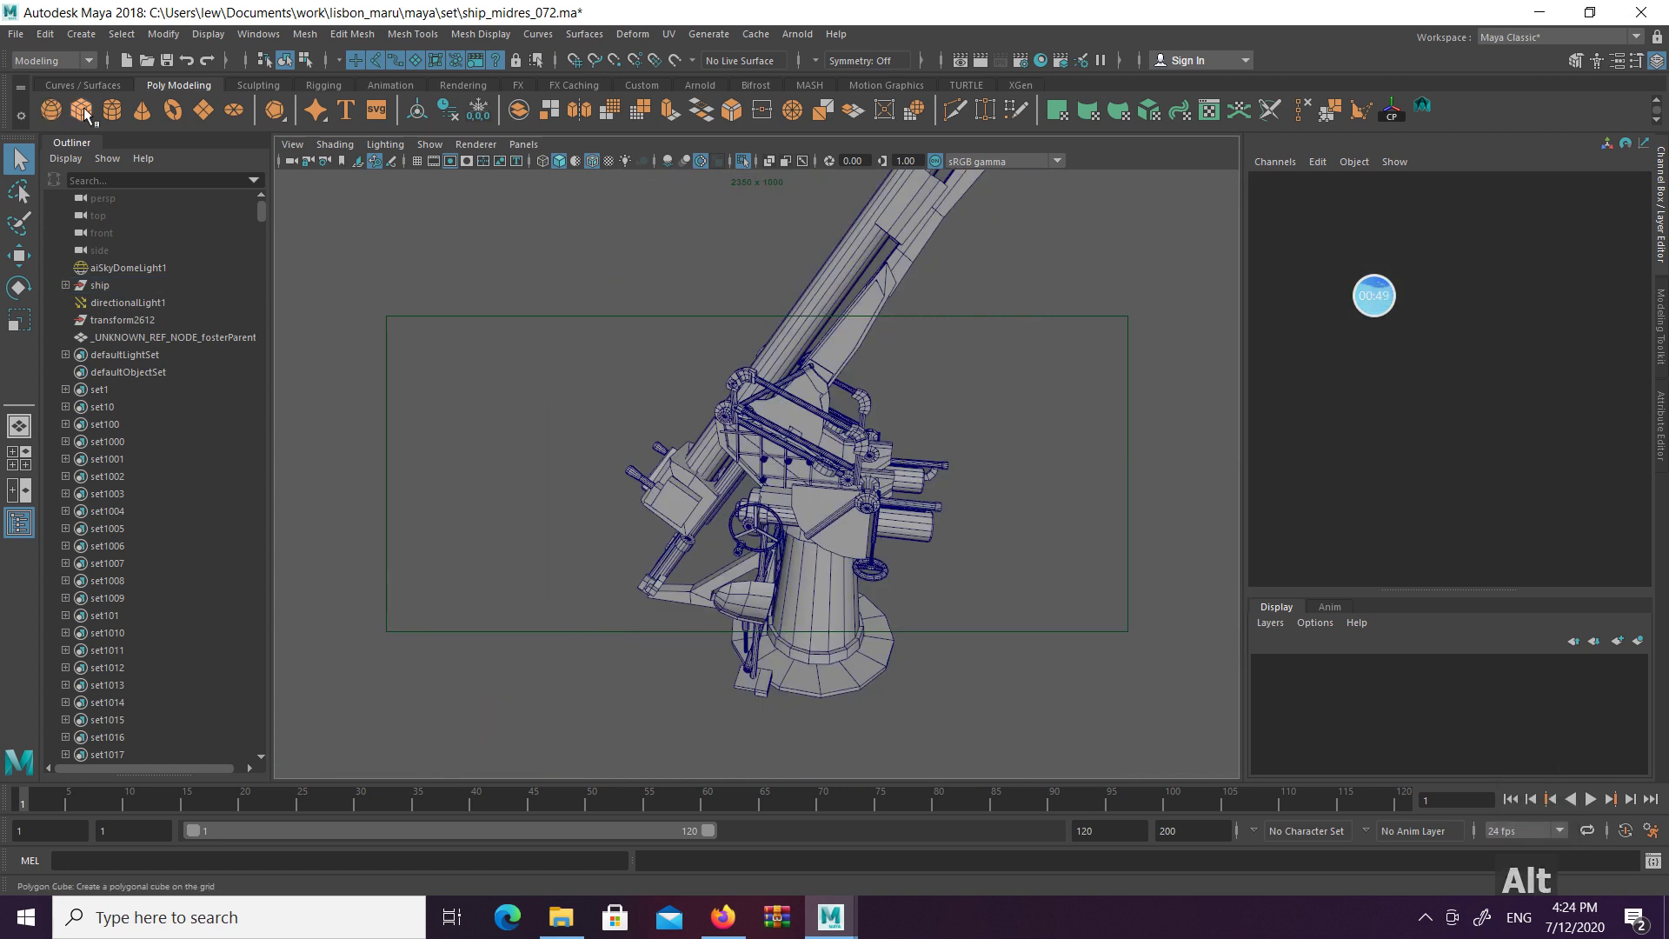
{"action": "middle_click_drag", "start_coordinate": [791, 545], "coordinate": [844, 448], "text": "alt"}
{"action": "left_click_drag", "start_coordinate": [522, 439], "coordinate": [705, 426], "text": "alt"}
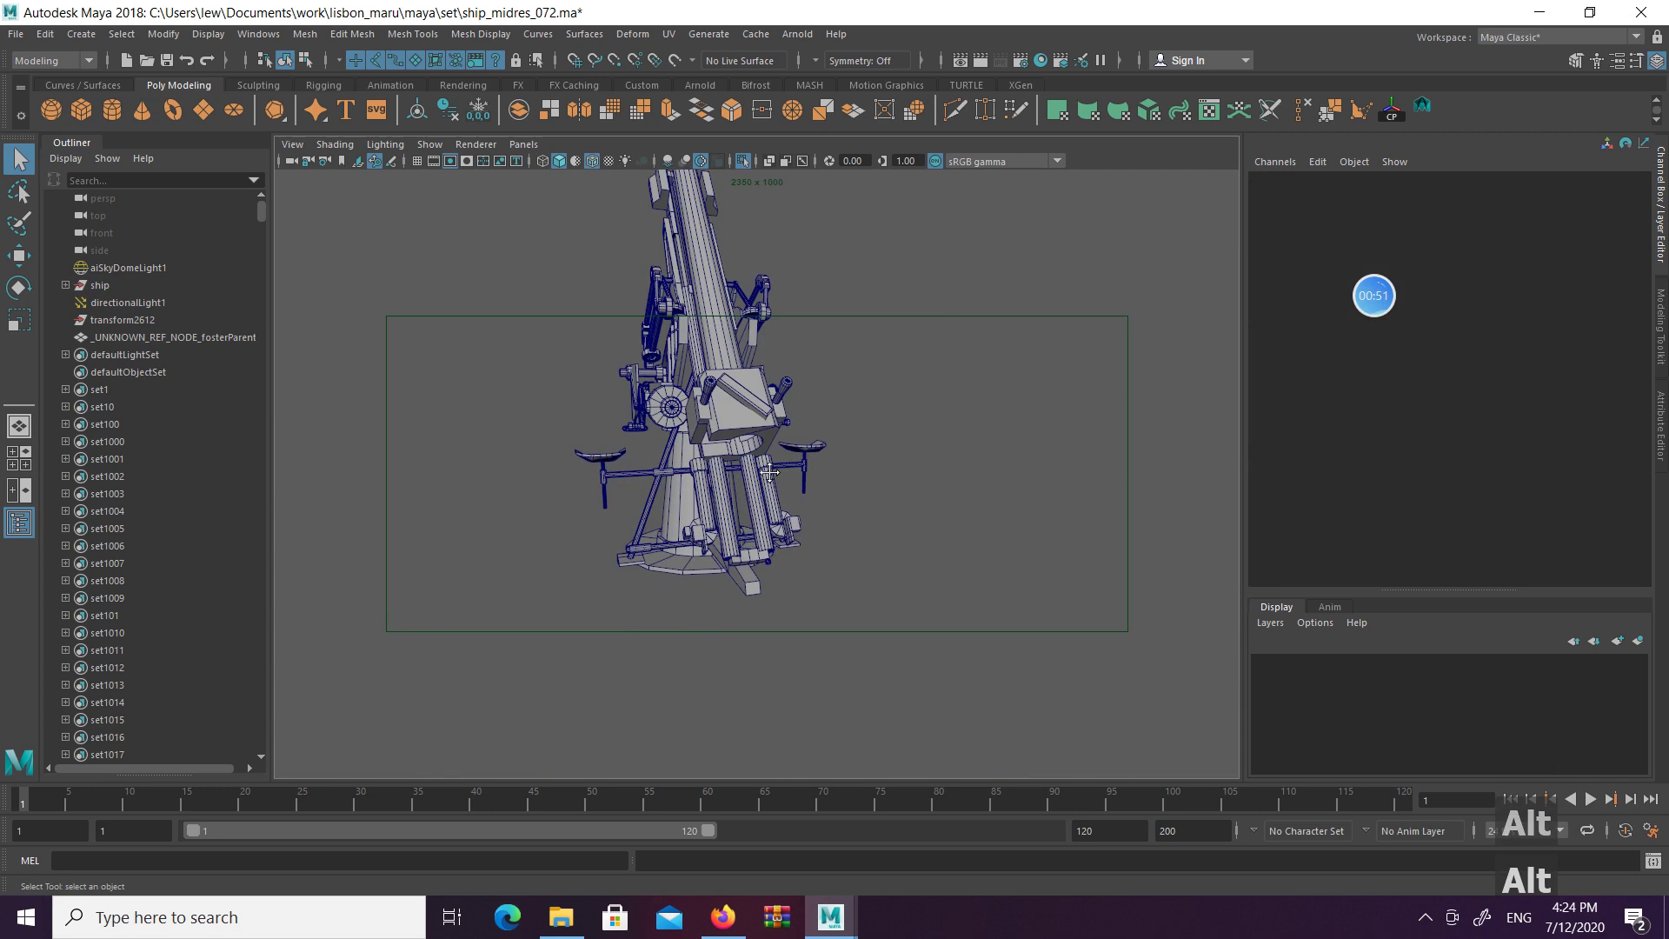
{"action": "middle_click_drag", "start_coordinate": [704, 426], "coordinate": [739, 469], "text": "alt"}
{"action": "scroll", "coordinate": [739, 468], "scroll_direction": "up", "scroll_amount": 5}
{"action": "left_click_drag", "start_coordinate": [739, 470], "coordinate": [860, 482], "text": "alt"}
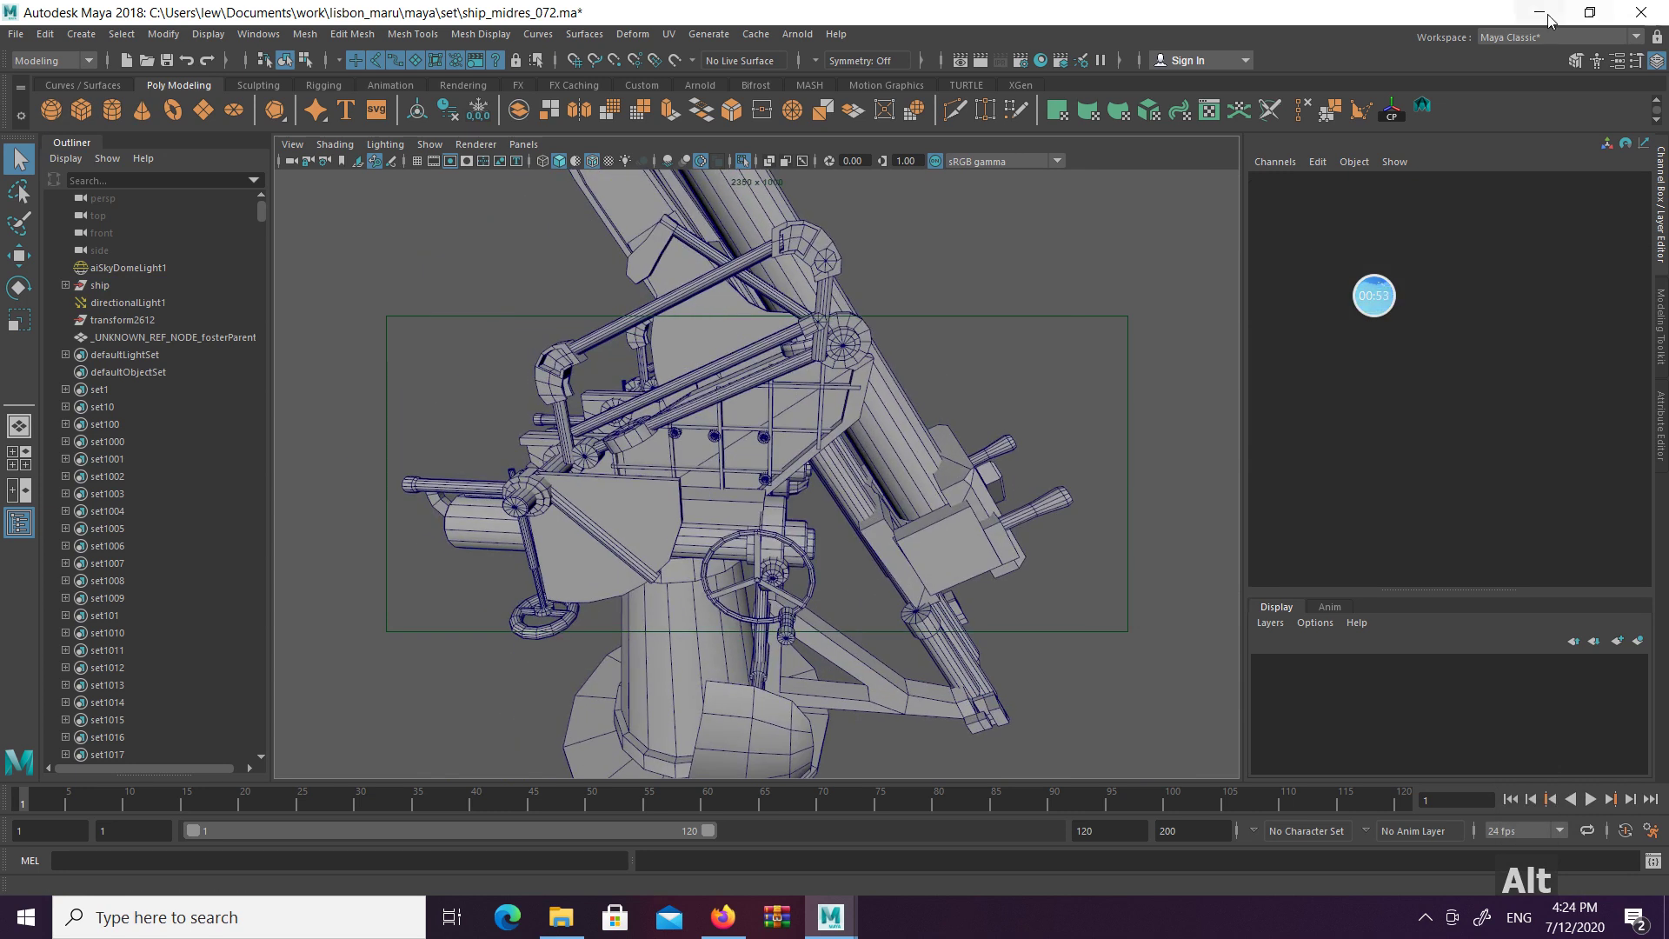
{"action": "left_click", "coordinate": [1543, 18]}
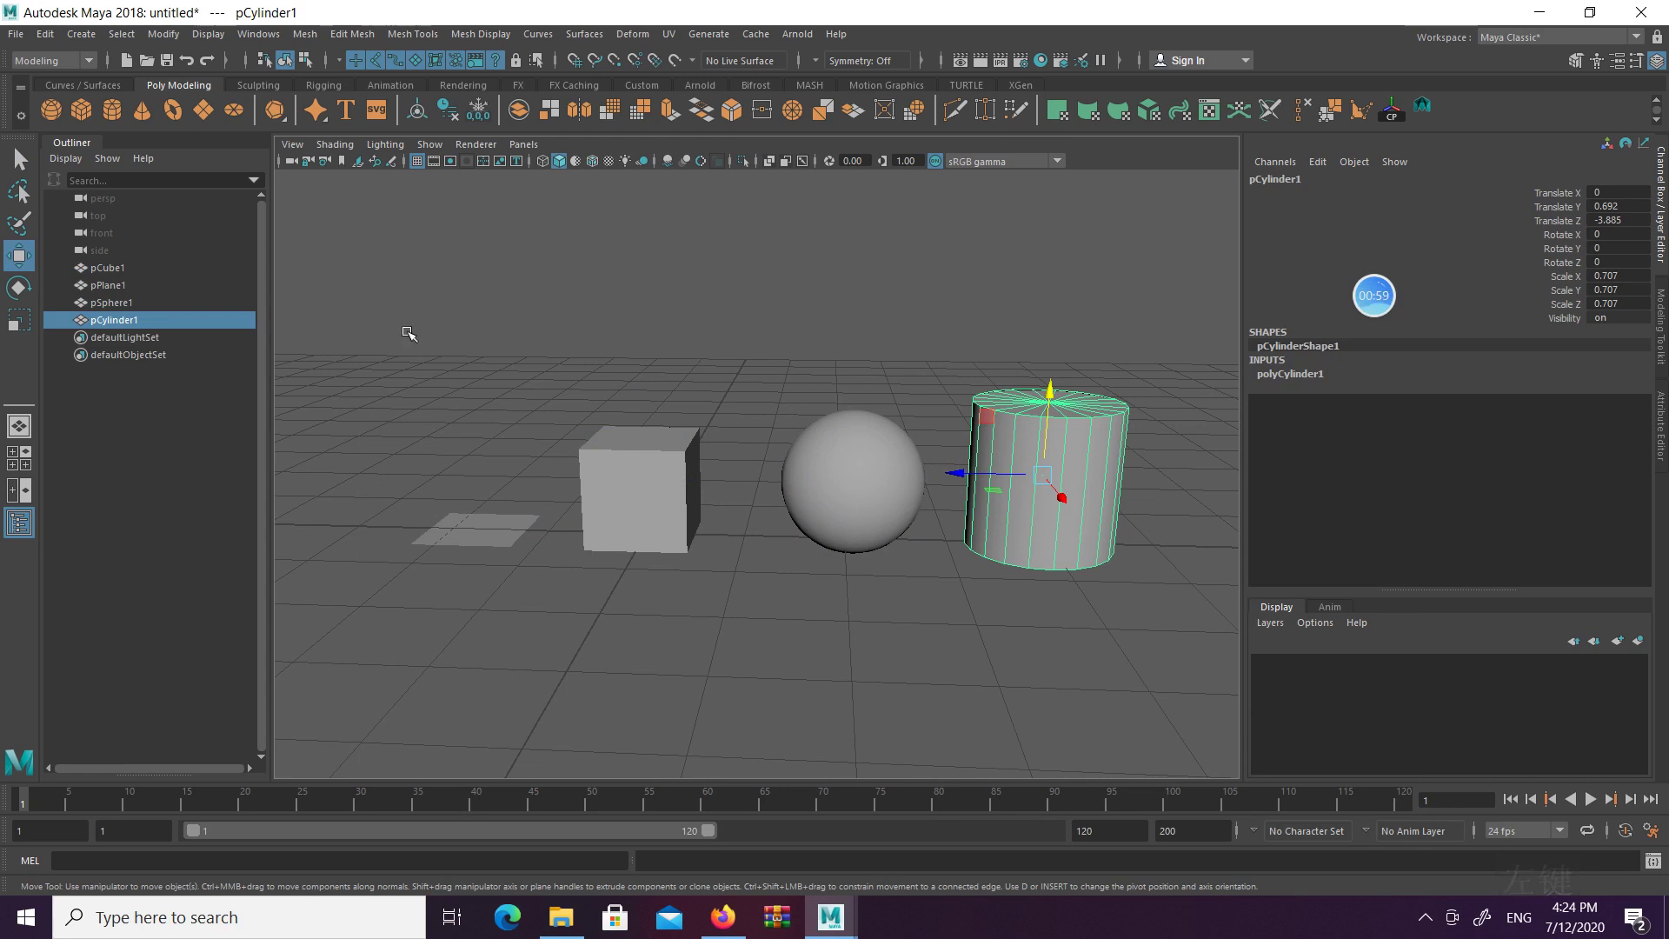
Select all four primitives together, clear the selection and select only the cube
{"action": "left_click_drag", "start_coordinate": [408, 333], "coordinate": [1192, 603]}
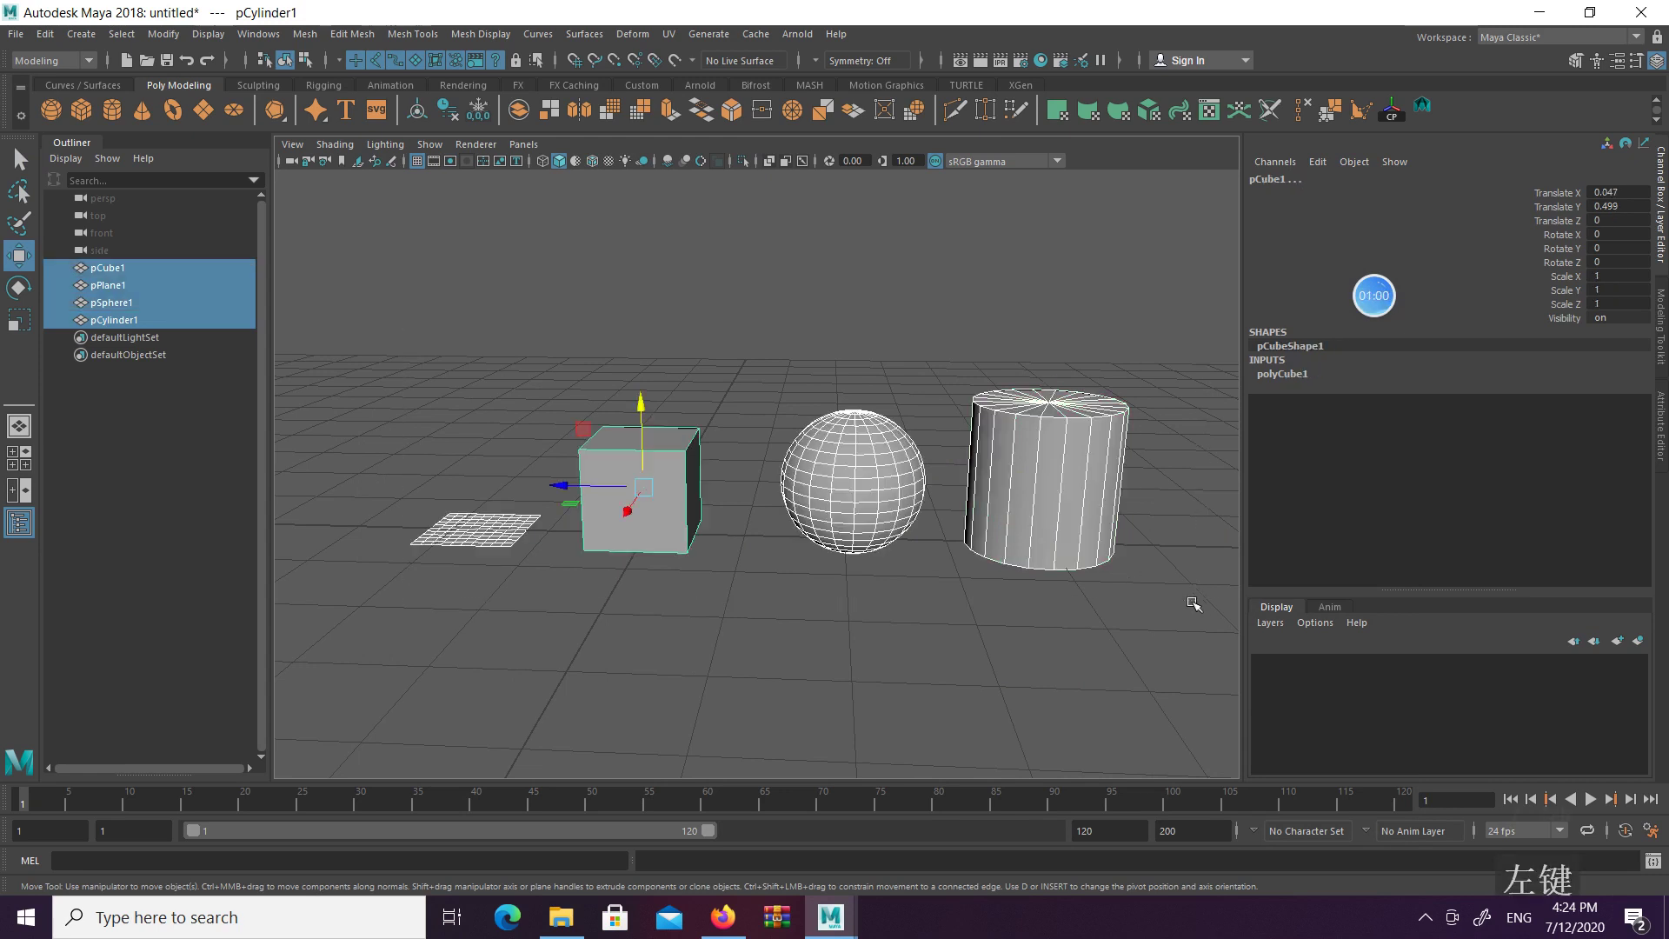
{"action": "left_click", "coordinate": [730, 332]}
{"action": "left_click_drag", "start_coordinate": [644, 441], "coordinate": [799, 492], "text": "alt"}
{"action": "middle_click_drag", "start_coordinate": [924, 461], "coordinate": [777, 434], "text": "alt"}
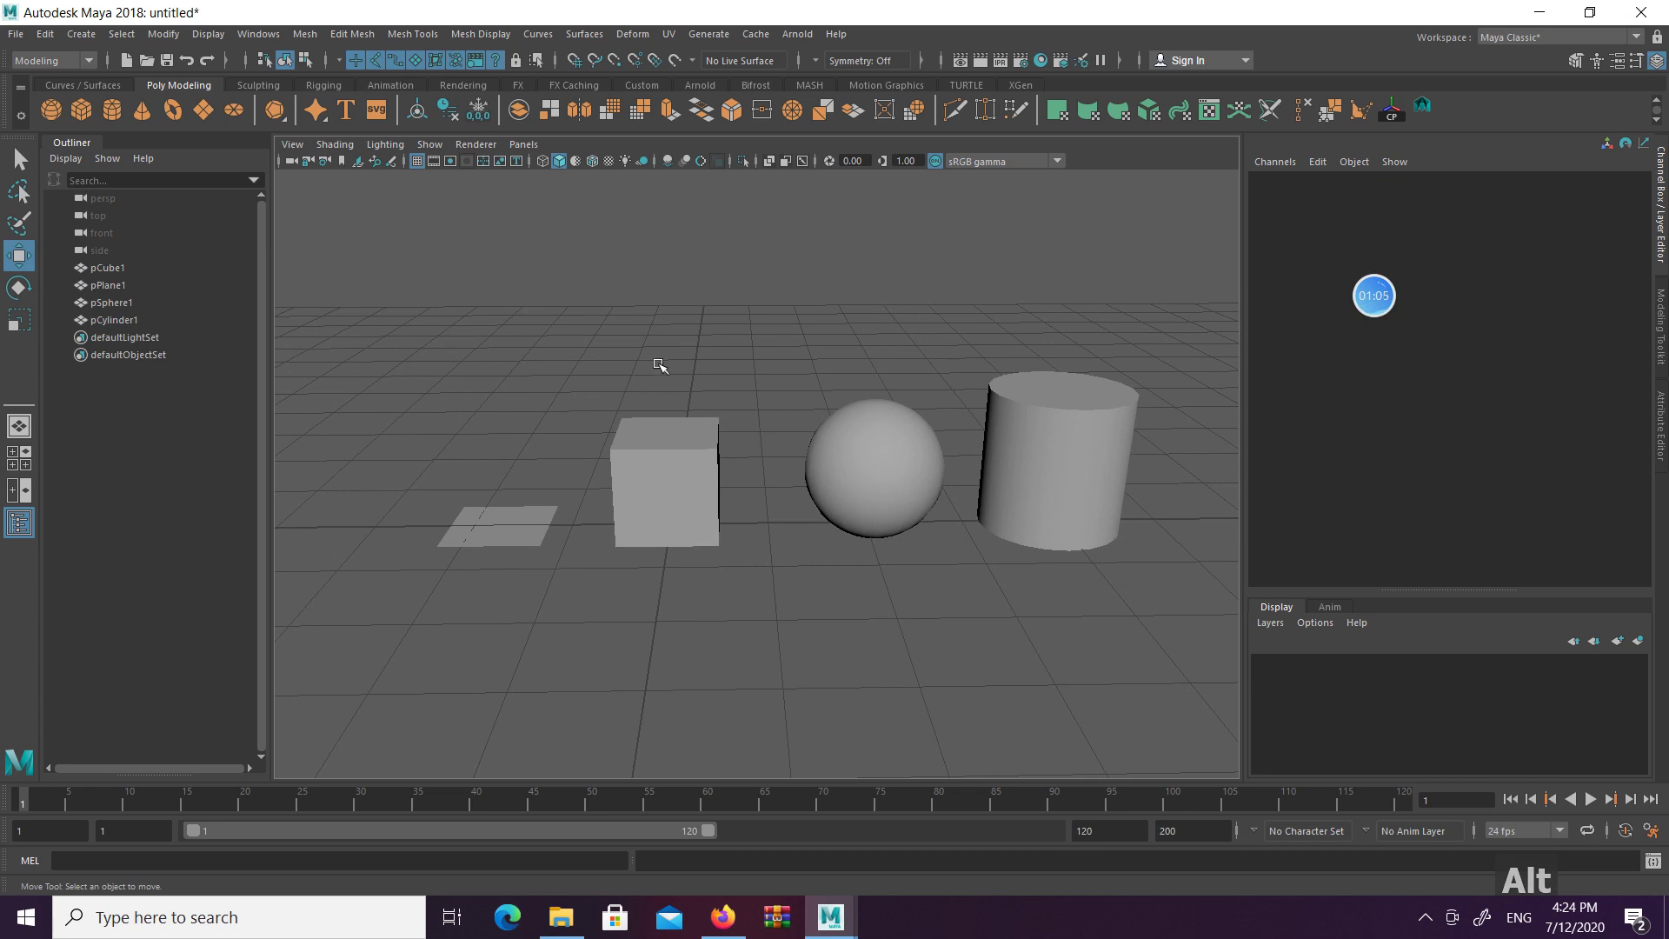
{"action": "left_click_drag", "start_coordinate": [658, 363], "coordinate": [739, 532]}
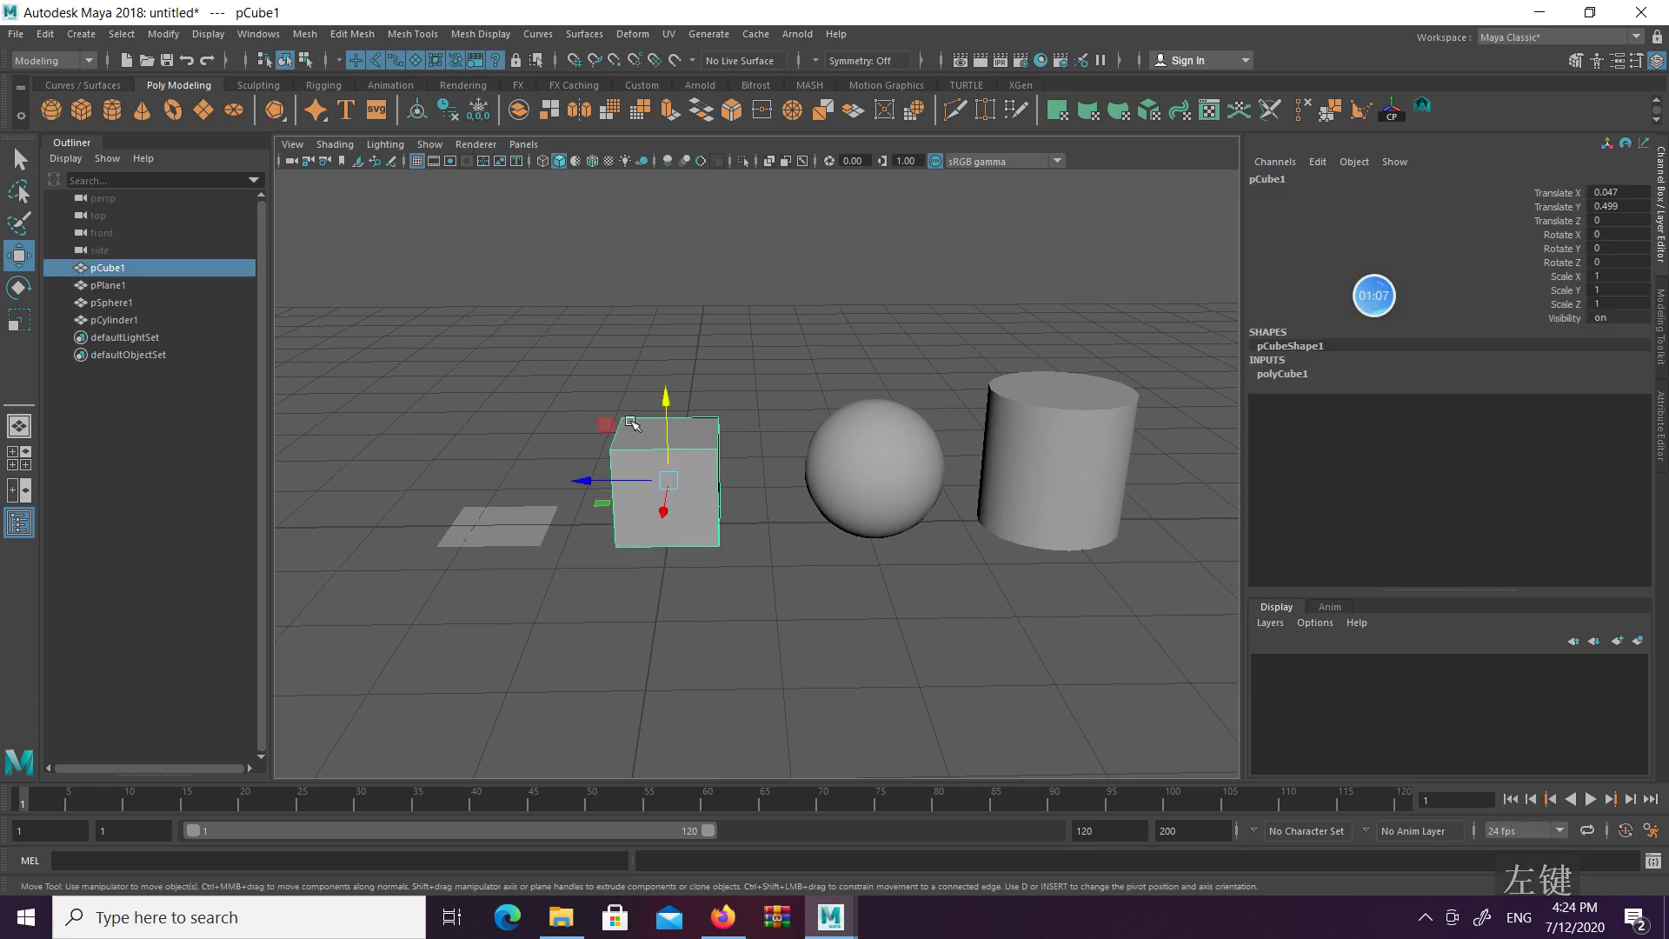
Hide the sphere, the cylinder and the plane, keeping only the cube visible
{"action": "scroll", "coordinate": [761, 283], "scroll_direction": "down", "scroll_amount": 3, "text": "alt"}
{"action": "left_click_drag", "start_coordinate": [775, 295], "coordinate": [1063, 515]}
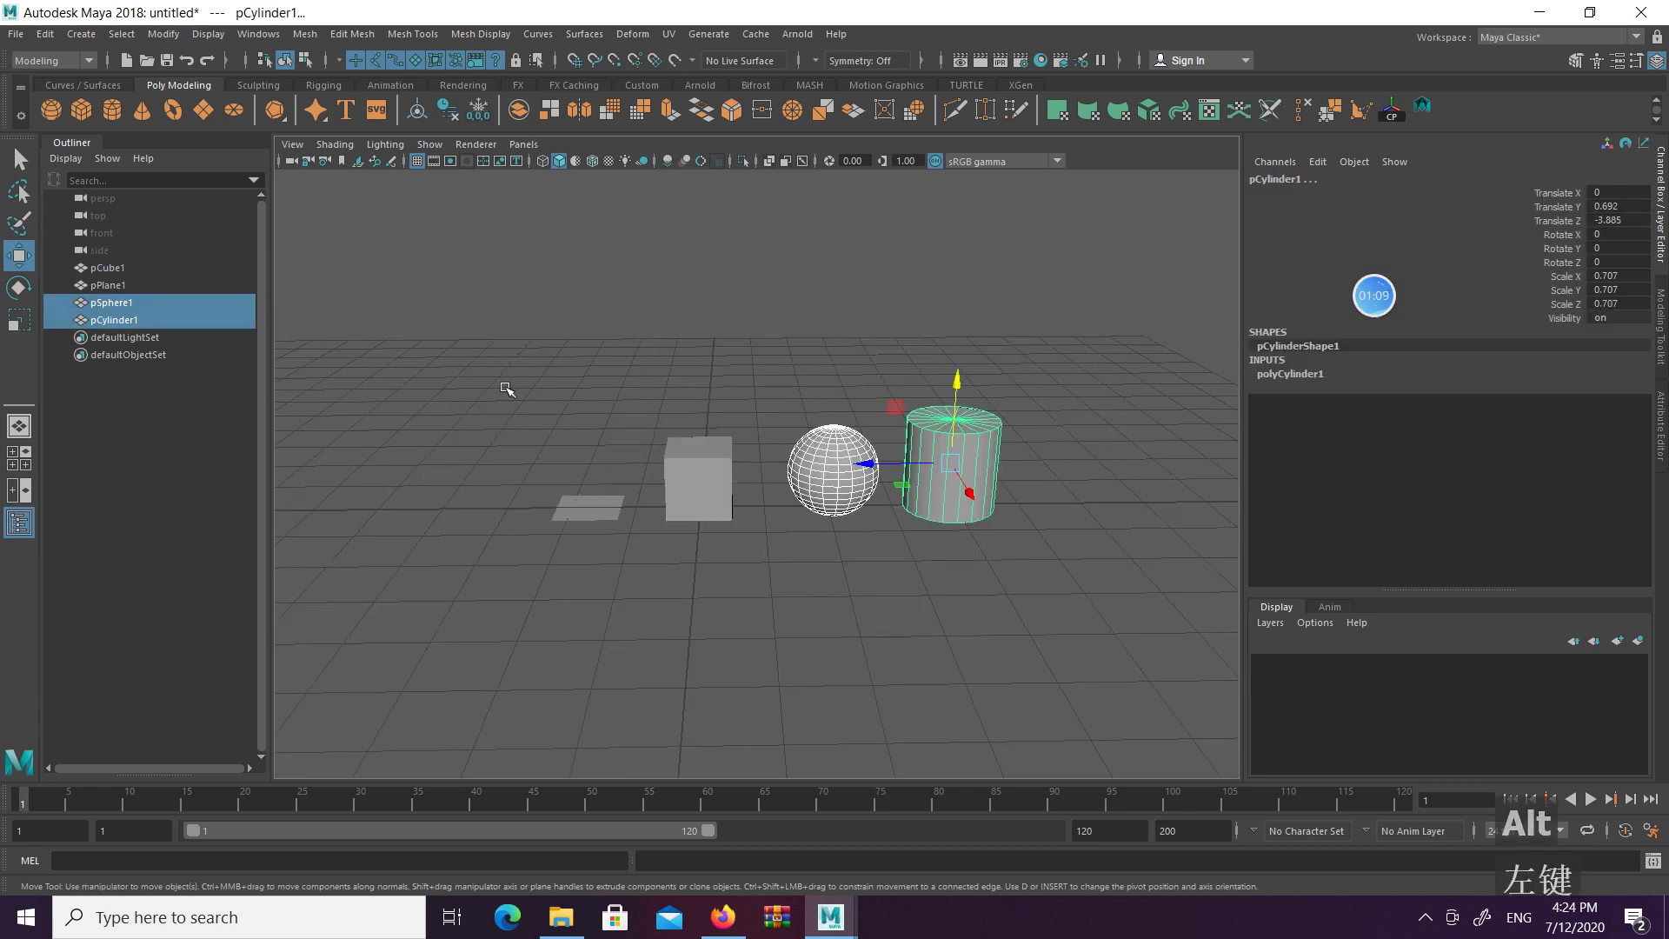
{"action": "left_click_drag", "start_coordinate": [497, 367], "coordinate": [608, 641], "text": "shift"}
{"action": "key", "text": "ctrl+h"}
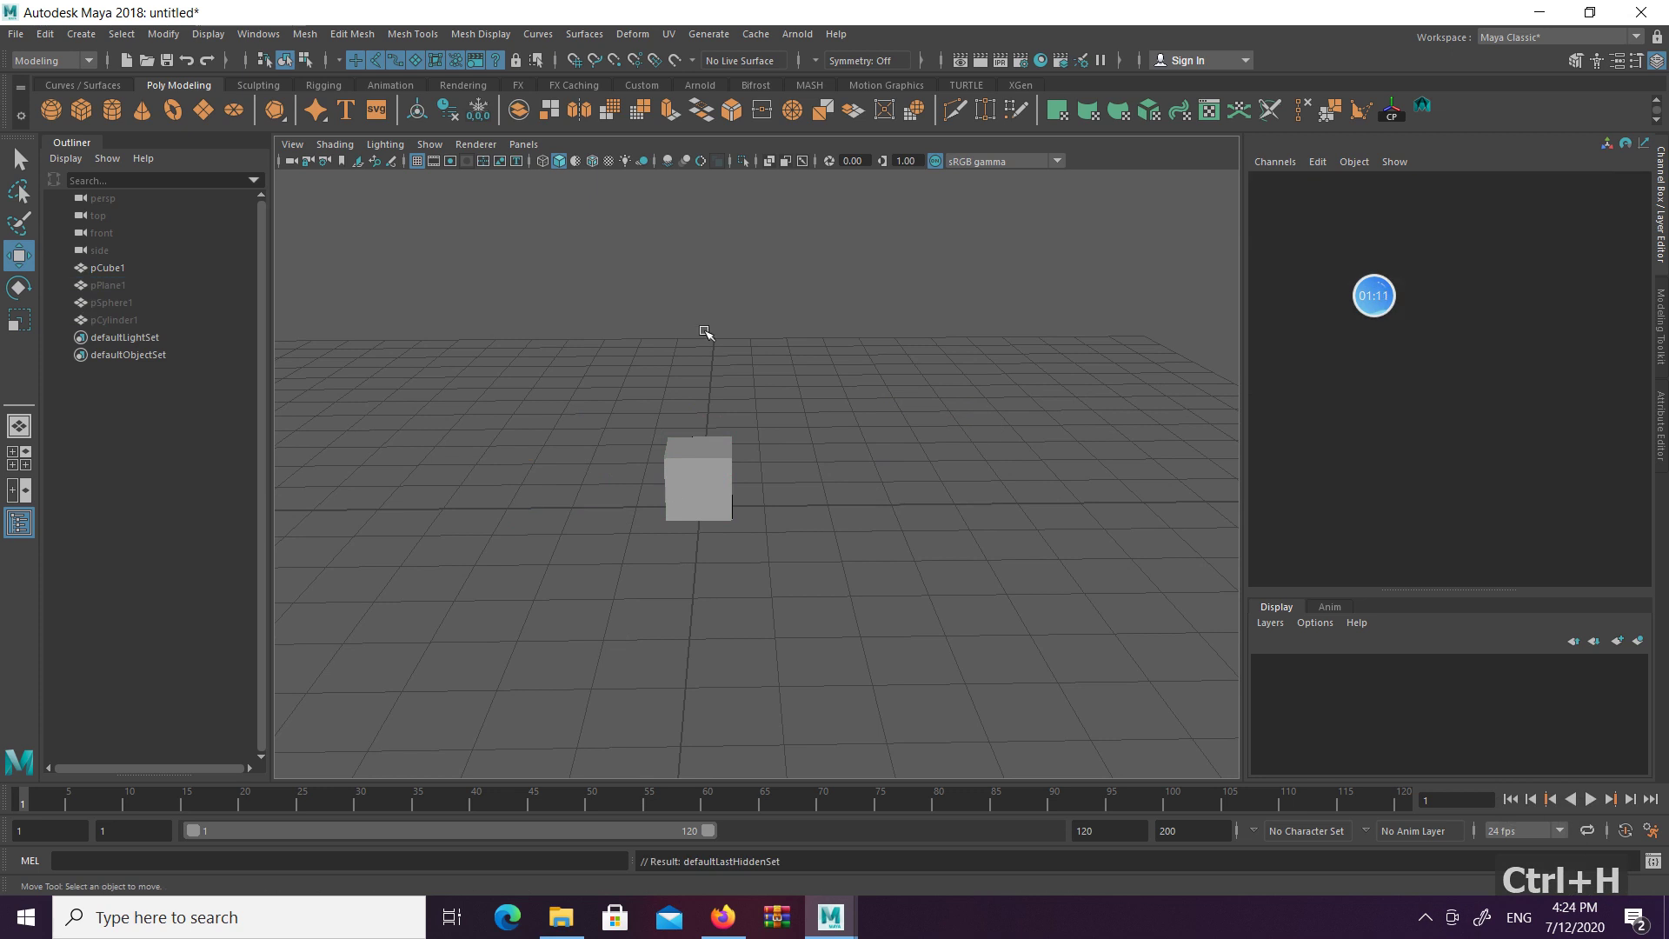
Duplicate the cube, move the copy to about -1.6 in Z and flatten it to a Y scale of about 0.13
{"action": "left_click_drag", "start_coordinate": [707, 335], "coordinate": [861, 404]}
{"action": "key", "text": "ctrl+d"}
{"action": "key", "text": "r"}
{"action": "left_click_drag", "start_coordinate": [800, 344], "coordinate": [799, 416]}
{"action": "key", "text": "w"}
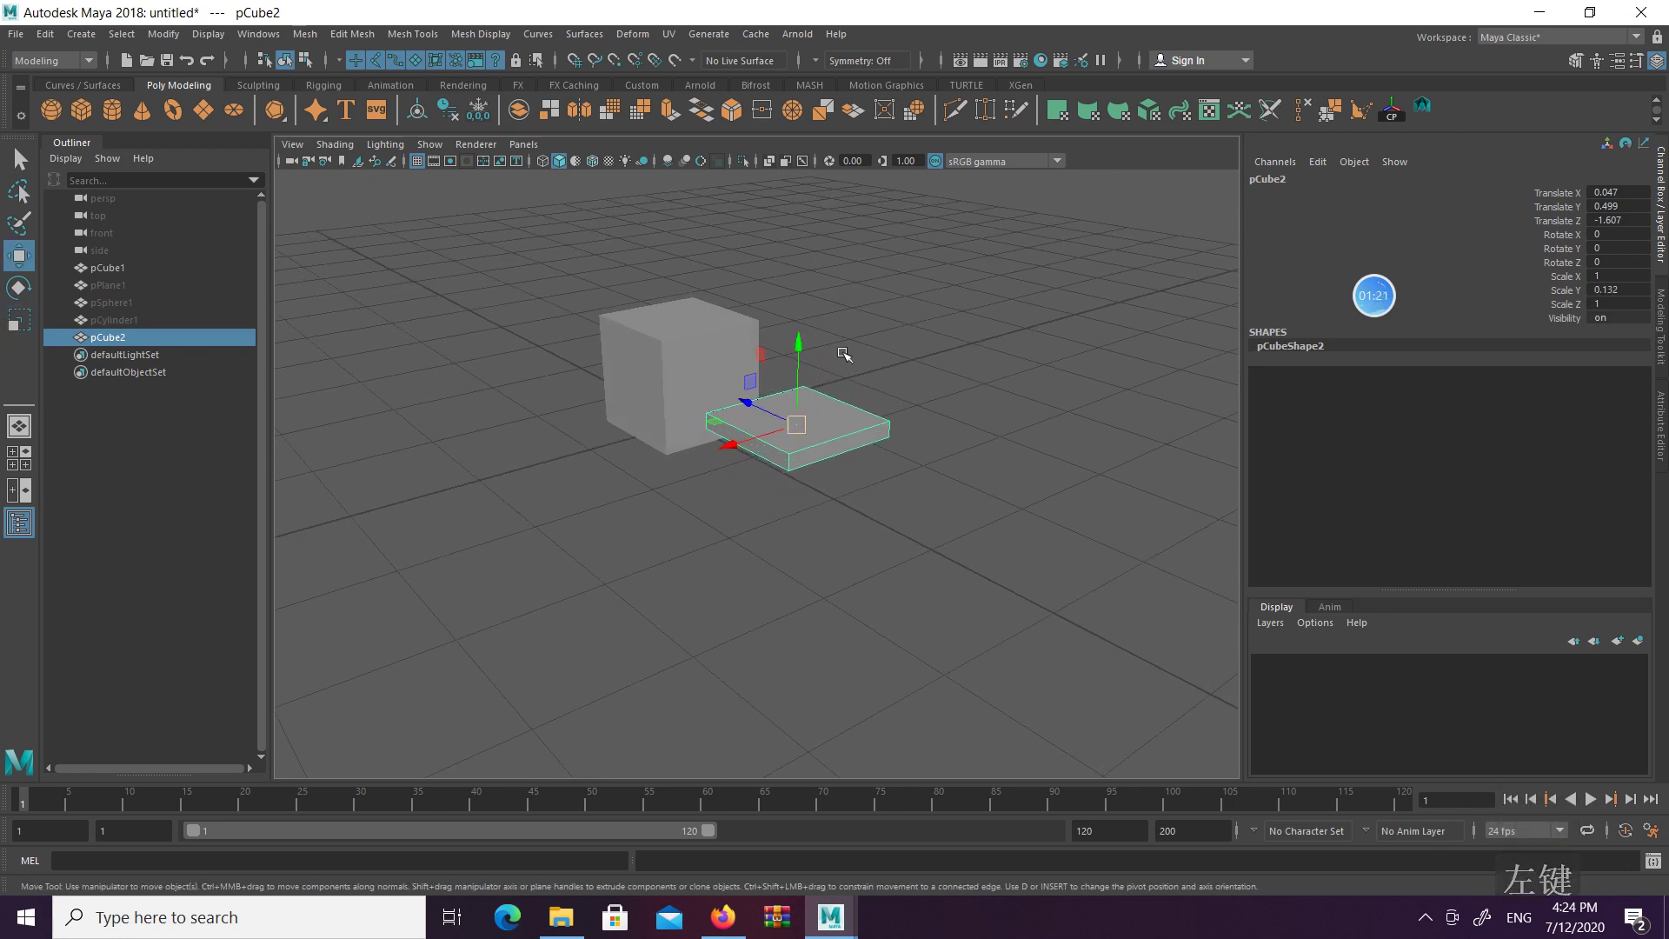
Thin the duplicated slab to a Y scale of about 0.089 and stretch its X scale to about 1.97
{"action": "key", "text": "r"}
{"action": "left_click_drag", "start_coordinate": [800, 348], "coordinate": [801, 377]}
{"action": "key", "text": "w"}
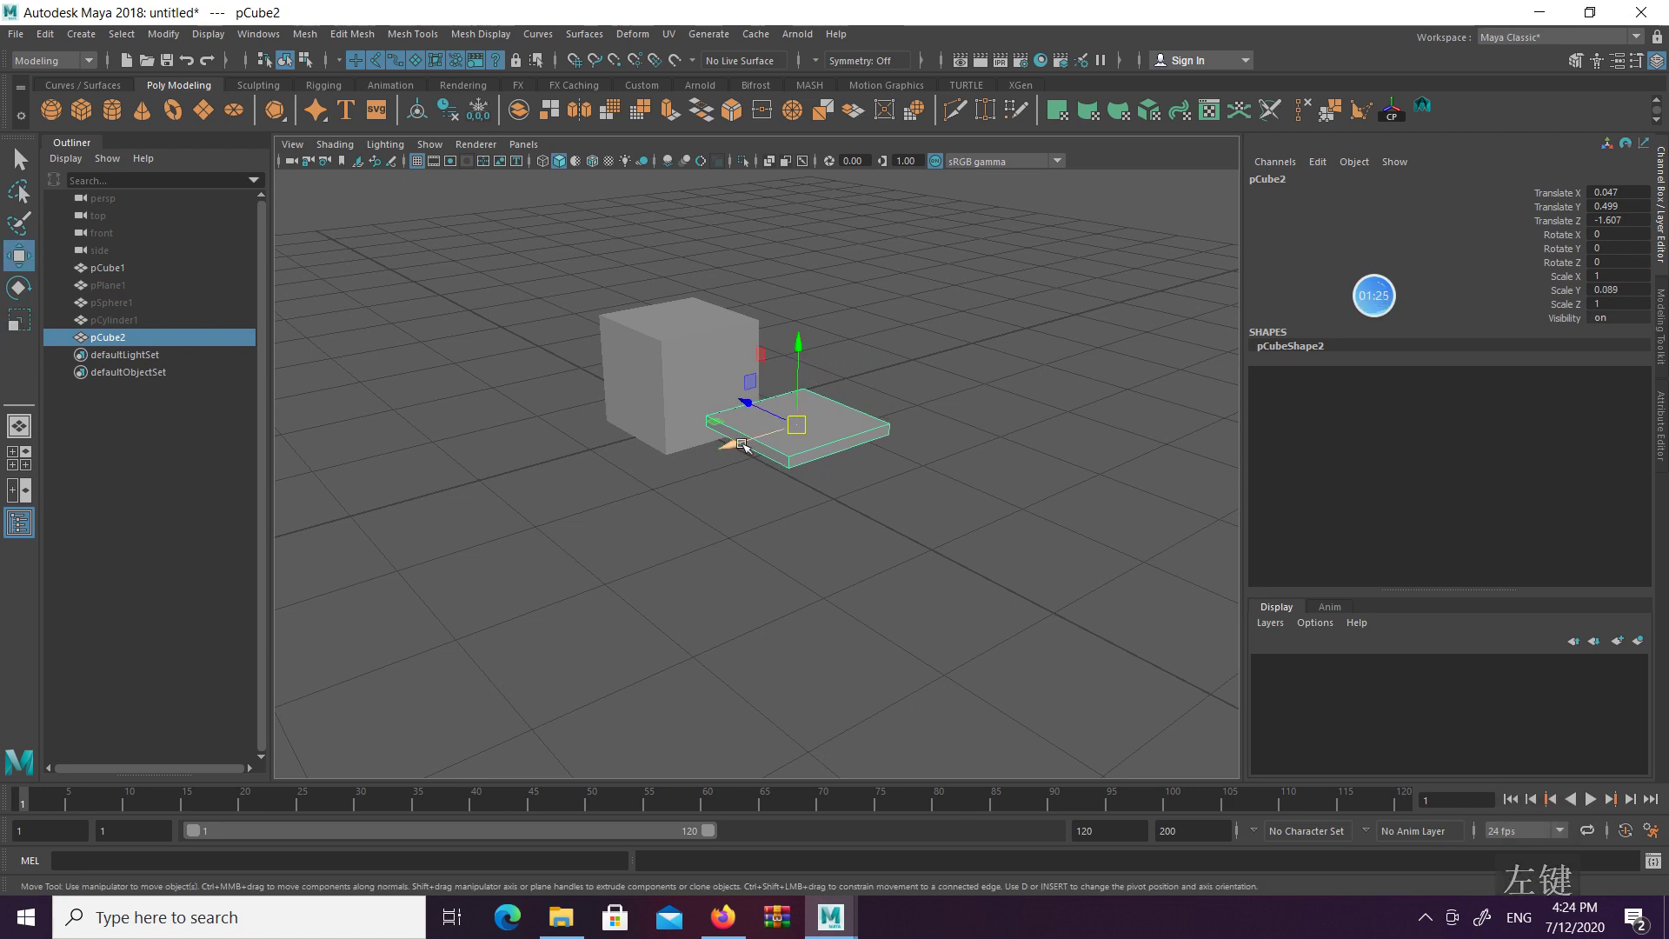
{"action": "key", "text": "r"}
{"action": "left_click_drag", "start_coordinate": [730, 446], "coordinate": [663, 467]}
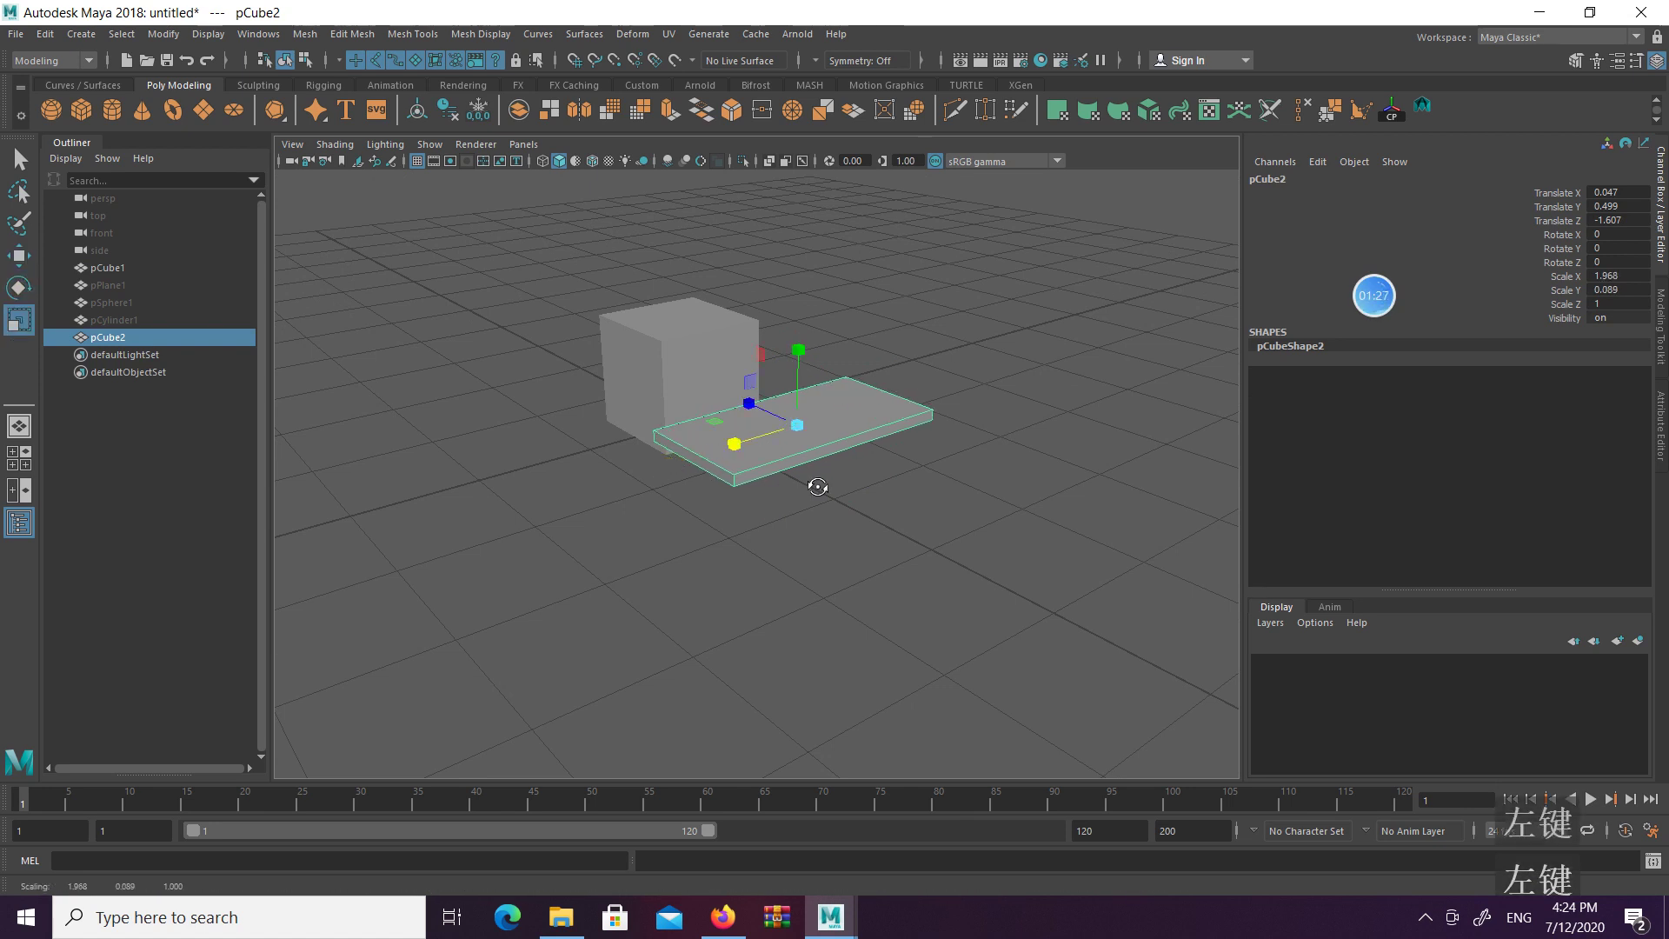
Switch the slab to edge selection and select one of its short vertical edges
{"action": "left_click_drag", "start_coordinate": [818, 487], "coordinate": [857, 492], "text": "alt"}
{"action": "right_click_drag", "start_coordinate": [859, 420], "coordinate": [845, 342]}
{"action": "left_click", "coordinate": [857, 493]}
{"action": "scroll", "coordinate": [956, 446], "scroll_direction": "down", "scroll_amount": 7}
{"action": "left_click_drag", "start_coordinate": [917, 461], "coordinate": [939, 461], "text": "alt"}
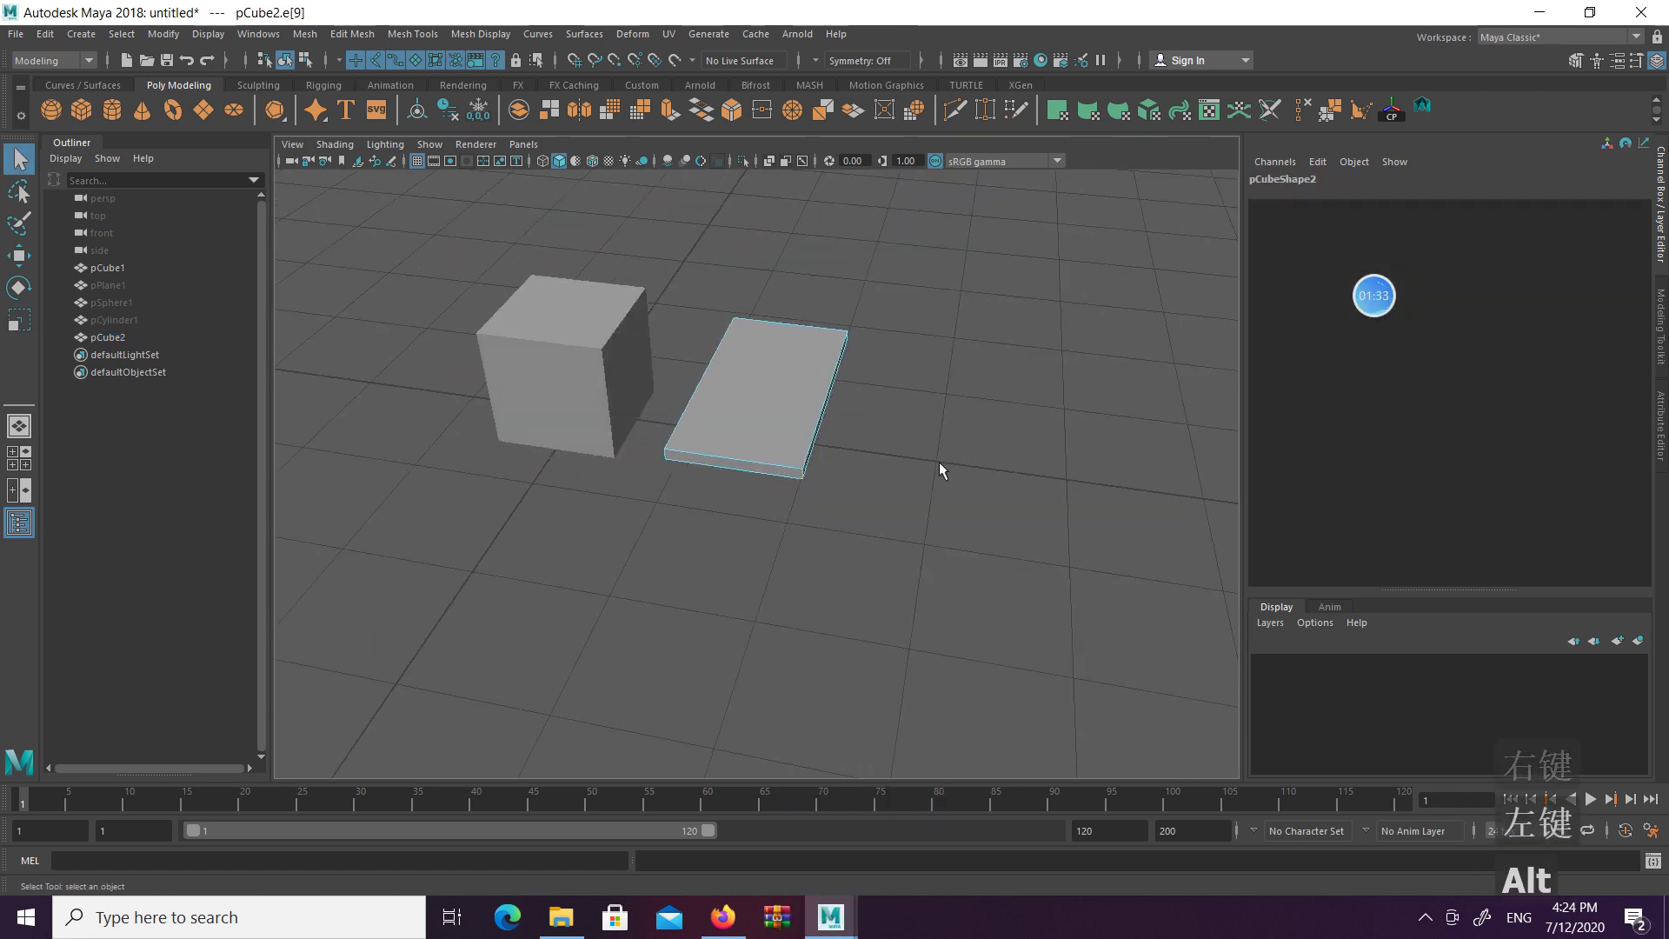
Delete both the cube and its flattened copy
{"action": "left_click", "coordinate": [118, 337]}
{"action": "left_click_drag", "start_coordinate": [681, 353], "coordinate": [718, 347], "text": "alt"}
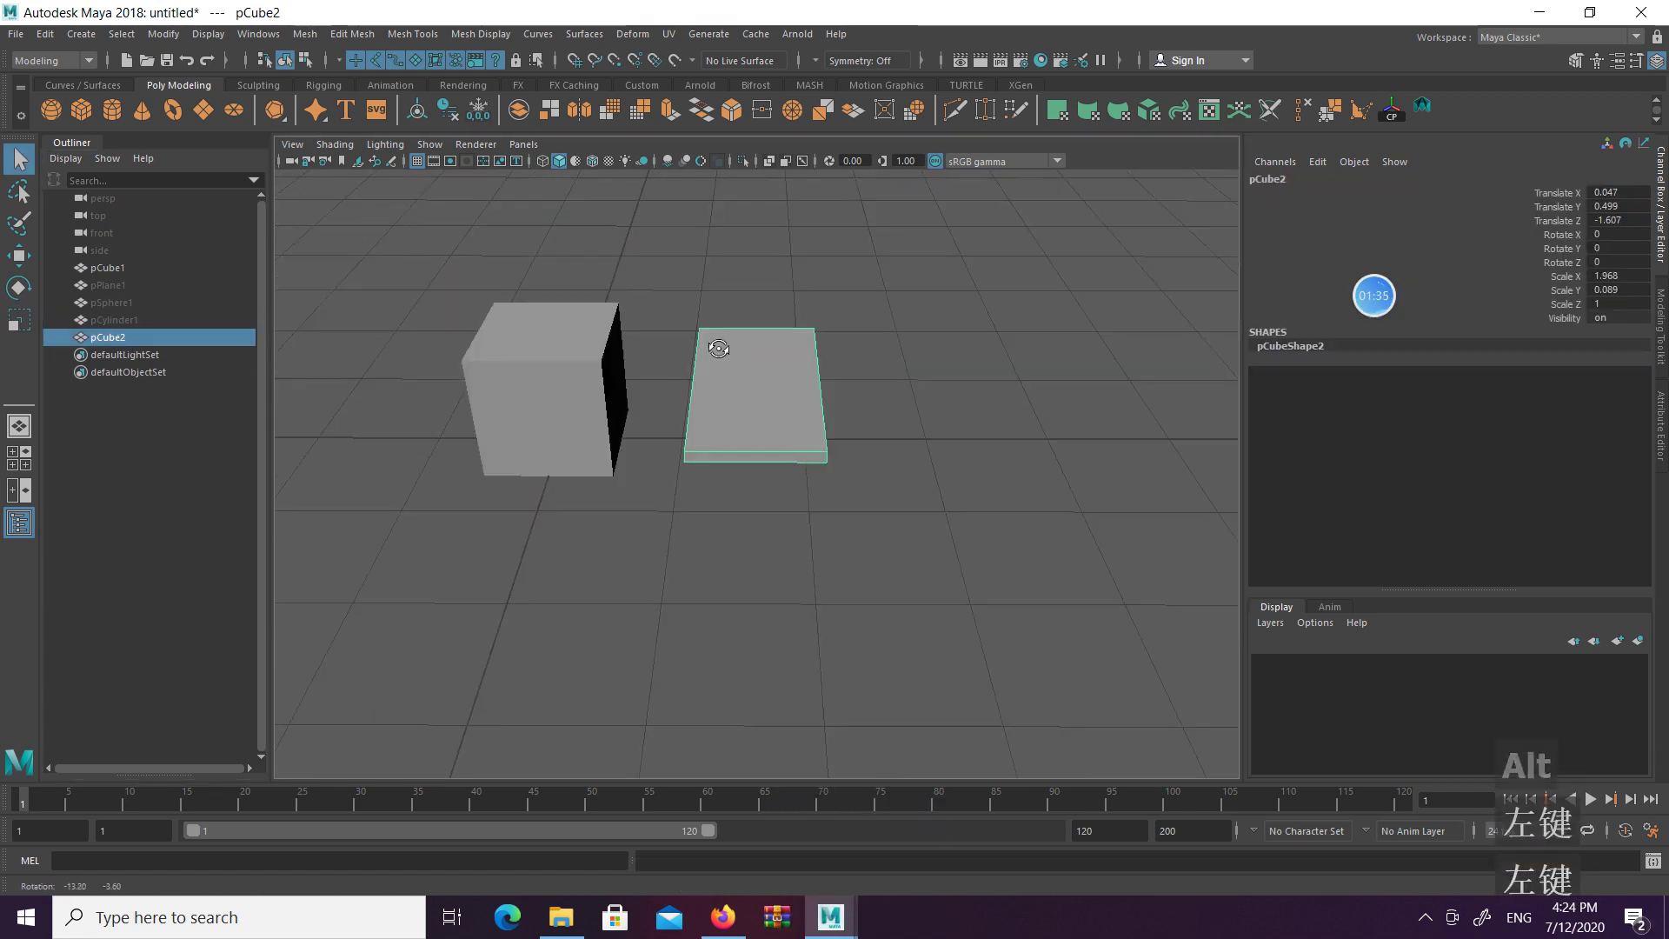
{"action": "left_click_drag", "start_coordinate": [465, 279], "coordinate": [642, 478], "text": "shift"}
{"action": "key", "text": "Delete"}
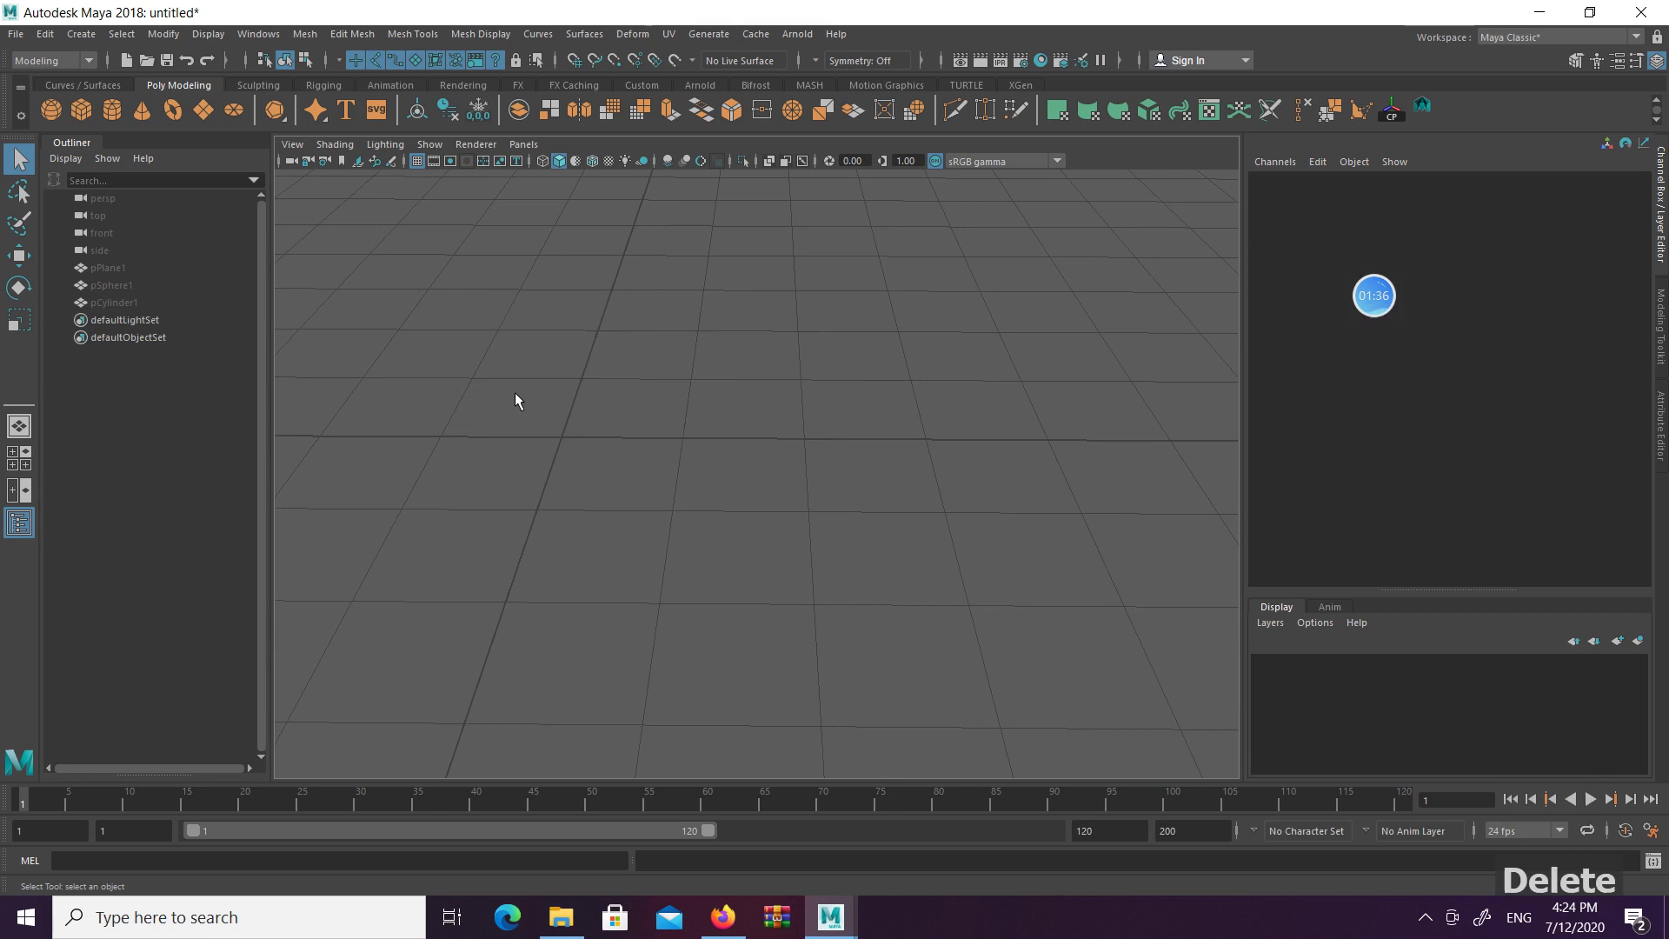
Create a new polygon cube and raise it to about 0.575 in Y
{"action": "left_click", "coordinate": [80, 112]}
{"action": "left_click_drag", "start_coordinate": [661, 420], "coordinate": [822, 407], "text": "alt"}
{"action": "key", "text": "w"}
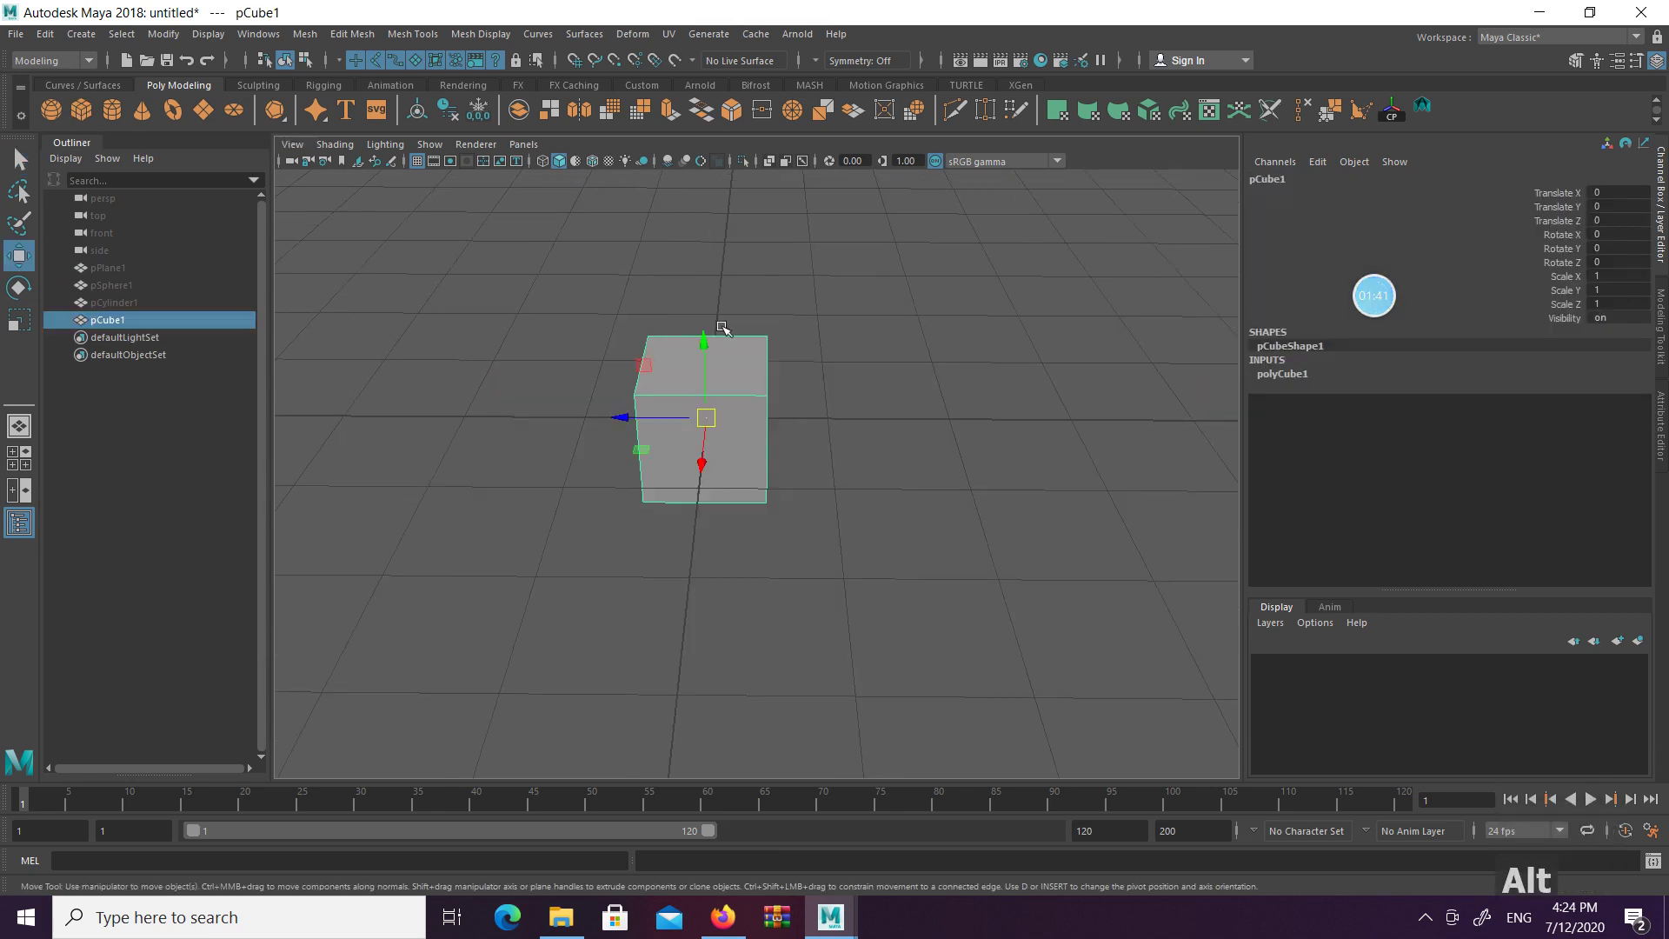
{"action": "left_click_drag", "start_coordinate": [707, 306], "coordinate": [847, 446]}
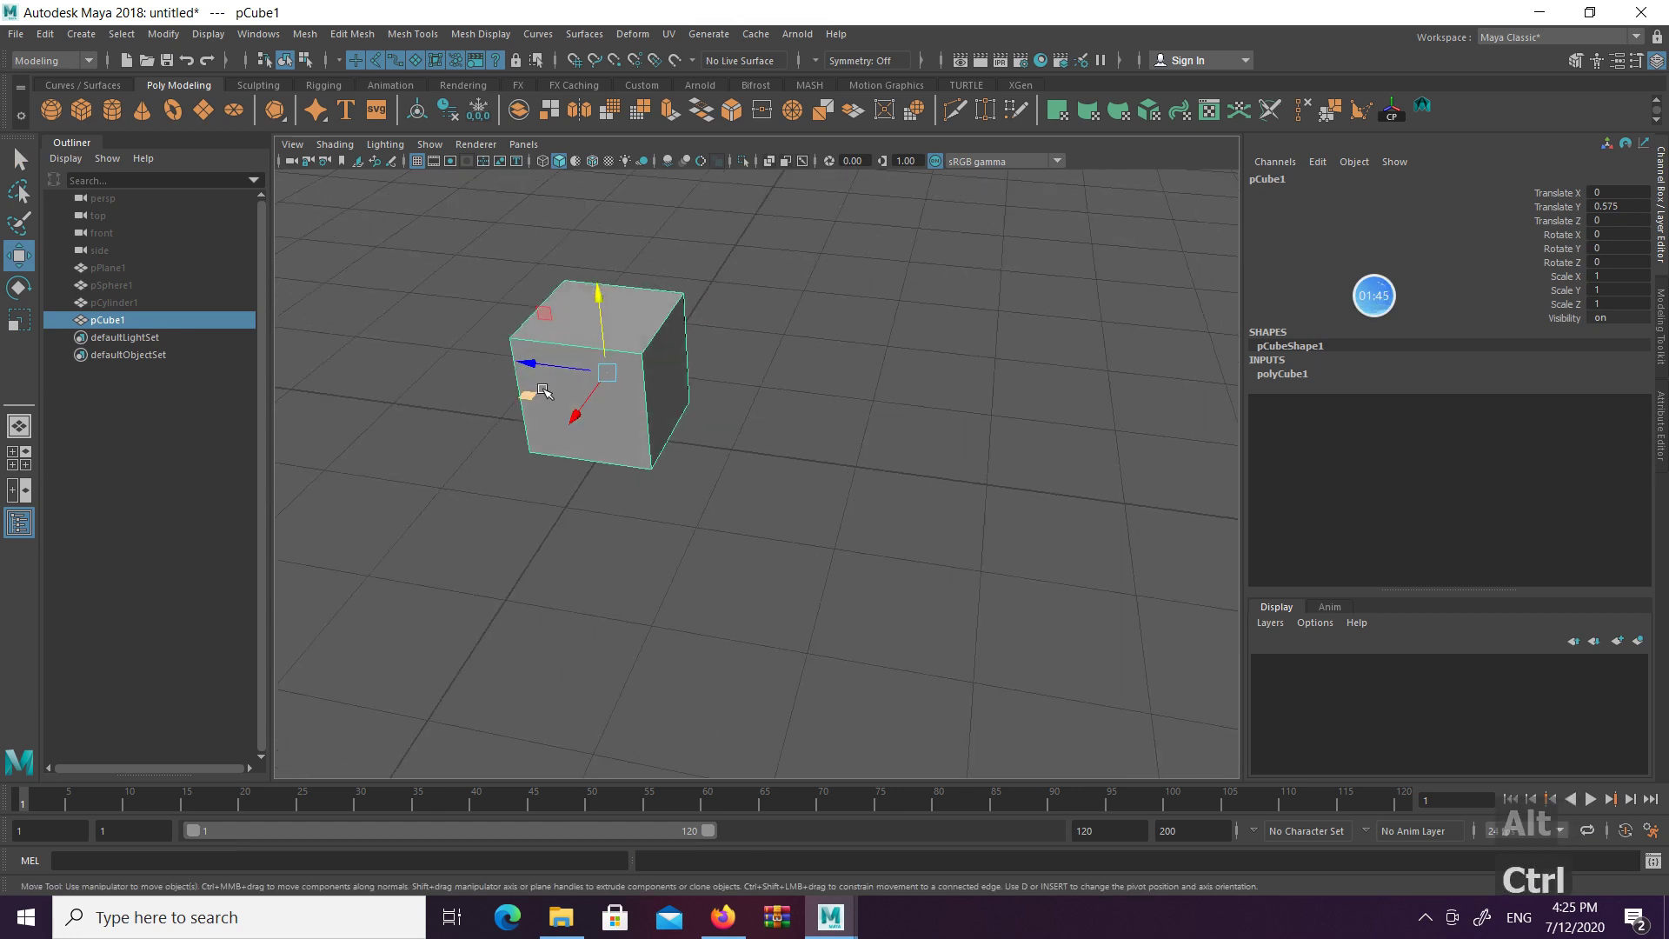
Duplicate the cube, move the copy to about -2.29 in Z and scale it into a slab, about 1.3 in X and 0.066 in Y
{"action": "key", "text": "ctrl+d"}
{"action": "left_click_drag", "start_coordinate": [549, 362], "coordinate": [912, 513]}
{"action": "key", "text": "r"}
{"action": "left_click_drag", "start_coordinate": [746, 427], "coordinate": [782, 435]}
{"action": "left_click_drag", "start_coordinate": [803, 519], "coordinate": [800, 540]}
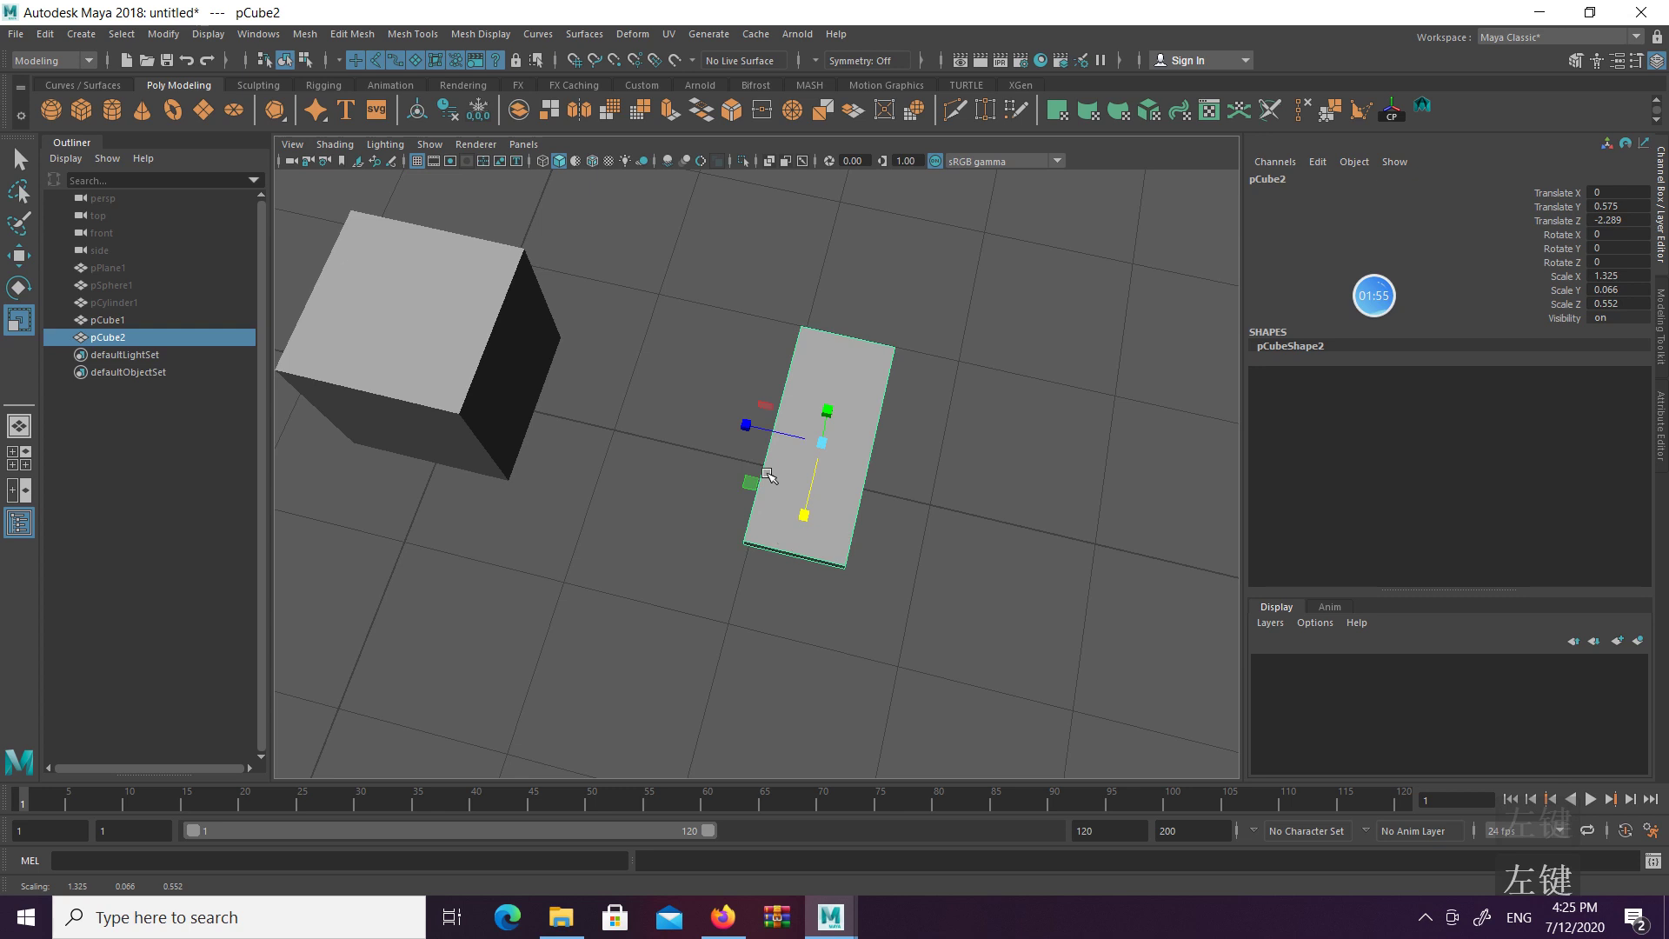
Deselect the slab and display wireframe on the shaded objects
{"action": "key", "text": "q"}
{"action": "left_click", "coordinate": [968, 381]}
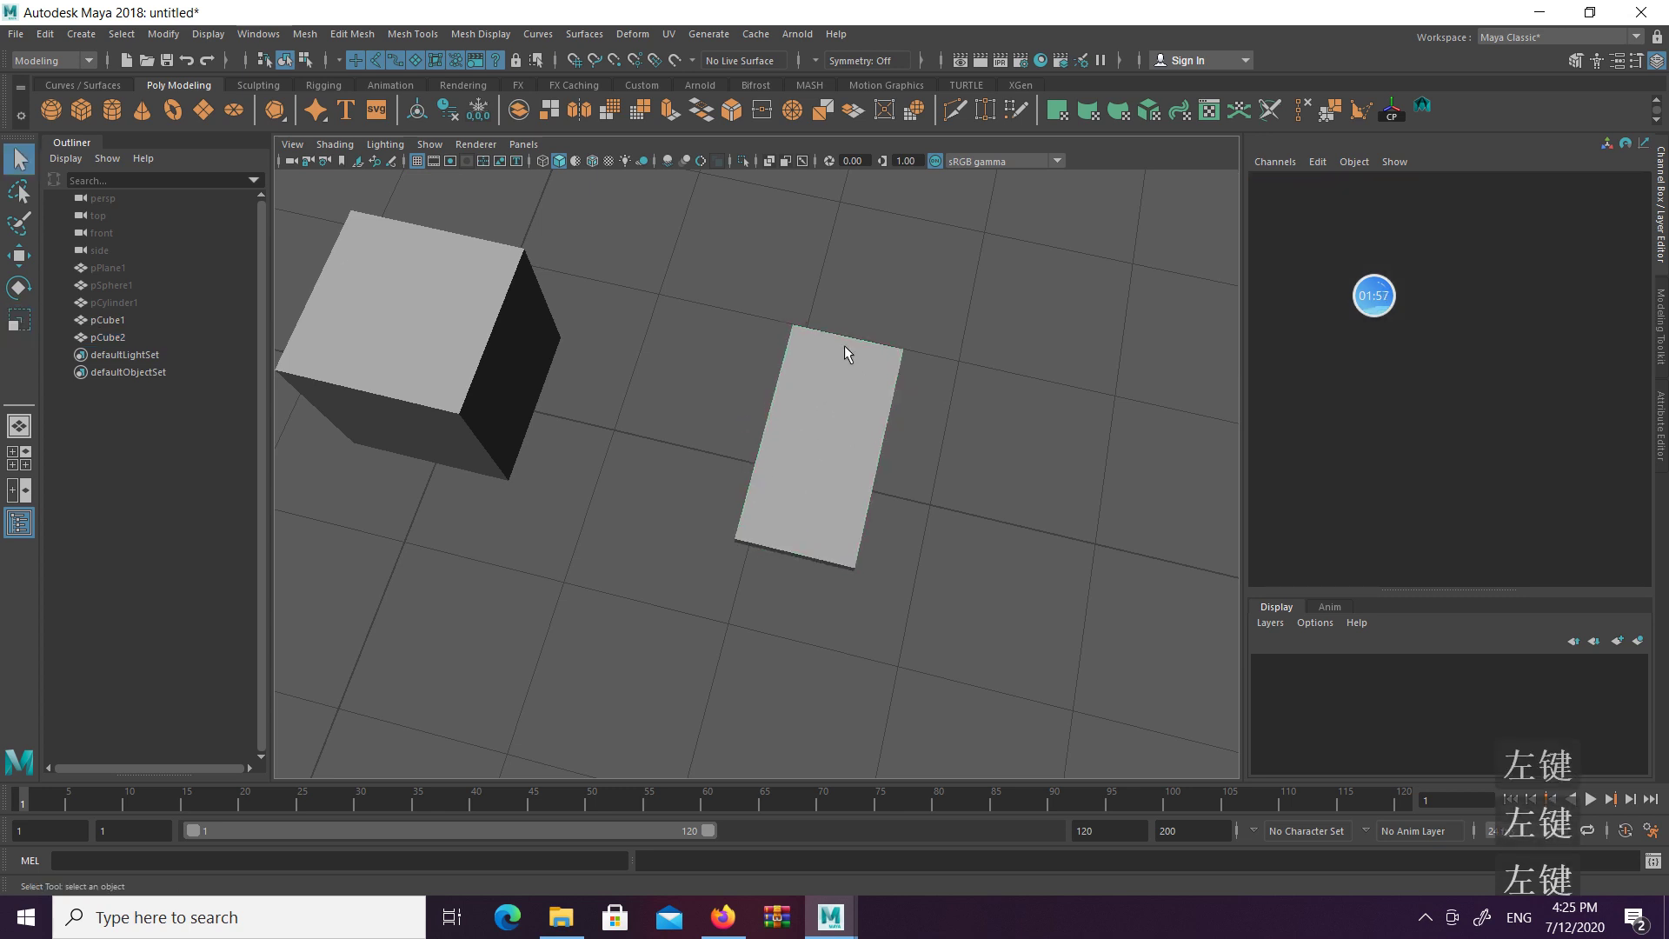
{"action": "left_click_drag", "start_coordinate": [843, 346], "coordinate": [747, 394], "text": "alt"}
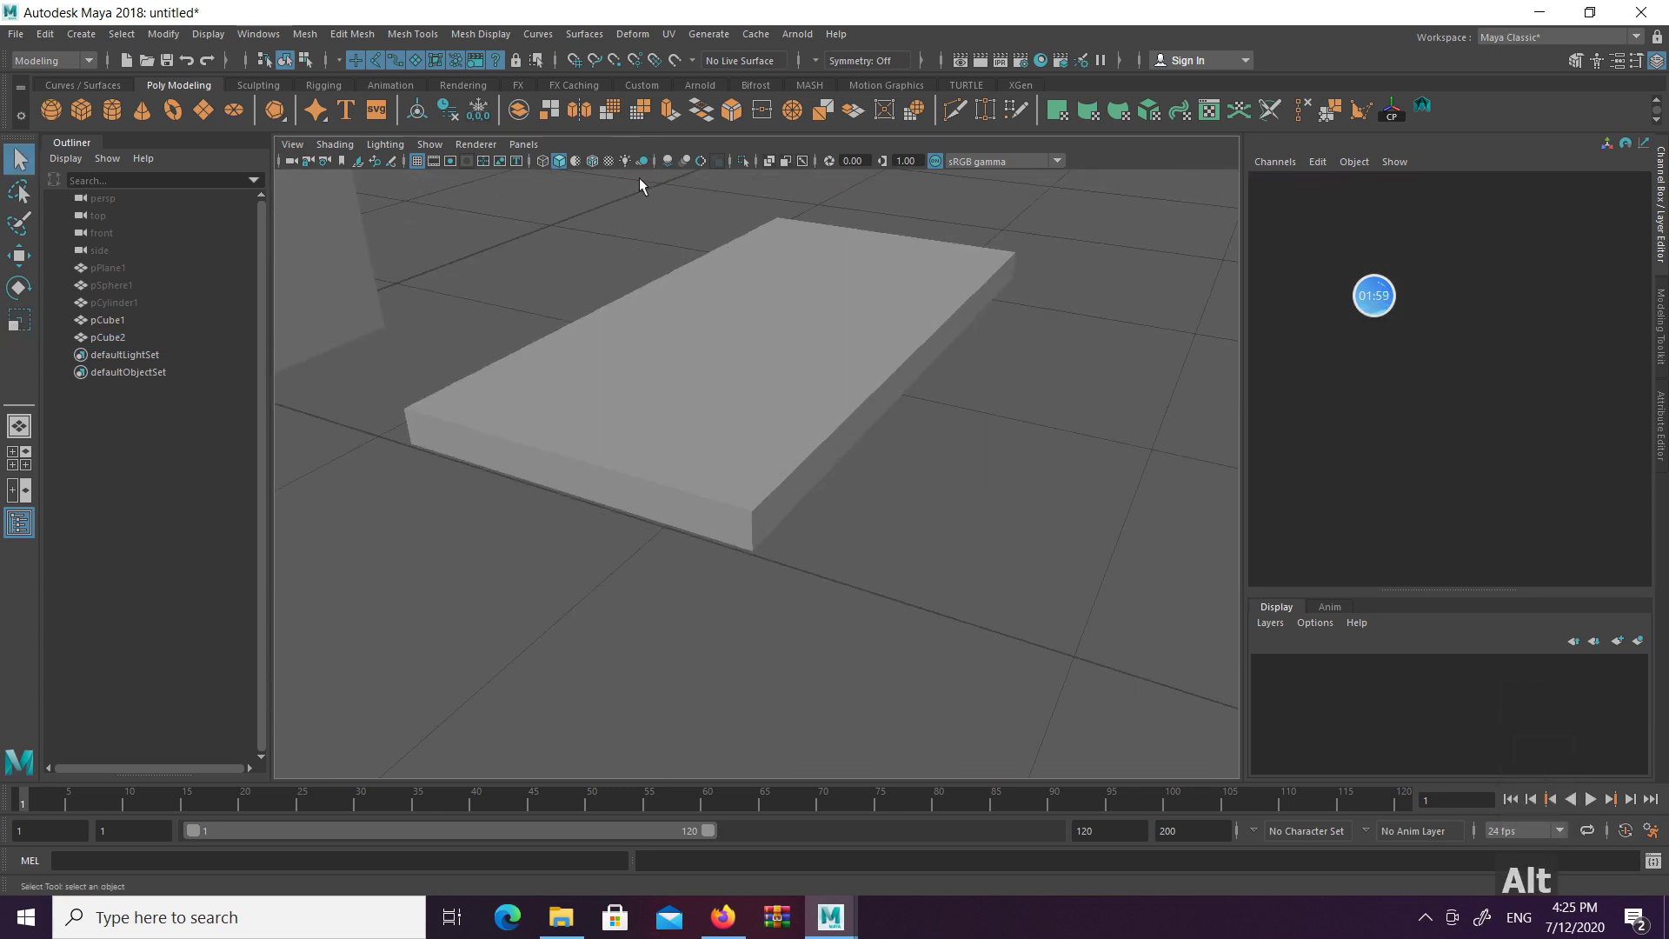
{"action": "left_click", "coordinate": [593, 160]}
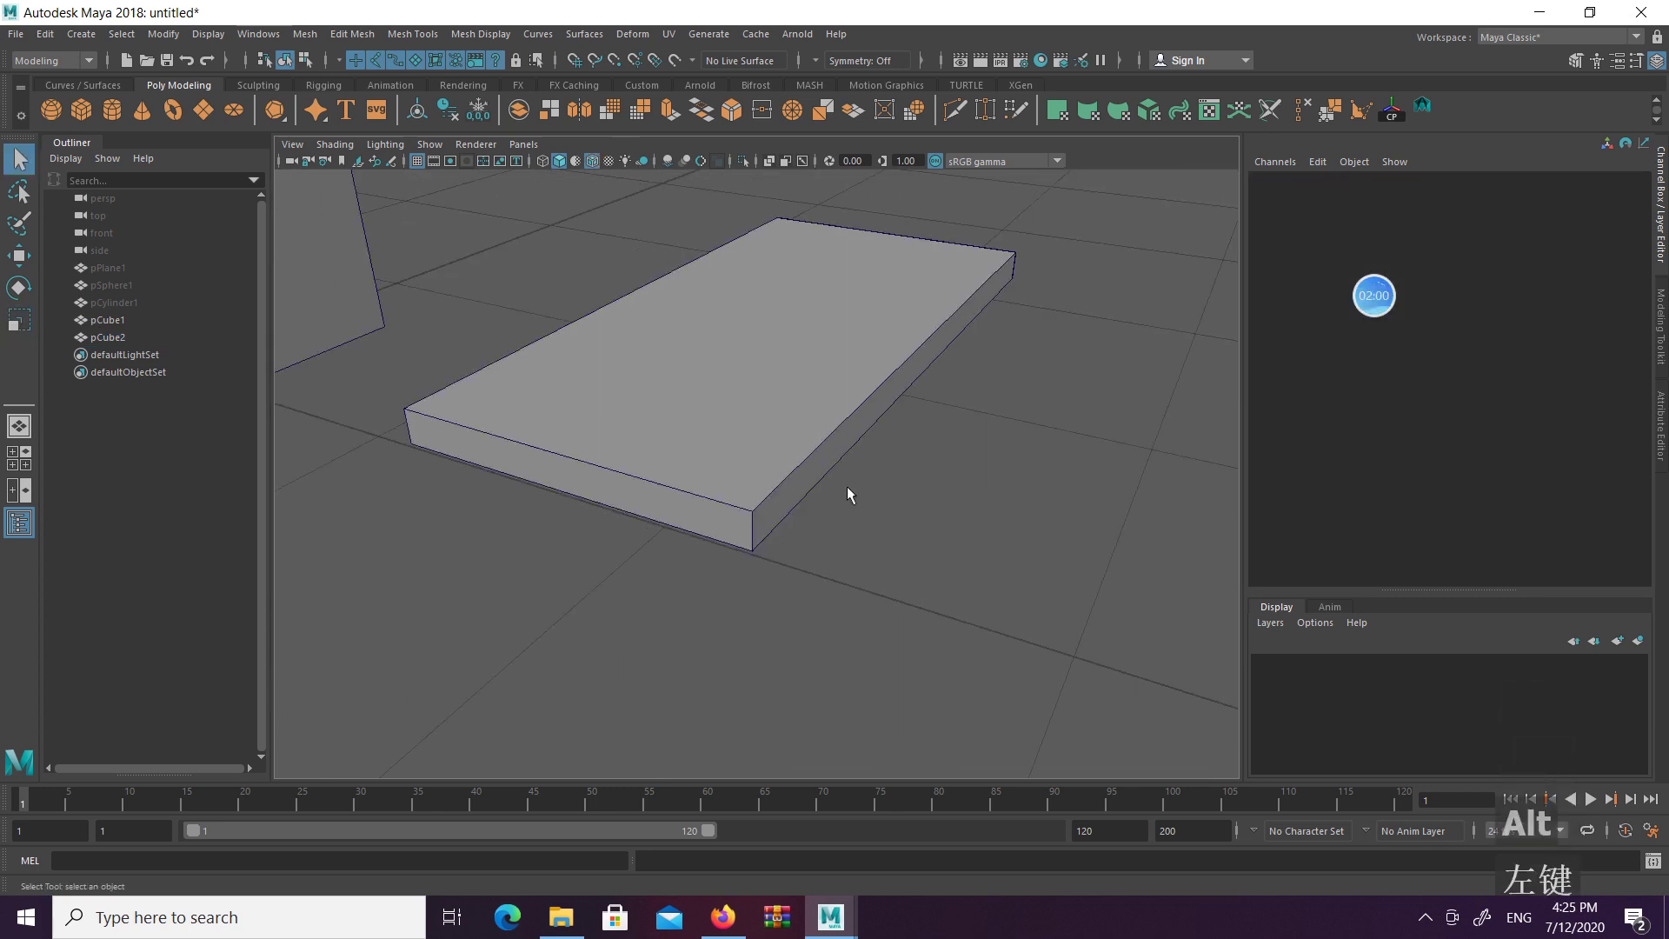
Select the slab's four vertical corner edges and open the Bevel options
{"action": "right_click_drag", "start_coordinate": [744, 548], "coordinate": [713, 362]}
{"action": "left_click", "coordinate": [753, 540]}
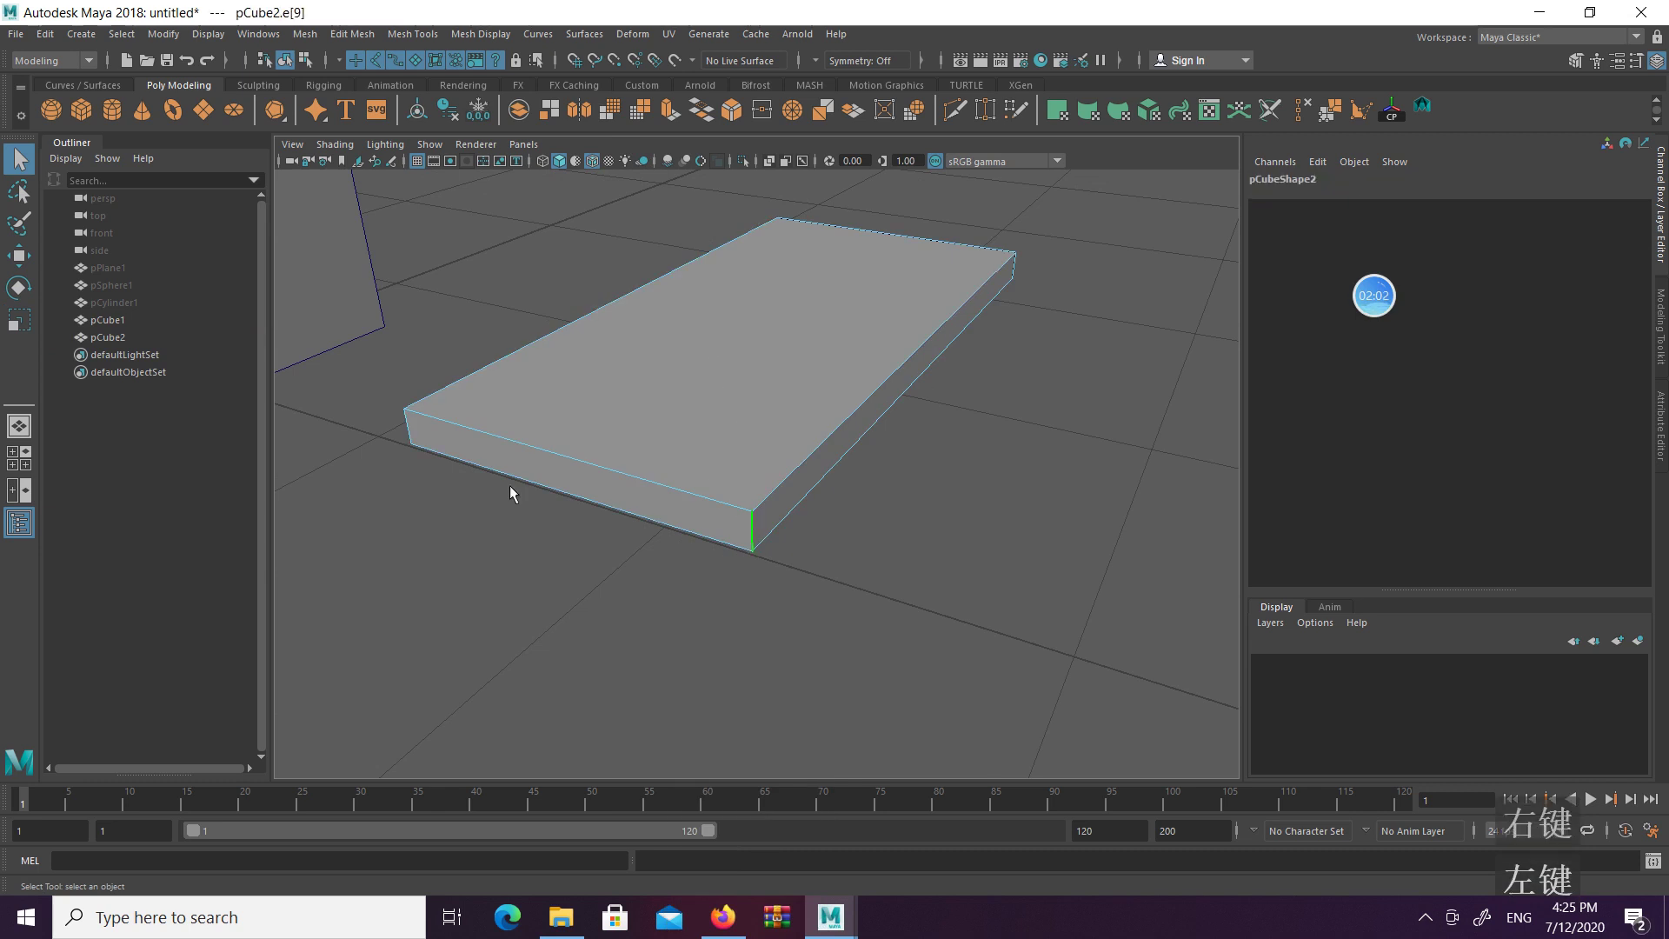
{"action": "left_click", "coordinate": [406, 424], "text": "shift"}
{"action": "left_click_drag", "start_coordinate": [760, 377], "coordinate": [770, 426], "text": "alt"}
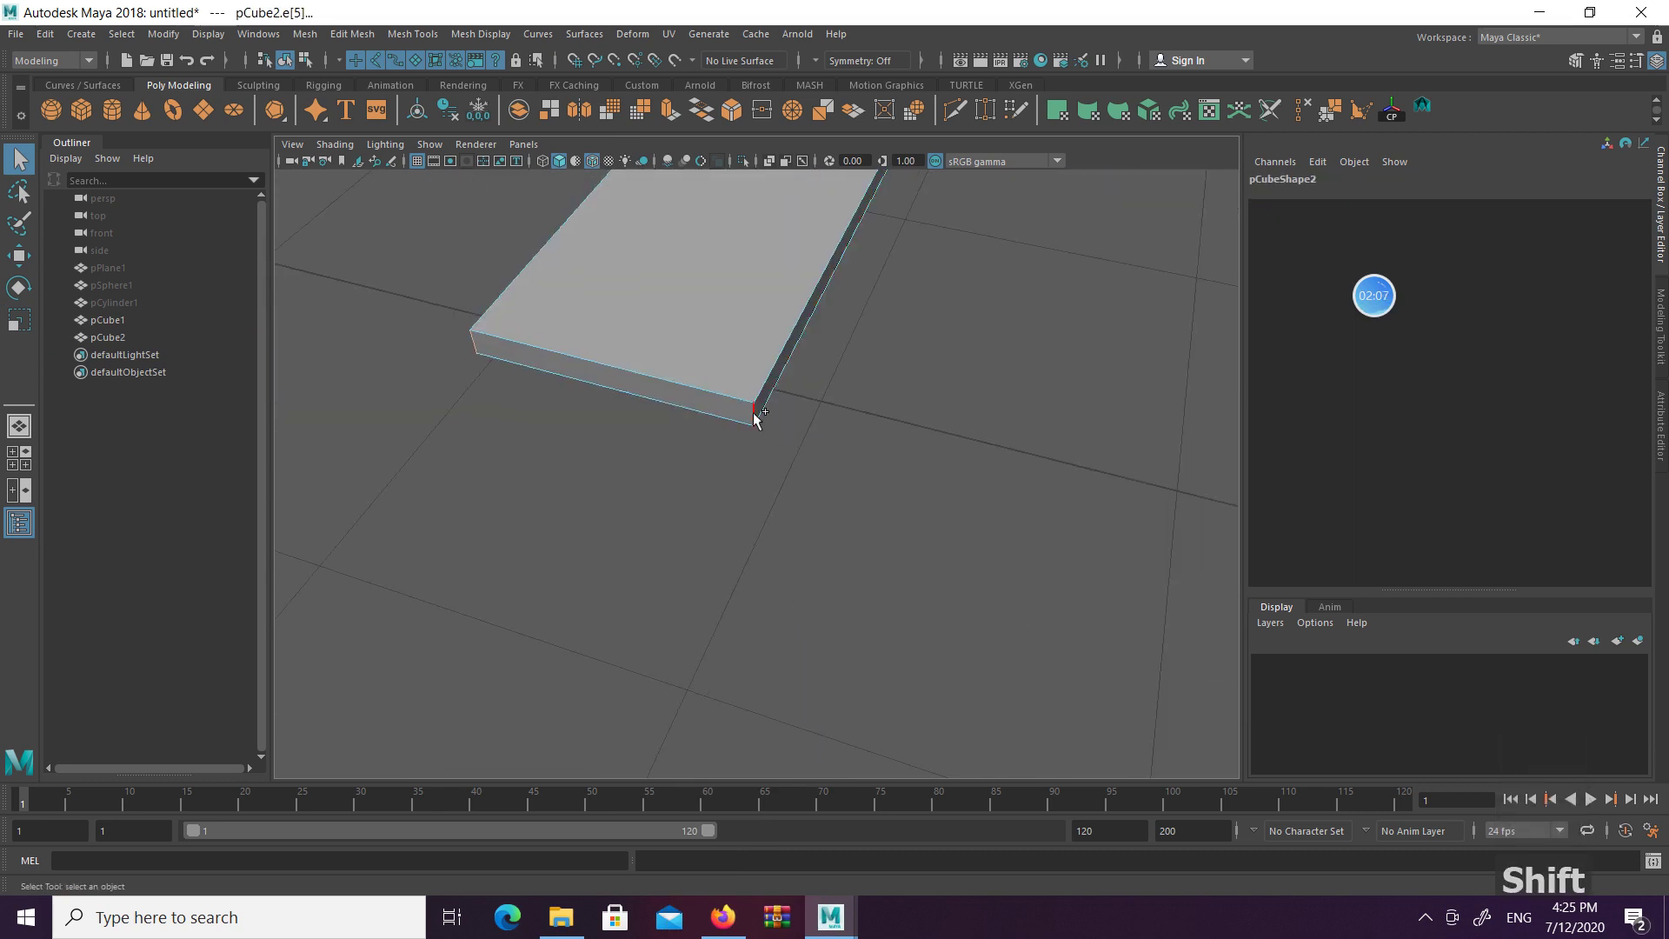
{"action": "left_click", "coordinate": [758, 414], "text": "shift"}
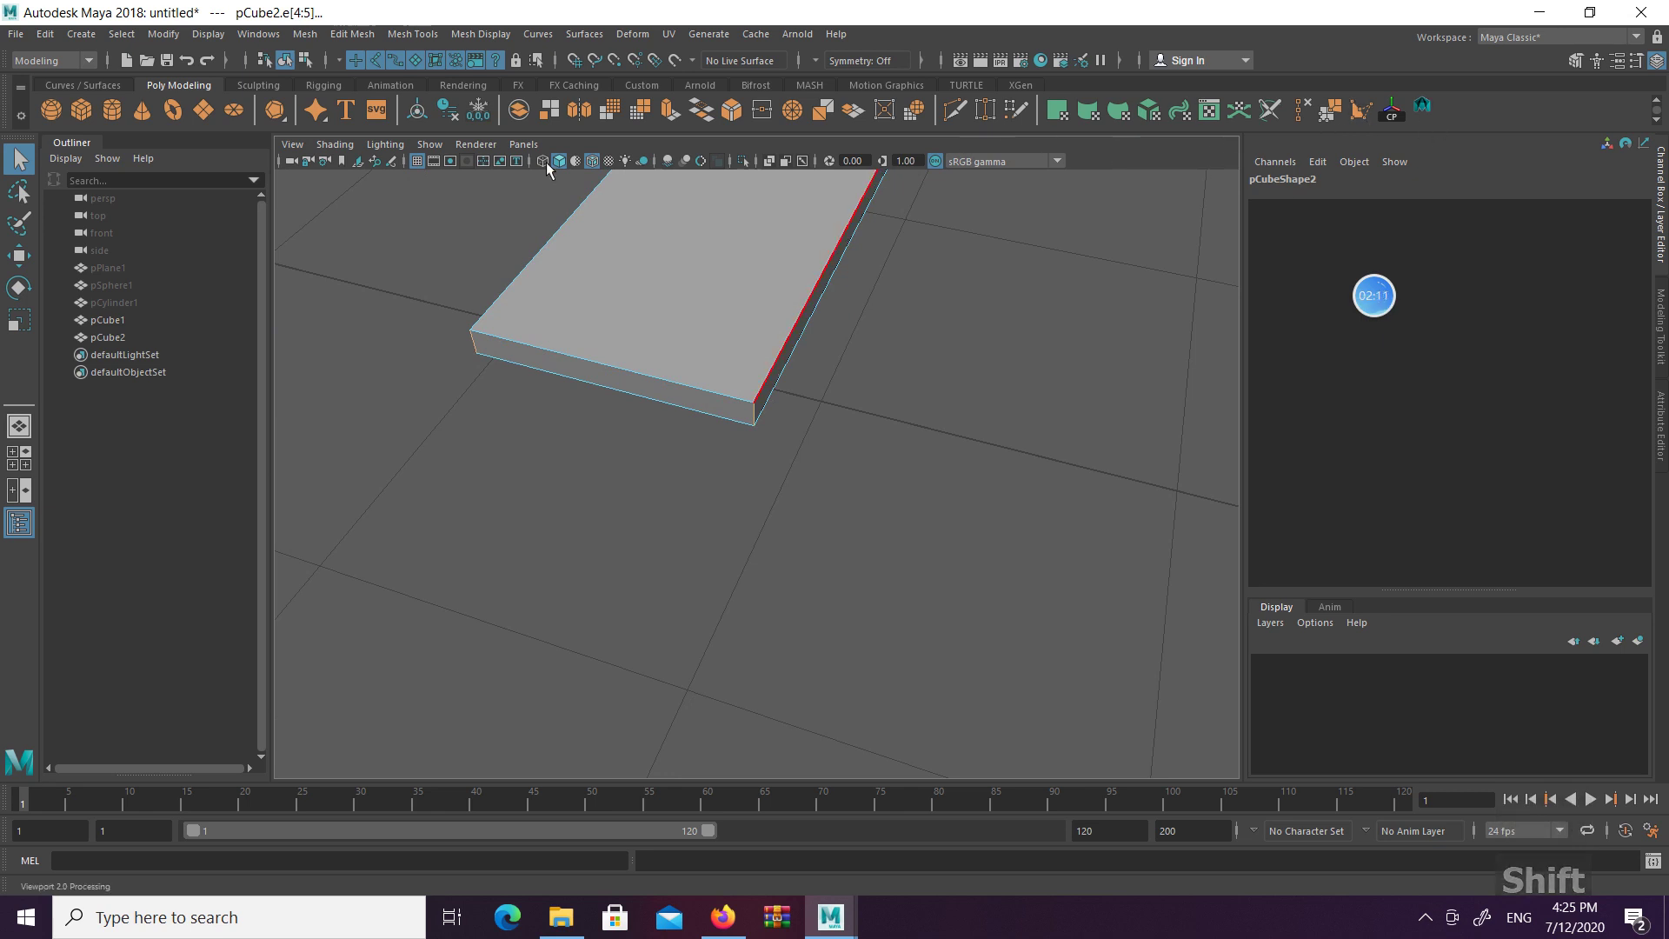
{"action": "left_click", "coordinate": [351, 34]}
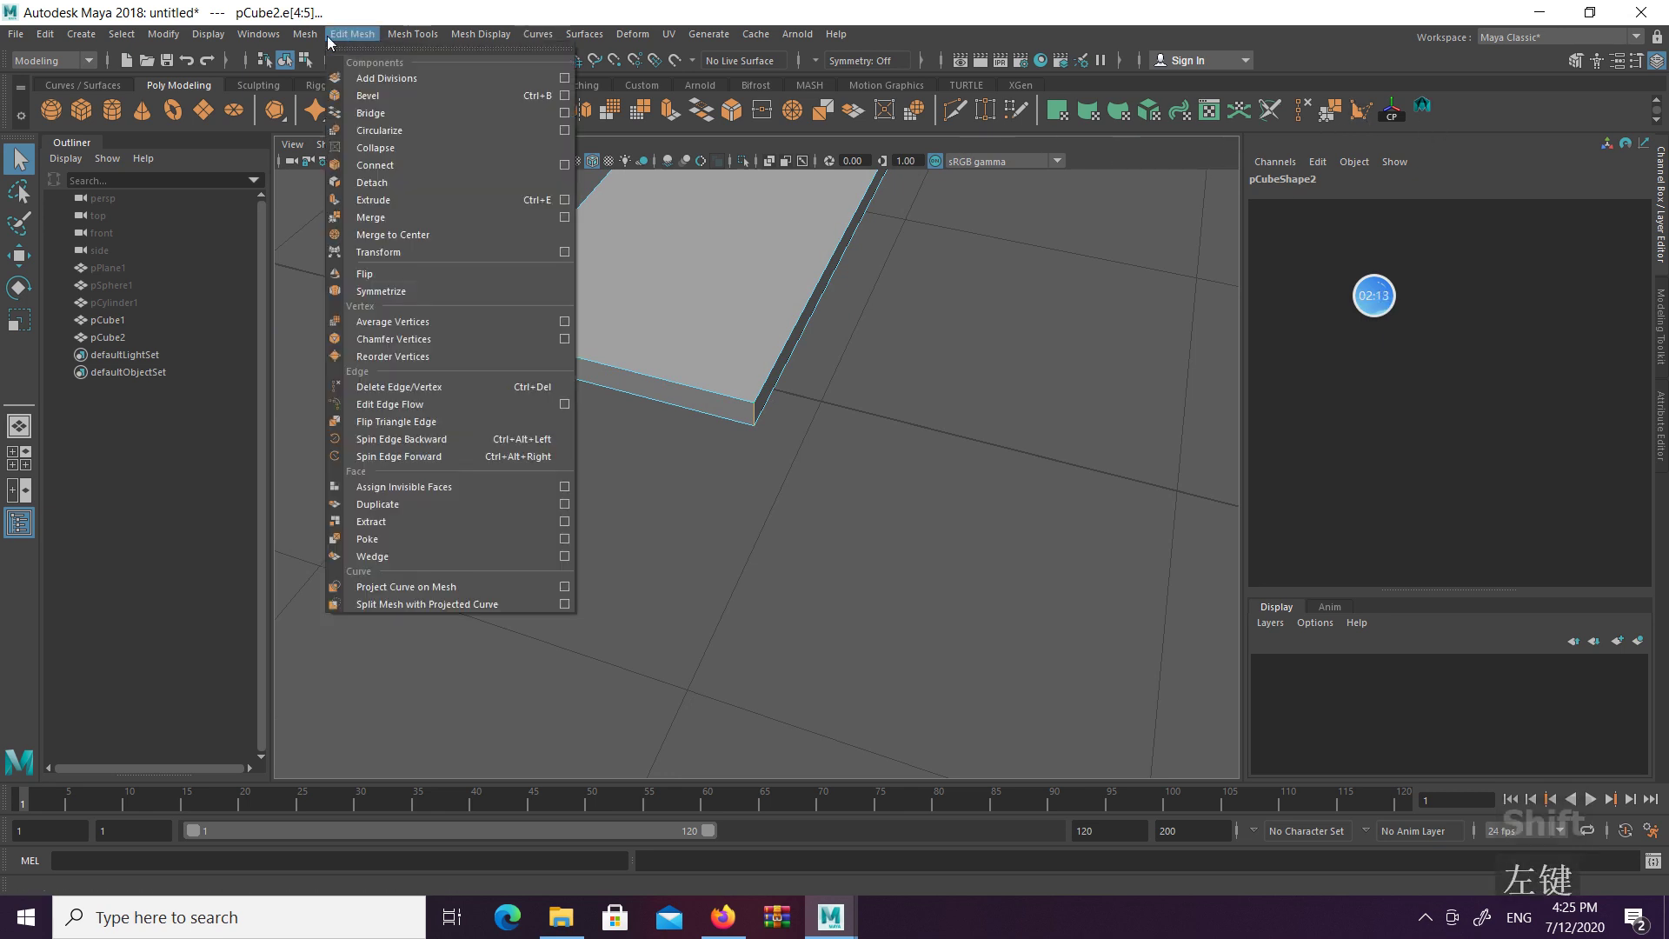
{"action": "left_click", "coordinate": [564, 95]}
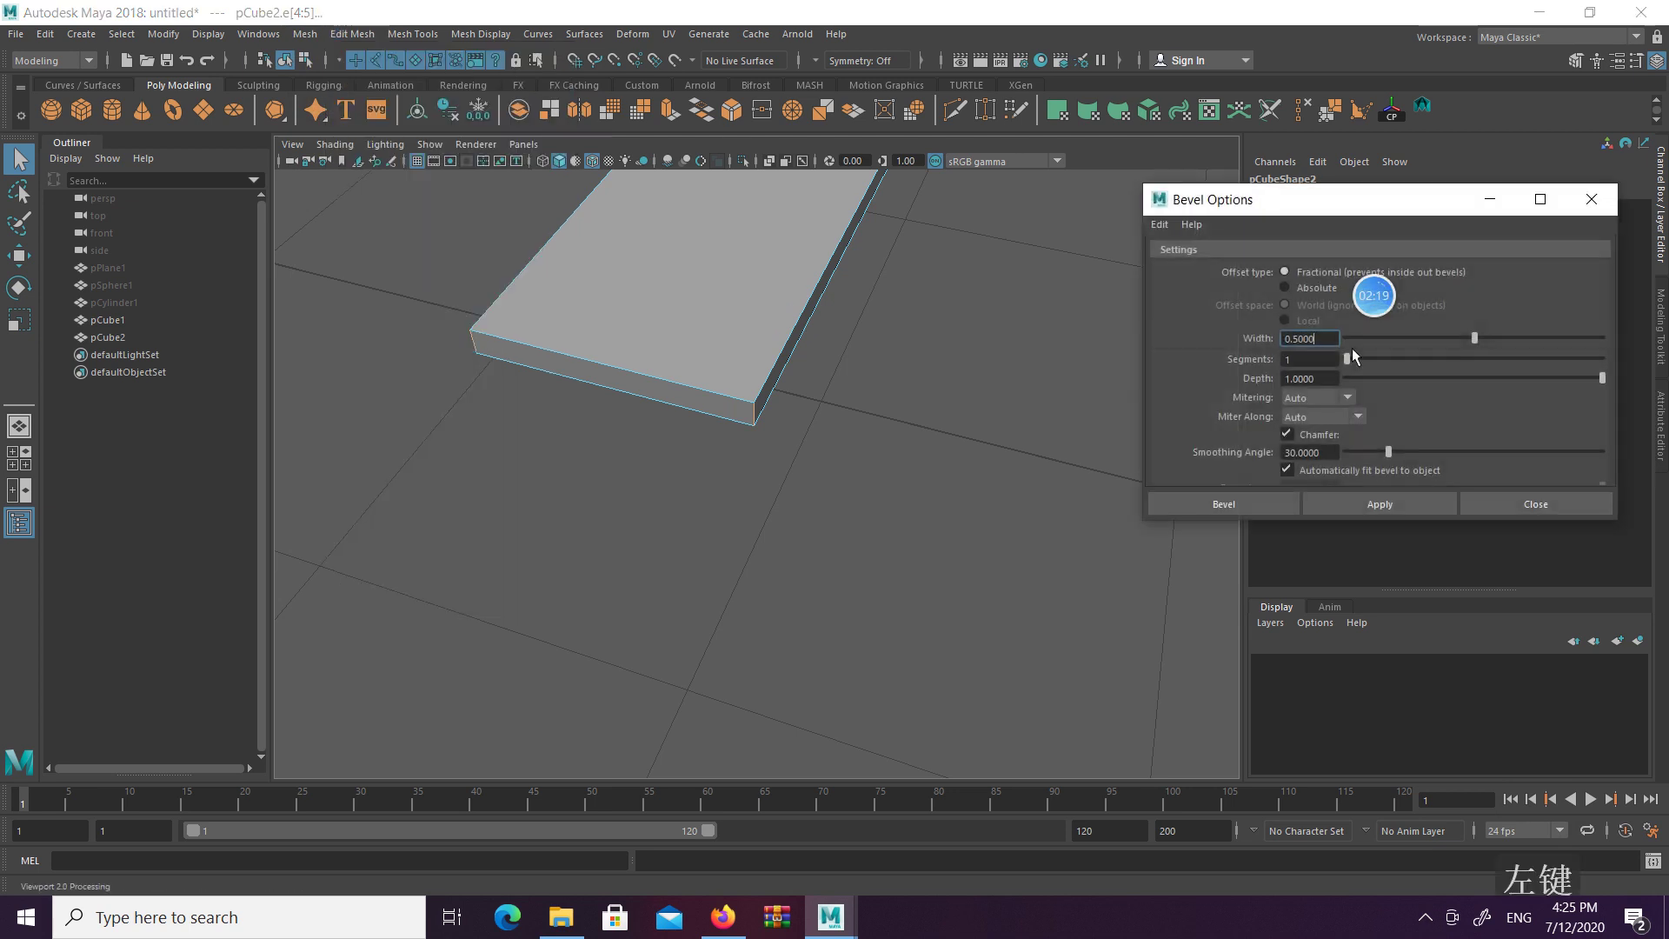
Try beveling the slab's corner edges with widths of 0.4384 and 0.2979, undoing each attempt
{"action": "left_click_drag", "start_coordinate": [1475, 340], "coordinate": [1465, 345]}
{"action": "left_click", "coordinate": [1359, 506]}
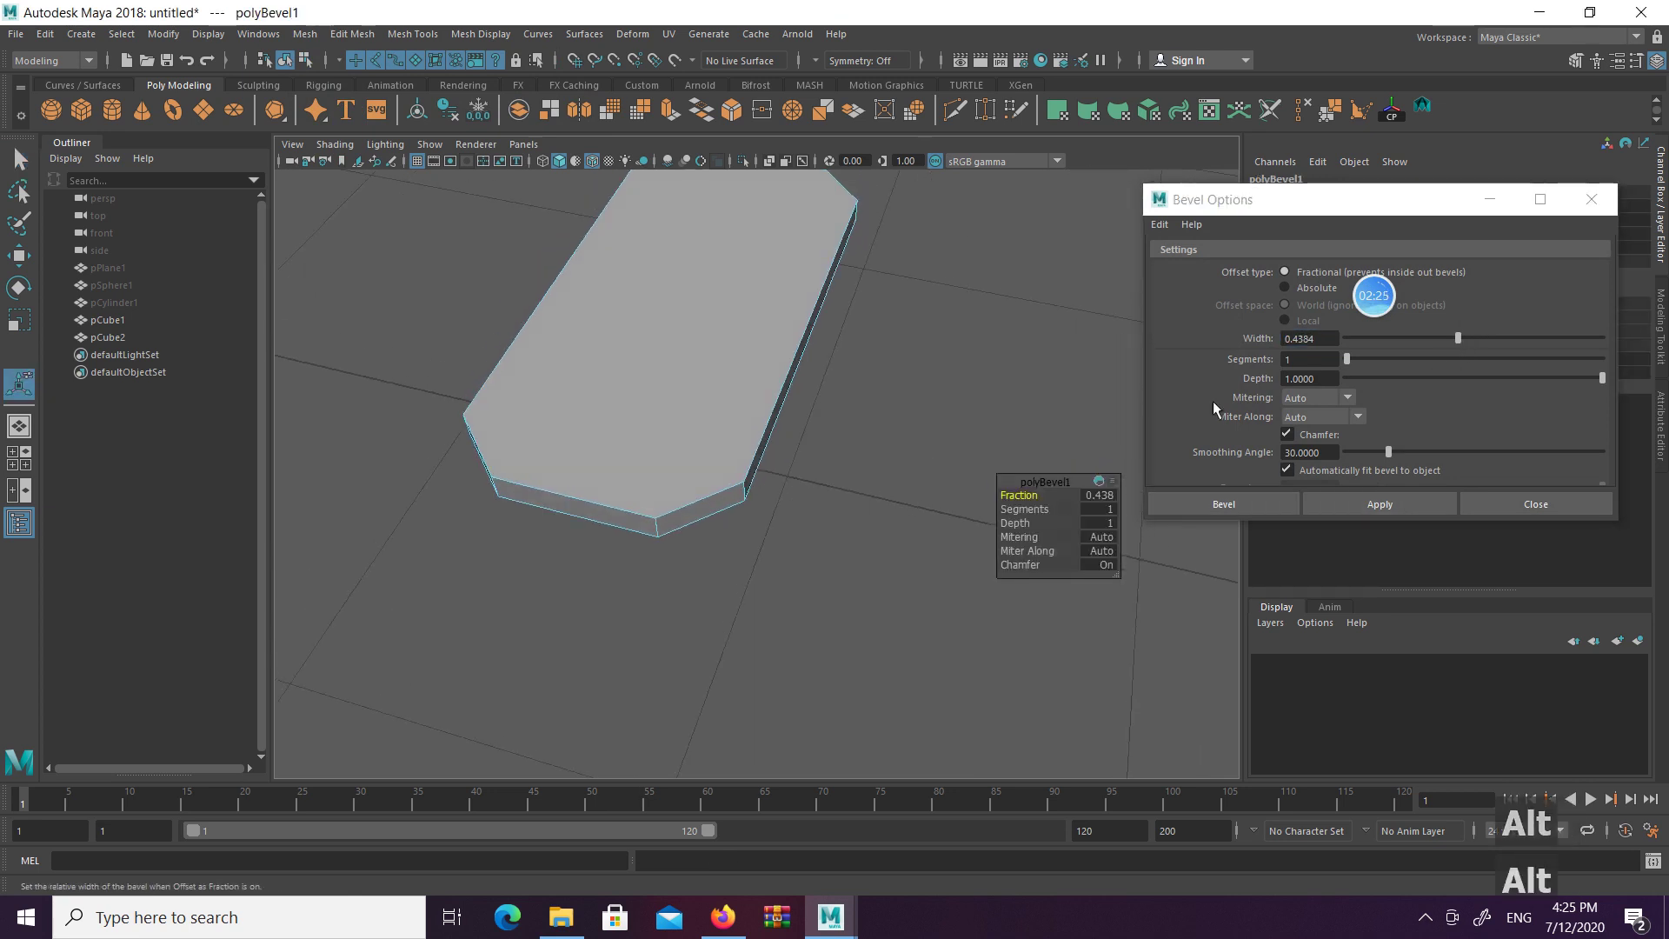
{"action": "key", "text": "ctrl+z"}
{"action": "left_click_drag", "start_coordinate": [1469, 342], "coordinate": [1439, 345]}
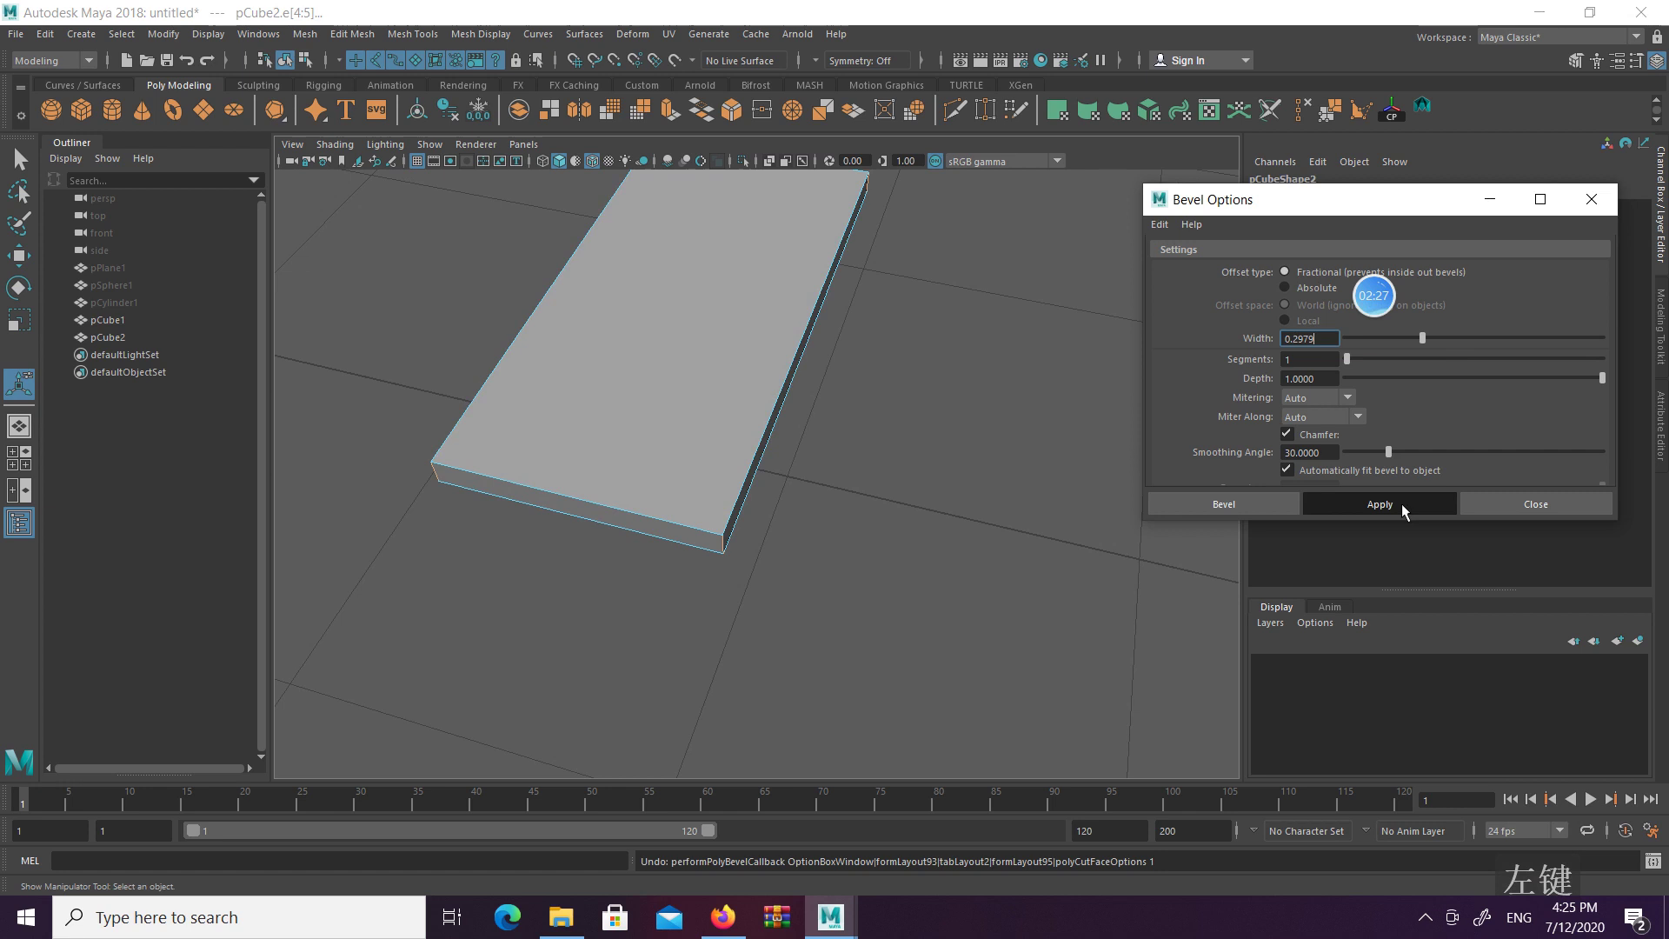
{"action": "left_click", "coordinate": [1401, 503]}
{"action": "left_click_drag", "start_coordinate": [790, 451], "coordinate": [835, 436], "text": "alt"}
{"action": "key", "text": "ctrl+z"}
Bevel the slab's four vertical corner edges with a width of 0.1884 and 1 segment
{"action": "left_click_drag", "start_coordinate": [1422, 345], "coordinate": [1407, 348]}
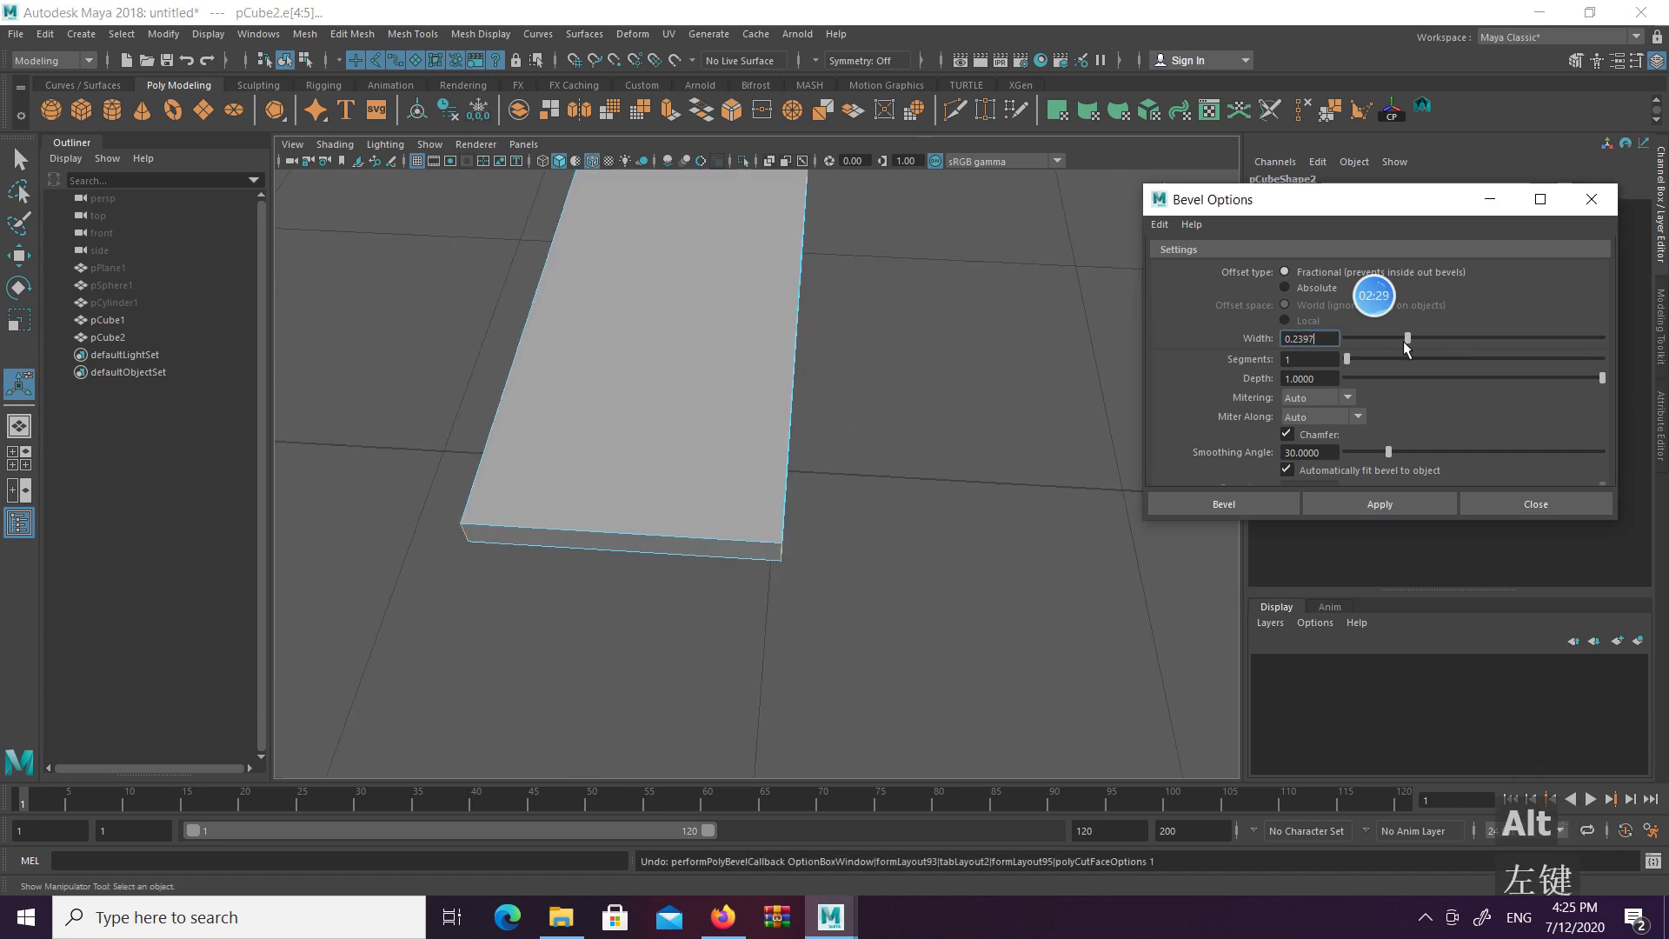
{"action": "left_click", "coordinate": [1377, 500]}
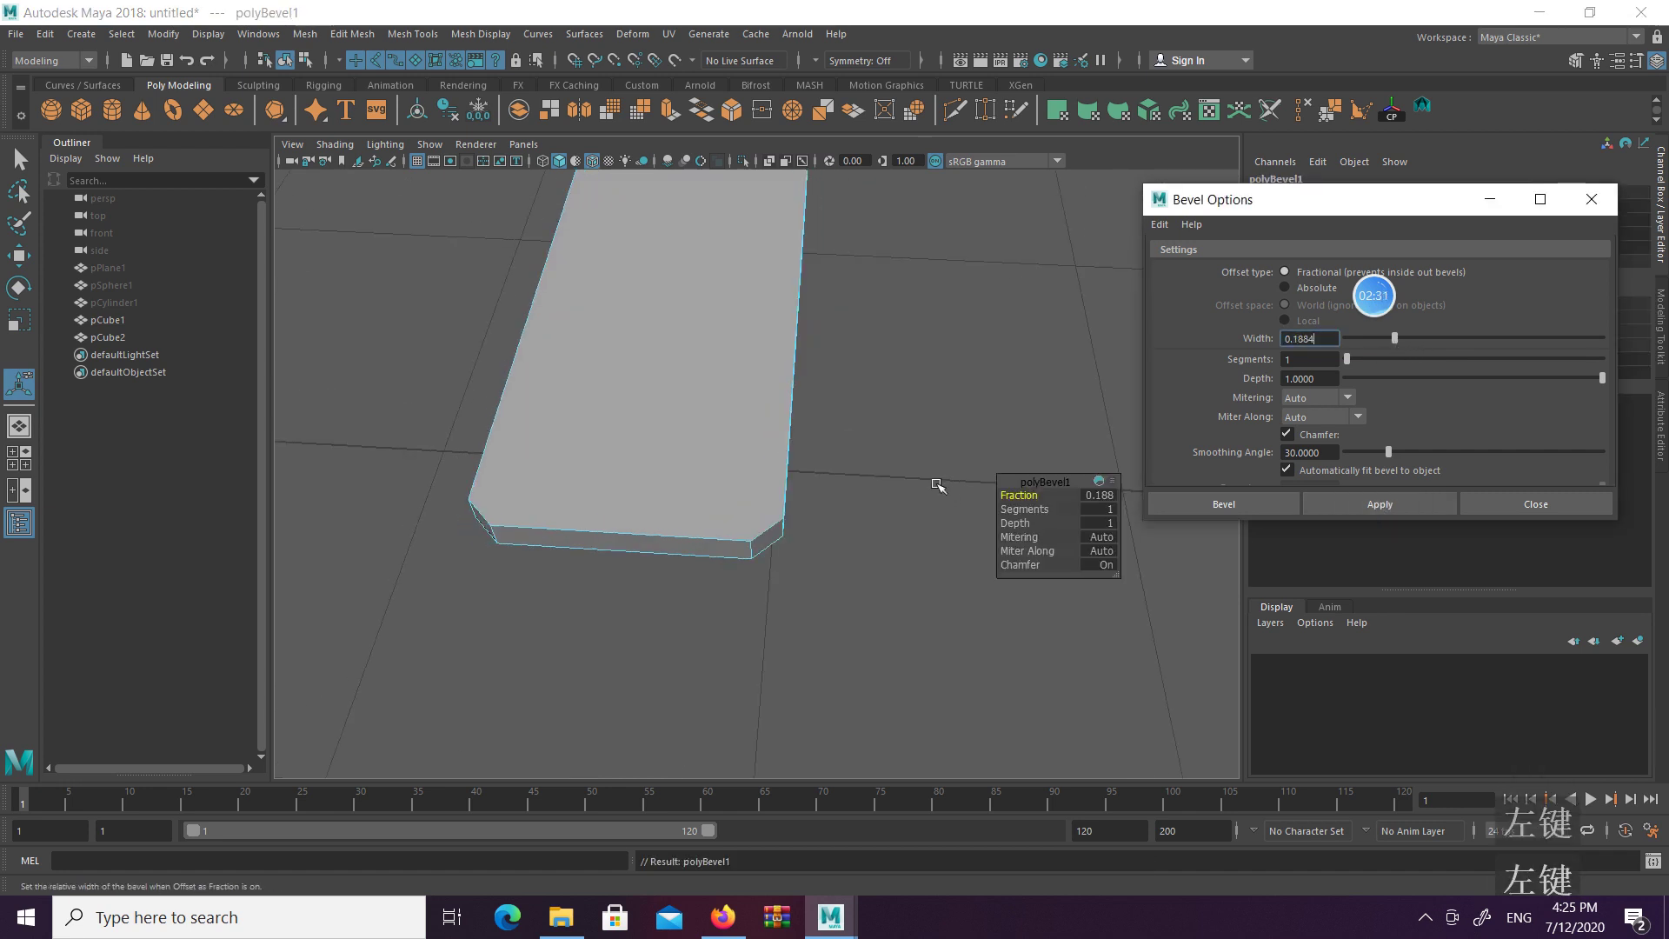
Undo the corner bevel and bevel the slab's four vertical corner edges again with width 0.1644 and 3 segments
{"action": "left_click_drag", "start_coordinate": [941, 487], "coordinate": [975, 476], "text": "alt"}
{"action": "key", "text": "ctrl+z"}
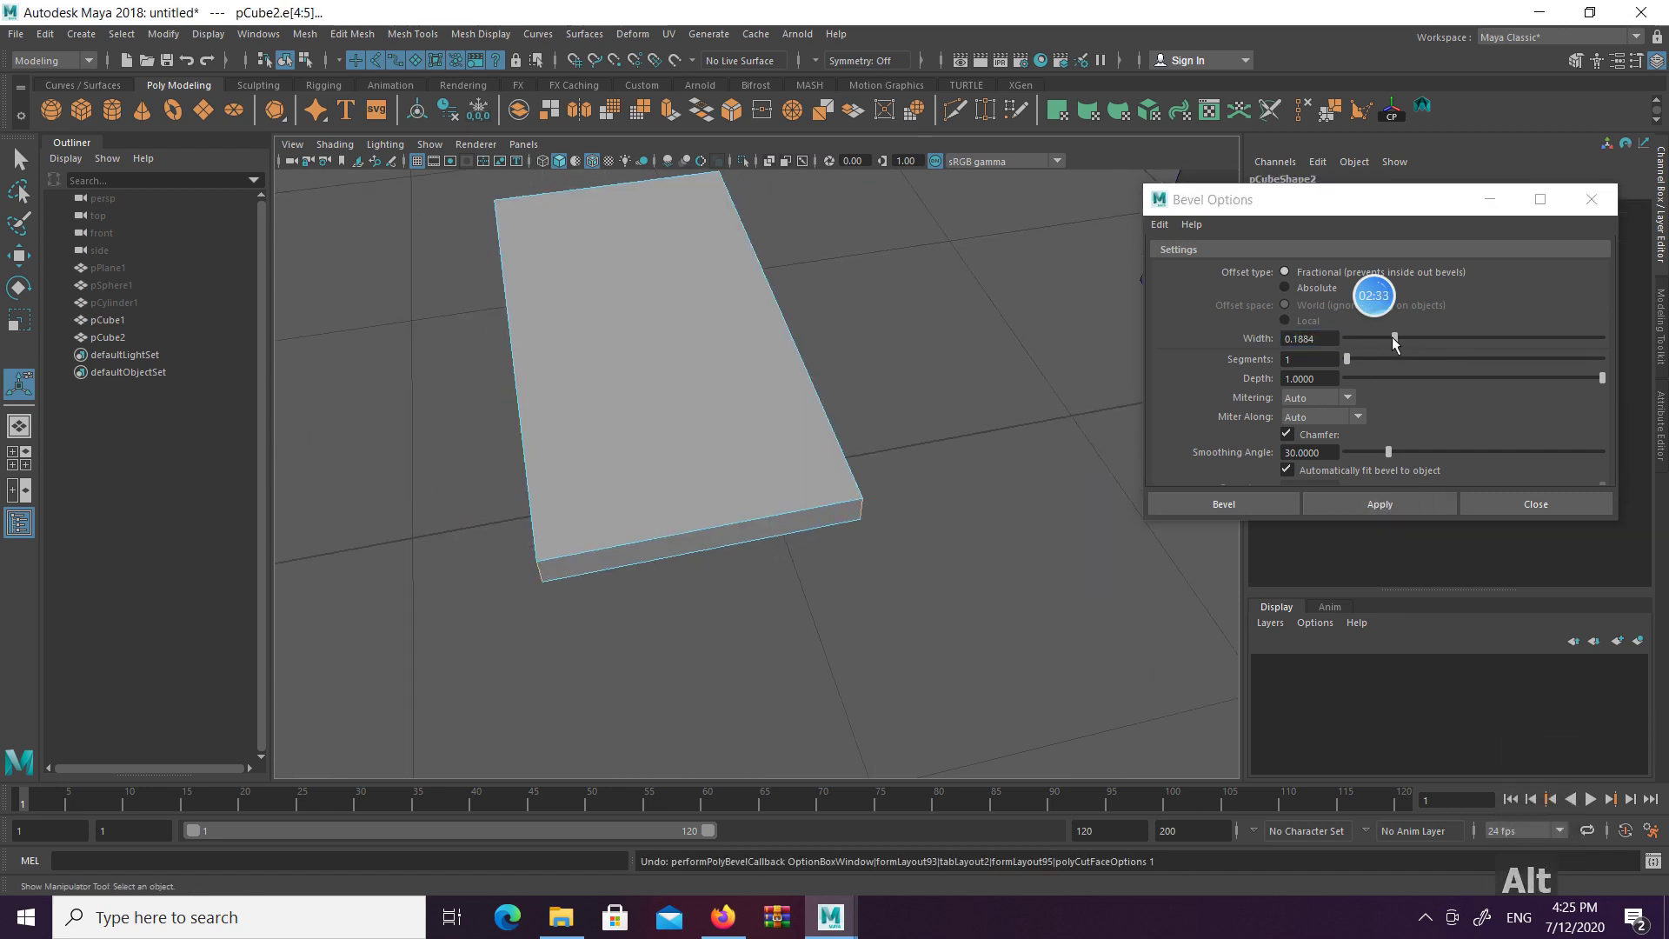
{"action": "left_click_drag", "start_coordinate": [1393, 343], "coordinate": [1389, 342]}
{"action": "left_click", "coordinate": [1392, 359]}
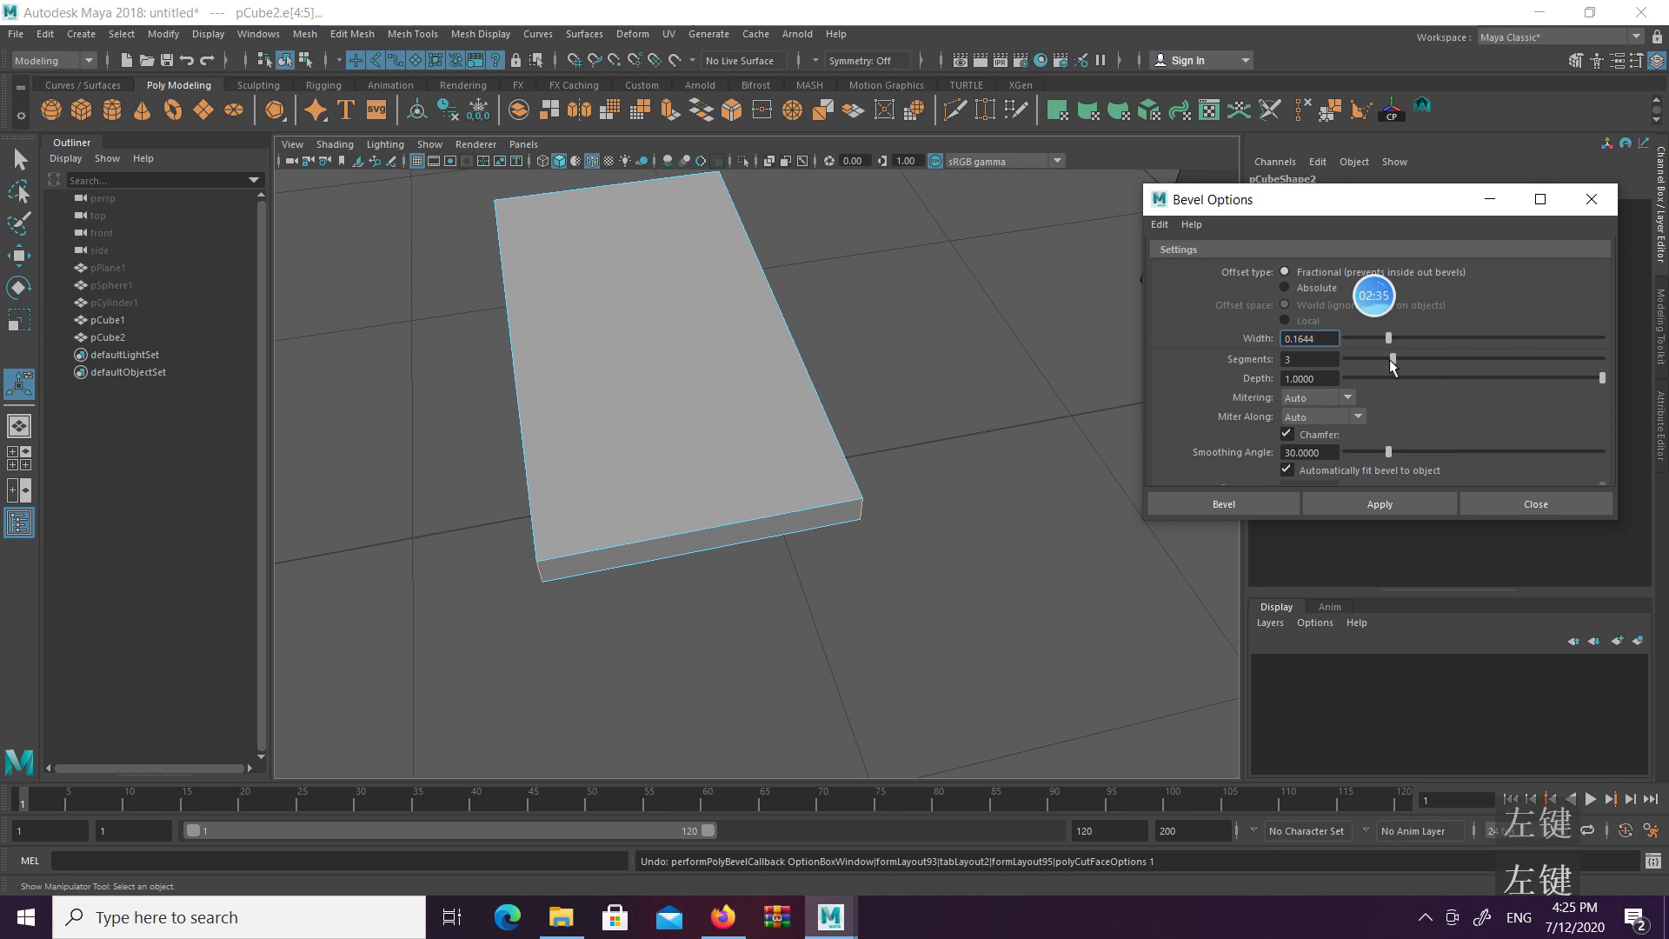
{"action": "left_click", "coordinate": [1379, 505]}
{"action": "left_click_drag", "start_coordinate": [864, 495], "coordinate": [931, 335], "text": "alt"}
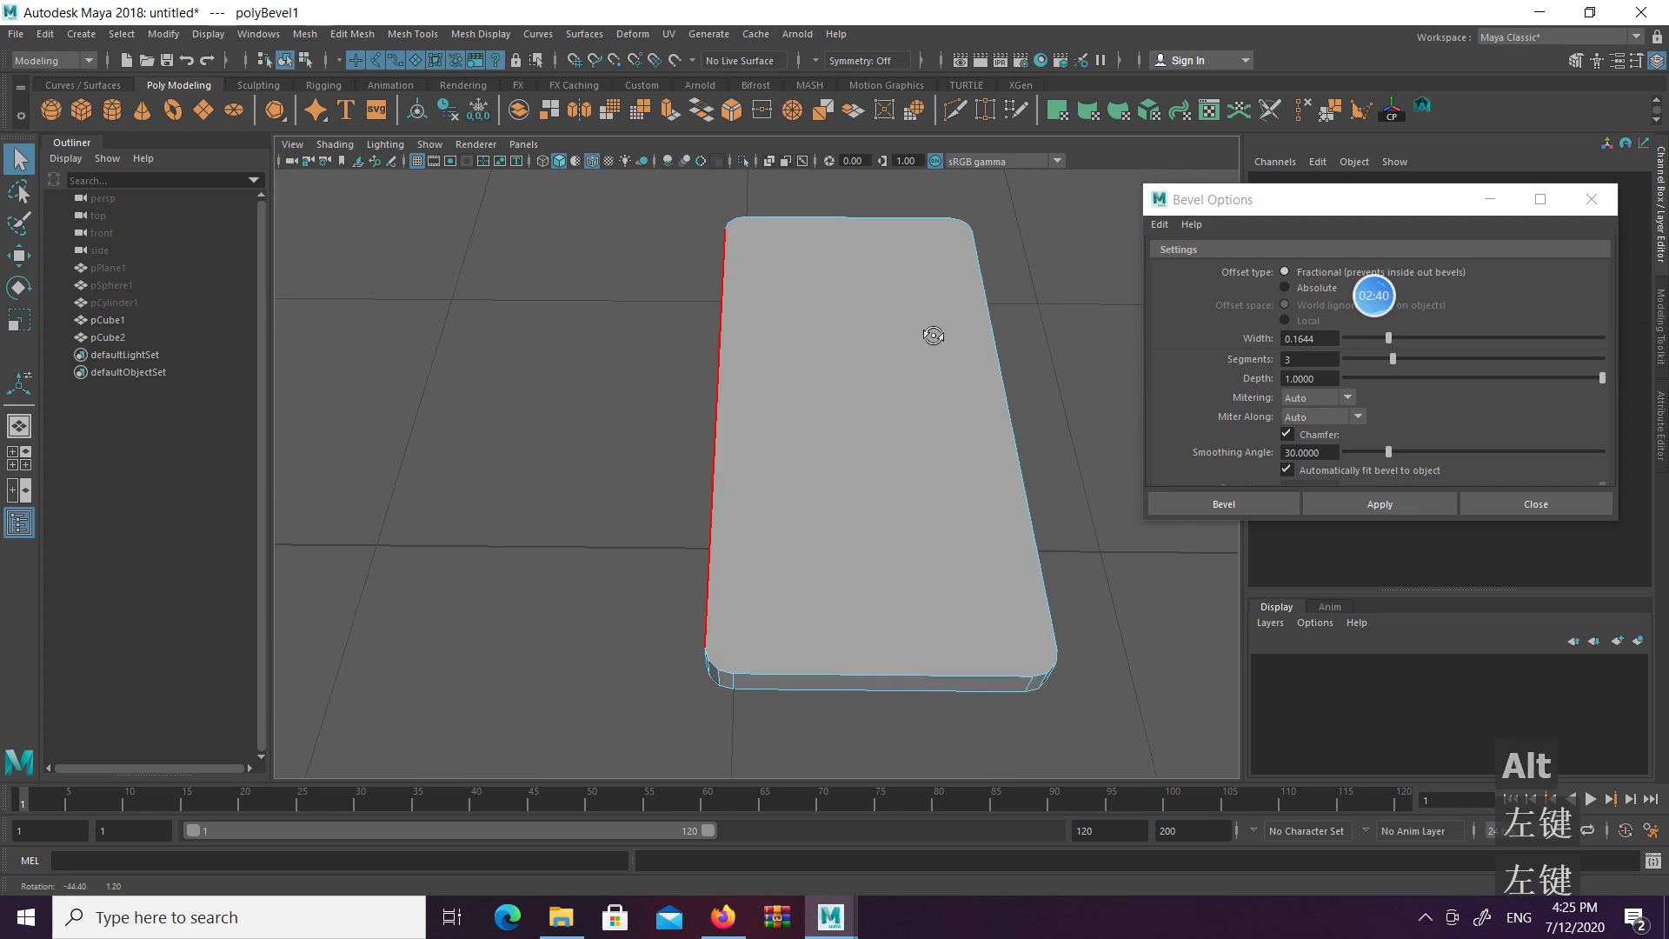
Extrude the slab's top face and scale it inward to local scales of about 0.959 in X and 0.927 in Y
{"action": "right_click", "coordinate": [816, 279]}
{"action": "right_click_drag", "start_coordinate": [815, 280], "coordinate": [820, 324]}
{"action": "left_click", "coordinate": [874, 341]}
{"action": "left_click_drag", "start_coordinate": [874, 341], "coordinate": [775, 368], "text": "alt"}
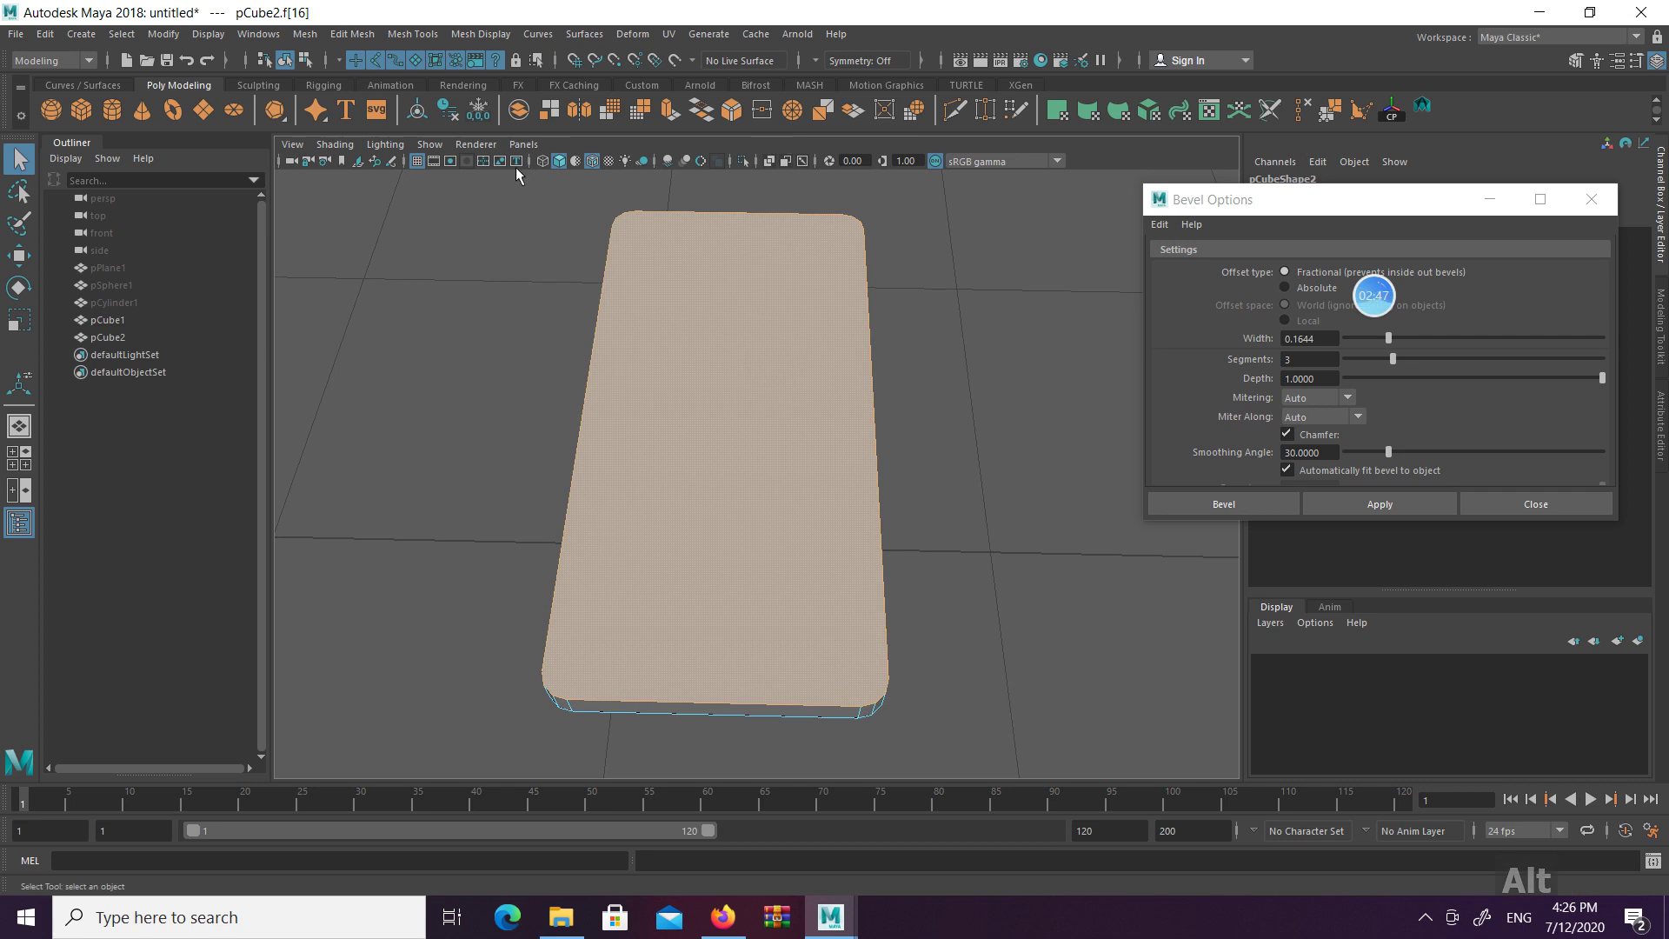
{"action": "left_click", "coordinate": [1590, 199]}
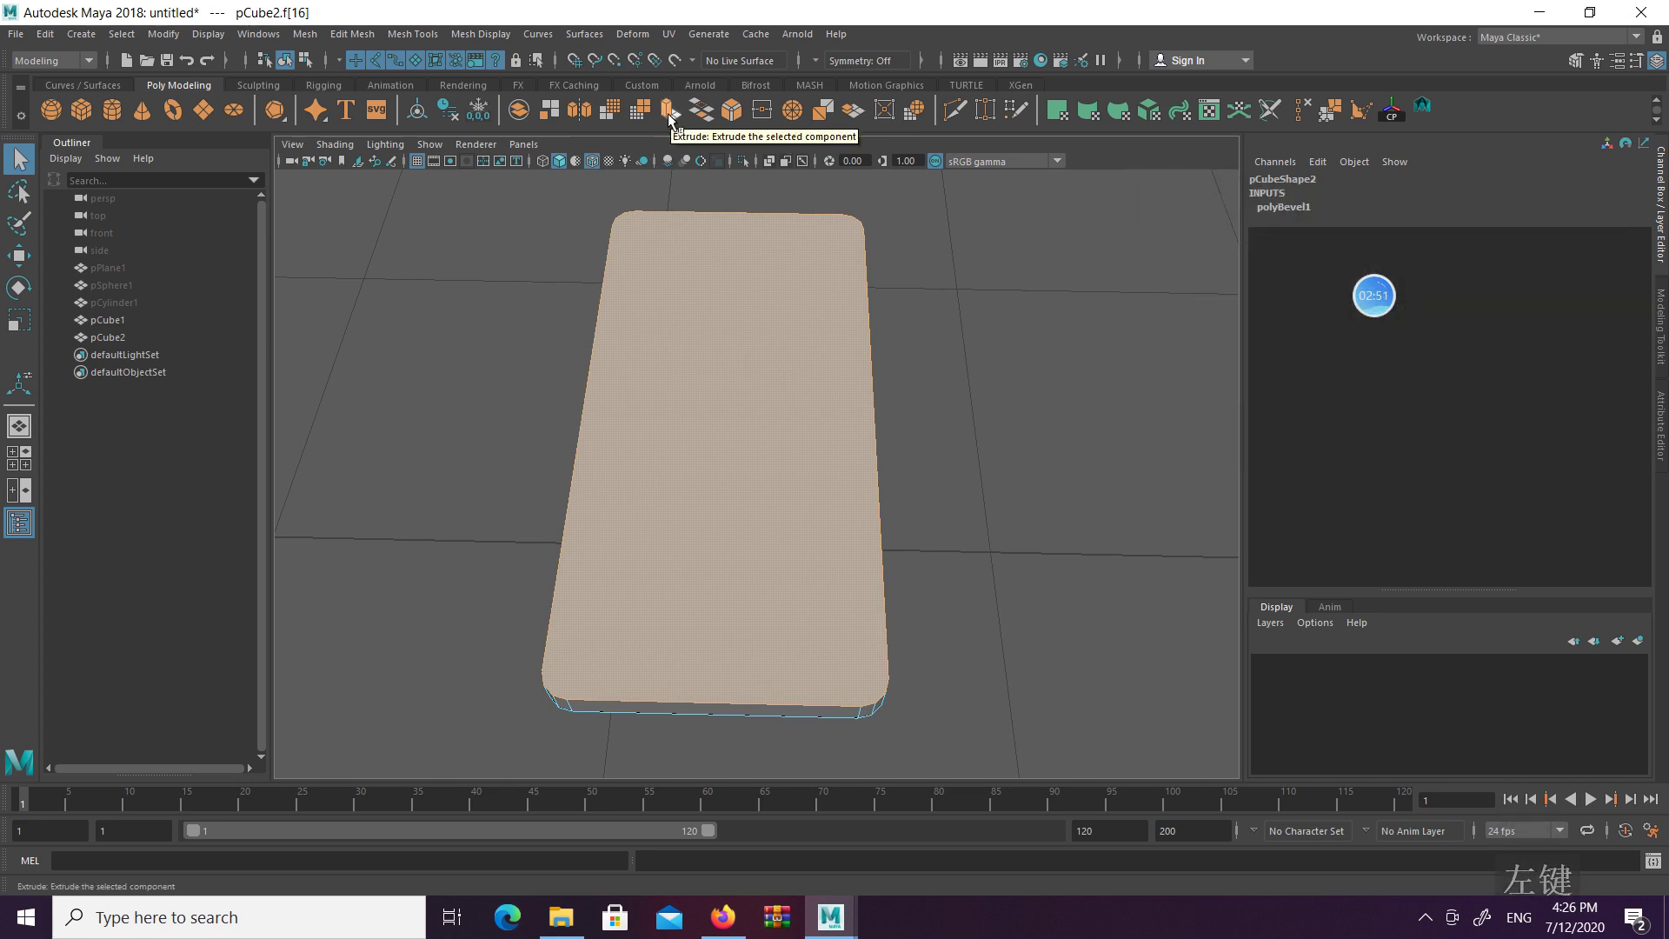
{"action": "left_click", "coordinate": [312, 36]}
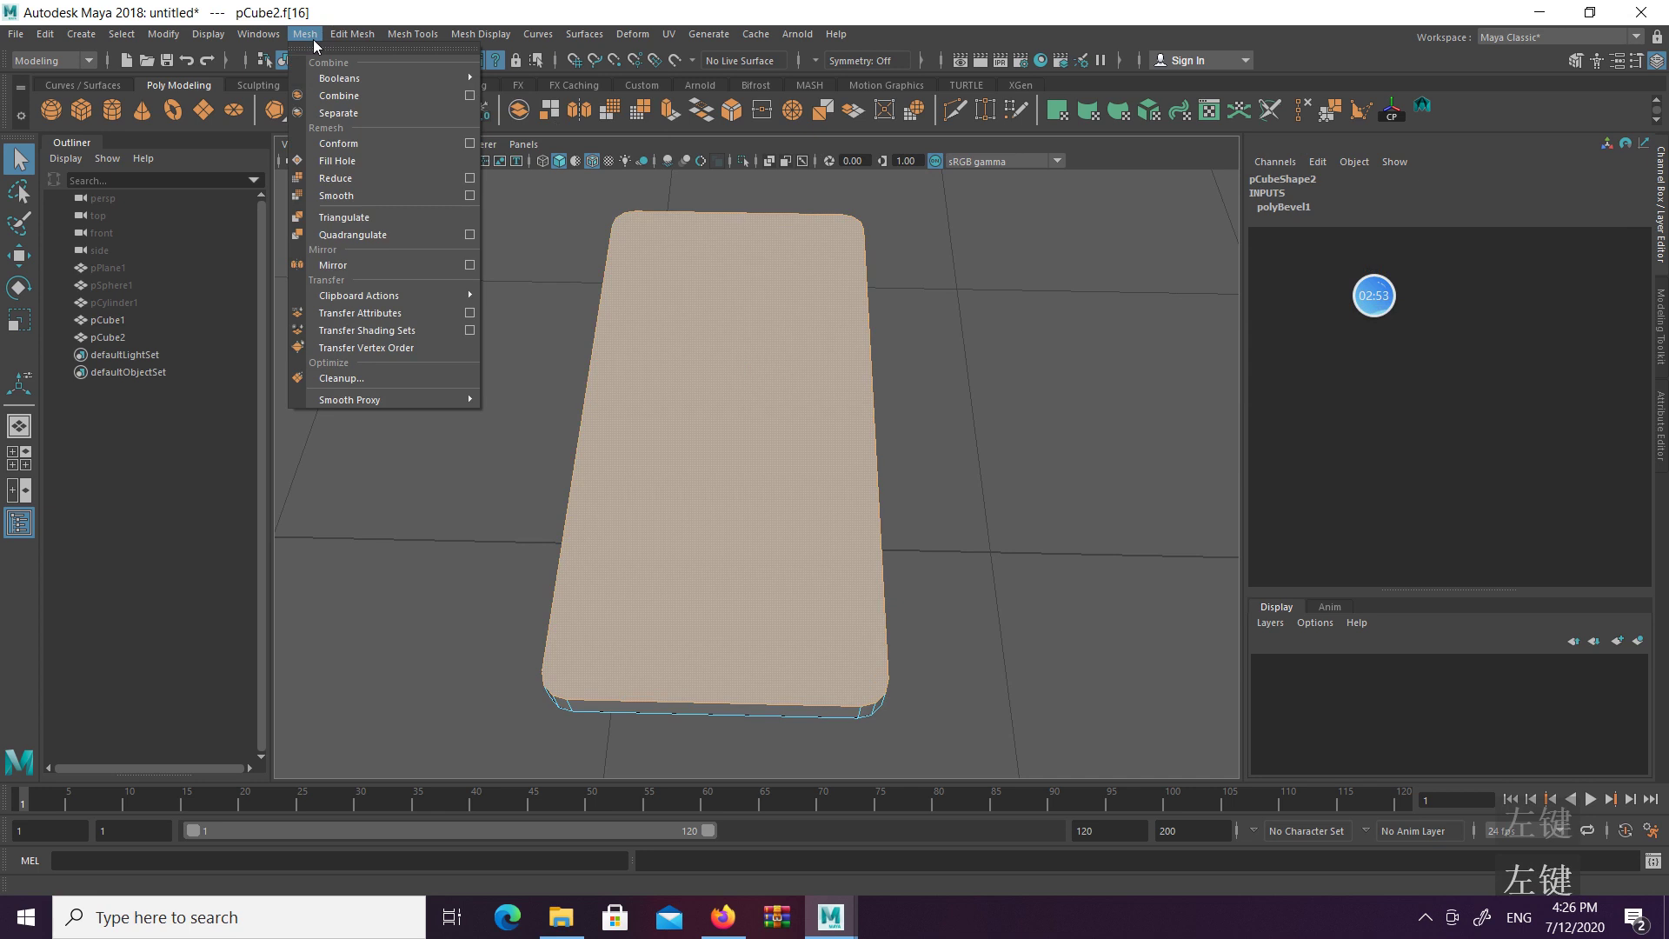
{"action": "mouse_move", "coordinate": [337, 40]}
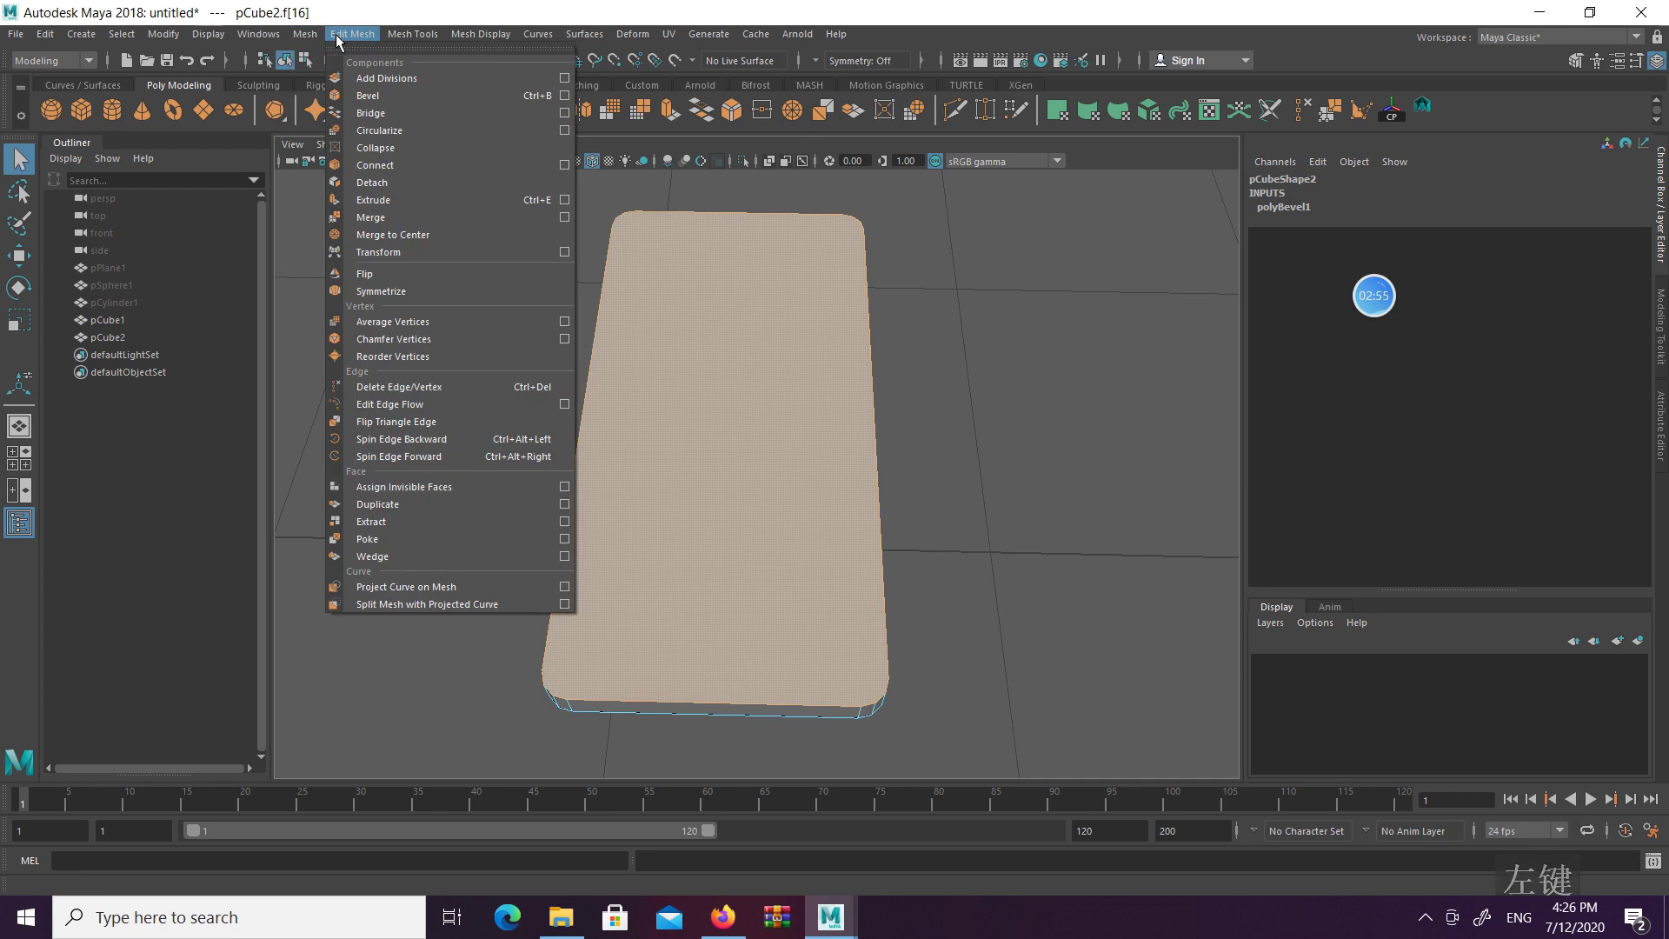
{"action": "left_click", "coordinate": [427, 203]}
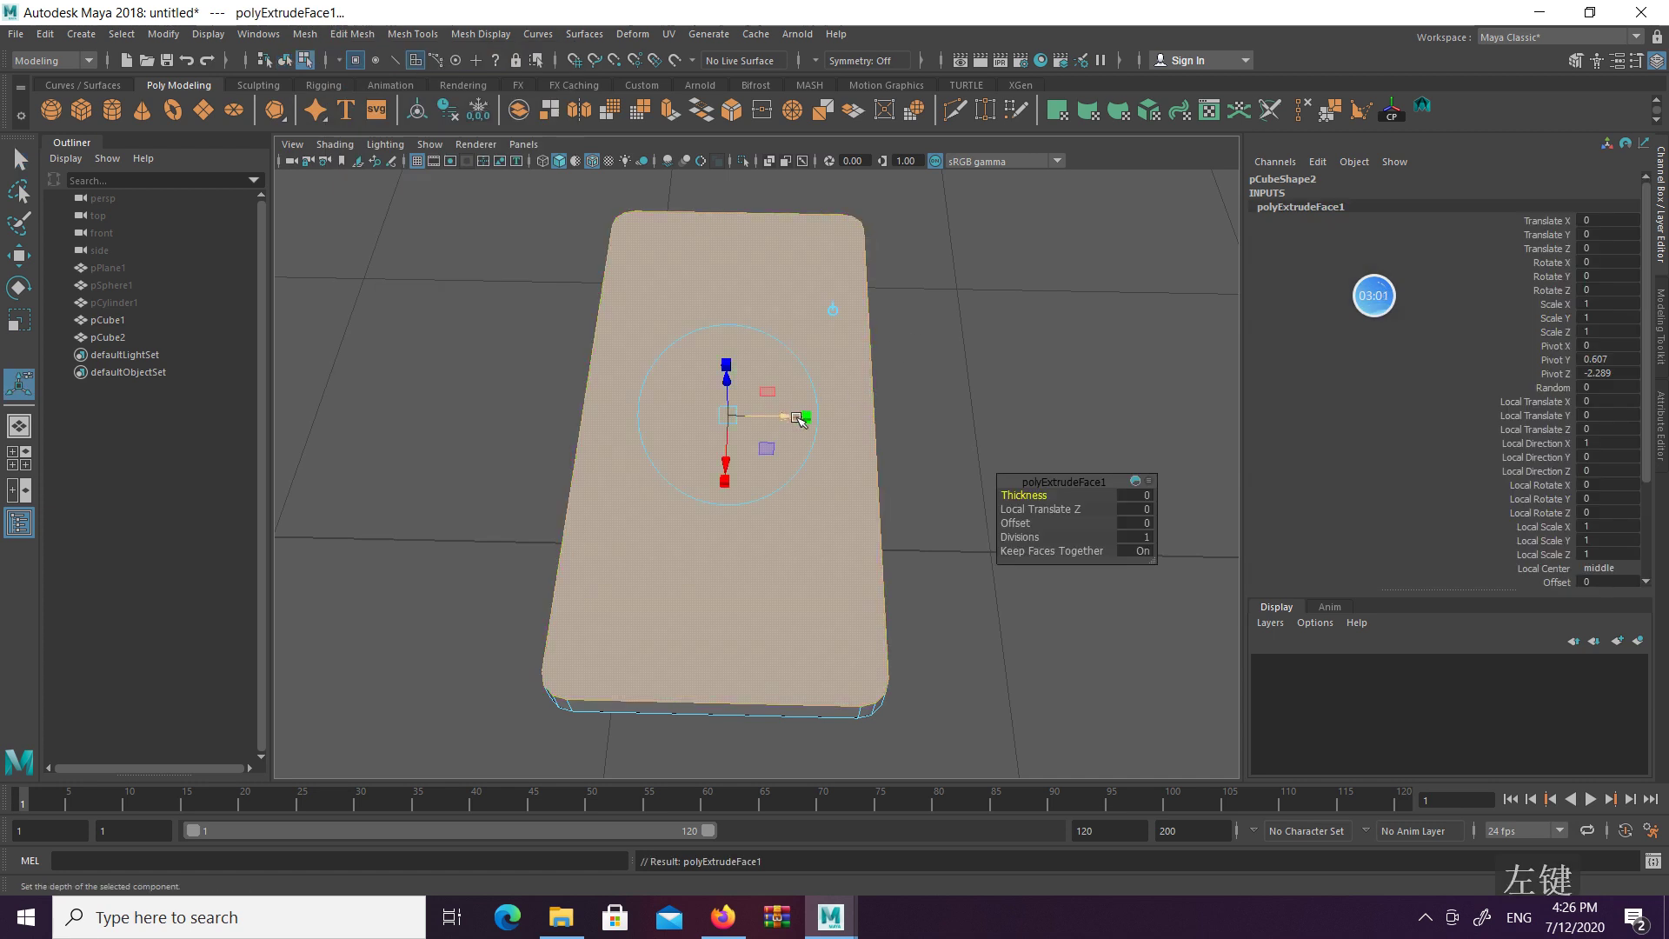
{"action": "left_click_drag", "start_coordinate": [802, 422], "coordinate": [662, 475], "text": "alt"}
{"action": "left_click_drag", "start_coordinate": [769, 455], "coordinate": [771, 461]}
{"action": "left_click_drag", "start_coordinate": [663, 485], "coordinate": [656, 485]}
{"action": "key", "text": "Return"}
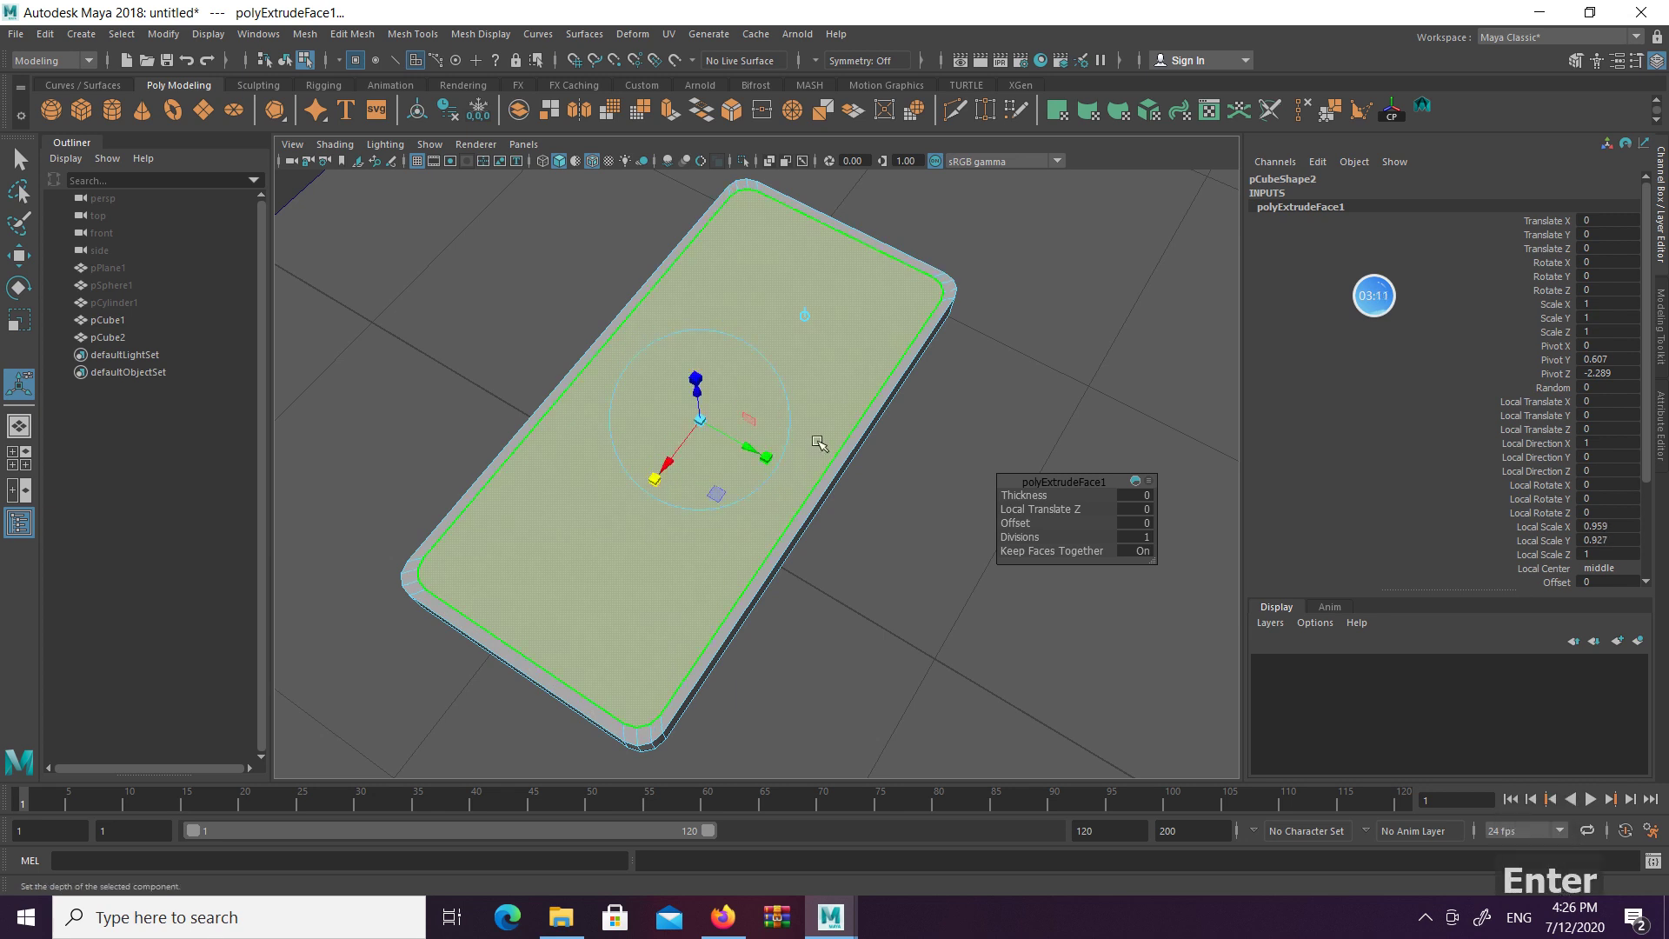
Extrude the inset top face again, raise it by about 0.014 in local Z, and deselect the slab
{"action": "left_click", "coordinate": [1065, 329]}
{"action": "left_click", "coordinate": [678, 369]}
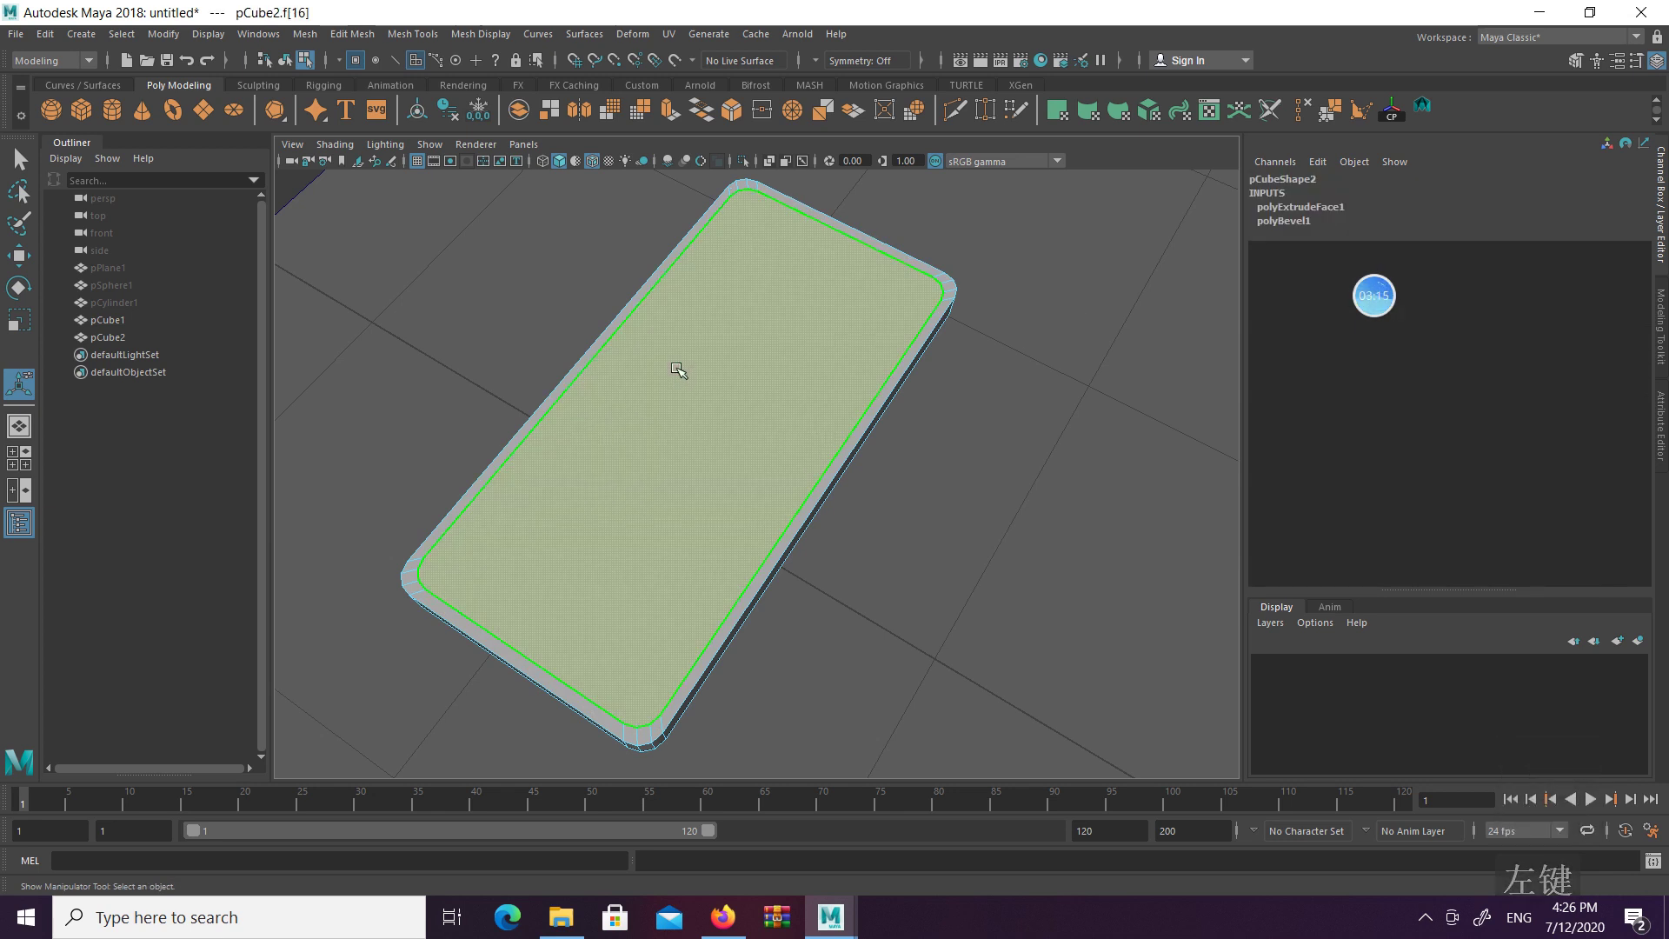
{"action": "left_click_drag", "start_coordinate": [827, 391], "coordinate": [756, 350], "text": "alt"}
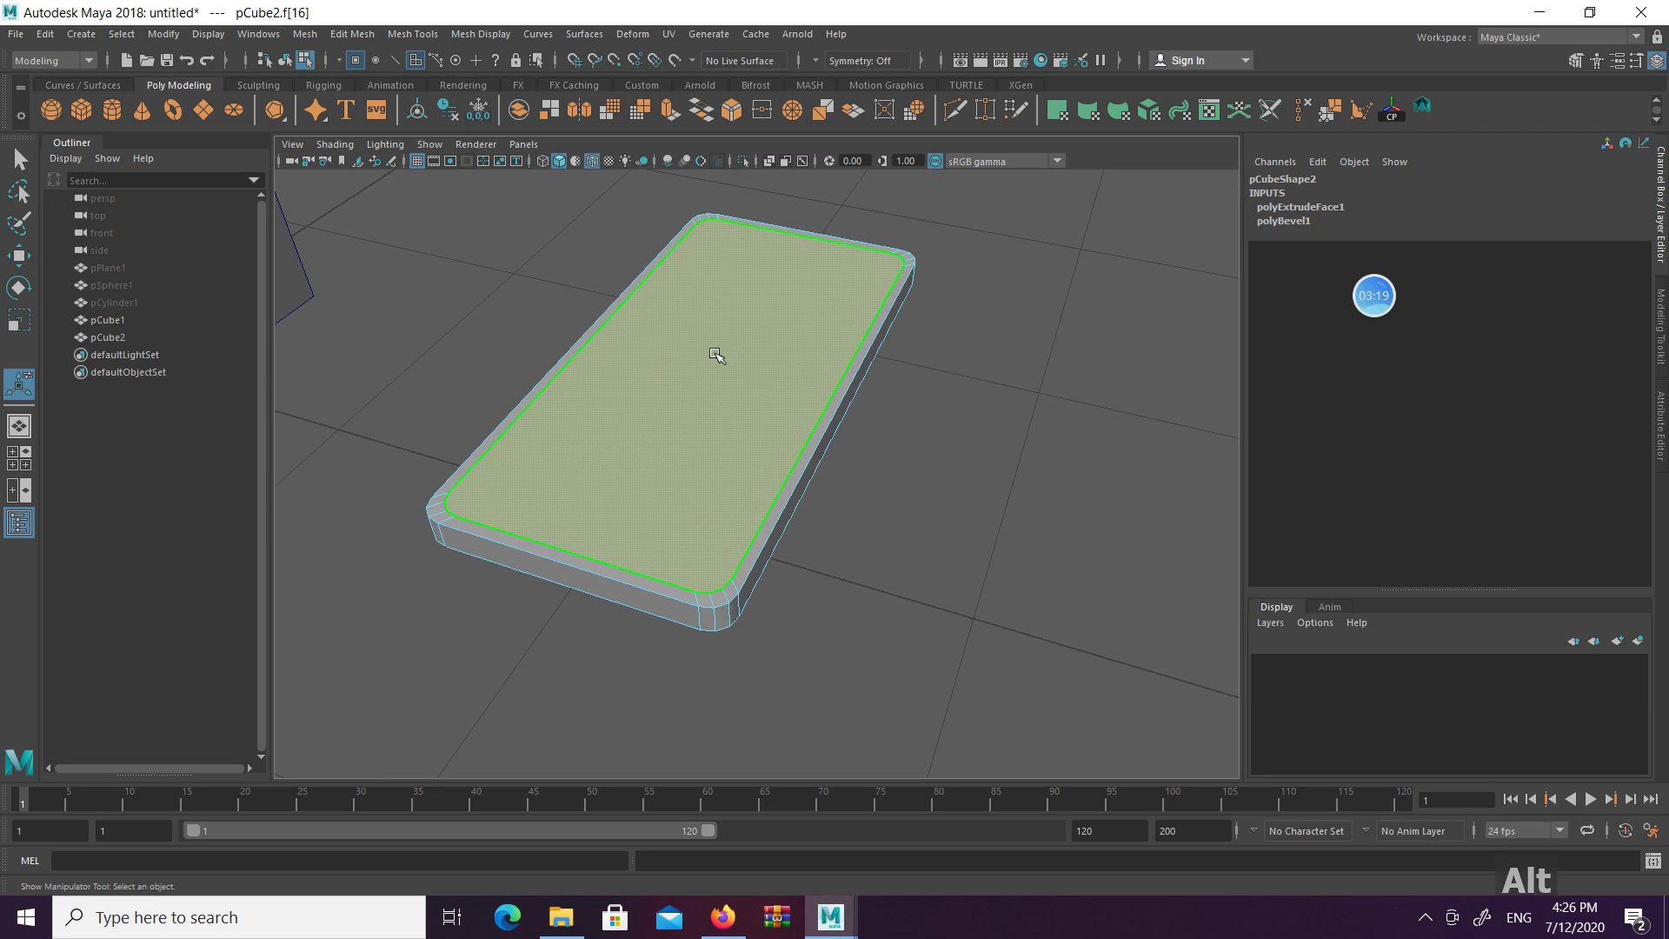
{"action": "key", "text": "ctrl+e"}
{"action": "left_click_drag", "start_coordinate": [706, 314], "coordinate": [705, 310]}
{"action": "key", "text": "Return"}
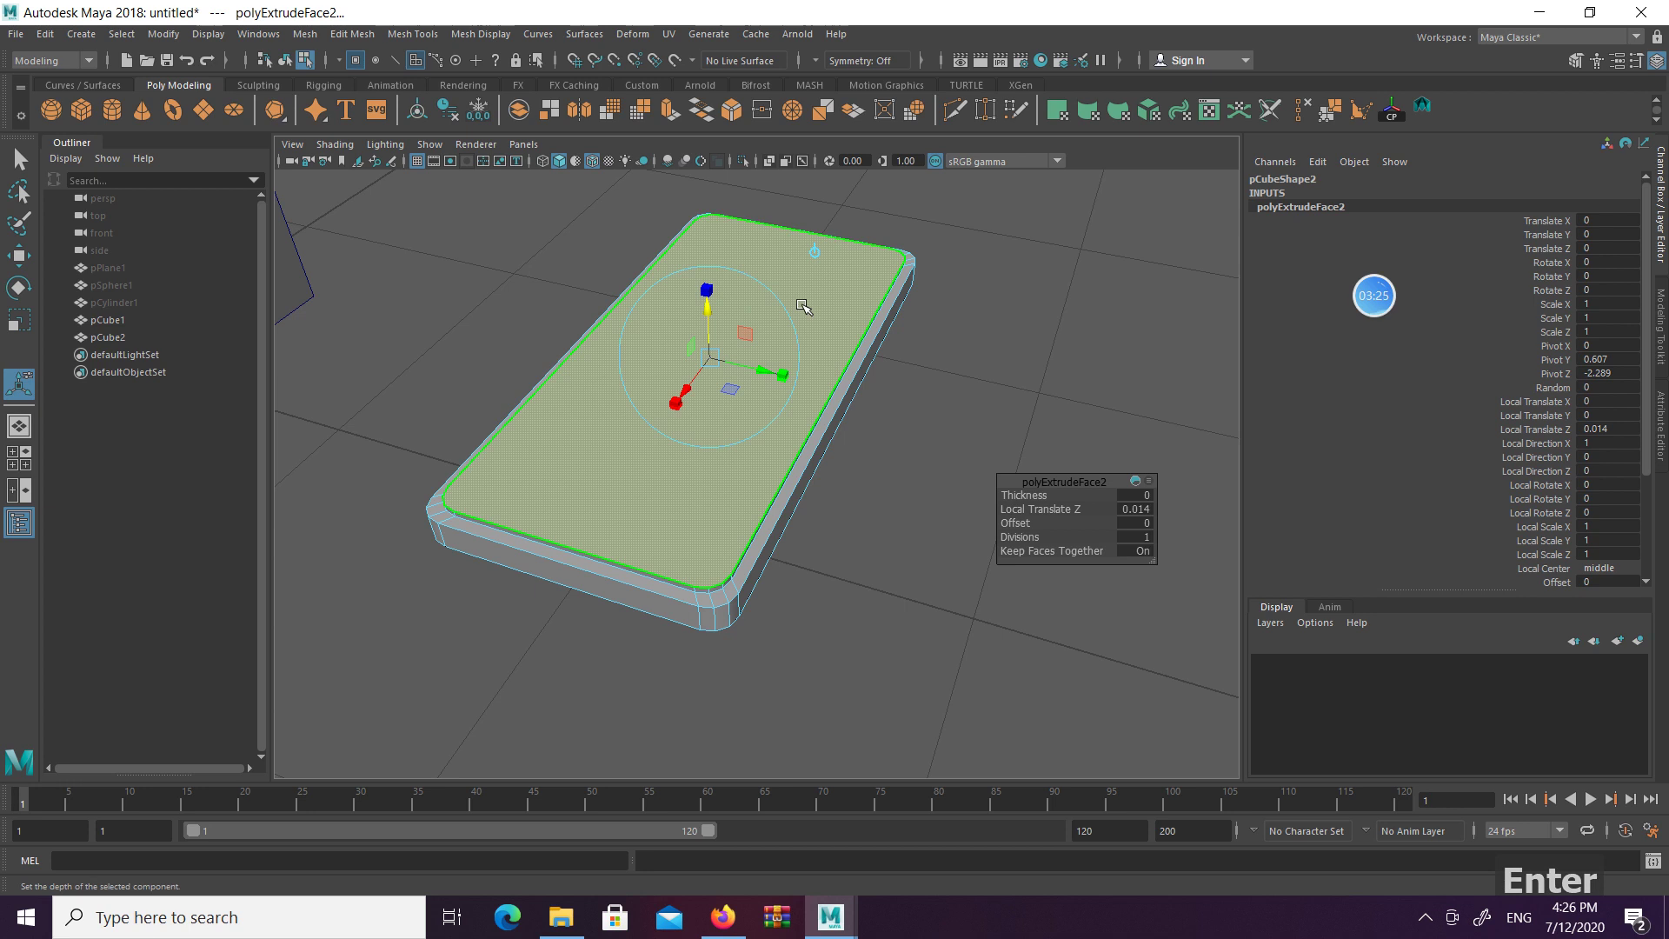
{"action": "key", "text": "q"}
{"action": "left_click", "coordinate": [1035, 368]}
Bevel the loop of edges around the raised top face with the Bevel command
{"action": "left_click_drag", "start_coordinate": [753, 395], "coordinate": [637, 421], "text": "alt"}
{"action": "scroll", "coordinate": [666, 409], "scroll_direction": "up", "scroll_amount": 3}
{"action": "right_click_drag", "start_coordinate": [637, 420], "coordinate": [603, 285]}
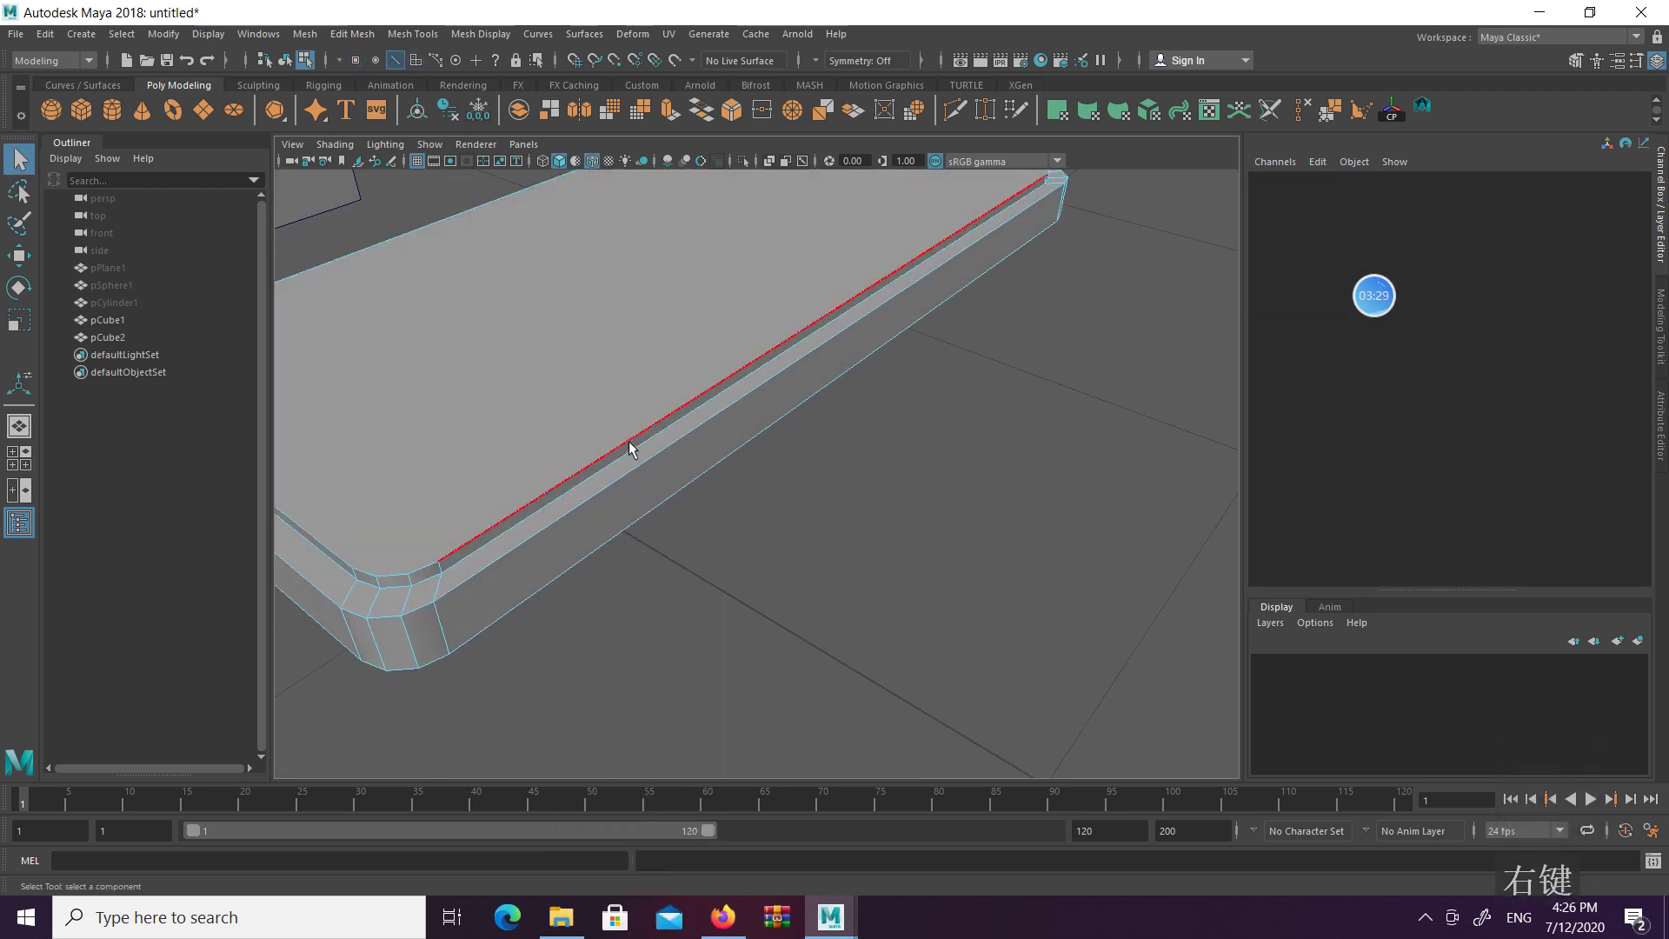
{"action": "left_click", "coordinate": [629, 441]}
{"action": "left_click_drag", "start_coordinate": [660, 451], "coordinate": [845, 694], "text": "alt"}
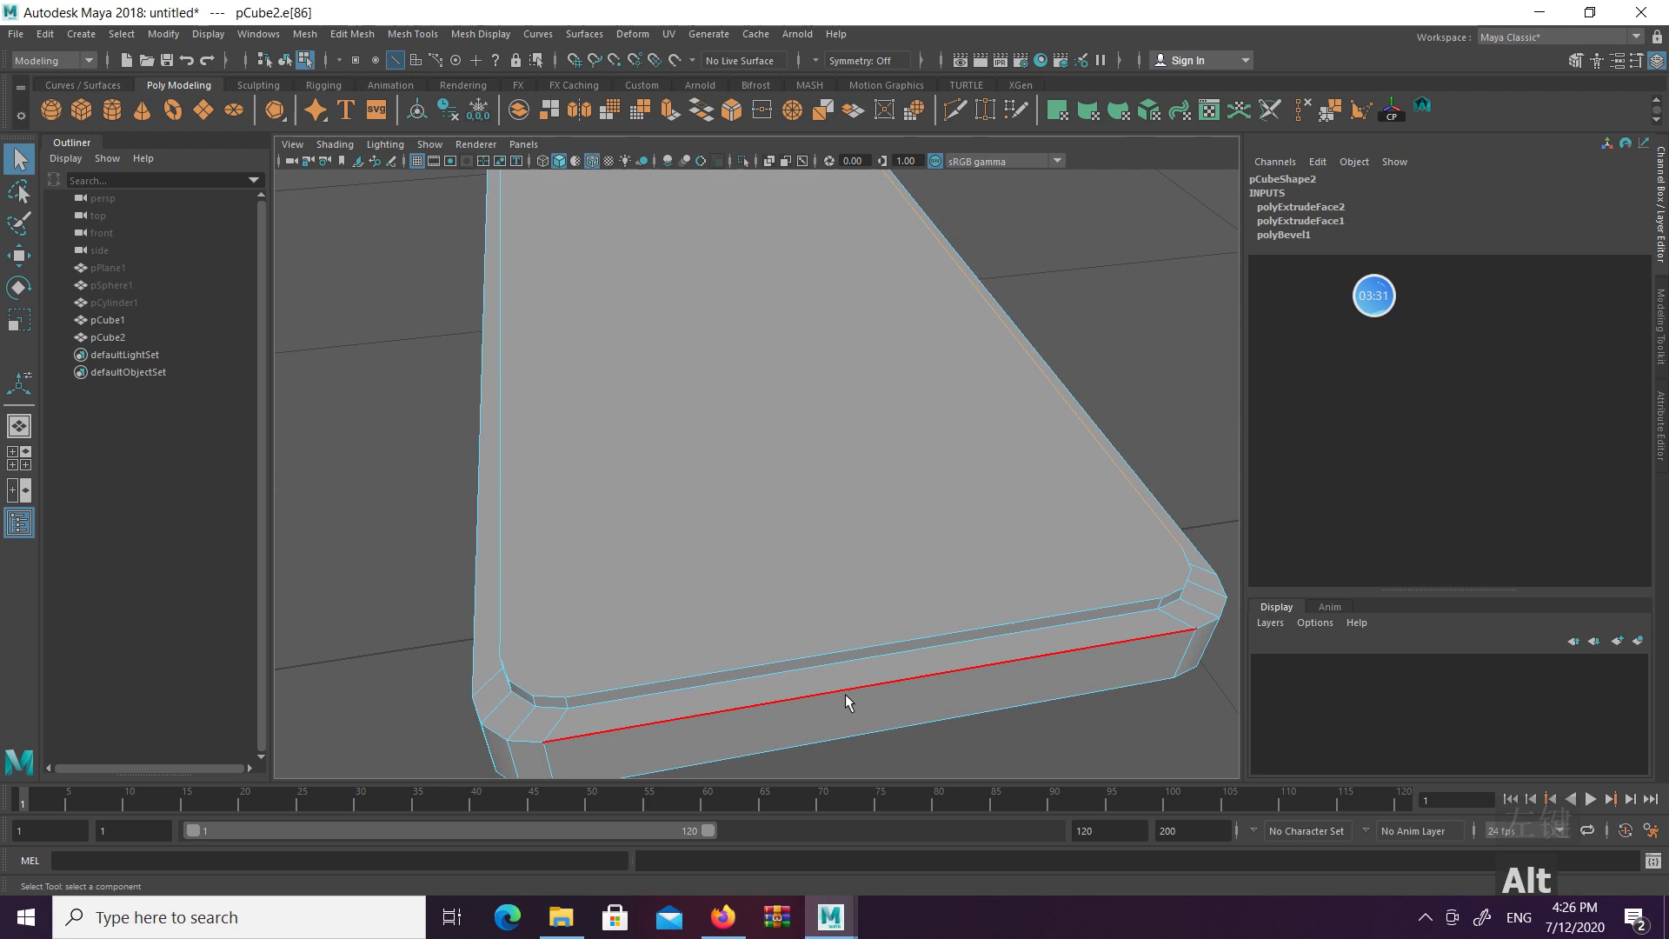
{"action": "left_click", "coordinate": [845, 692], "text": "shift"}
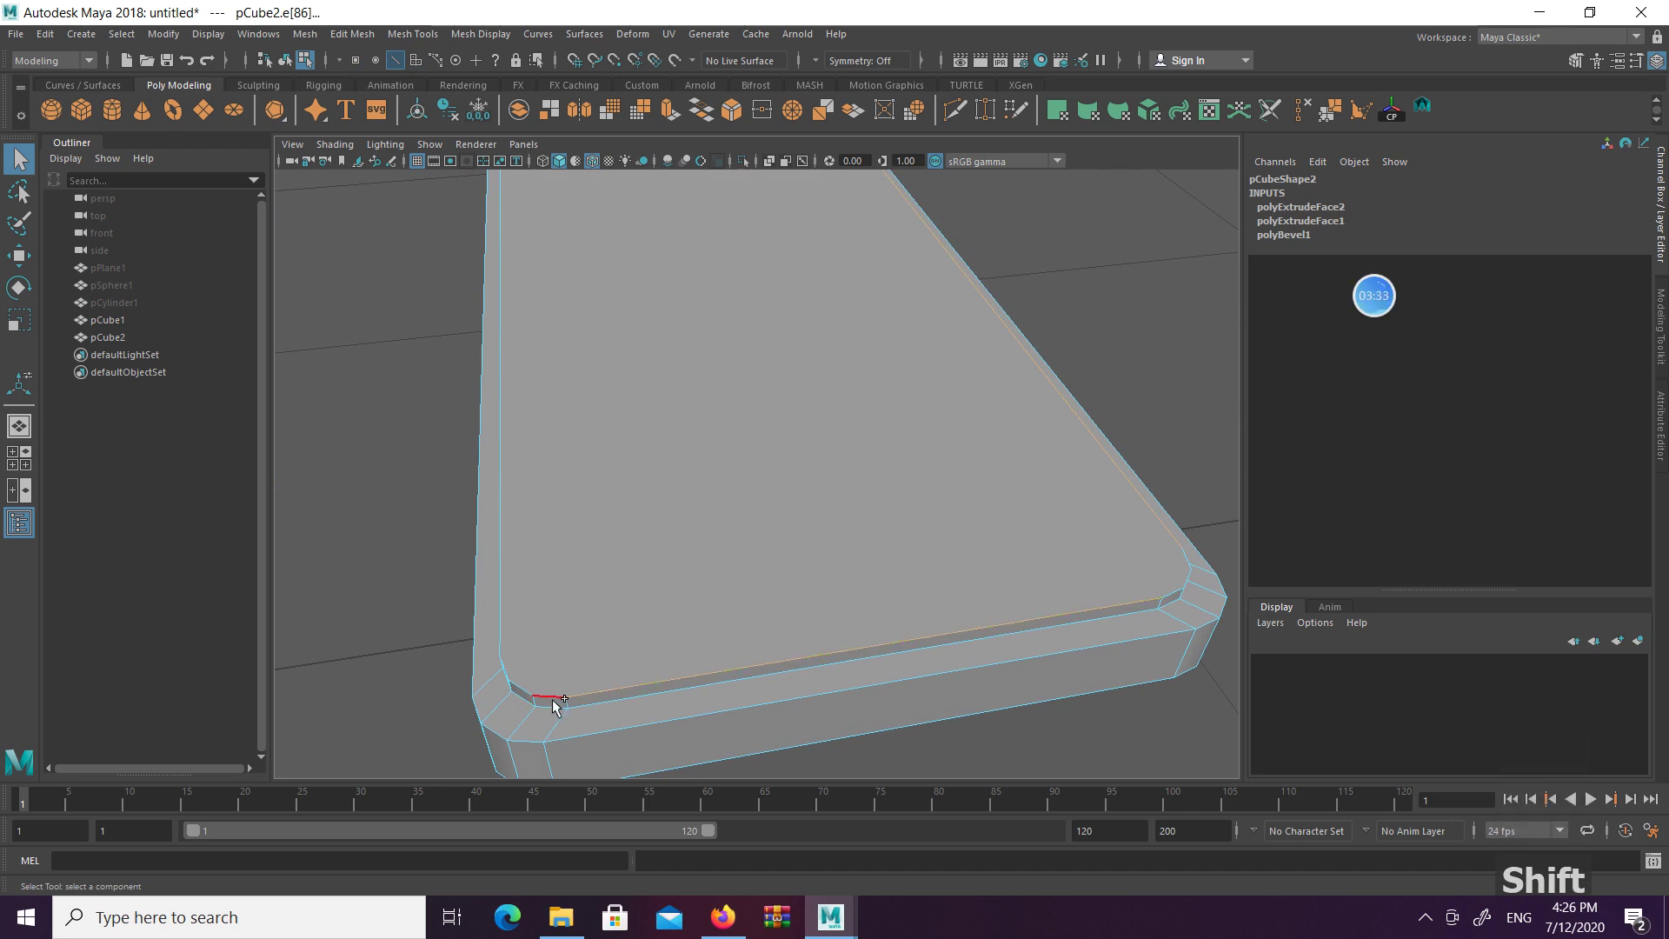
{"action": "left_click", "coordinate": [506, 669], "text": "shift"}
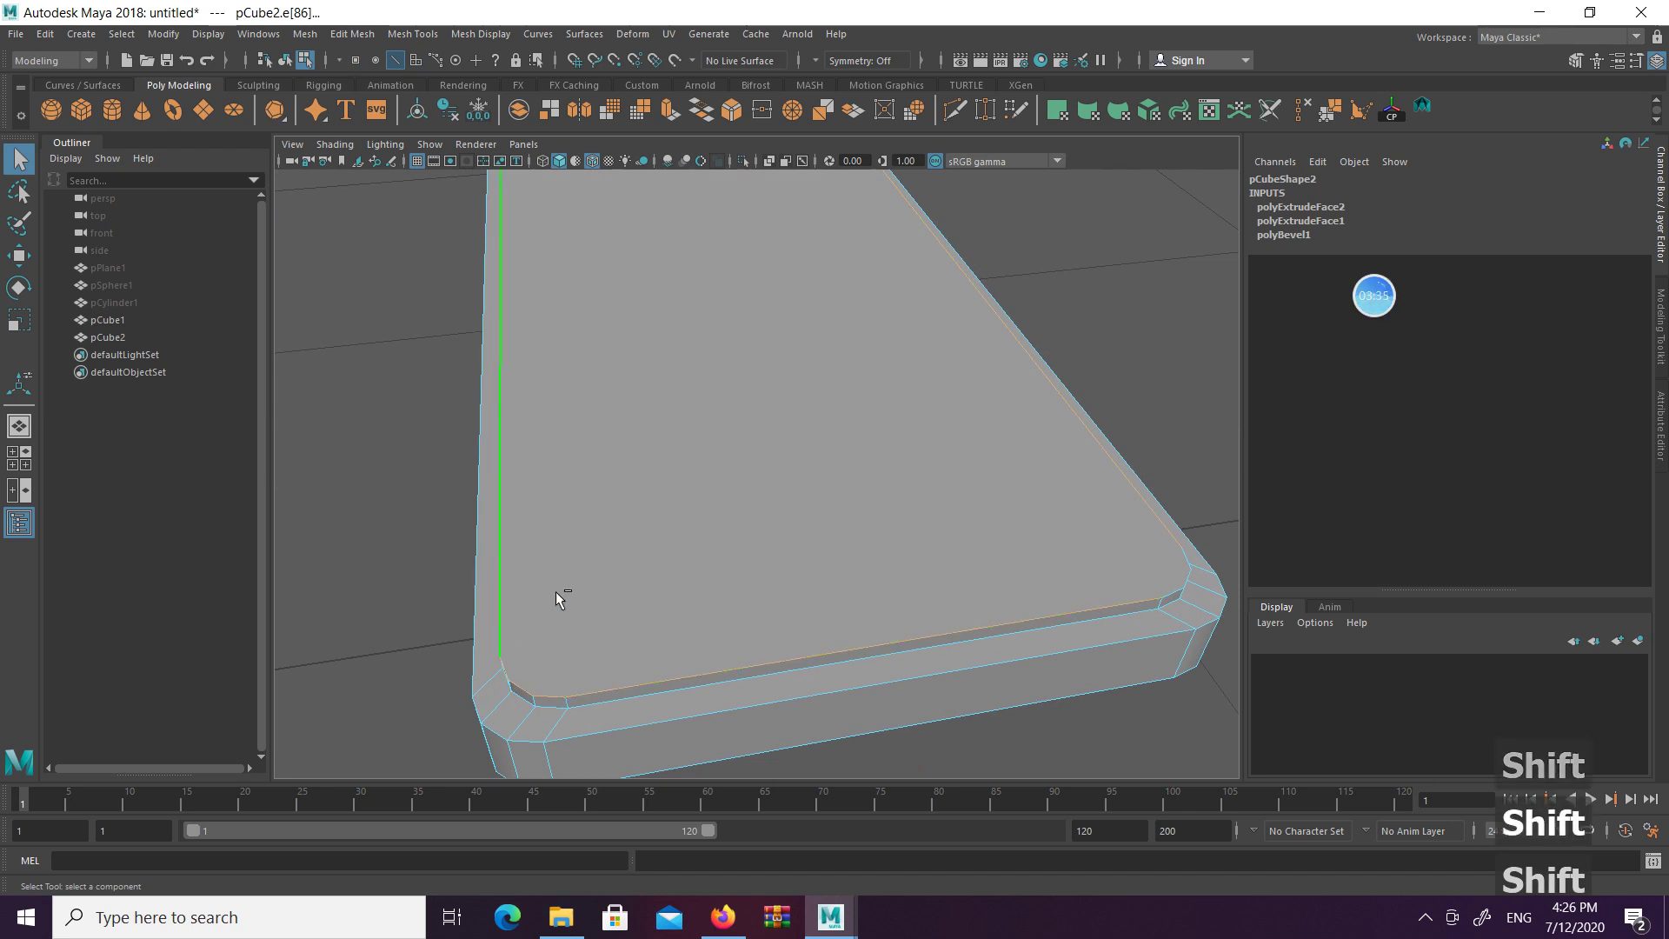
{"action": "left_click_drag", "start_coordinate": [779, 596], "coordinate": [767, 496], "text": "alt"}
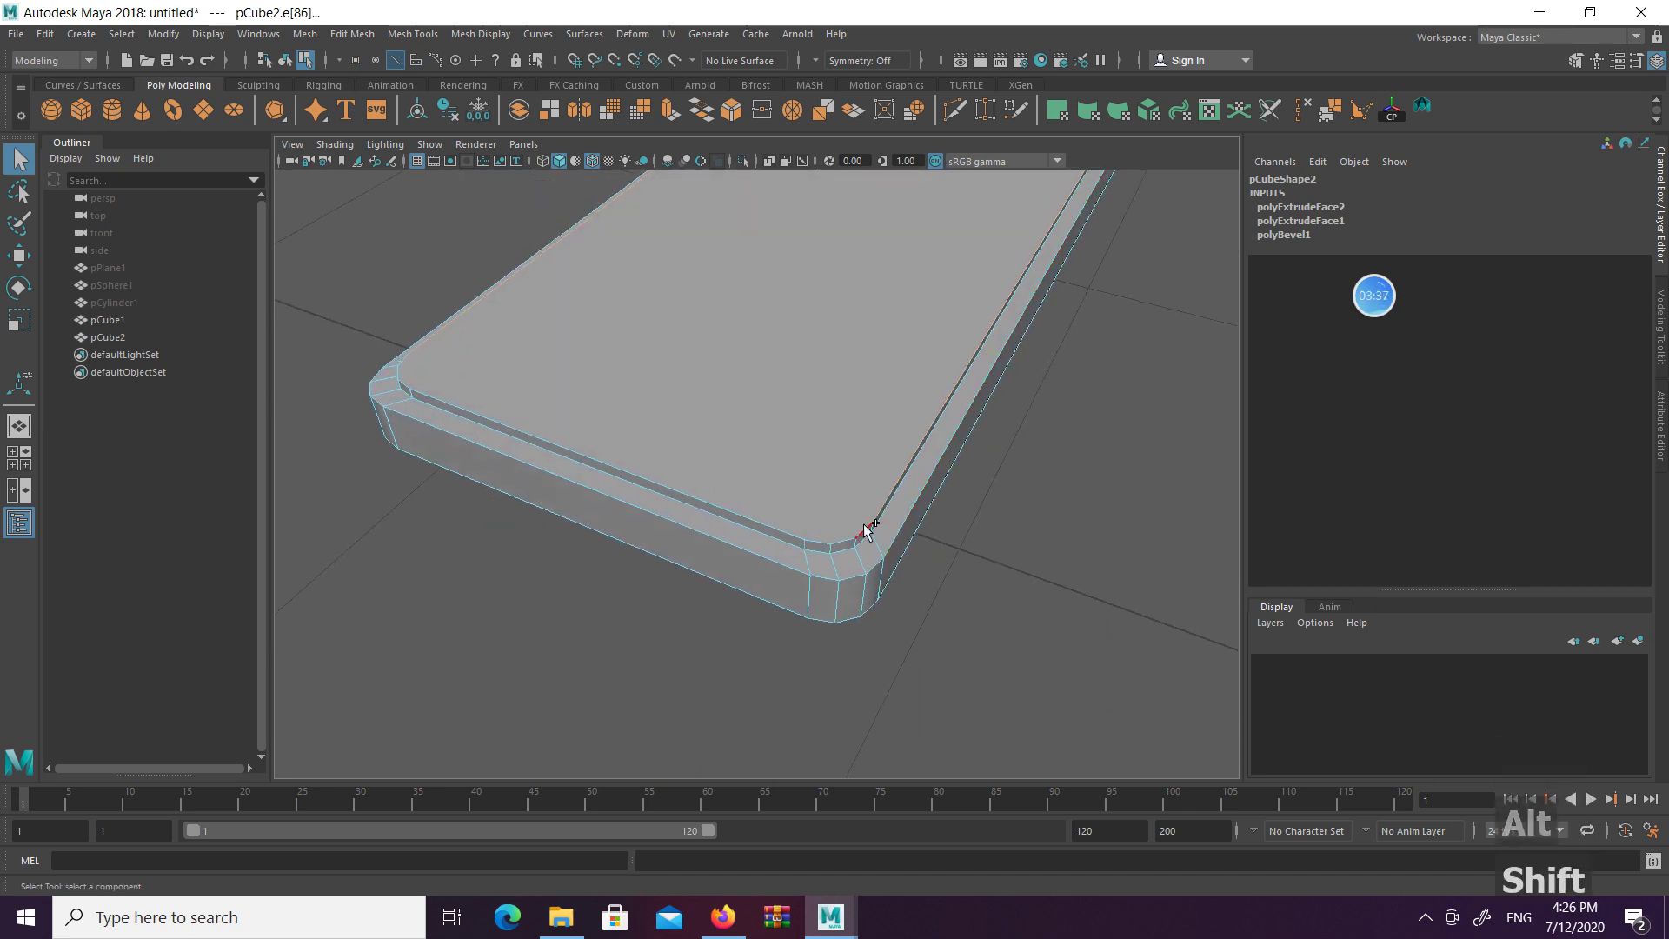
{"action": "left_click", "coordinate": [778, 532], "text": "shift"}
{"action": "left_click_drag", "start_coordinate": [764, 533], "coordinate": [924, 451], "text": "alt"}
{"action": "left_click", "coordinate": [897, 453], "text": "shift"}
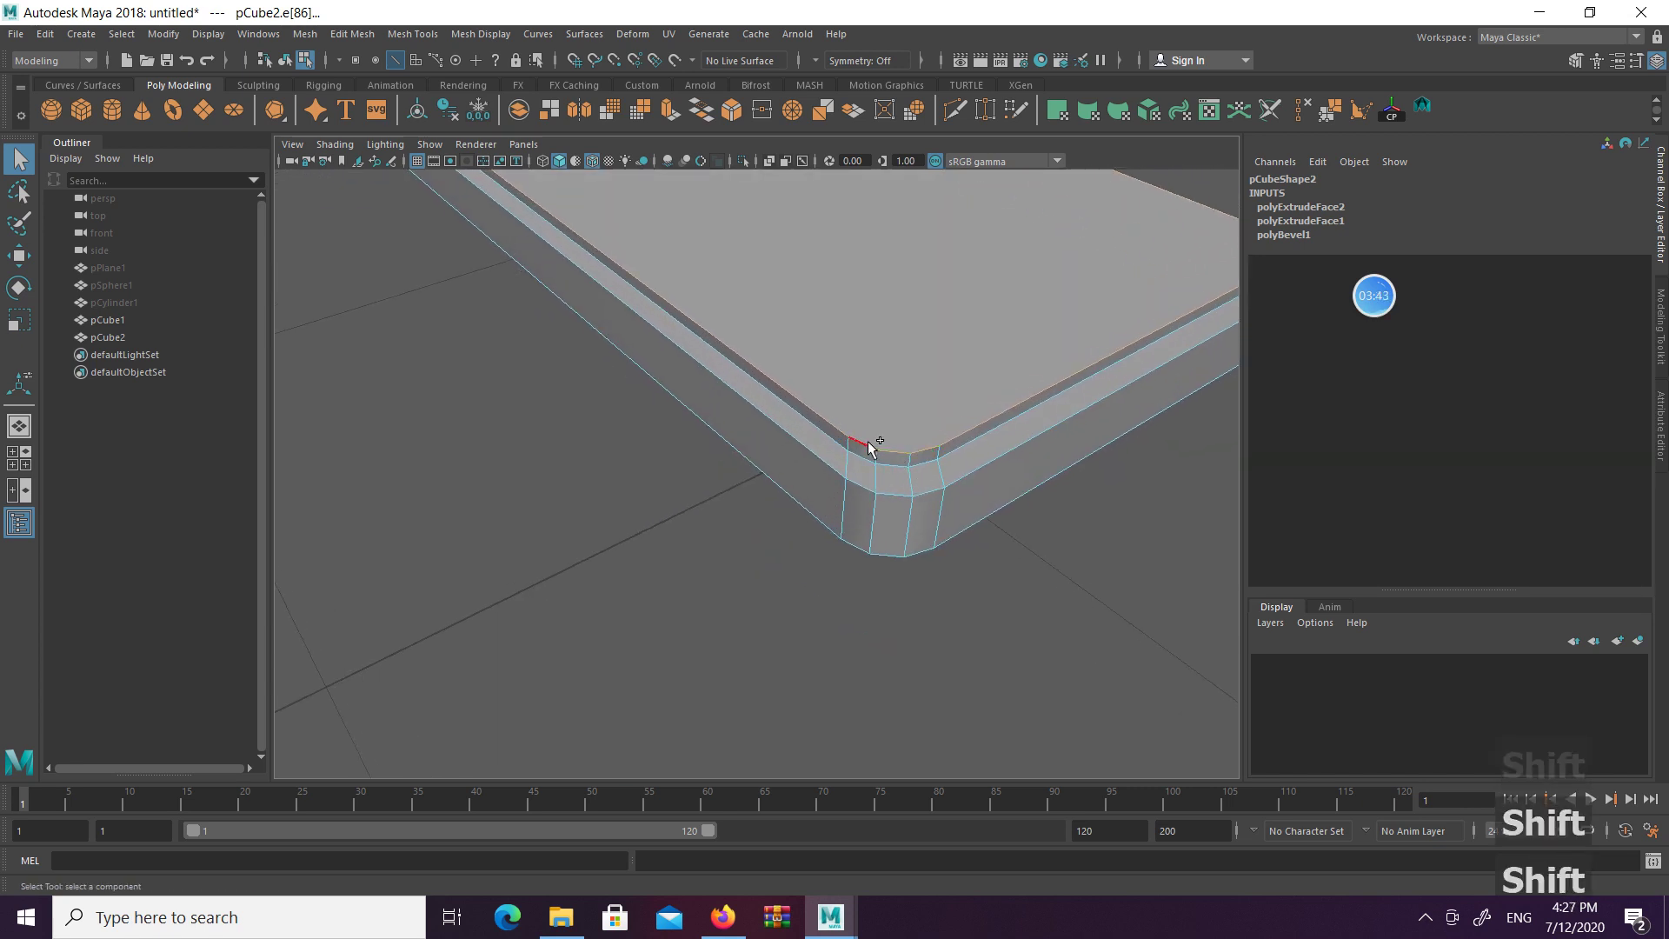
{"action": "left_click", "coordinate": [868, 440], "text": "shift"}
{"action": "scroll", "coordinate": [954, 358], "scroll_direction": "down", "scroll_amount": 3}
{"action": "left_click_drag", "start_coordinate": [953, 356], "coordinate": [1022, 367], "text": "alt"}
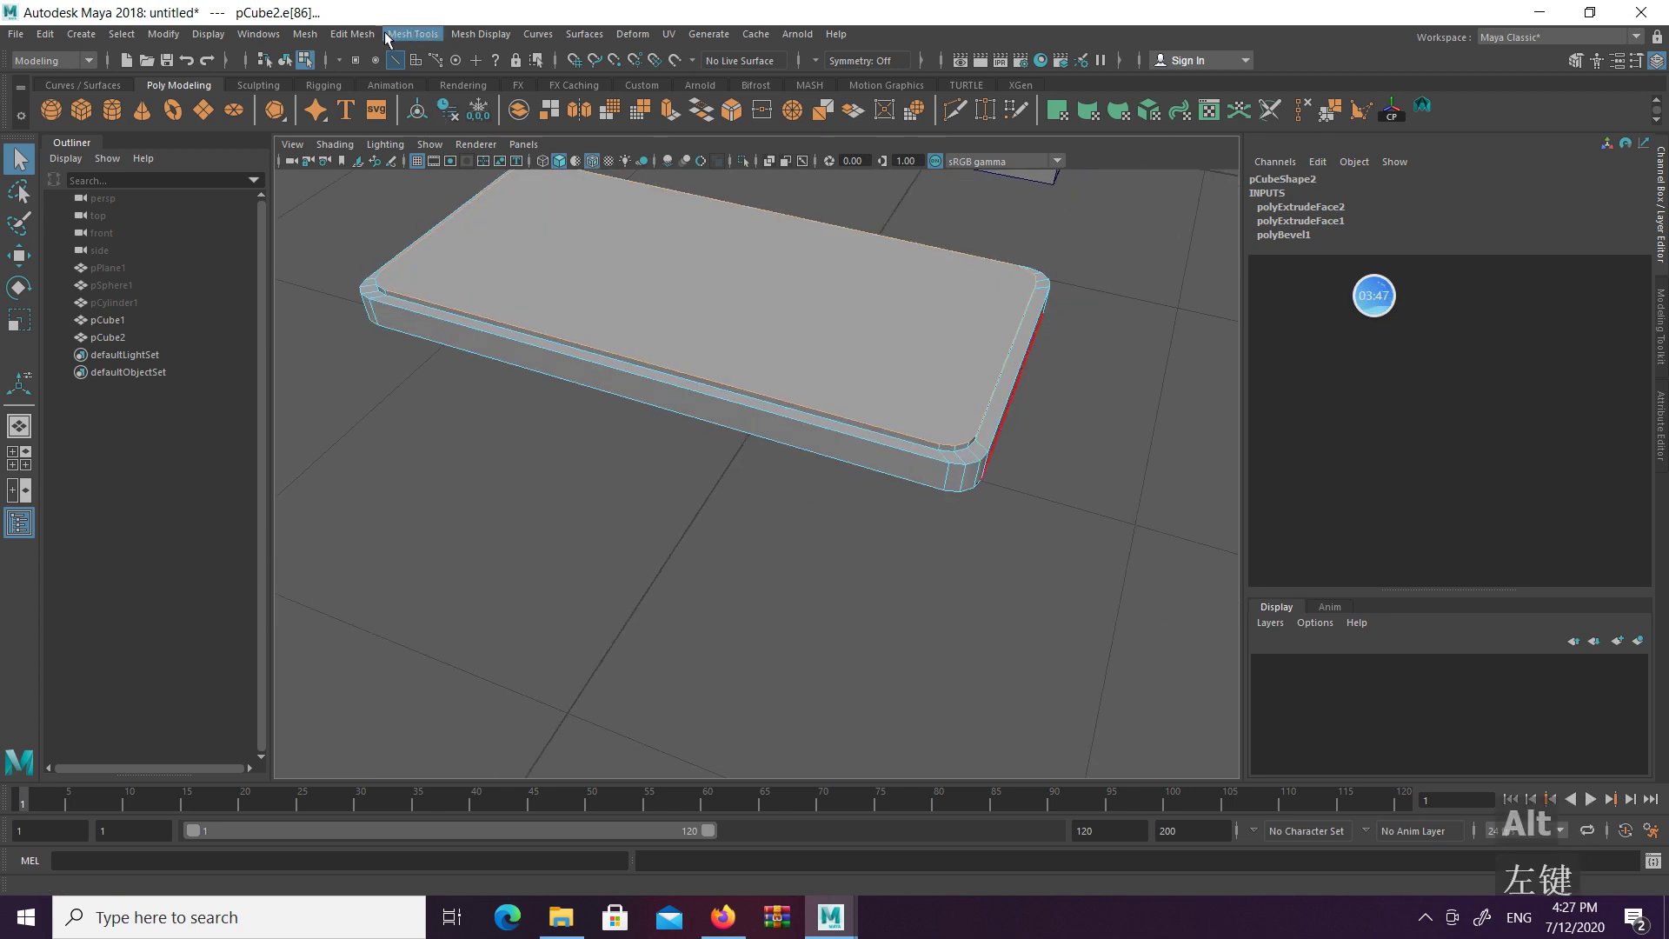
{"action": "left_click", "coordinate": [354, 34]}
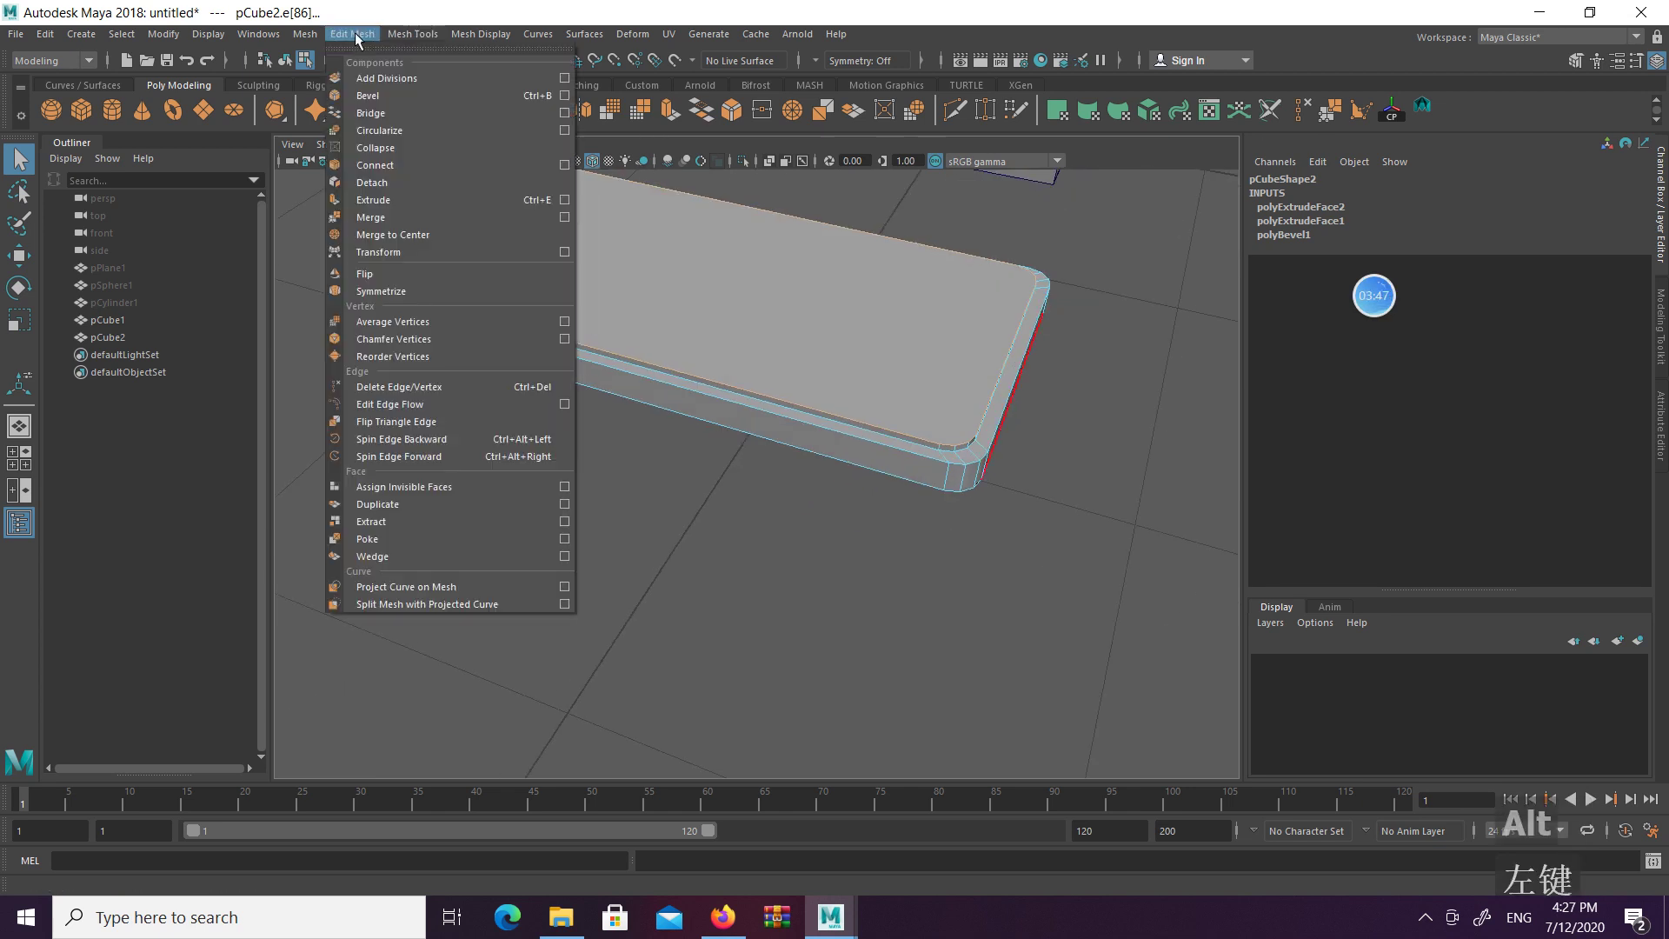
{"action": "left_click", "coordinate": [370, 96]}
{"action": "left_click", "coordinate": [812, 495]}
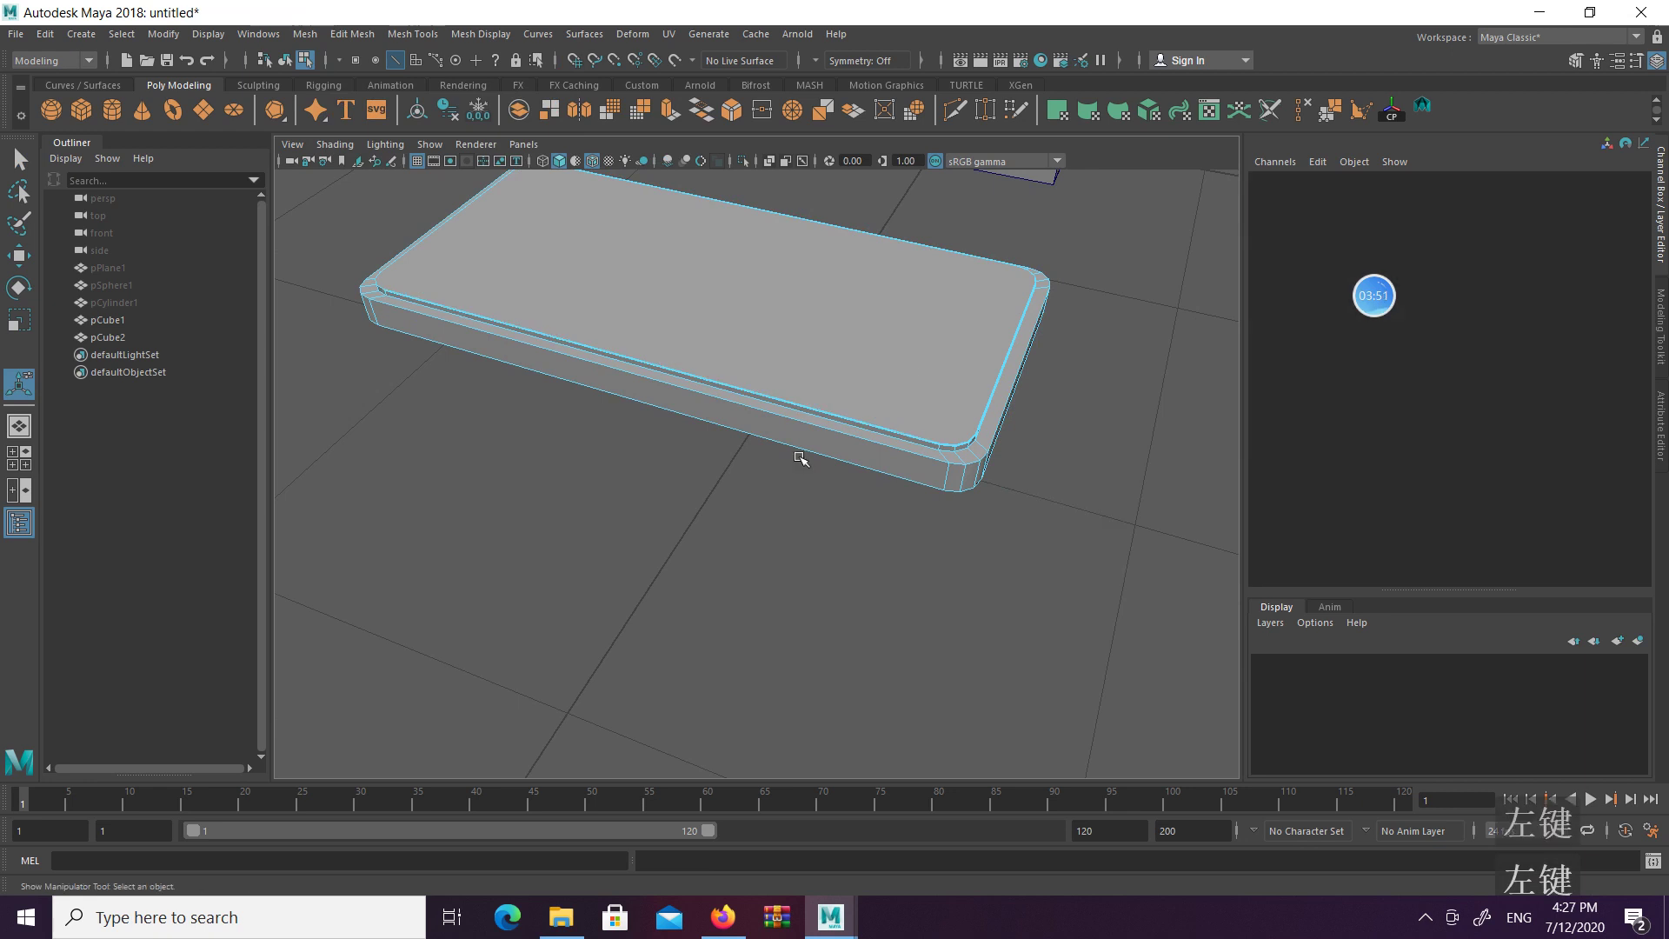
Return to object selection mode and deselect everything
{"action": "left_click_drag", "start_coordinate": [800, 455], "coordinate": [1095, 452], "text": "alt"}
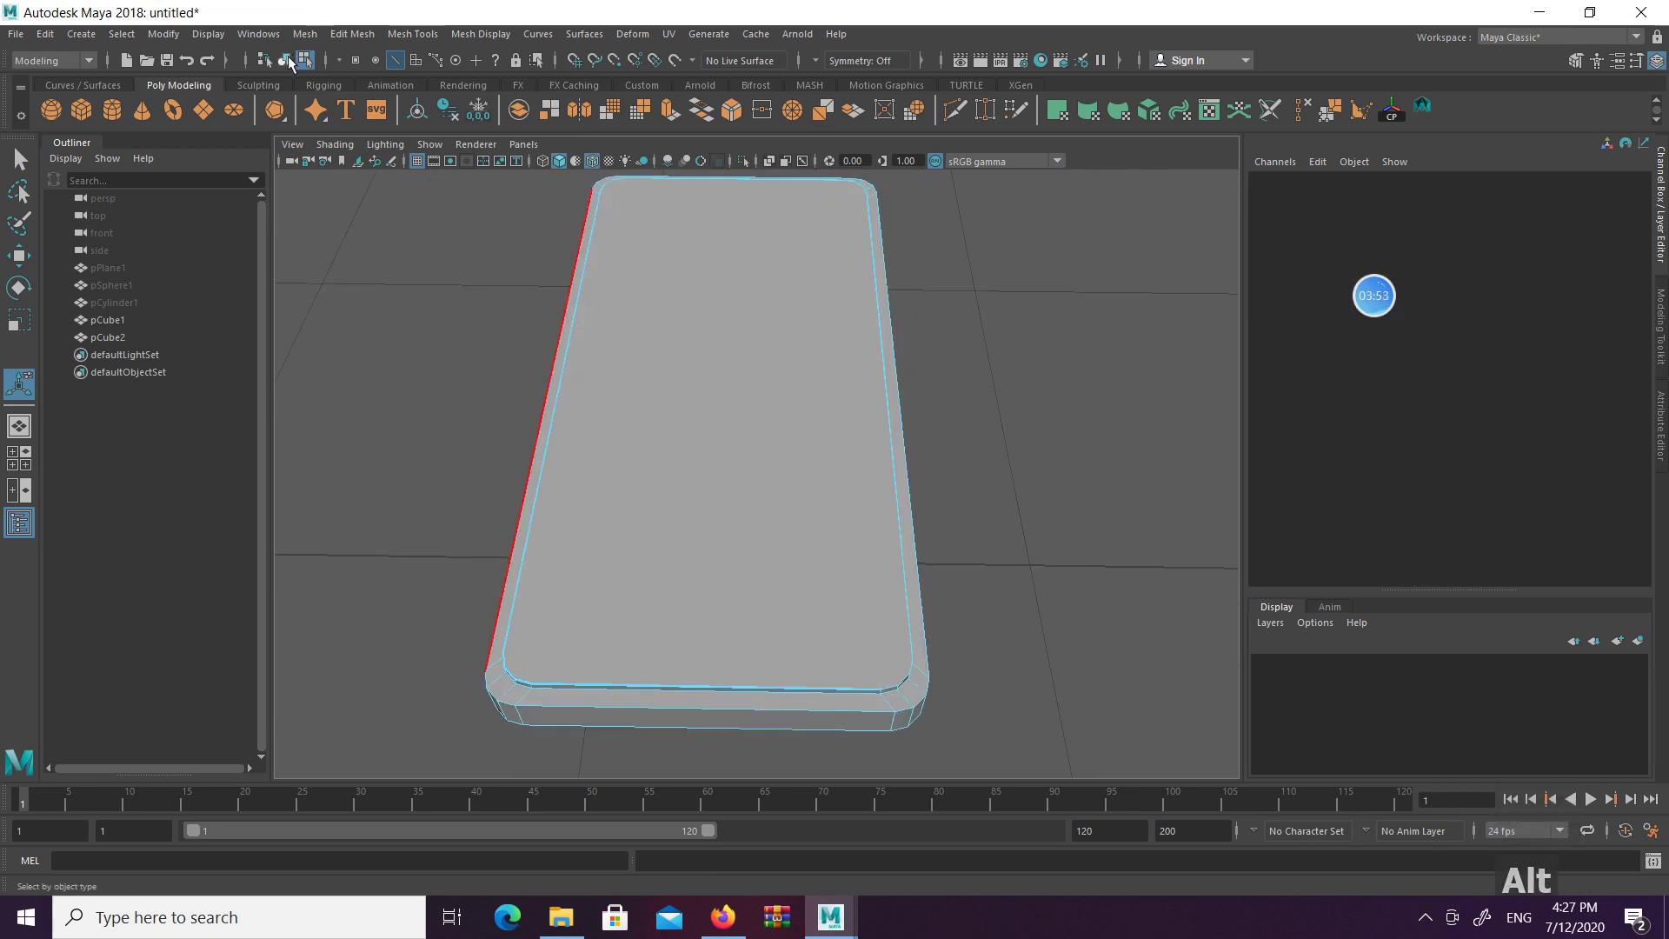
{"action": "left_click", "coordinate": [285, 60]}
{"action": "left_click", "coordinate": [1058, 302]}
Examine the rounded slab from several angles beside the cube
{"action": "scroll", "coordinate": [1022, 366], "scroll_direction": "down", "scroll_amount": 5}
{"action": "left_click_drag", "start_coordinate": [1022, 366], "coordinate": [774, 380], "text": "alt"}
{"action": "left_click", "coordinate": [780, 415]}
{"action": "key", "text": "w"}
{"action": "left_click", "coordinate": [619, 402]}
{"action": "left_click", "coordinate": [784, 438]}
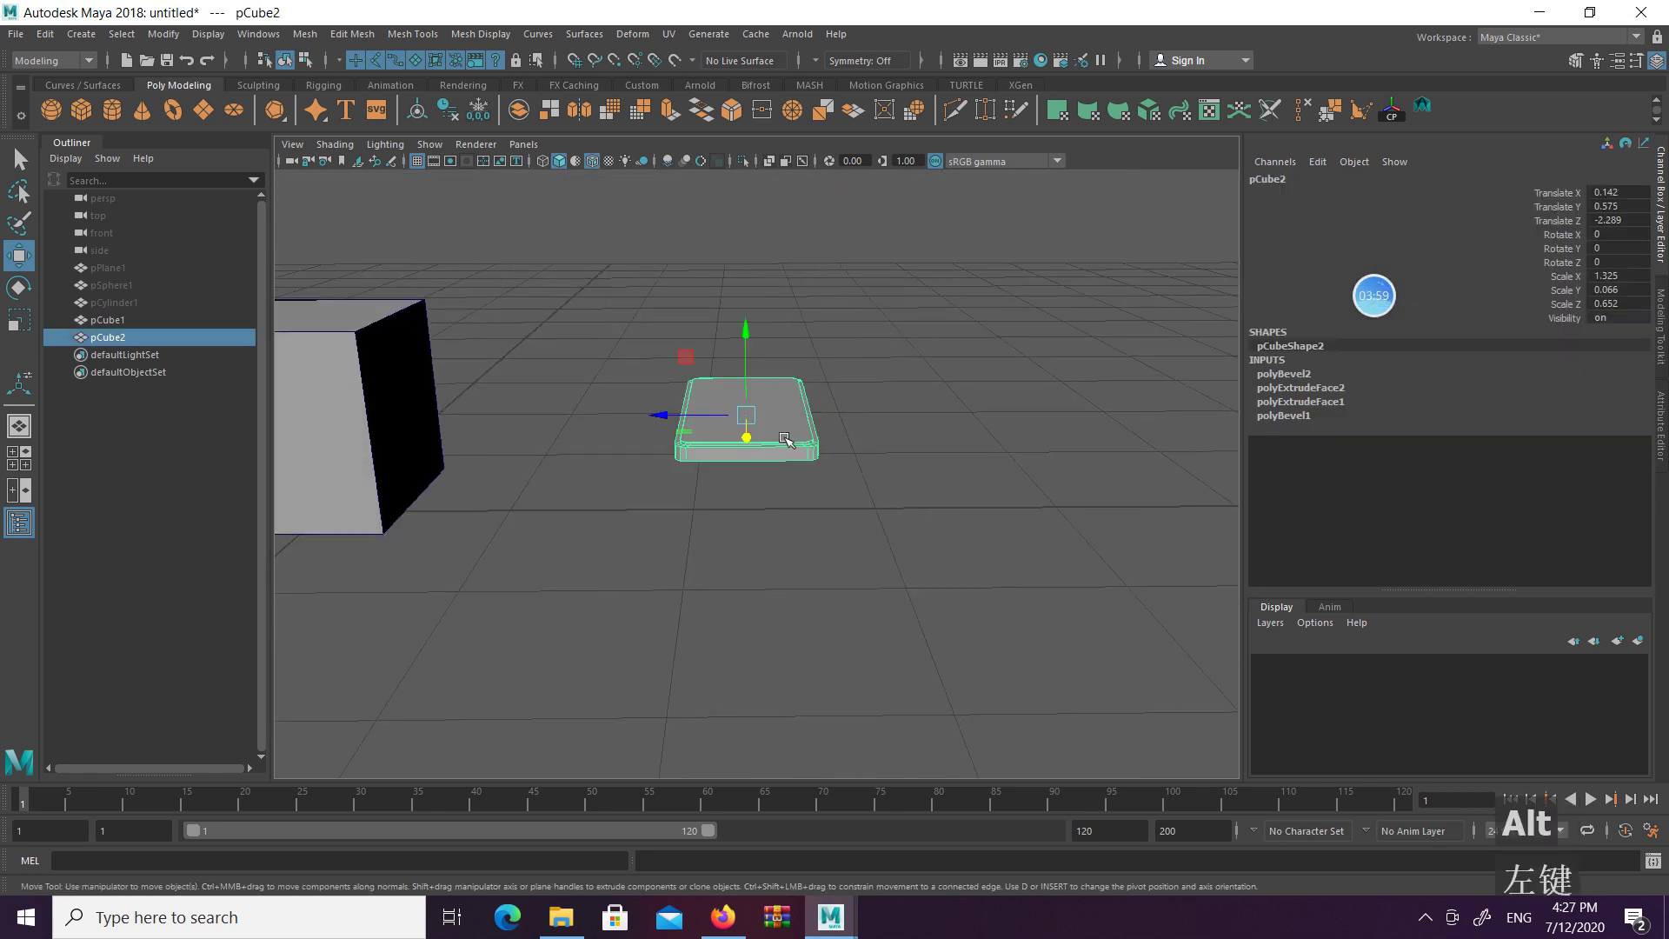
{"action": "left_click_drag", "start_coordinate": [785, 439], "coordinate": [707, 421], "text": "alt"}
{"action": "key", "text": "e"}
{"action": "key", "text": "r"}
{"action": "key", "text": "w"}
{"action": "mouse_move", "coordinate": [771, 466]}
{"action": "left_mouse_down", "text": "alt"}
{"action": "mouse_move", "coordinate": [821, 456]}
{"action": "mouse_move", "coordinate": [935, 373]}
{"action": "mouse_move", "coordinate": [809, 481]}
{"action": "mouse_move", "coordinate": [786, 465]}
{"action": "left_mouse_up", "text": "alt"}
{"action": "left_click", "coordinate": [879, 403]}
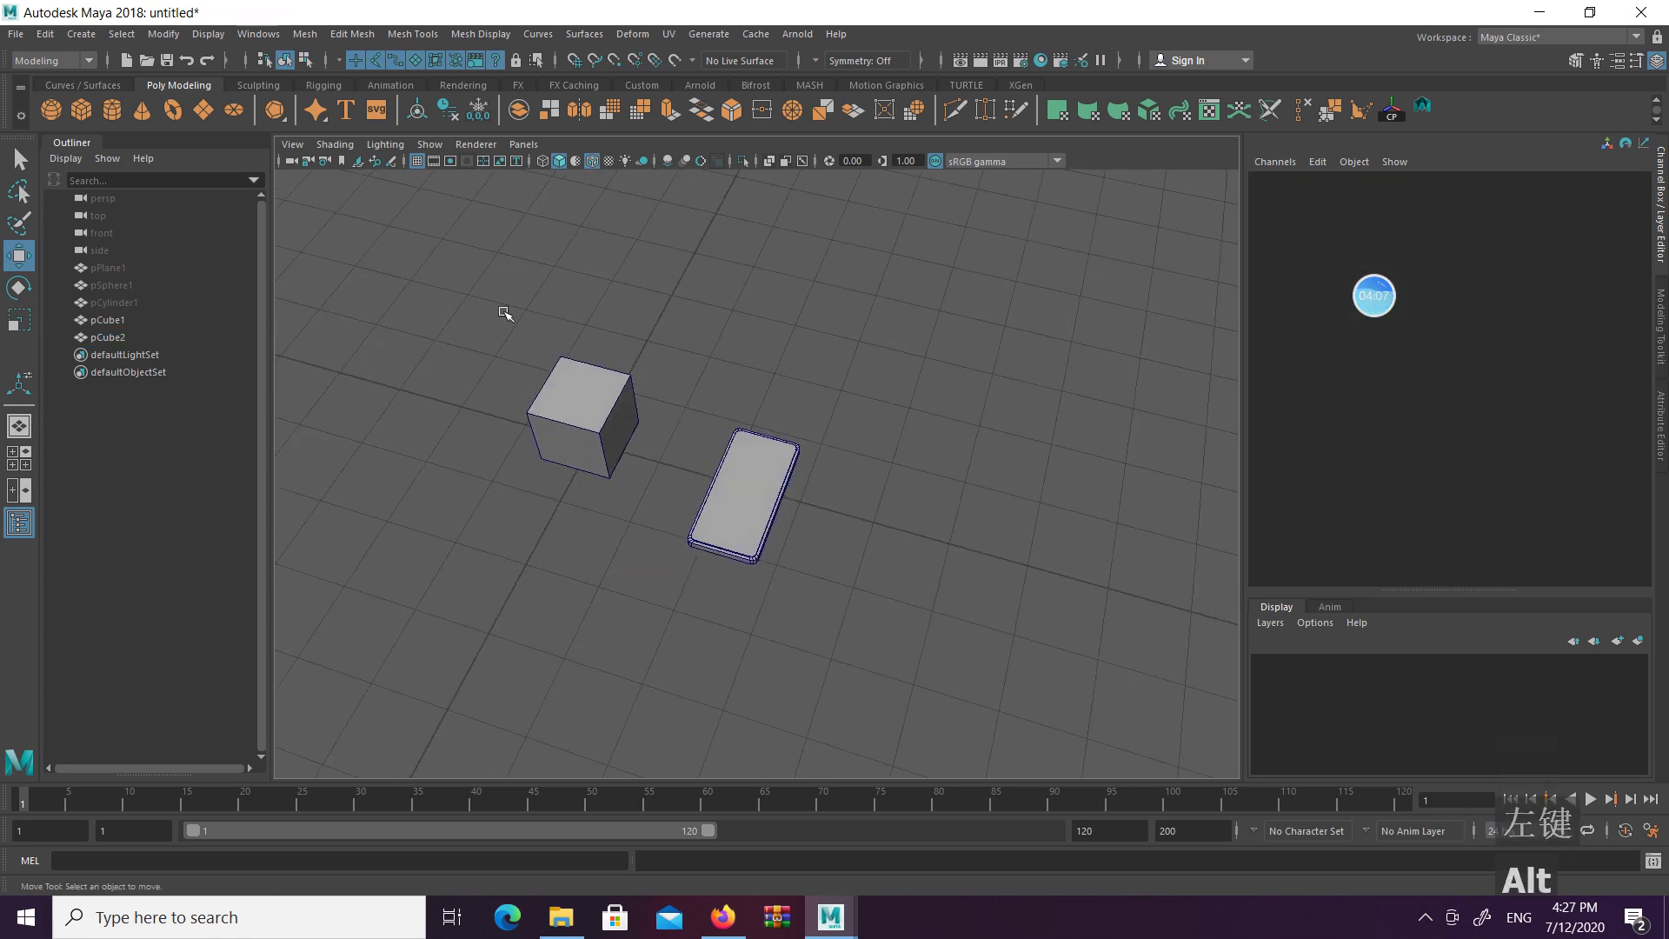
Hide both the cube and the rounded slab
{"action": "left_click_drag", "start_coordinate": [504, 313], "coordinate": [990, 596]}
{"action": "key", "text": "ctrl+h"}
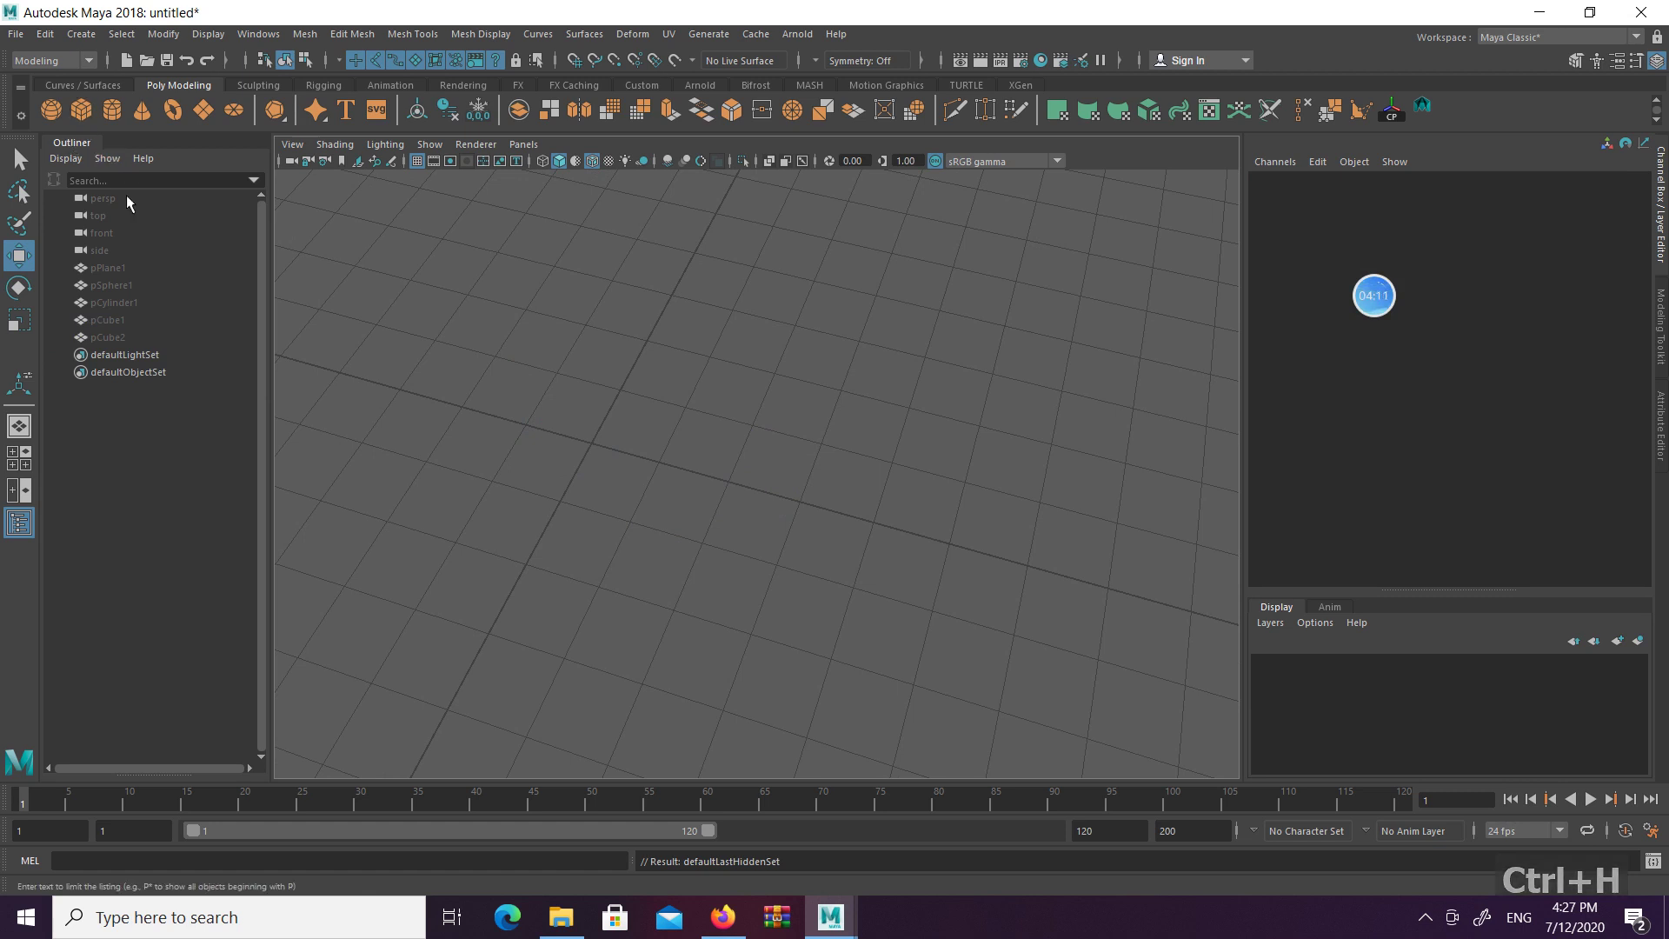
Show the hidden cylinder and move it along Z to about -0.149
{"action": "left_click", "coordinate": [122, 268]}
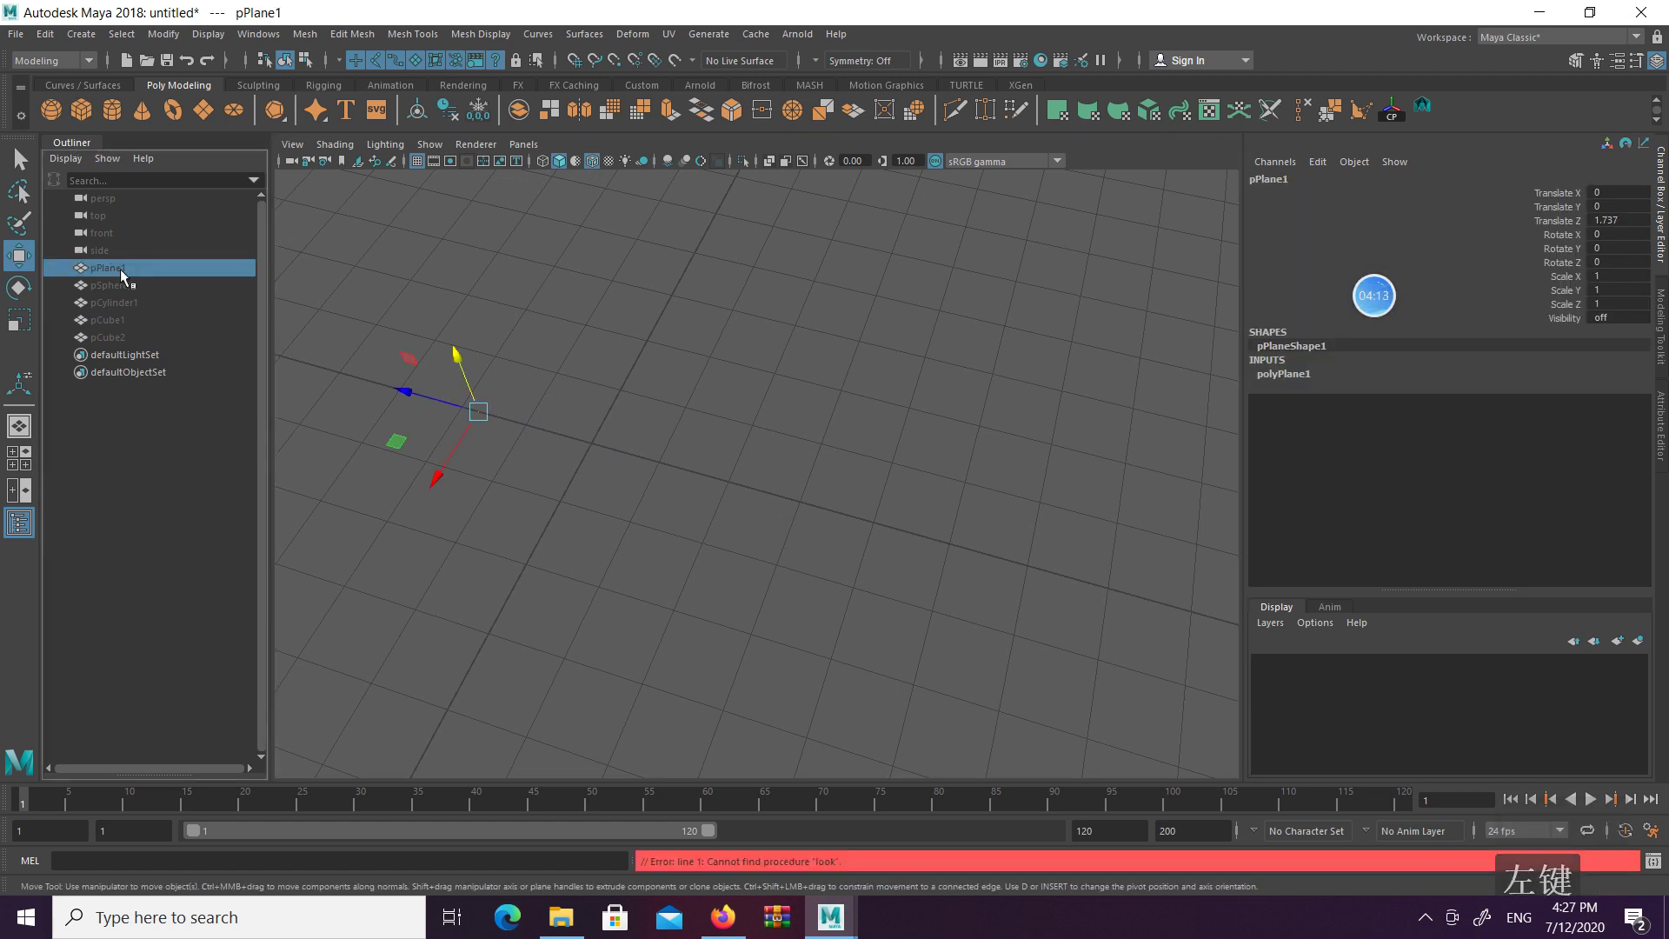
{"action": "left_click", "coordinate": [139, 303]}
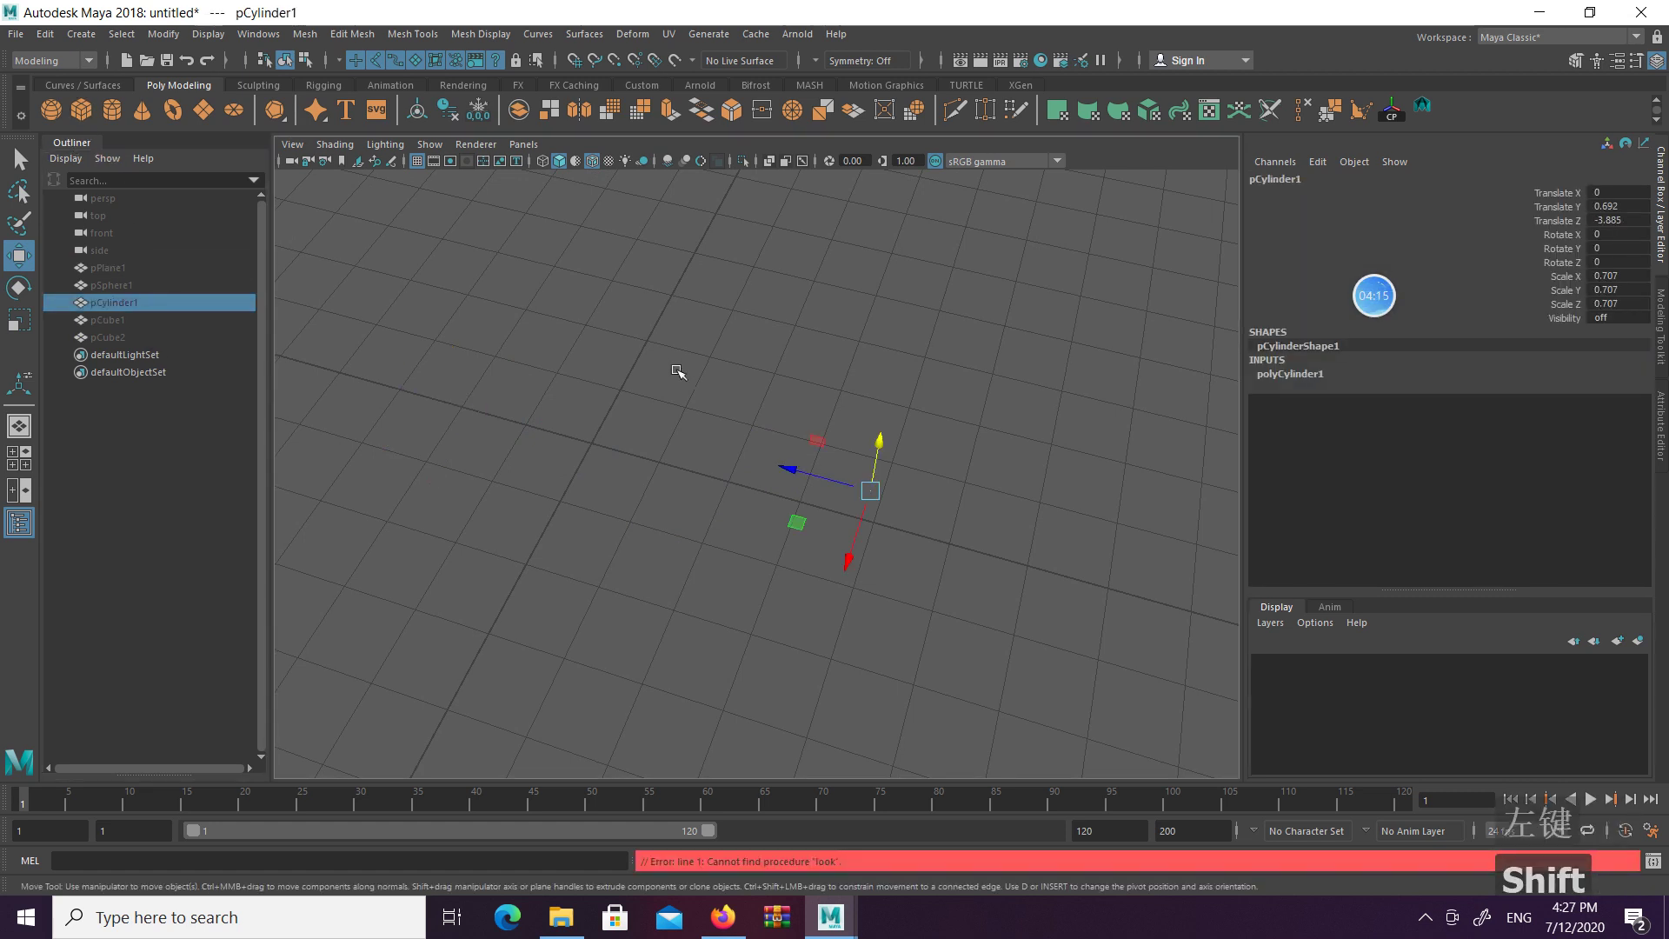
{"action": "key", "text": "shift+h"}
{"action": "left_click_drag", "start_coordinate": [772, 396], "coordinate": [513, 428], "text": "alt"}
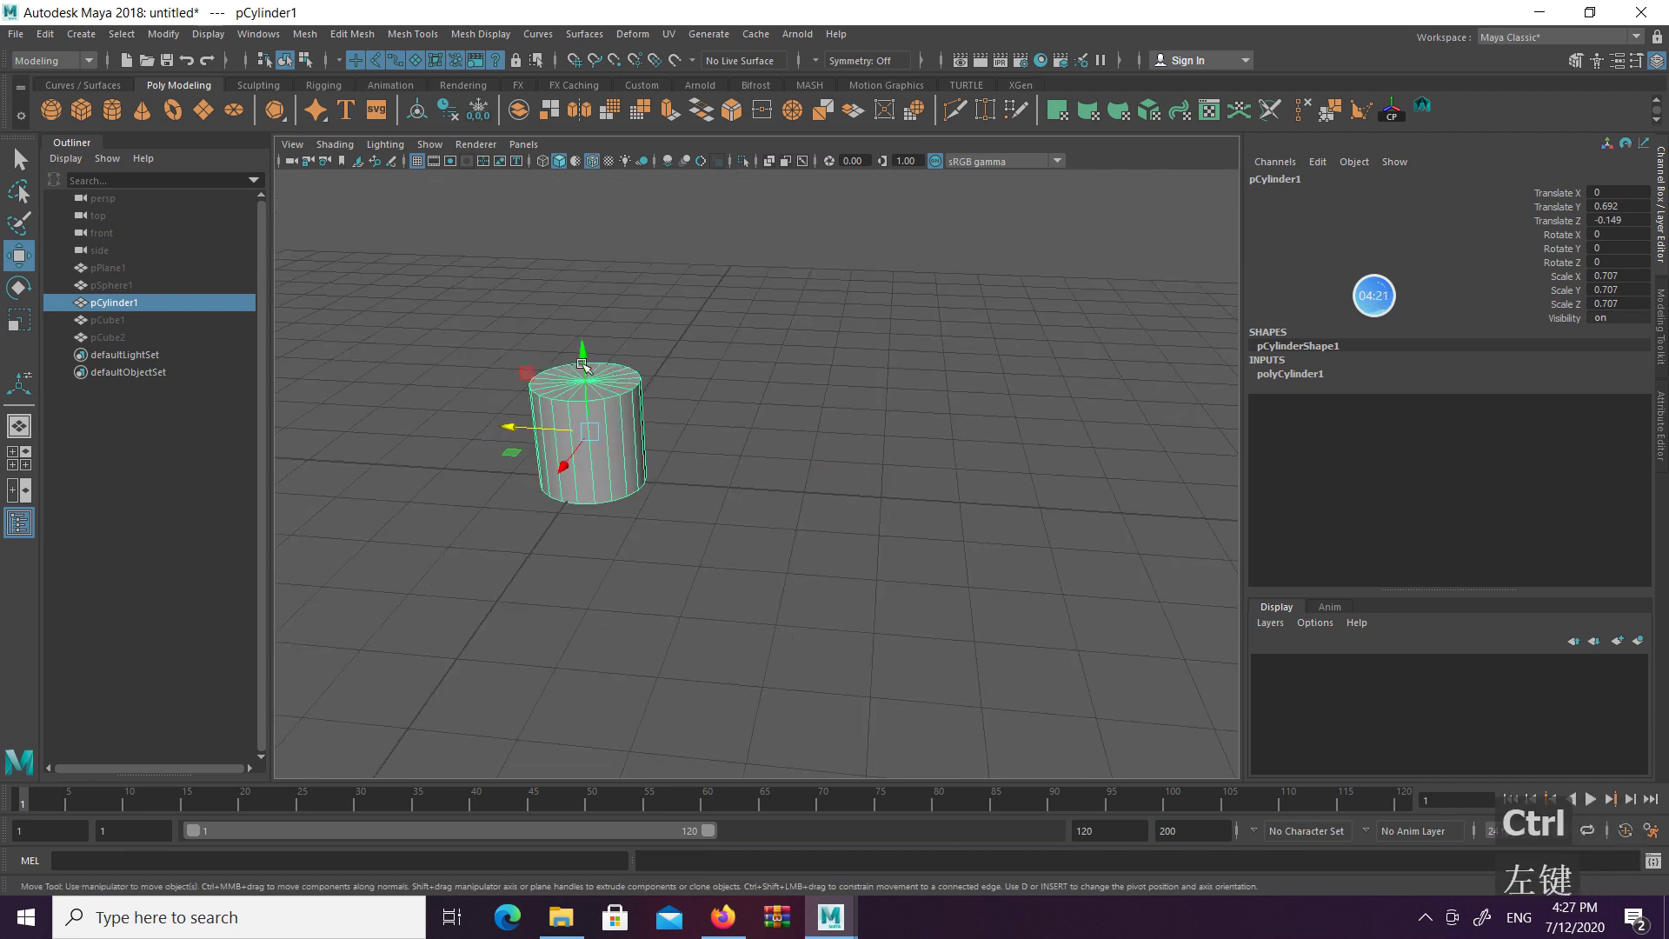
Set the cylinder's height subdivisions to 5 and its axis subdivisions to 16
{"action": "left_click_drag", "start_coordinate": [626, 380], "coordinate": [723, 432], "text": "alt"}
{"action": "right_click_drag", "start_coordinate": [722, 432], "coordinate": [998, 385], "text": "alt"}
{"action": "left_click", "coordinate": [1352, 375]}
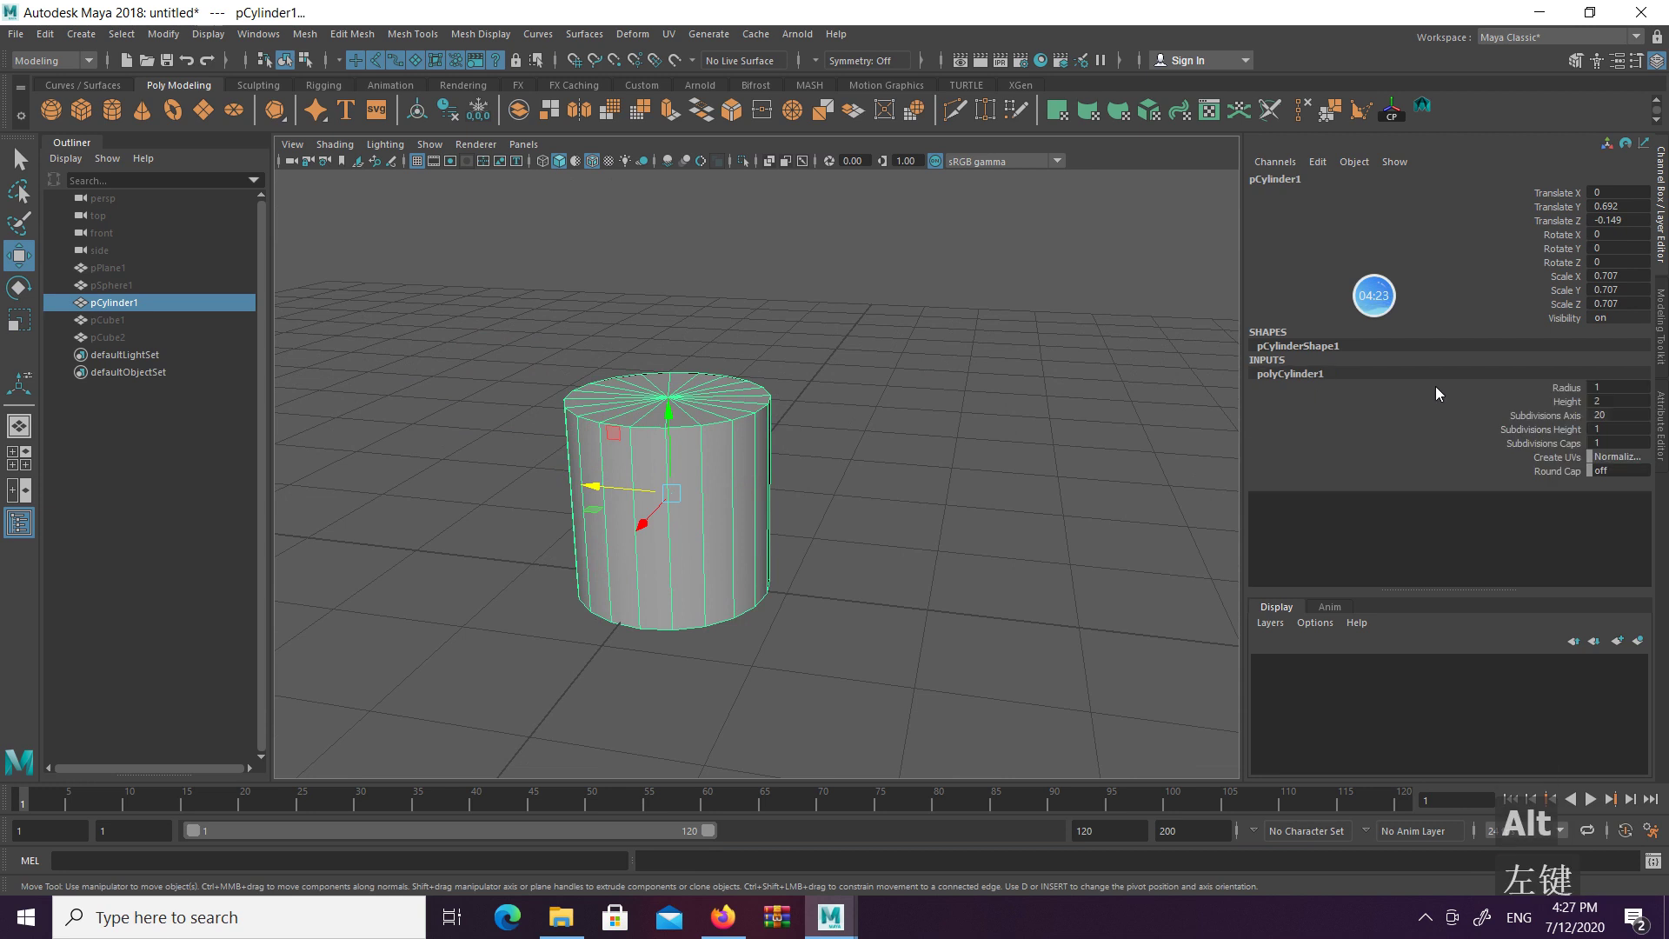
{"action": "left_click", "coordinate": [1565, 390]}
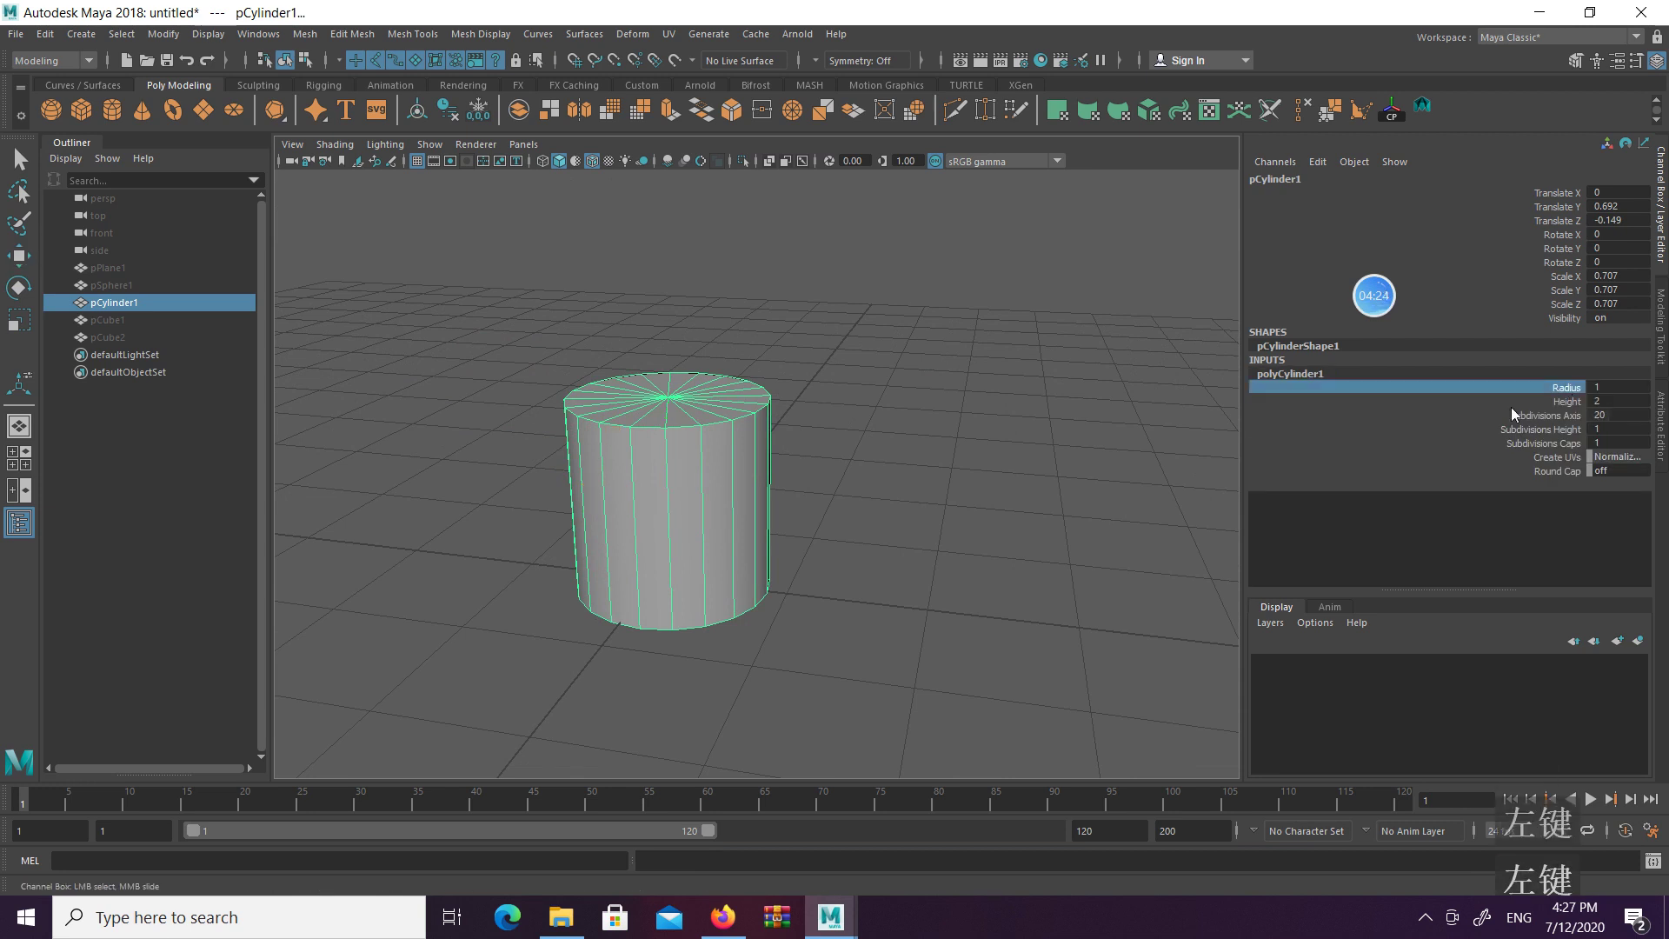
{"action": "left_click", "coordinate": [1571, 431]}
{"action": "middle_click_drag", "start_coordinate": [1012, 512], "coordinate": [1044, 502]}
{"action": "double_click", "coordinate": [1634, 418]}
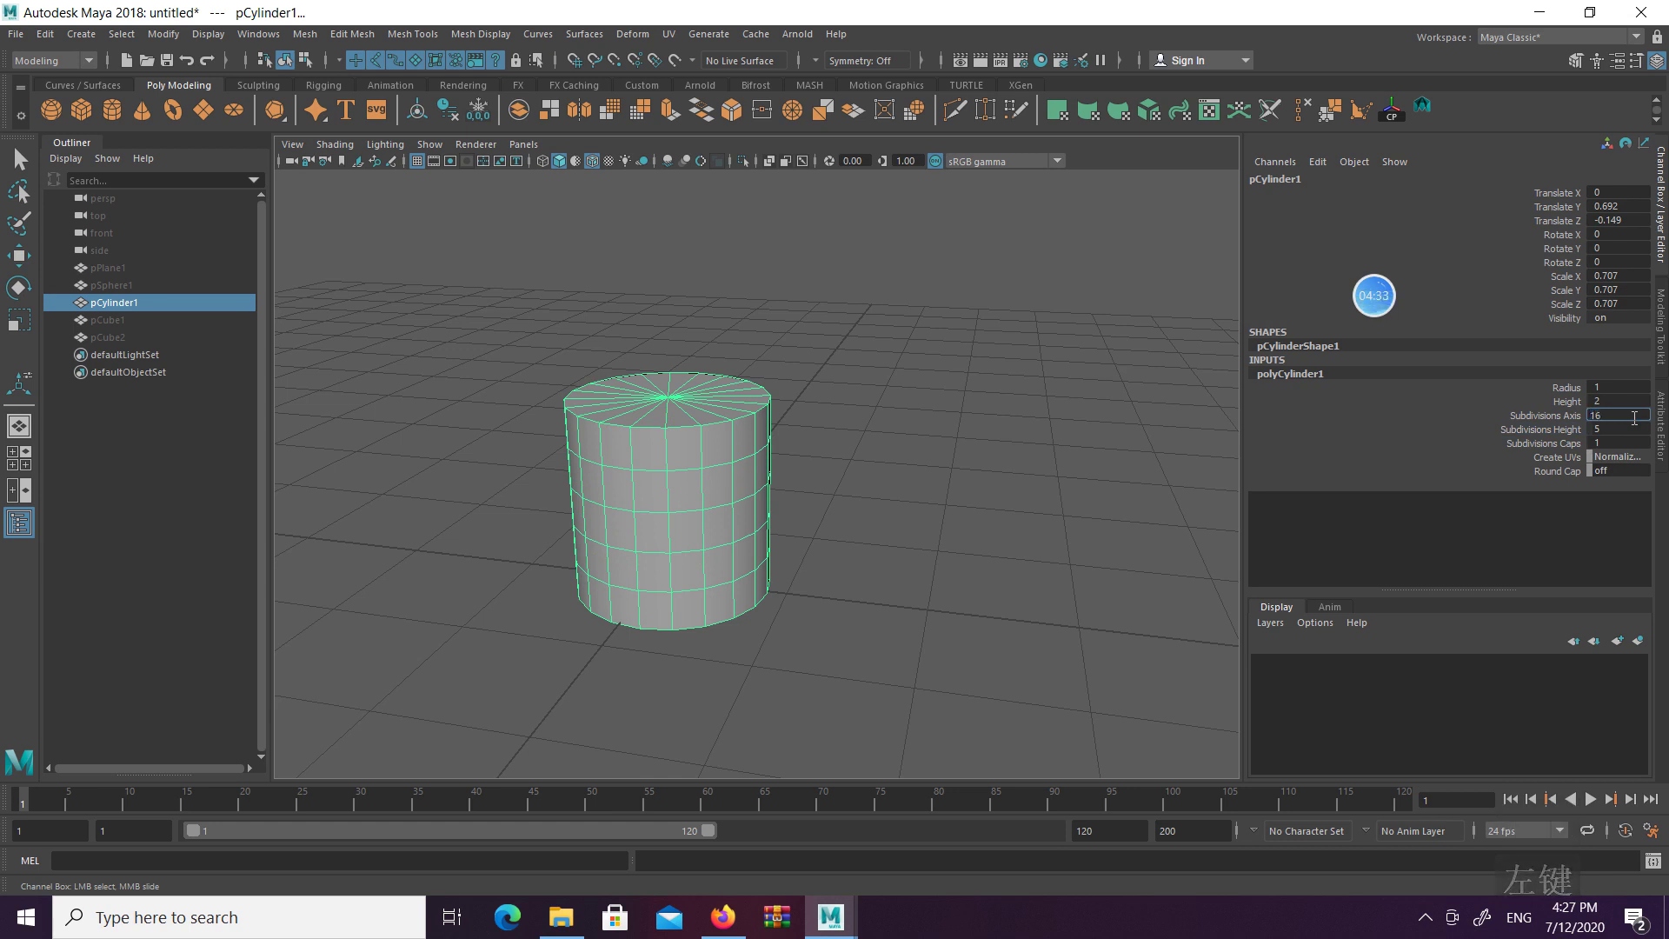
{"action": "key", "text": "Return"}
{"action": "left_click", "coordinate": [991, 456]}
{"action": "left_click_drag", "start_coordinate": [821, 473], "coordinate": [680, 451], "text": "alt"}
{"action": "left_click", "coordinate": [674, 489]}
{"action": "middle_click_drag", "start_coordinate": [680, 451], "coordinate": [764, 480], "text": "alt"}
{"action": "scroll", "coordinate": [713, 478], "scroll_direction": "up", "scroll_amount": 3}
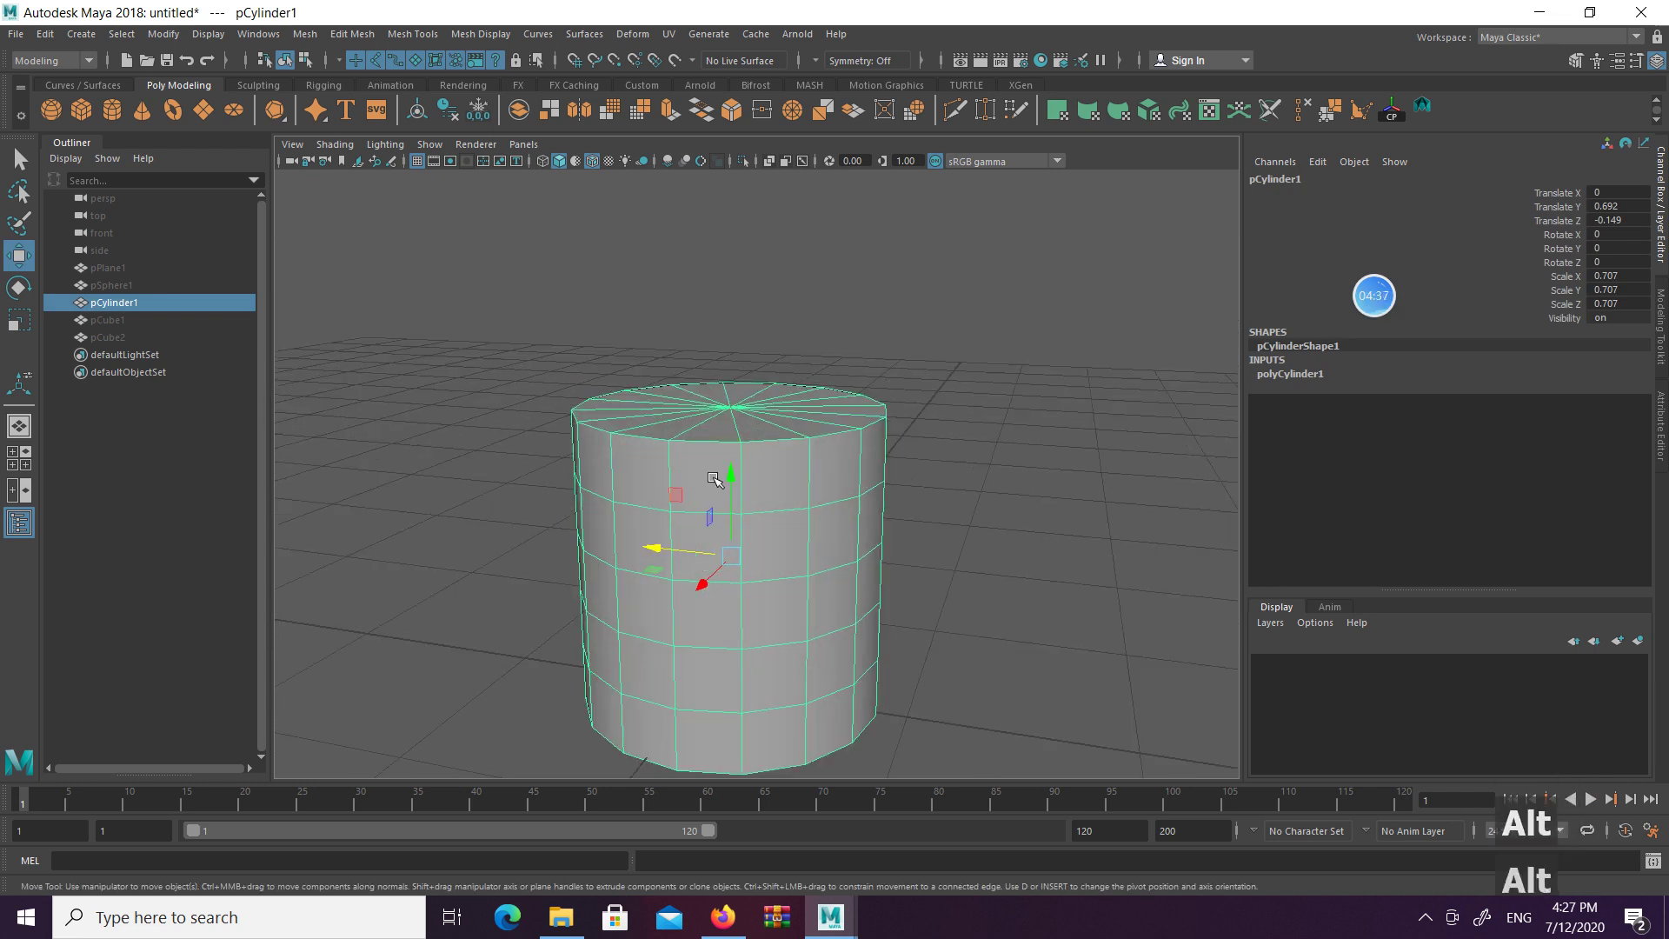
{"action": "key", "text": "q"}
{"action": "right_click", "coordinate": [803, 426]}
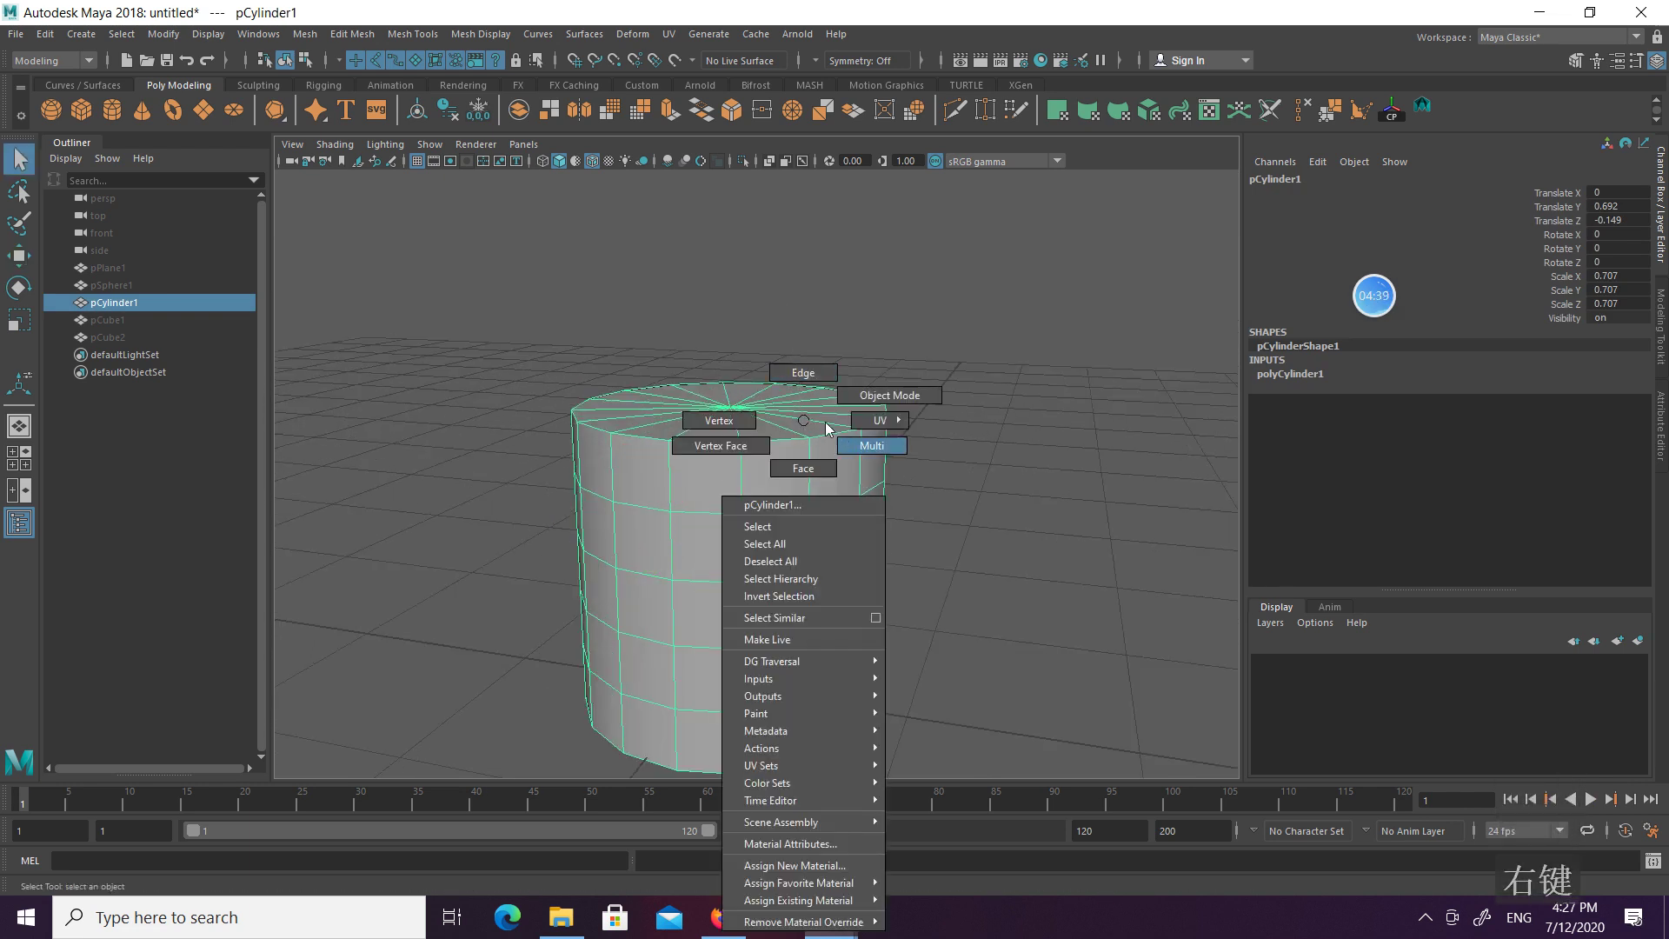
{"action": "right_click_drag", "start_coordinate": [813, 401], "coordinate": [815, 414]}
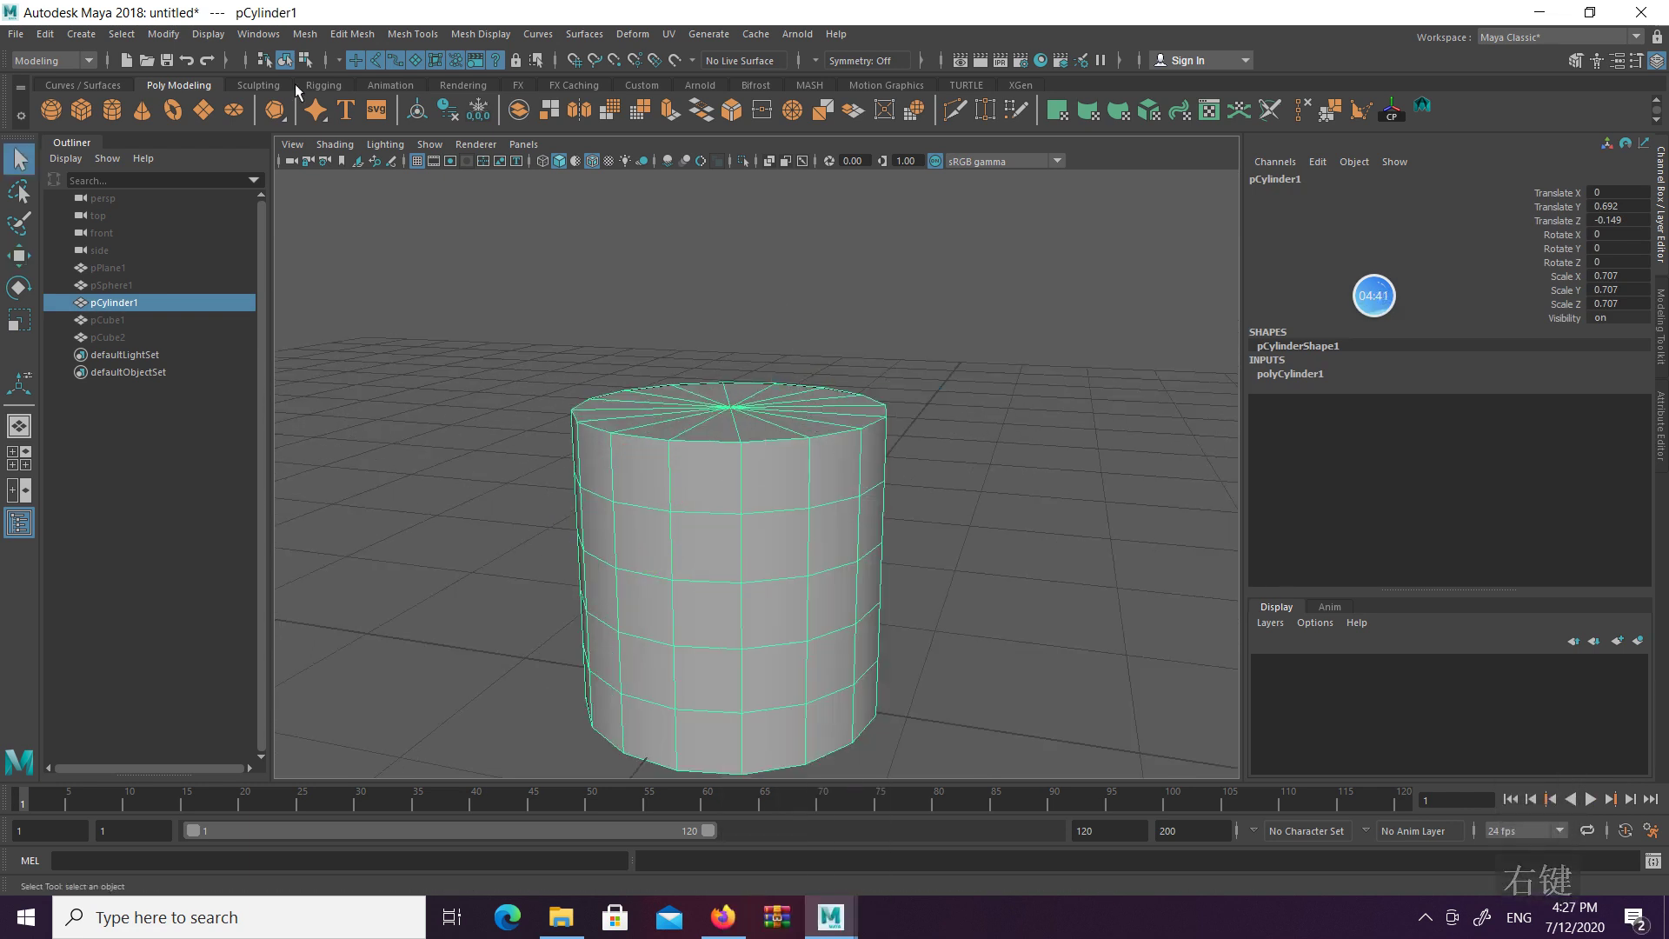
{"action": "left_click", "coordinate": [303, 60]}
{"action": "left_click", "coordinate": [285, 60]}
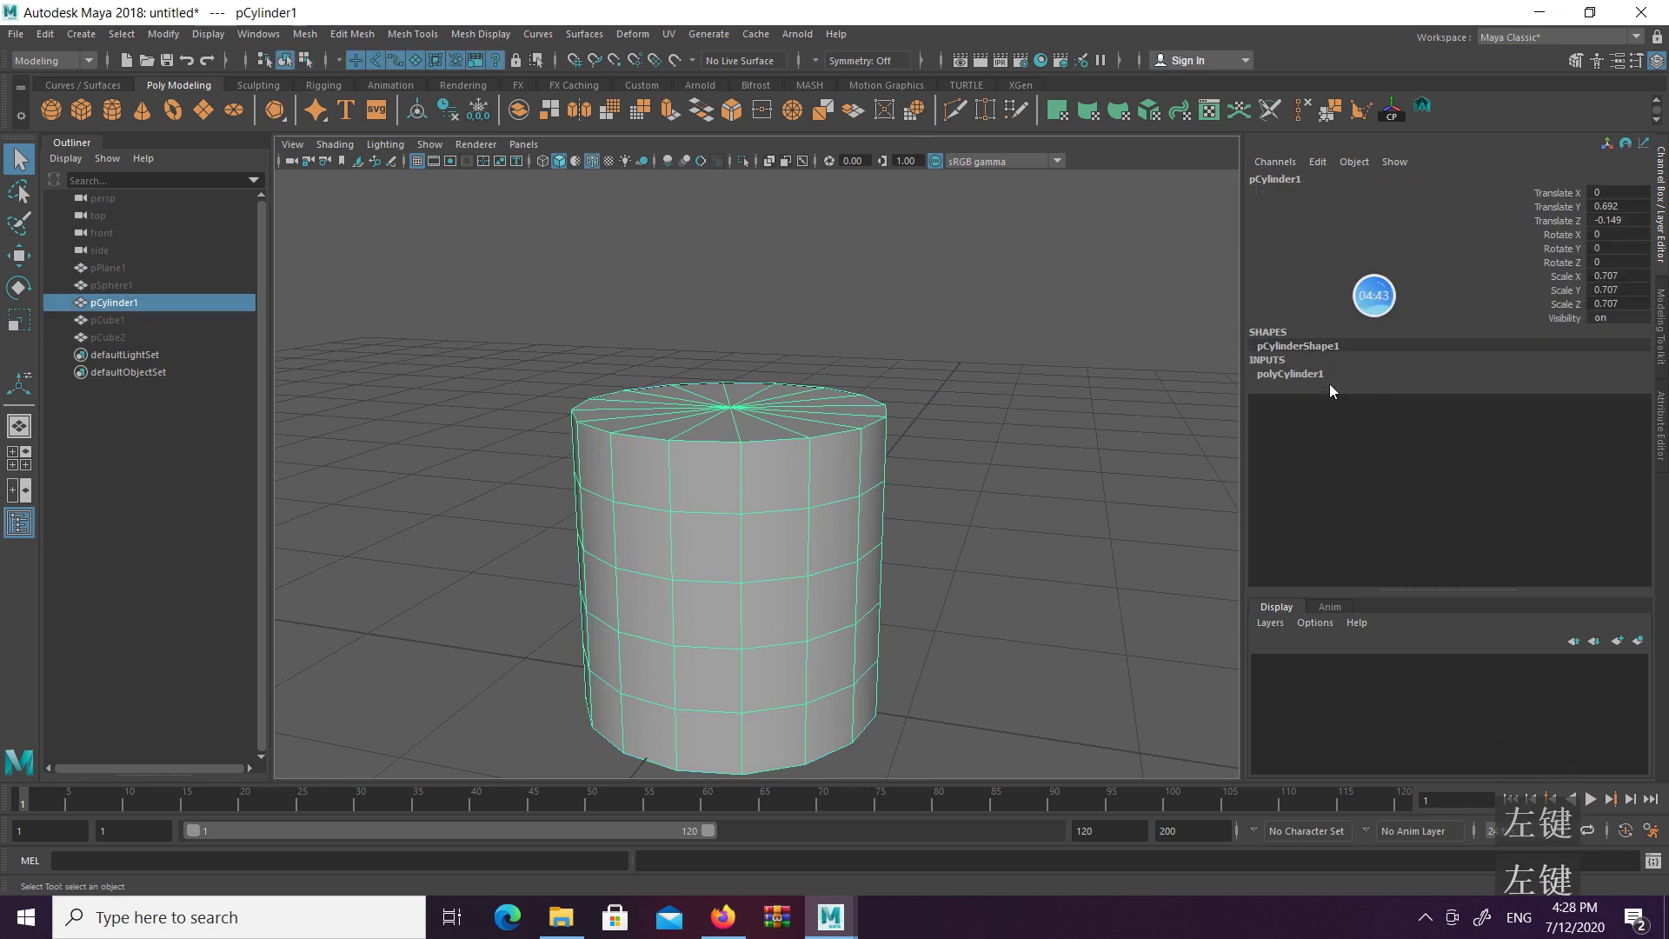
Set the cylinder's radius to 0.6, after trying 0.5
{"action": "left_click", "coordinate": [1304, 374]}
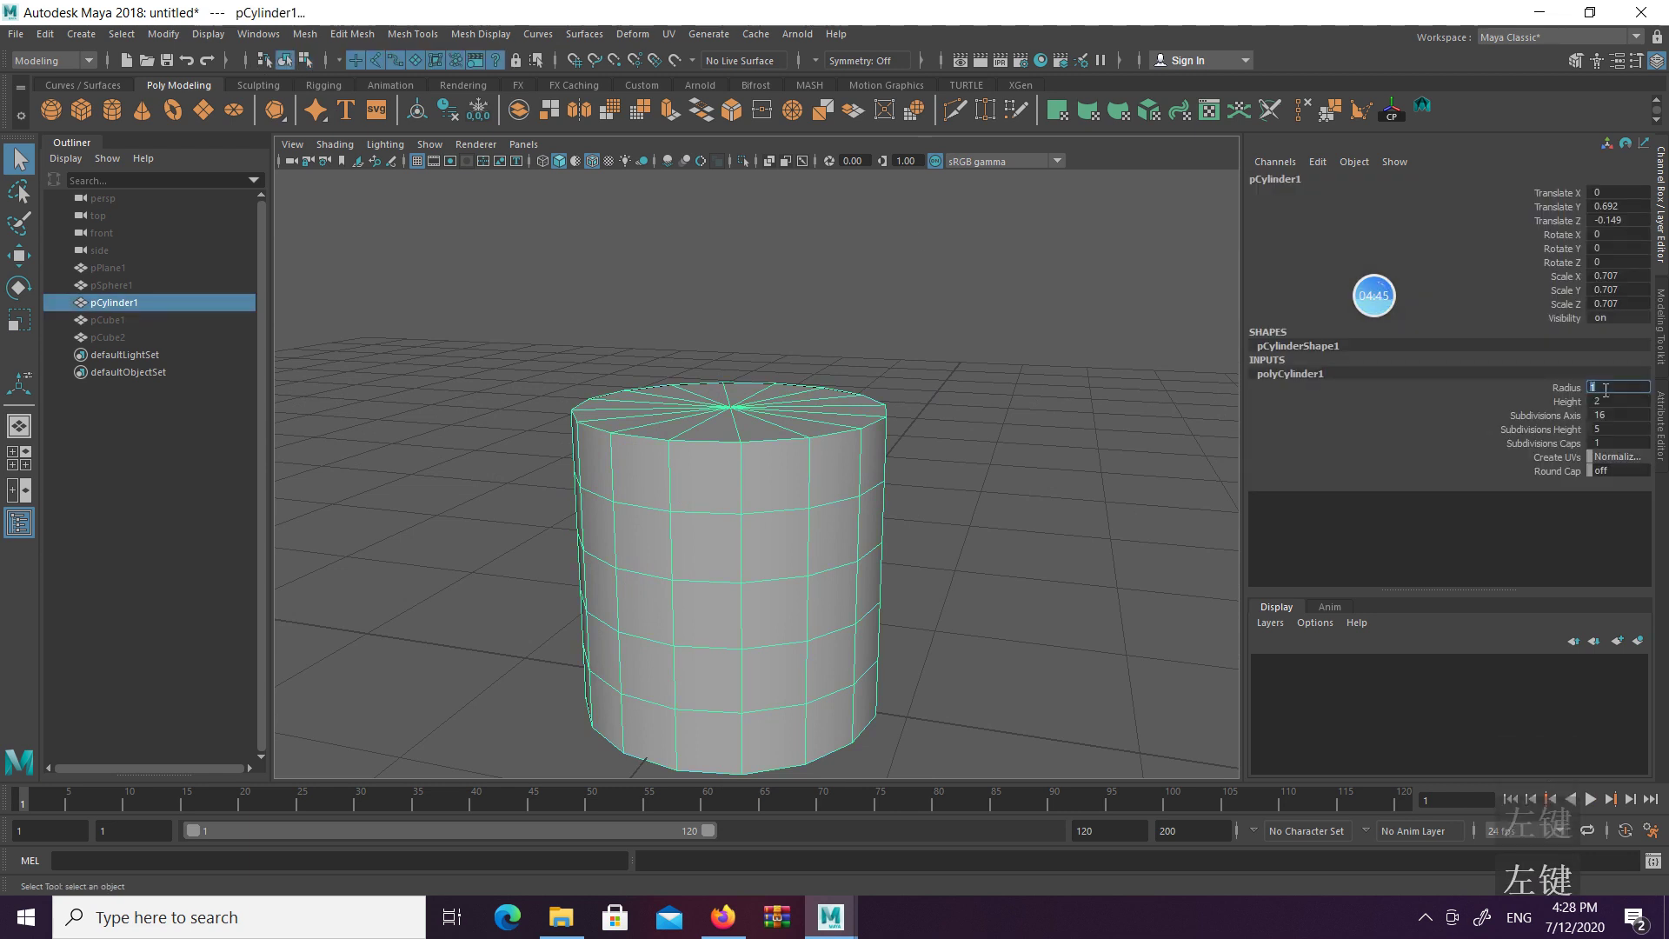
{"action": "left_click", "coordinate": [1605, 388]}
{"action": "type", "text": ".5"}
{"action": "key", "text": "Return"}
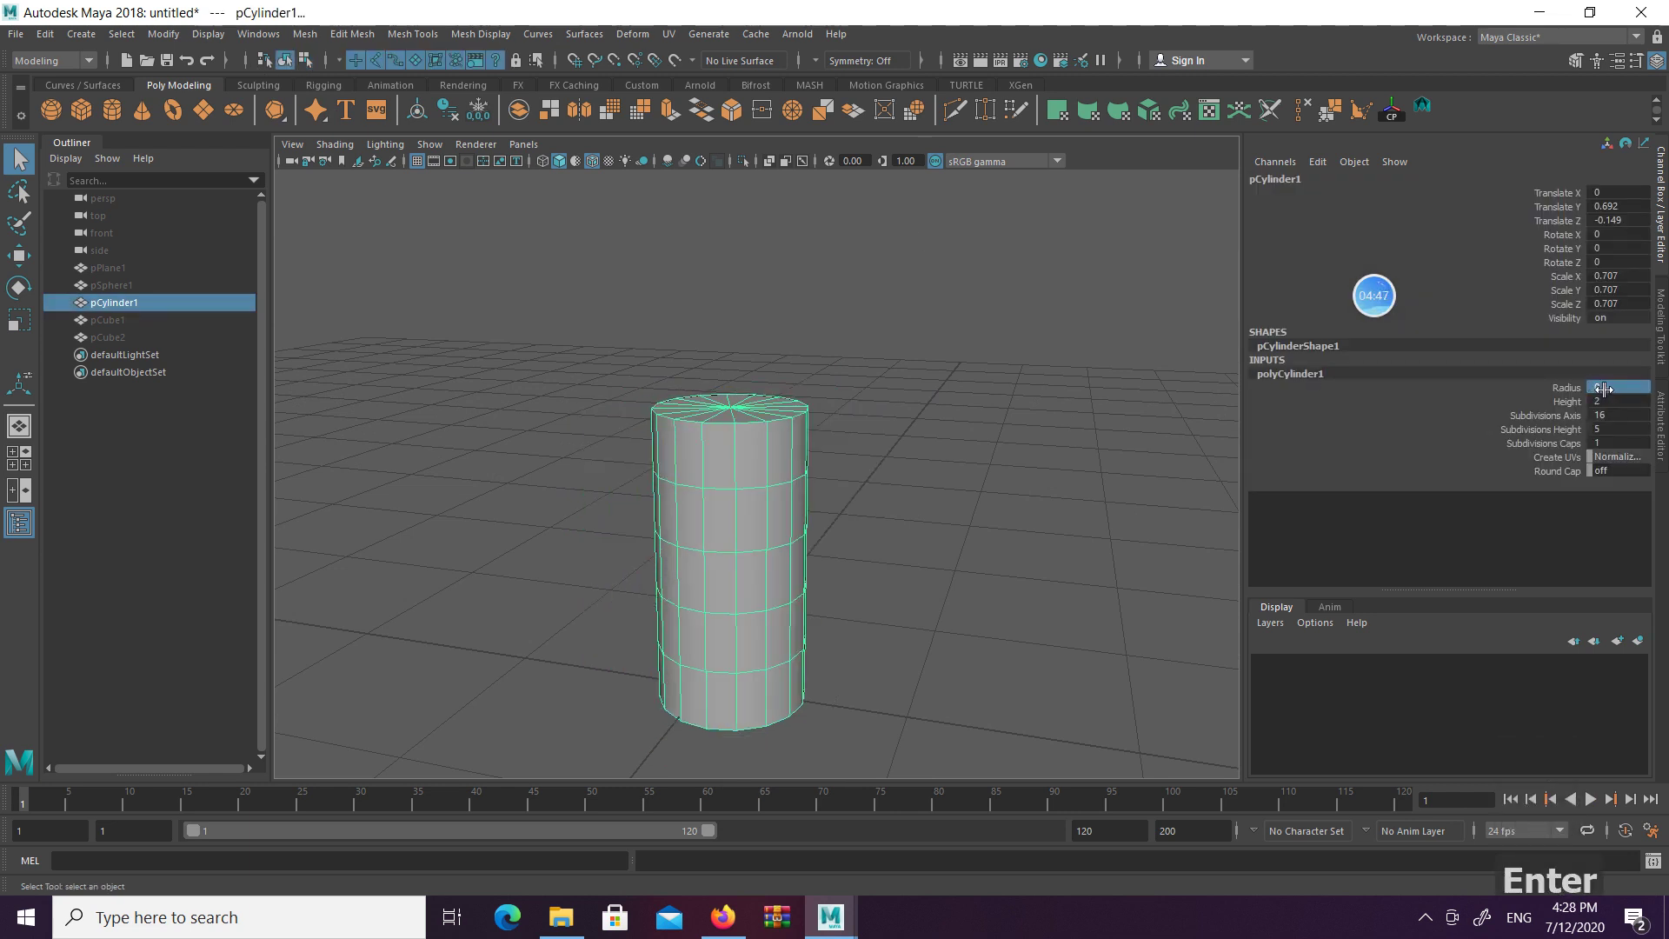
{"action": "left_click", "coordinate": [1634, 389]}
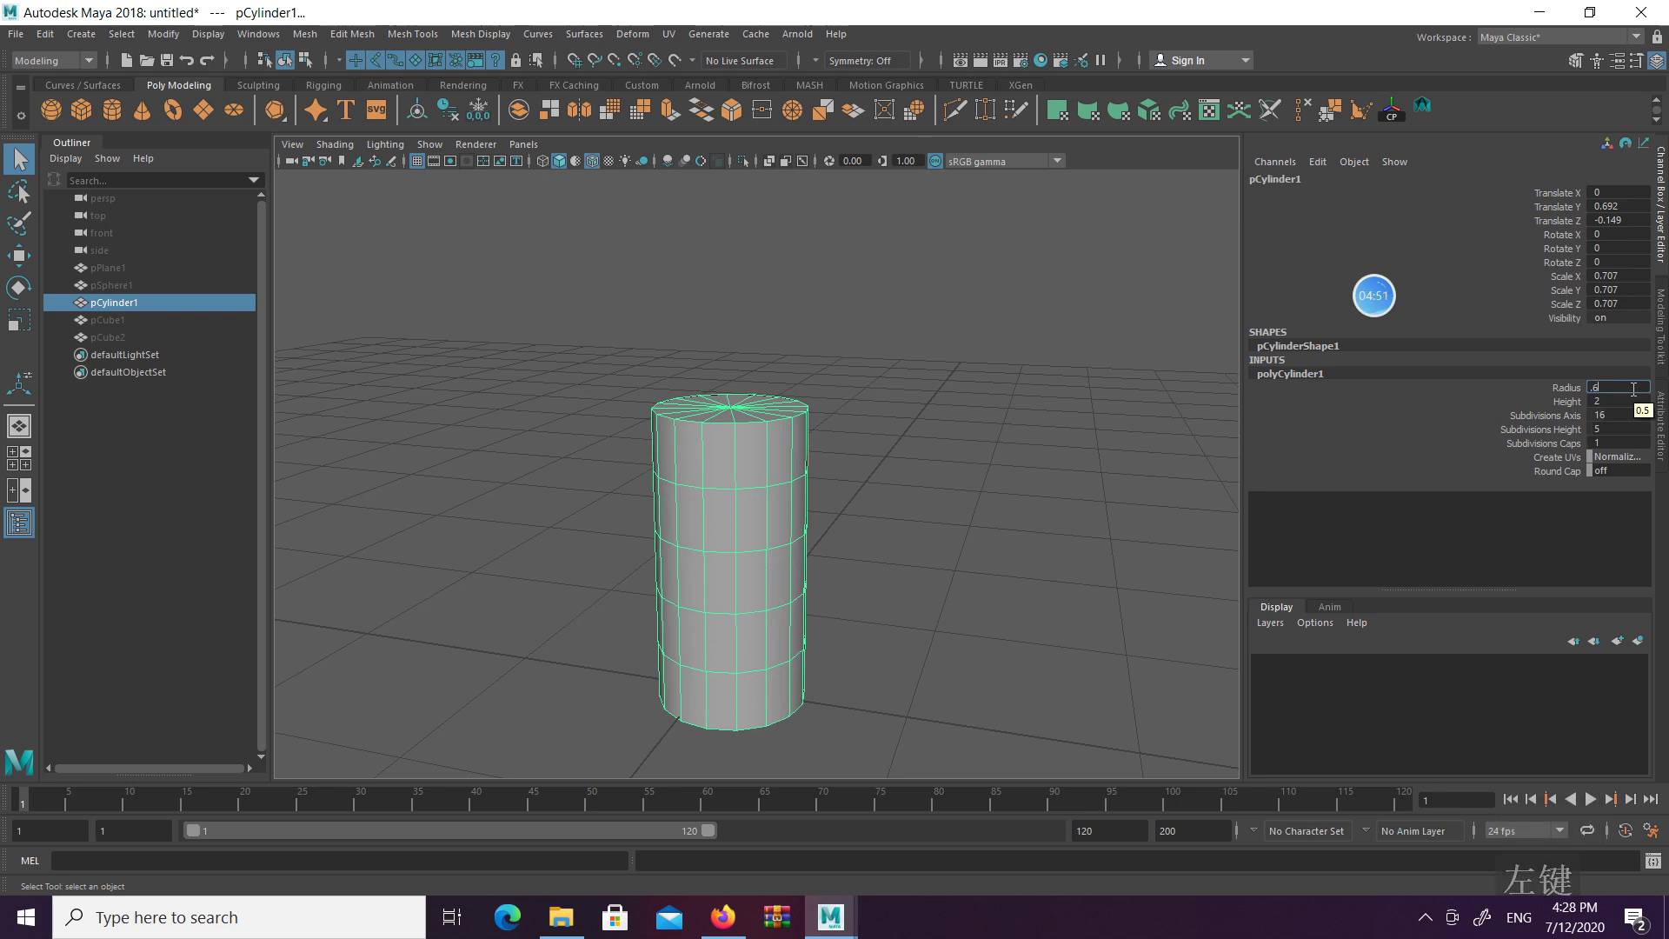
{"action": "key", "text": "Return"}
Select all faces of the cylinder's top cap by converting its centre vertex selection to faces
{"action": "left_click_drag", "start_coordinate": [864, 387], "coordinate": [749, 387], "text": "alt"}
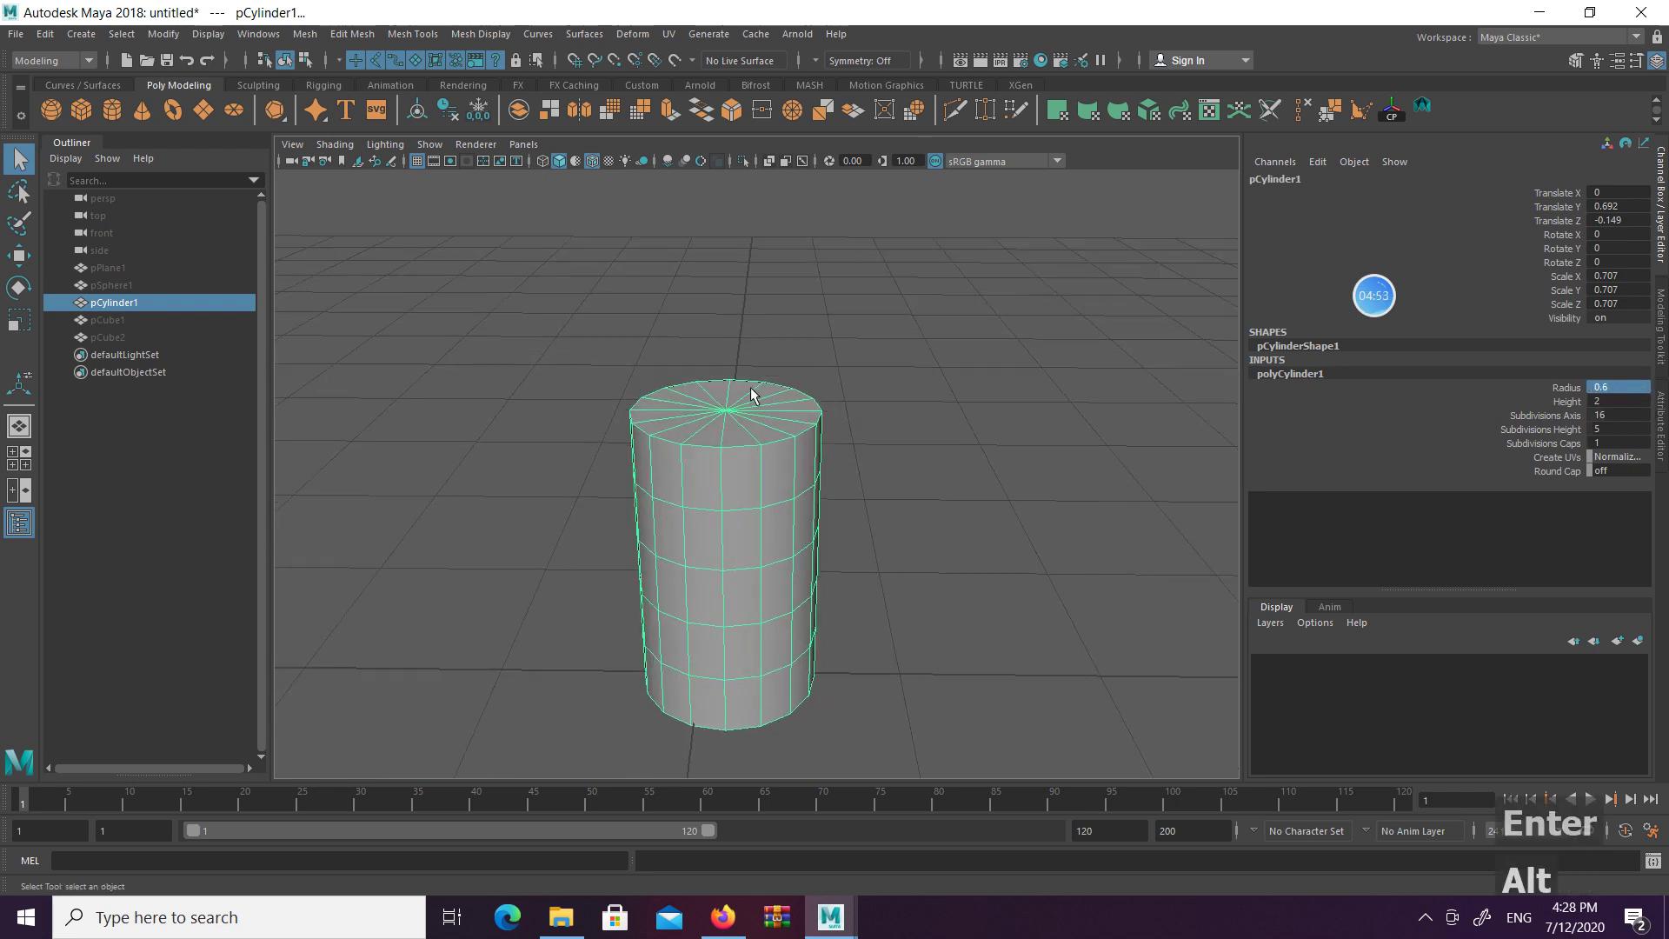
{"action": "right_click", "coordinate": [704, 396]}
{"action": "right_click_drag", "start_coordinate": [707, 442], "coordinate": [708, 442]}
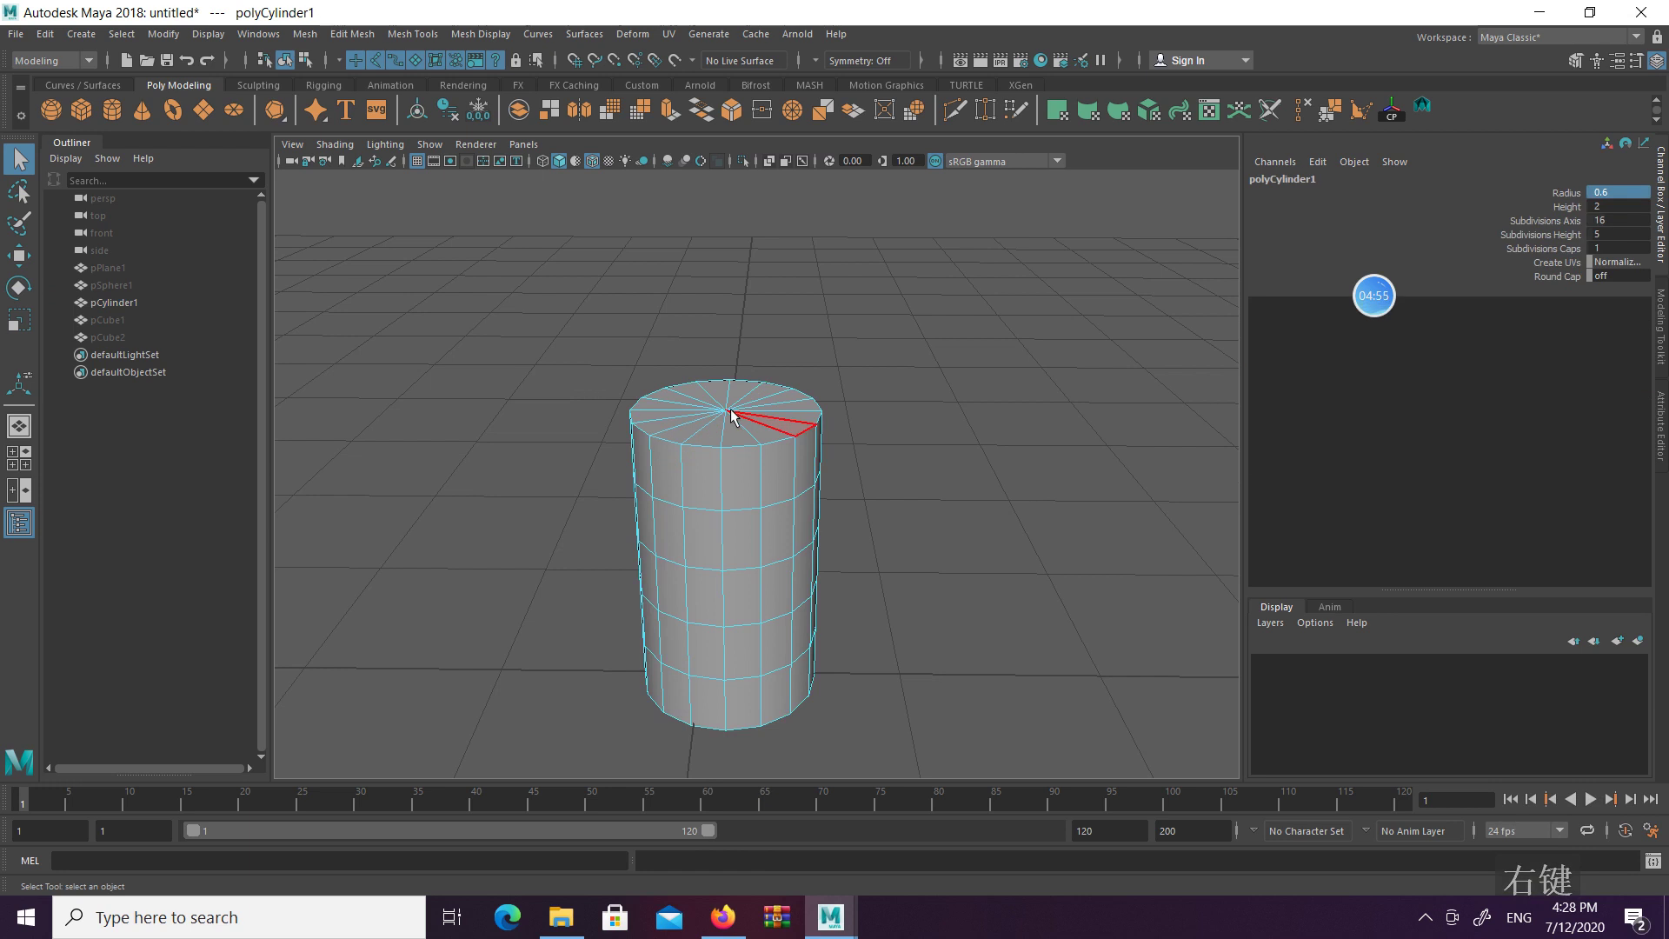
{"action": "right_click", "coordinate": [731, 418]}
{"action": "left_click", "coordinate": [644, 410]}
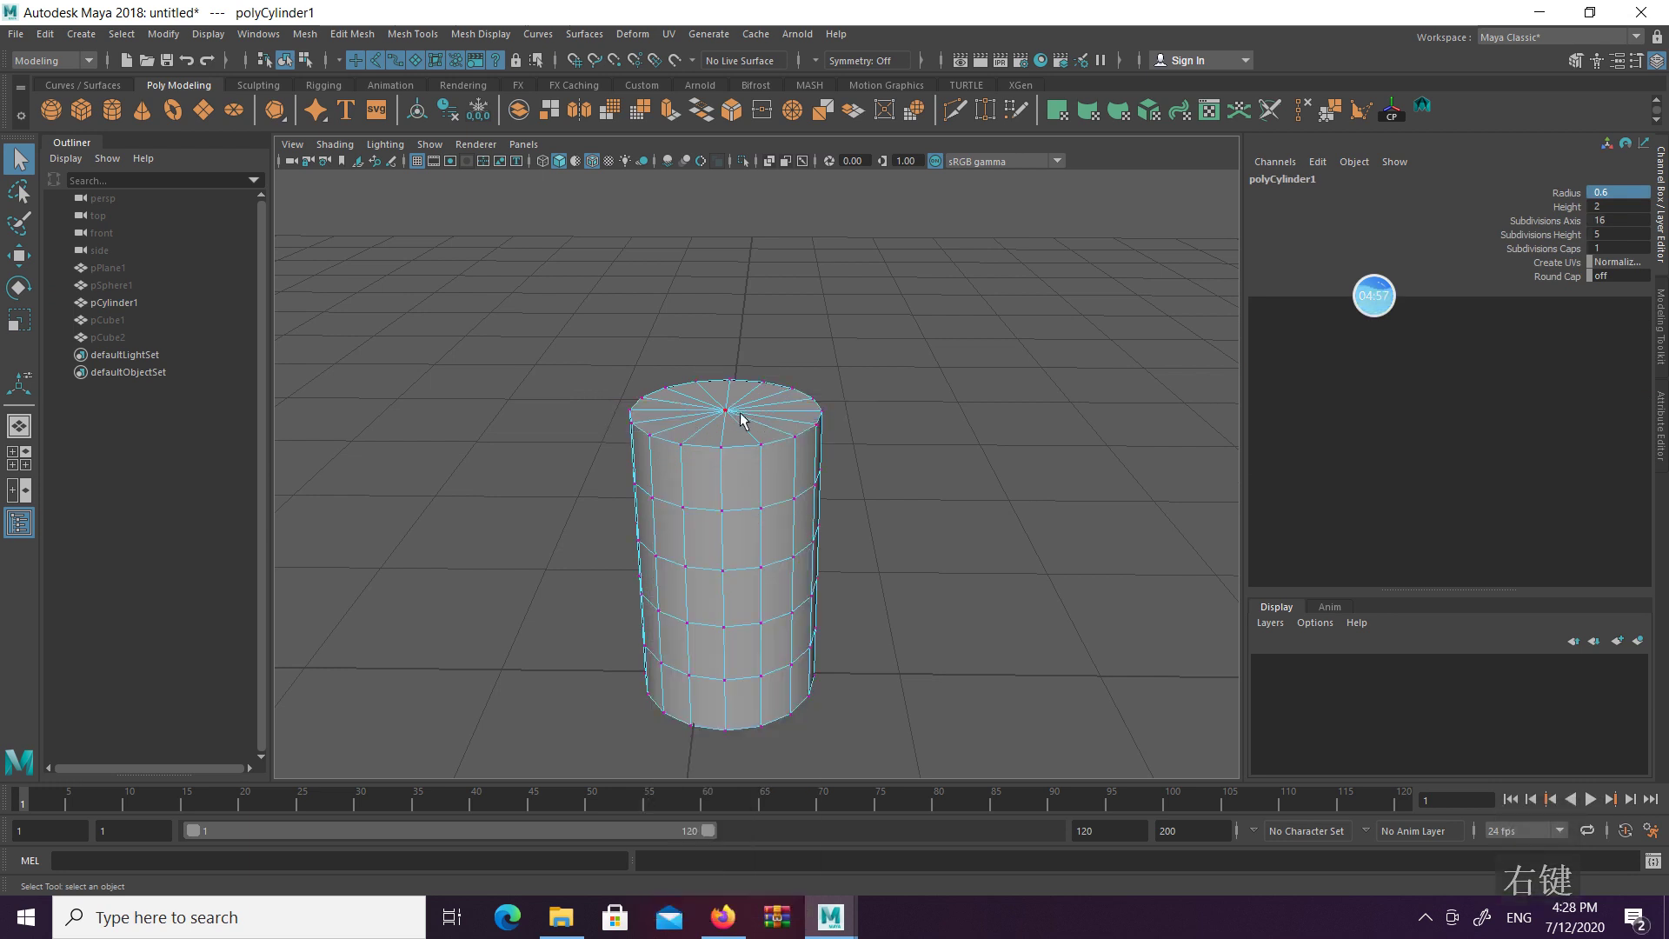
{"action": "left_click", "coordinate": [755, 410]}
{"action": "right_click", "coordinate": [755, 412]}
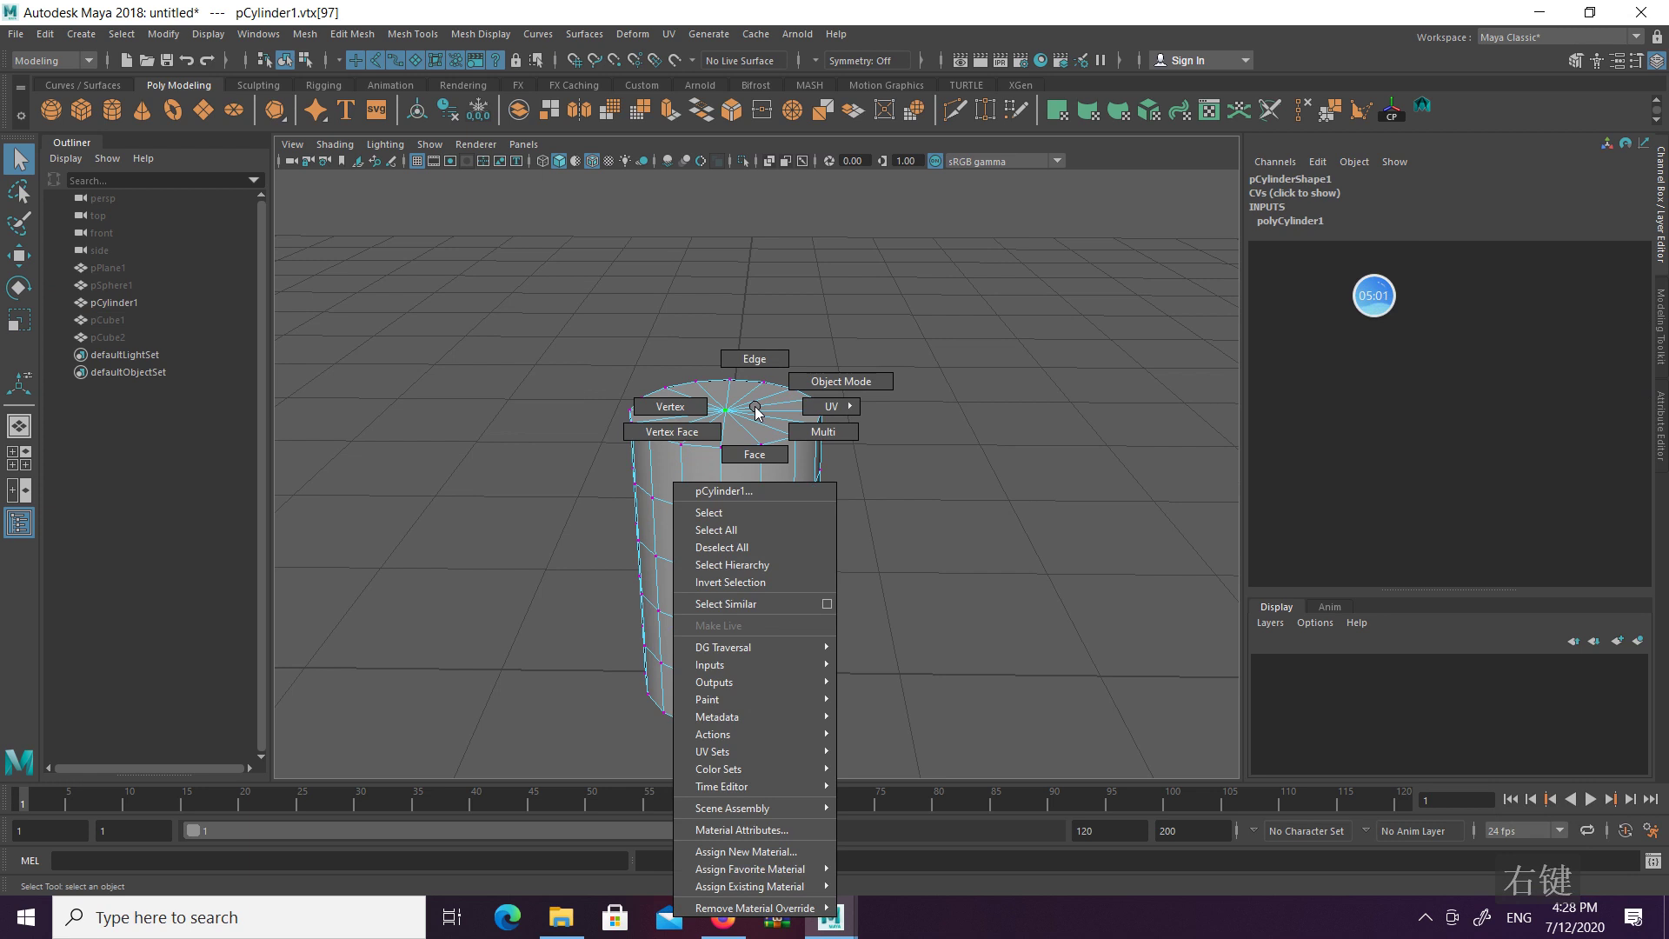
{"action": "left_click", "coordinate": [756, 412]}
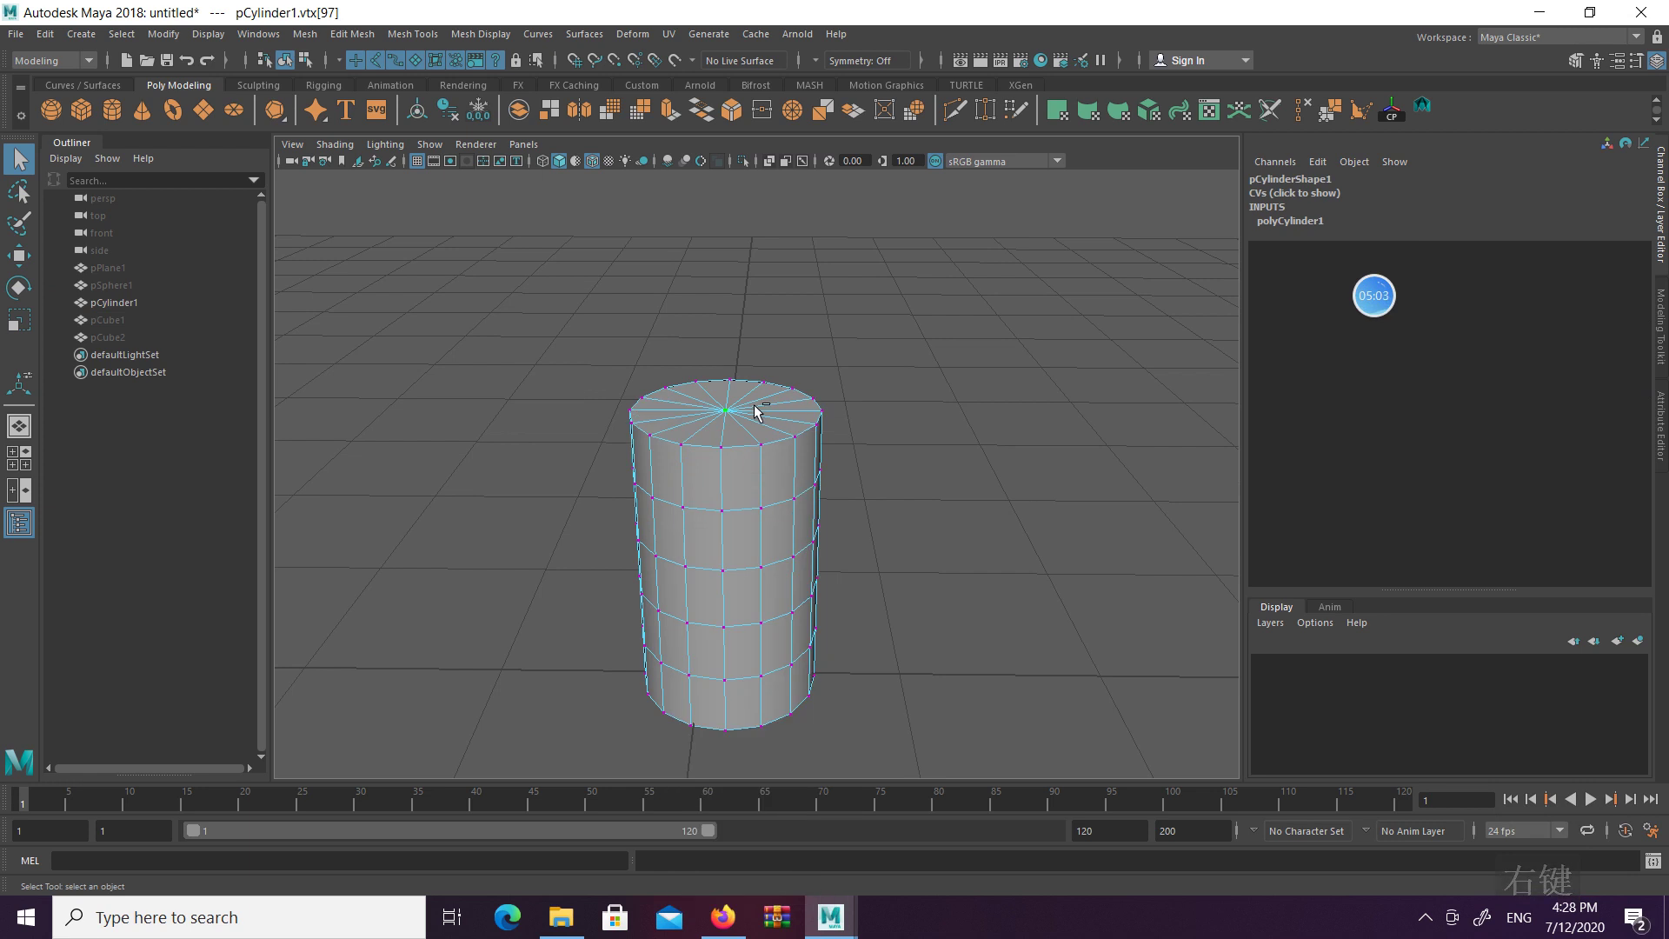
{"action": "right_click", "coordinate": [756, 410], "text": "ctrl"}
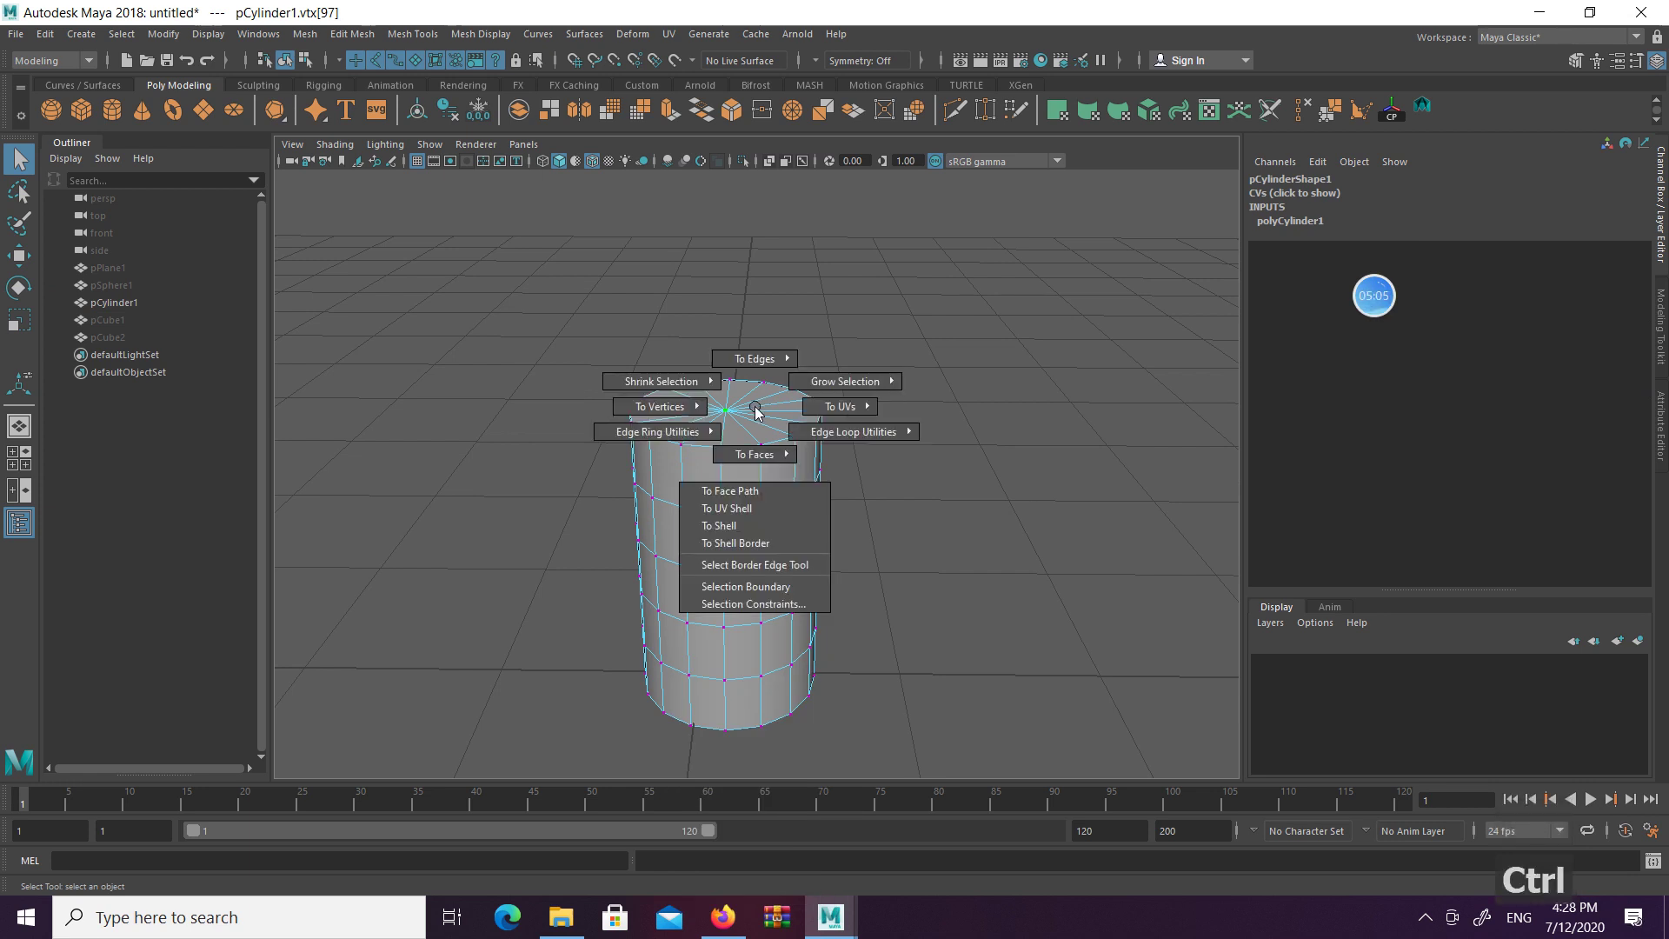
{"action": "right_click_drag", "start_coordinate": [754, 406], "coordinate": [765, 504], "text": "ctrl"}
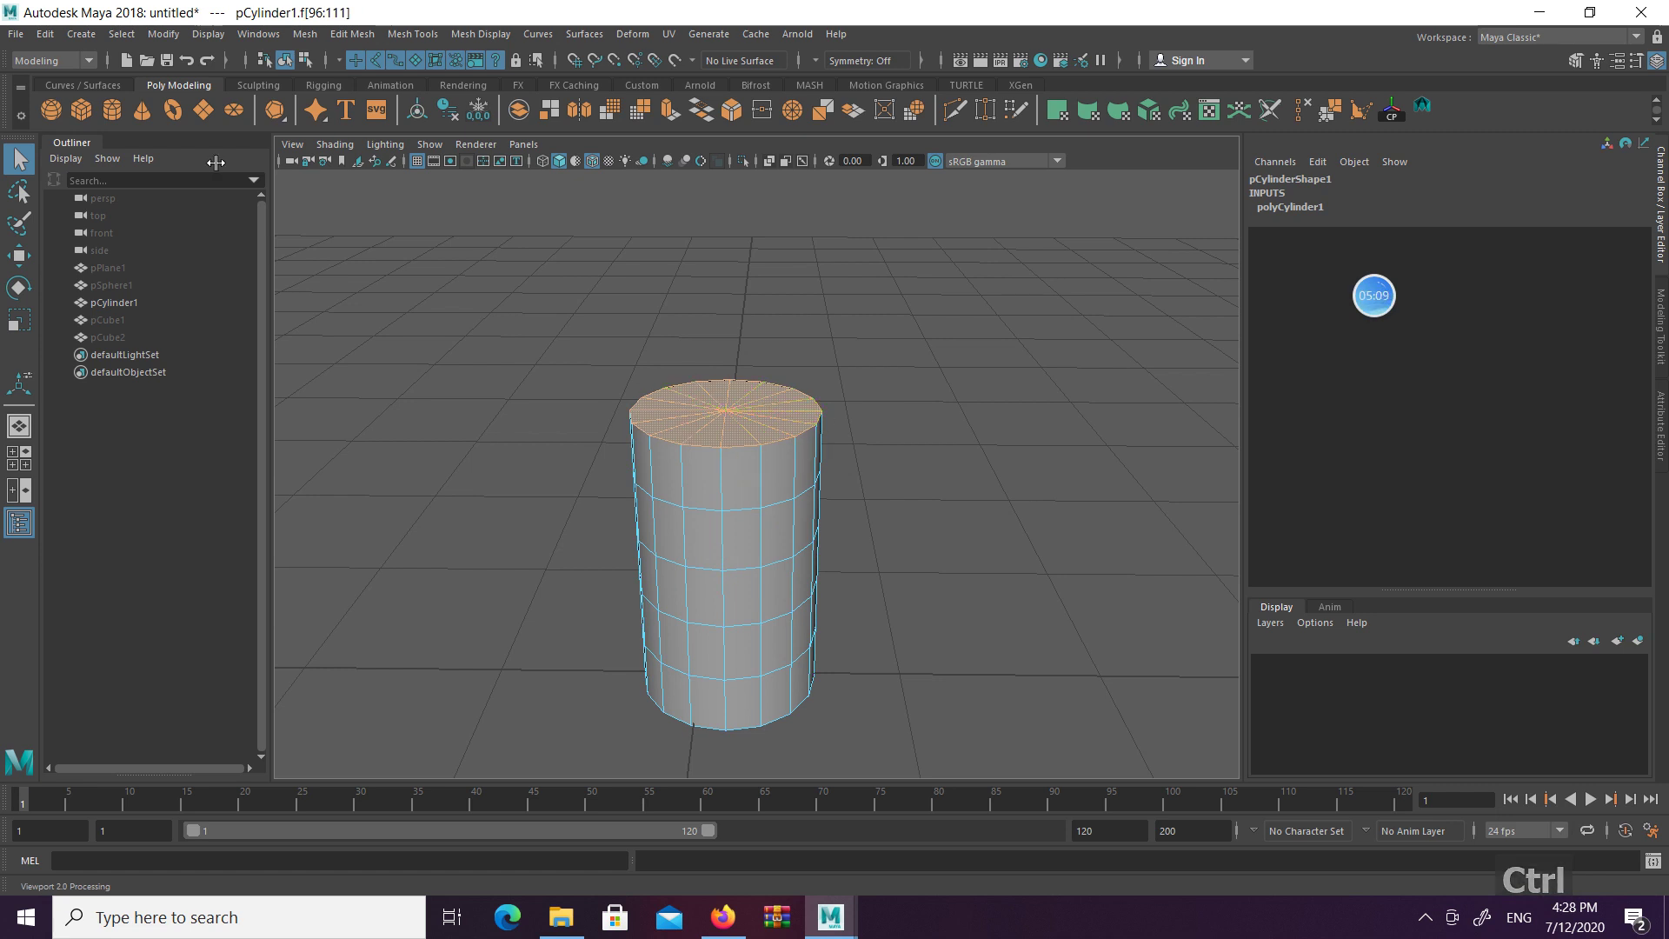
Extrude the top cap upward about 0.257 in world space and scale it uniformly to about 0.57 to form tapered shoulders
{"action": "left_click", "coordinate": [667, 111]}
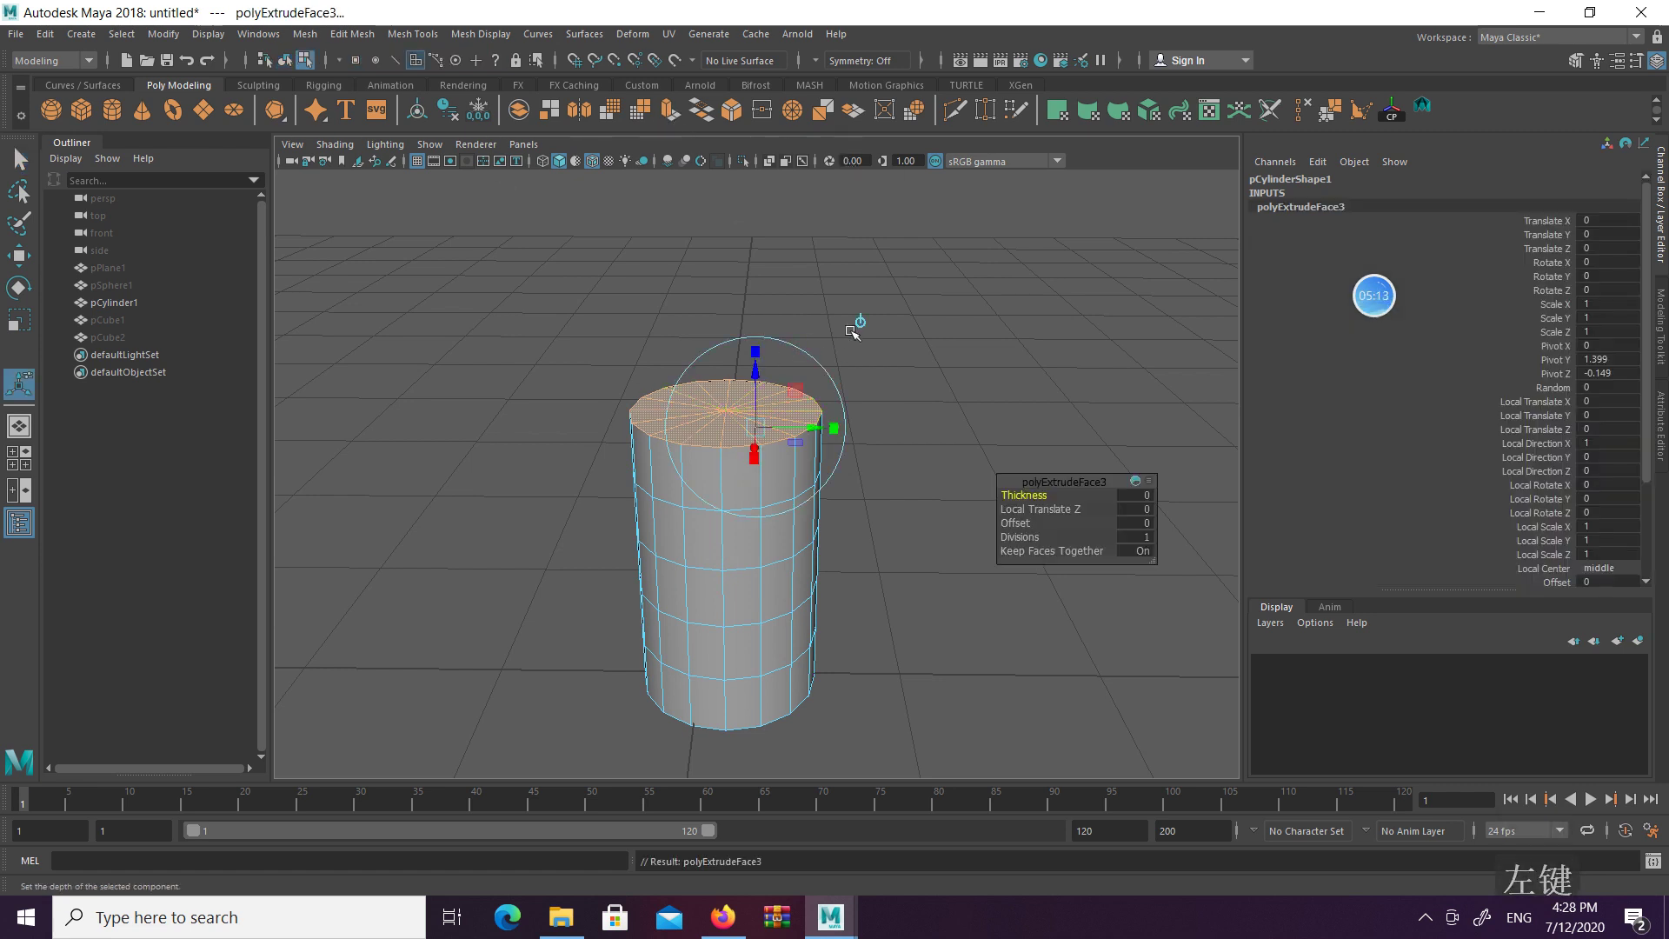
{"action": "left_click", "coordinate": [861, 323]}
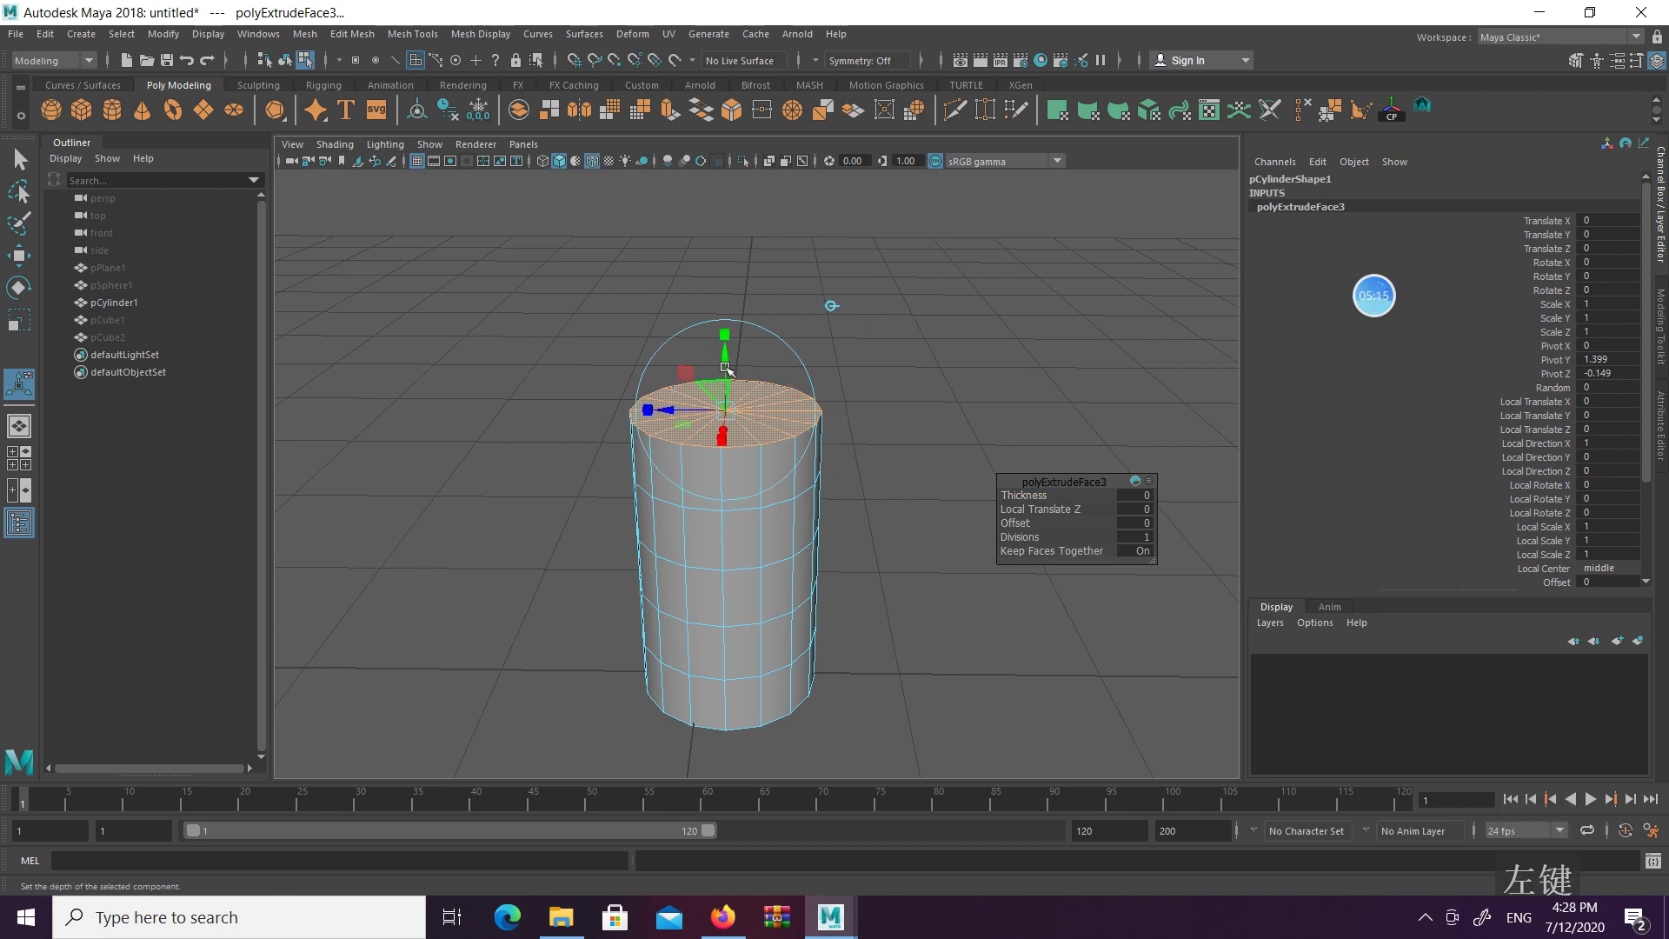
{"action": "left_click_drag", "start_coordinate": [724, 350], "coordinate": [725, 310]}
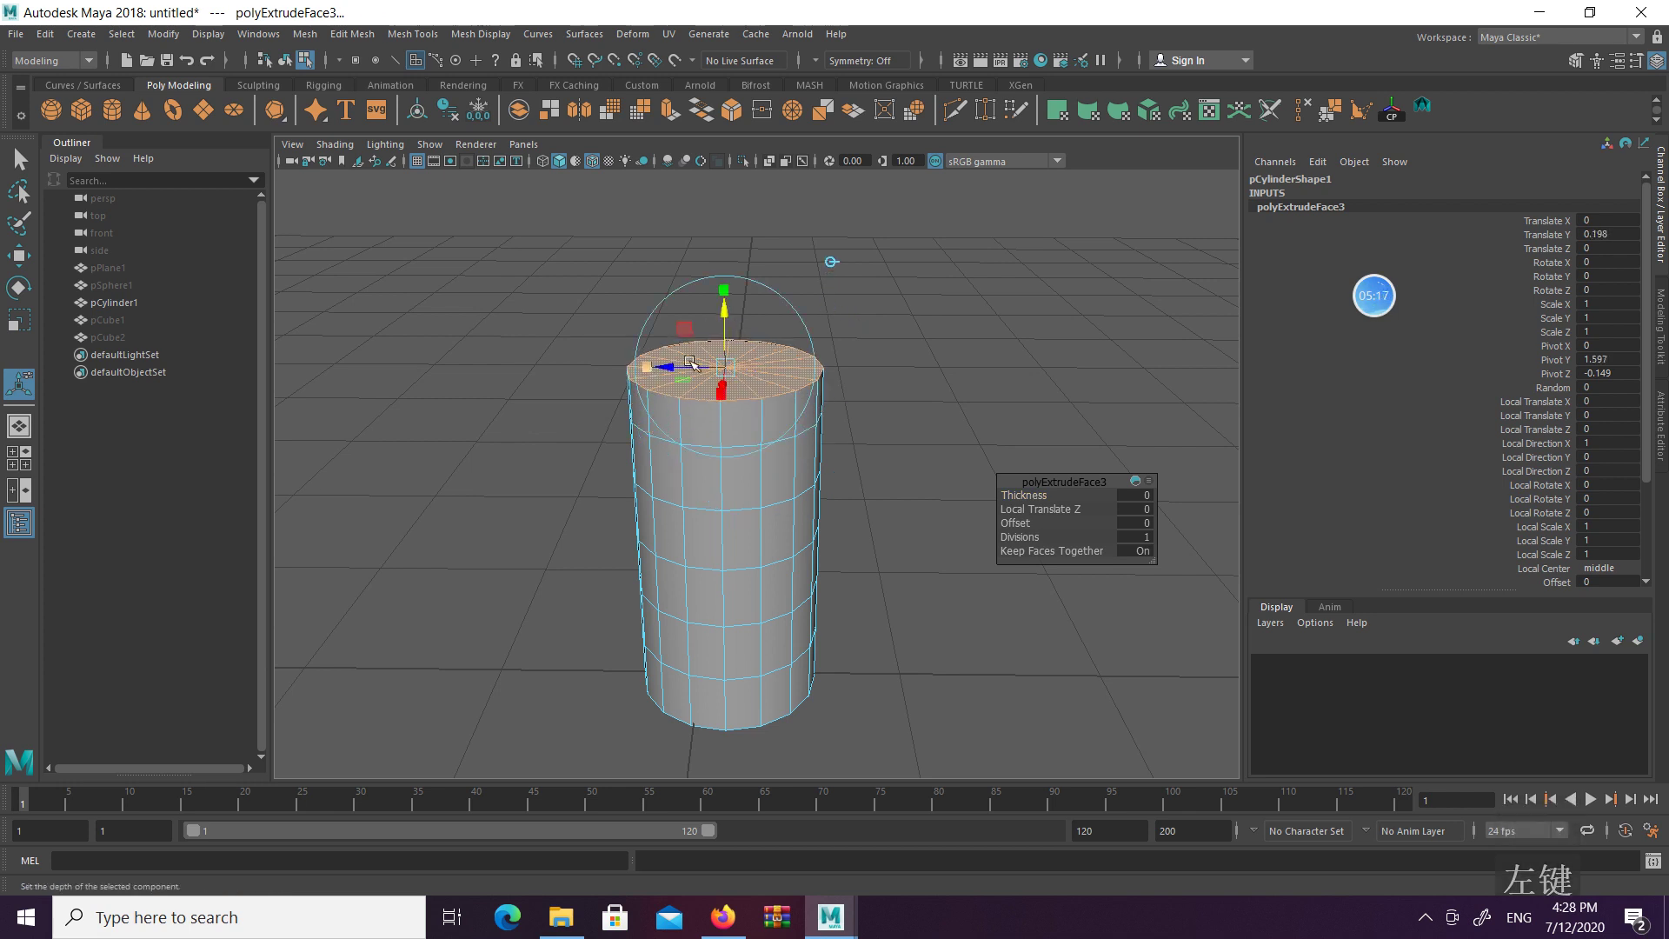
{"action": "left_click_drag", "start_coordinate": [734, 372], "coordinate": [867, 336], "text": "alt"}
{"action": "key", "text": "ctrl+z"}
{"action": "left_click_drag", "start_coordinate": [731, 363], "coordinate": [726, 364]}
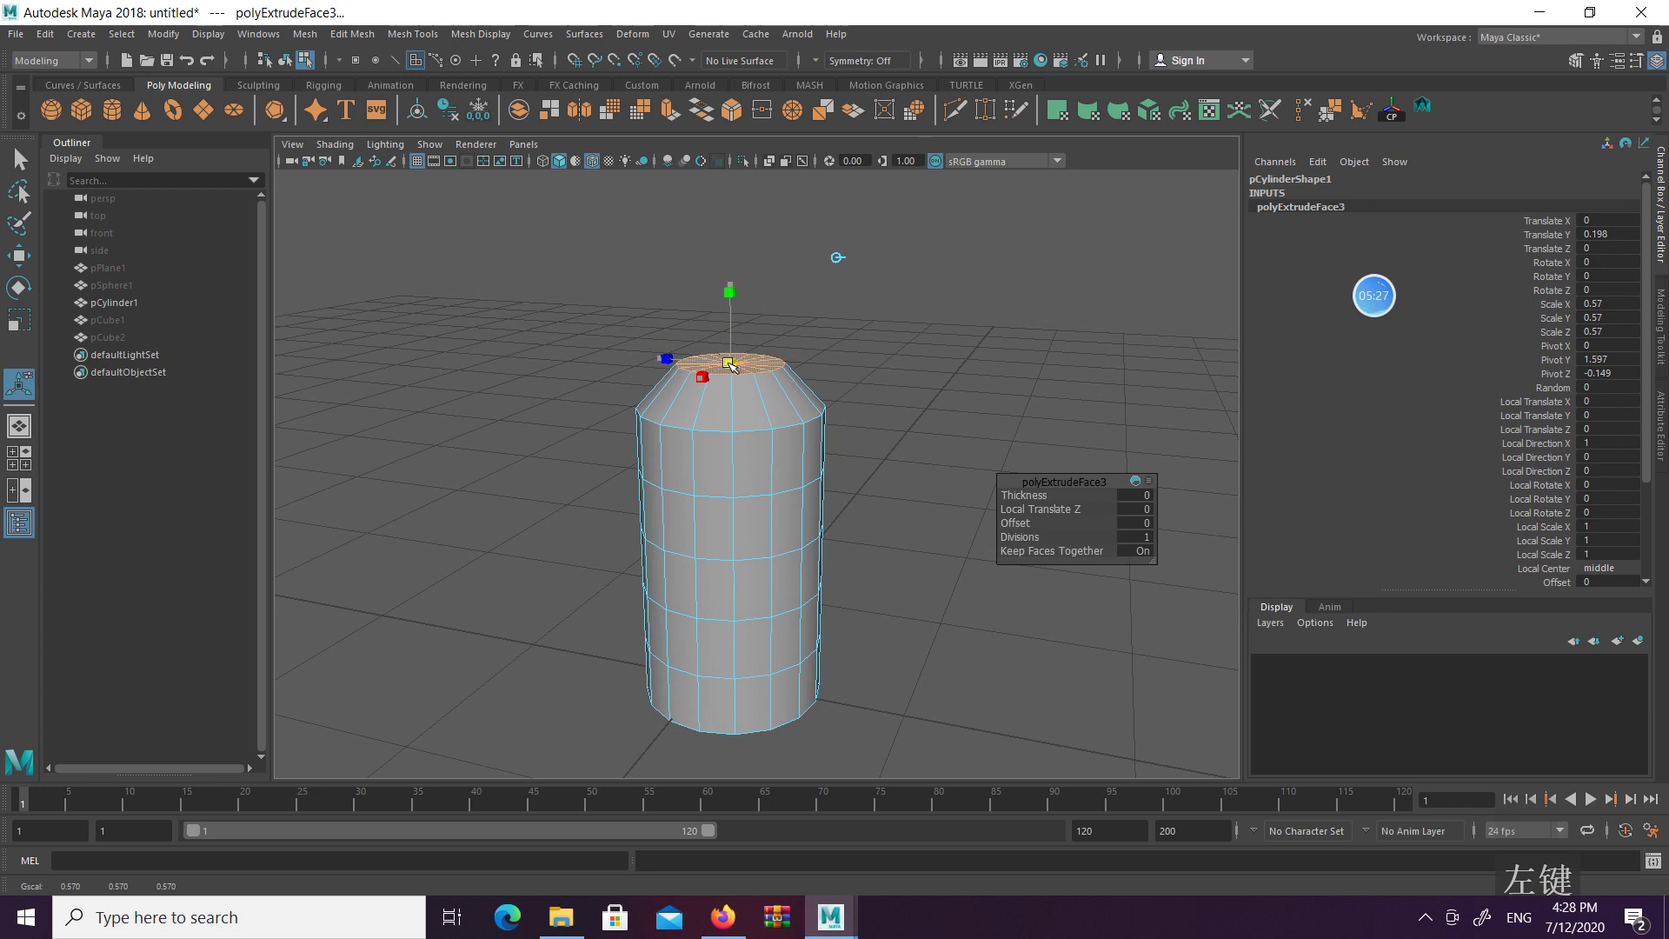
{"action": "left_click_drag", "start_coordinate": [729, 301], "coordinate": [729, 290]}
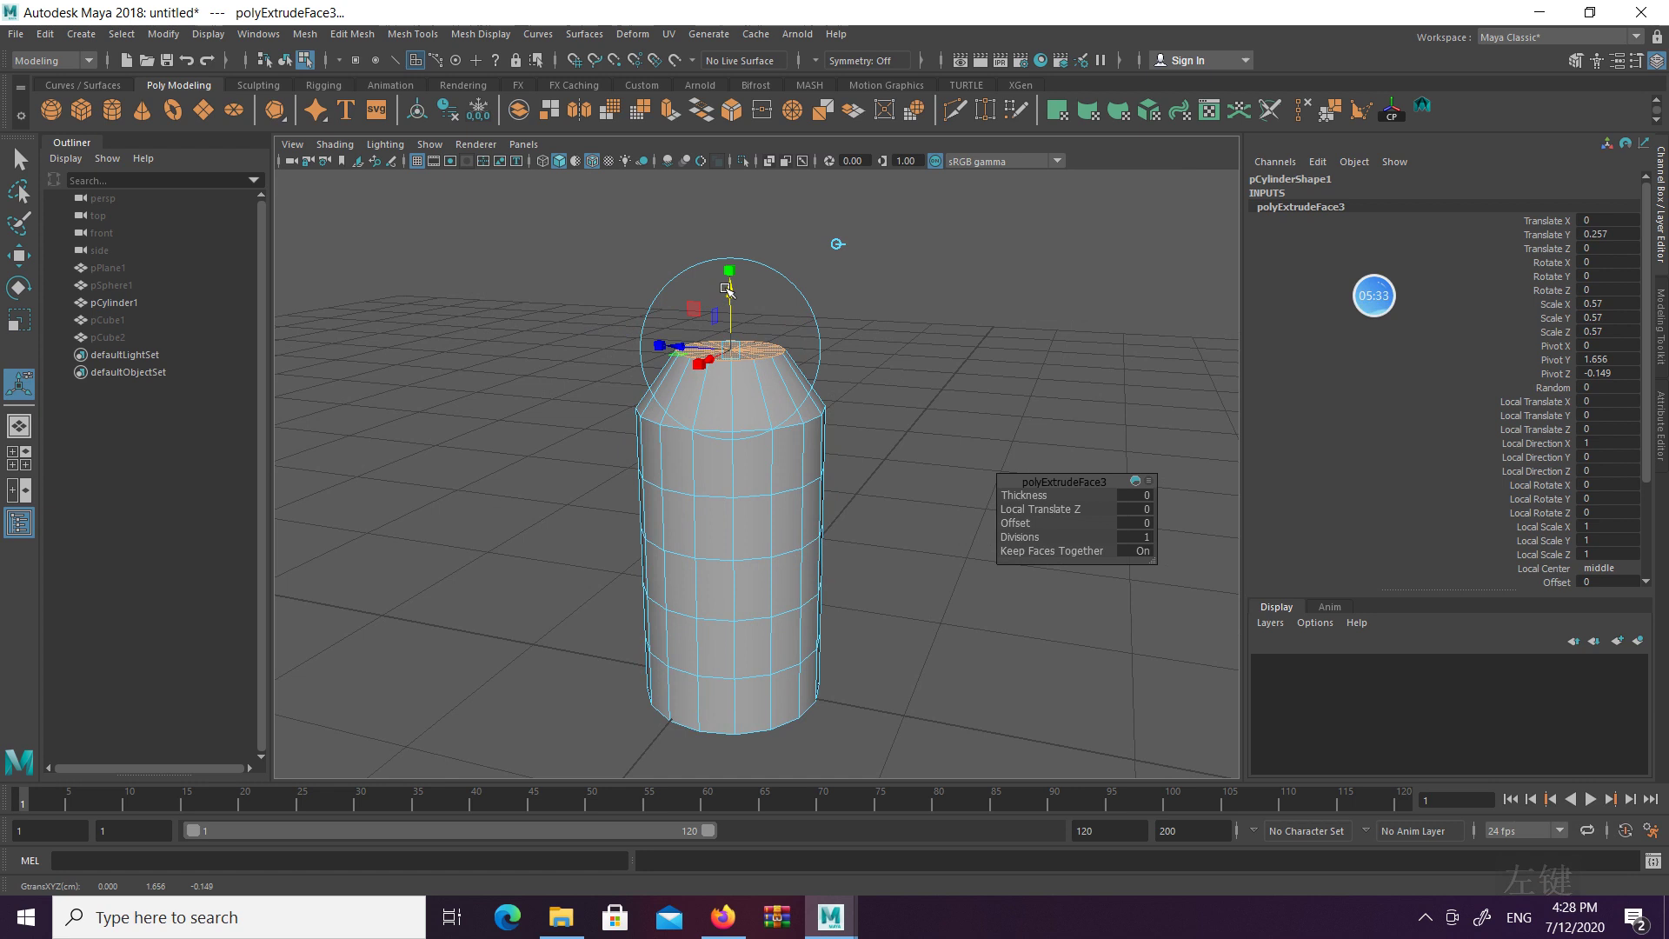
Extrude the top faces again, raising them about 0.026 and scaling them uniformly to about 1.233 to form the cap's lower rim
{"action": "key", "text": "ctrl+e"}
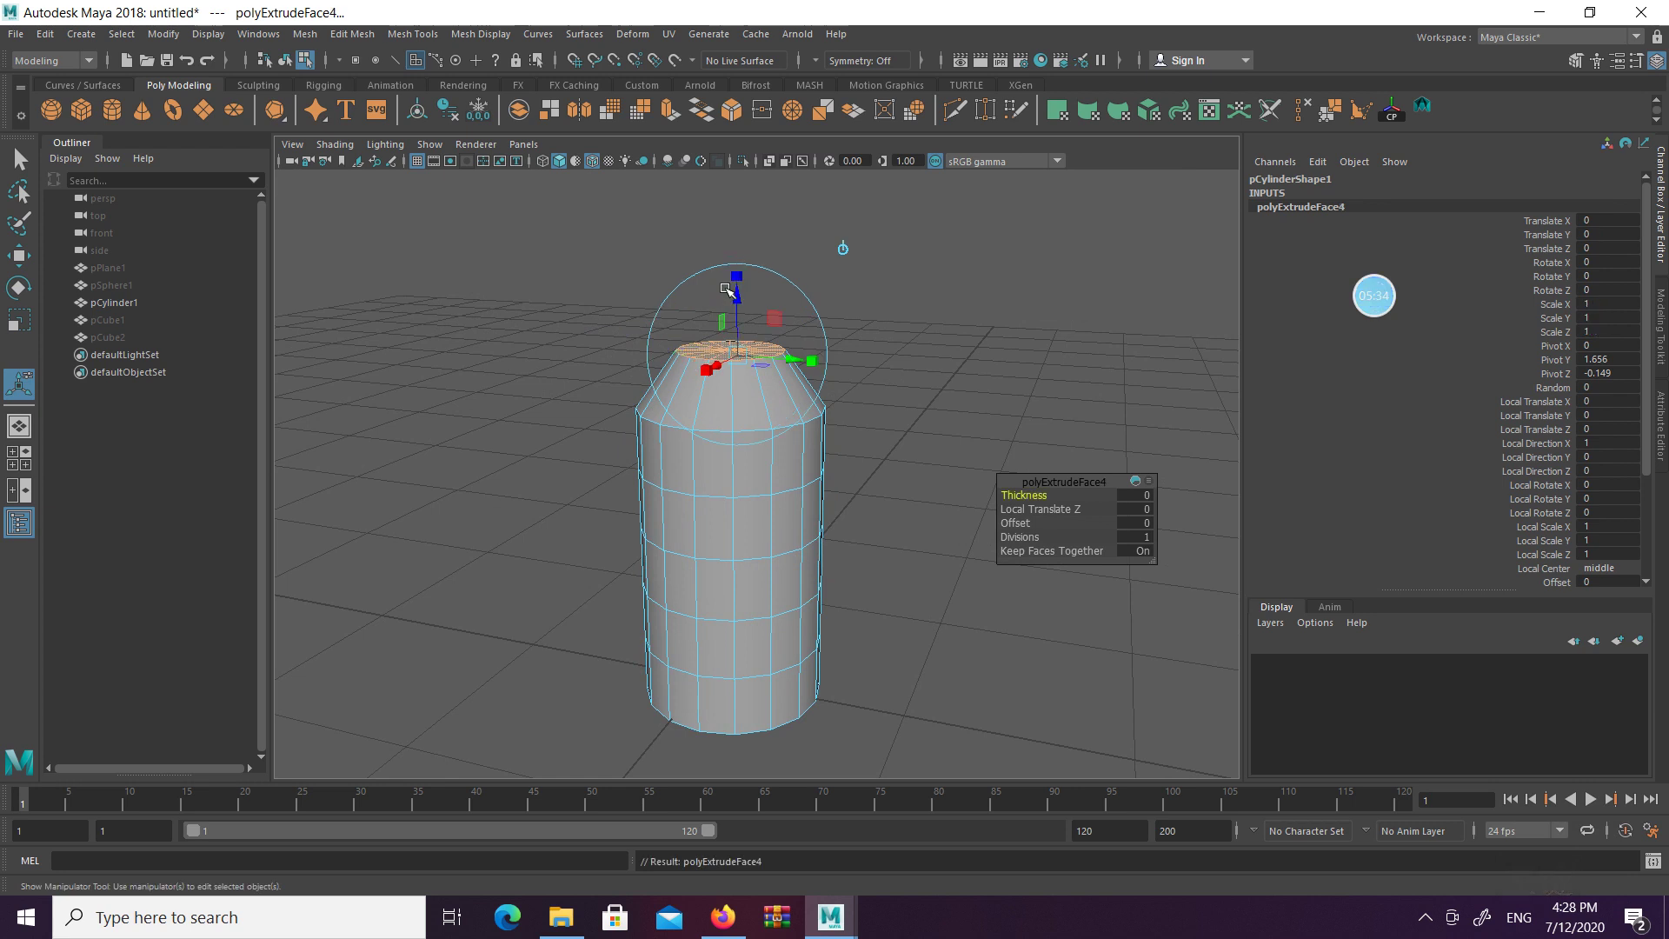
{"action": "left_click", "coordinate": [838, 245]}
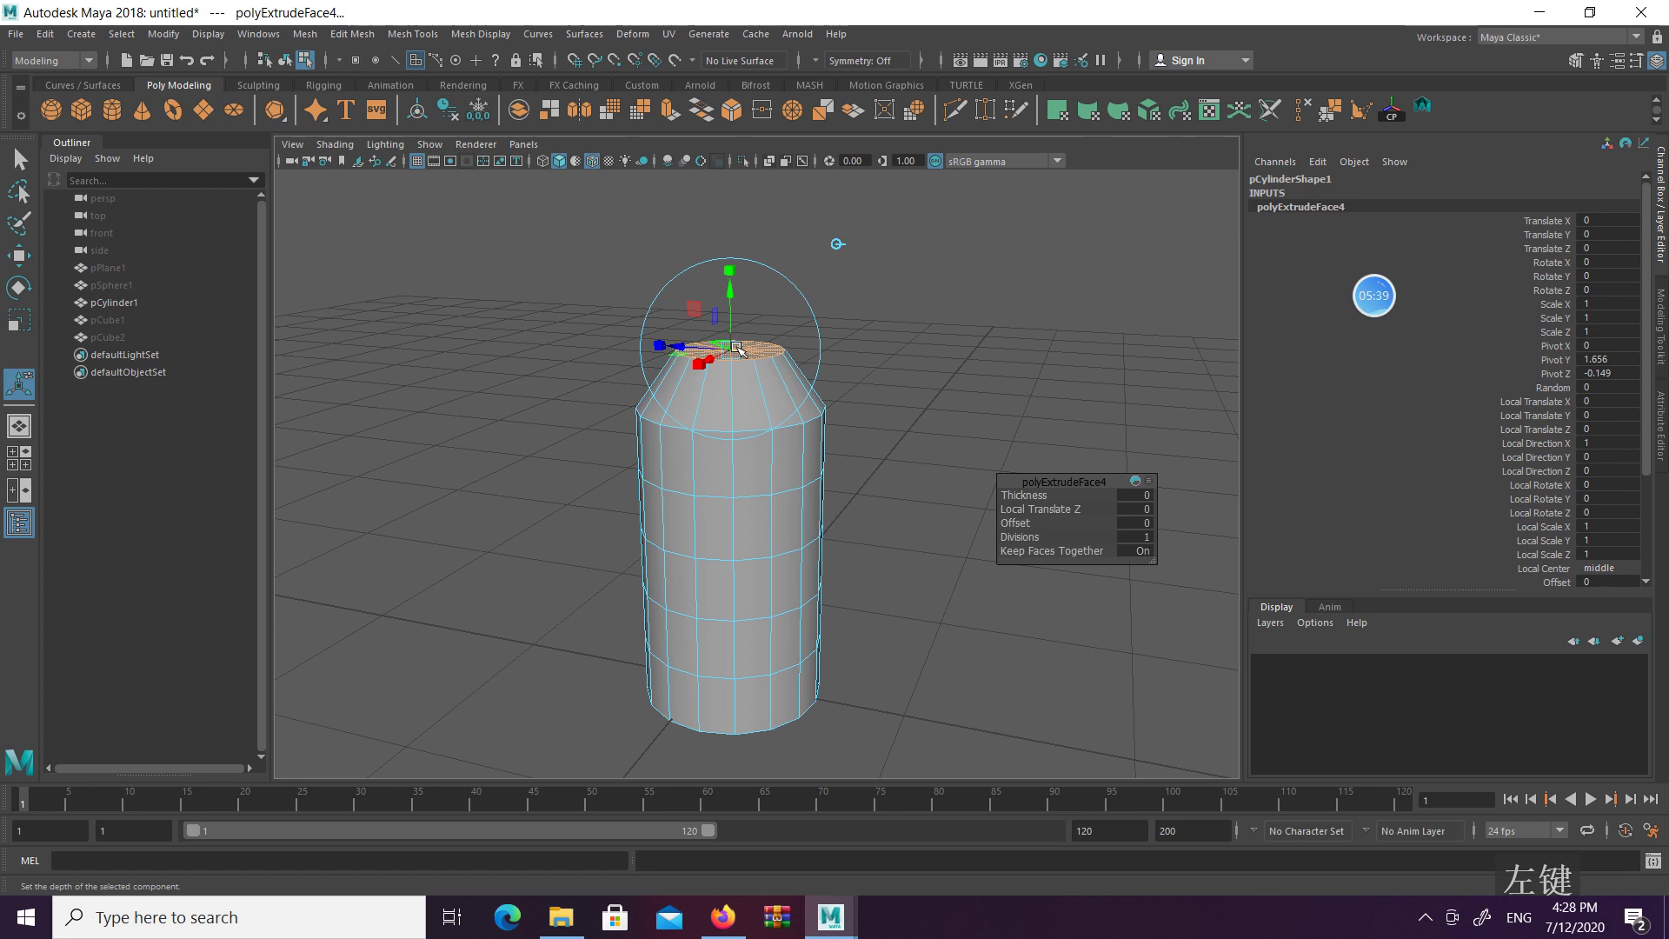
{"action": "left_click_drag", "start_coordinate": [736, 347], "coordinate": [761, 320], "text": "alt"}
{"action": "key", "text": "ctrl+z"}
{"action": "key", "text": "ctrl+z"}
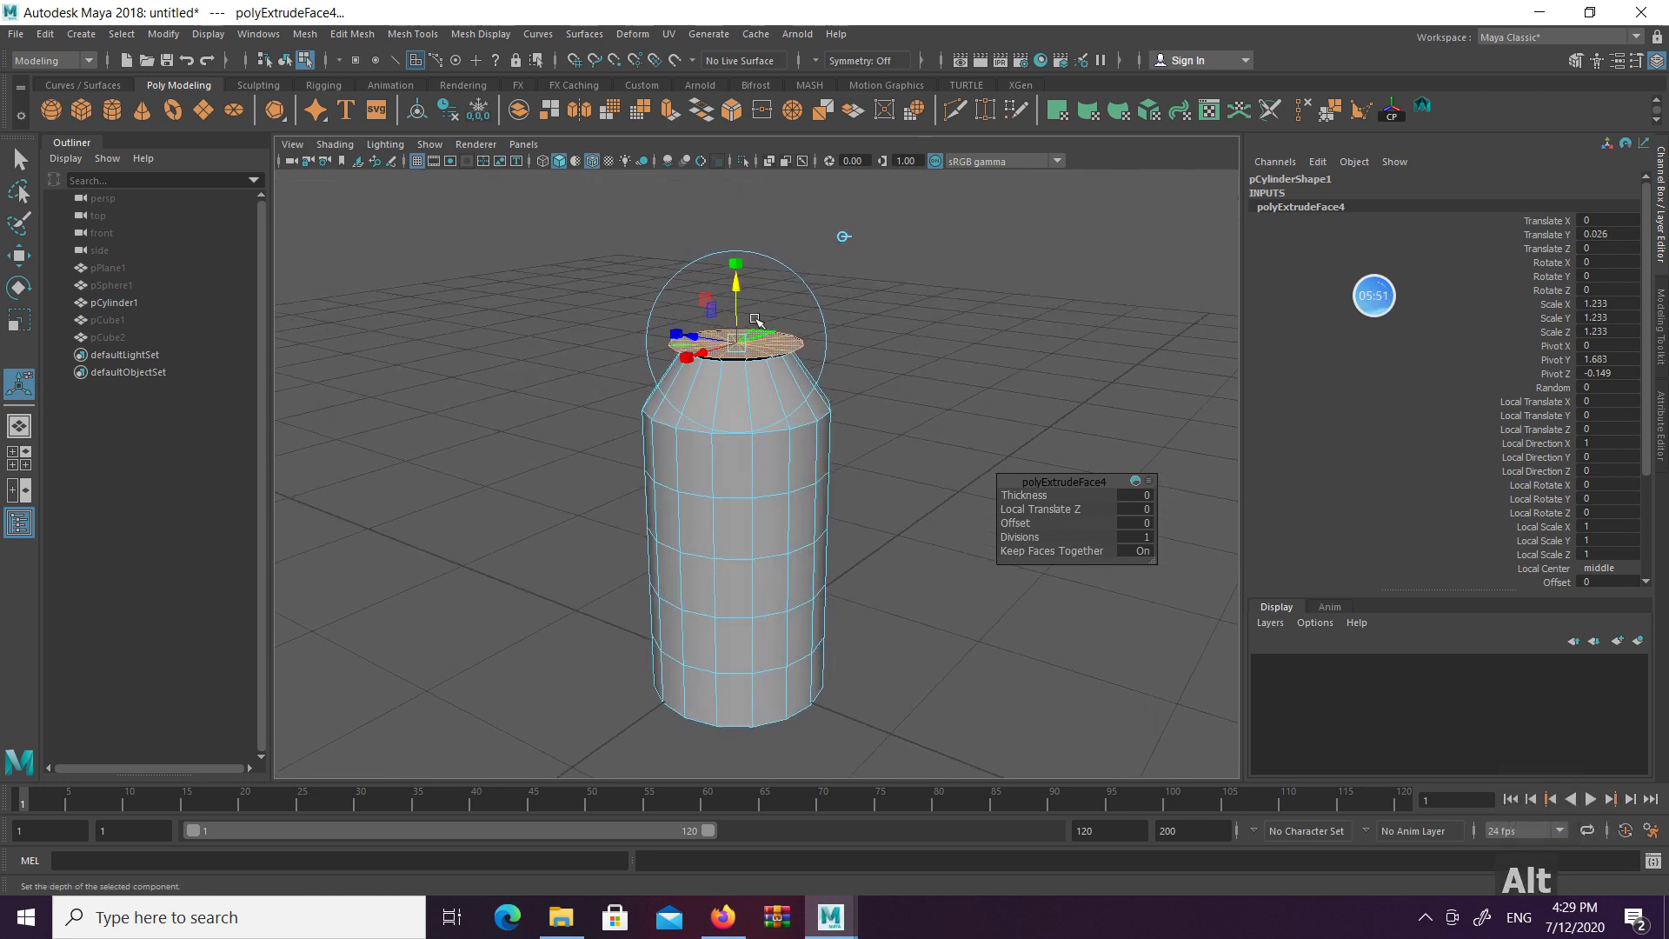
Extrude the widened top faces upward about 0.212 in world space to form the bottle cap
{"action": "key", "text": "ctrl+e"}
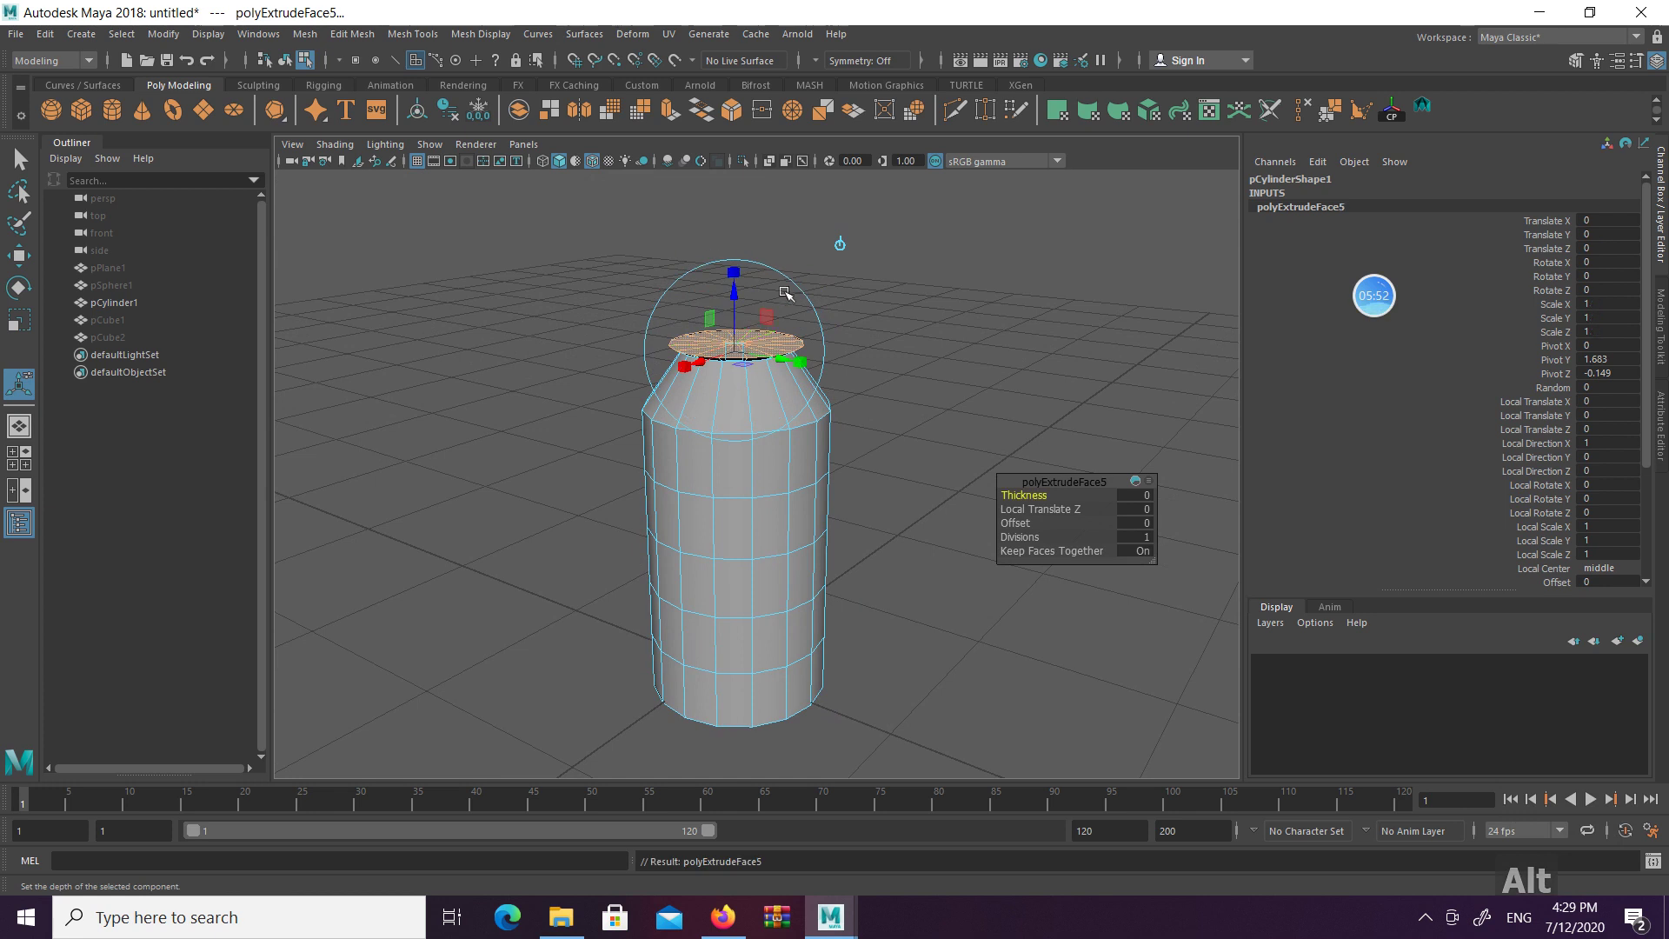
{"action": "left_click", "coordinate": [840, 246]}
{"action": "left_click_drag", "start_coordinate": [736, 291], "coordinate": [736, 244]}
{"action": "left_click_drag", "start_coordinate": [775, 439], "coordinate": [774, 409], "text": "alt"}
{"action": "mouse_move", "coordinate": [770, 484]}
{"action": "middle_mouse_down", "text": "alt"}
{"action": "mouse_move", "coordinate": [767, 392]}
{"action": "mouse_move", "coordinate": [766, 476]}
{"action": "middle_mouse_up", "text": "alt"}
Select the edge loop halfway up the body and scale it inward to form a waist
{"action": "key", "text": "q"}
{"action": "right_click_drag", "start_coordinate": [756, 421], "coordinate": [754, 370]}
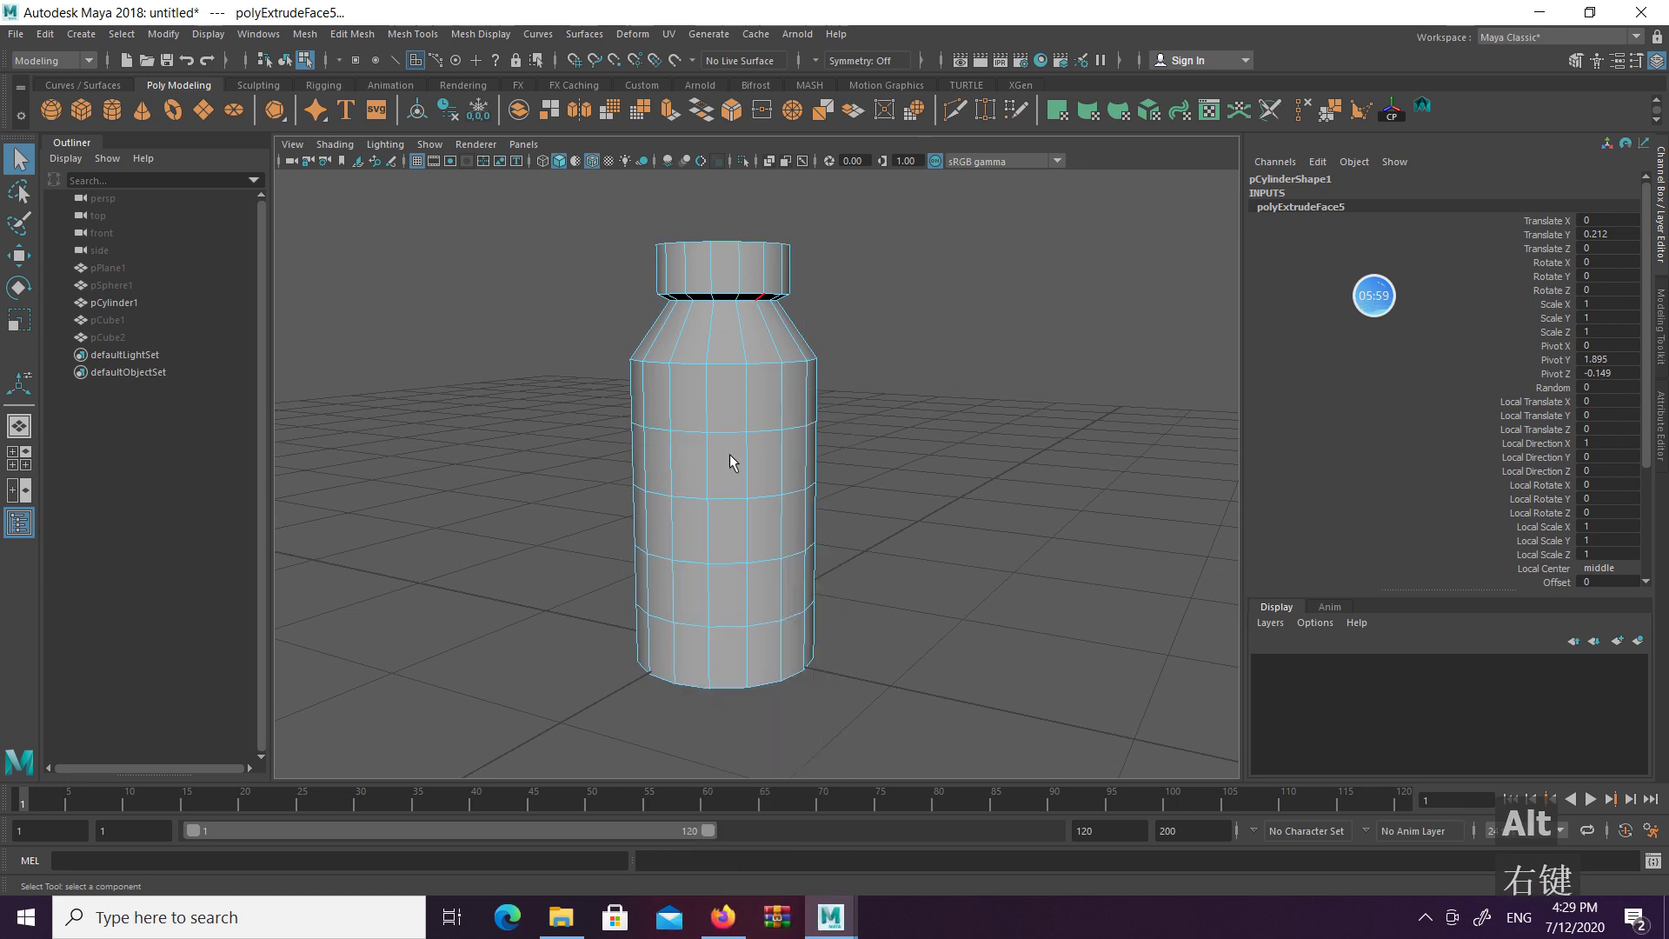
{"action": "left_click", "coordinate": [730, 499]}
{"action": "double_click", "coordinate": [730, 498]}
{"action": "key", "text": "r"}
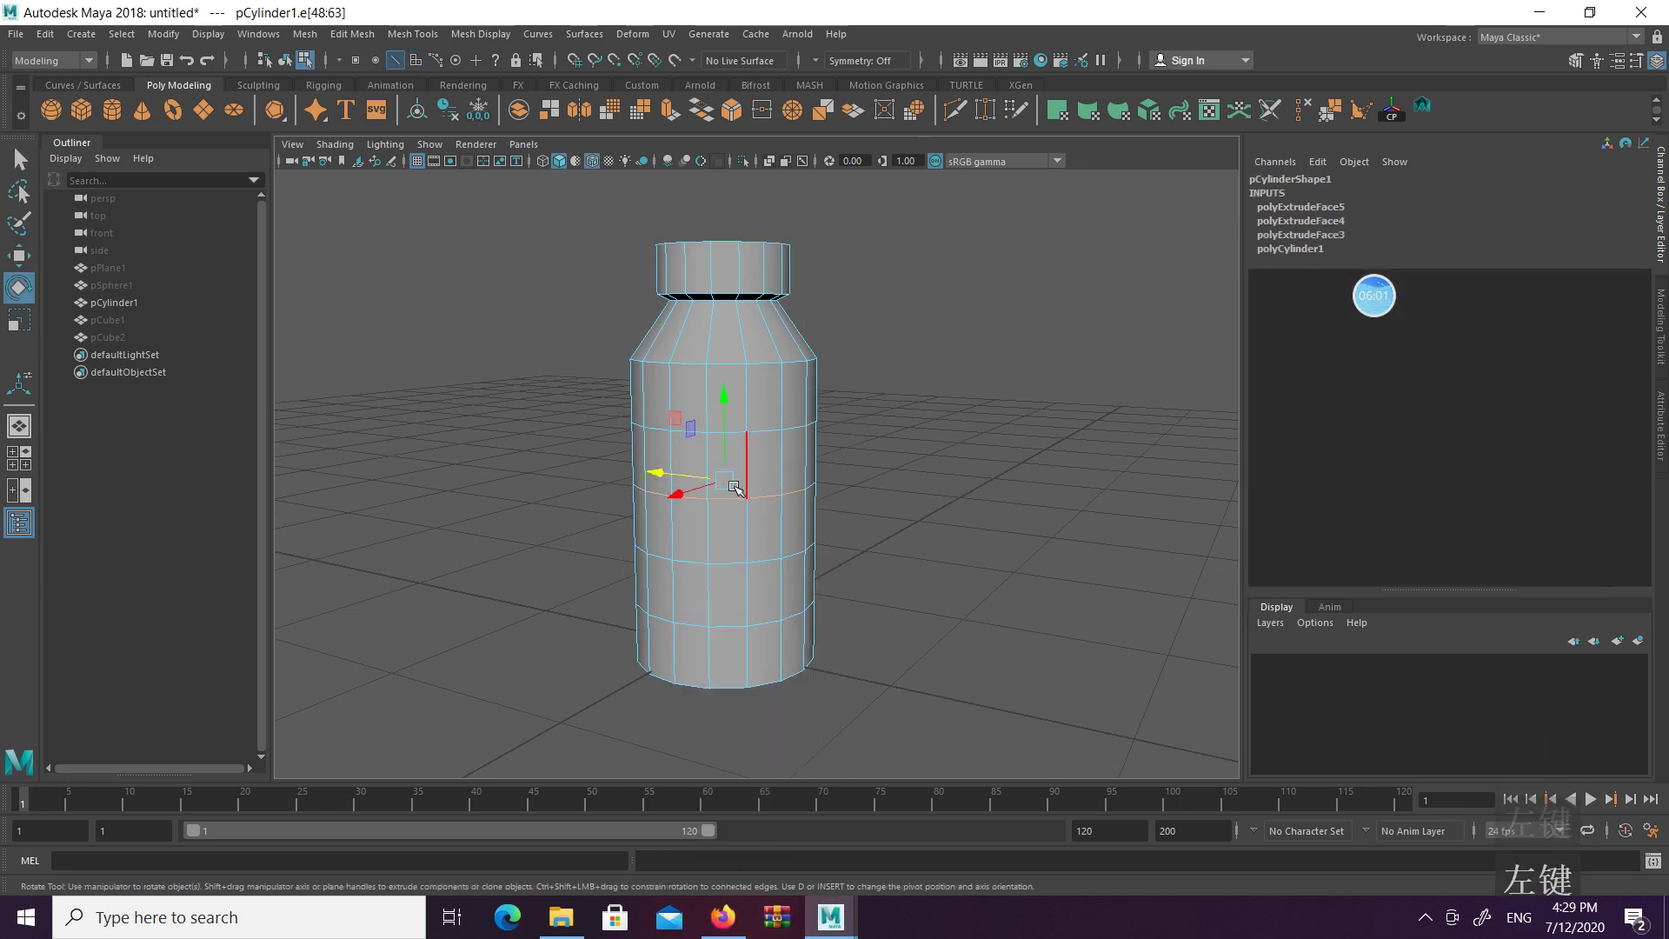
{"action": "left_click_drag", "start_coordinate": [730, 479], "coordinate": [714, 483]}
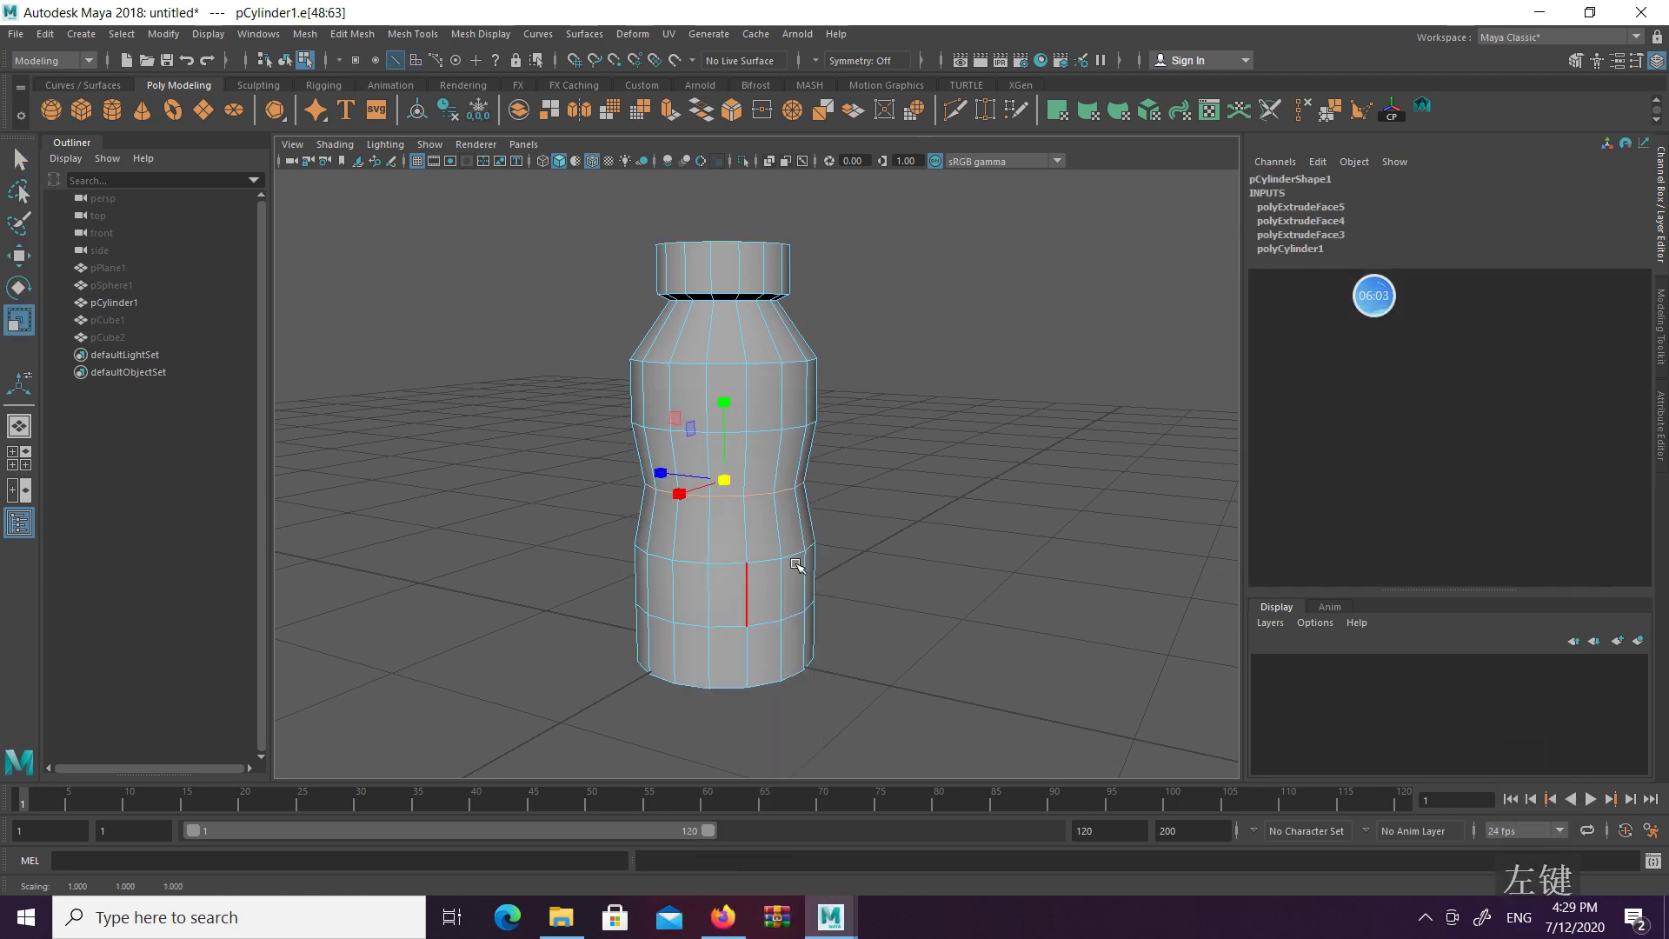
Select all the triangular faces on the underside of the bottle in face mode
{"action": "middle_click_drag", "start_coordinate": [807, 528], "coordinate": [807, 404], "text": "alt"}
{"action": "left_click_drag", "start_coordinate": [774, 495], "coordinate": [744, 433], "text": "alt"}
{"action": "middle_click_drag", "start_coordinate": [748, 564], "coordinate": [773, 511], "text": "alt"}
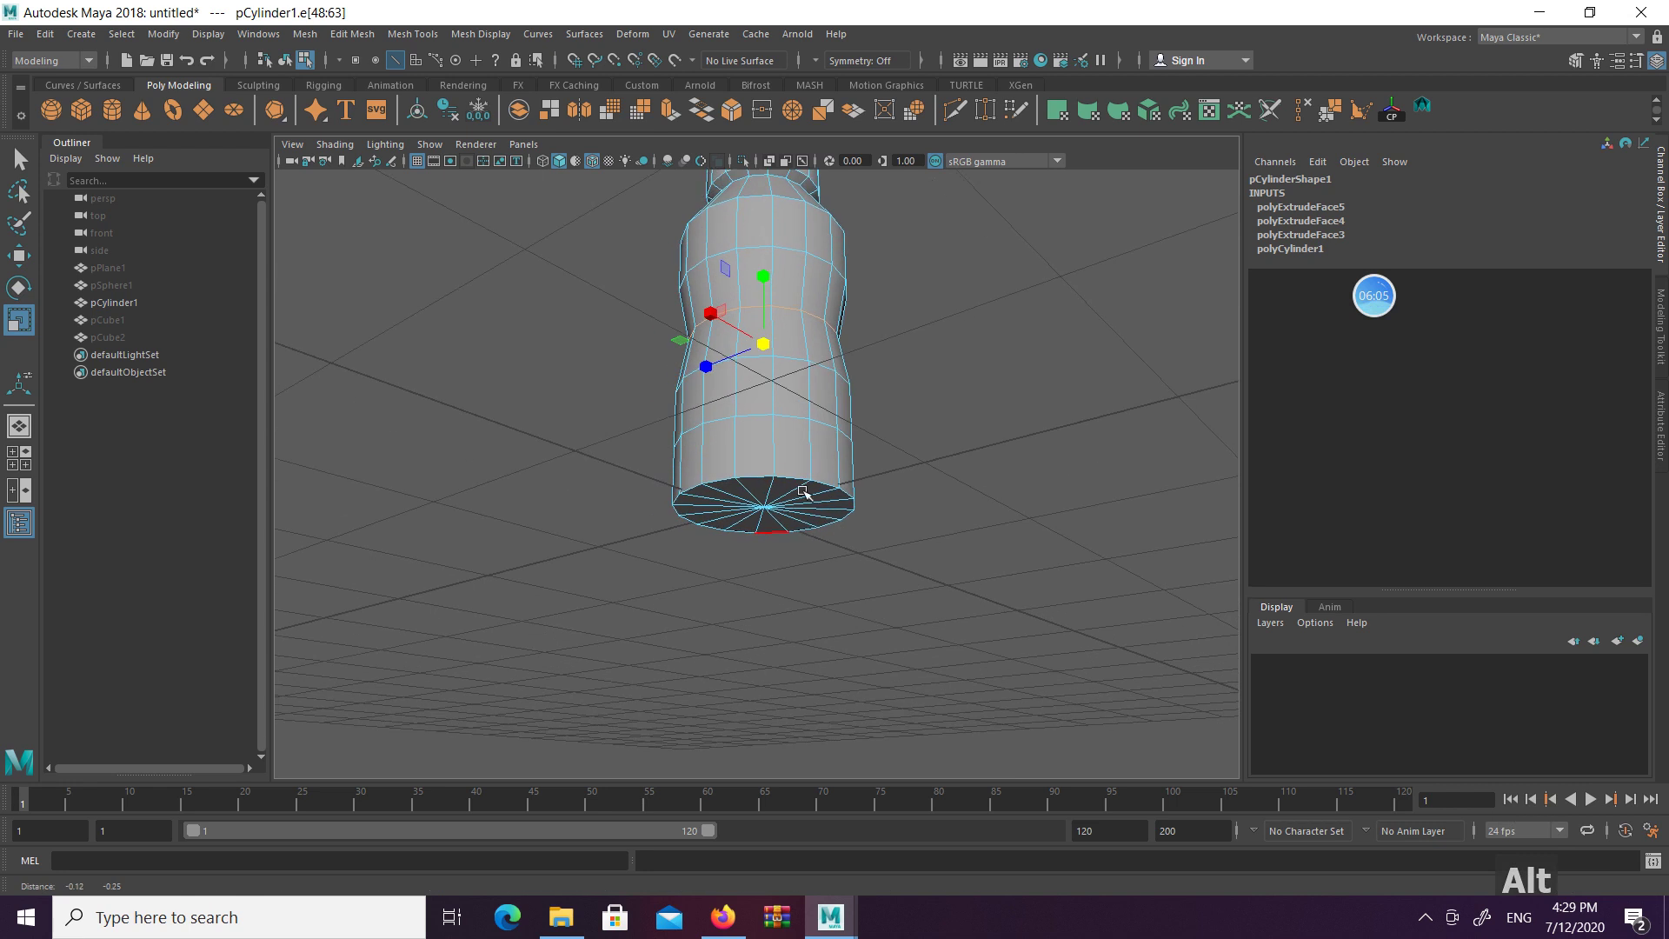
{"action": "left_click_drag", "start_coordinate": [802, 492], "coordinate": [774, 518], "text": "alt"}
{"action": "right_click_drag", "start_coordinate": [775, 501], "coordinate": [675, 424]}
{"action": "left_click", "coordinate": [765, 506]}
{"action": "left_click_drag", "start_coordinate": [816, 521], "coordinate": [823, 494], "text": "alt"}
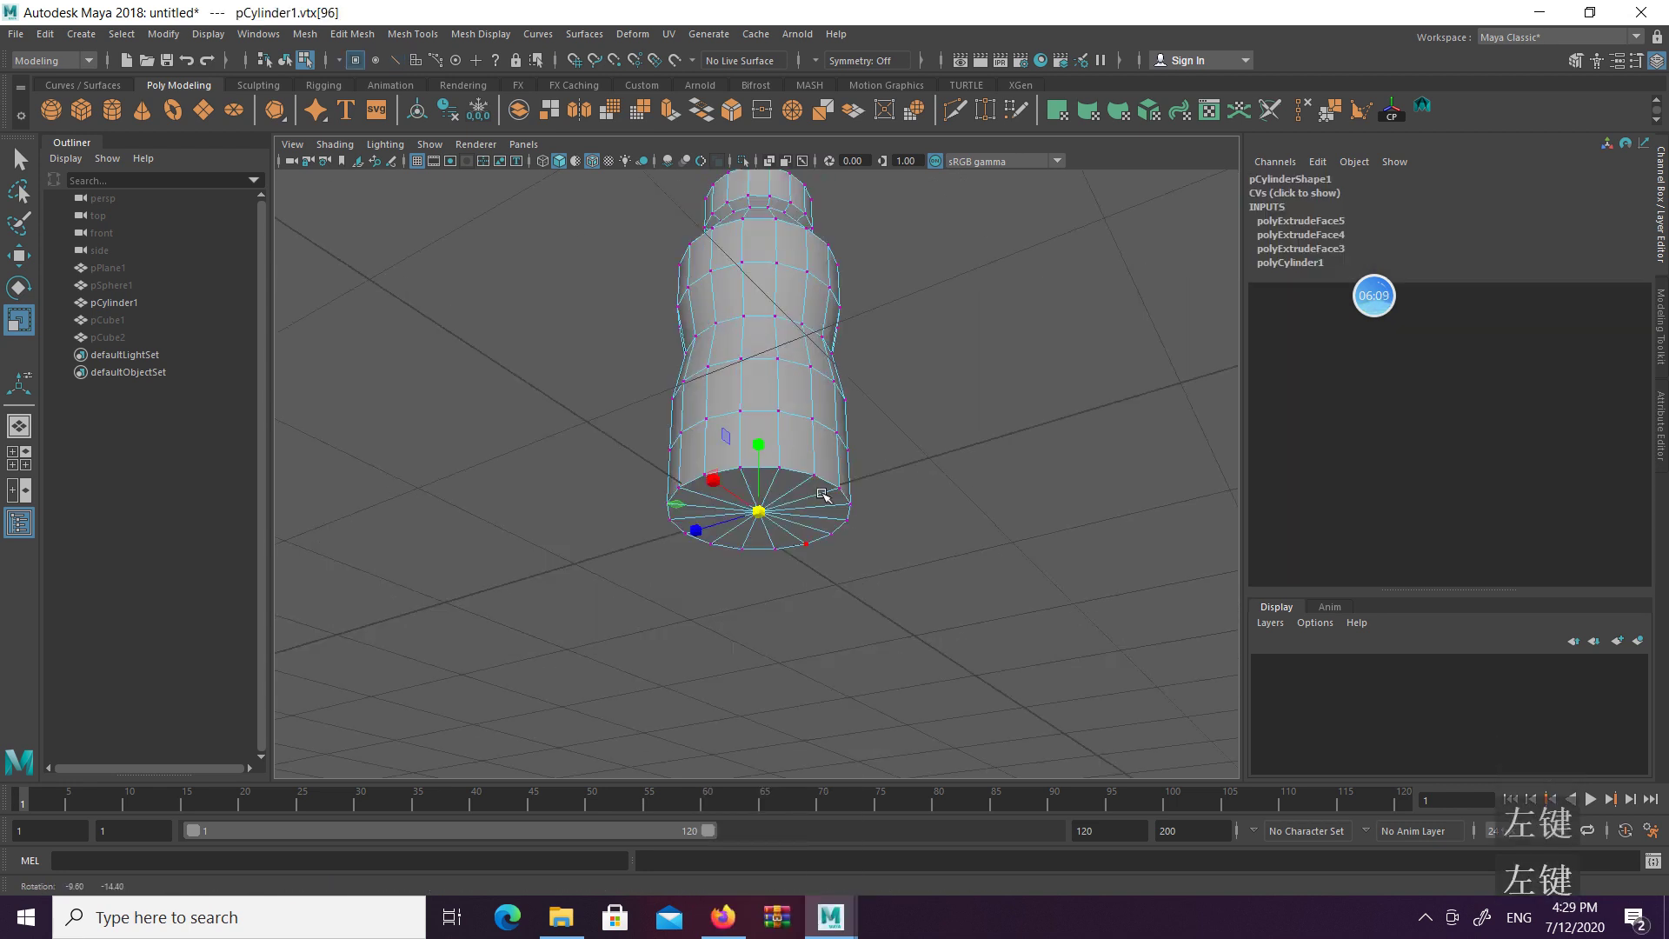
{"action": "key", "text": "q"}
{"action": "right_click_drag", "start_coordinate": [774, 511], "coordinate": [774, 472]}
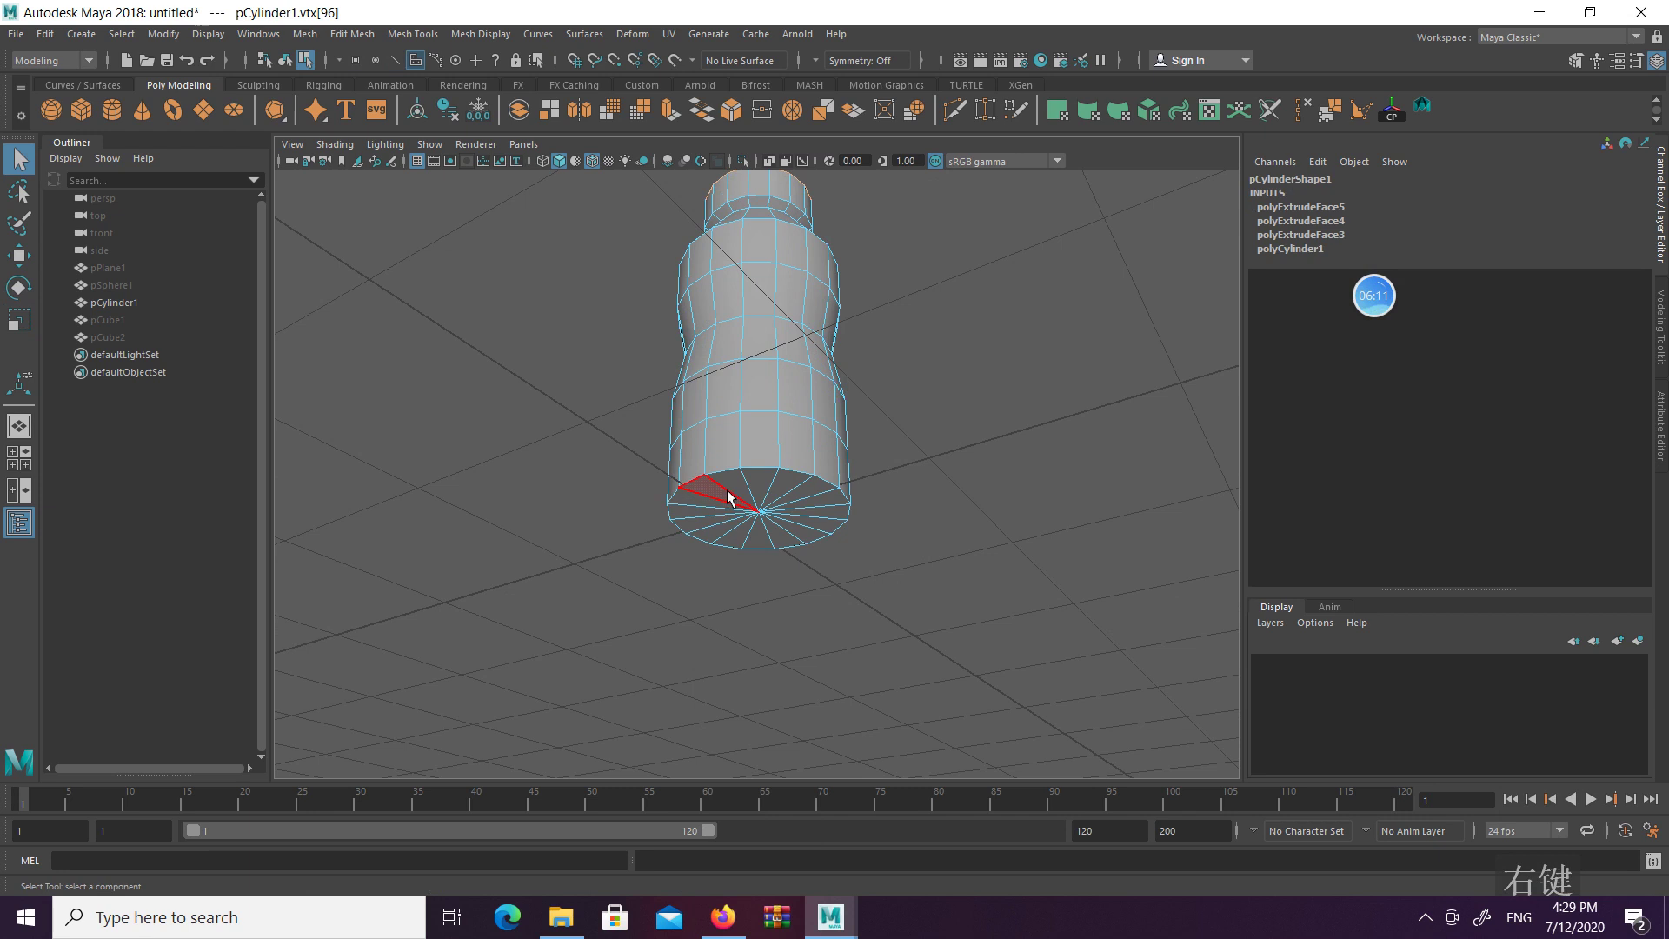
{"action": "left_click_drag", "start_coordinate": [727, 492], "coordinate": [807, 541]}
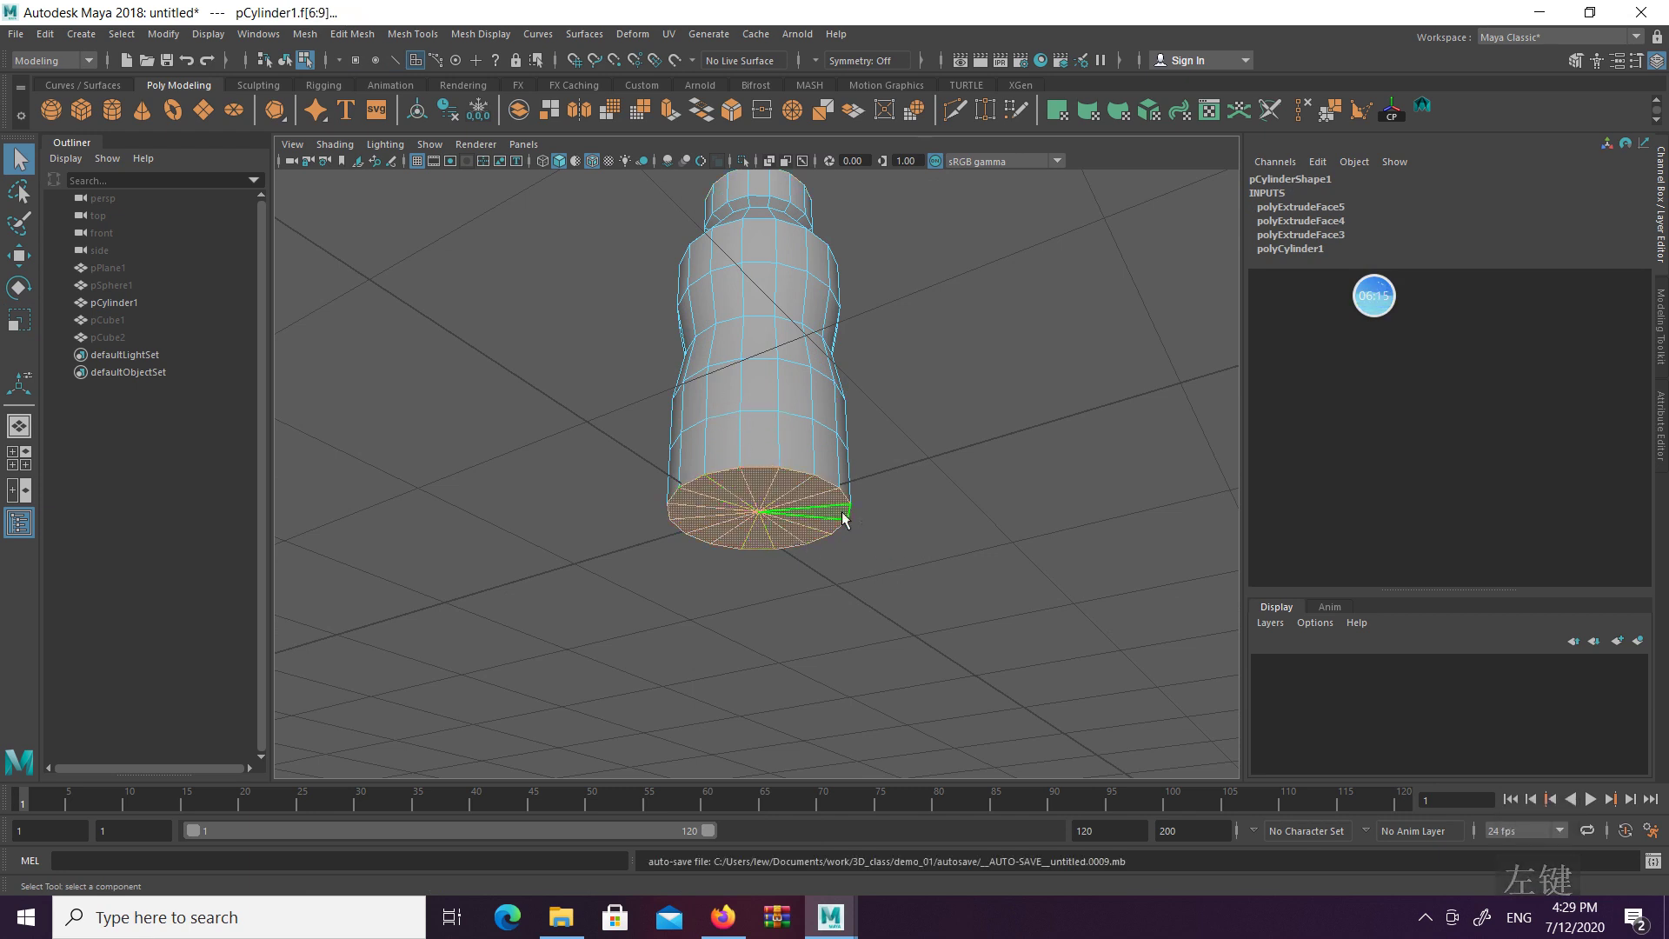
Switch to wireframe display and deselect the stray side faces, keeping only the bottom cap selected
{"action": "key", "text": "4"}
{"action": "left_click_drag", "start_coordinate": [863, 521], "coordinate": [828, 567], "text": "alt"}
{"action": "left_click_drag", "start_coordinate": [571, 308], "coordinate": [834, 385], "text": "ctrl"}
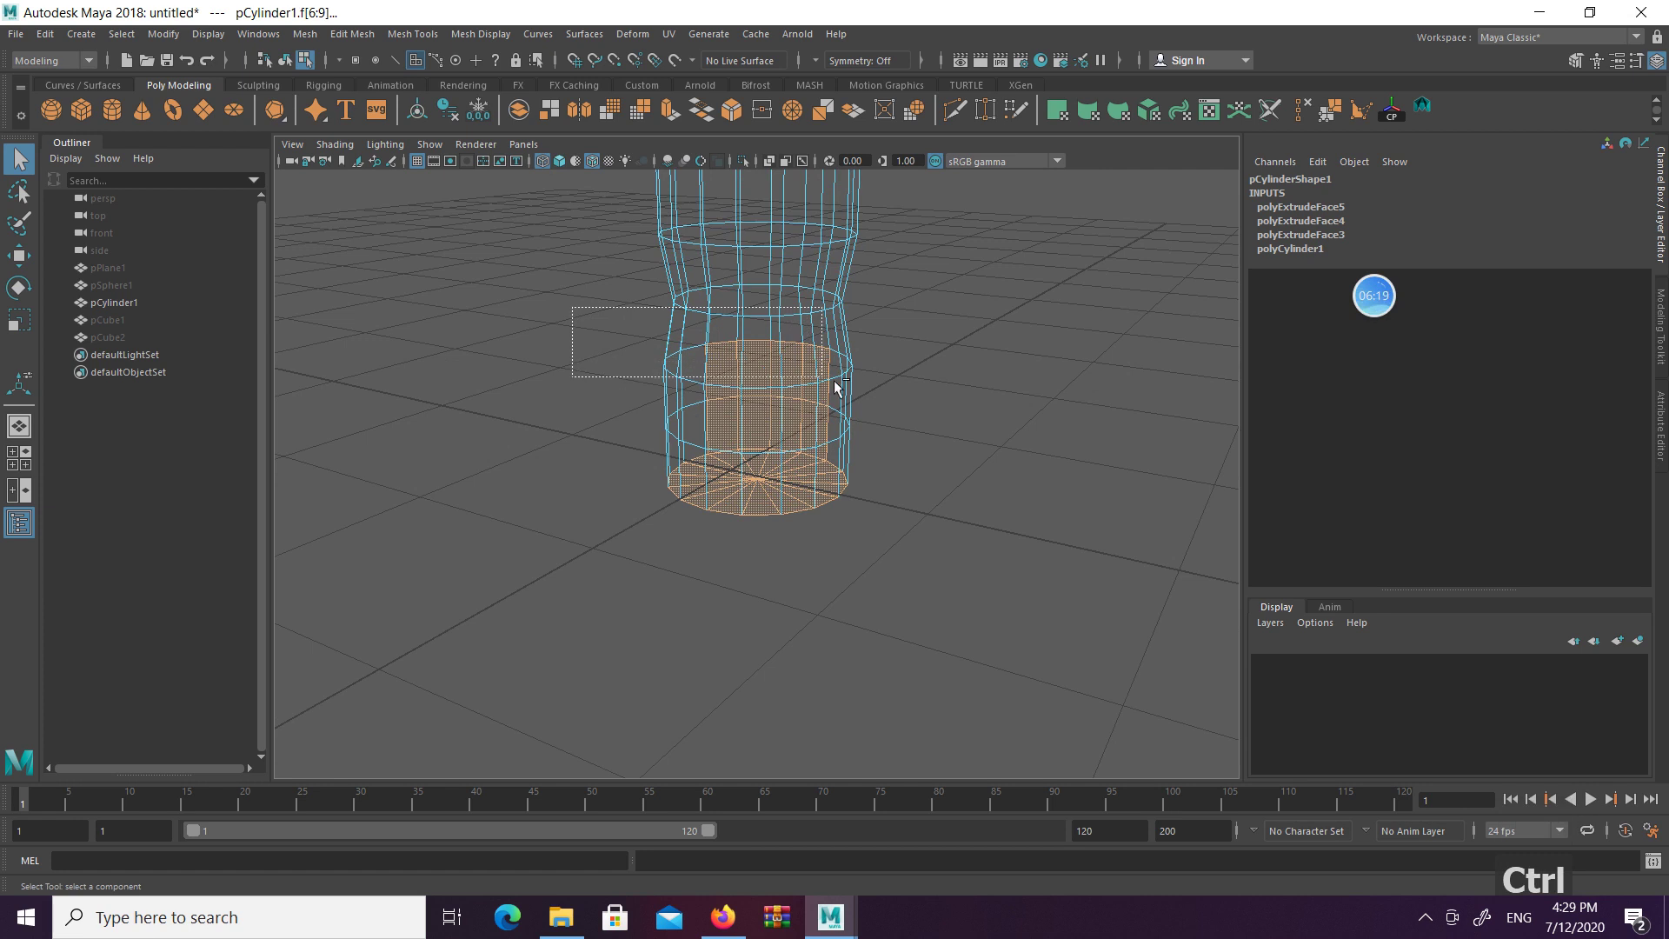
{"action": "left_click_drag", "start_coordinate": [931, 436], "coordinate": [844, 211], "text": "ctrl"}
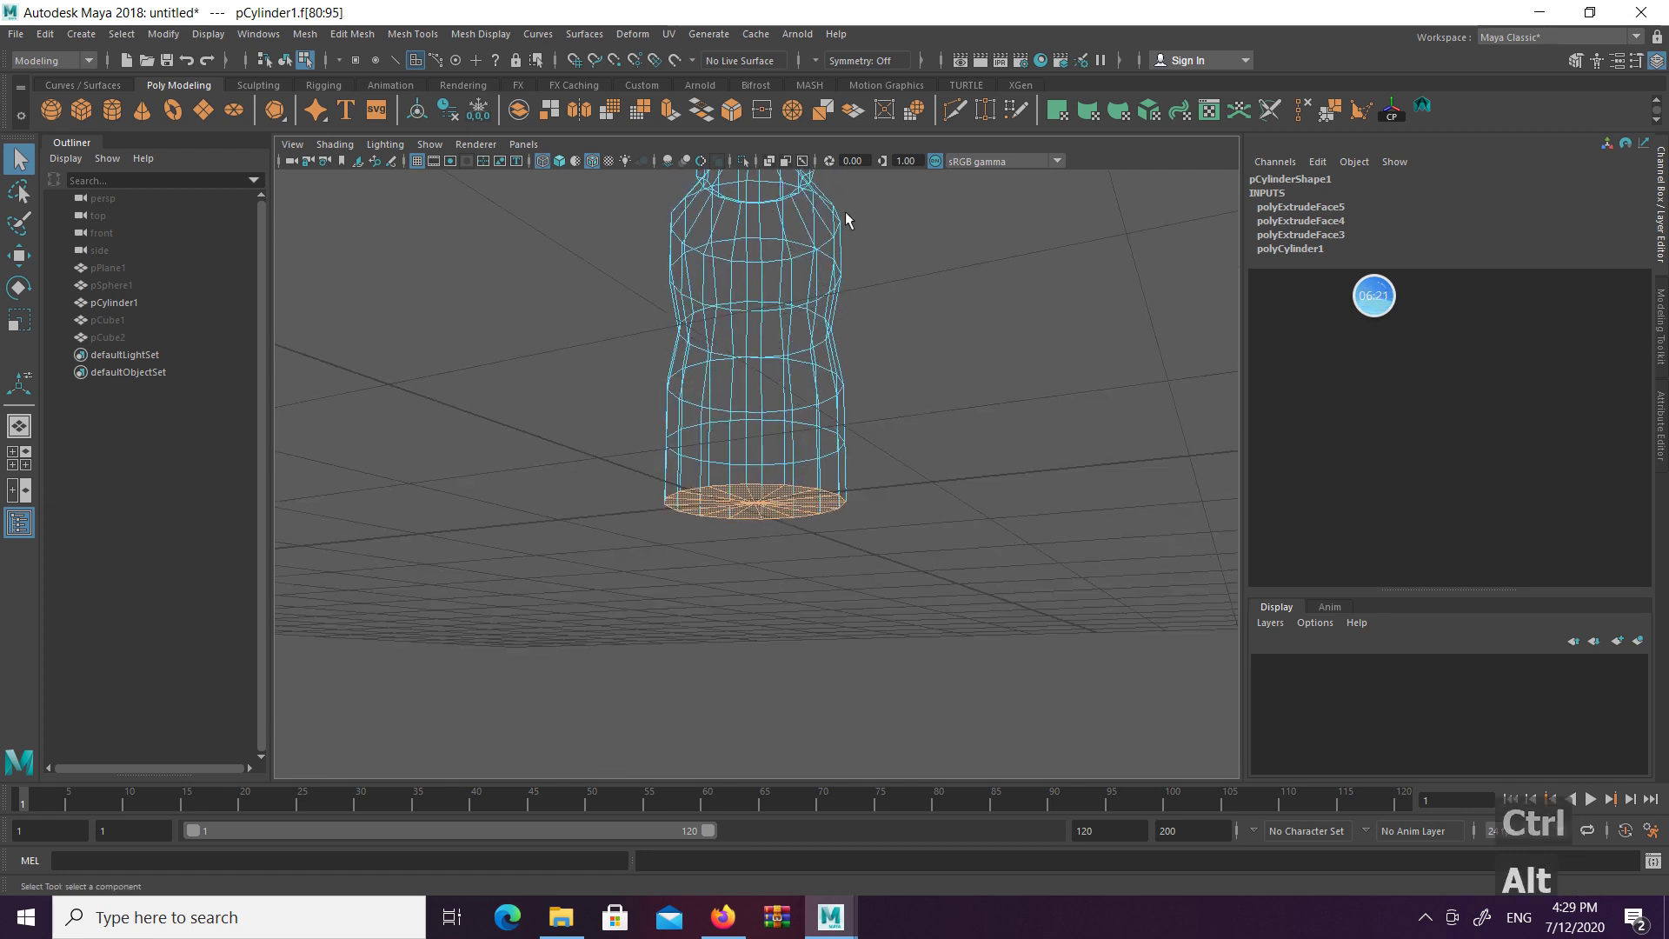
Return to shaded display and extrude the bottom cap downward about 0.126 in world space
{"action": "left_click", "coordinate": [669, 113]}
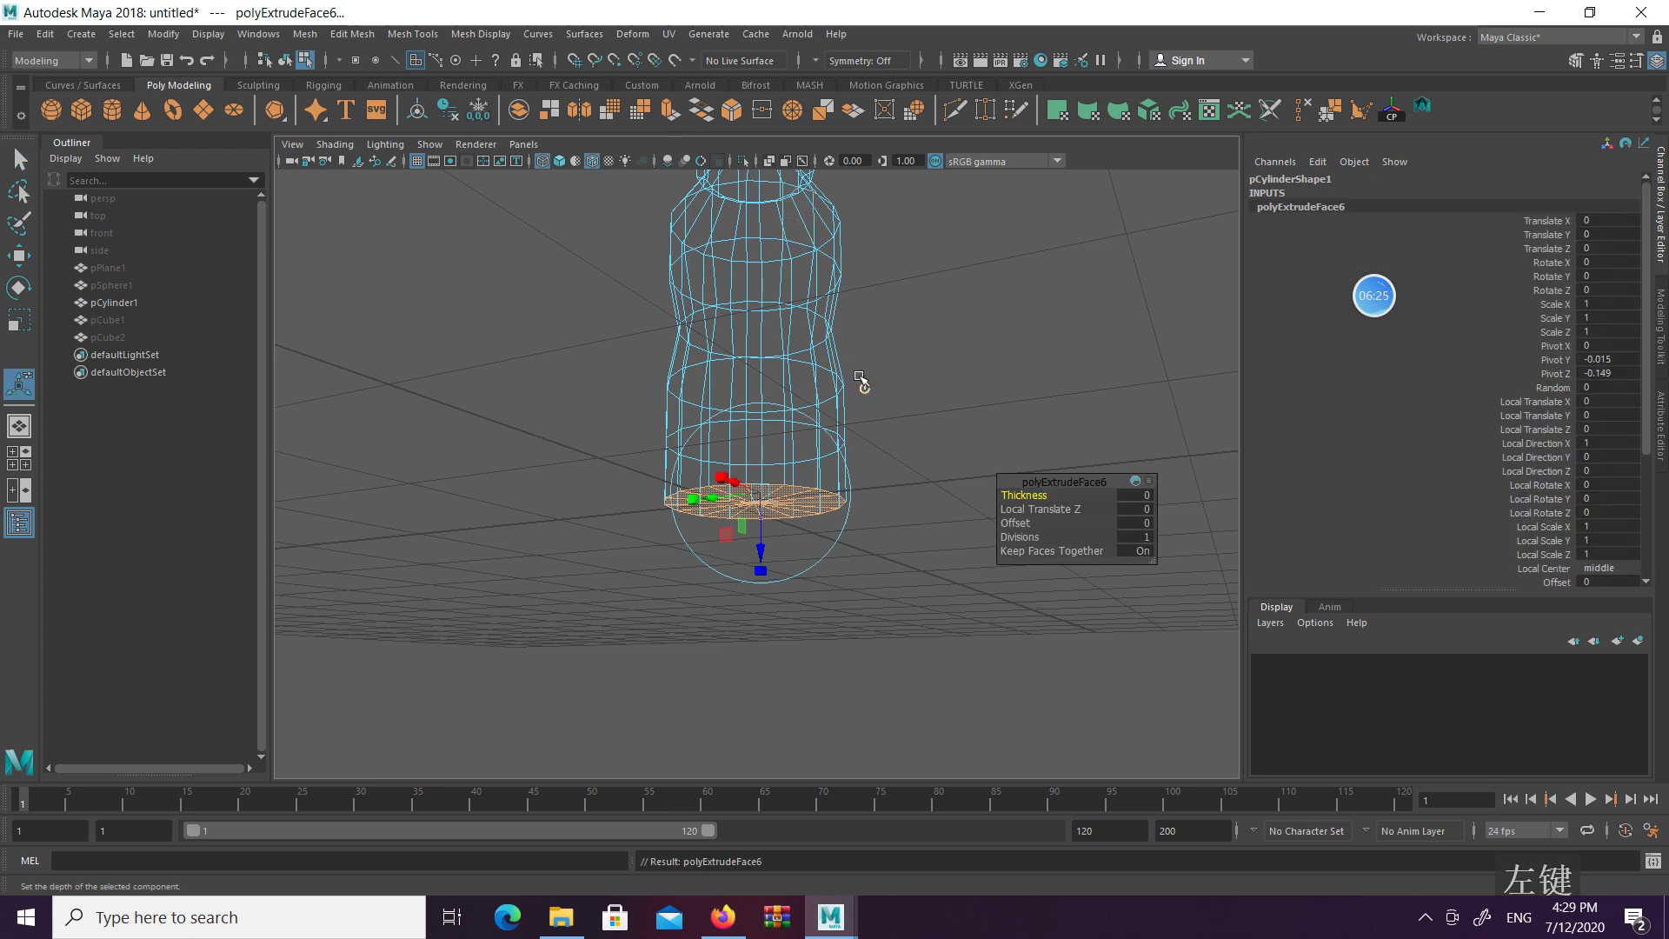
{"action": "key", "text": "5"}
{"action": "left_click", "coordinate": [864, 387]}
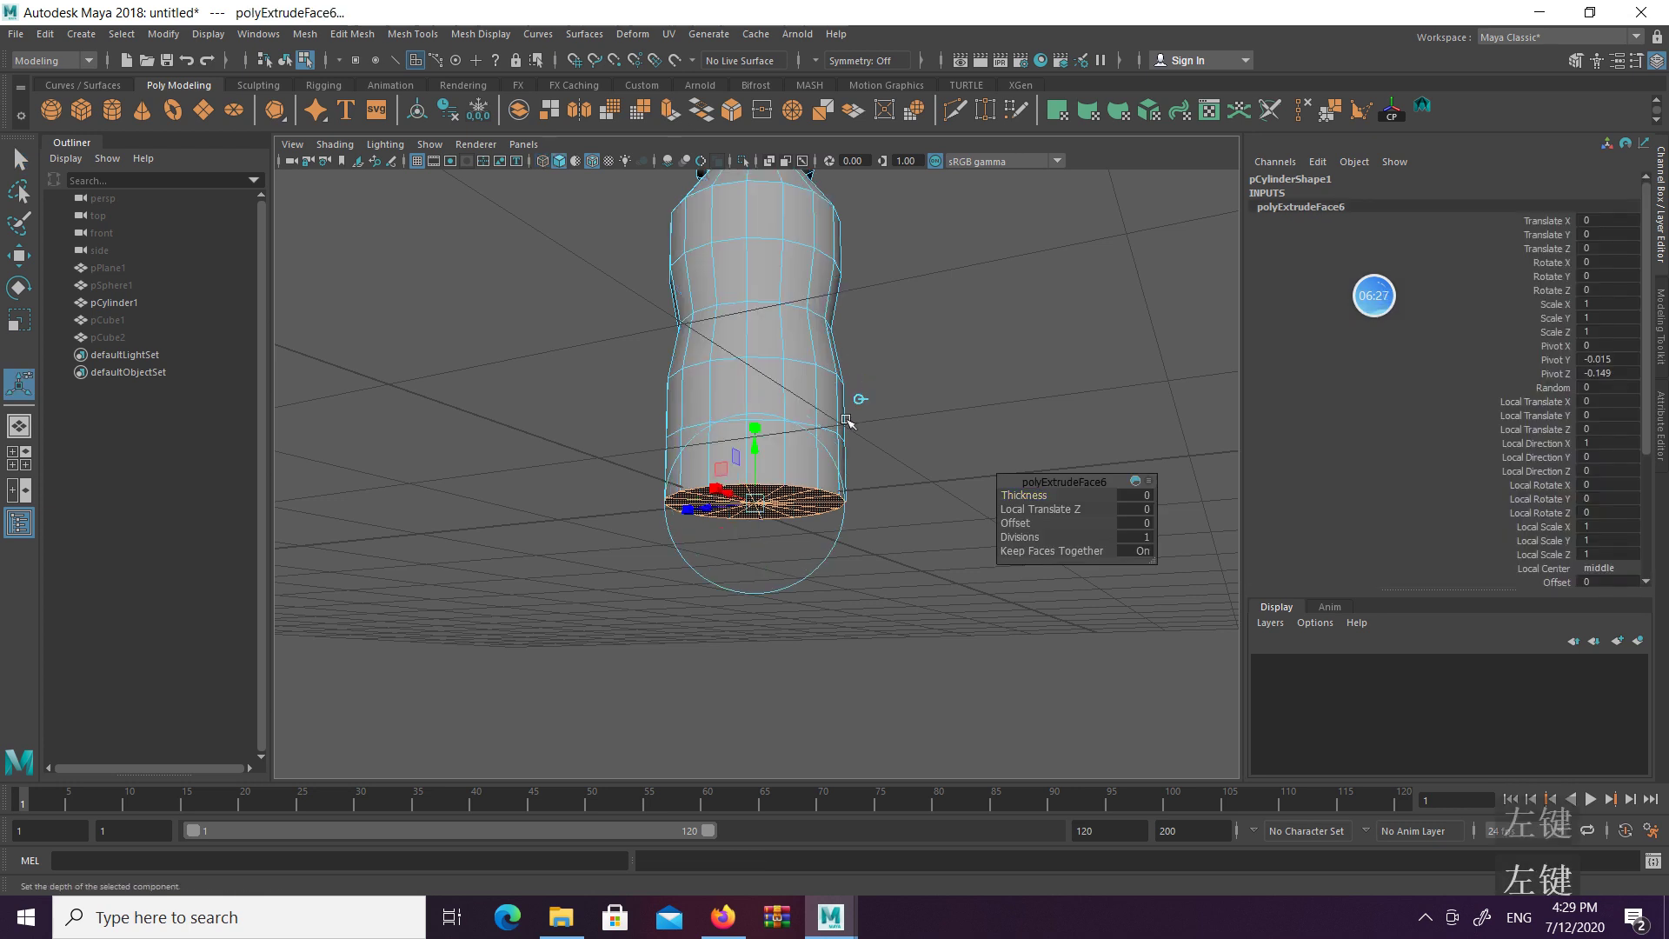
{"action": "left_click_drag", "start_coordinate": [755, 445], "coordinate": [716, 481]}
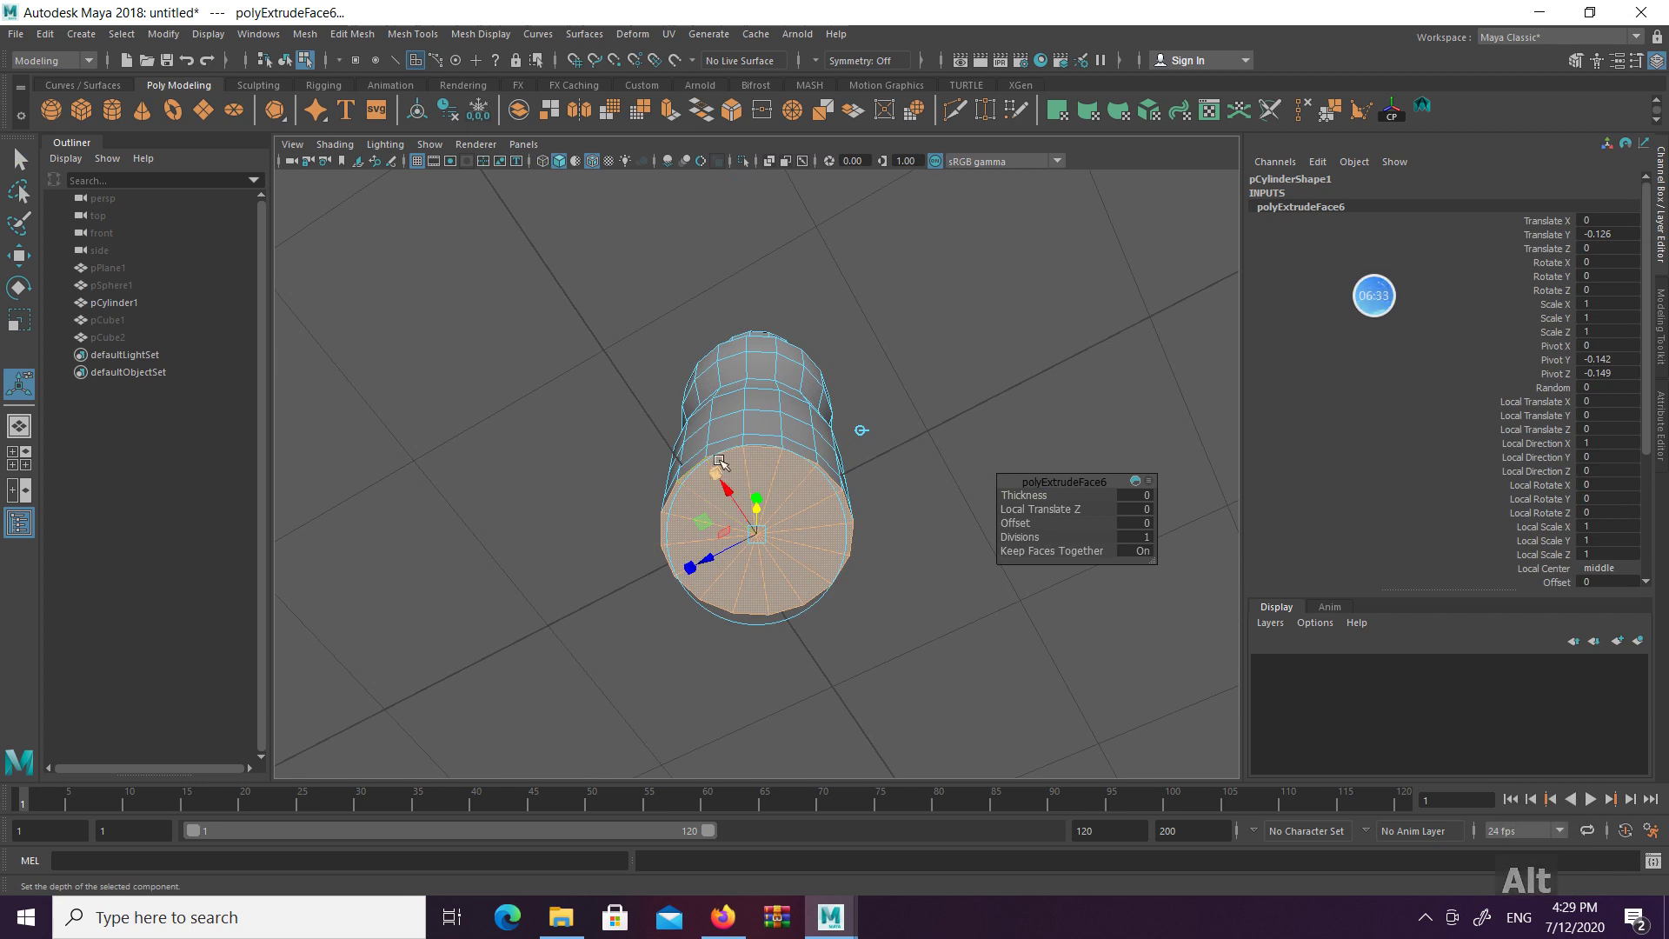
{"action": "left_click_drag", "start_coordinate": [718, 472], "coordinate": [721, 482]}
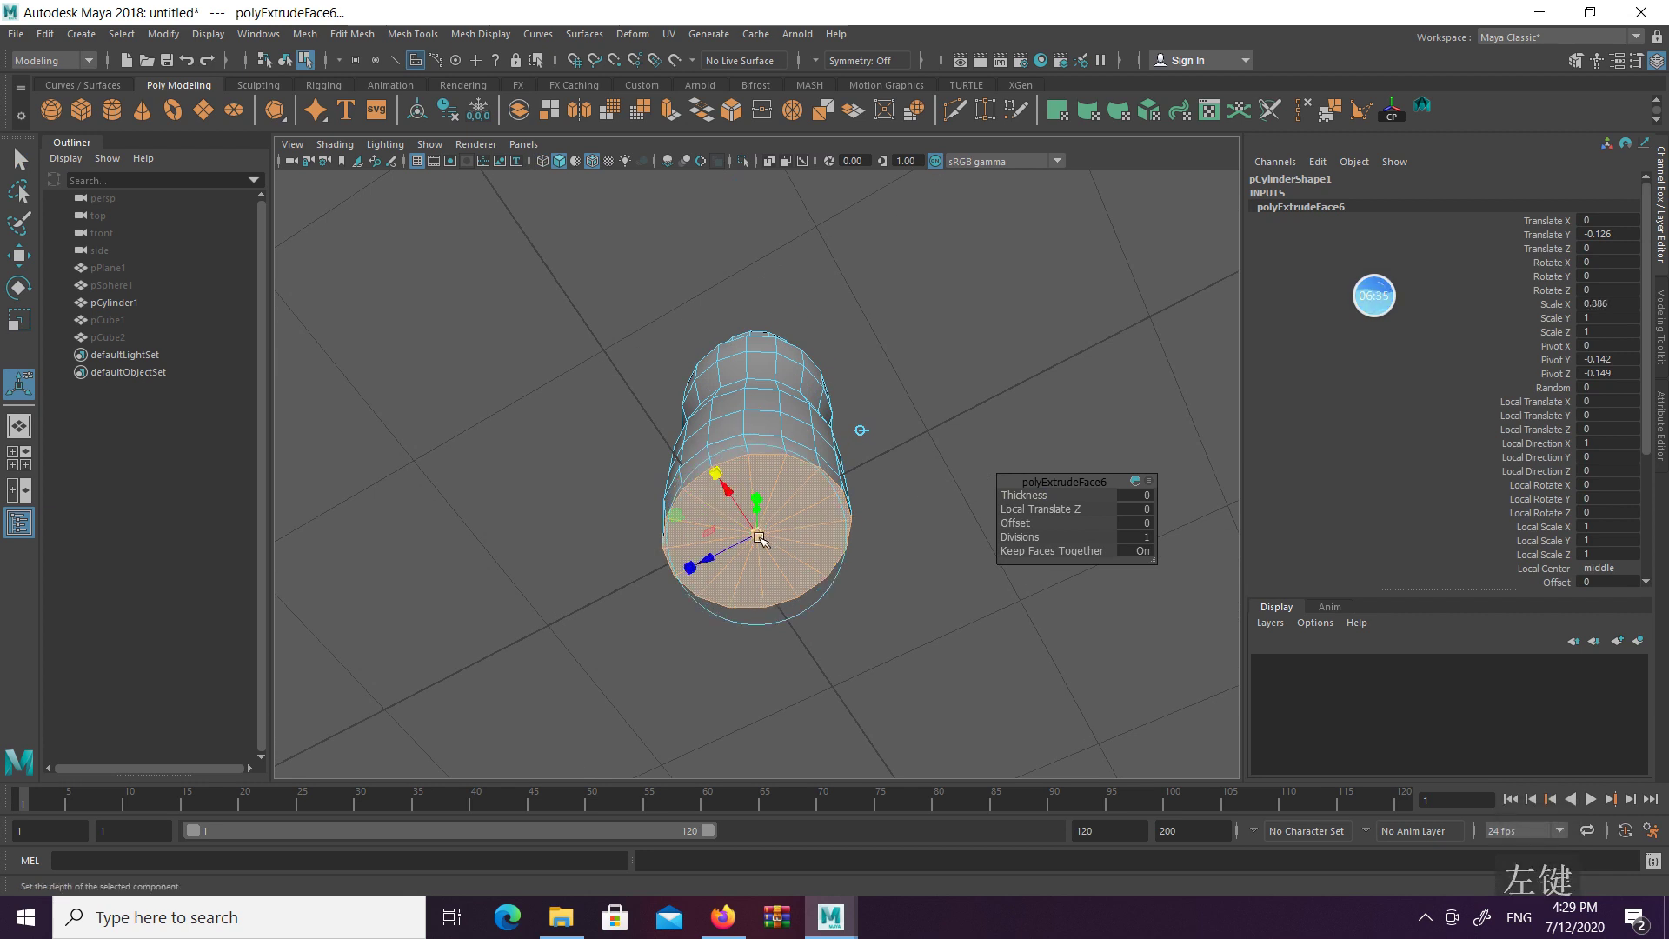
{"action": "key", "text": "z"}
{"action": "left_click_drag", "start_coordinate": [716, 473], "coordinate": [728, 491]}
{"action": "left_click_drag", "start_coordinate": [694, 565], "coordinate": [696, 565]}
{"action": "key", "text": "z"}
{"action": "key", "text": "ctrl+z"}
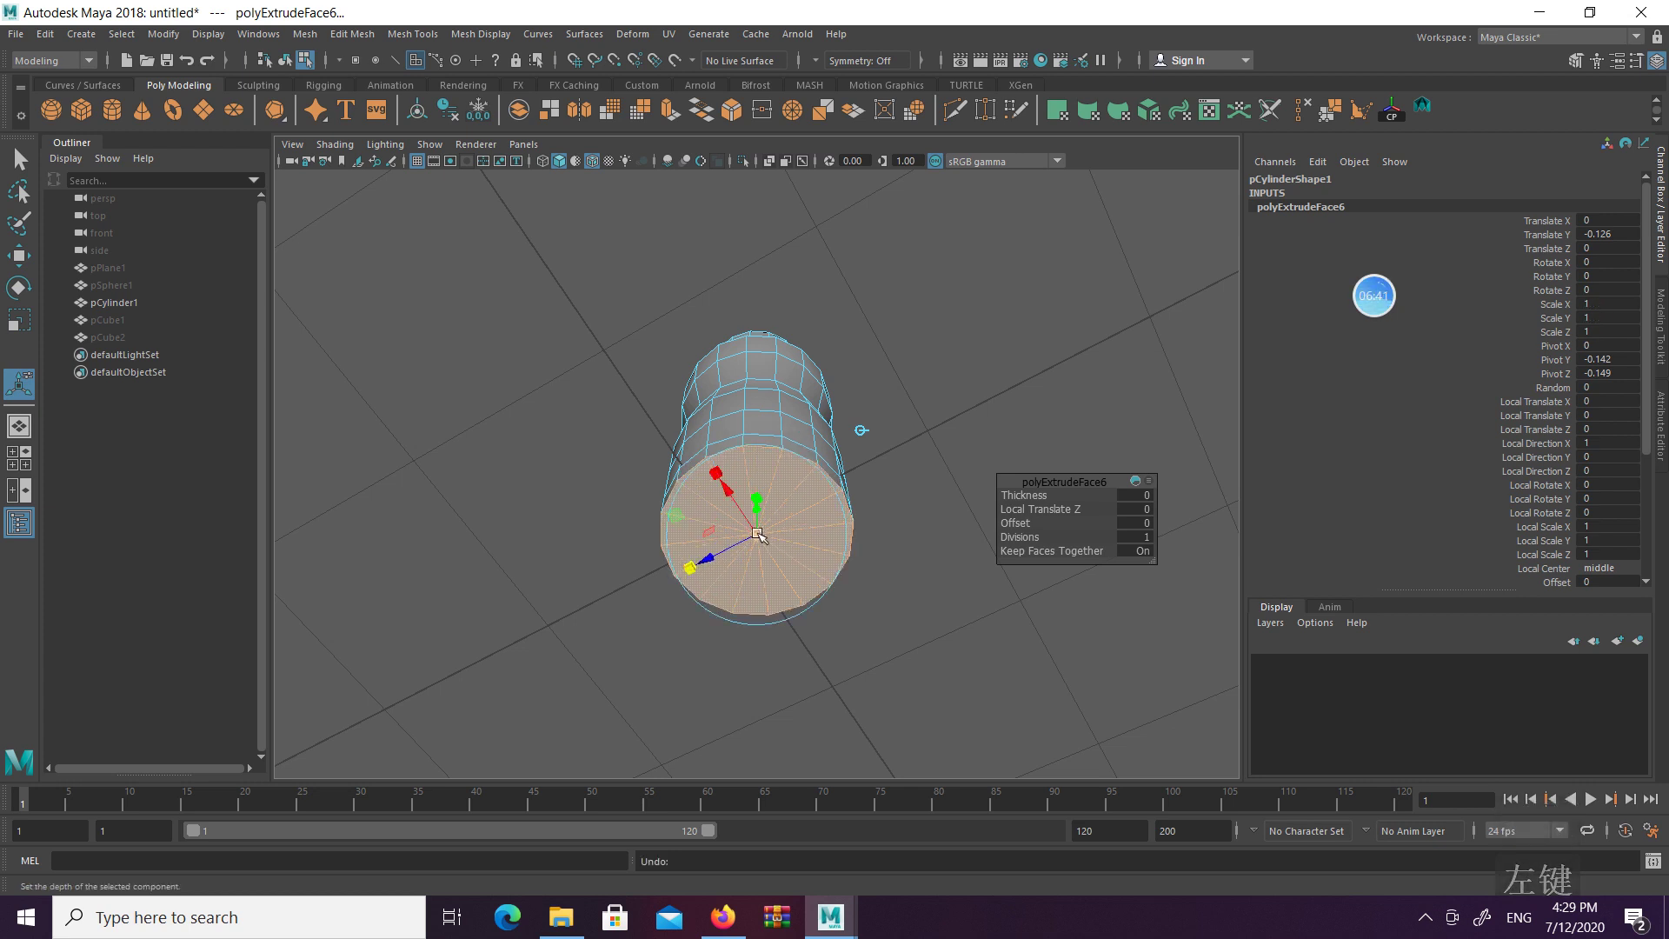
Scale the extruded bottom faces uniformly inward and adjust their height to taper the bottle's base
{"action": "left_click", "coordinate": [757, 534]}
{"action": "left_click_drag", "start_coordinate": [757, 534], "coordinate": [812, 612]}
{"action": "left_click_drag", "start_coordinate": [758, 477], "coordinate": [758, 488]}
{"action": "left_click_drag", "start_coordinate": [786, 317], "coordinate": [824, 365], "text": "alt"}
{"action": "middle_click_drag", "start_coordinate": [824, 365], "coordinate": [819, 495], "text": "alt"}
{"action": "left_click_drag", "start_coordinate": [820, 496], "coordinate": [773, 460], "text": "alt"}
Select the edge loop at the base of the shoulders and scale it slightly inward
{"action": "key", "text": "q"}
{"action": "right_click_drag", "start_coordinate": [747, 281], "coordinate": [747, 273]}
{"action": "double_click", "coordinate": [745, 295]}
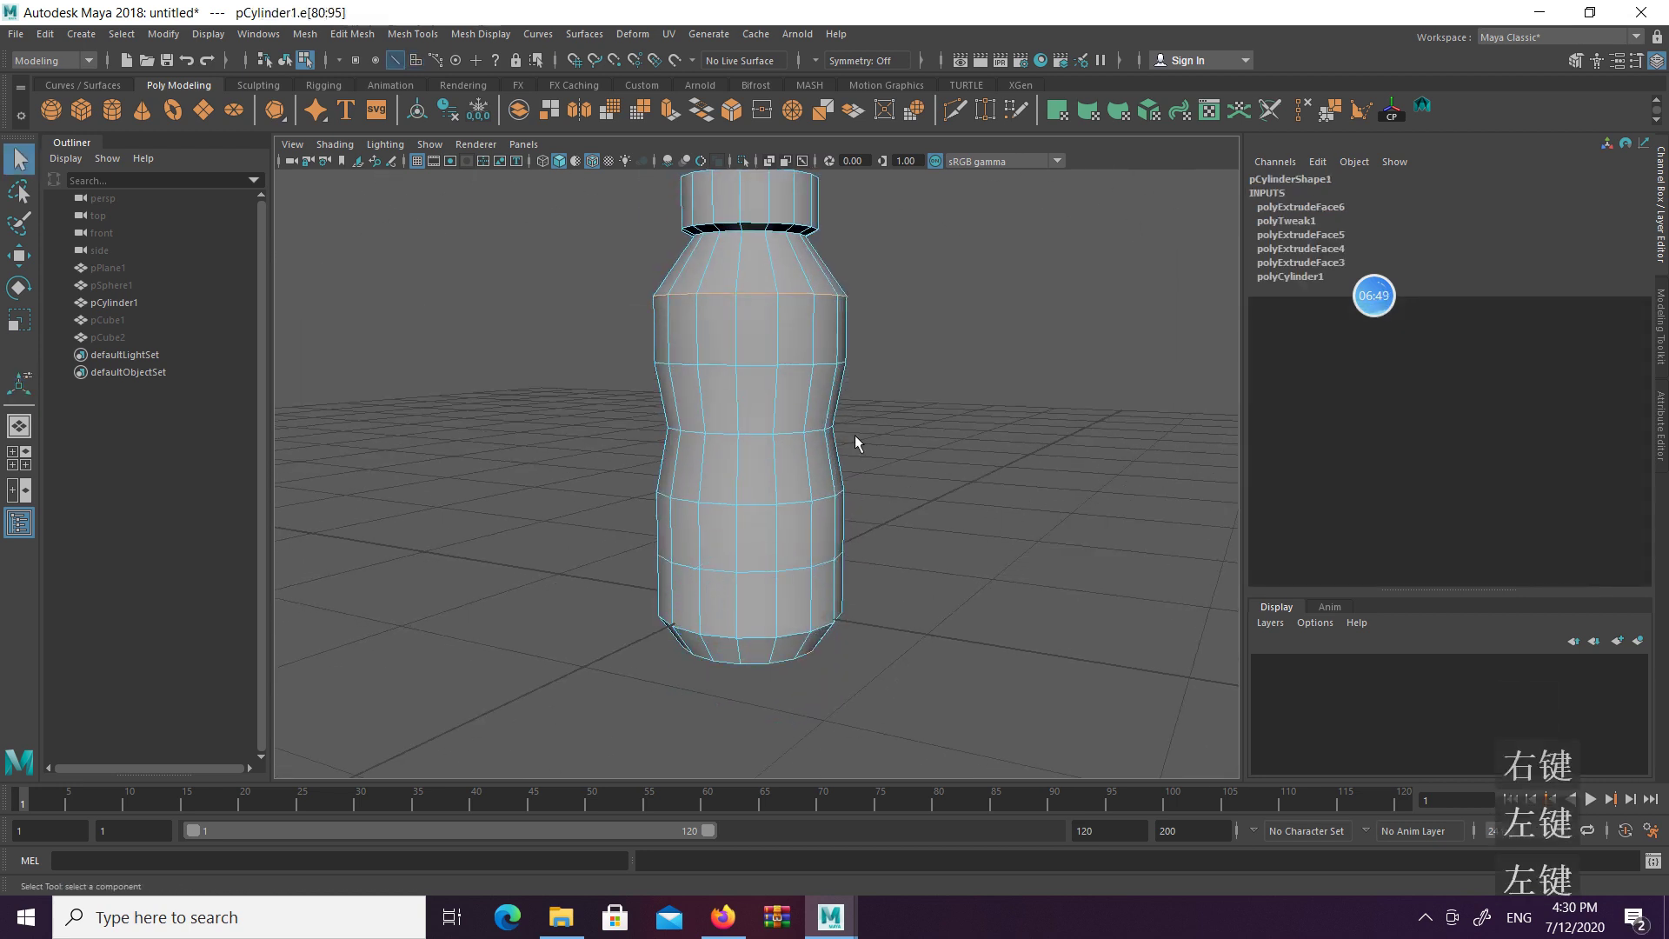
{"action": "middle_click_drag", "start_coordinate": [856, 435], "coordinate": [842, 551], "text": "alt"}
{"action": "key", "text": "e"}
{"action": "key", "text": "r"}
{"action": "left_click_drag", "start_coordinate": [748, 407], "coordinate": [742, 409]}
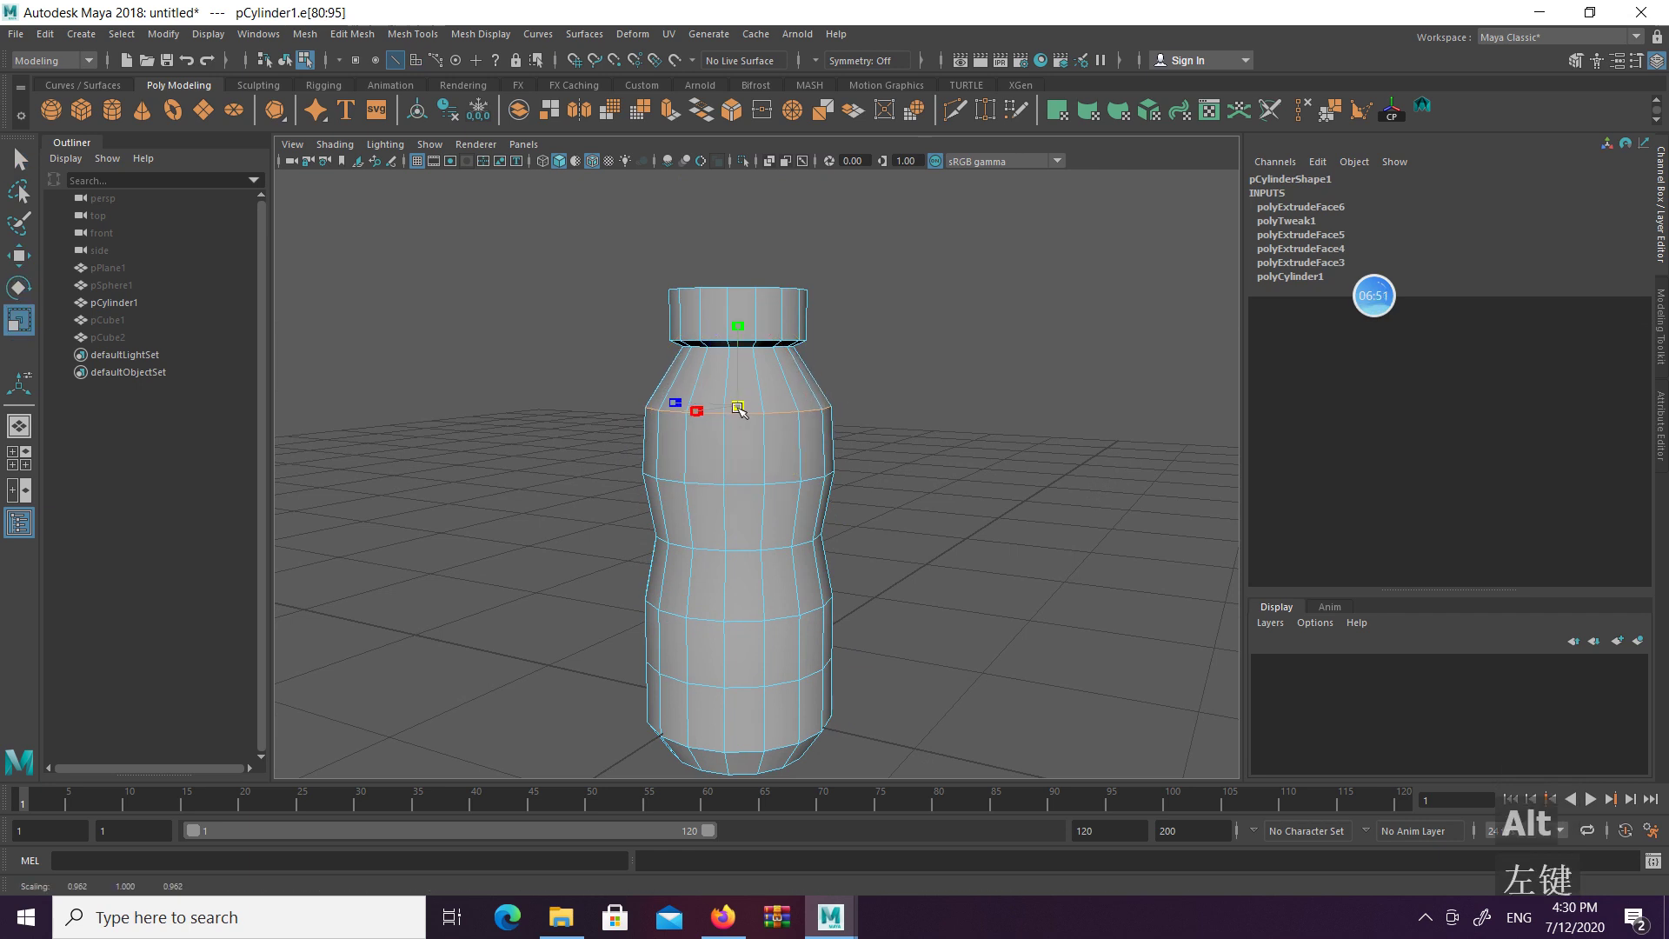
Undo the last edge-loop scaling and insert a new edge loop around the middle of the bottle's shoulders with Multi-Cut
{"action": "key", "text": "z"}
{"action": "key", "text": "q"}
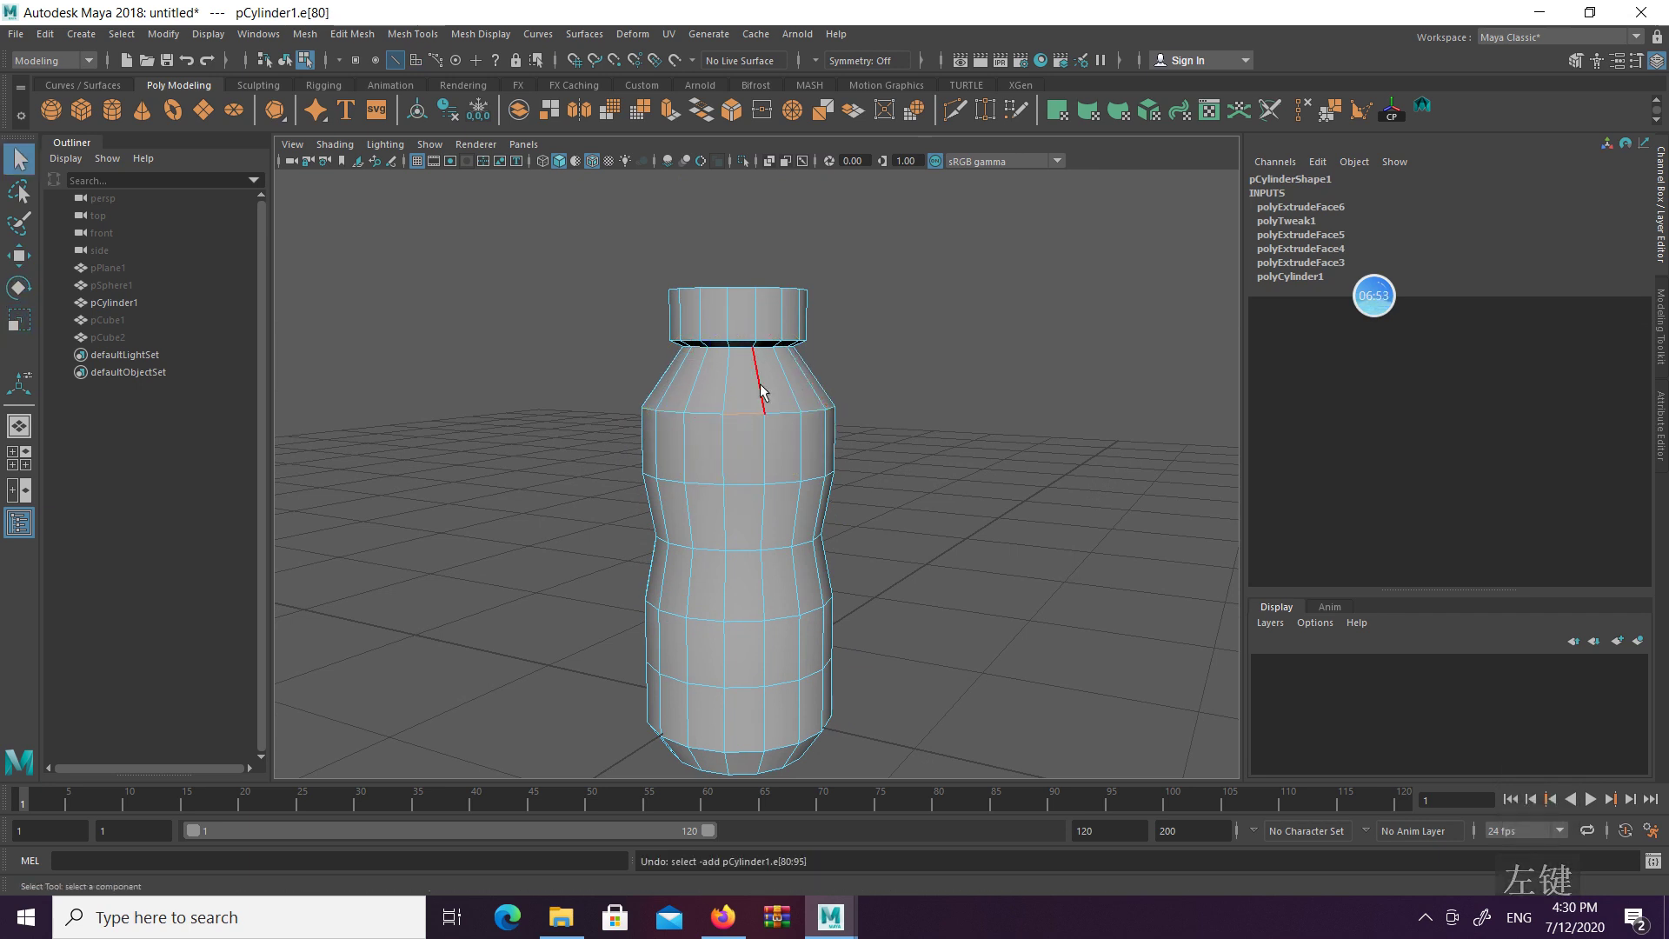
{"action": "left_click", "coordinate": [788, 381]}
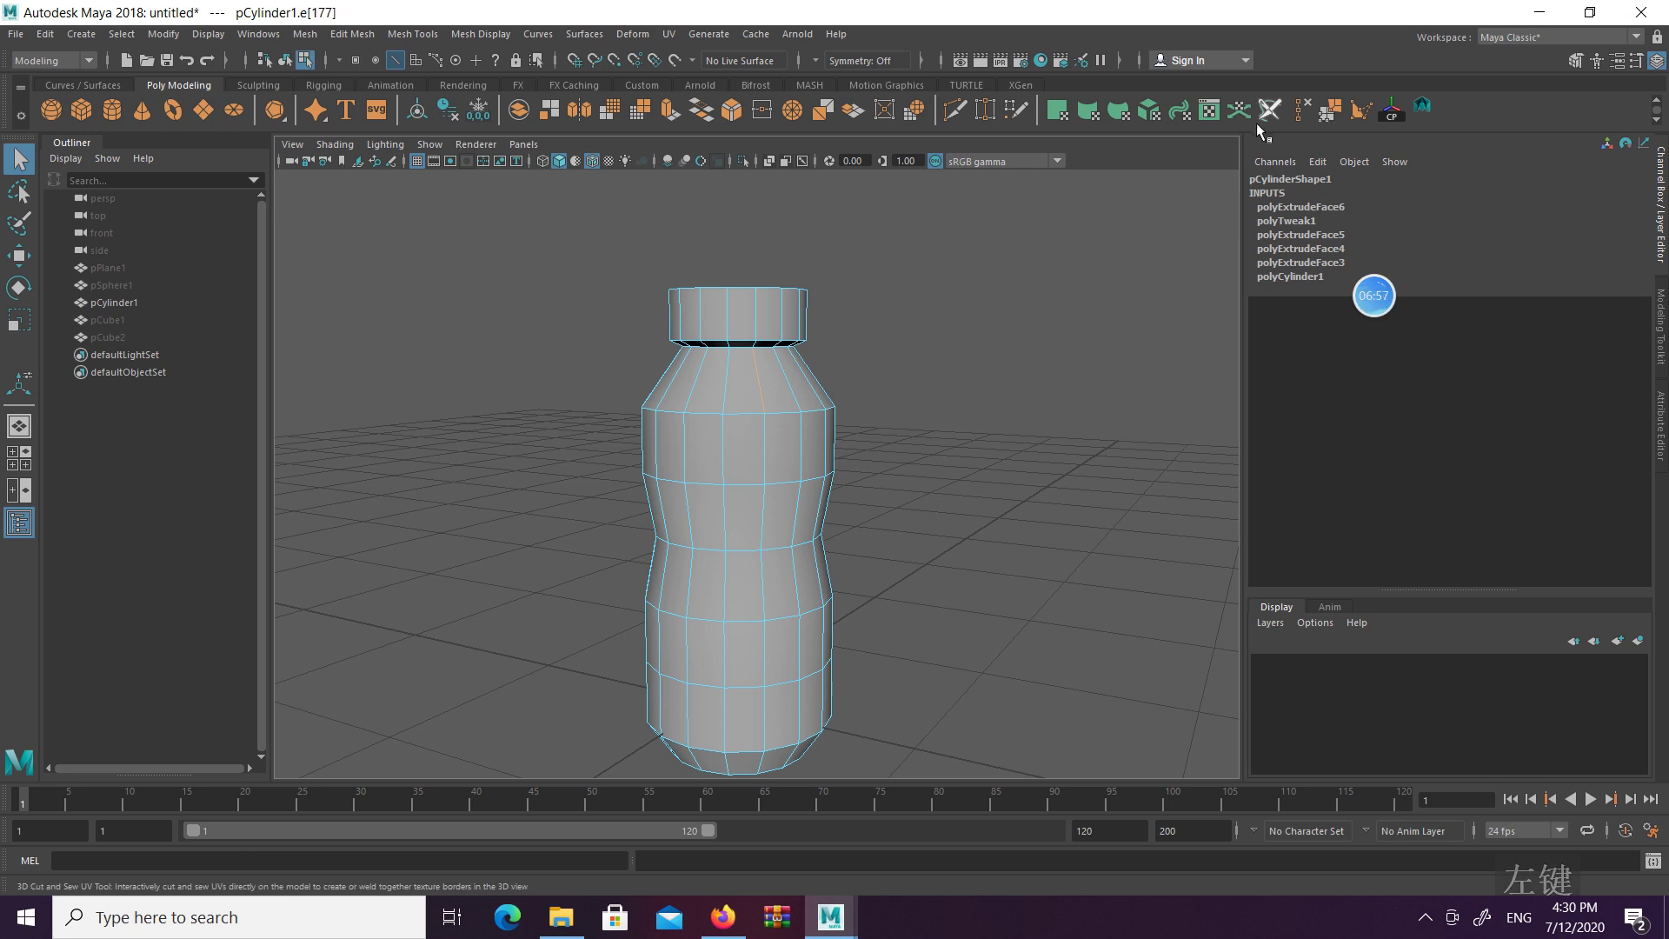
{"action": "left_click", "coordinate": [954, 111]}
{"action": "key", "text": "ctrl"}
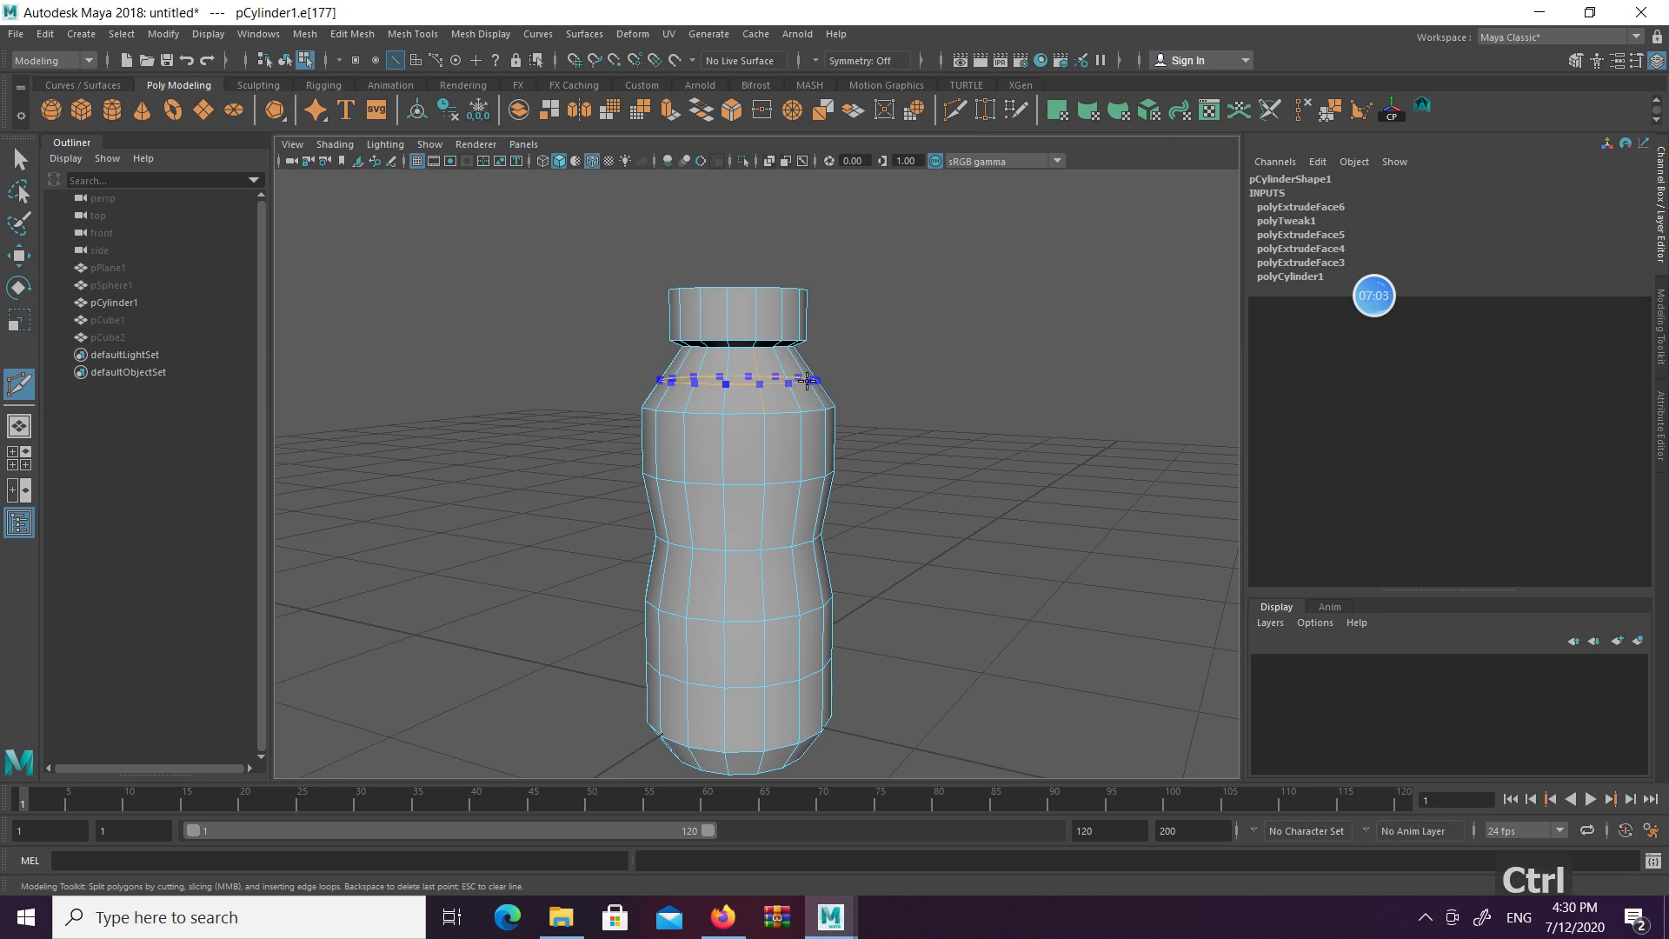
{"action": "right_click", "coordinate": [795, 387]}
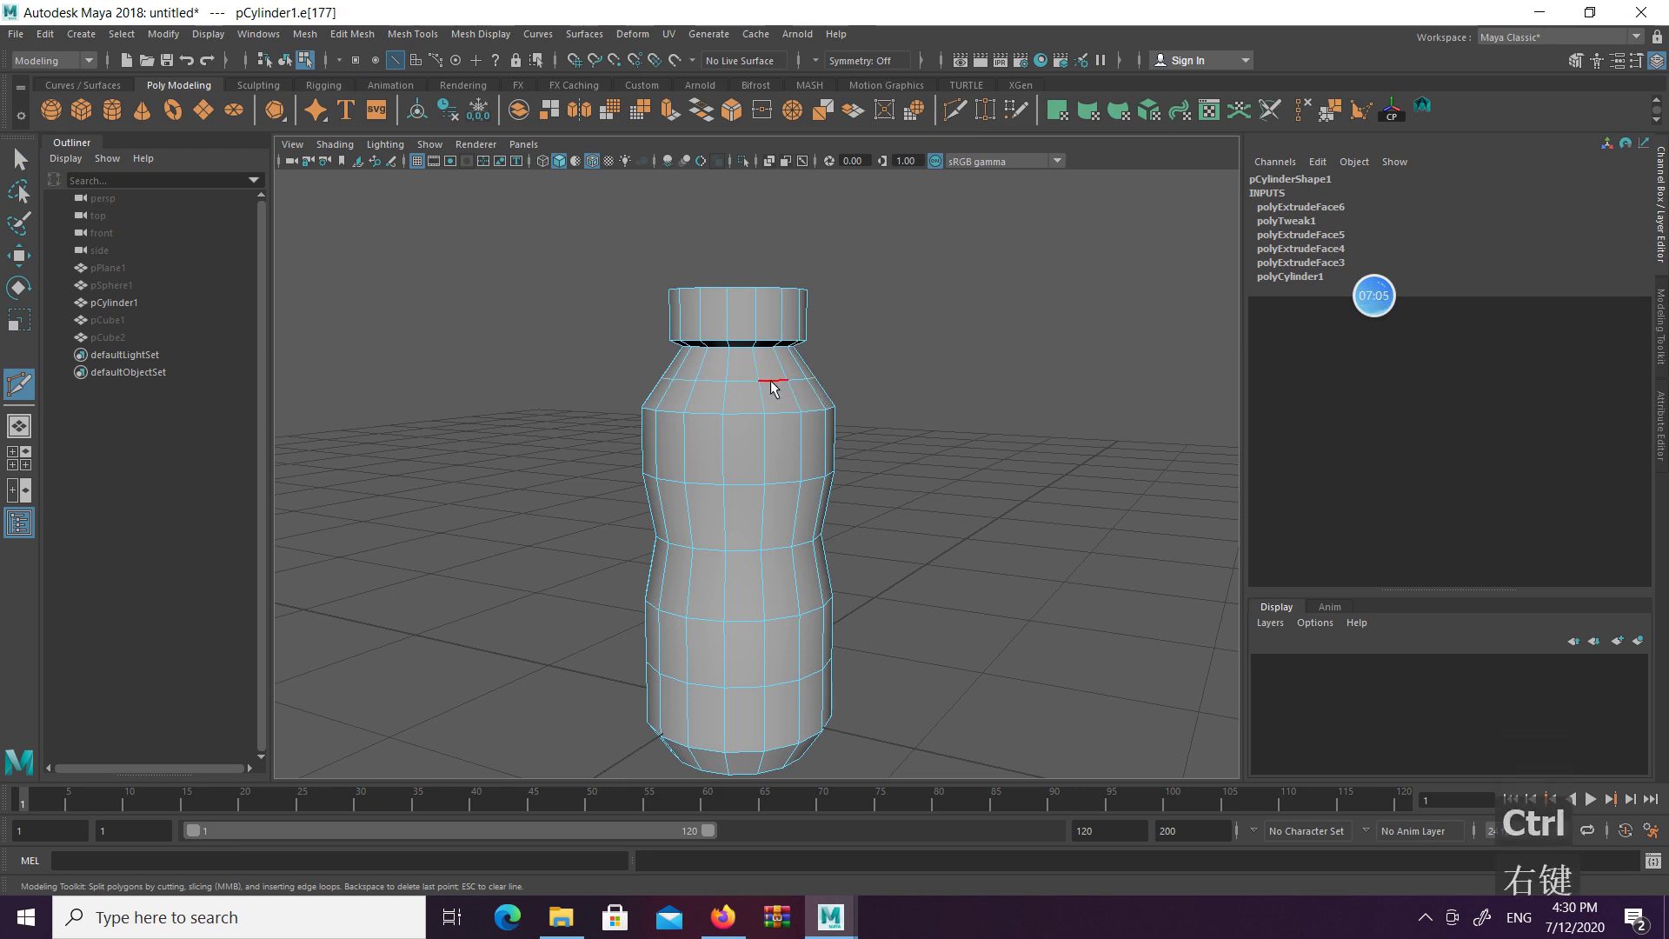
Select the new shoulder edge loop and scale it slightly outward to round the shoulders
{"action": "key", "text": "q"}
{"action": "double_click", "coordinate": [769, 381]}
{"action": "key", "text": "w"}
{"action": "key", "text": "r"}
{"action": "left_click_drag", "start_coordinate": [739, 374], "coordinate": [767, 324]}
Switch to vertex selection, select all of the cap's vertices and scale them uniformly slightly smaller
{"action": "key", "text": "q"}
{"action": "right_click", "coordinate": [732, 308]}
{"action": "right_click_drag", "start_coordinate": [732, 315], "coordinate": [575, 308]}
{"action": "left_click_drag", "start_coordinate": [509, 221], "coordinate": [883, 364]}
{"action": "key", "text": "r"}
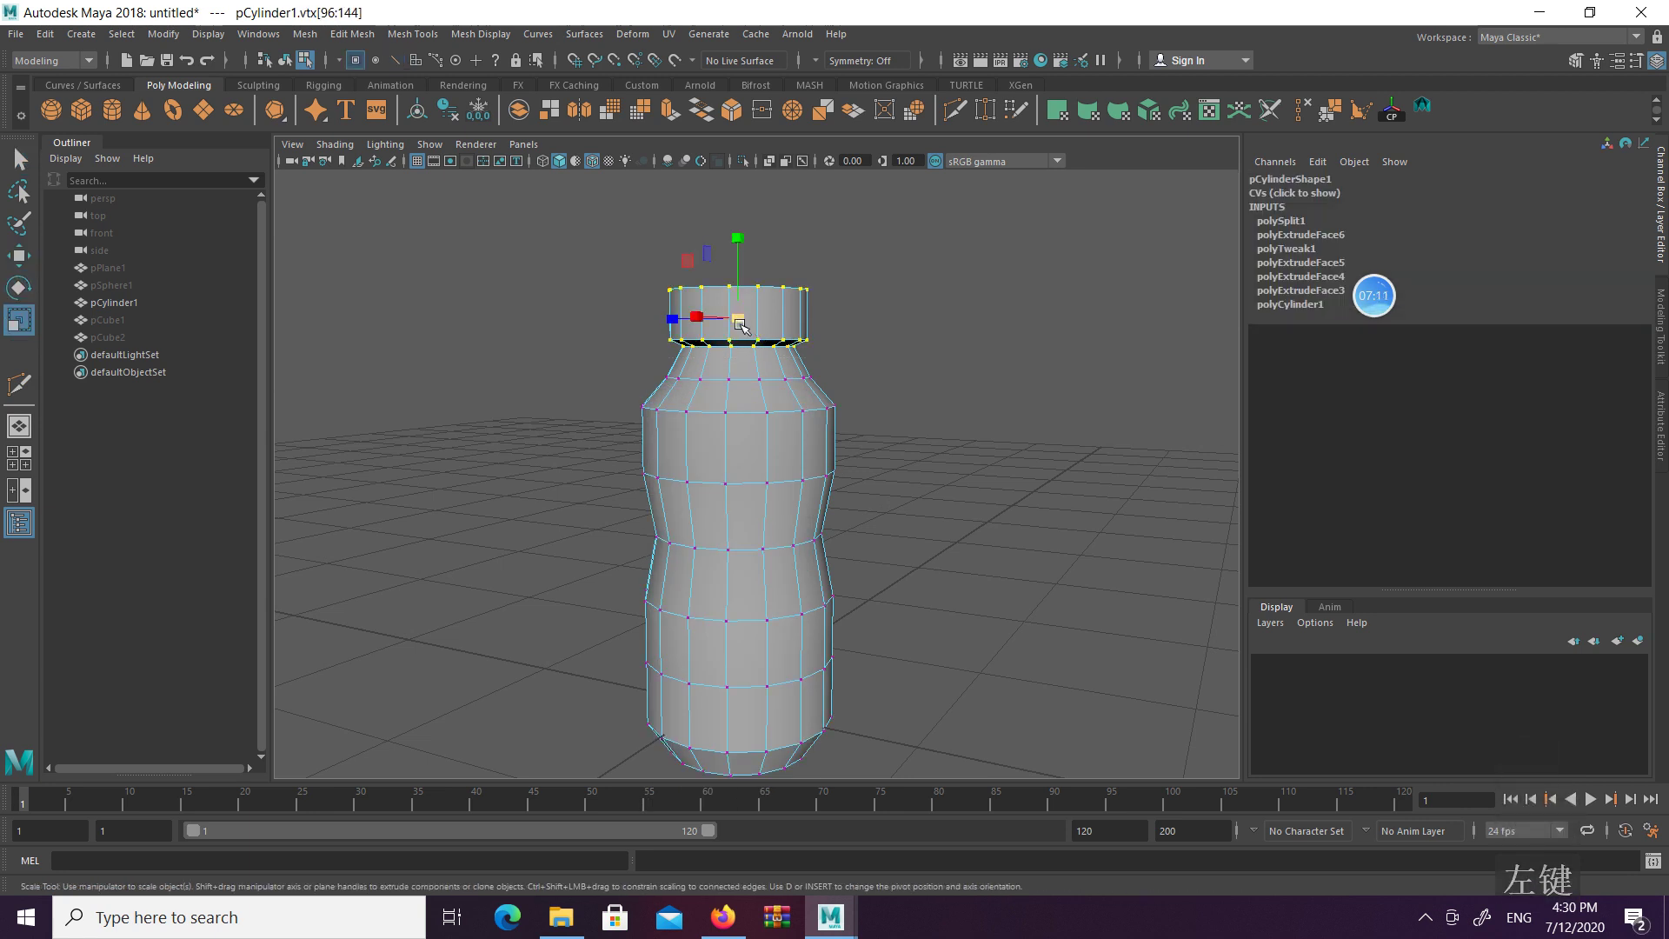
{"action": "left_click_drag", "start_coordinate": [746, 323], "coordinate": [725, 325]}
Select the vertex ring at the bottle's waist and the ring below it, and move both slightly down
{"action": "left_click_drag", "start_coordinate": [924, 432], "coordinate": [954, 464], "text": "alt"}
{"action": "key", "text": "q"}
{"action": "key", "text": "w"}
{"action": "left_click_drag", "start_coordinate": [718, 330], "coordinate": [718, 341]}
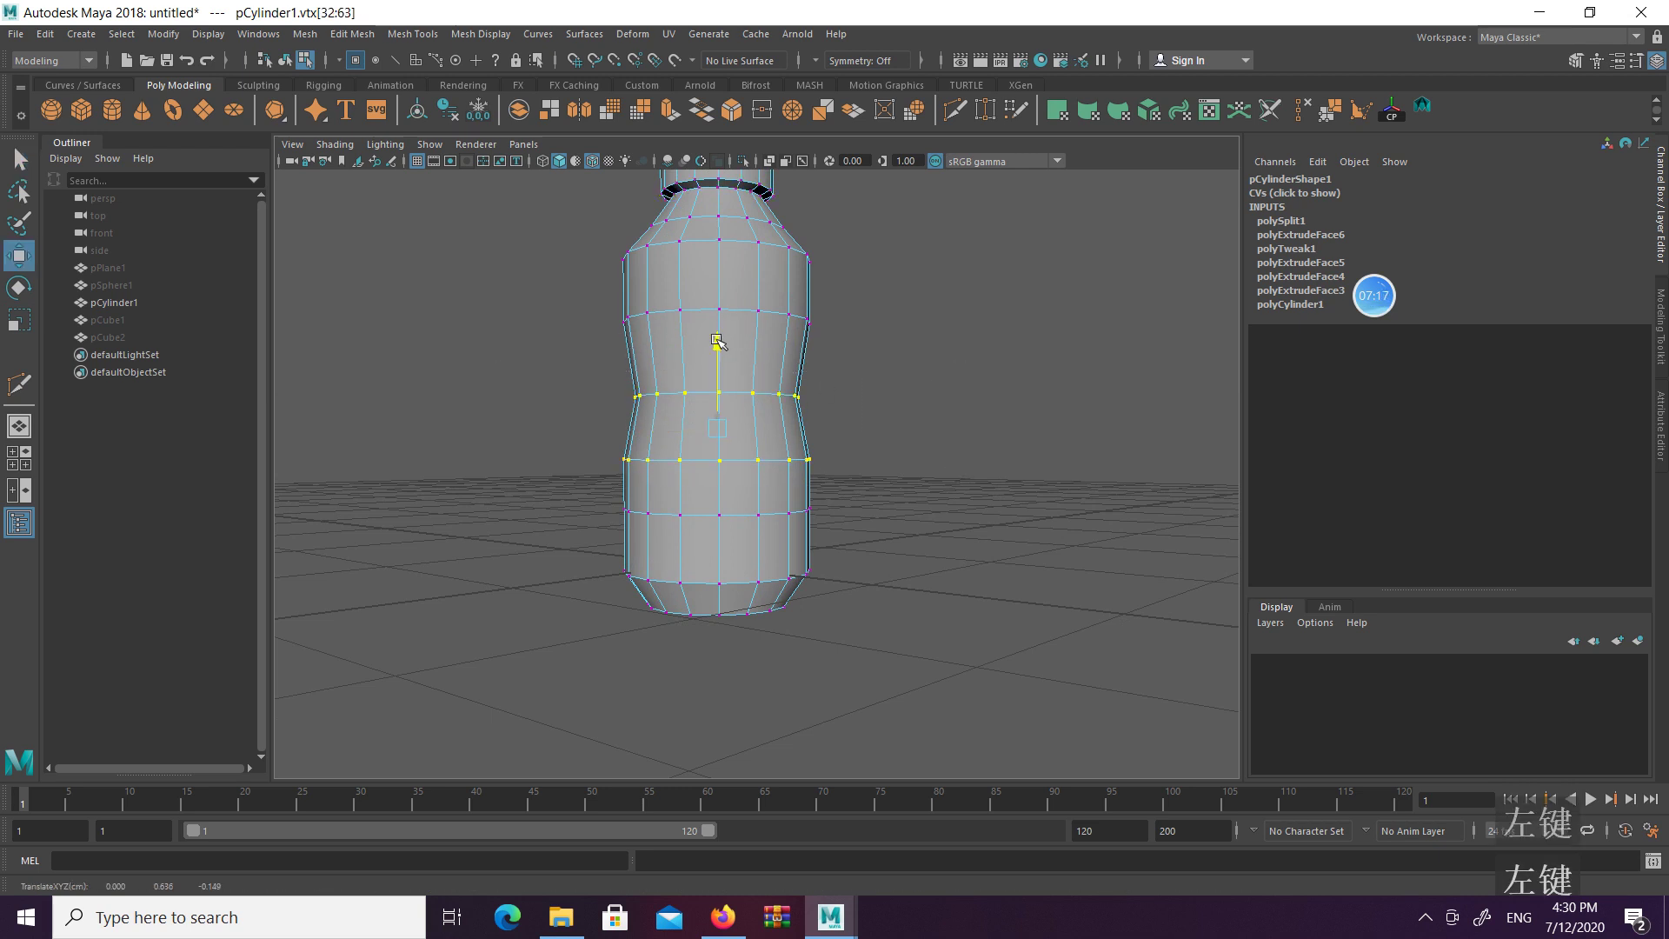
{"action": "mouse_move", "coordinate": [791, 383]}
{"action": "left_mouse_down", "text": "alt"}
{"action": "mouse_move", "coordinate": [846, 387]}
{"action": "mouse_move", "coordinate": [797, 383]}
{"action": "mouse_move", "coordinate": [818, 398]}
{"action": "mouse_move", "coordinate": [774, 380]}
{"action": "left_mouse_up", "text": "alt"}
{"action": "middle_click_drag", "start_coordinate": [767, 494], "coordinate": [764, 405], "text": "alt"}
{"action": "left_click_drag", "start_coordinate": [763, 405], "coordinate": [728, 409], "text": "alt"}
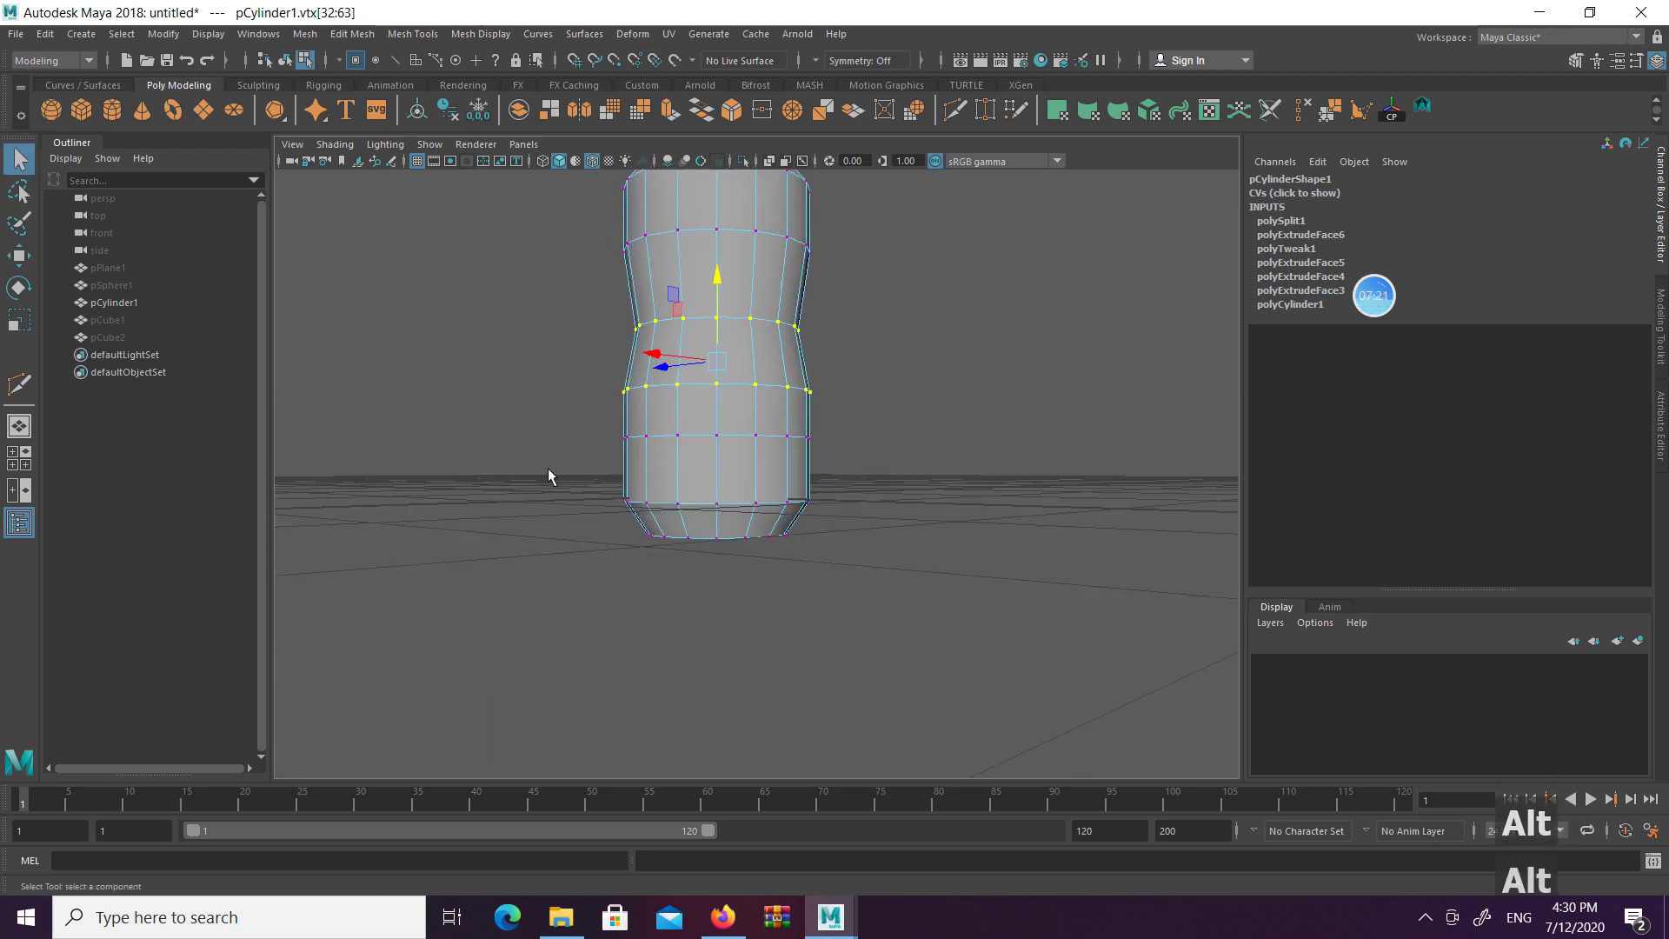
{"action": "left_click_drag", "start_coordinate": [546, 471], "coordinate": [906, 514]}
{"action": "key", "text": "w"}
{"action": "left_click_drag", "start_coordinate": [718, 415], "coordinate": [714, 426]}
{"action": "key", "text": "ctrl+z"}
In wireframe display, move the vertex ring just above the base slightly down and scale it inward to about 0.927 in X and Z
{"action": "key", "text": "4"}
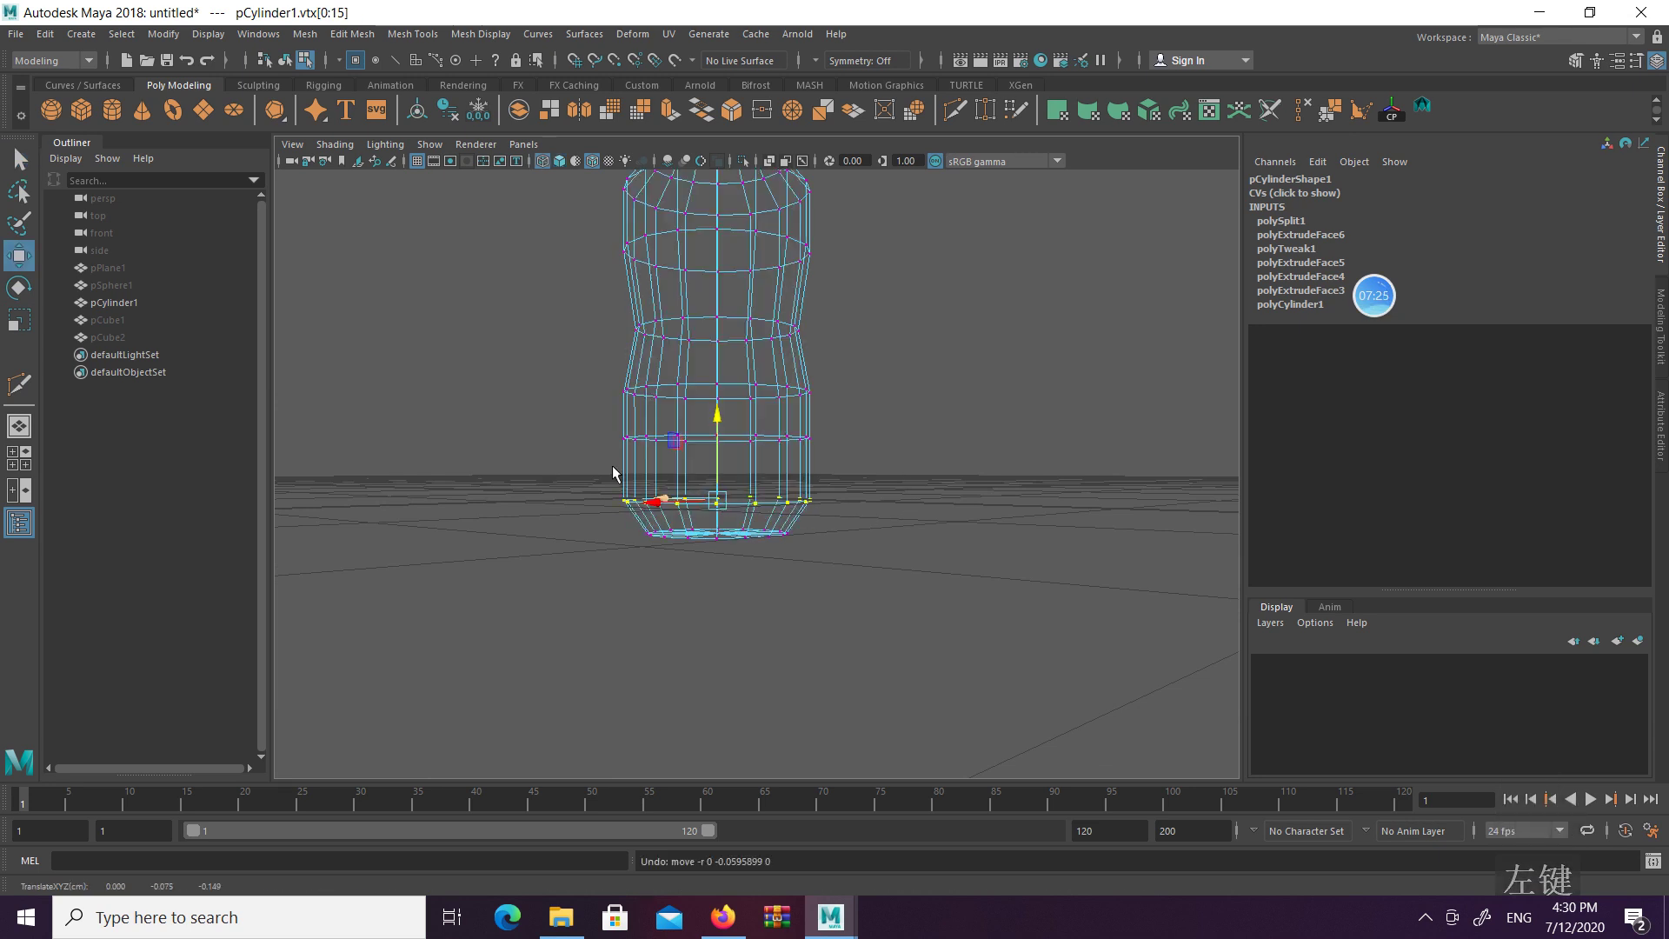
{"action": "key", "text": "q"}
{"action": "left_click_drag", "start_coordinate": [574, 467], "coordinate": [881, 523]}
{"action": "key", "text": "w"}
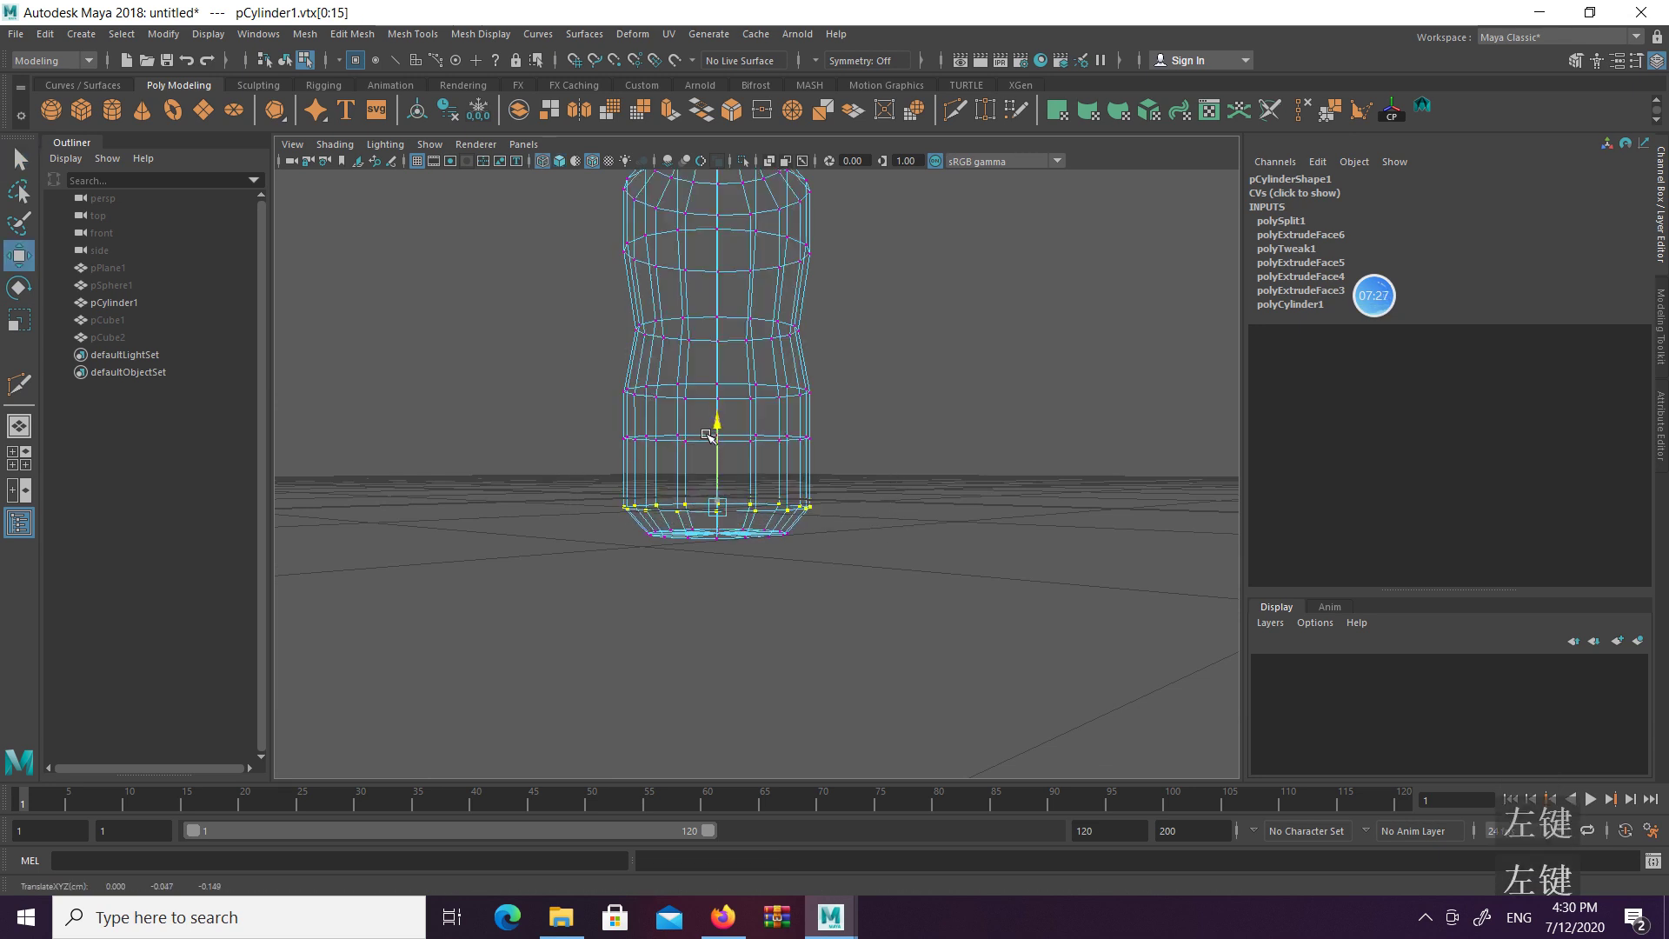
{"action": "left_click_drag", "start_coordinate": [783, 465], "coordinate": [716, 506], "text": "alt"}
{"action": "key", "text": "e"}
{"action": "key", "text": "r"}
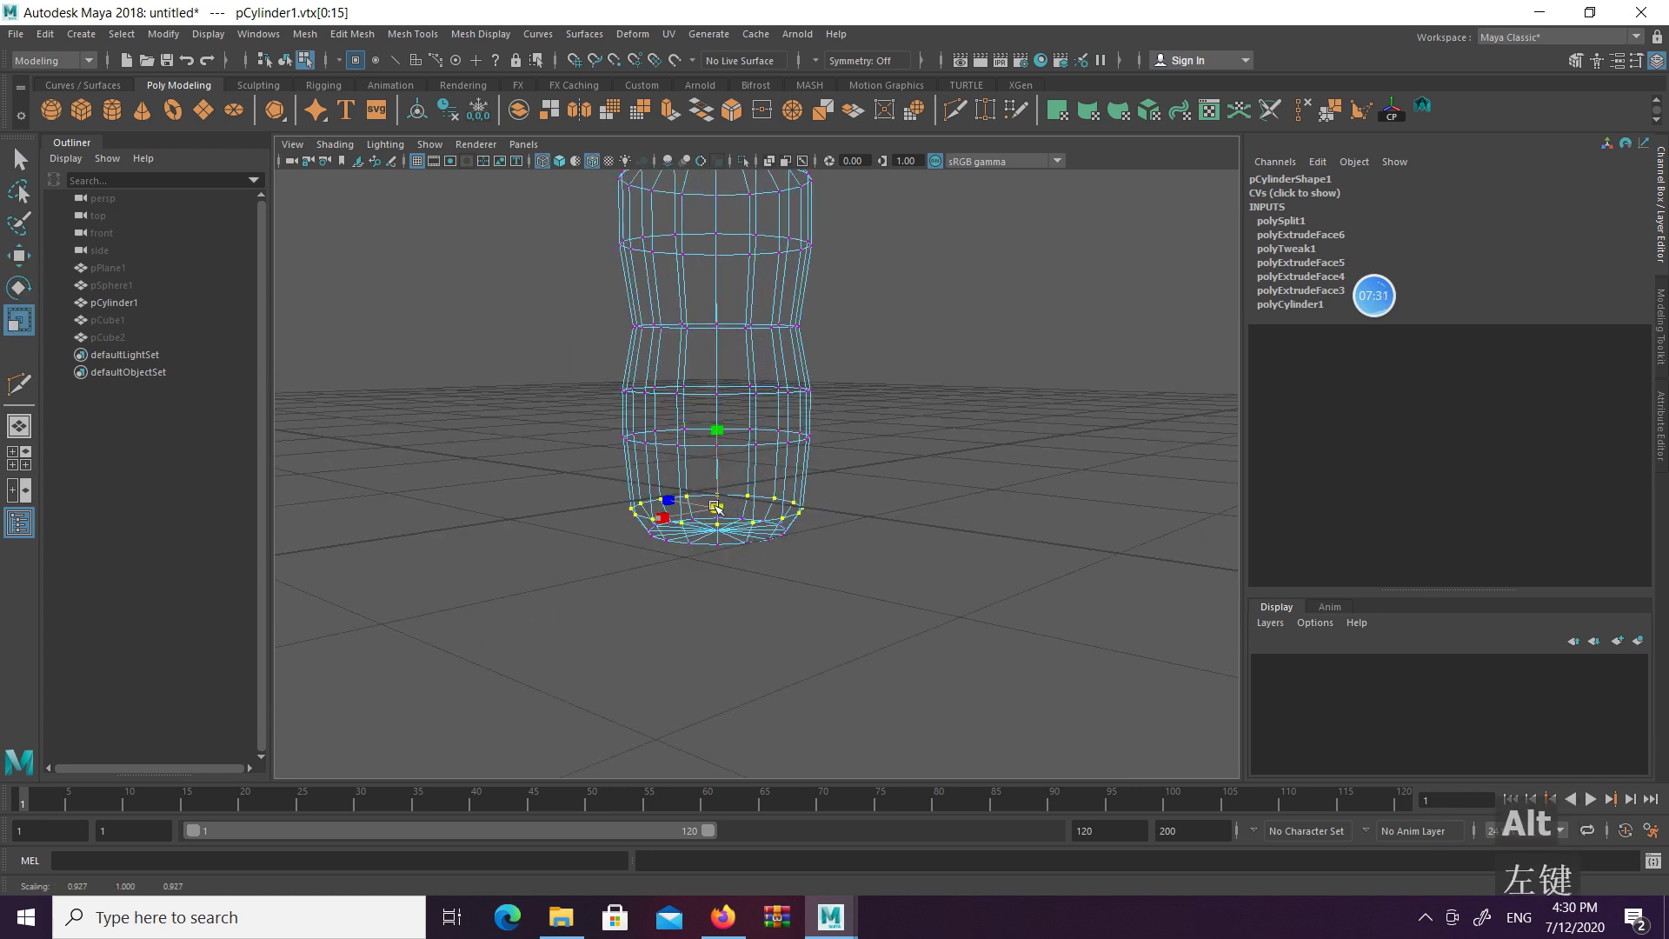
{"action": "key", "text": "5"}
Select the complete vertex ring at the base of the shoulders and scale it slightly inward
{"action": "middle_click_drag", "start_coordinate": [814, 332], "coordinate": [849, 484], "text": "alt"}
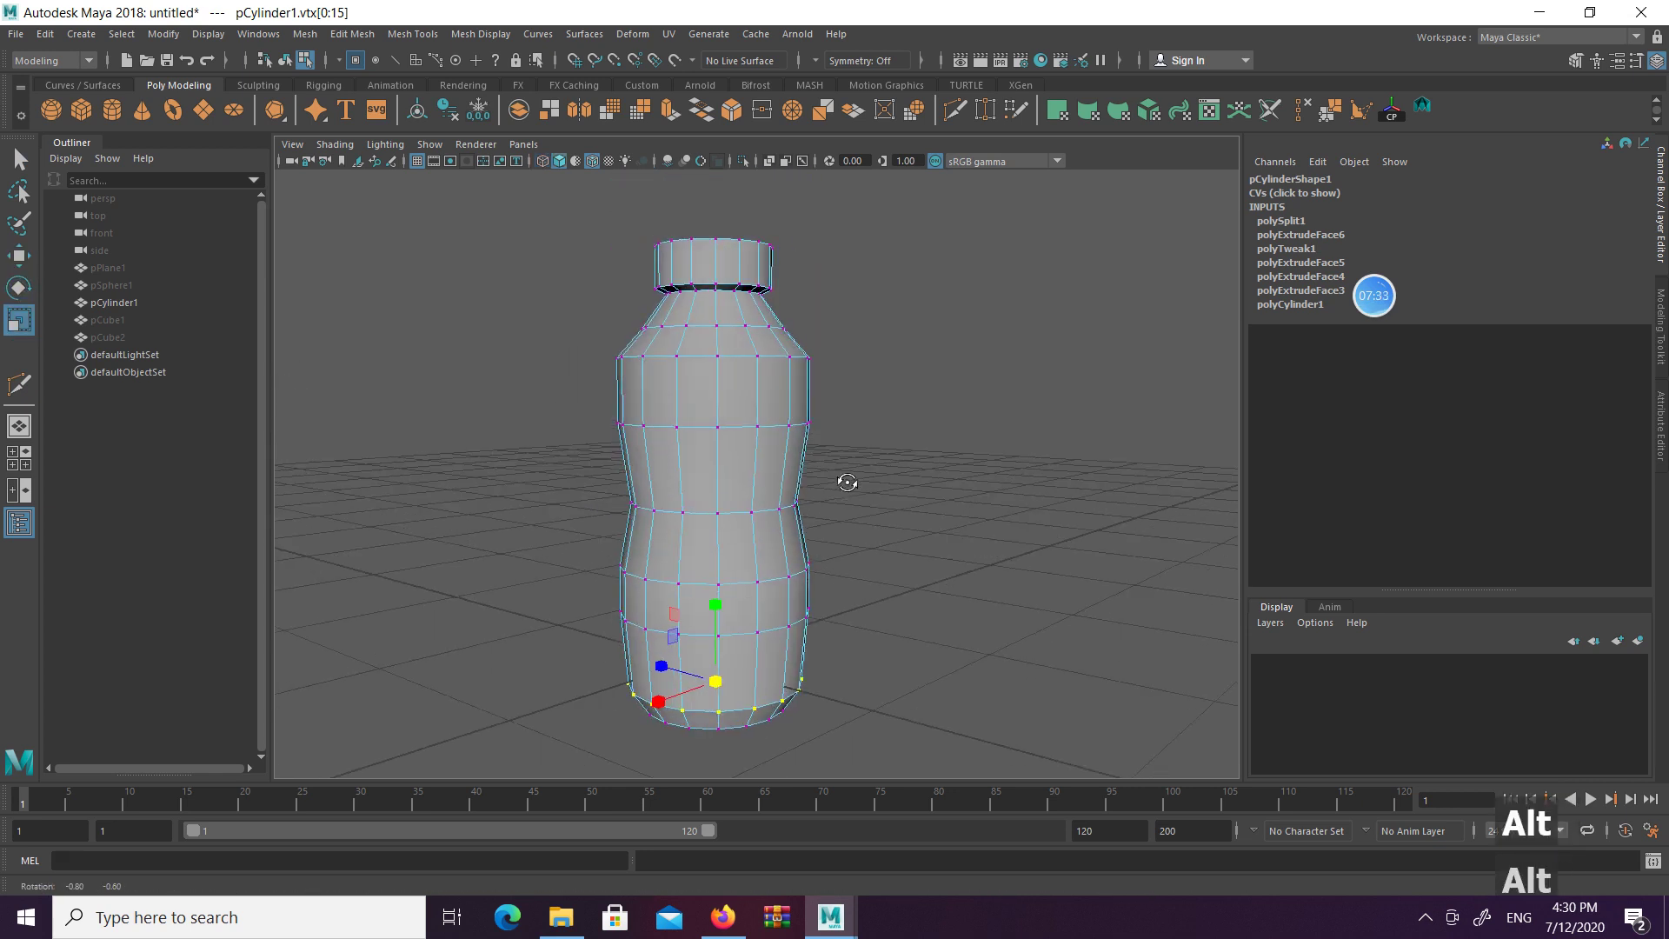
{"action": "left_click_drag", "start_coordinate": [849, 484], "coordinate": [880, 488], "text": "alt"}
{"action": "left_click_drag", "start_coordinate": [741, 413], "coordinate": [730, 454], "text": "alt"}
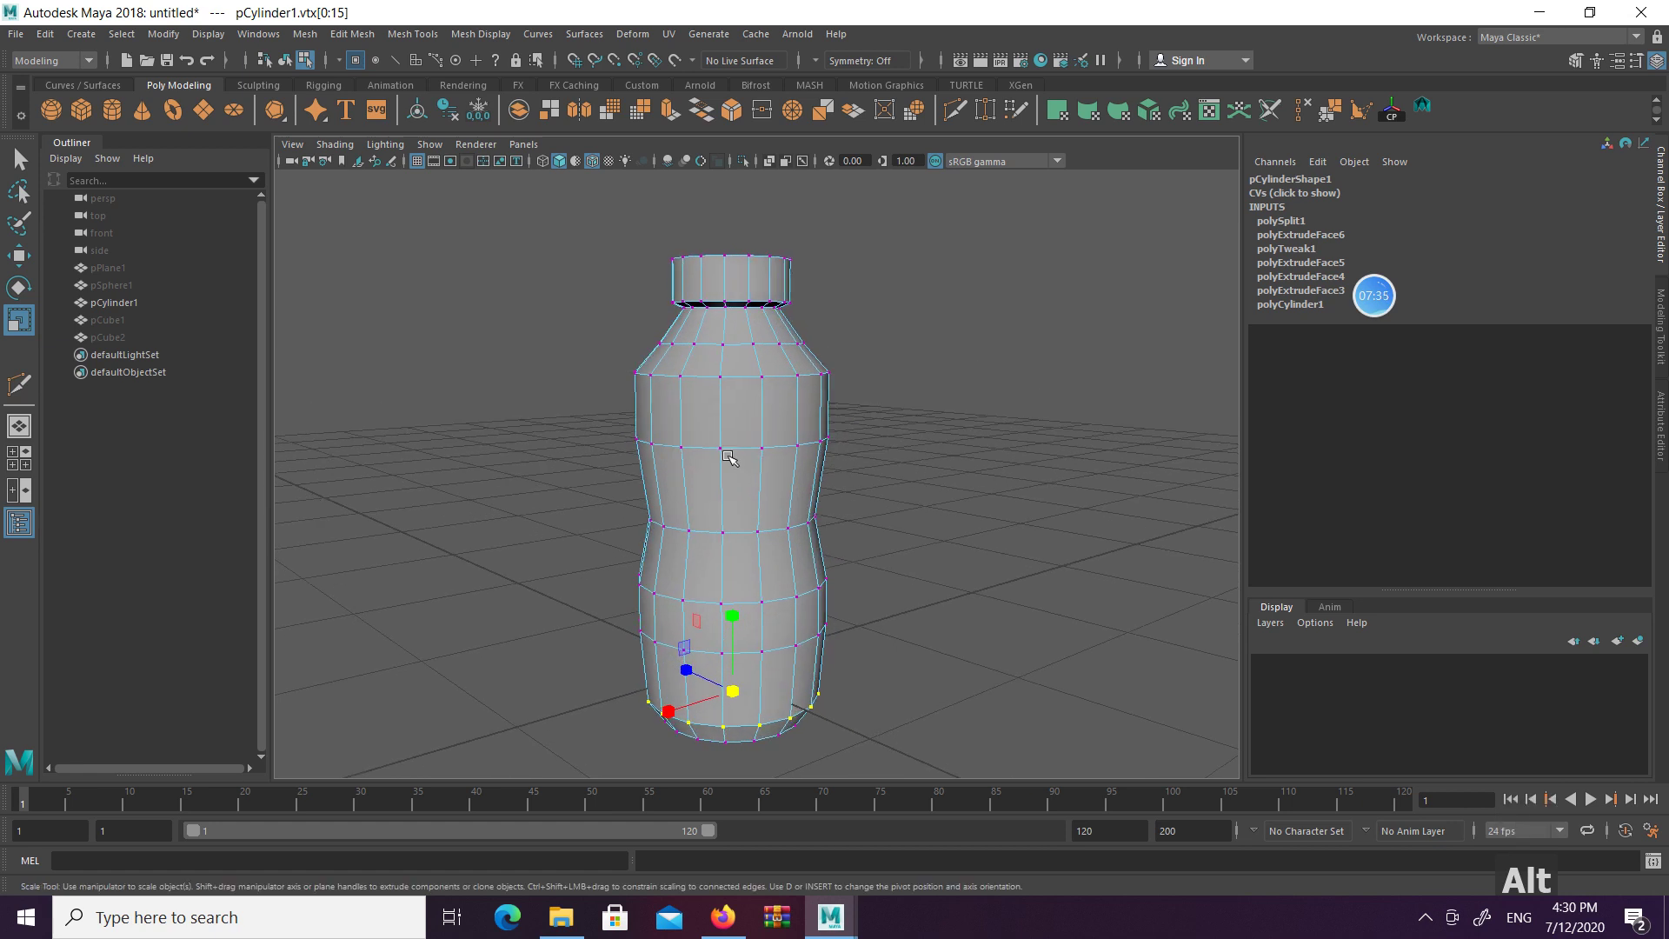
{"action": "middle_click_drag", "start_coordinate": [731, 454], "coordinate": [743, 434], "text": "alt"}
{"action": "mouse_move", "coordinate": [743, 434]}
{"action": "left_mouse_down", "text": "alt"}
{"action": "mouse_move", "coordinate": [759, 422]}
{"action": "mouse_move", "coordinate": [756, 460]}
{"action": "left_mouse_up", "text": "alt"}
{"action": "key", "text": "q"}
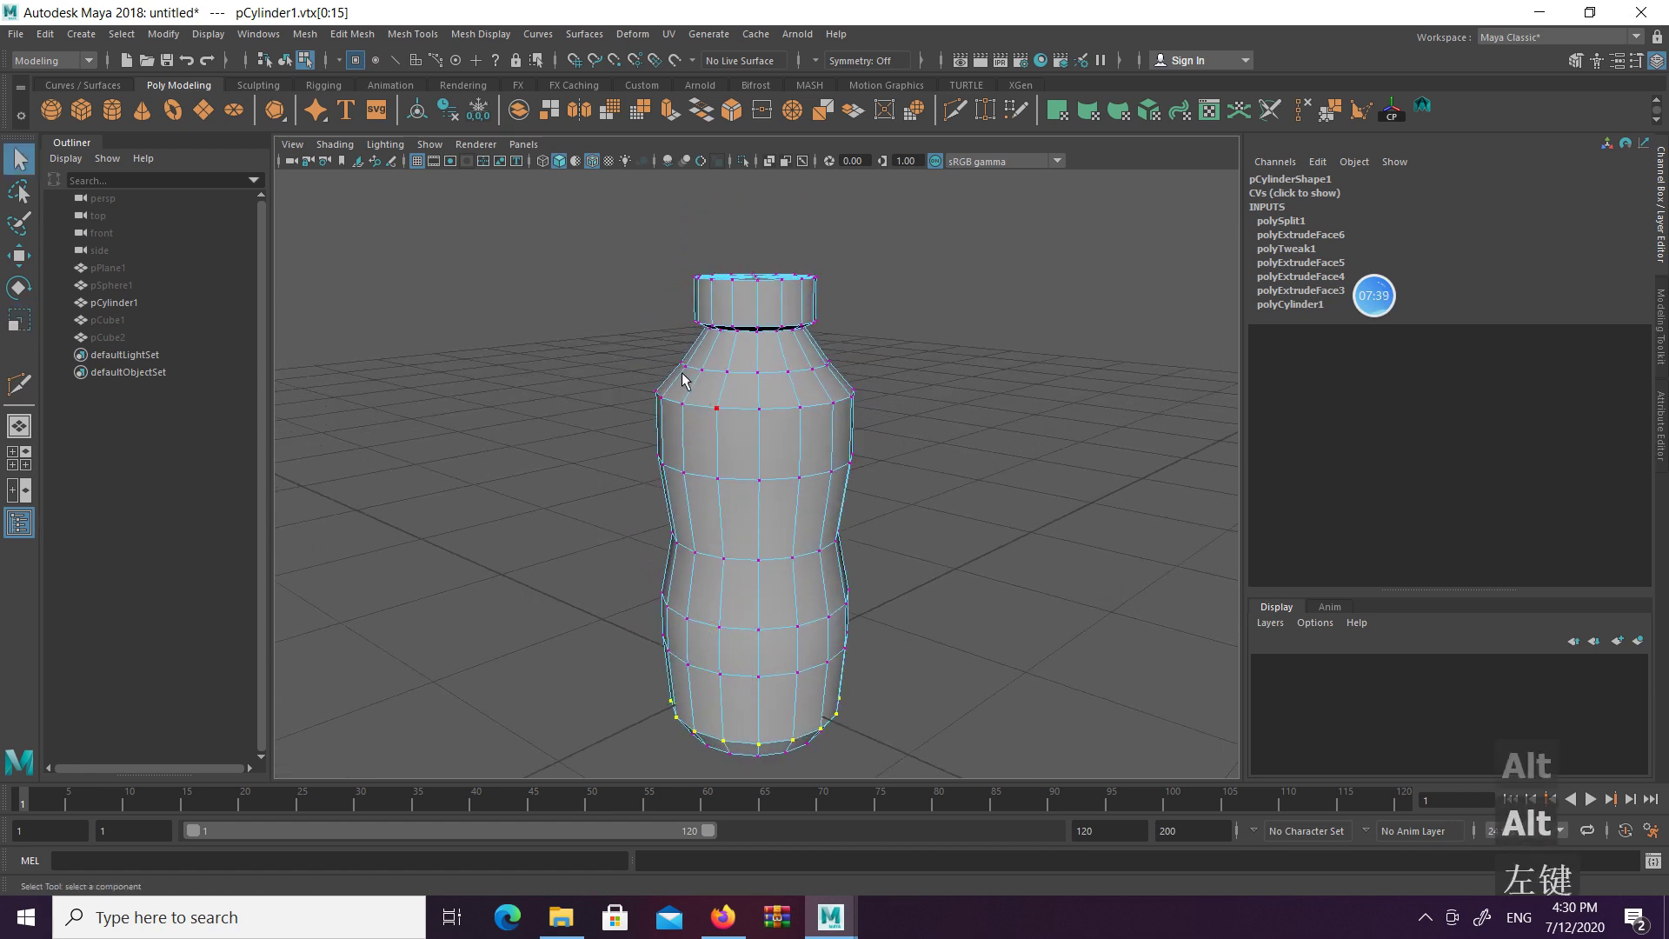
{"action": "left_click_drag", "start_coordinate": [681, 372], "coordinate": [962, 410], "text": "alt"}
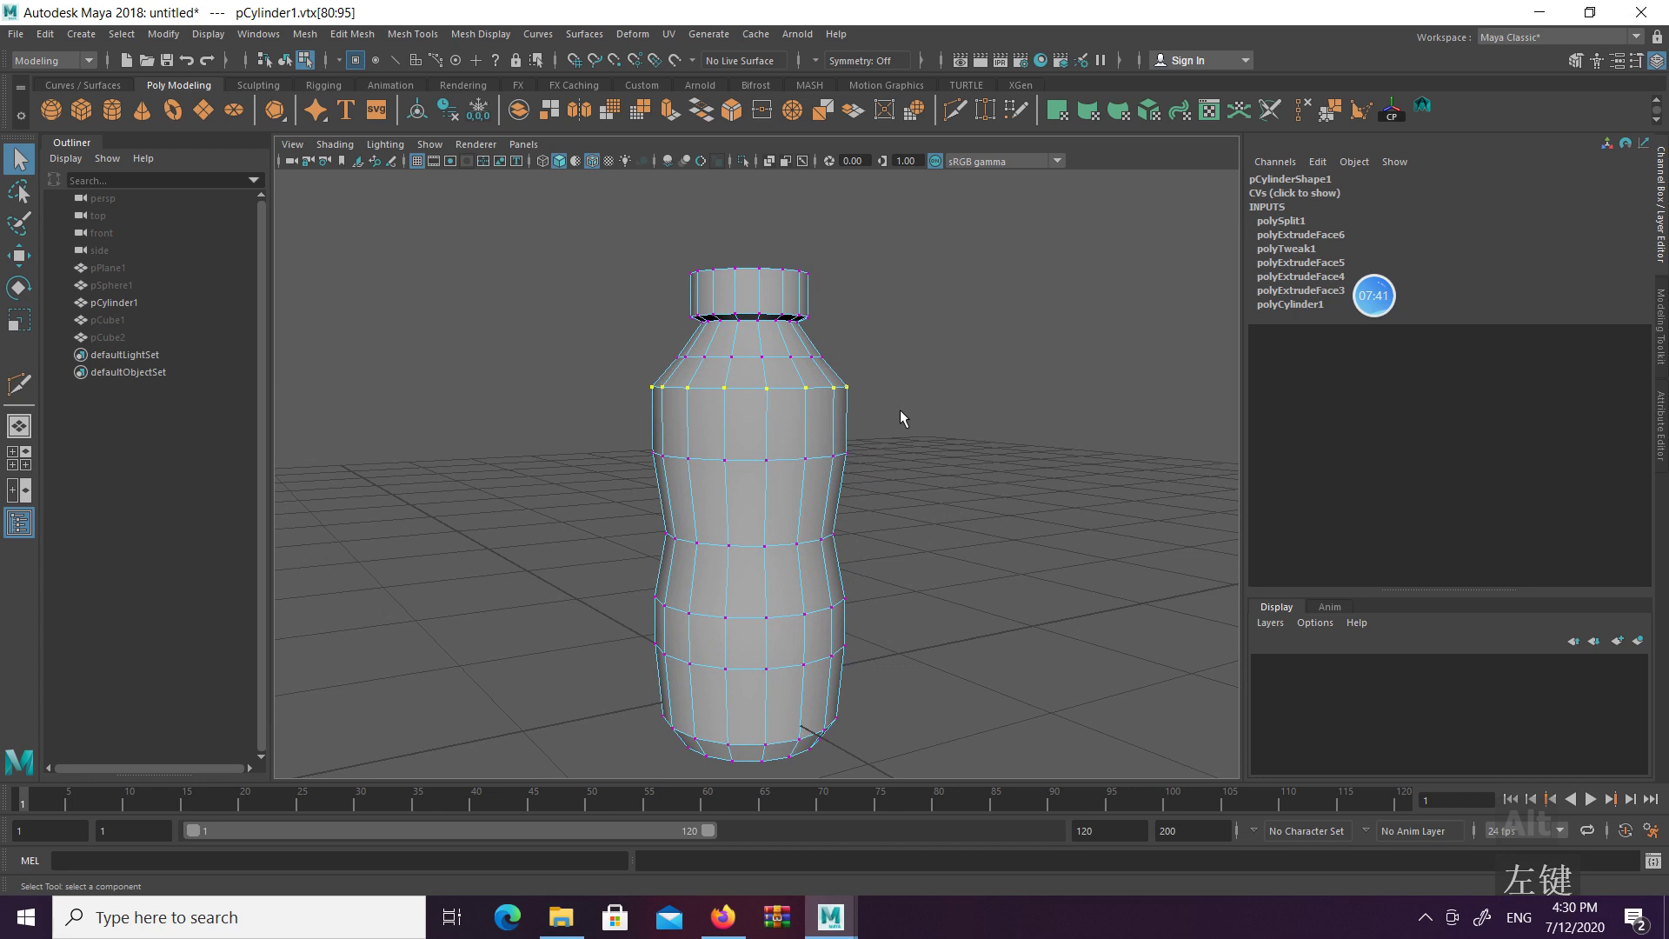
{"action": "key", "text": "4"}
{"action": "key", "text": "r"}
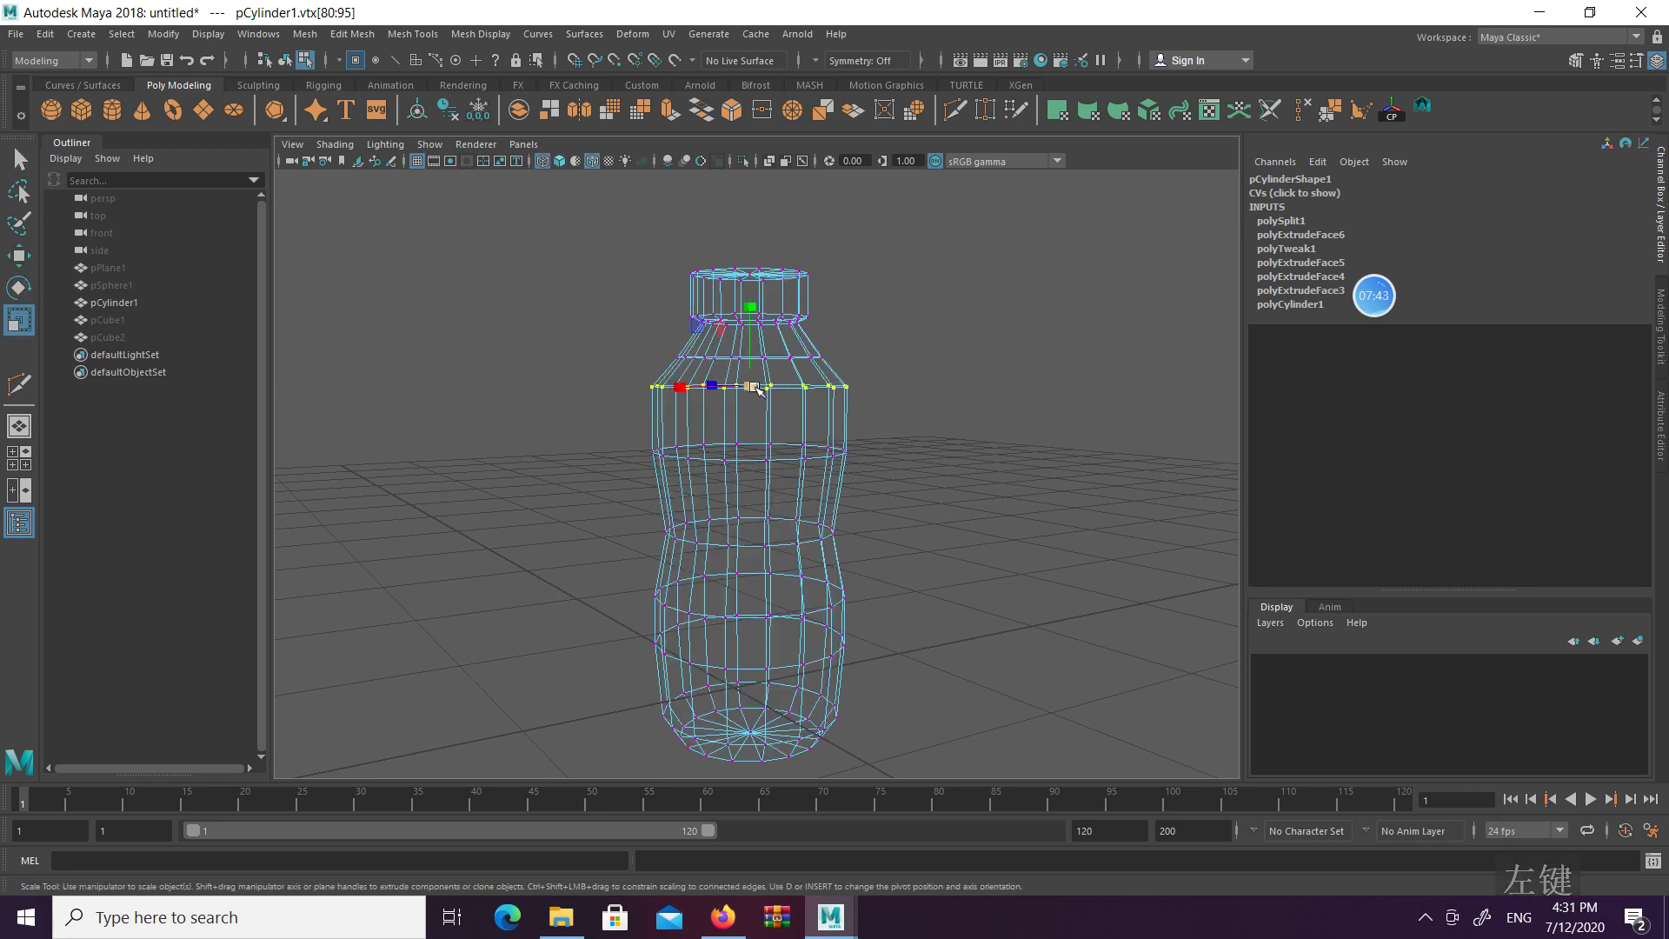
{"action": "key", "text": "5"}
{"action": "left_click_drag", "start_coordinate": [754, 387], "coordinate": [745, 391]}
Select the bottle's lower vertex rings and adjust their heights, finishing with the ring just above the base
{"action": "scroll", "coordinate": [834, 416], "scroll_direction": "down", "scroll_amount": 5}
{"action": "left_click_drag", "start_coordinate": [847, 419], "coordinate": [879, 444], "text": "alt"}
{"action": "key", "text": "q"}
{"action": "left_click_drag", "start_coordinate": [648, 494], "coordinate": [978, 712]}
{"action": "key", "text": "w"}
{"action": "left_click_drag", "start_coordinate": [761, 492], "coordinate": [911, 695]}
{"action": "key", "text": "q"}
{"action": "left_click", "coordinate": [910, 412]}
{"action": "key", "text": "w"}
{"action": "left_click_drag", "start_coordinate": [757, 542], "coordinate": [759, 552]}
{"action": "key", "text": "q"}
{"action": "left_click", "coordinate": [846, 478]}
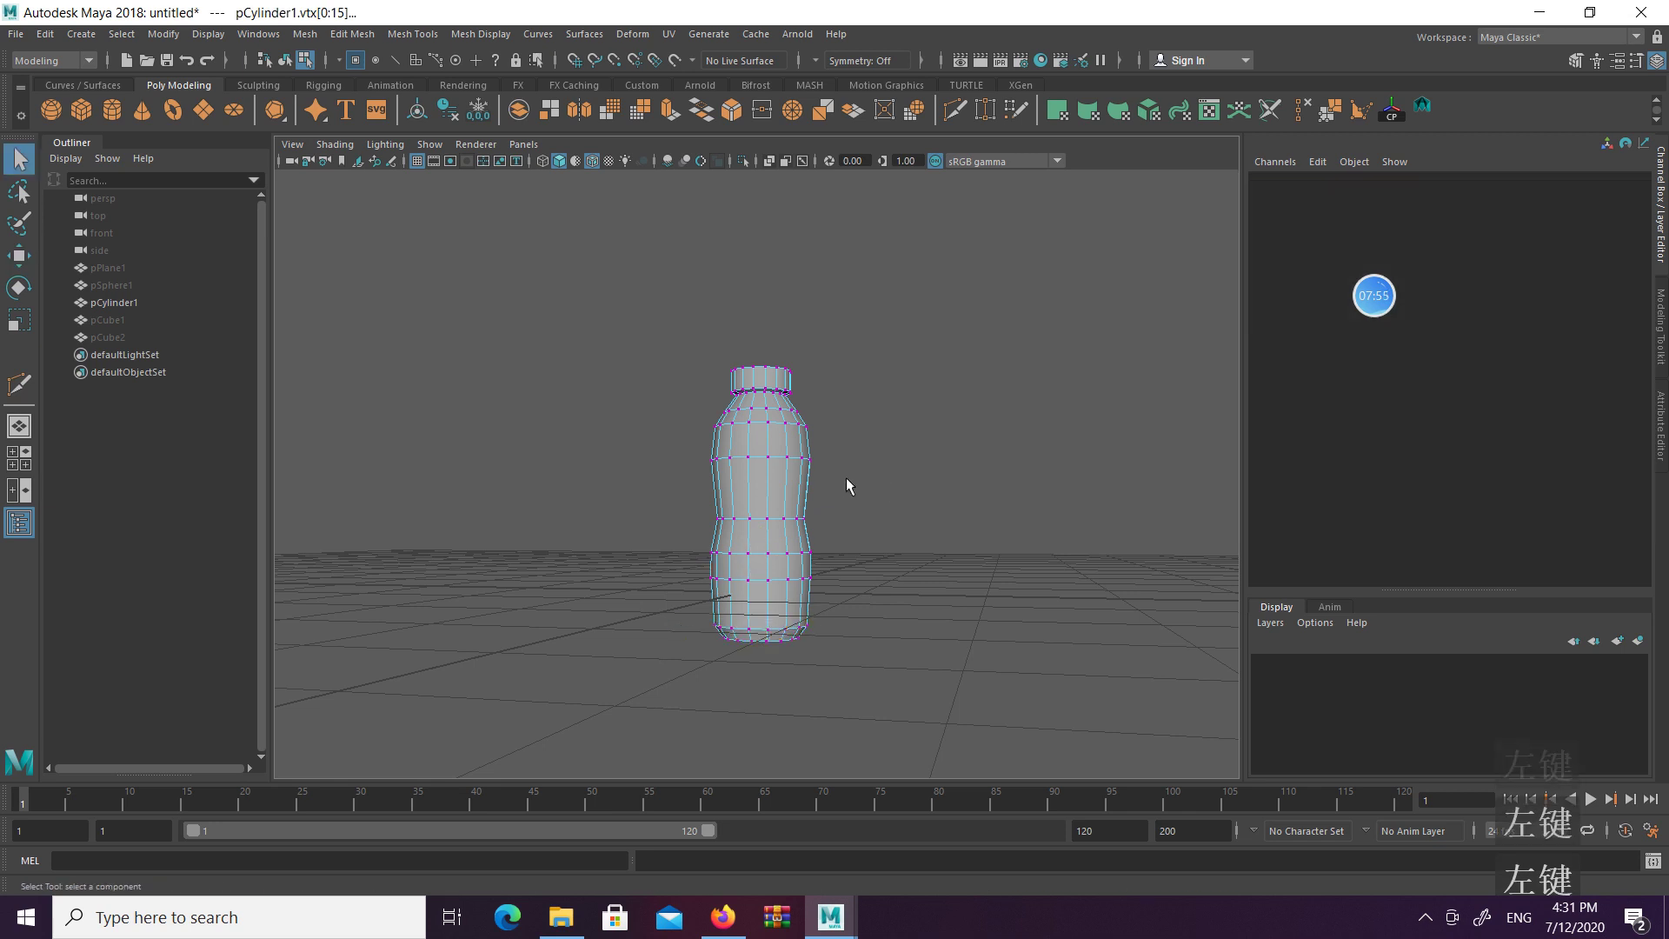
Return to object selection and move the whole bottle along Z to about -0.062
{"action": "left_click_drag", "start_coordinate": [846, 477], "coordinate": [901, 509], "text": "alt"}
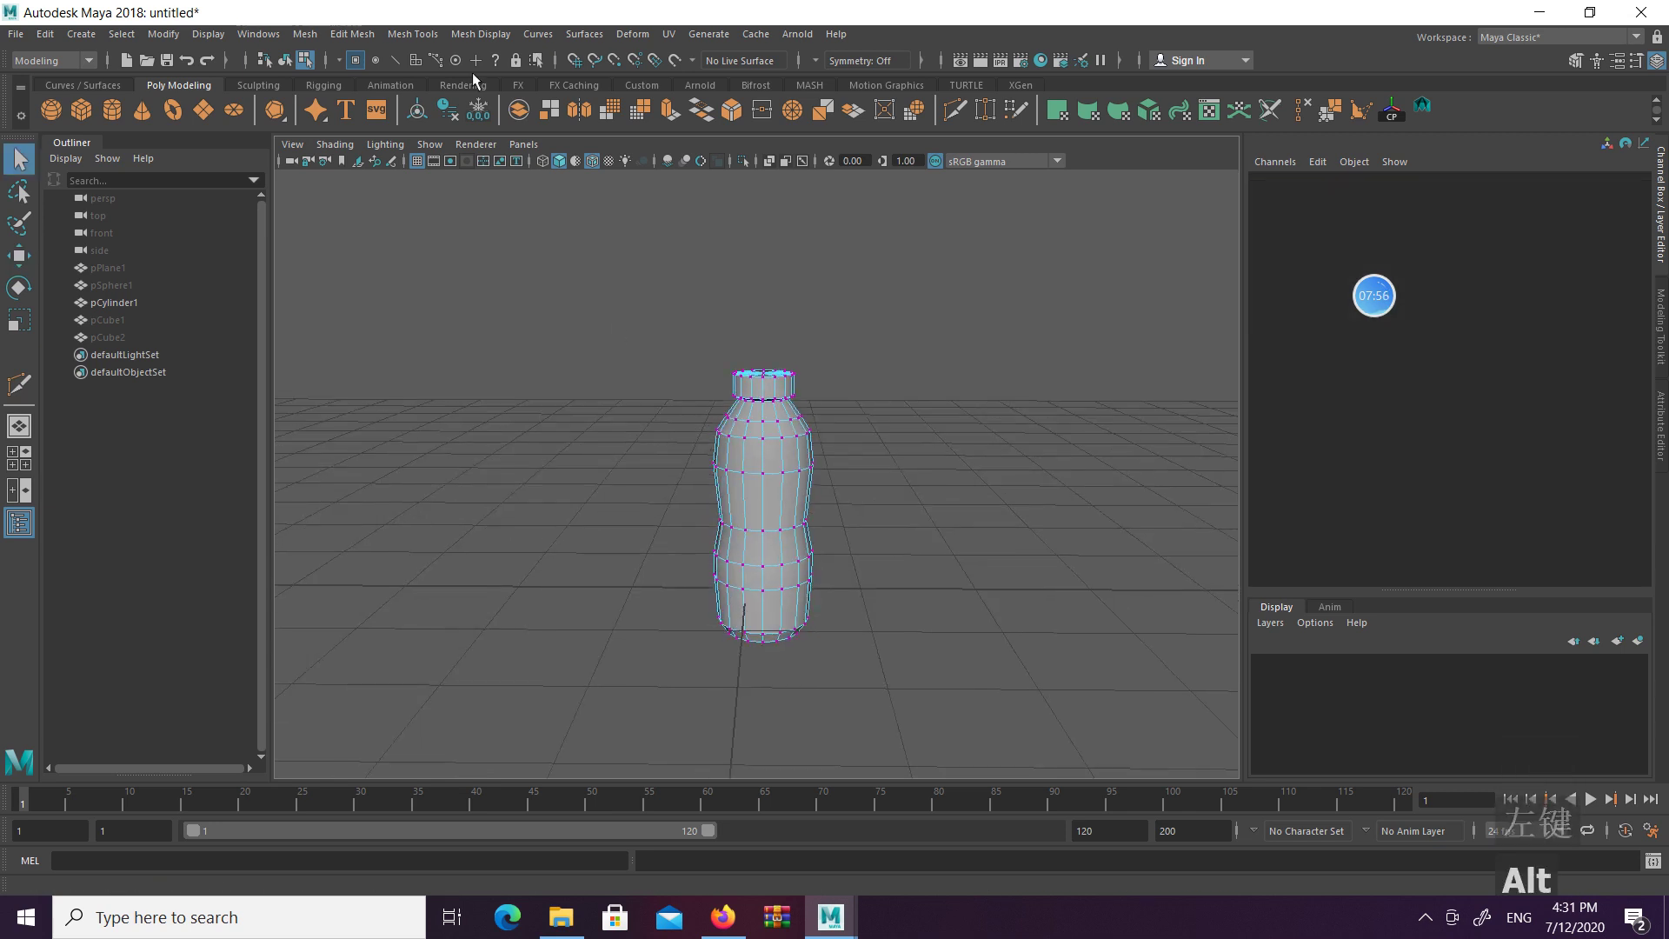
{"action": "left_click", "coordinate": [276, 65]}
{"action": "left_click", "coordinate": [766, 332]}
{"action": "left_click_drag", "start_coordinate": [767, 332], "coordinate": [784, 275], "text": "alt"}
{"action": "left_click", "coordinate": [782, 337]}
{"action": "key", "text": "w"}
{"action": "left_click", "coordinate": [698, 366]}
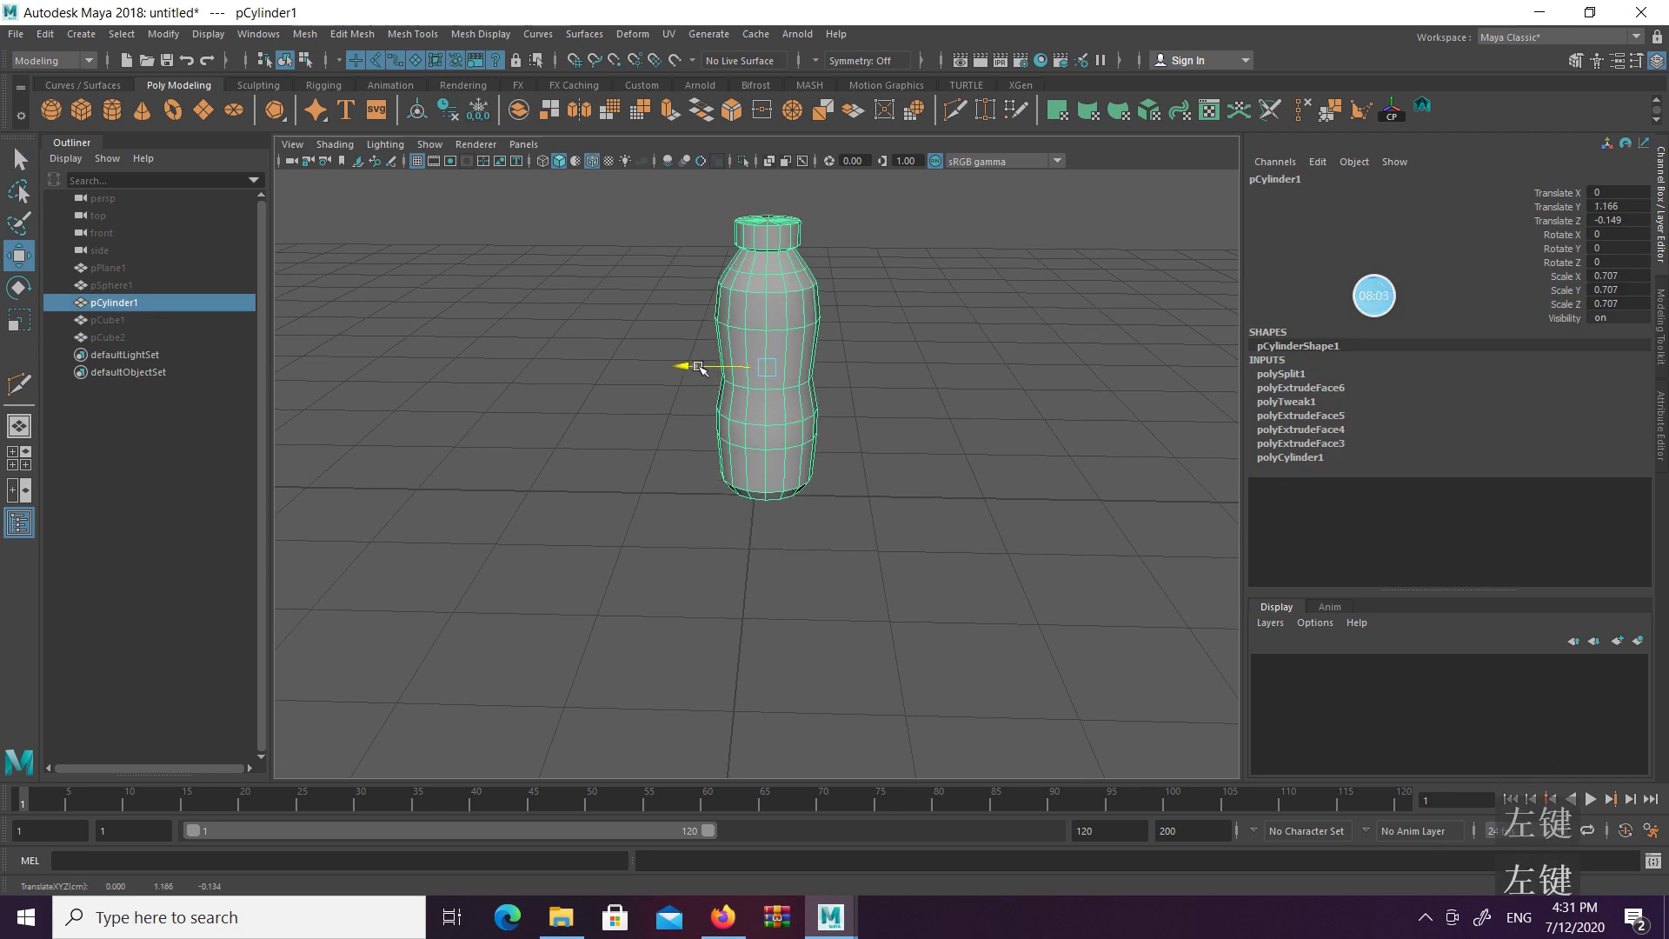
{"action": "left_click_drag", "start_coordinate": [698, 366], "coordinate": [866, 422]}
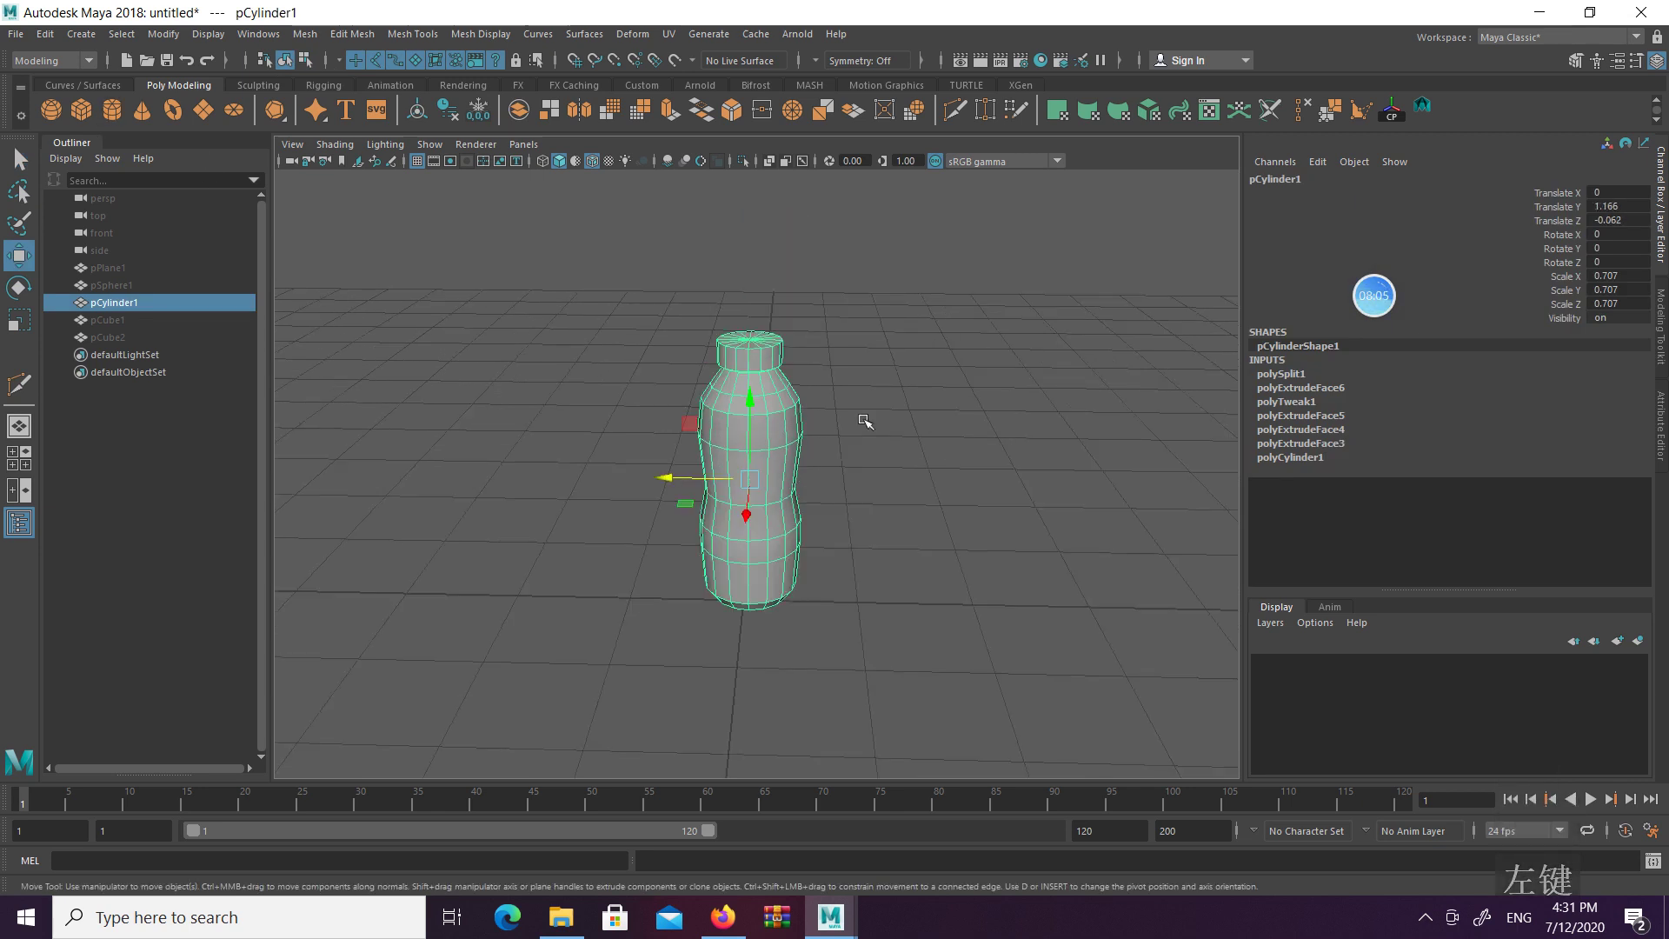
{"action": "left_click", "coordinate": [865, 422]}
Select the cap's vertices and scale them uniformly to about 0.83, keeping them selected
{"action": "left_click_drag", "start_coordinate": [744, 367], "coordinate": [708, 352], "text": "alt"}
{"action": "left_click", "coordinate": [762, 348]}
{"action": "right_click_drag", "start_coordinate": [768, 350], "coordinate": [683, 335]}
{"action": "left_click_drag", "start_coordinate": [693, 328], "coordinate": [737, 337], "text": "alt"}
{"action": "key", "text": "r"}
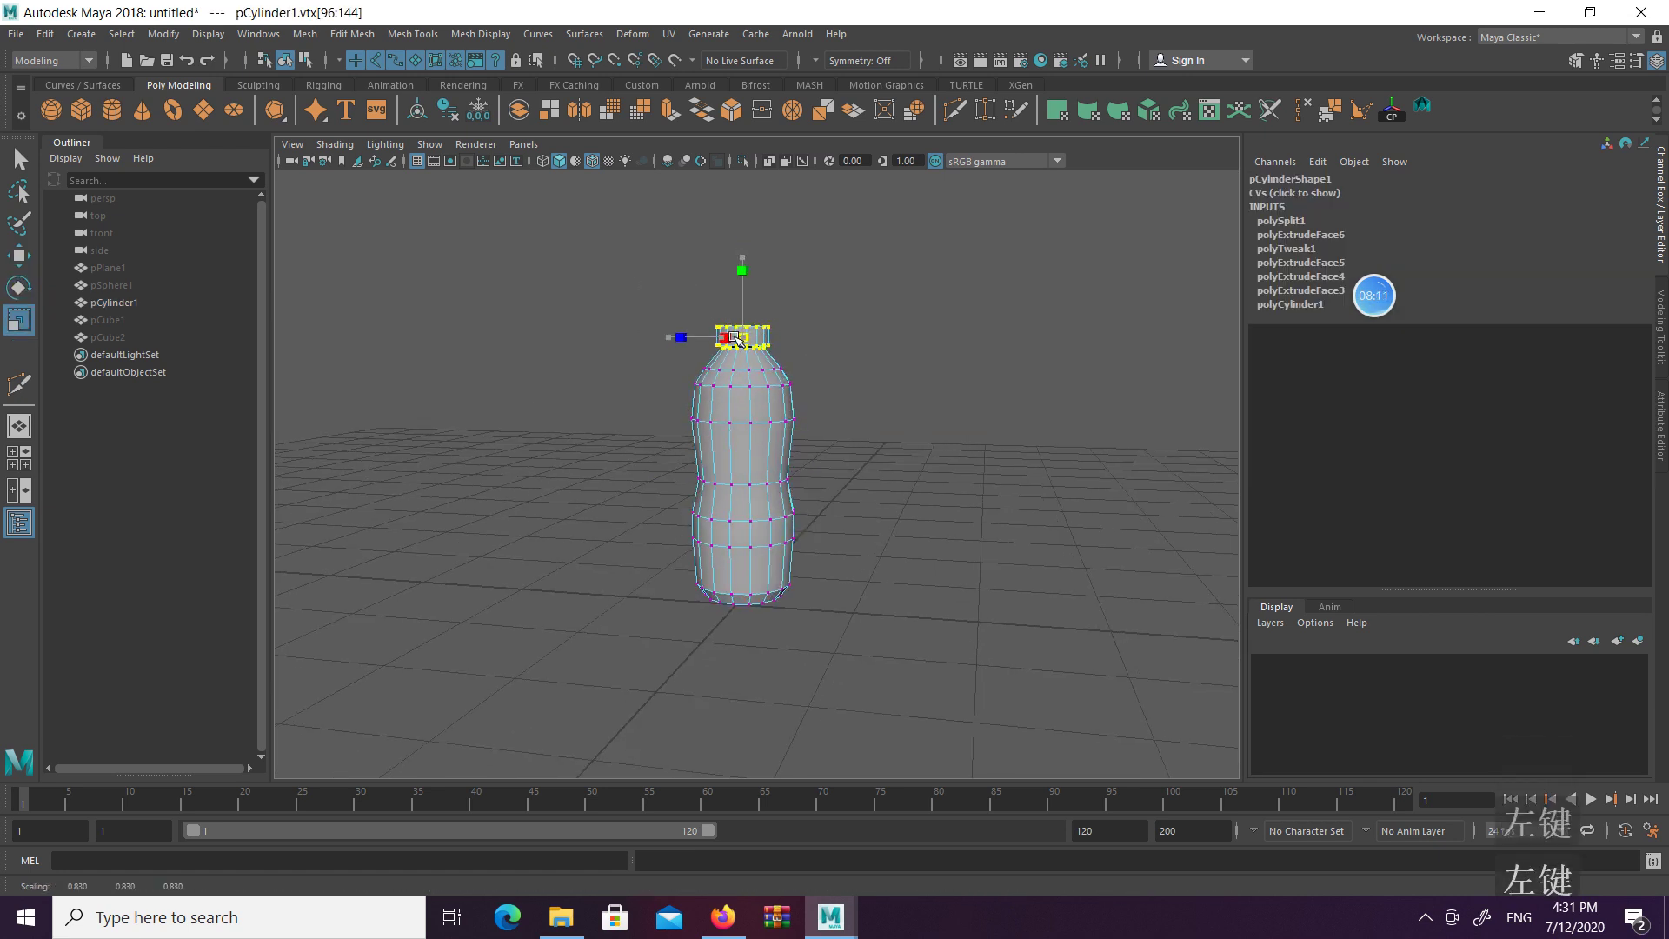
{"action": "left_click", "coordinate": [904, 328]}
{"action": "key", "text": "ctrl+z"}
Stretch the cap's vertices very slightly in height and clear the selection
{"action": "key", "text": "w"}
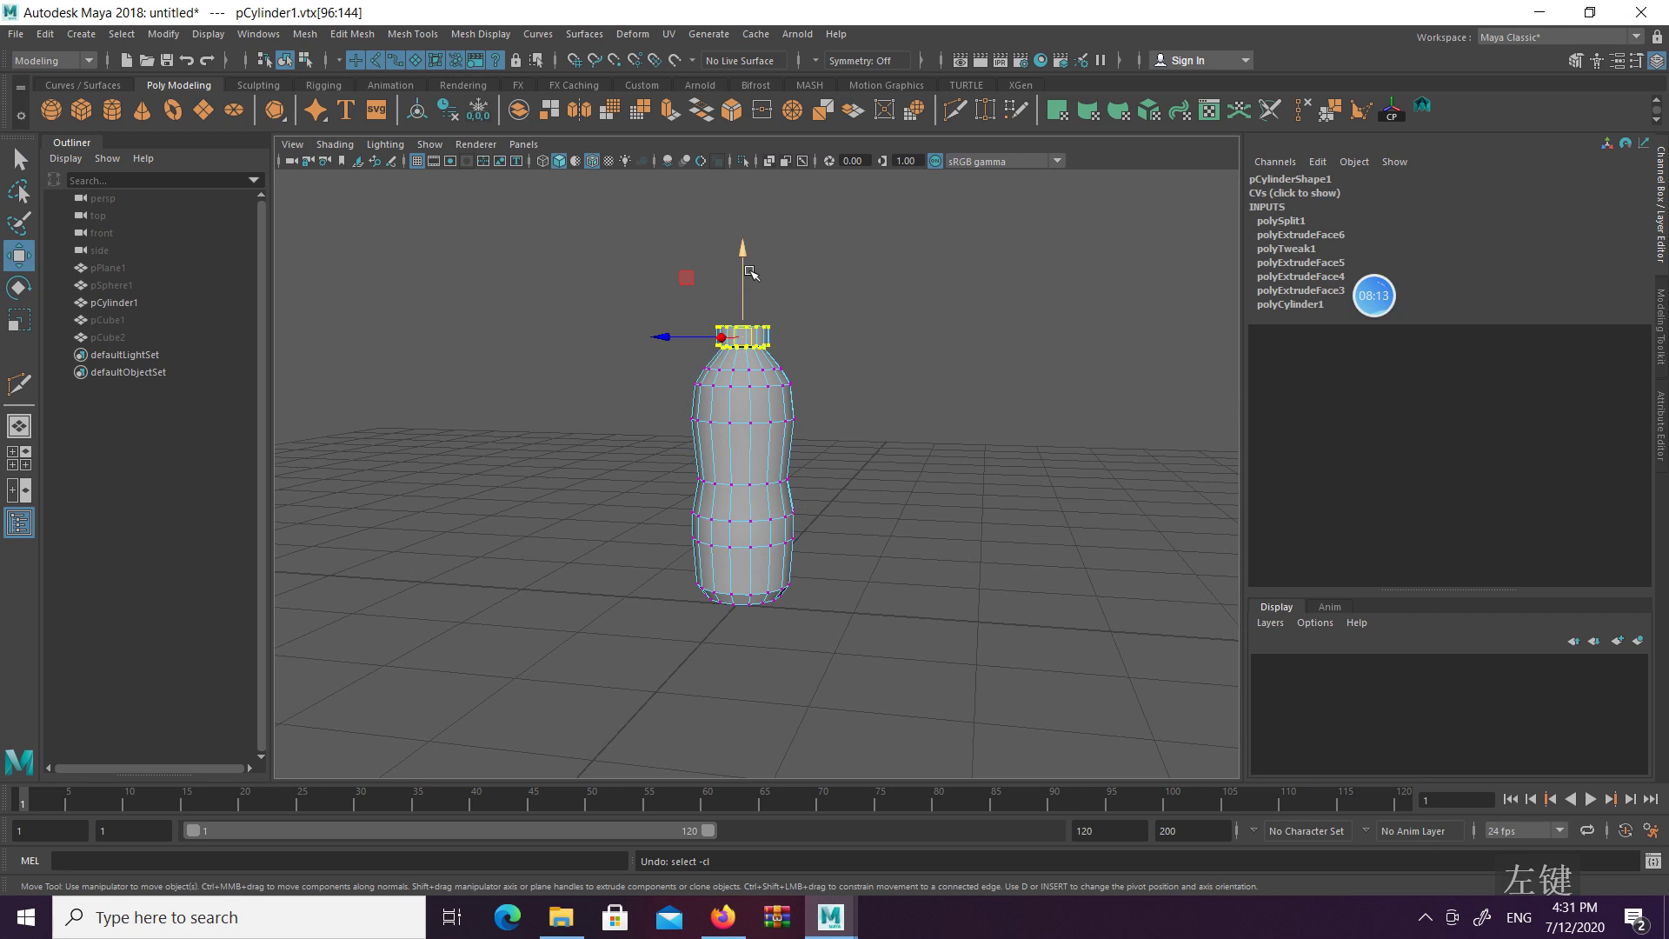
{"action": "key", "text": "r"}
{"action": "left_click_drag", "start_coordinate": [746, 254], "coordinate": [745, 252]}
{"action": "key", "text": "w"}
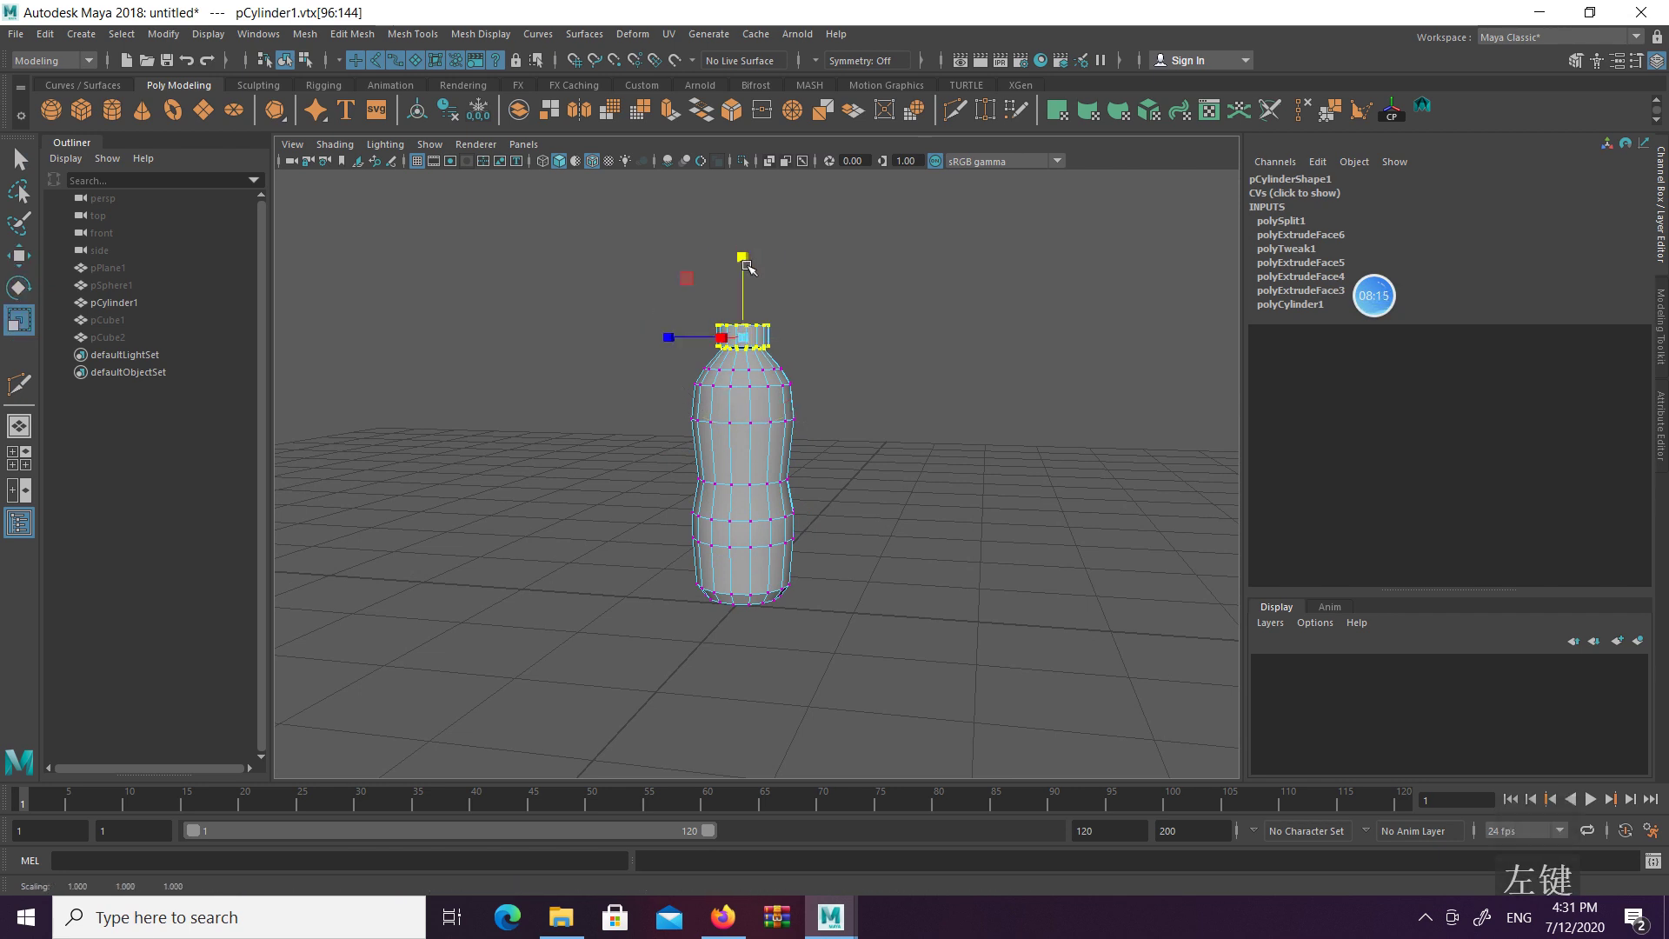
{"action": "left_click", "coordinate": [794, 275]}
Switch to edge selection, select the edge loop in the middle of the shoulders and move it slightly up
{"action": "key", "text": "q"}
{"action": "scroll", "coordinate": [774, 343], "scroll_direction": "up", "scroll_amount": 5}
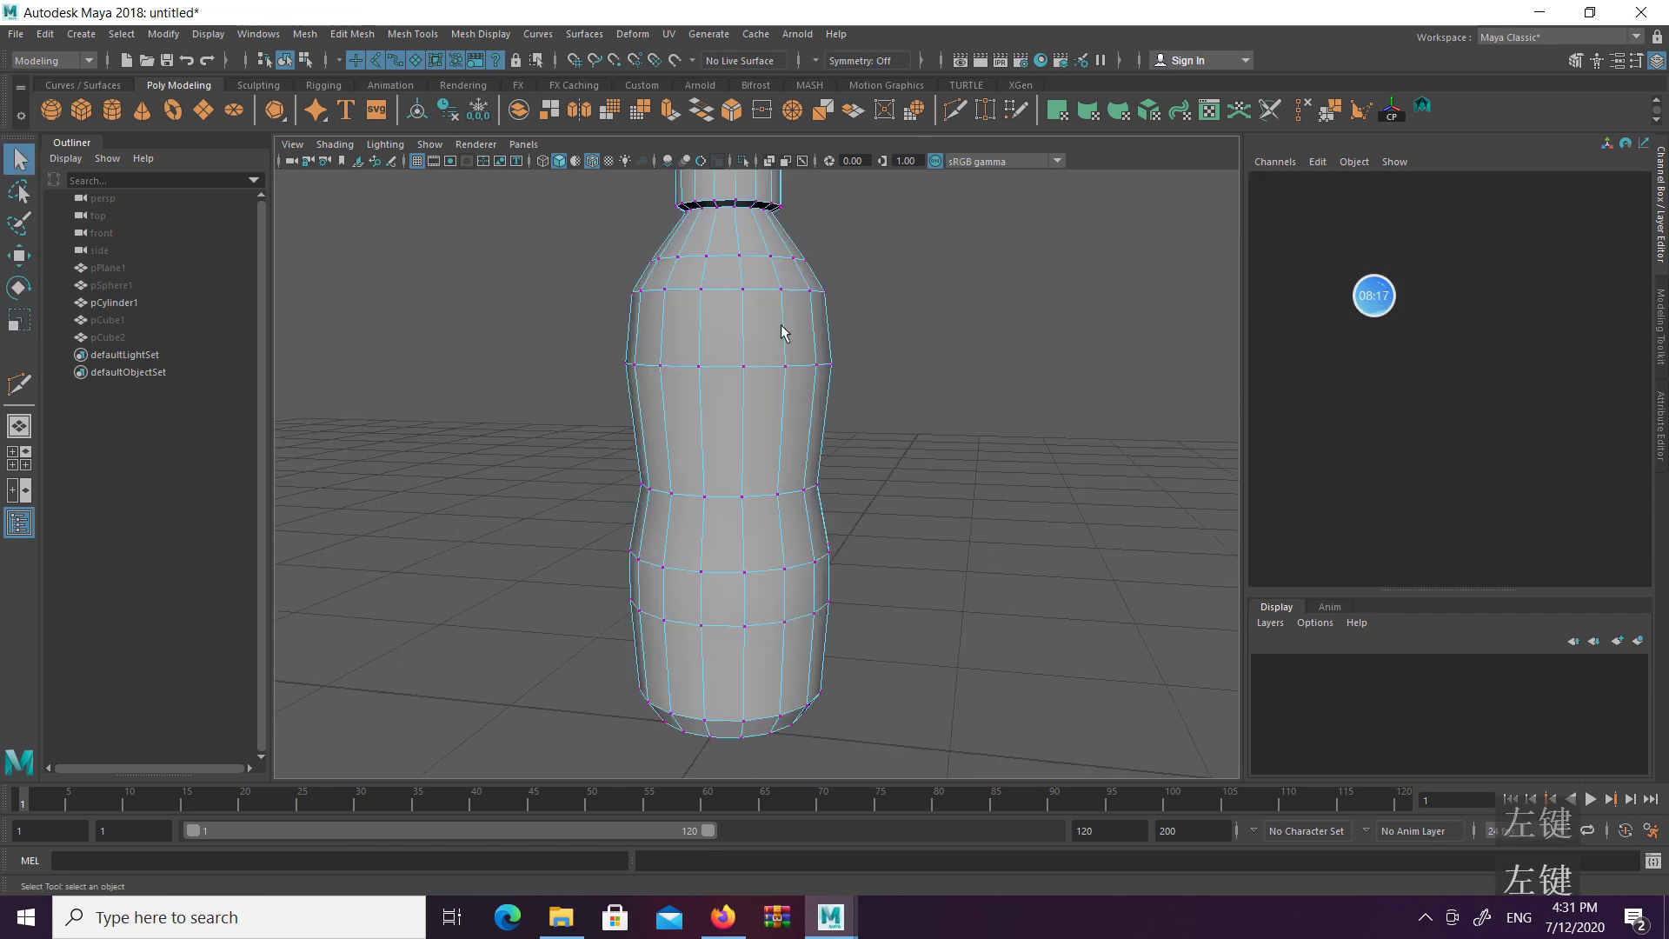
{"action": "right_click_drag", "start_coordinate": [750, 273], "coordinate": [751, 233]}
{"action": "double_click", "coordinate": [752, 264]}
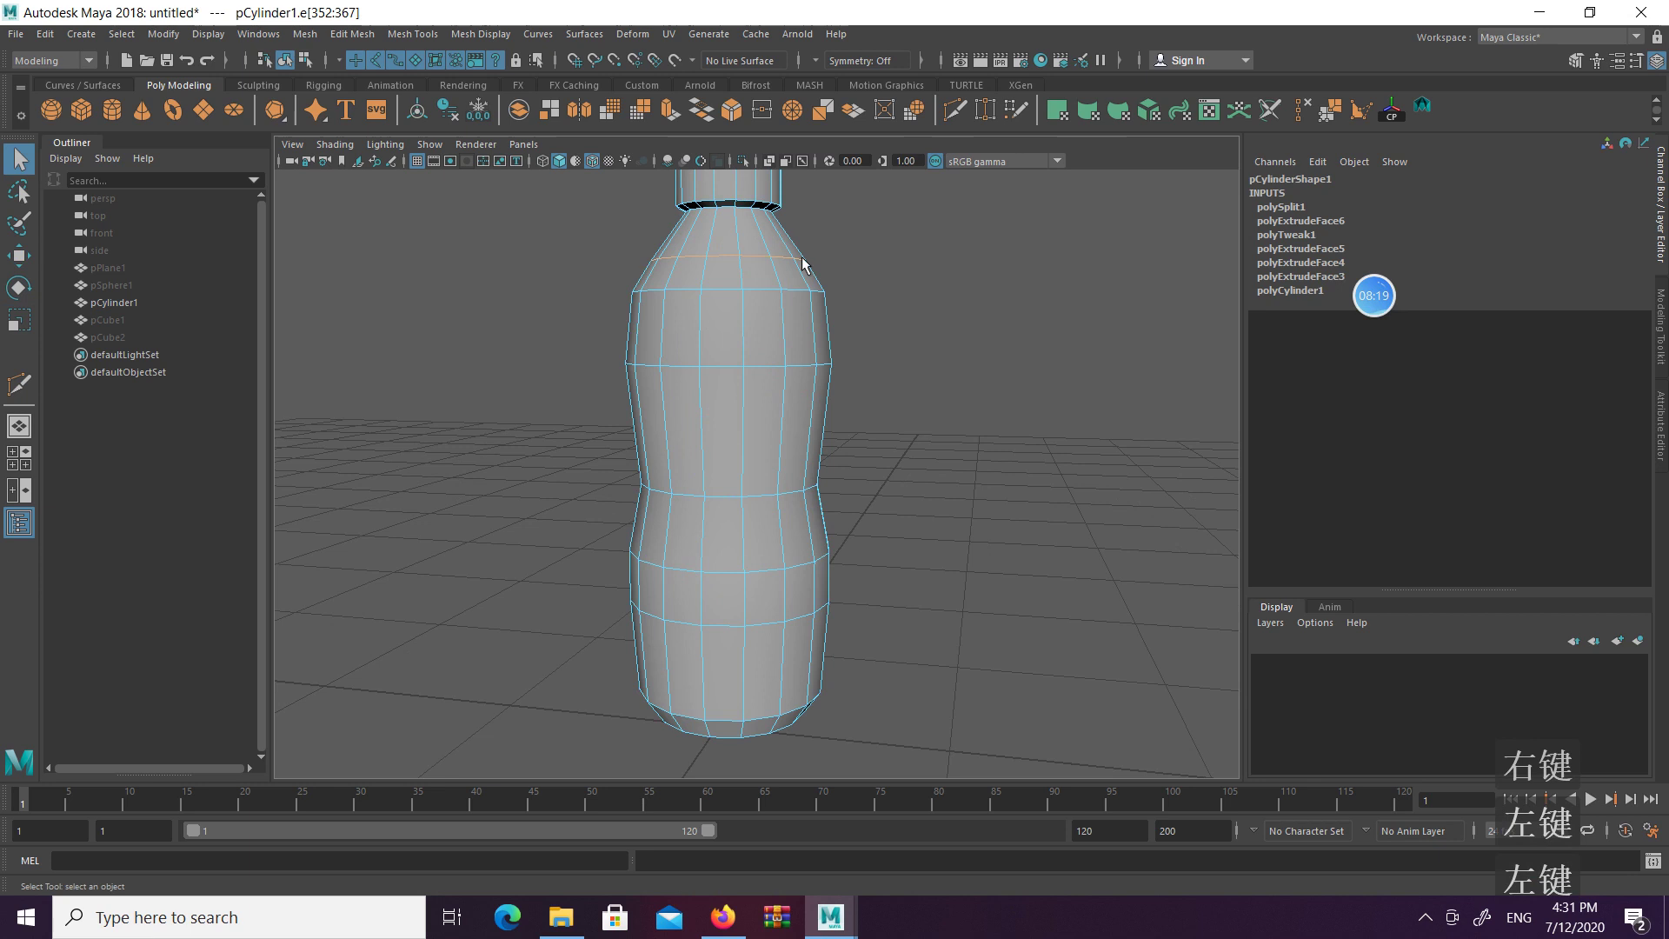
{"action": "key", "text": "w"}
{"action": "left_click_drag", "start_coordinate": [725, 193], "coordinate": [724, 190]}
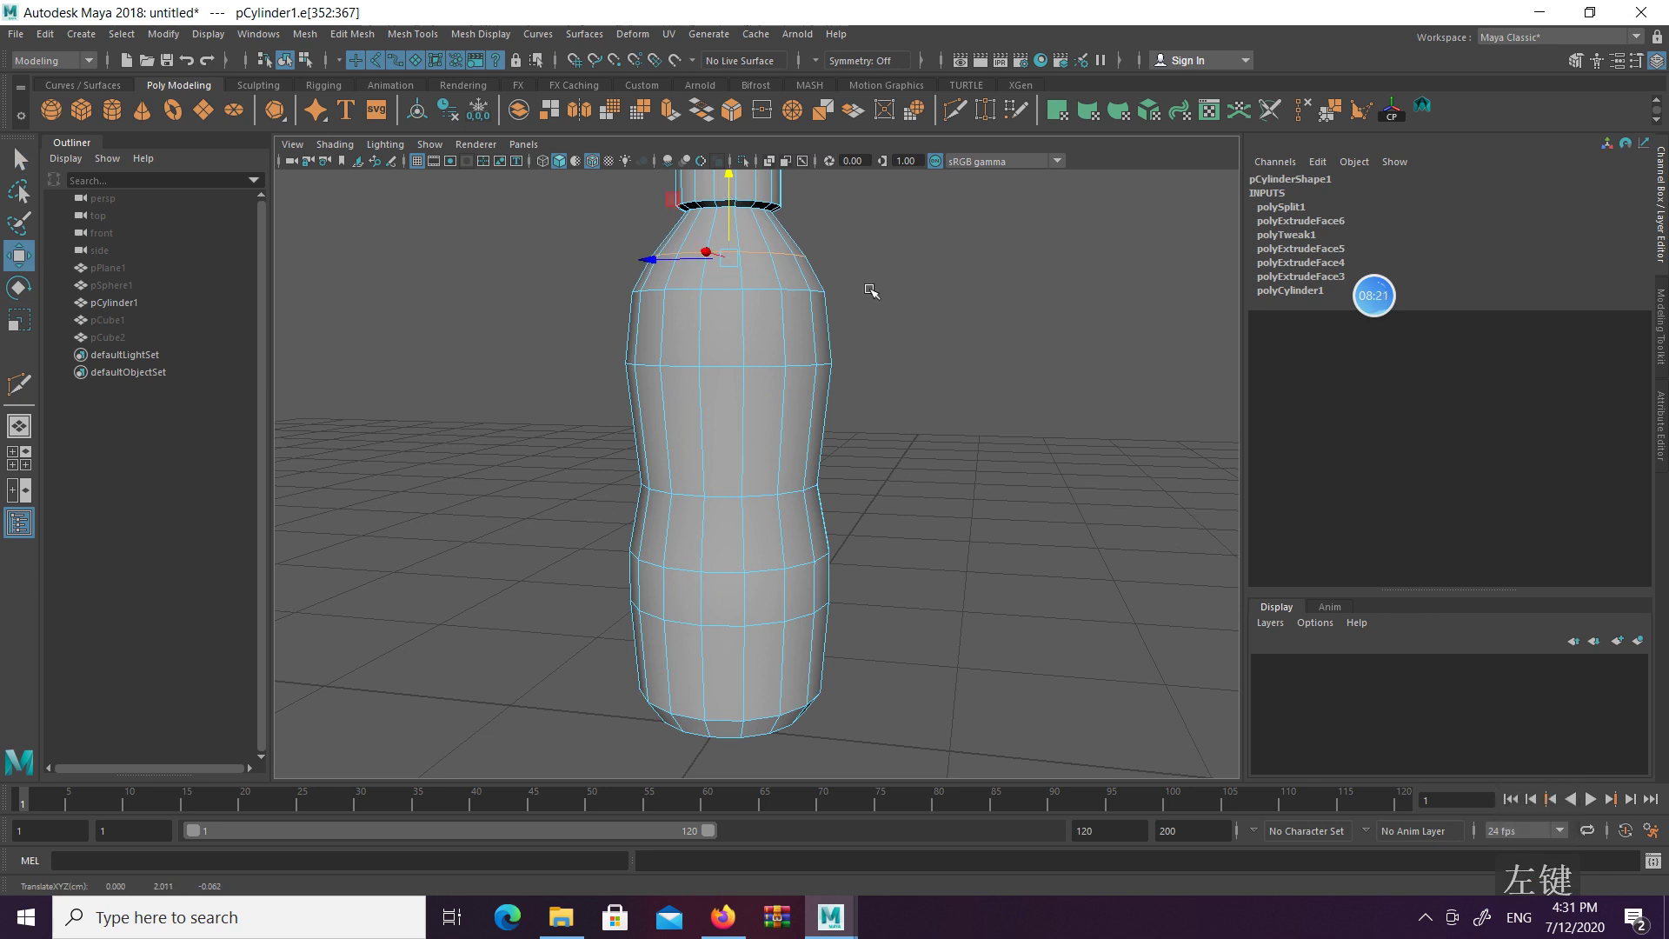
Return to object selection, select the finished bottle and hide it
{"action": "left_click_drag", "start_coordinate": [868, 290], "coordinate": [890, 309], "text": "alt"}
{"action": "scroll", "coordinate": [890, 309], "scroll_direction": "down", "scroll_amount": 5}
{"action": "left_click", "coordinate": [301, 60]}
{"action": "left_click", "coordinate": [284, 59]}
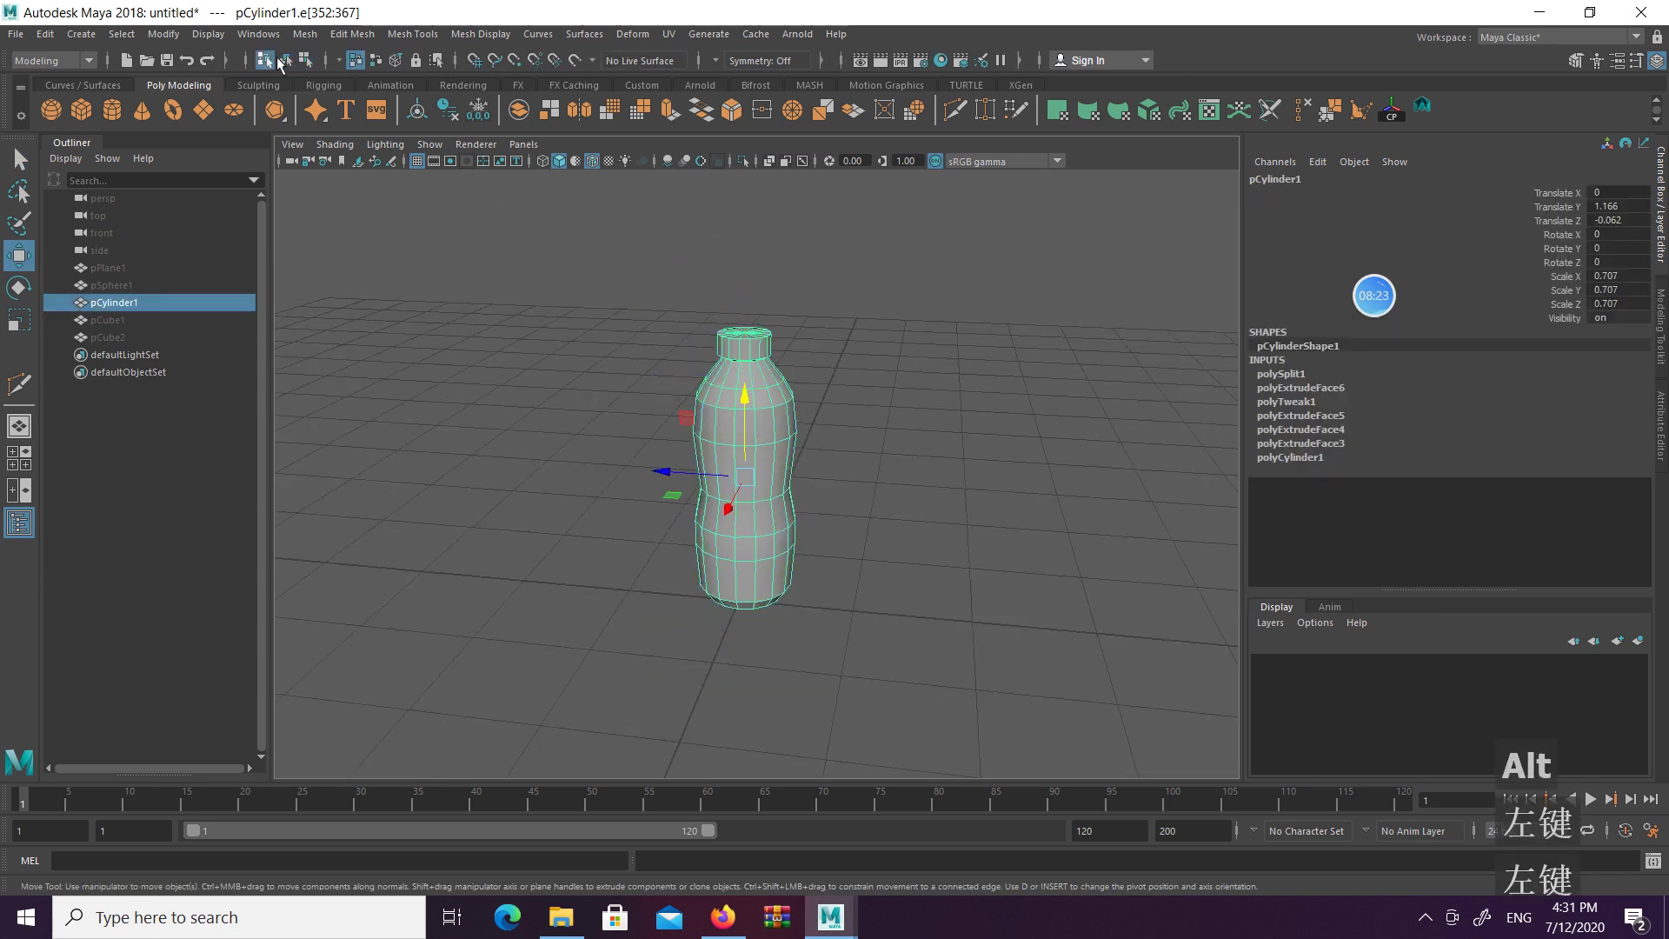
{"action": "left_click", "coordinate": [566, 335]}
{"action": "left_click_drag", "start_coordinate": [566, 336], "coordinate": [913, 615], "text": "alt"}
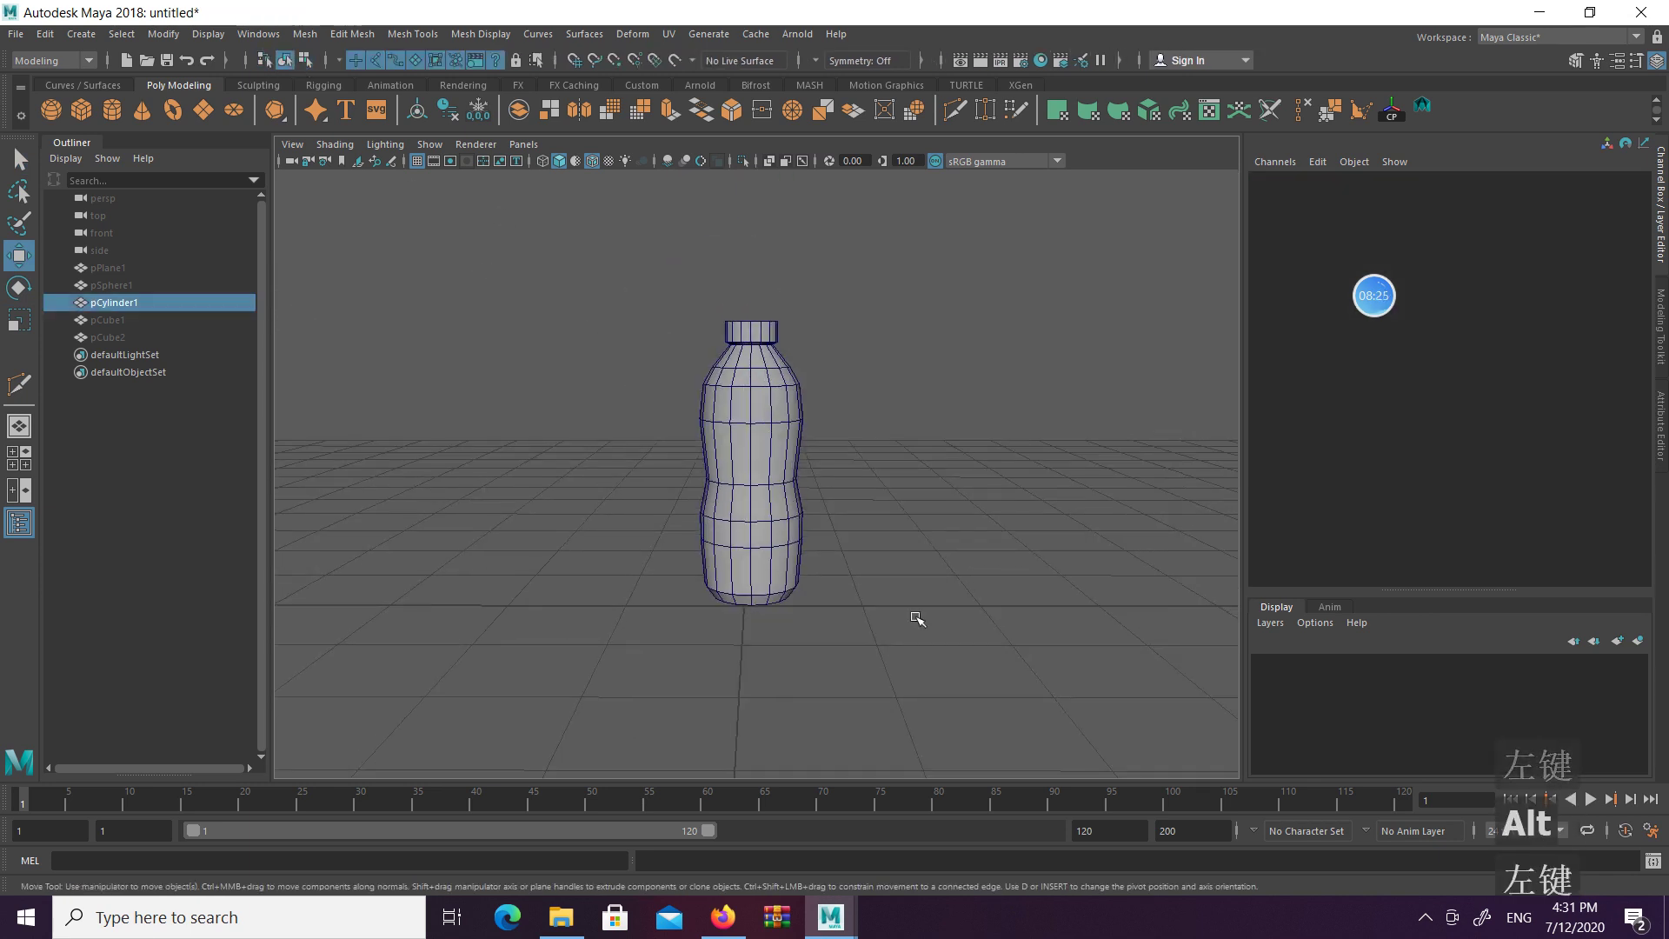
{"action": "key", "text": "ctrl+h"}
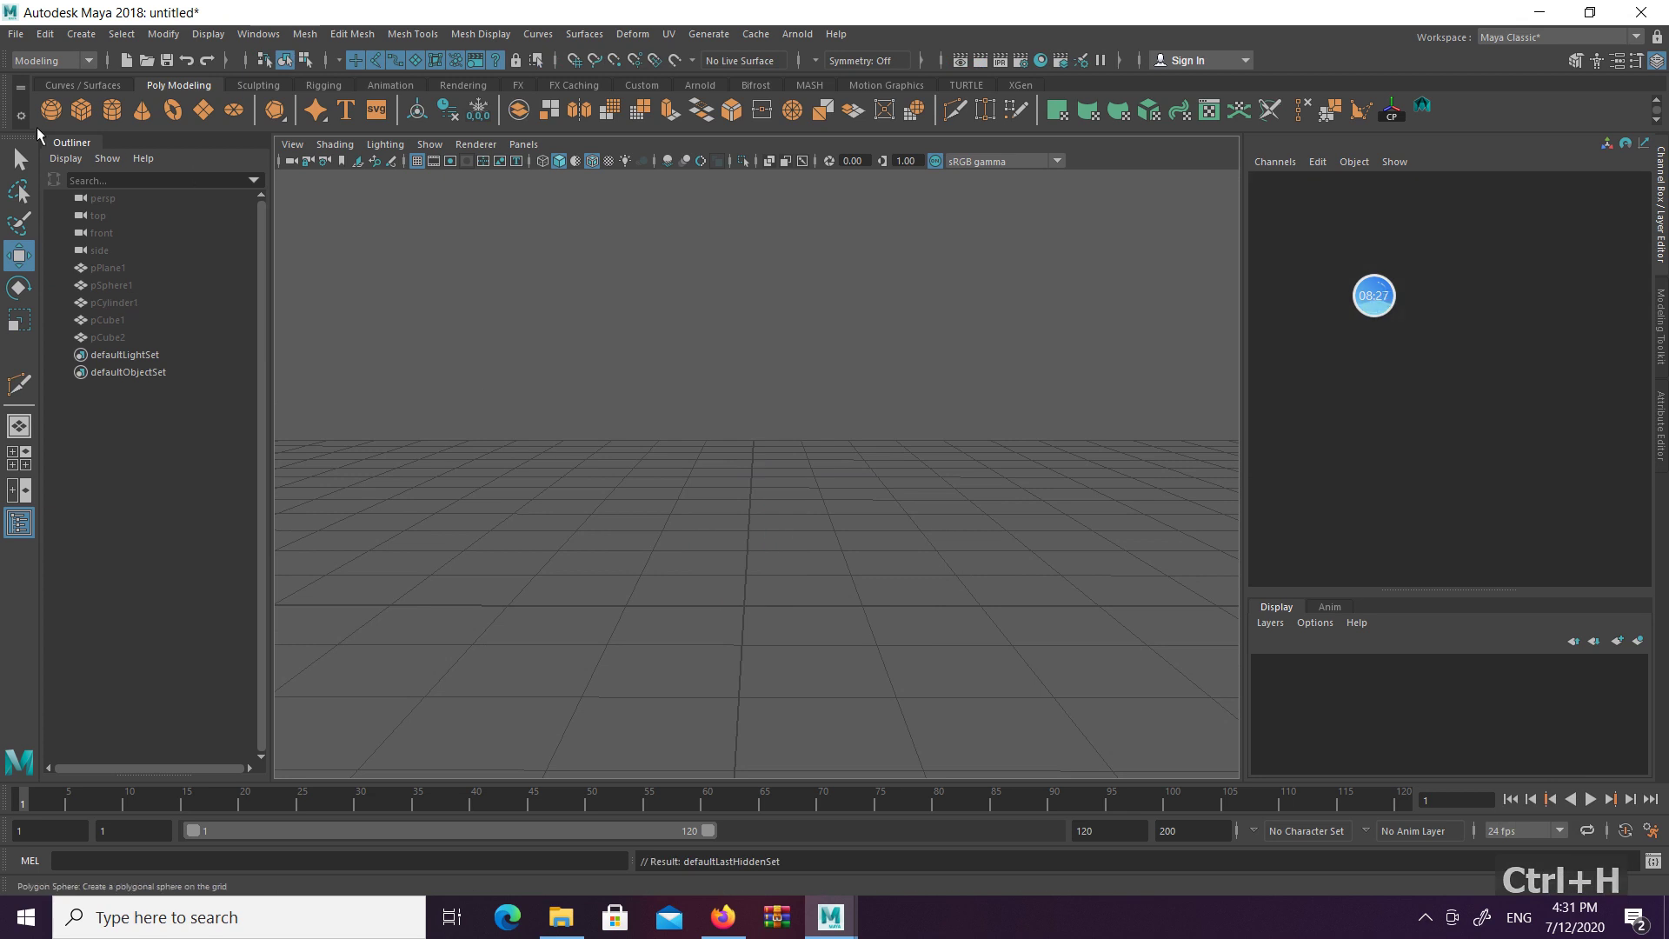
Unhide the polygon sphere and move it near the grid centre, to about 0.263 in Y and -0.321 in Z
{"action": "left_click", "coordinate": [128, 285]}
{"action": "key", "text": "shift+h"}
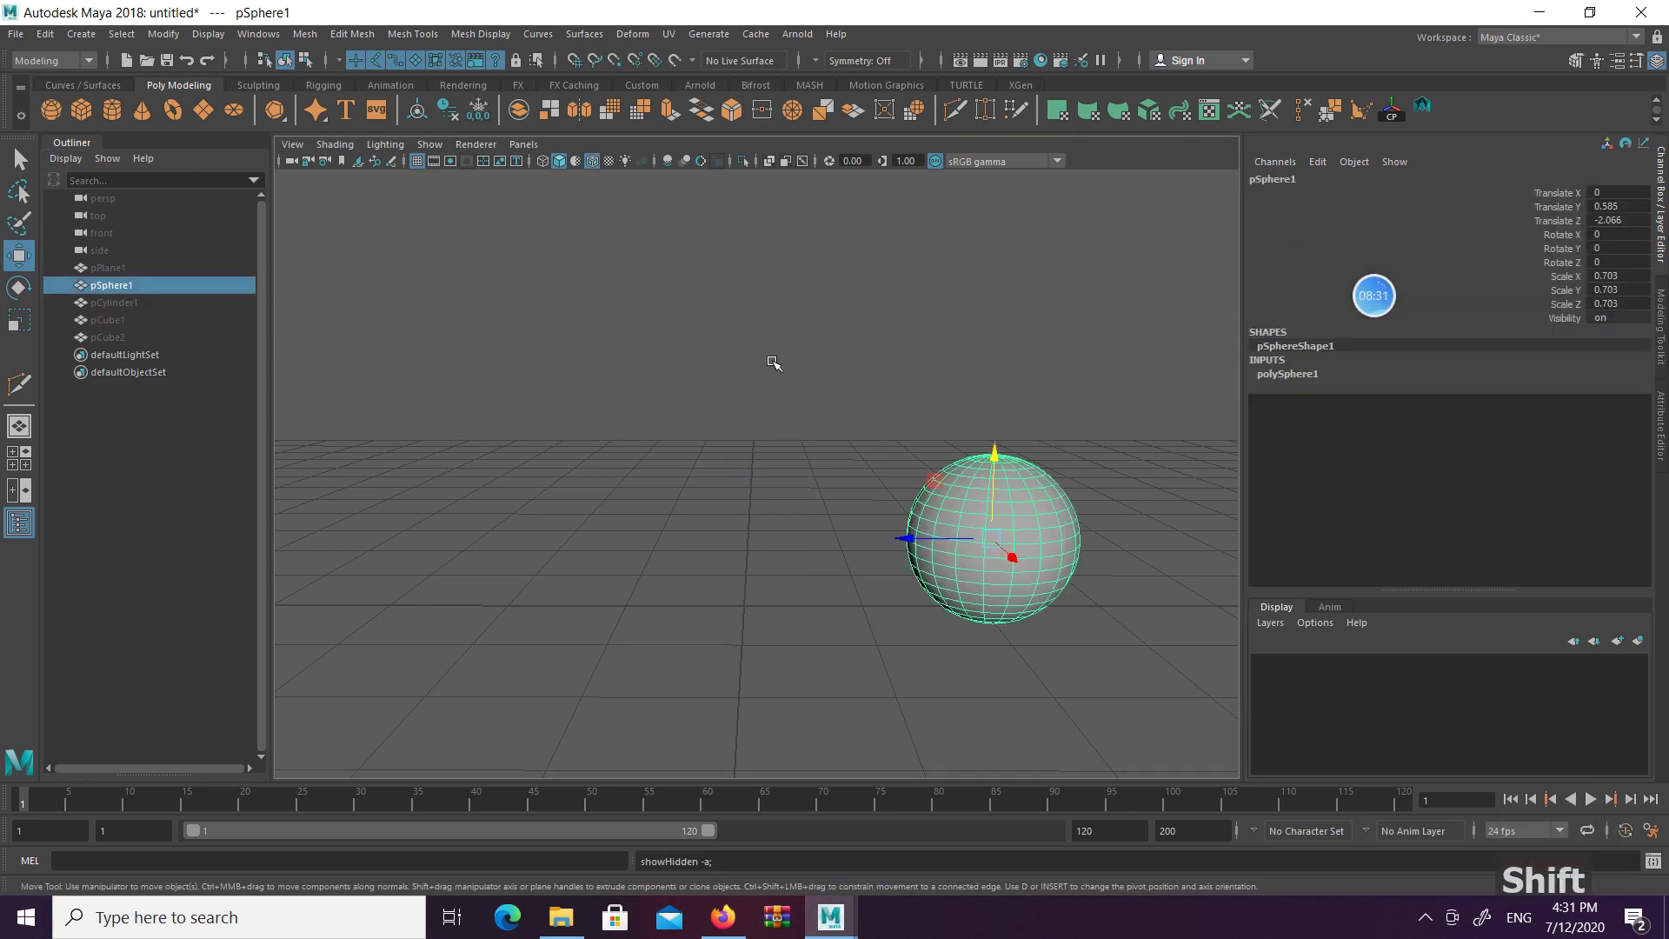
{"action": "left_click_drag", "start_coordinate": [909, 542], "coordinate": [706, 555]}
{"action": "left_click_drag", "start_coordinate": [739, 460], "coordinate": [741, 497]}
{"action": "left_click_drag", "start_coordinate": [706, 560], "coordinate": [765, 522], "text": "alt"}
Set both the axis and height subdivisions of the sphere to 16 and deselect it
{"action": "left_click", "coordinate": [1297, 375]}
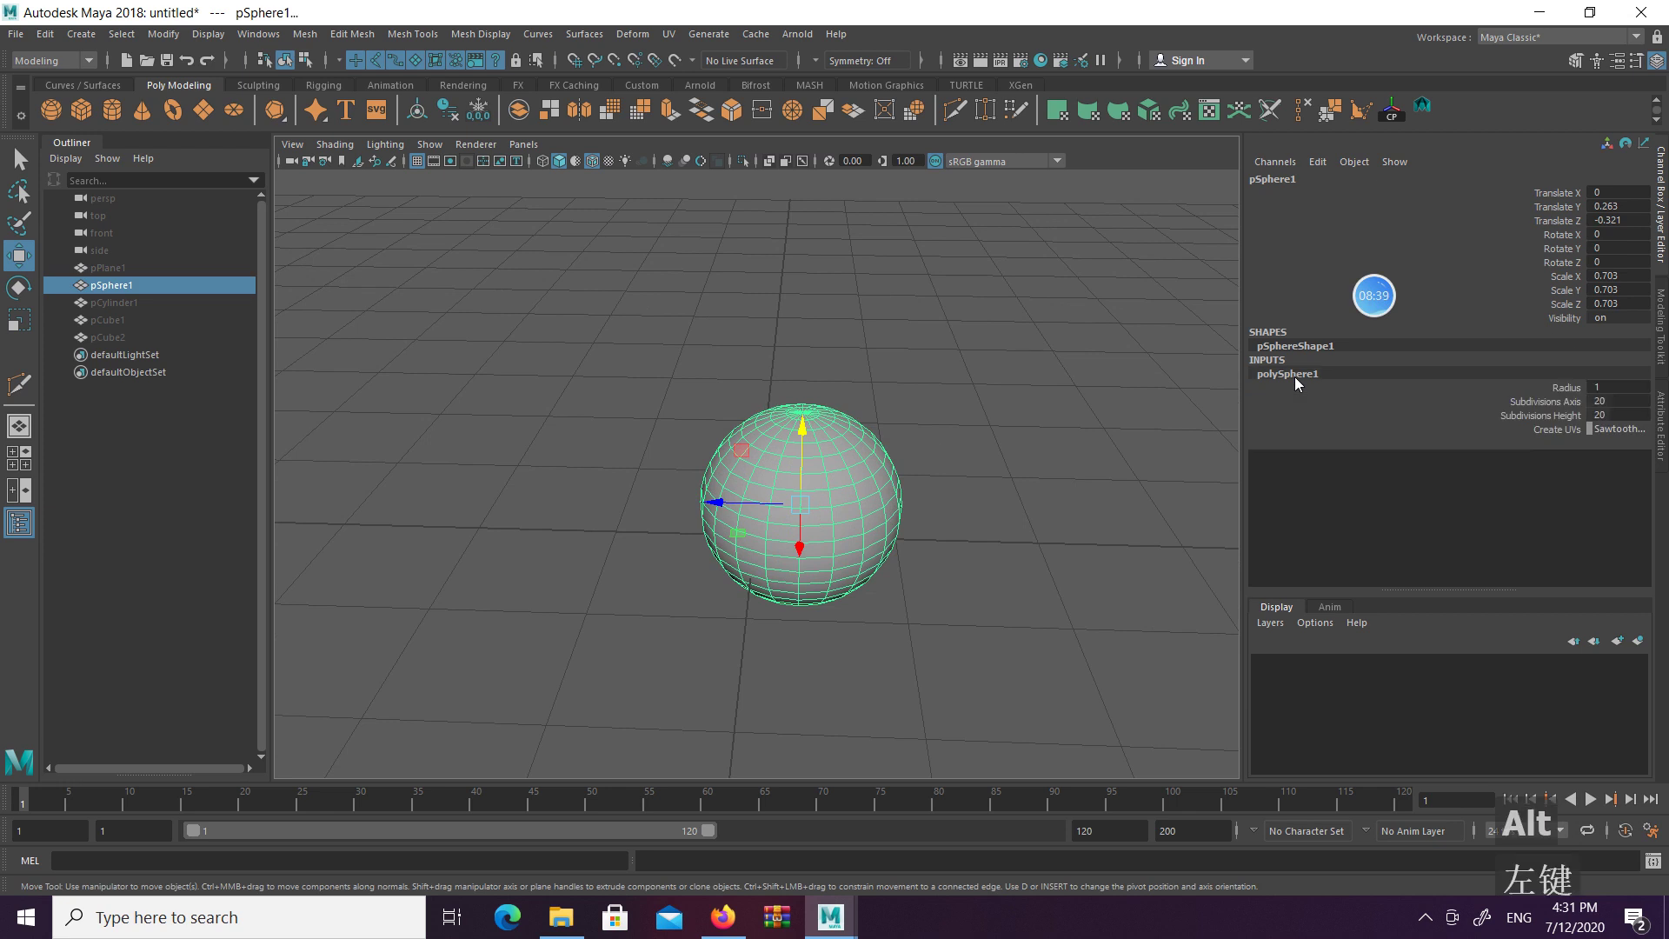
{"action": "left_click_drag", "start_coordinate": [1613, 402], "coordinate": [1613, 415]}
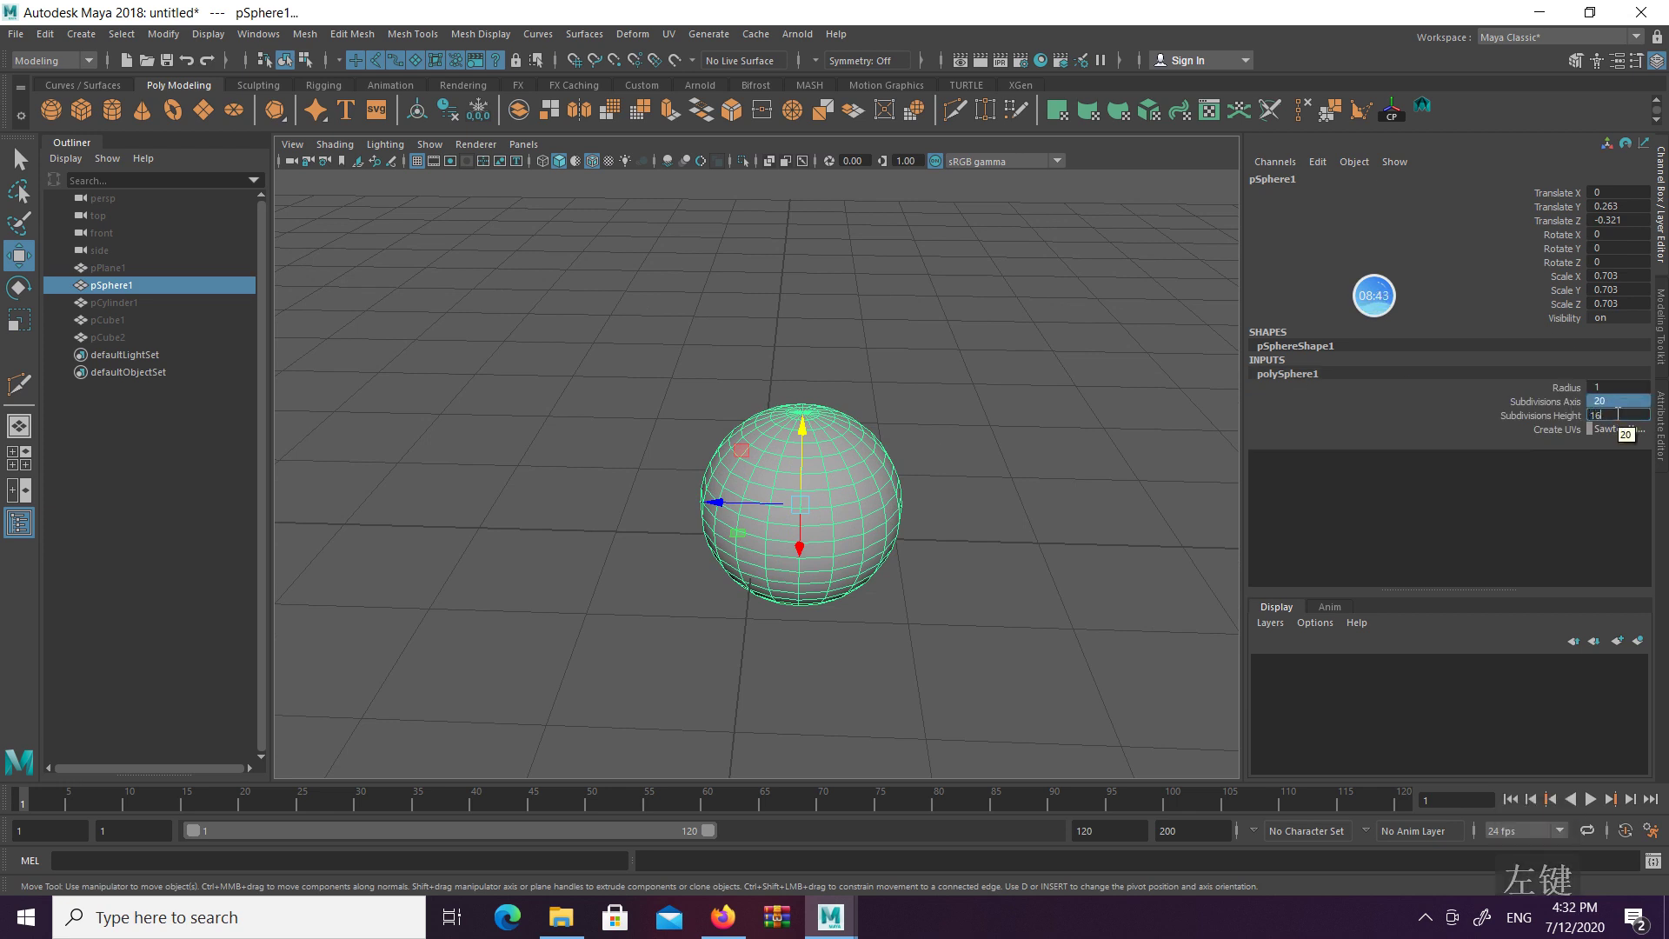
{"action": "key", "text": "Return"}
{"action": "left_click", "coordinate": [956, 440]}
Switch to face selection, select the faces of the sphere's lower half and delete them
{"action": "left_click_drag", "start_coordinate": [914, 453], "coordinate": [834, 412], "text": "alt"}
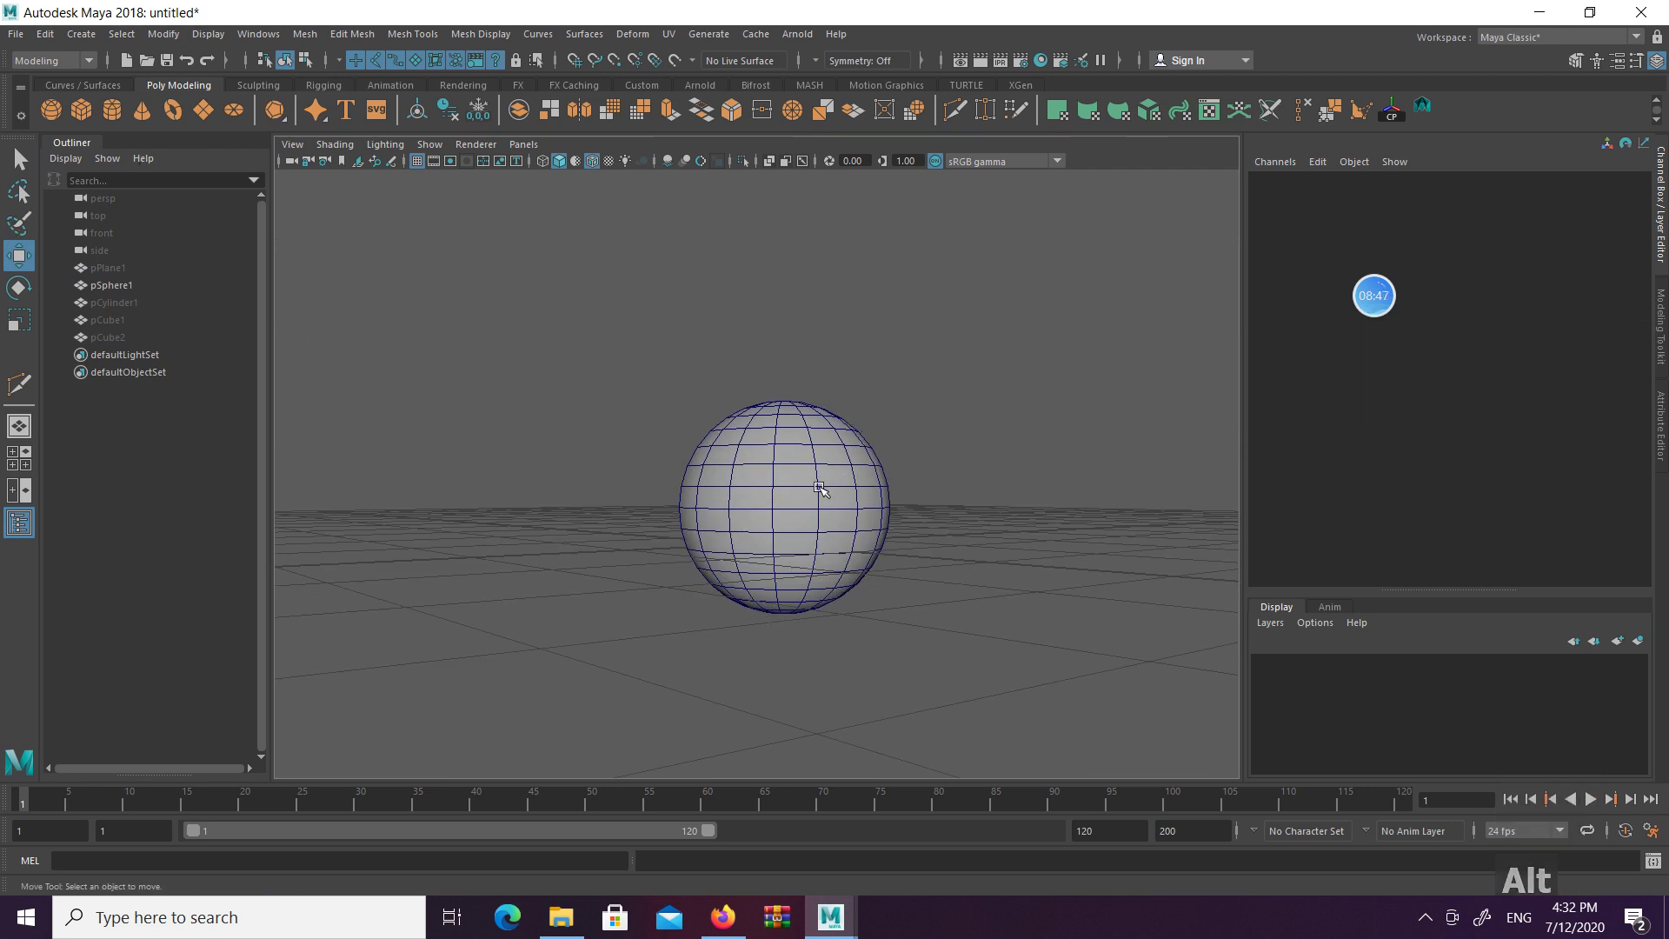
{"action": "right_click_drag", "start_coordinate": [816, 421], "coordinate": [826, 496]}
{"action": "left_click_drag", "start_coordinate": [634, 523], "coordinate": [1068, 703]}
{"action": "key", "text": "space"}
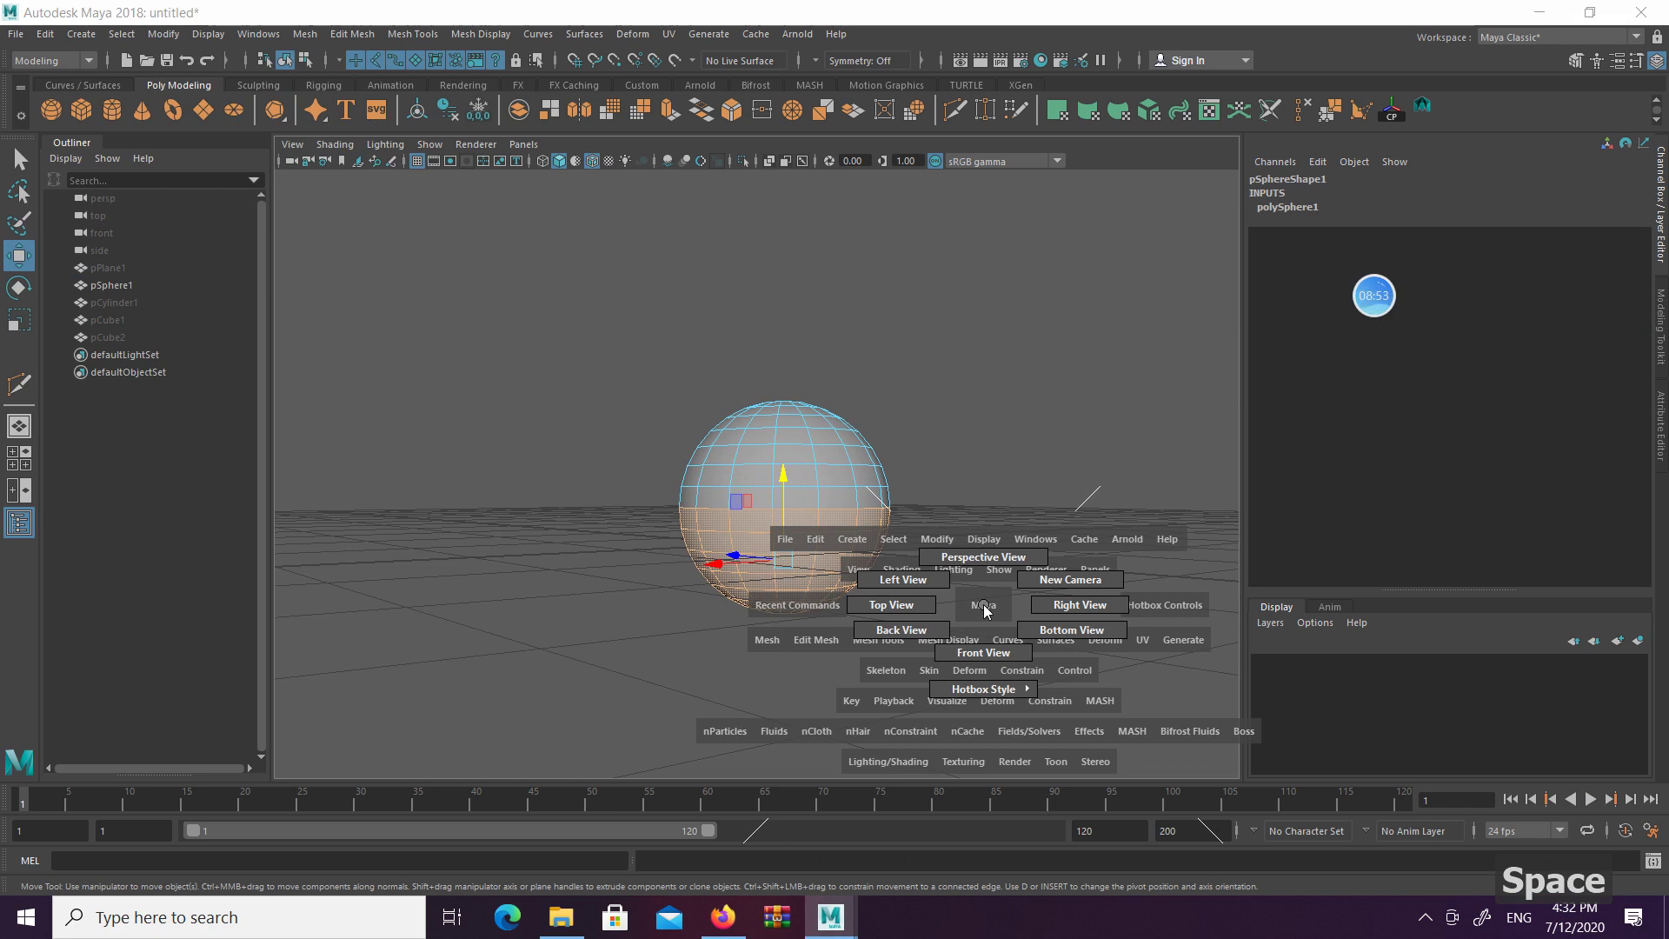
{"action": "left_click_drag", "start_coordinate": [987, 611], "coordinate": [1078, 610]}
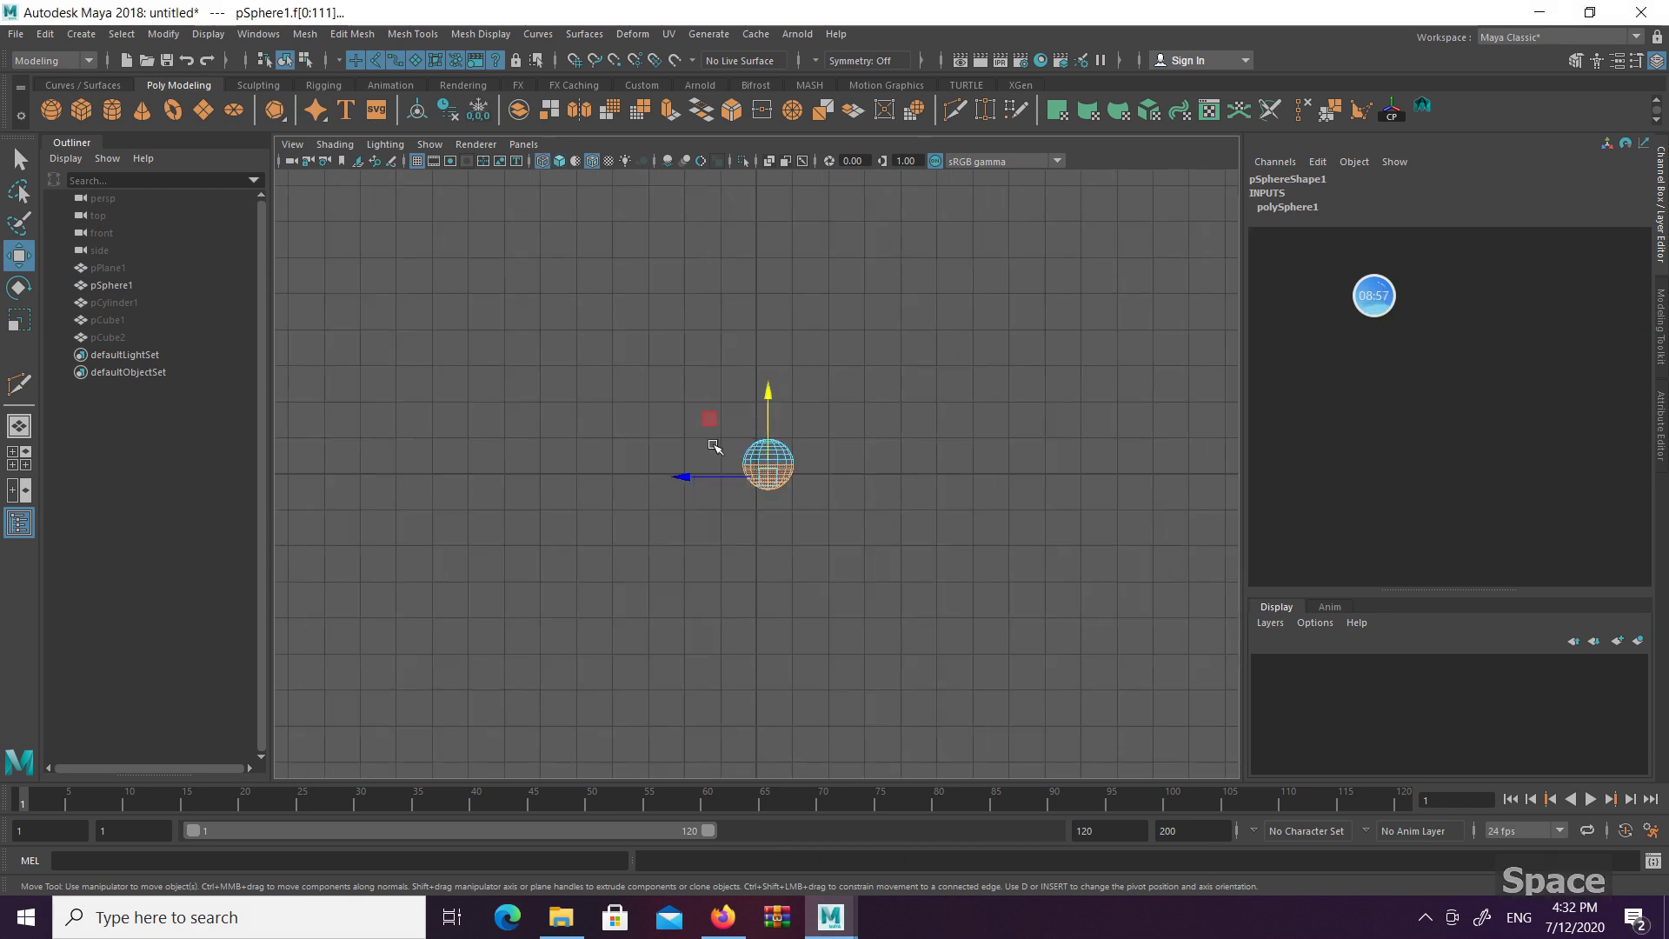
{"action": "right_click_drag", "start_coordinate": [708, 432], "coordinate": [761, 476], "text": "alt"}
{"action": "key", "text": "Delete"}
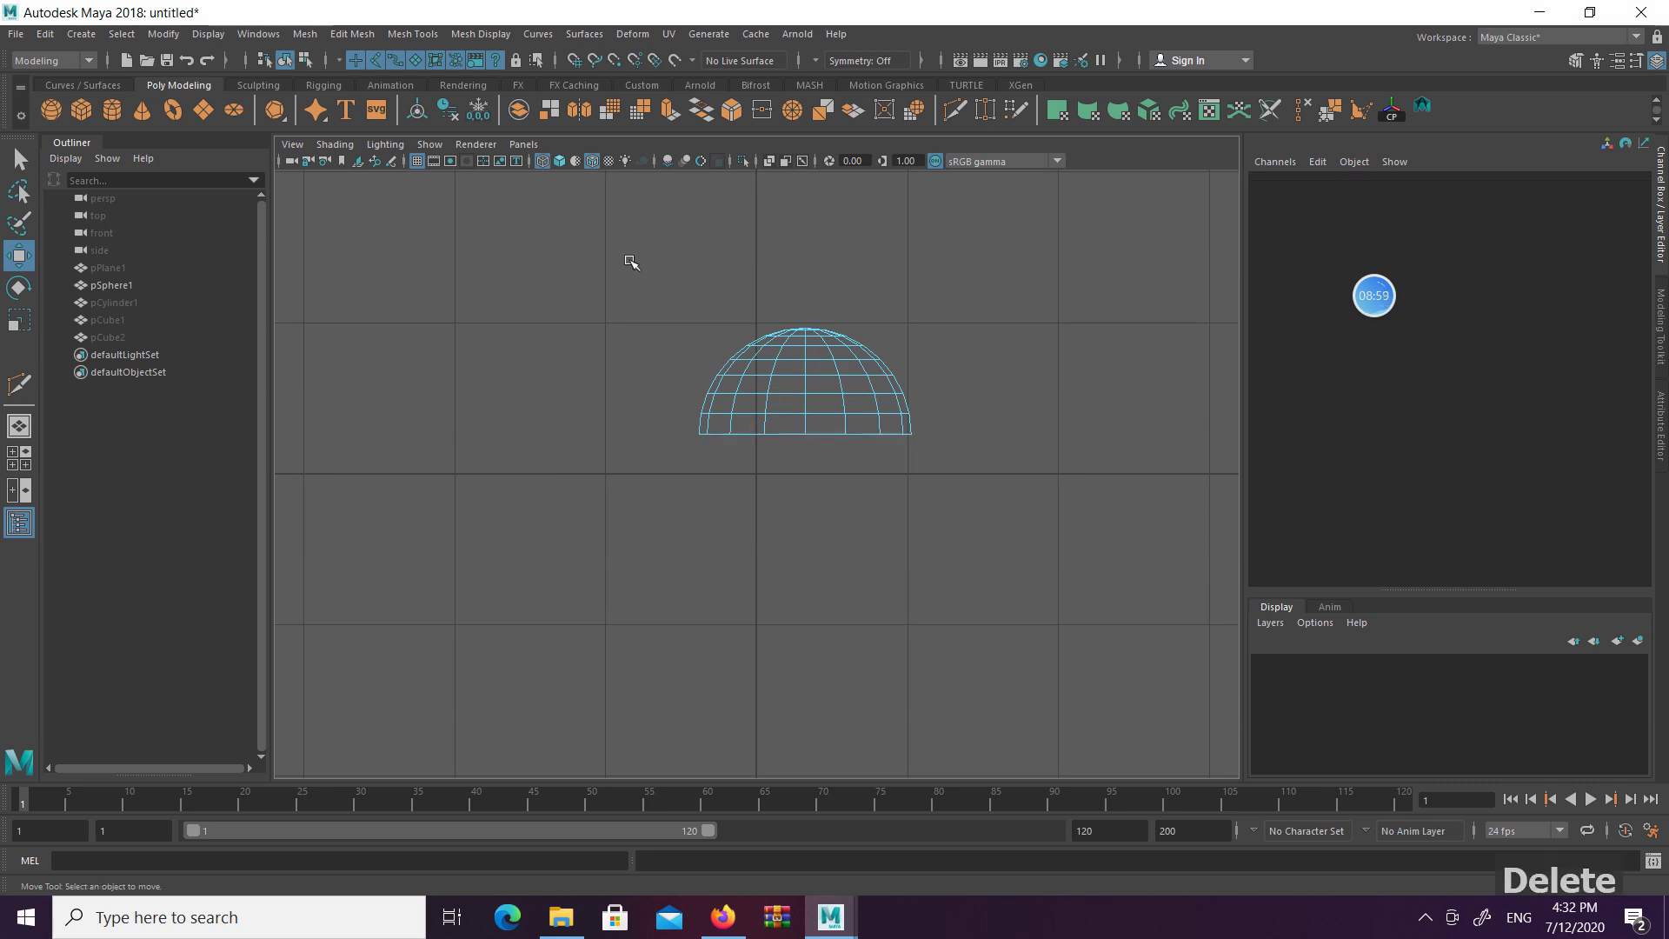
Return to object selection and display the half-sphere shaded in the perspective view
{"action": "left_click", "coordinate": [306, 60]}
{"action": "left_click", "coordinate": [286, 60]}
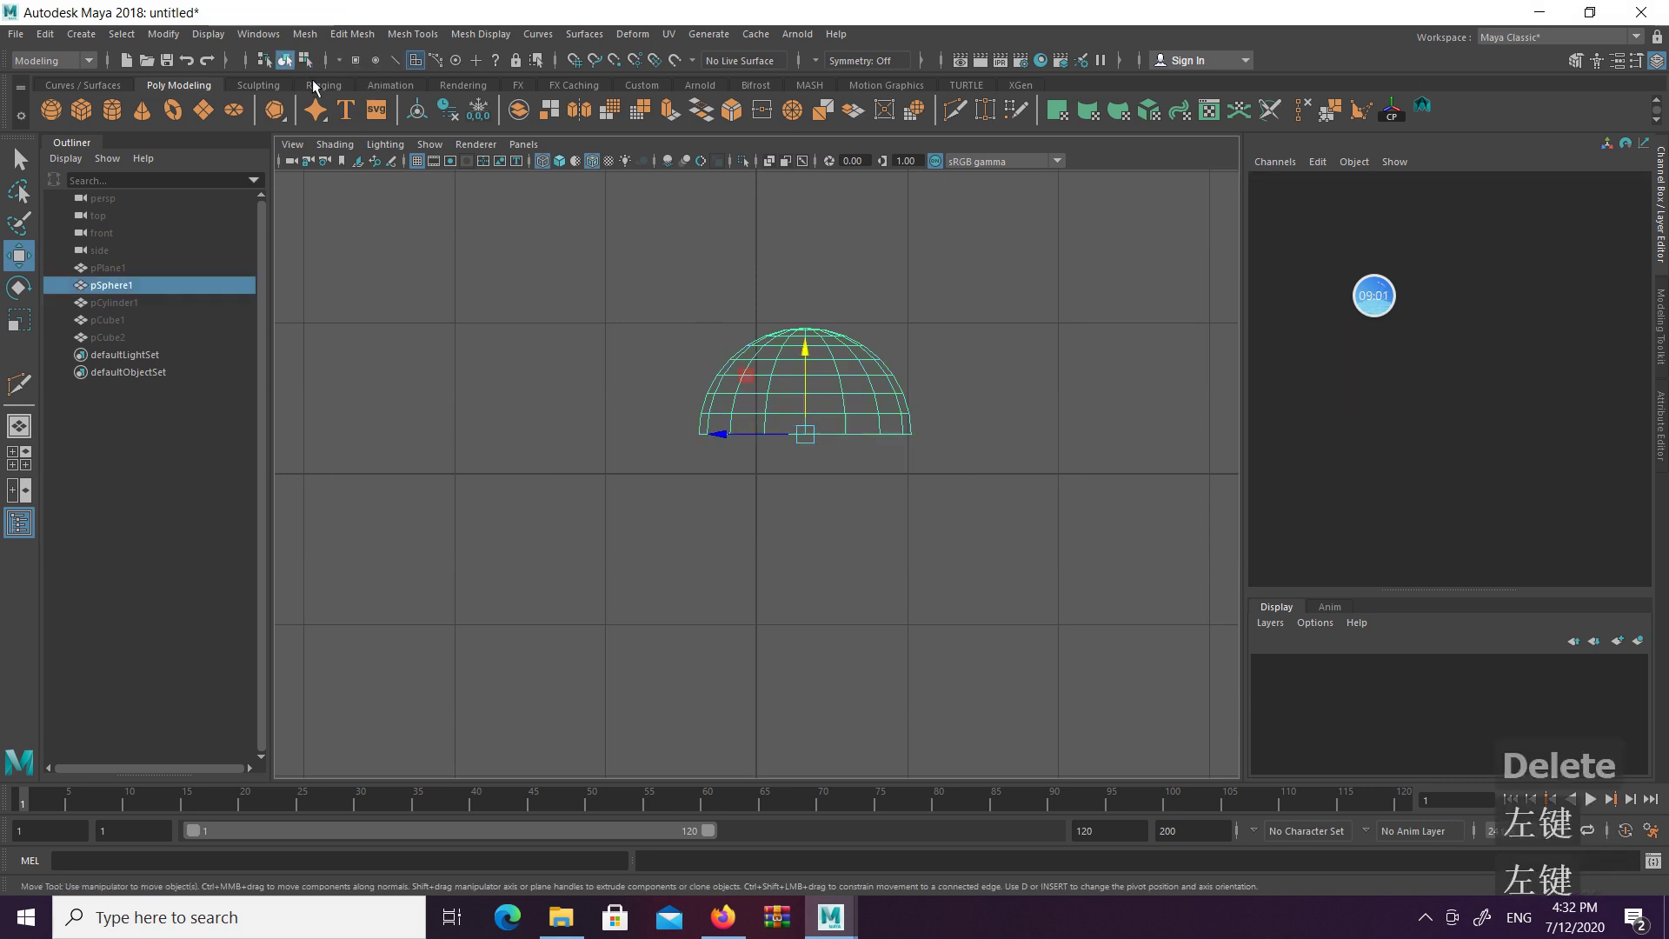
{"action": "key", "text": "space"}
{"action": "key", "text": "space"}
{"action": "mouse_move", "coordinate": [652, 327]}
{"action": "left_mouse_down"}
{"action": "mouse_move", "coordinate": [641, 309]}
{"action": "mouse_move", "coordinate": [675, 350]}
{"action": "mouse_move", "coordinate": [652, 355]}
{"action": "left_mouse_up"}
{"action": "key", "text": "5"}
{"action": "left_click_drag", "start_coordinate": [759, 423], "coordinate": [722, 417], "text": "alt"}
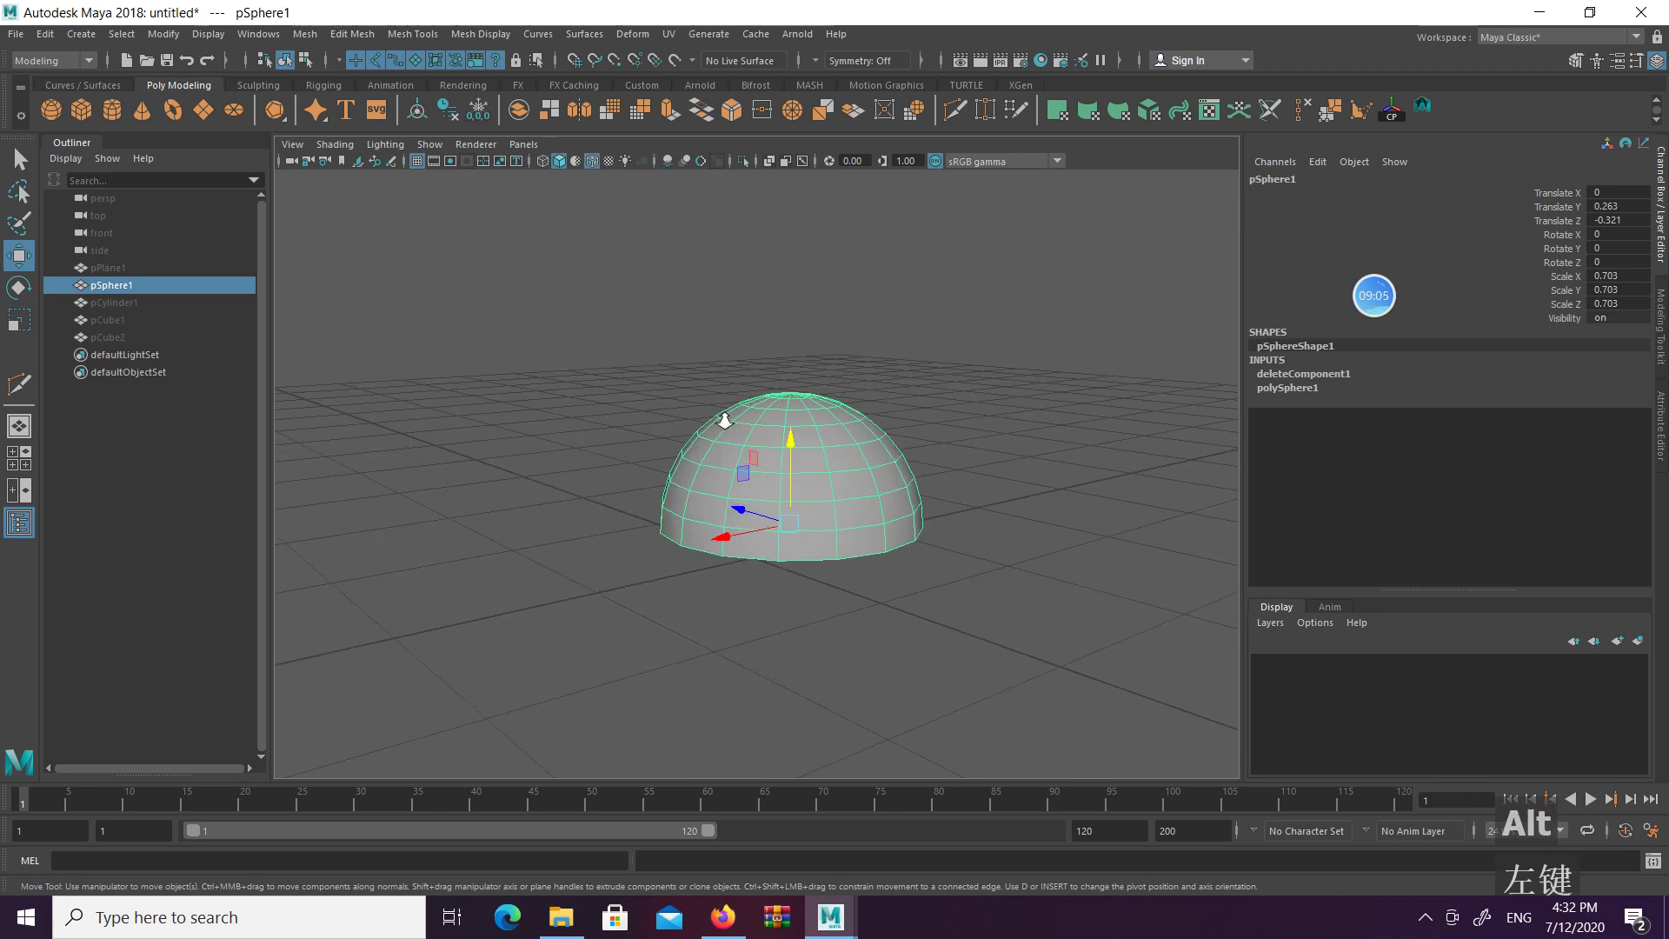
Select horizontal edge loops on the upper part of the dome, rescale them to refine its curve, and deselect
{"action": "right_click_drag", "start_coordinate": [722, 417], "coordinate": [856, 379], "text": "alt"}
{"action": "double_click", "coordinate": [827, 430]}
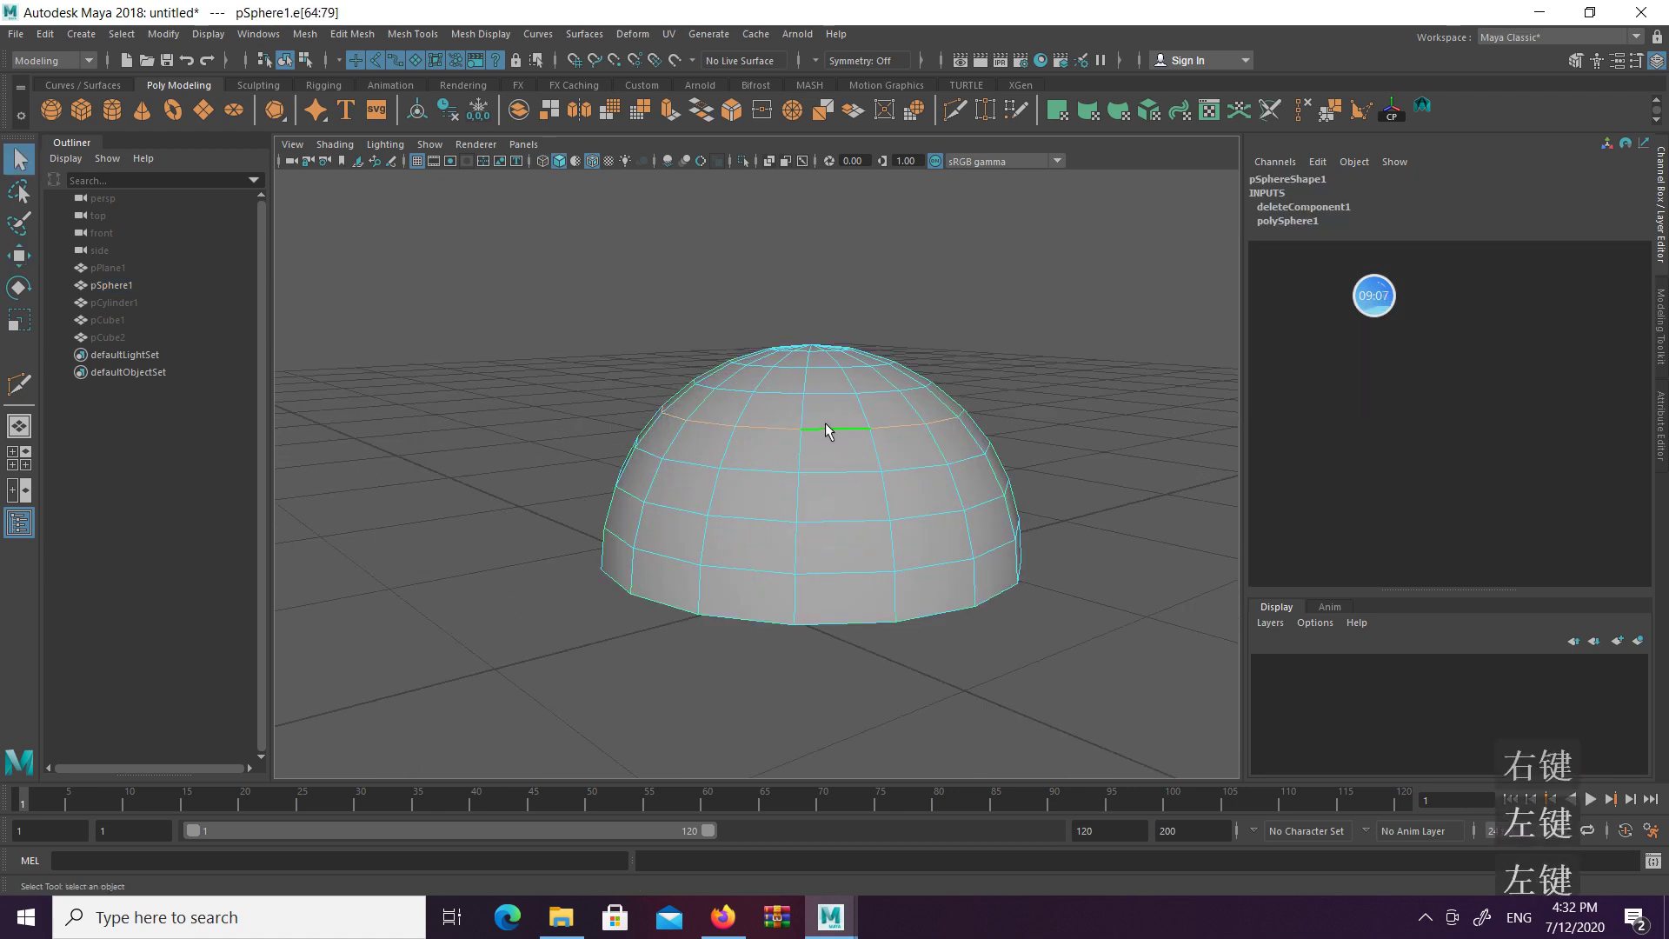
{"action": "key", "text": "r"}
{"action": "left_click_drag", "start_coordinate": [814, 406], "coordinate": [787, 426]}
{"action": "key", "text": "q"}
{"action": "double_click", "coordinate": [833, 393]}
{"action": "key", "text": "r"}
{"action": "key", "text": "q"}
{"action": "double_click", "coordinate": [774, 428]}
{"action": "key", "text": "e"}
{"action": "key", "text": "r"}
{"action": "key", "text": "q"}
{"action": "left_click", "coordinate": [1111, 358]}
{"action": "left_click_drag", "start_coordinate": [1111, 358], "coordinate": [1037, 471], "text": "alt"}
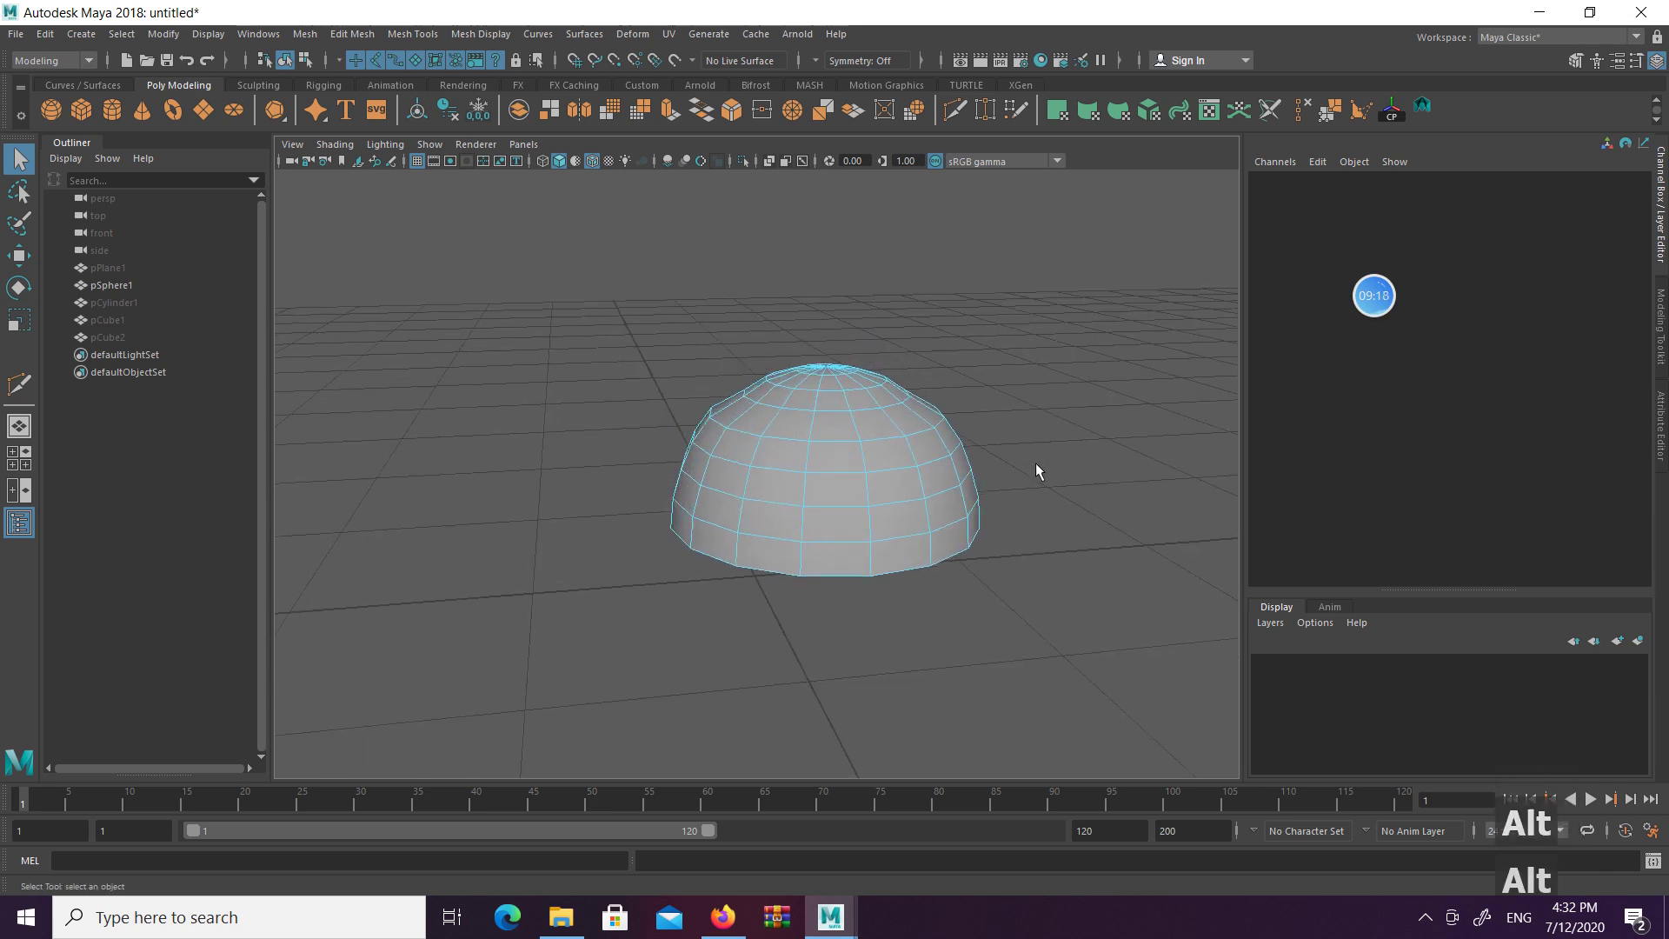
Unhide the polygon plane and move it in front of the dome, to about 1.155 in X and -0.328 in Z
{"action": "left_click", "coordinate": [108, 267]}
{"action": "key", "text": "shift+h"}
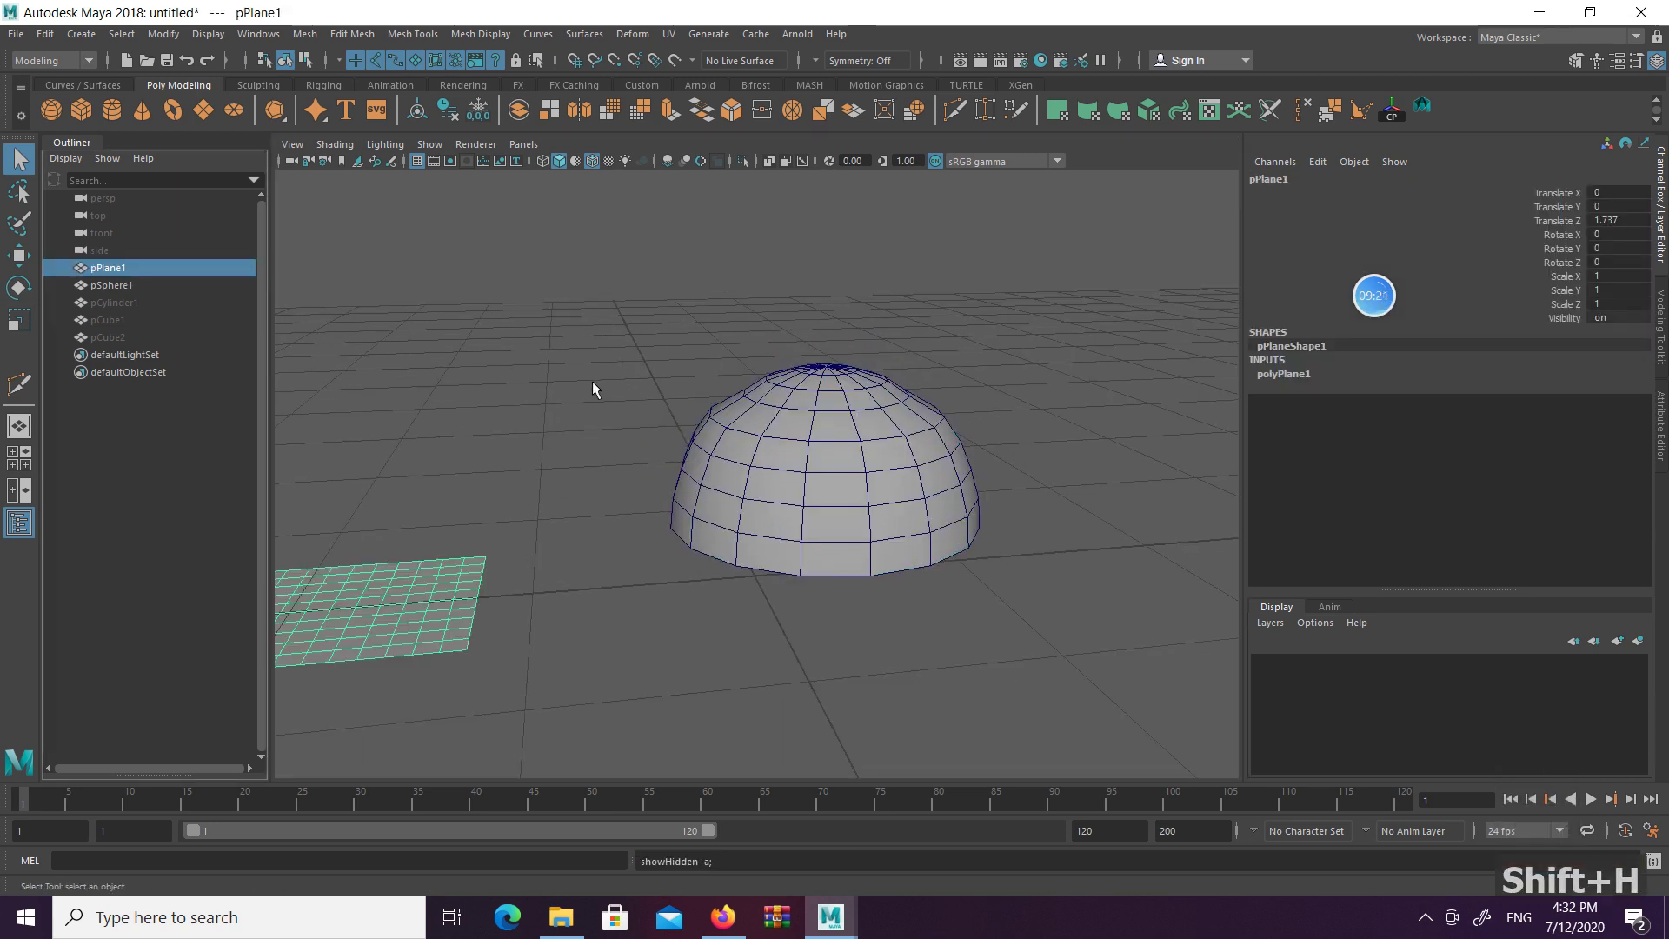
{"action": "left_click_drag", "start_coordinate": [592, 383], "coordinate": [722, 355], "text": "alt"}
{"action": "scroll", "coordinate": [644, 398], "scroll_direction": "down", "scroll_amount": 5}
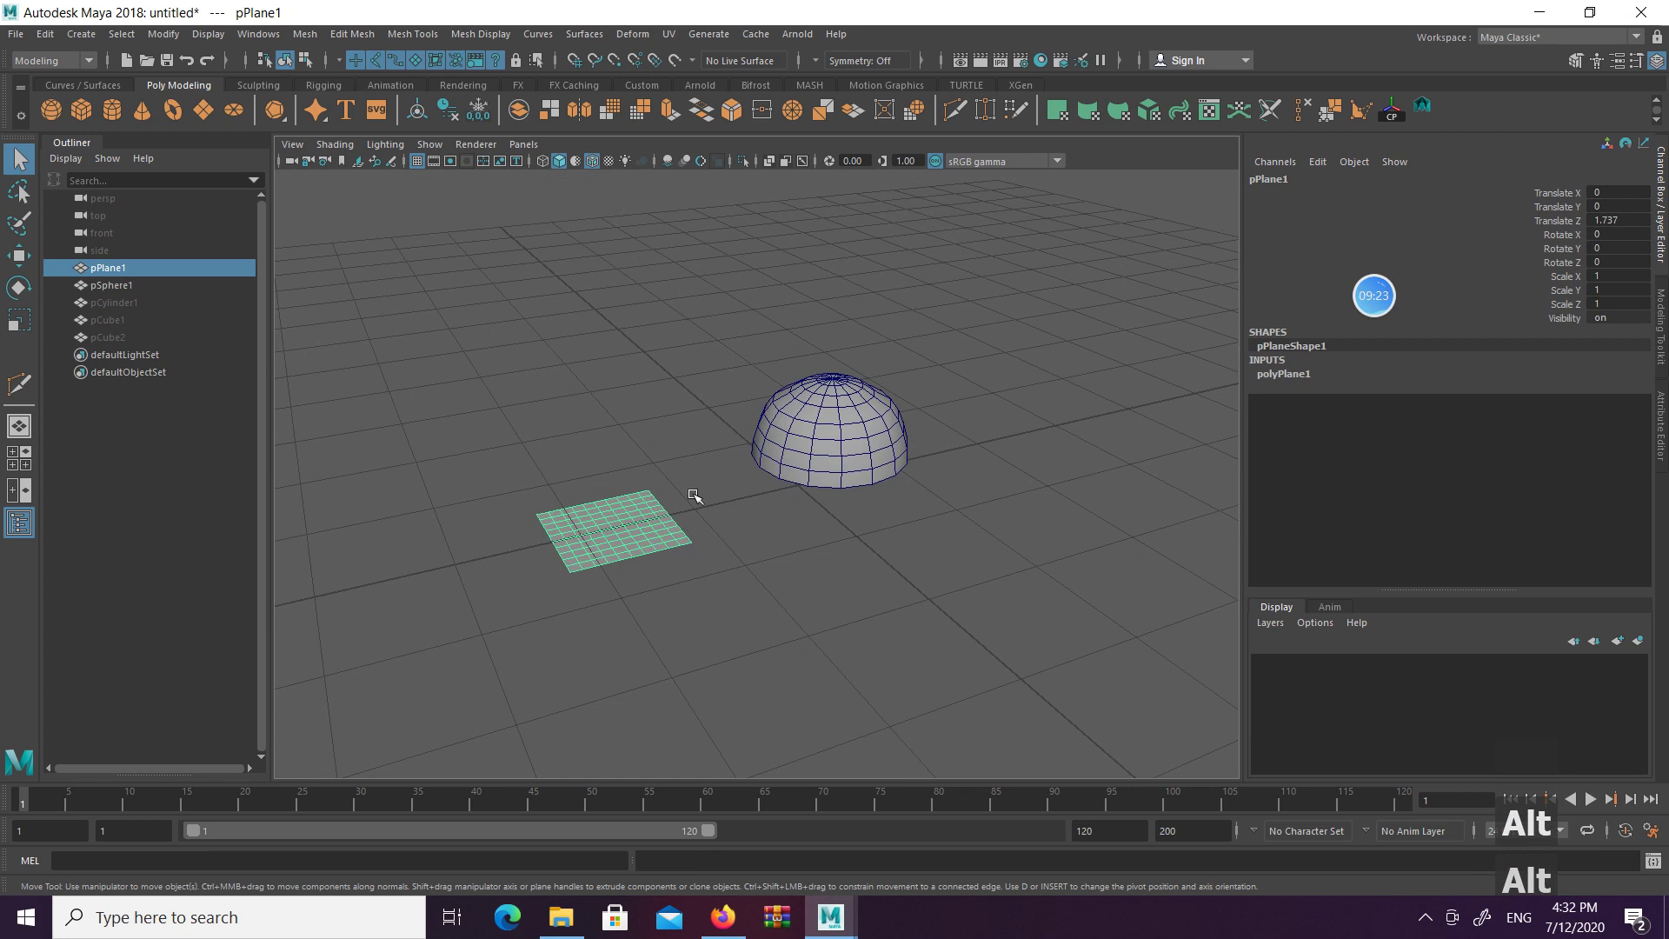
{"action": "key", "text": "w"}
{"action": "left_click", "coordinate": [598, 539]}
{"action": "left_click_drag", "start_coordinate": [598, 537], "coordinate": [754, 502]}
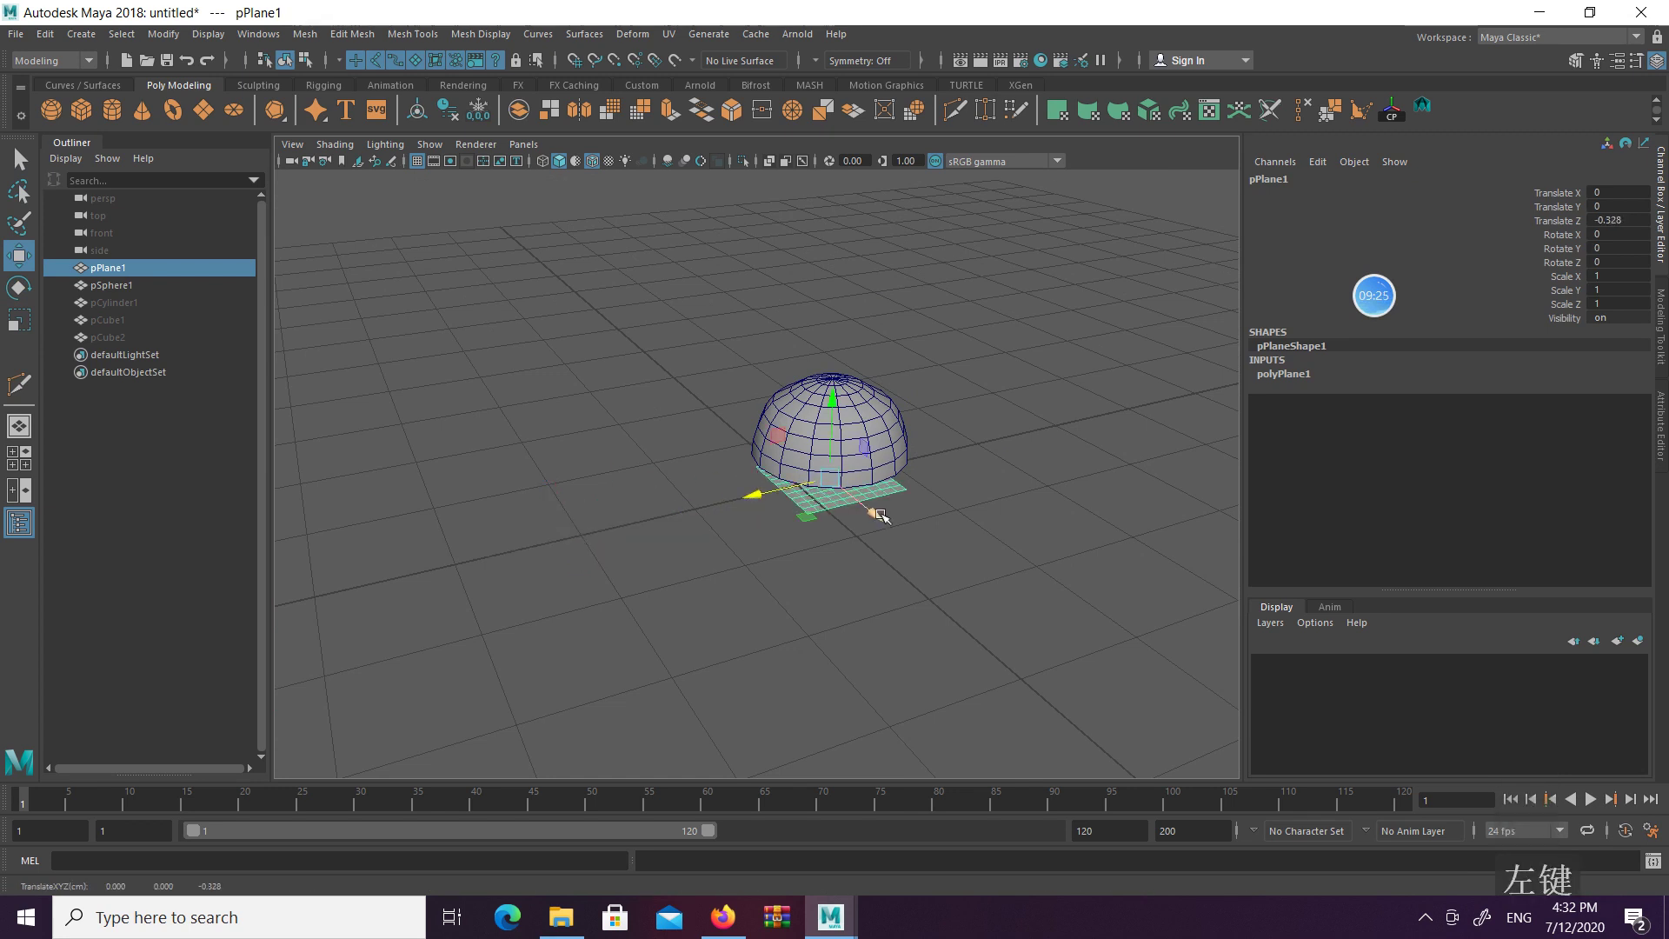
{"action": "left_click_drag", "start_coordinate": [881, 516], "coordinate": [957, 581]}
Try setting the plane's width and height subdivisions to 5, undo the change and reselect the plane
{"action": "left_click", "coordinate": [1292, 374]}
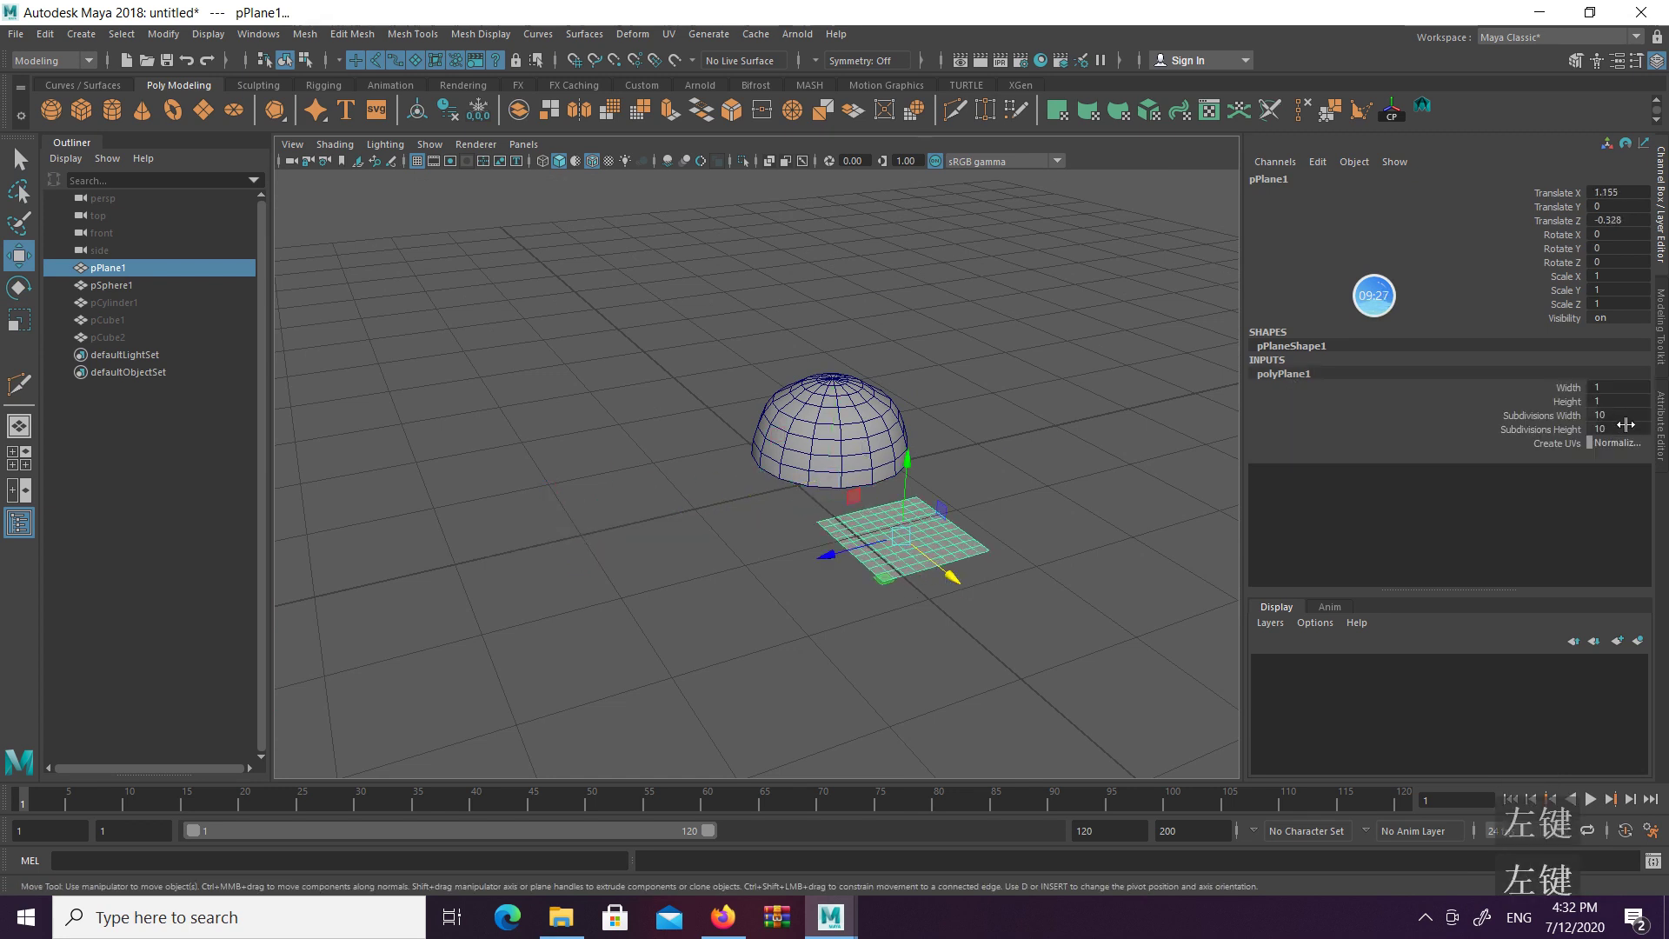
{"action": "left_click_drag", "start_coordinate": [1622, 416], "coordinate": [1610, 432]}
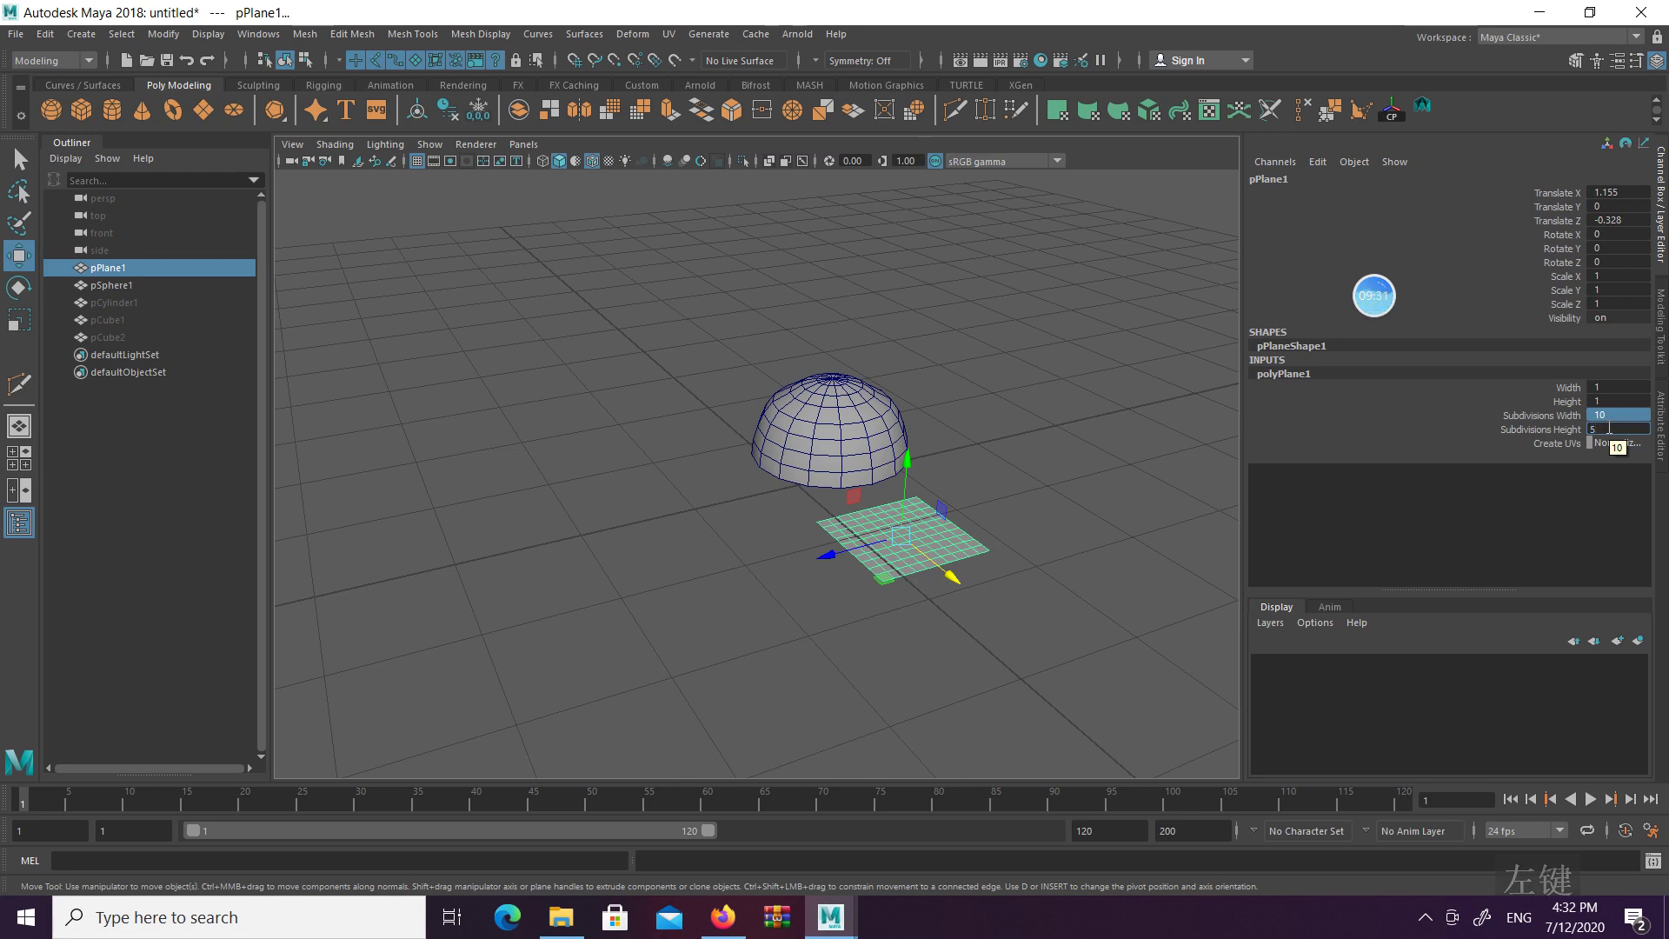
{"action": "key", "text": "Return"}
{"action": "left_click_drag", "start_coordinate": [965, 474], "coordinate": [942, 477], "text": "alt"}
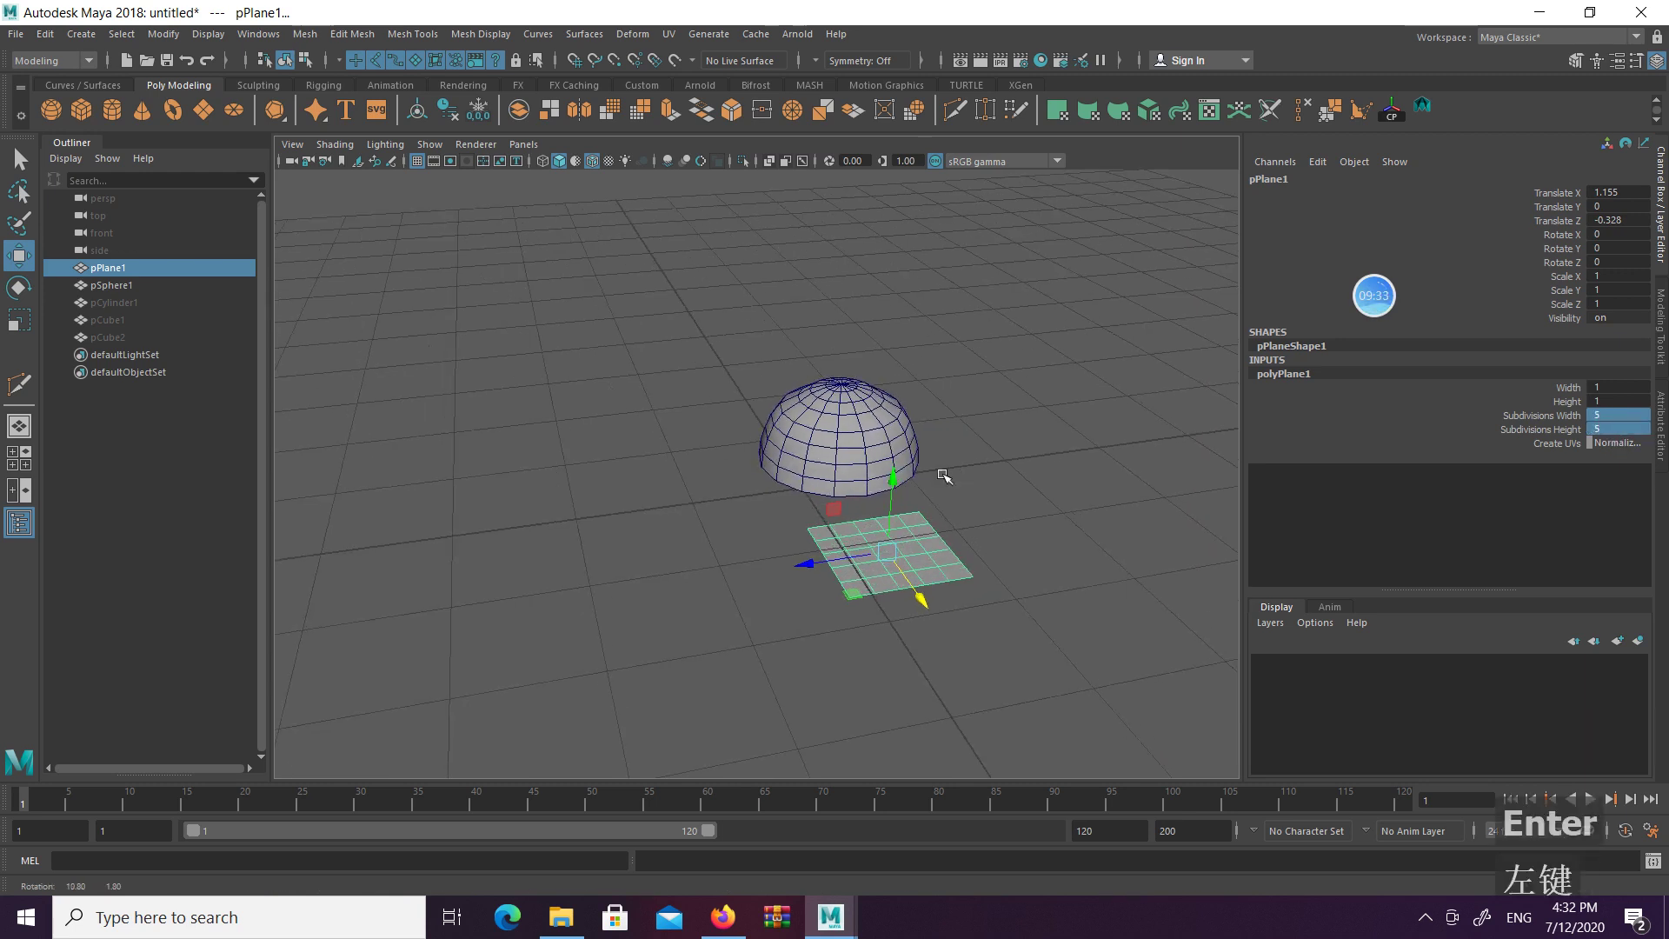
{"action": "key", "text": "z"}
{"action": "left_click", "coordinate": [1142, 501]}
{"action": "left_click", "coordinate": [946, 540]}
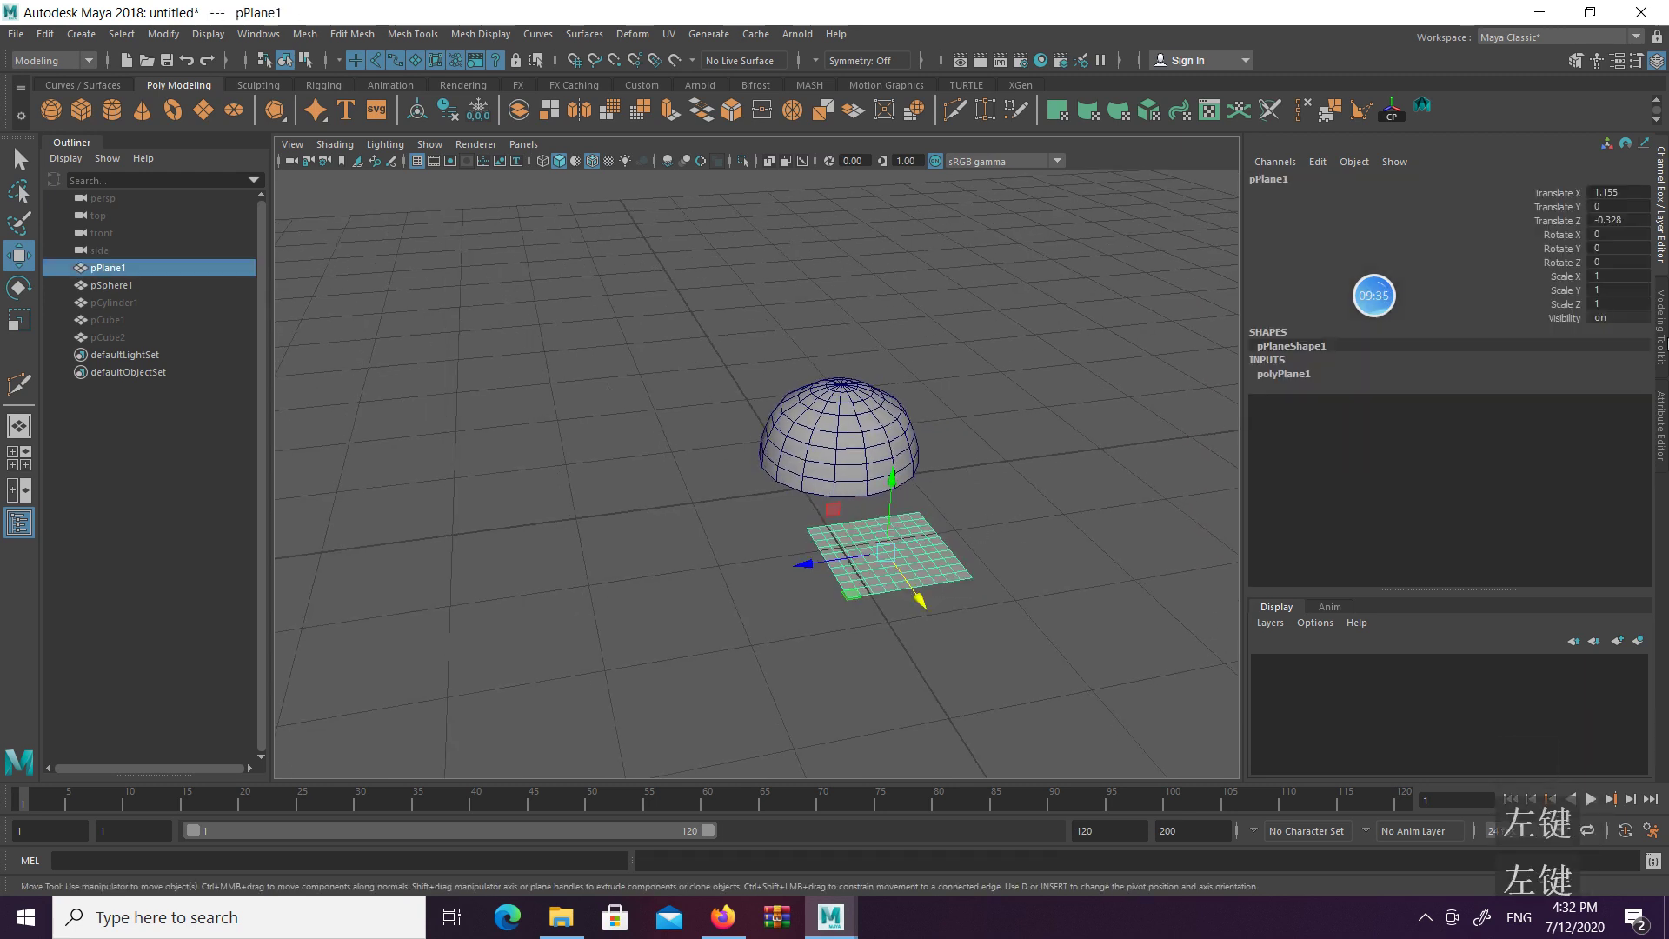
Set the plane's width and height subdivisions to 5 and move it to 0.703, 0.263, -0.321 at the dome's base
{"action": "left_click", "coordinate": [1284, 374]}
{"action": "left_click_drag", "start_coordinate": [1618, 419], "coordinate": [1637, 439]}
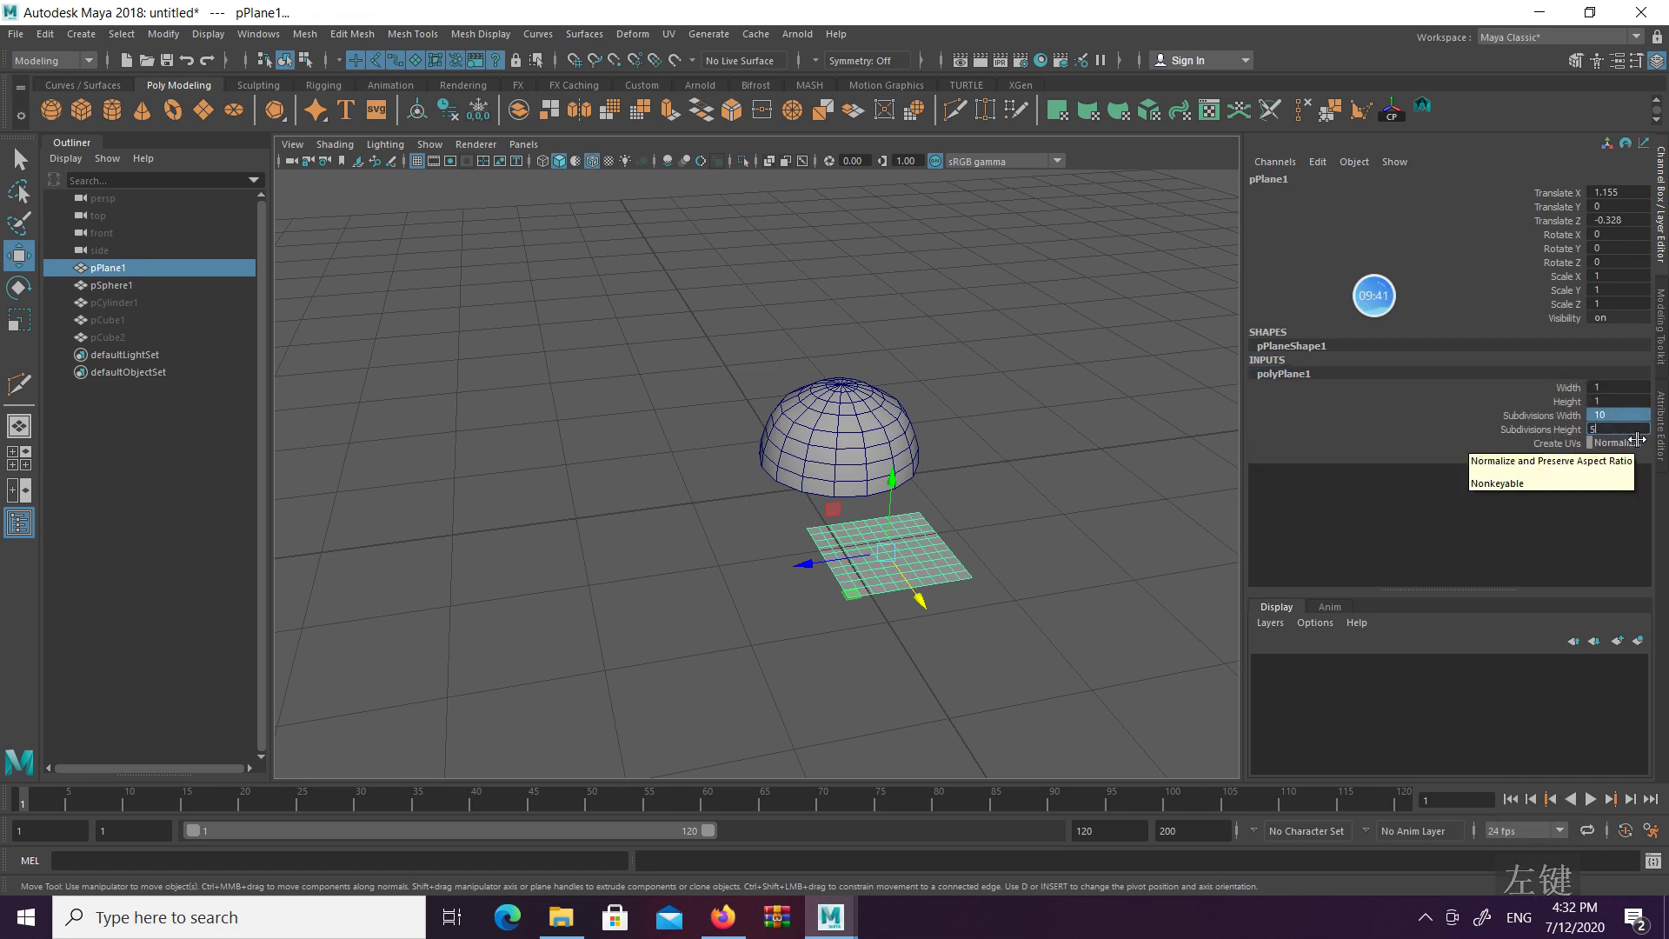
{"action": "key", "text": "Return"}
{"action": "left_click_drag", "start_coordinate": [891, 534], "coordinate": [867, 426], "text": "alt"}
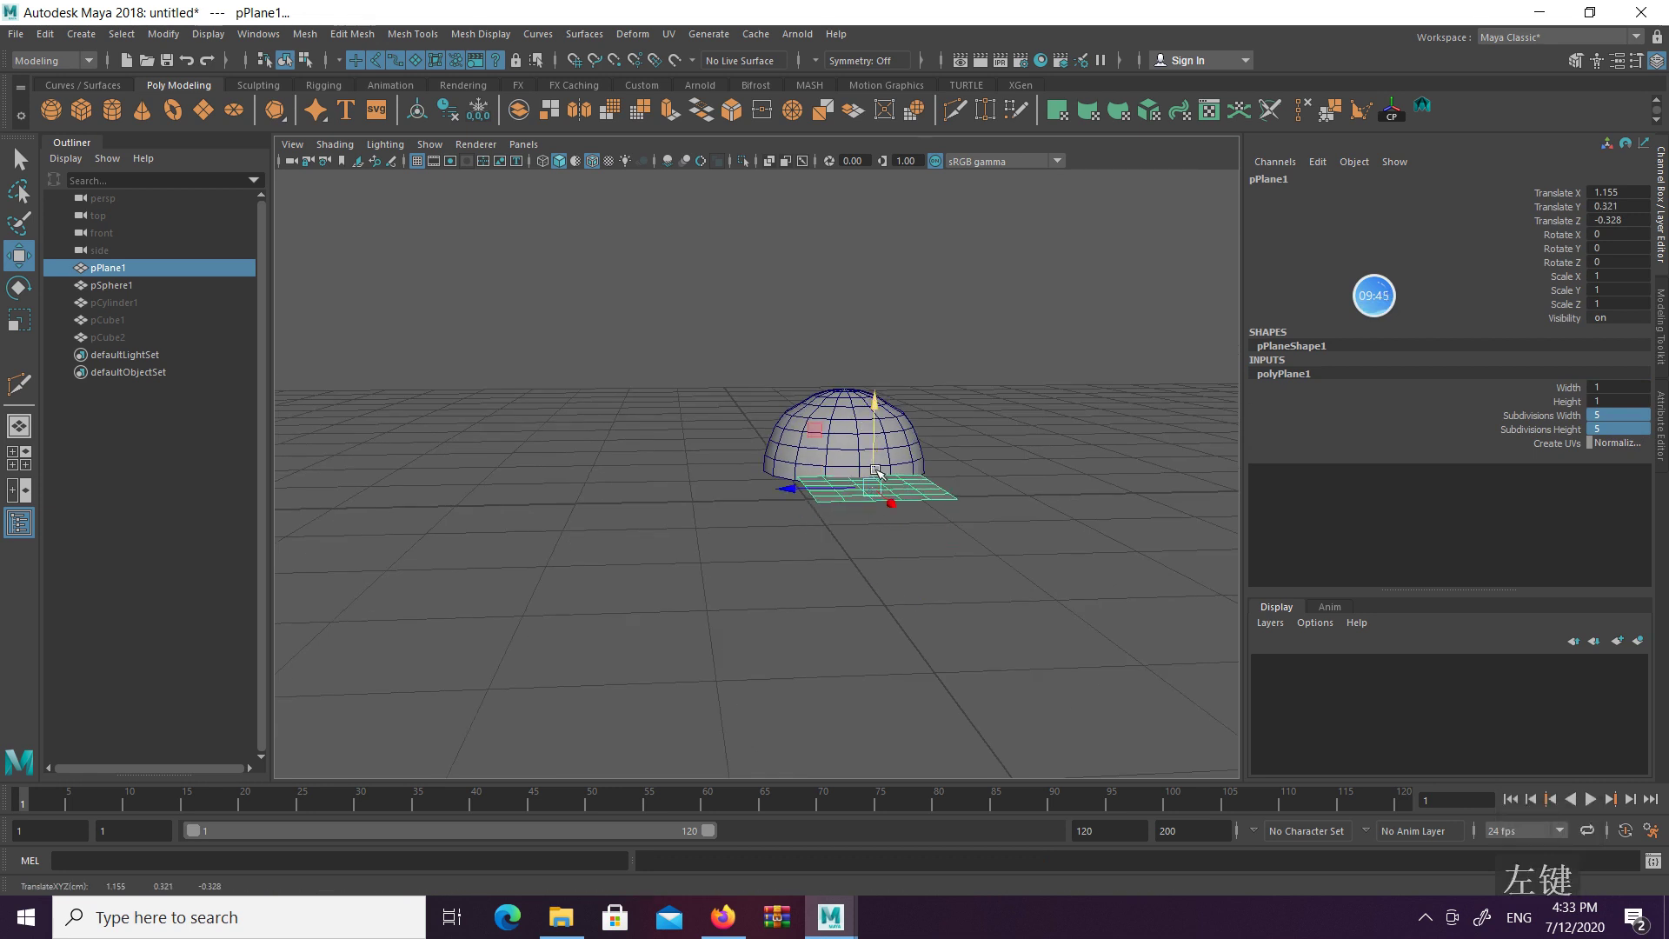
{"action": "left_click_drag", "start_coordinate": [873, 475], "coordinate": [863, 489]}
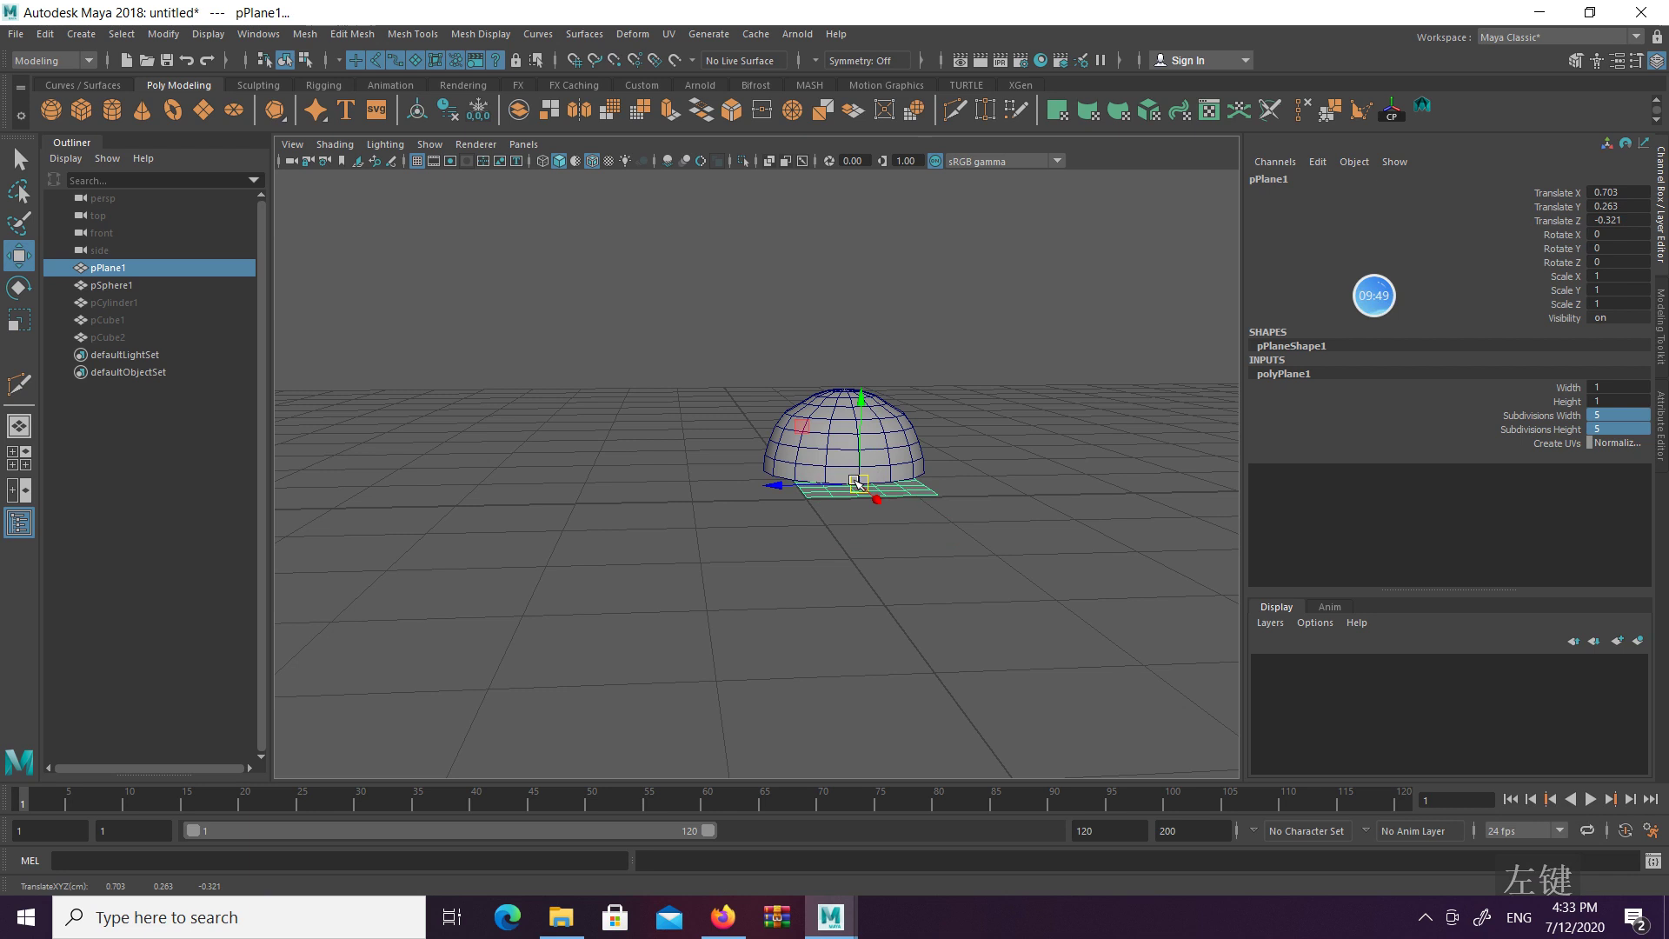
Try moving the plane to 0.997 in X and scaling it to 1.188 in Z, and undo both changes
{"action": "key", "text": "f"}
{"action": "left_click_drag", "start_coordinate": [868, 490], "coordinate": [527, 535], "text": "alt"}
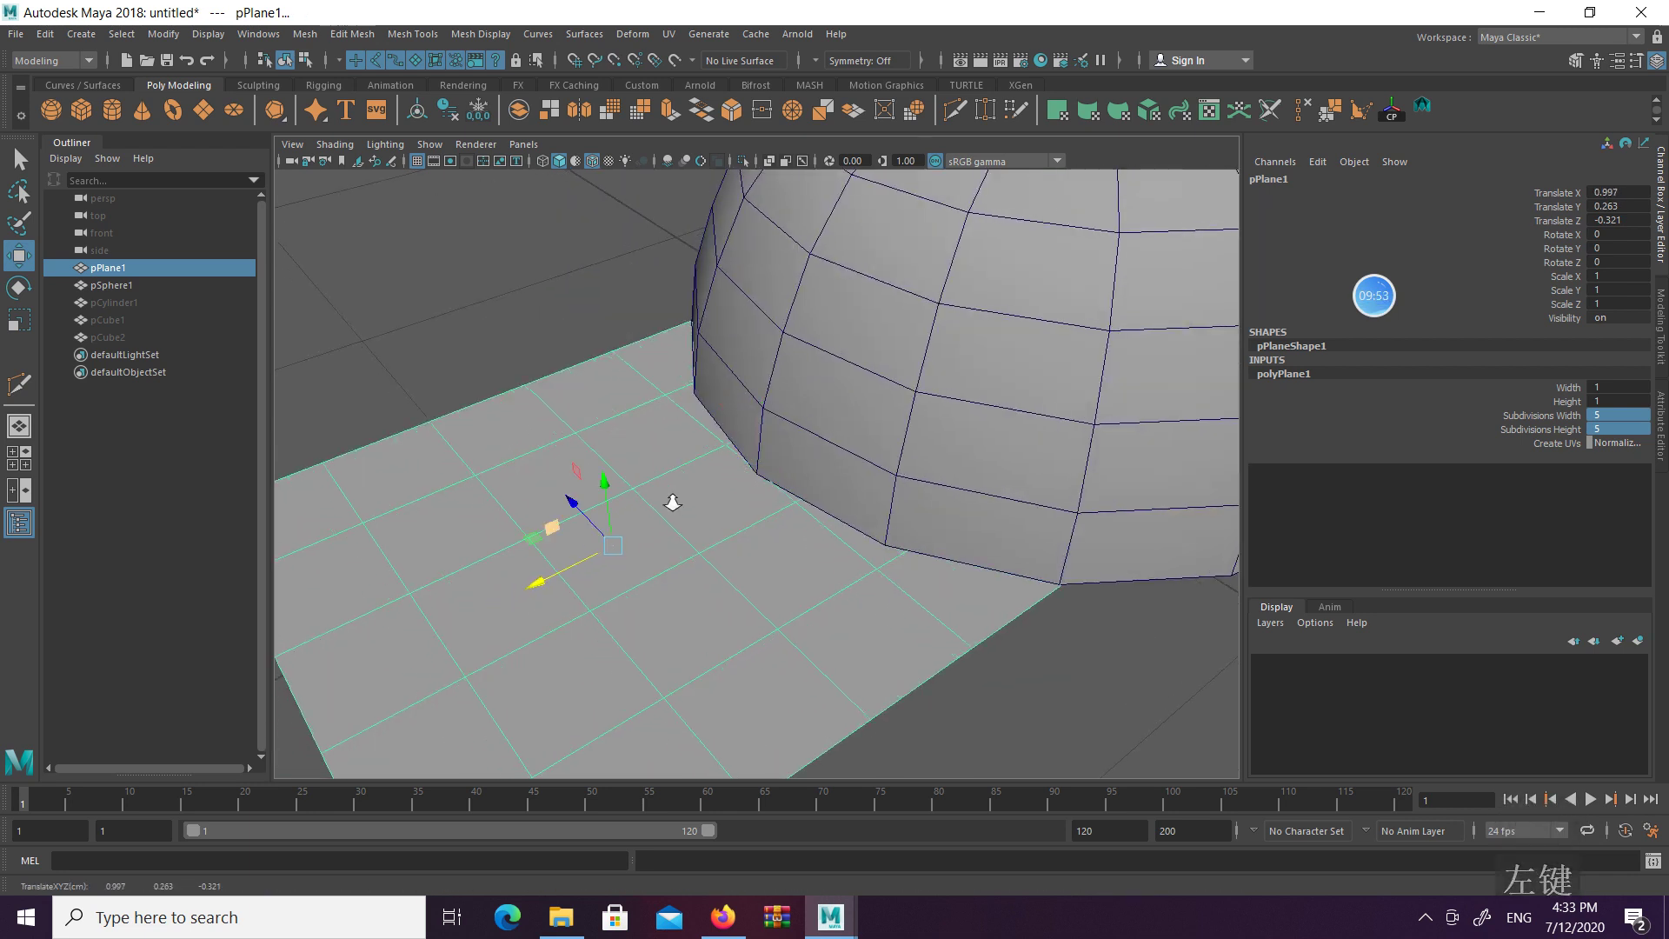
{"action": "scroll", "coordinate": [673, 502], "scroll_direction": "down", "scroll_amount": 5}
{"action": "left_click_drag", "start_coordinate": [673, 502], "coordinate": [871, 446], "text": "alt"}
{"action": "left_click_drag", "start_coordinate": [761, 455], "coordinate": [638, 520], "text": "alt"}
{"action": "key", "text": "e"}
{"action": "key", "text": "r"}
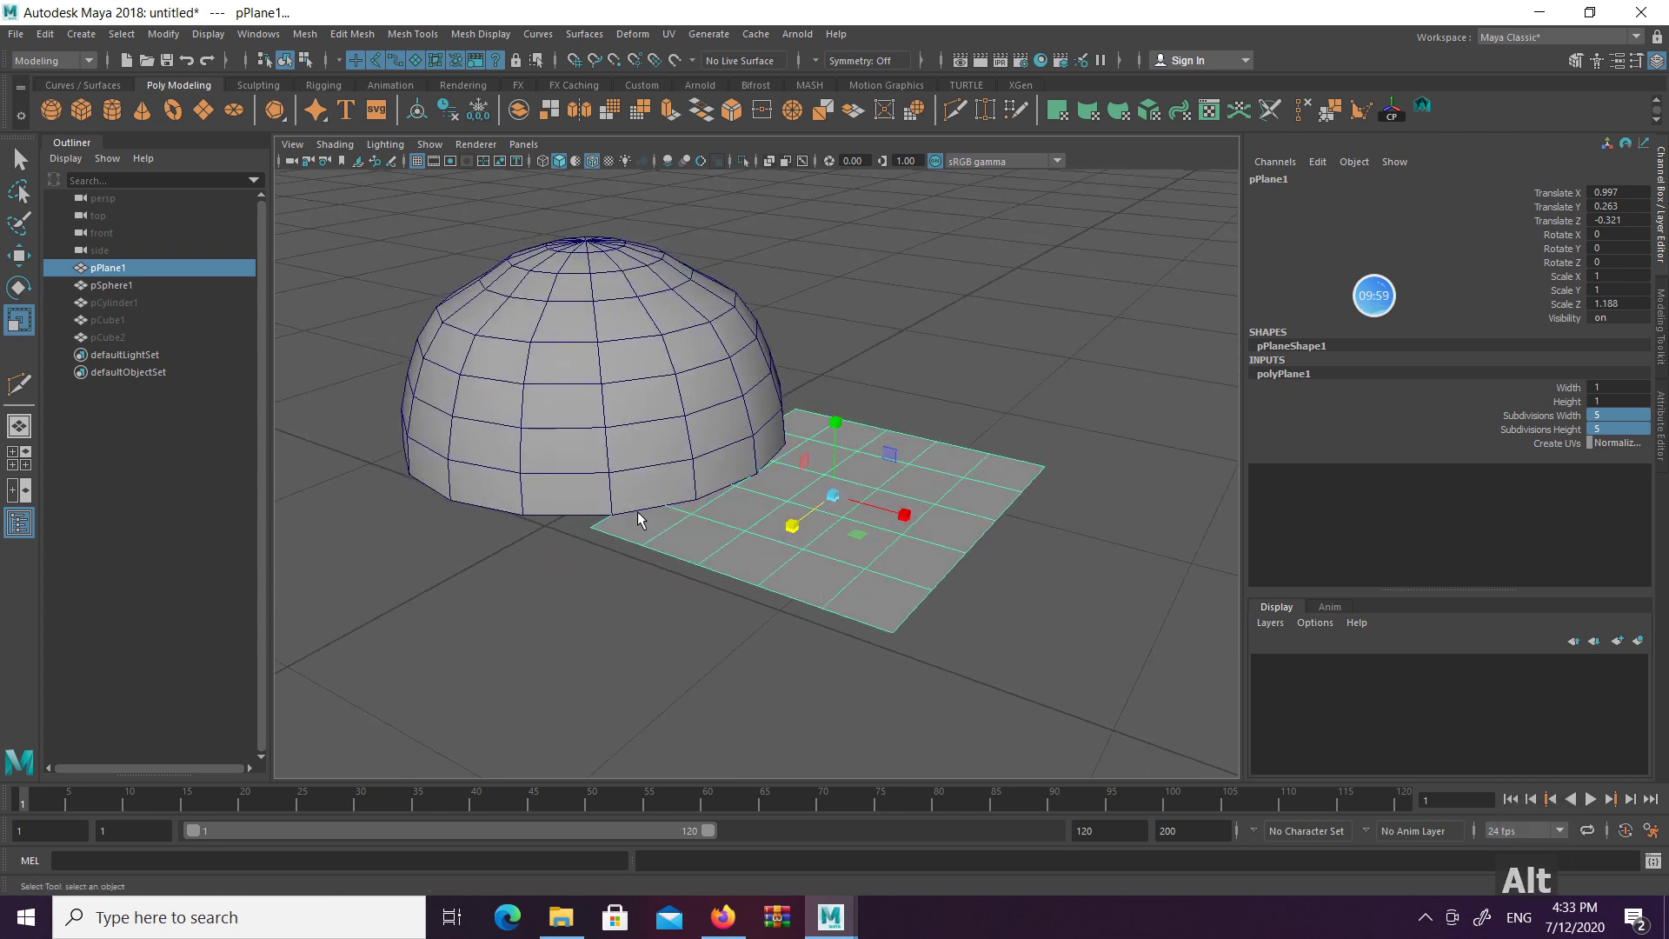
{"action": "key", "text": "q"}
{"action": "right_click_drag", "start_coordinate": [638, 513], "coordinate": [544, 376]}
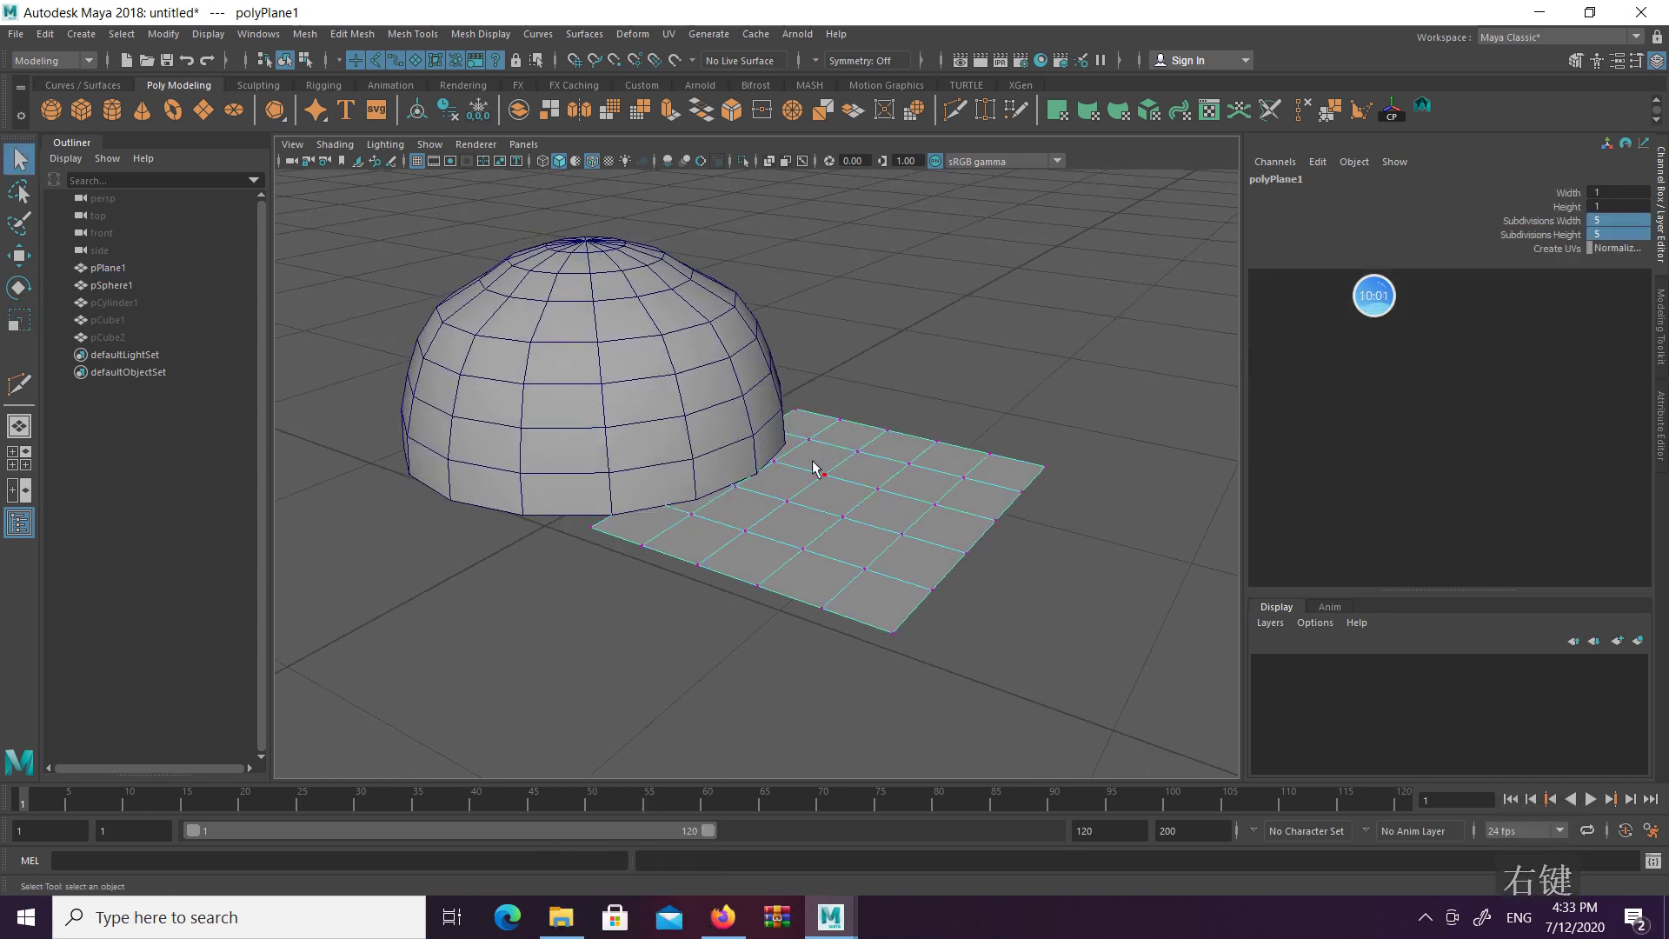
{"action": "left_click_drag", "start_coordinate": [811, 566], "coordinate": [824, 563], "text": "alt"}
{"action": "key", "text": "z"}
{"action": "key", "text": "z"}
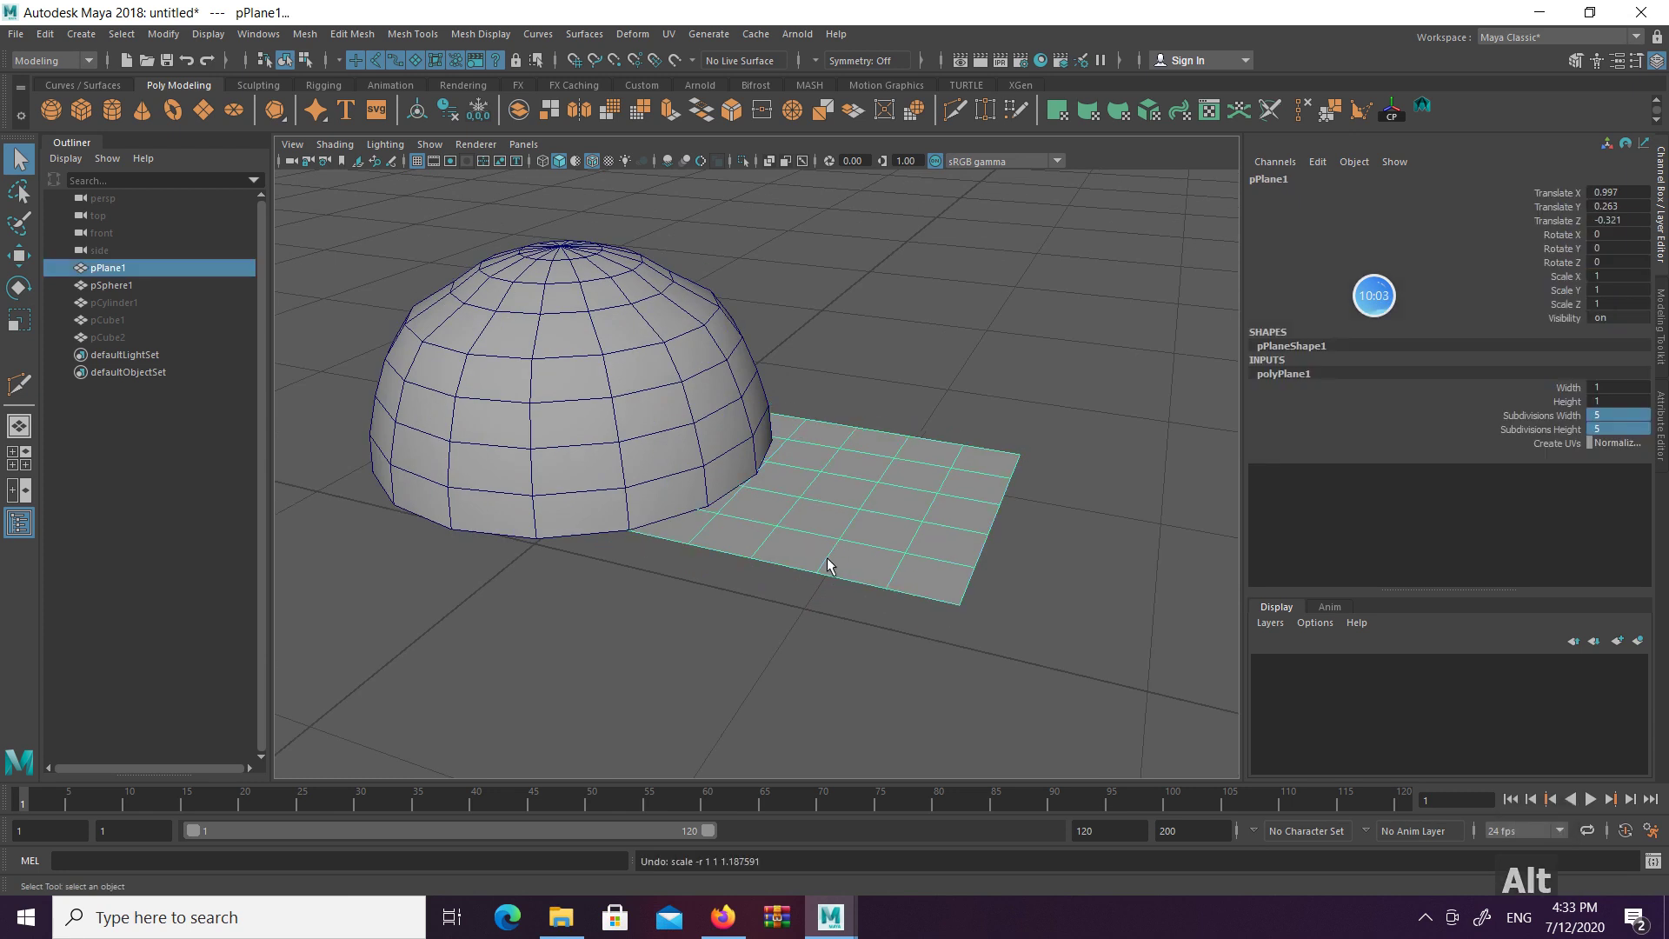
Try setting the plane's height subdivisions to 3 and undo the change
{"action": "left_click", "coordinate": [1609, 427]}
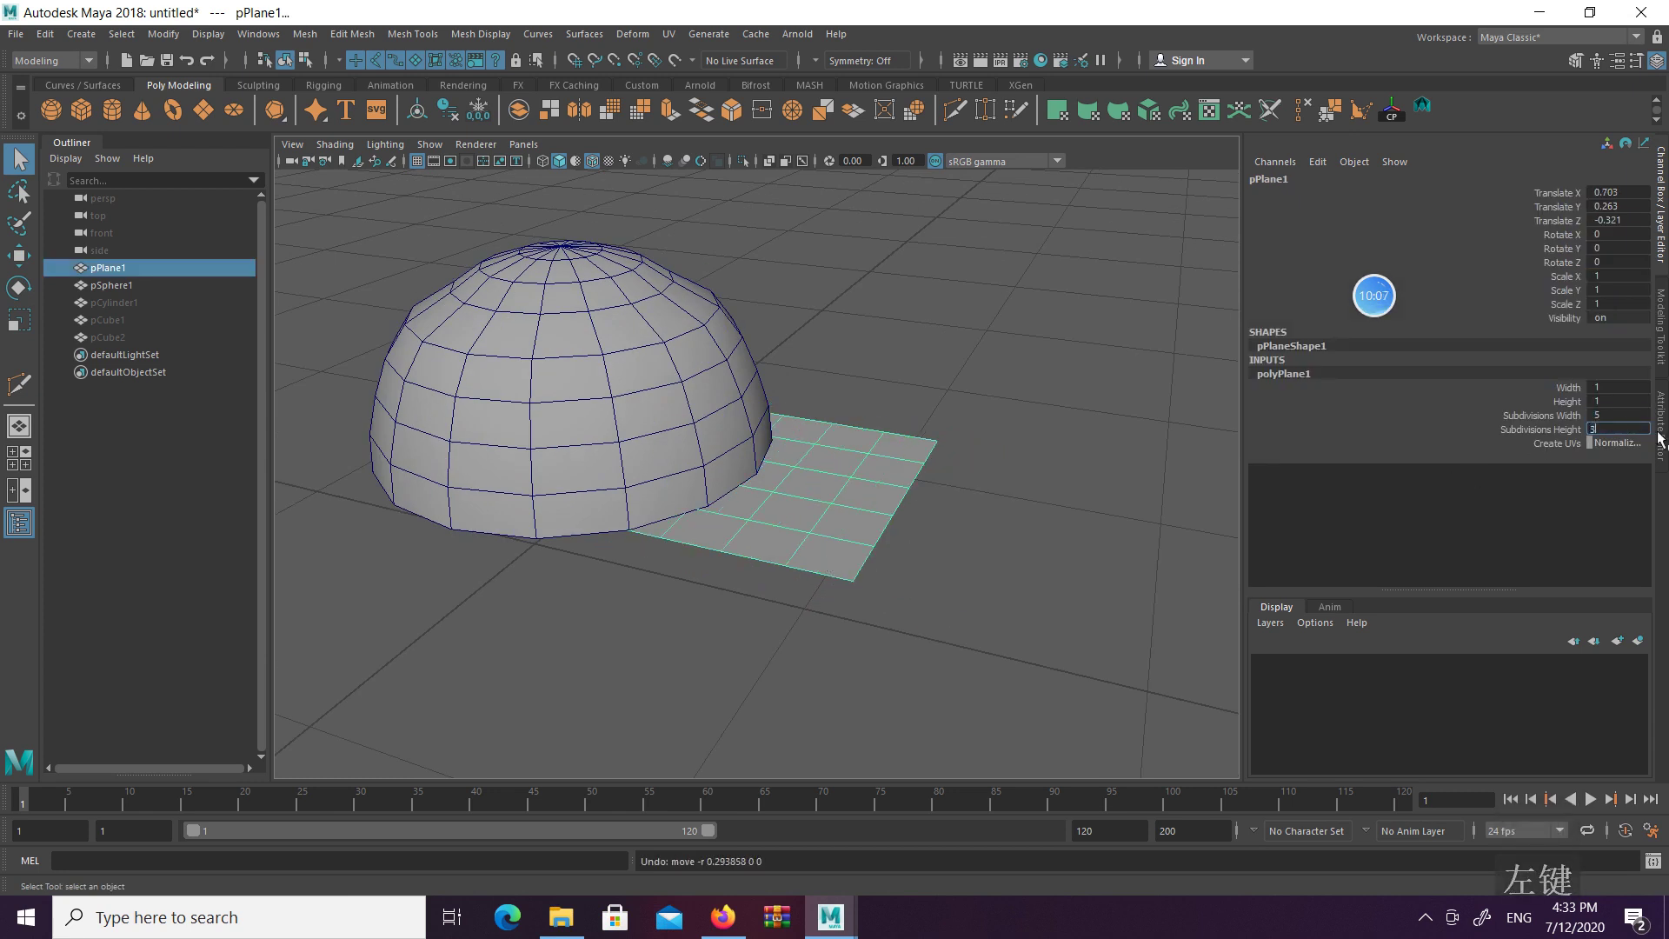
{"action": "key", "text": "Return"}
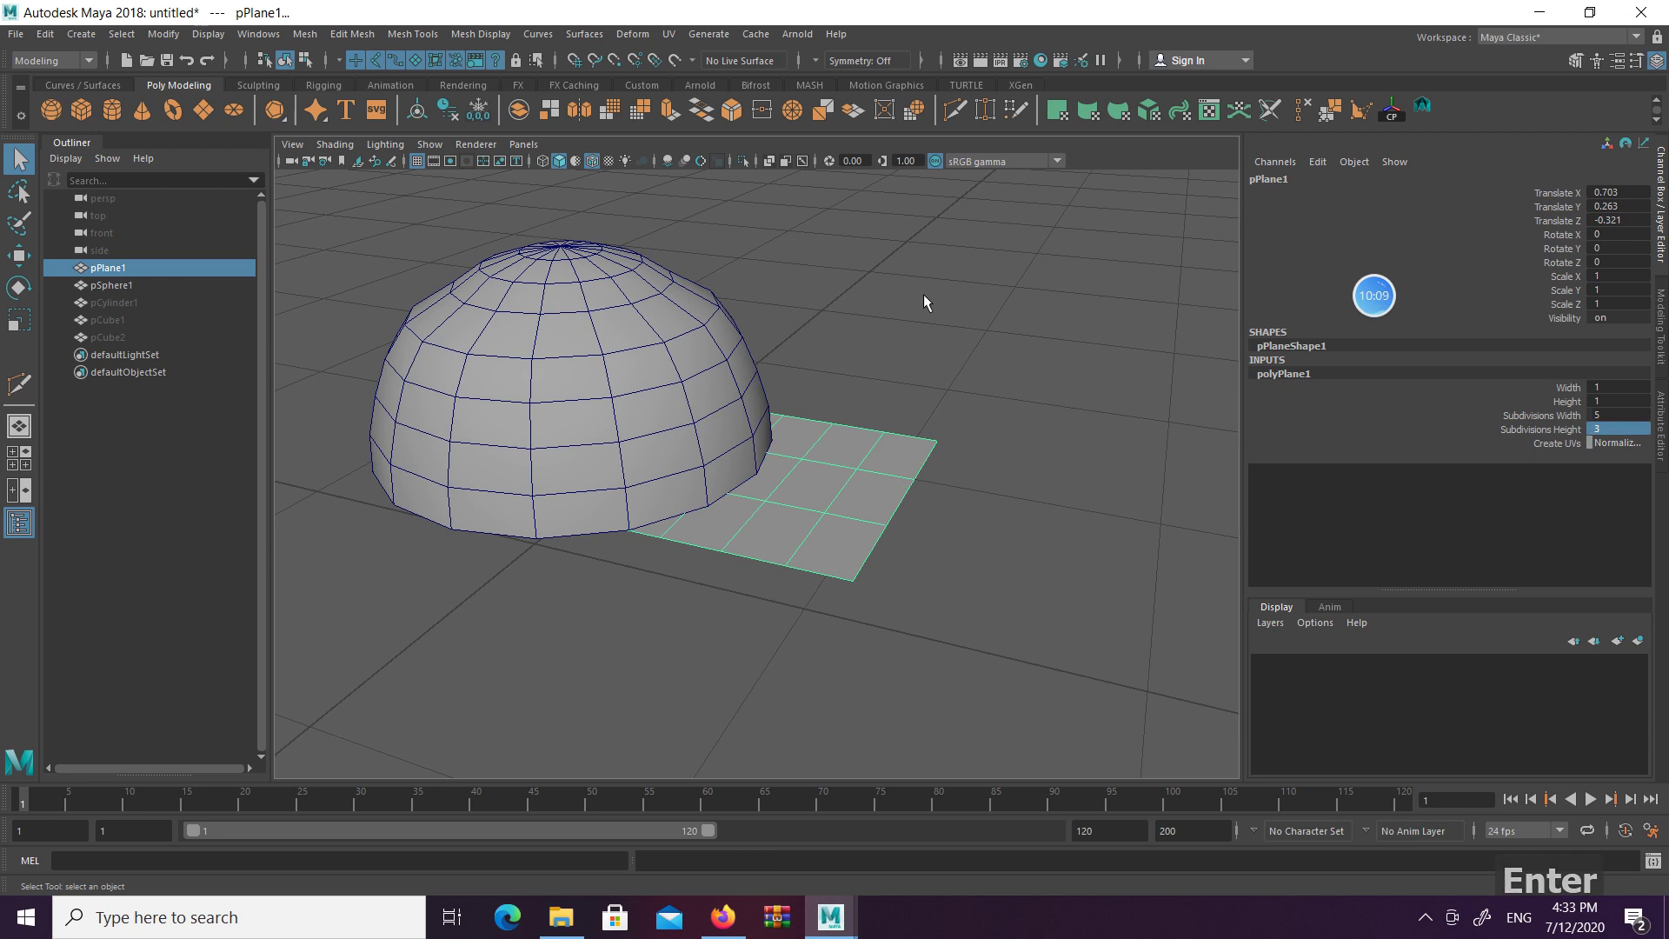
{"action": "left_click_drag", "start_coordinate": [897, 368], "coordinate": [956, 365], "text": "alt"}
{"action": "key", "text": "z"}
{"action": "left_click", "coordinate": [1582, 428]}
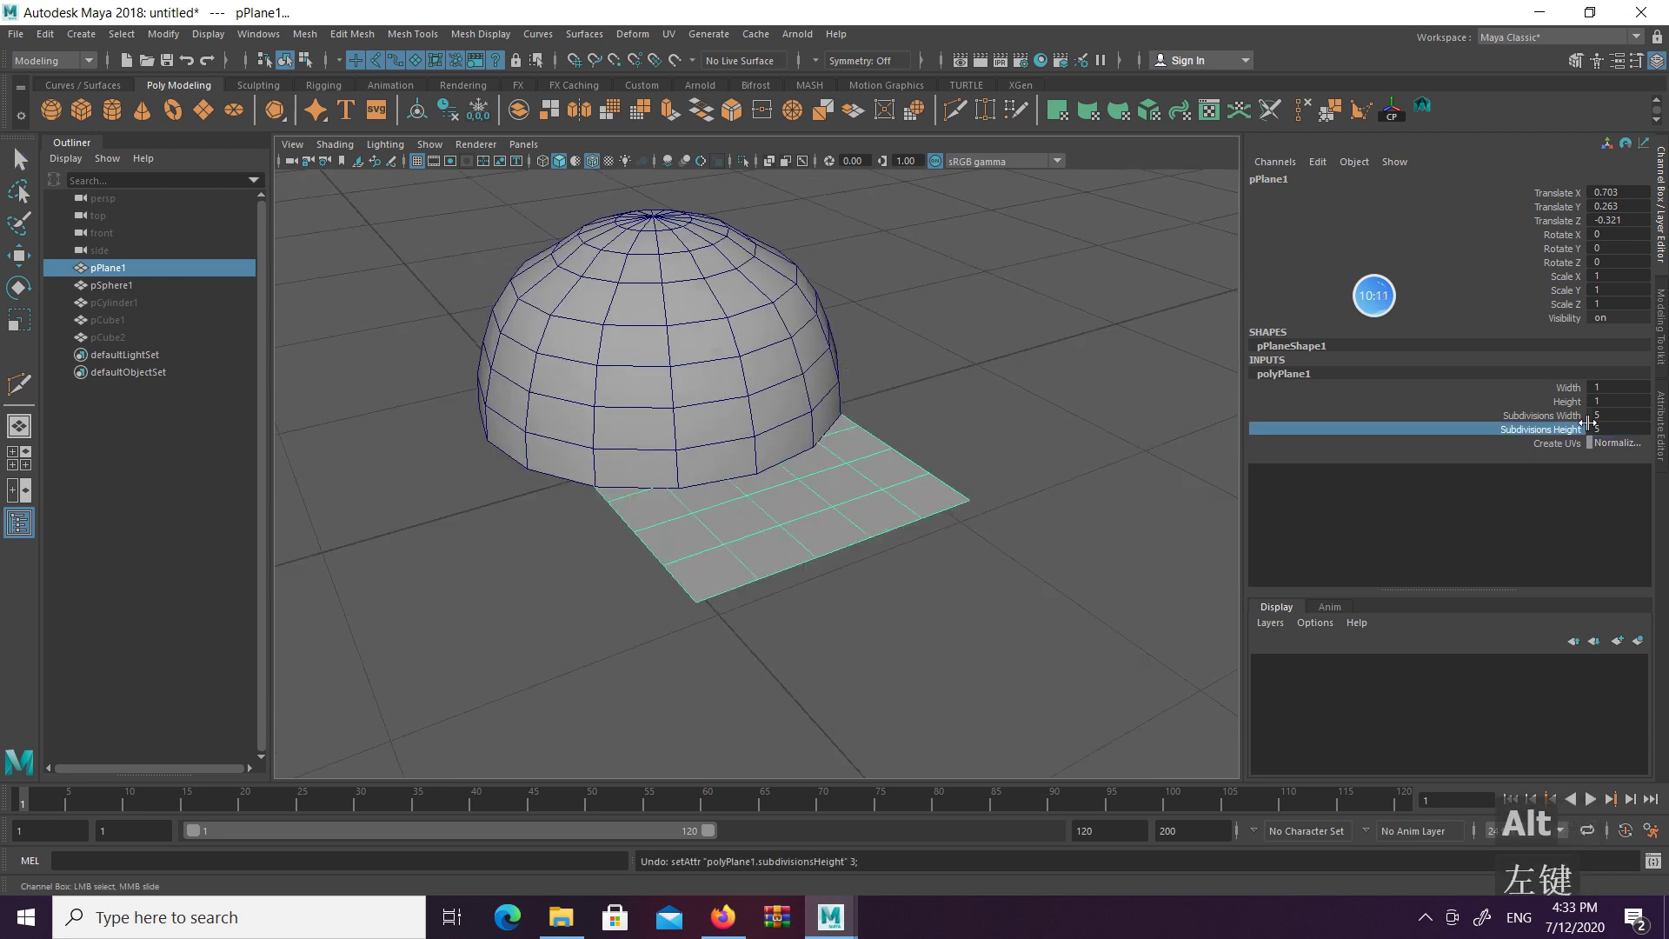
{"action": "left_click", "coordinate": [1619, 428]}
{"action": "key", "text": "Return"}
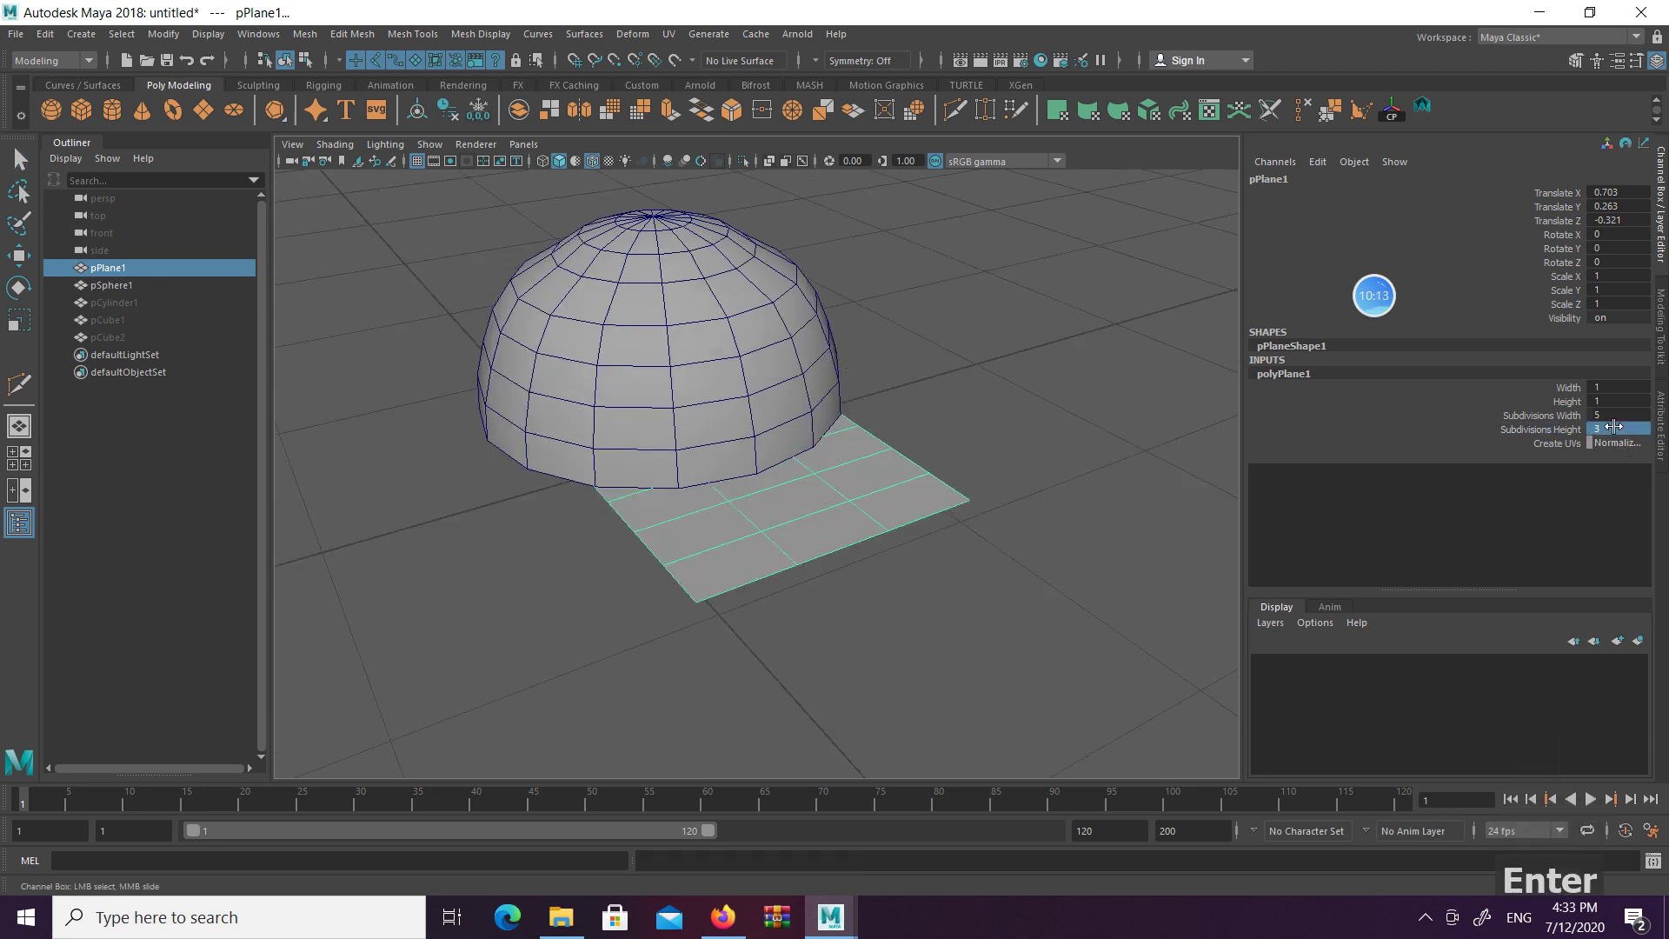
{"action": "left_click_drag", "start_coordinate": [1008, 410], "coordinate": [982, 410], "text": "alt"}
{"action": "key", "text": "z"}
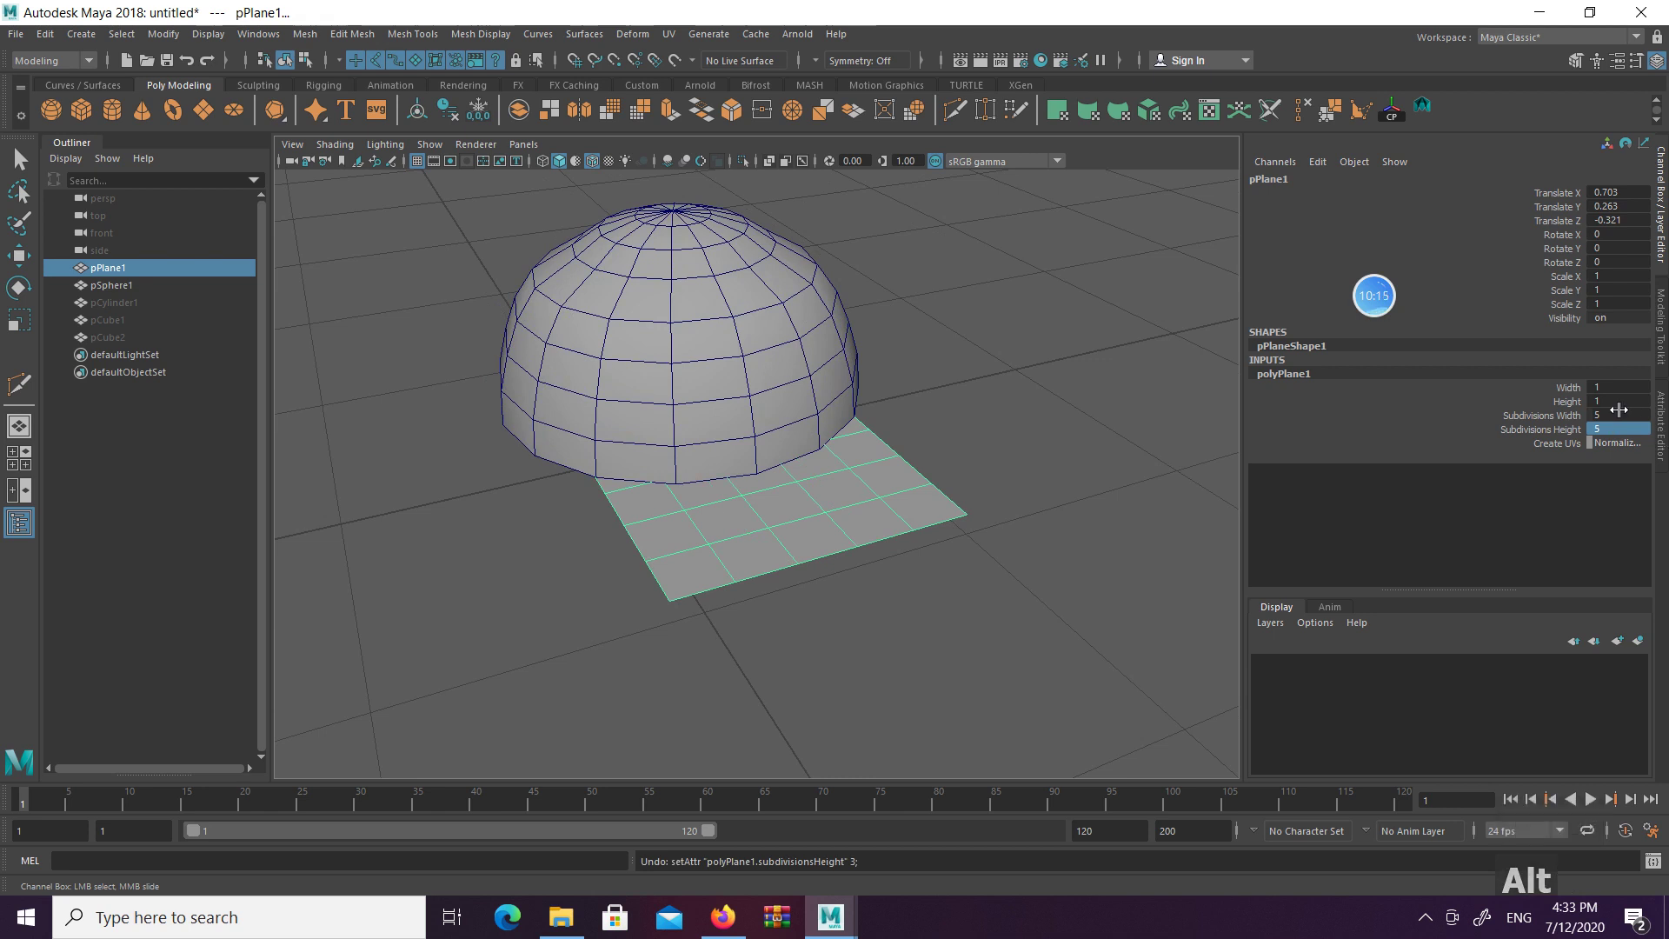
Set the plane's width subdivisions to 3 and scale the plane to about 1.258 in Z
{"action": "left_click", "coordinate": [1618, 413]}
{"action": "key", "text": "Return"}
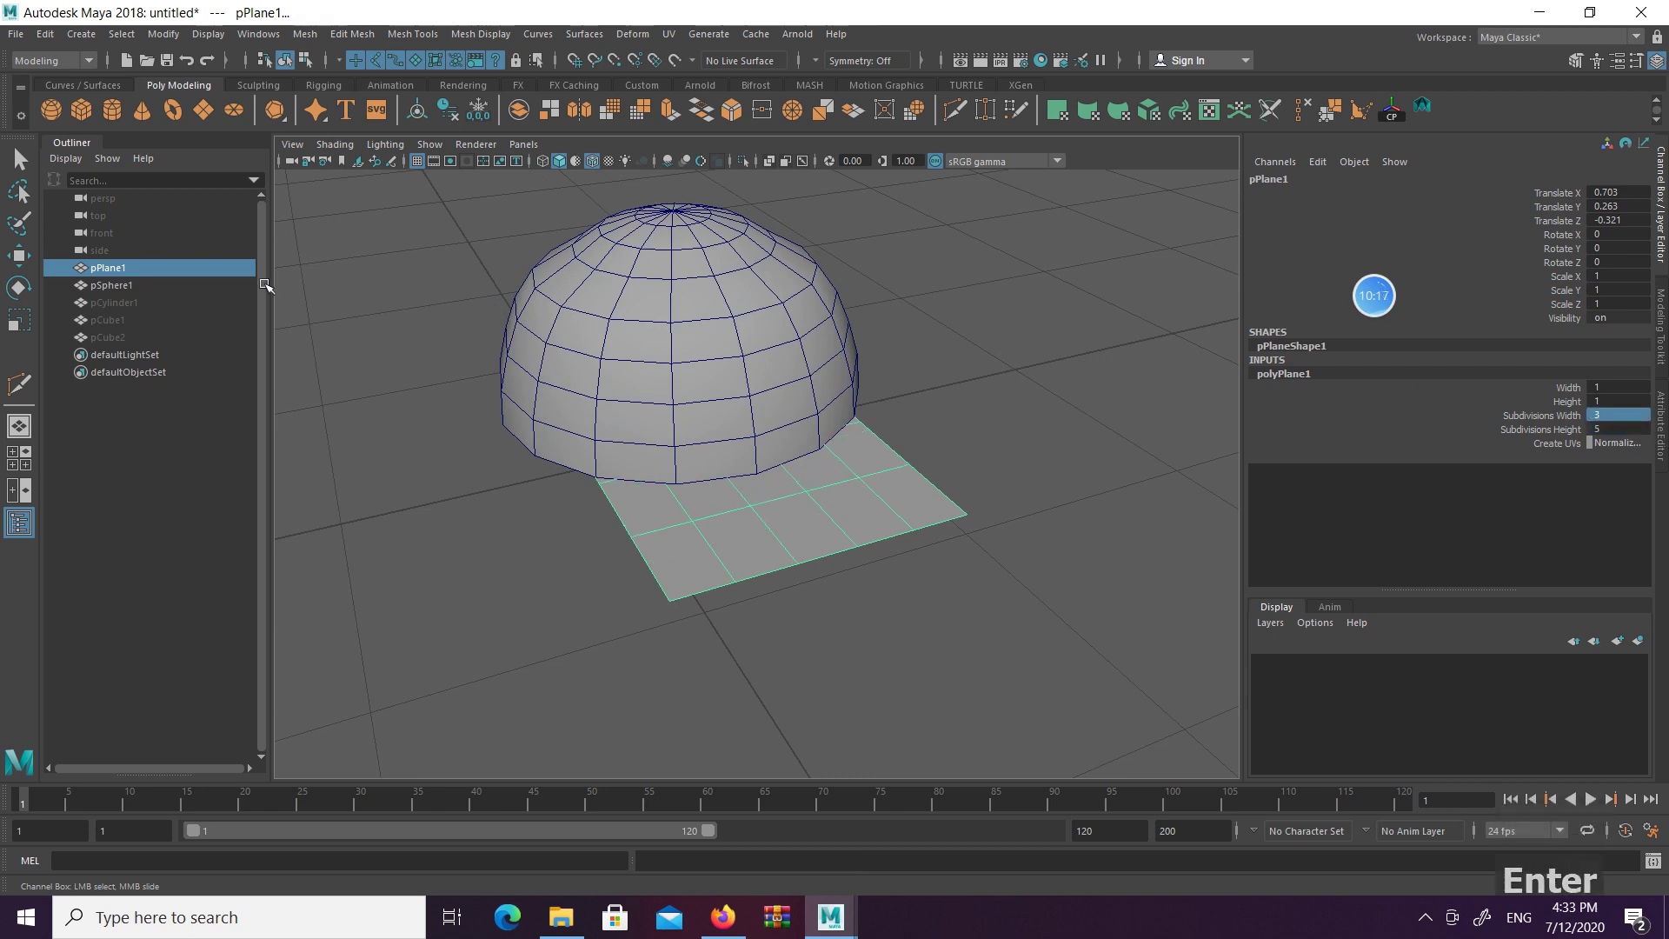
{"action": "left_click_drag", "start_coordinate": [634, 352], "coordinate": [683, 337], "text": "alt"}
{"action": "key", "text": "w"}
{"action": "mouse_move", "coordinate": [801, 496]}
{"action": "left_mouse_down"}
{"action": "mouse_move", "coordinate": [867, 523]}
{"action": "mouse_move", "coordinate": [717, 553]}
{"action": "mouse_move", "coordinate": [674, 522]}
{"action": "mouse_move", "coordinate": [758, 495]}
{"action": "mouse_move", "coordinate": [760, 474]}
{"action": "mouse_move", "coordinate": [764, 492]}
{"action": "mouse_move", "coordinate": [722, 501]}
{"action": "mouse_move", "coordinate": [664, 467]}
{"action": "left_mouse_up"}
{"action": "key", "text": "r"}
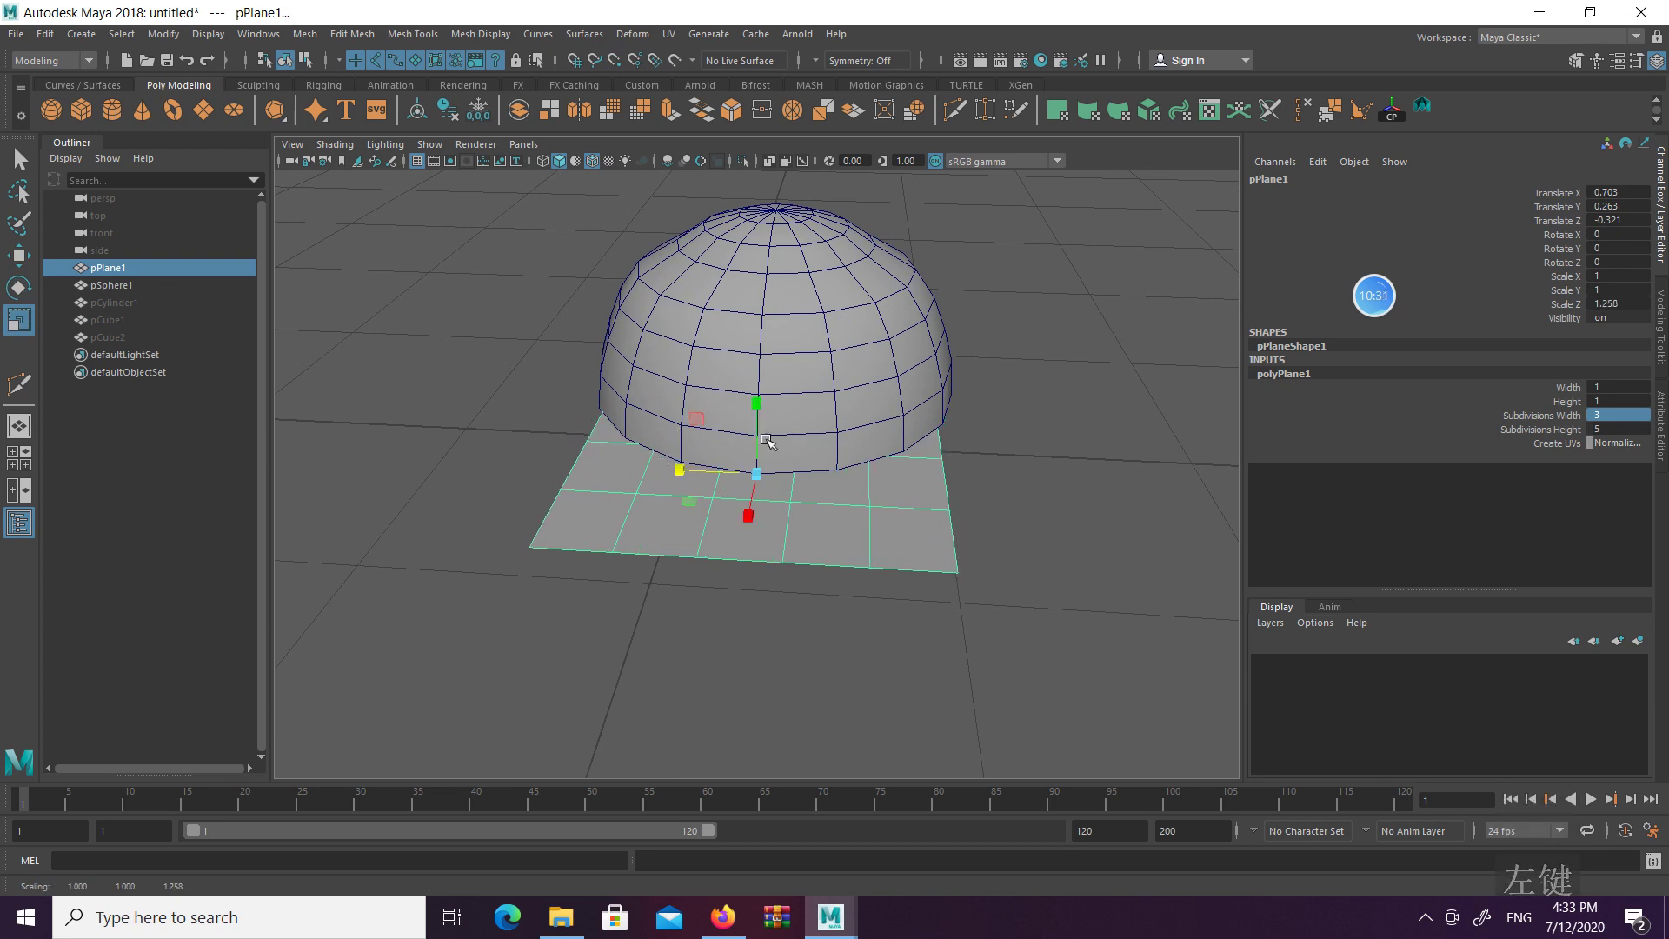
Switch to edge selection and select only the outer edges along the plane's two opposite sides beside the dome
{"action": "left_click_drag", "start_coordinate": [767, 442], "coordinate": [696, 417], "text": "alt"}
{"action": "key", "text": "q"}
{"action": "right_click_drag", "start_coordinate": [599, 420], "coordinate": [595, 312]}
{"action": "left_click", "coordinate": [600, 450]}
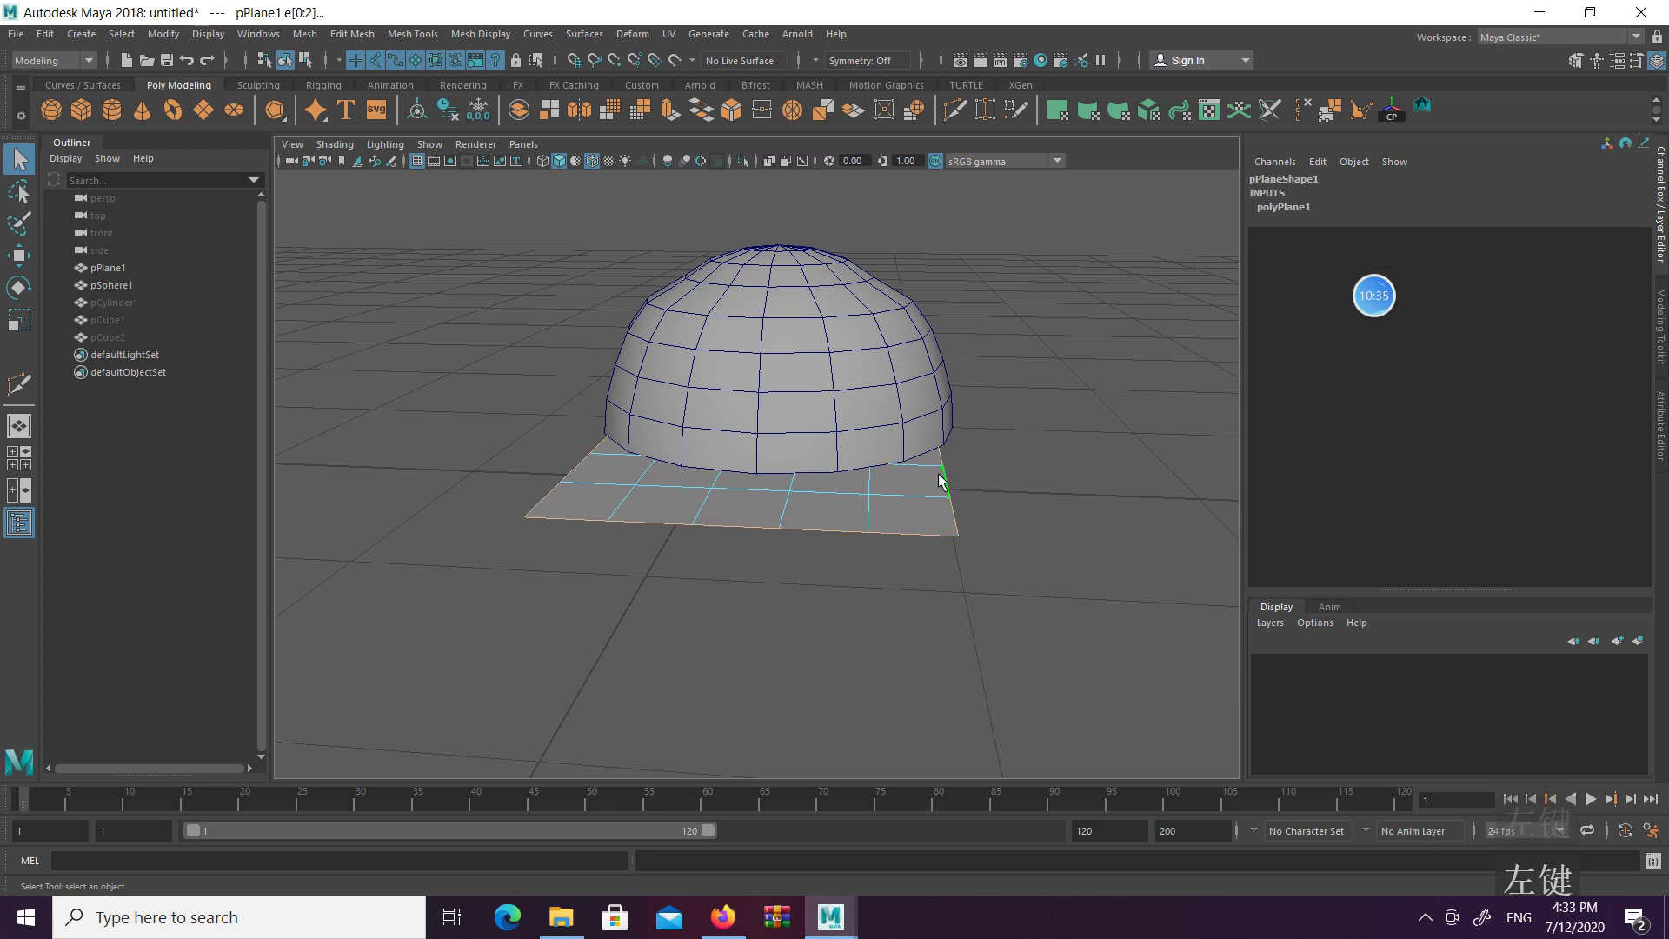
{"action": "mouse_move", "coordinate": [961, 462]}
{"action": "left_mouse_down", "text": "alt"}
{"action": "mouse_move", "coordinate": [834, 471]}
{"action": "mouse_move", "coordinate": [1036, 481]}
{"action": "left_mouse_up", "text": "alt"}
{"action": "key", "text": "4"}
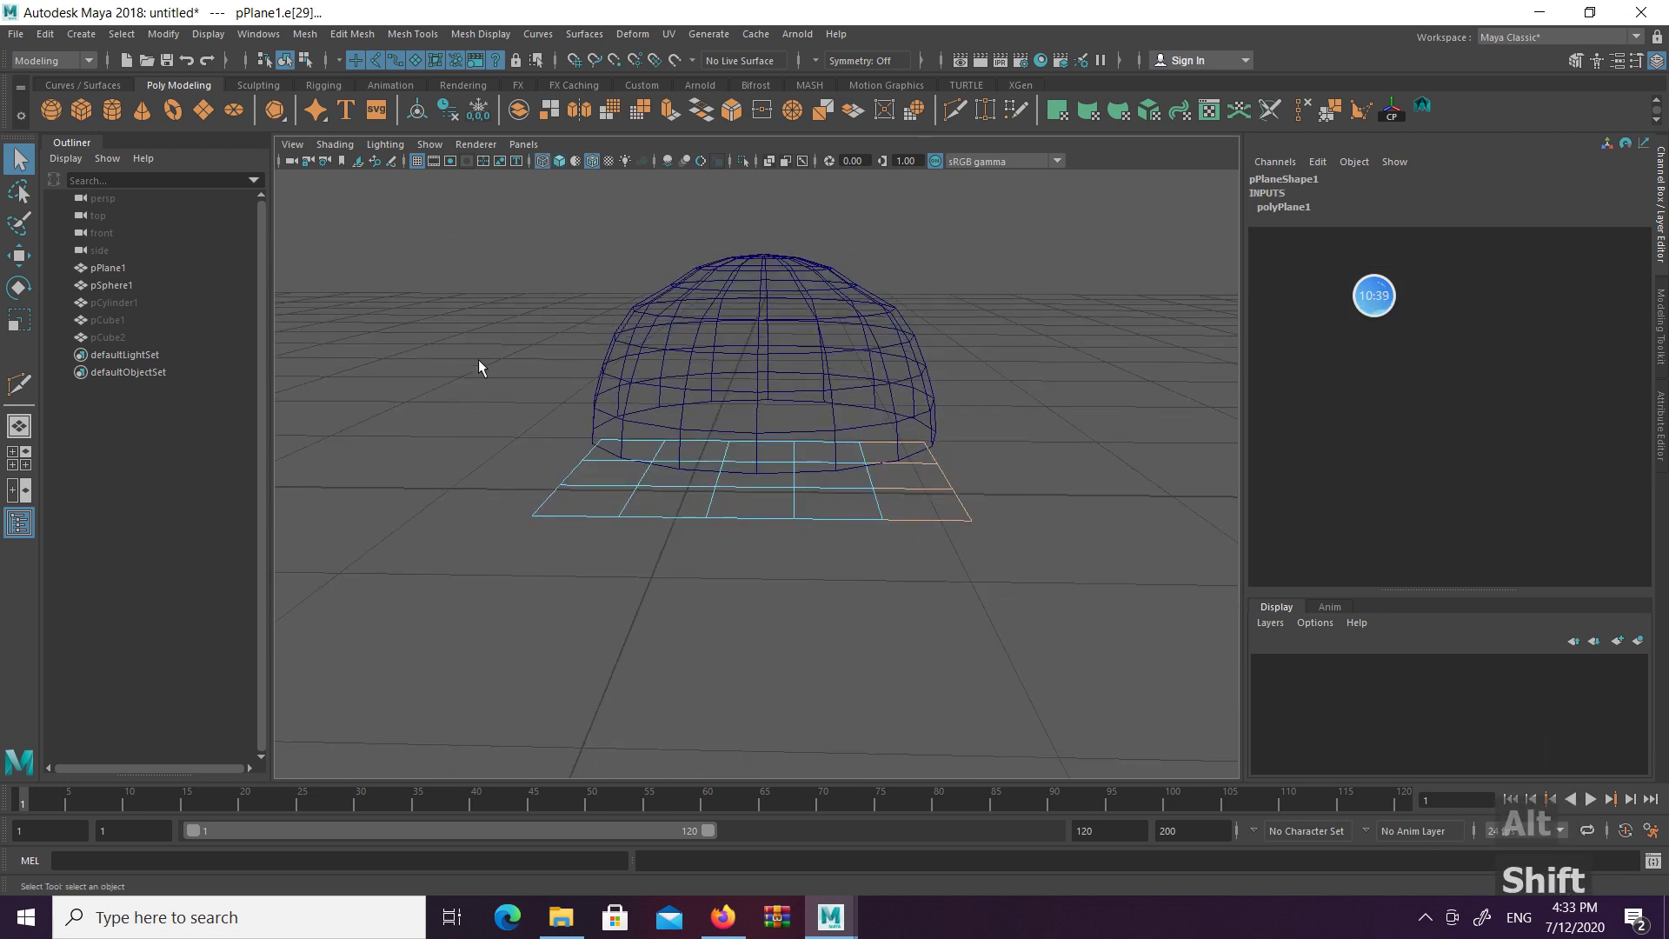
{"action": "left_click_drag", "start_coordinate": [478, 360], "coordinate": [601, 628], "text": "shift"}
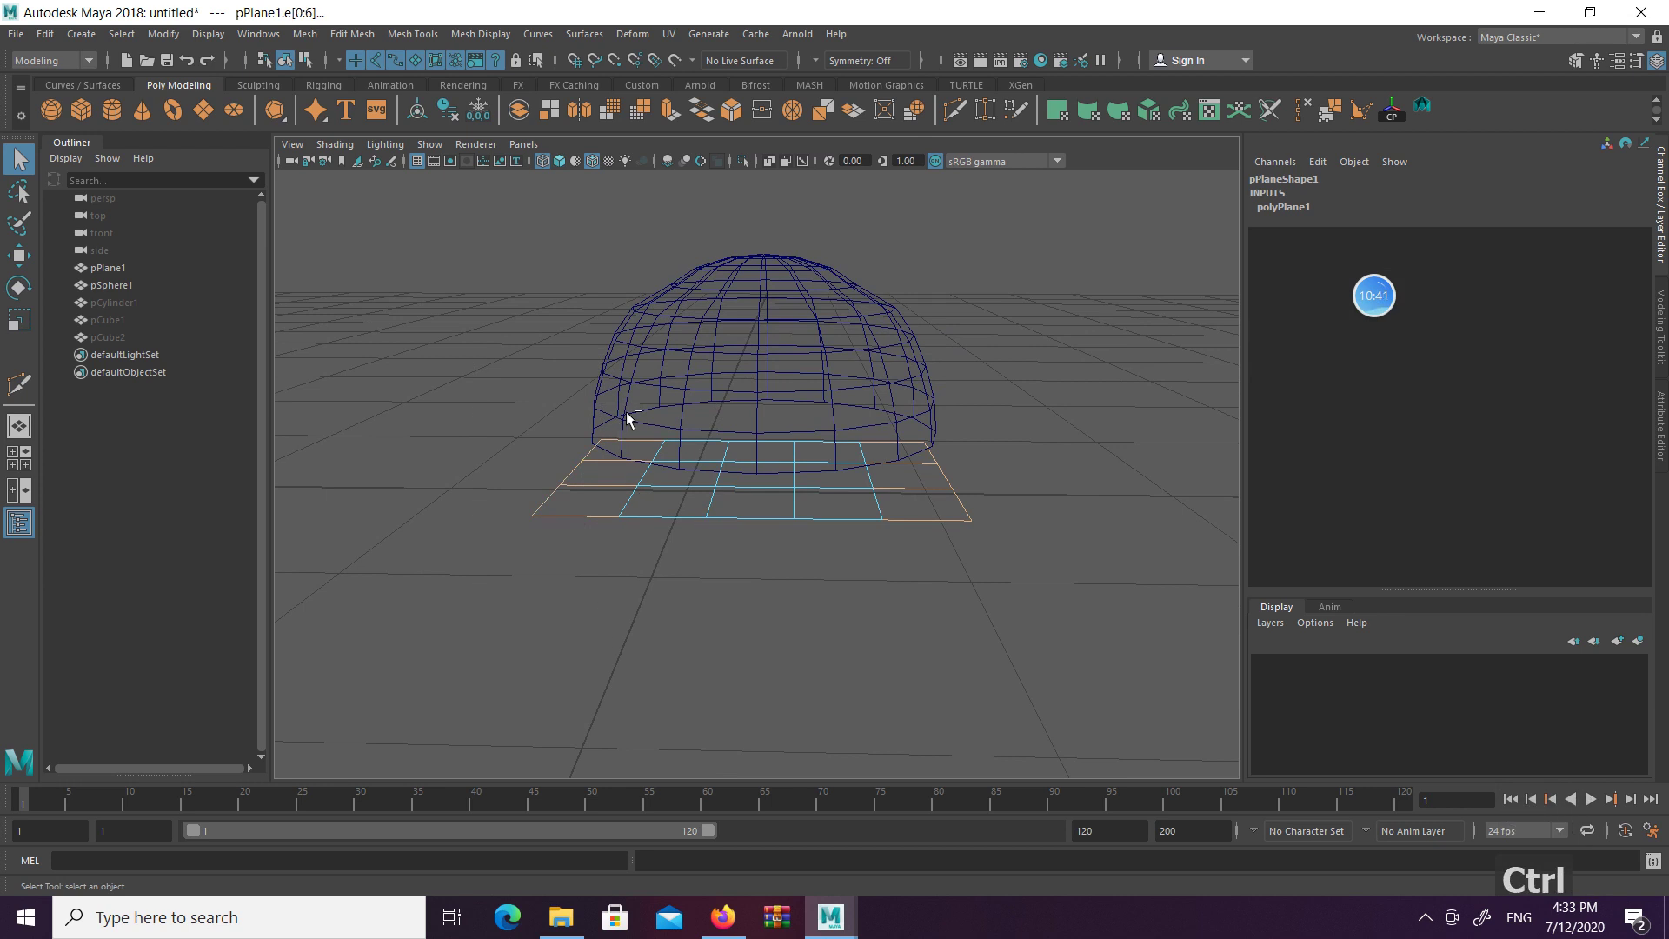
{"action": "left_click_drag", "start_coordinate": [619, 415], "coordinate": [686, 597], "text": "ctrl"}
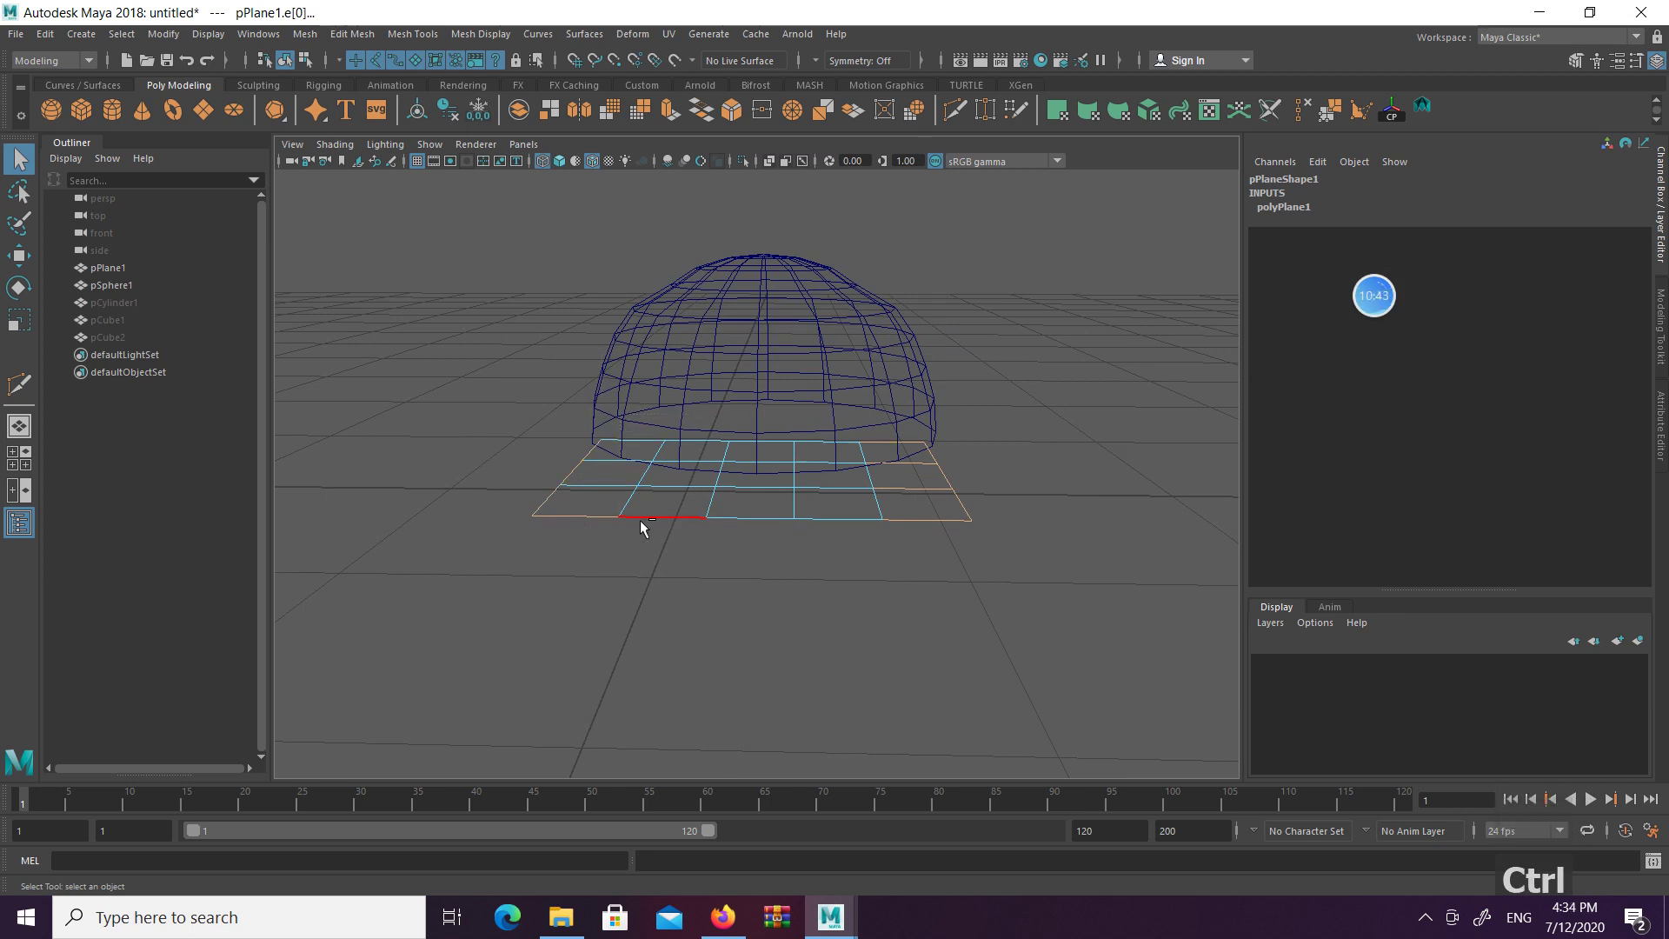
{"action": "left_click_drag", "start_coordinate": [593, 497], "coordinate": [645, 570], "text": "ctrl"}
{"action": "left_click_drag", "start_coordinate": [839, 376], "coordinate": [900, 570], "text": "ctrl"}
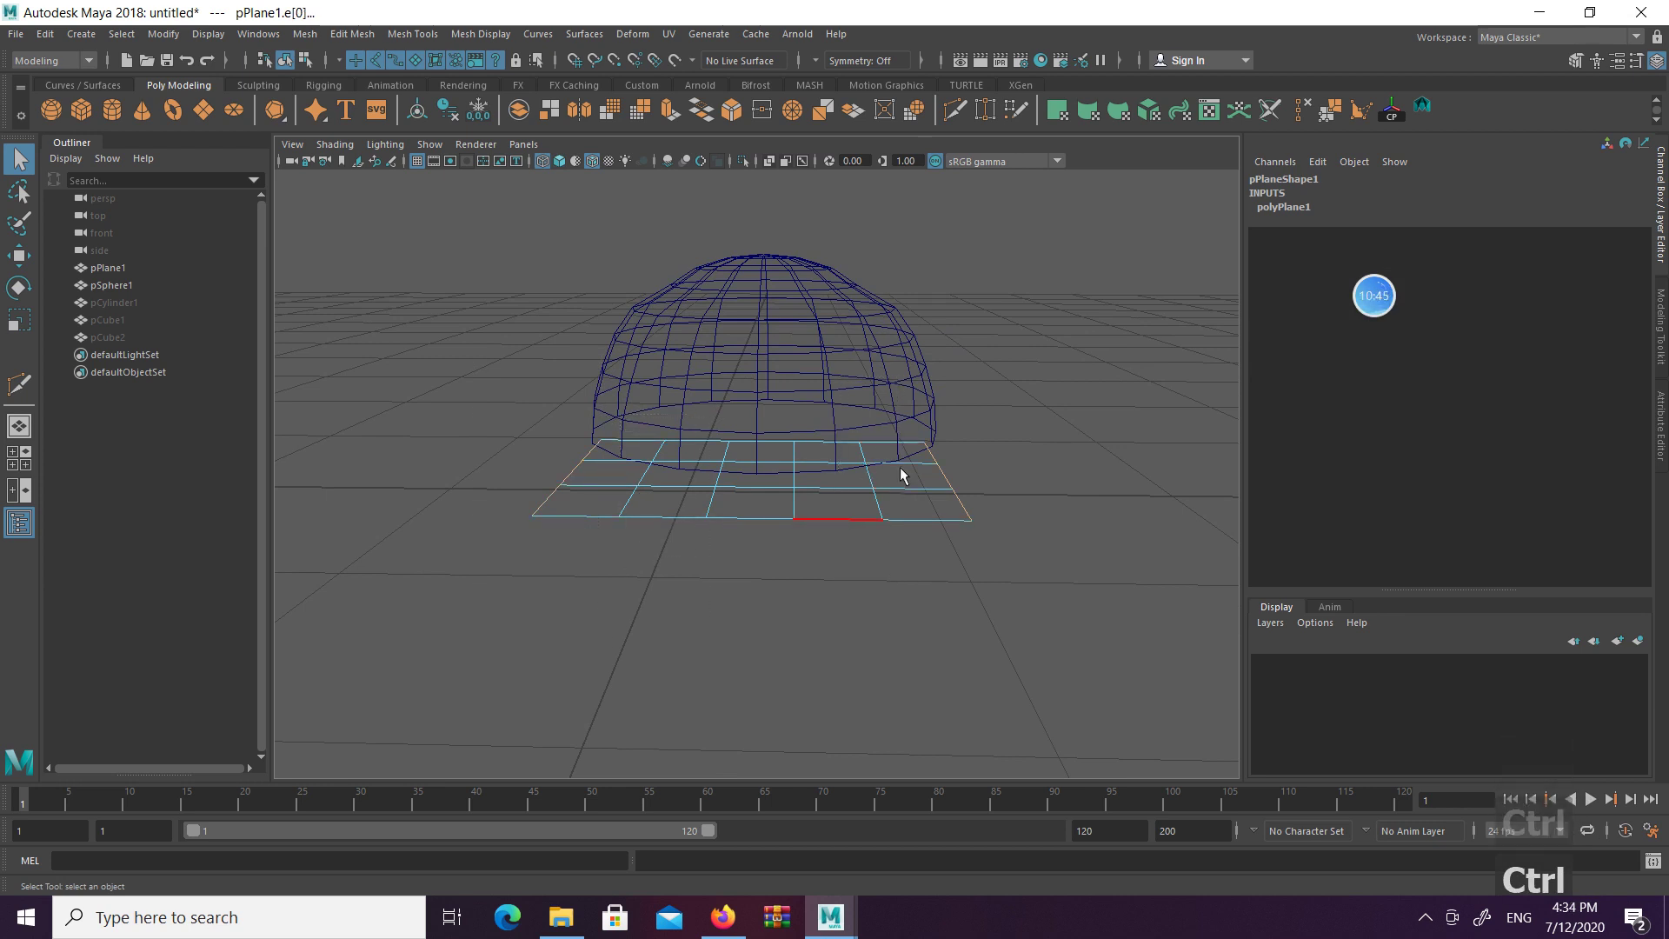
Move the plane's side edges slightly down and its inner edge loop slightly up to give the brim a curve
{"action": "key", "text": "w"}
{"action": "key", "text": "5"}
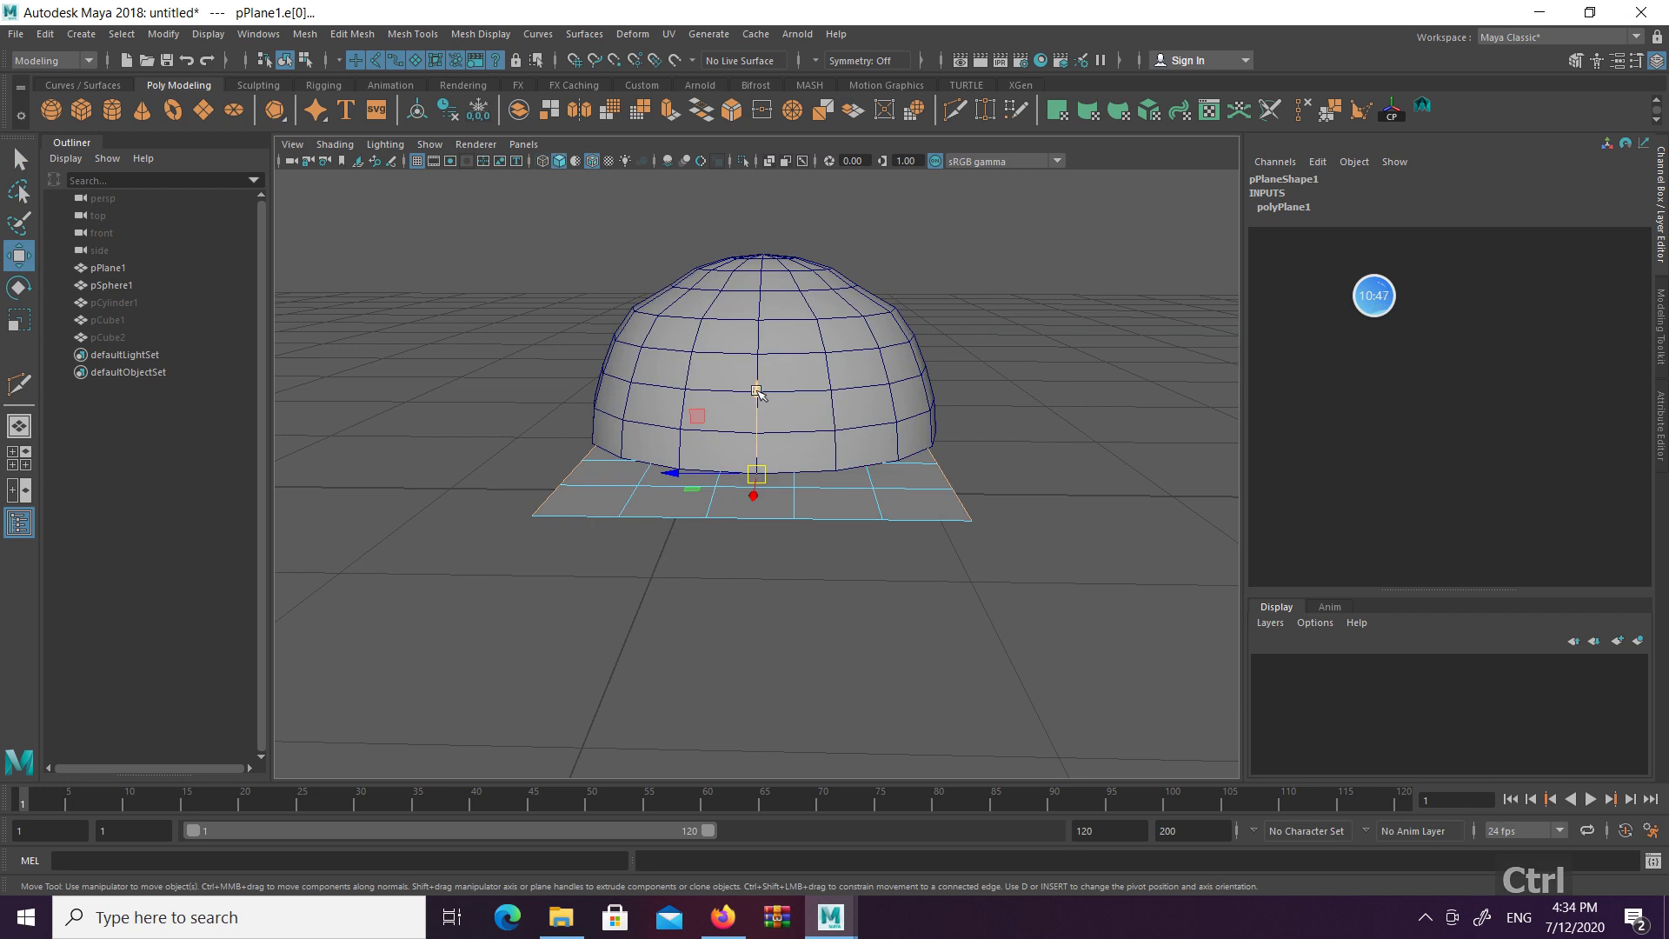
{"action": "left_click_drag", "start_coordinate": [756, 392], "coordinate": [758, 398], "text": "ctrl"}
{"action": "left_click_drag", "start_coordinate": [774, 483], "coordinate": [645, 488], "text": "alt"}
{"action": "double_click", "coordinate": [645, 480]}
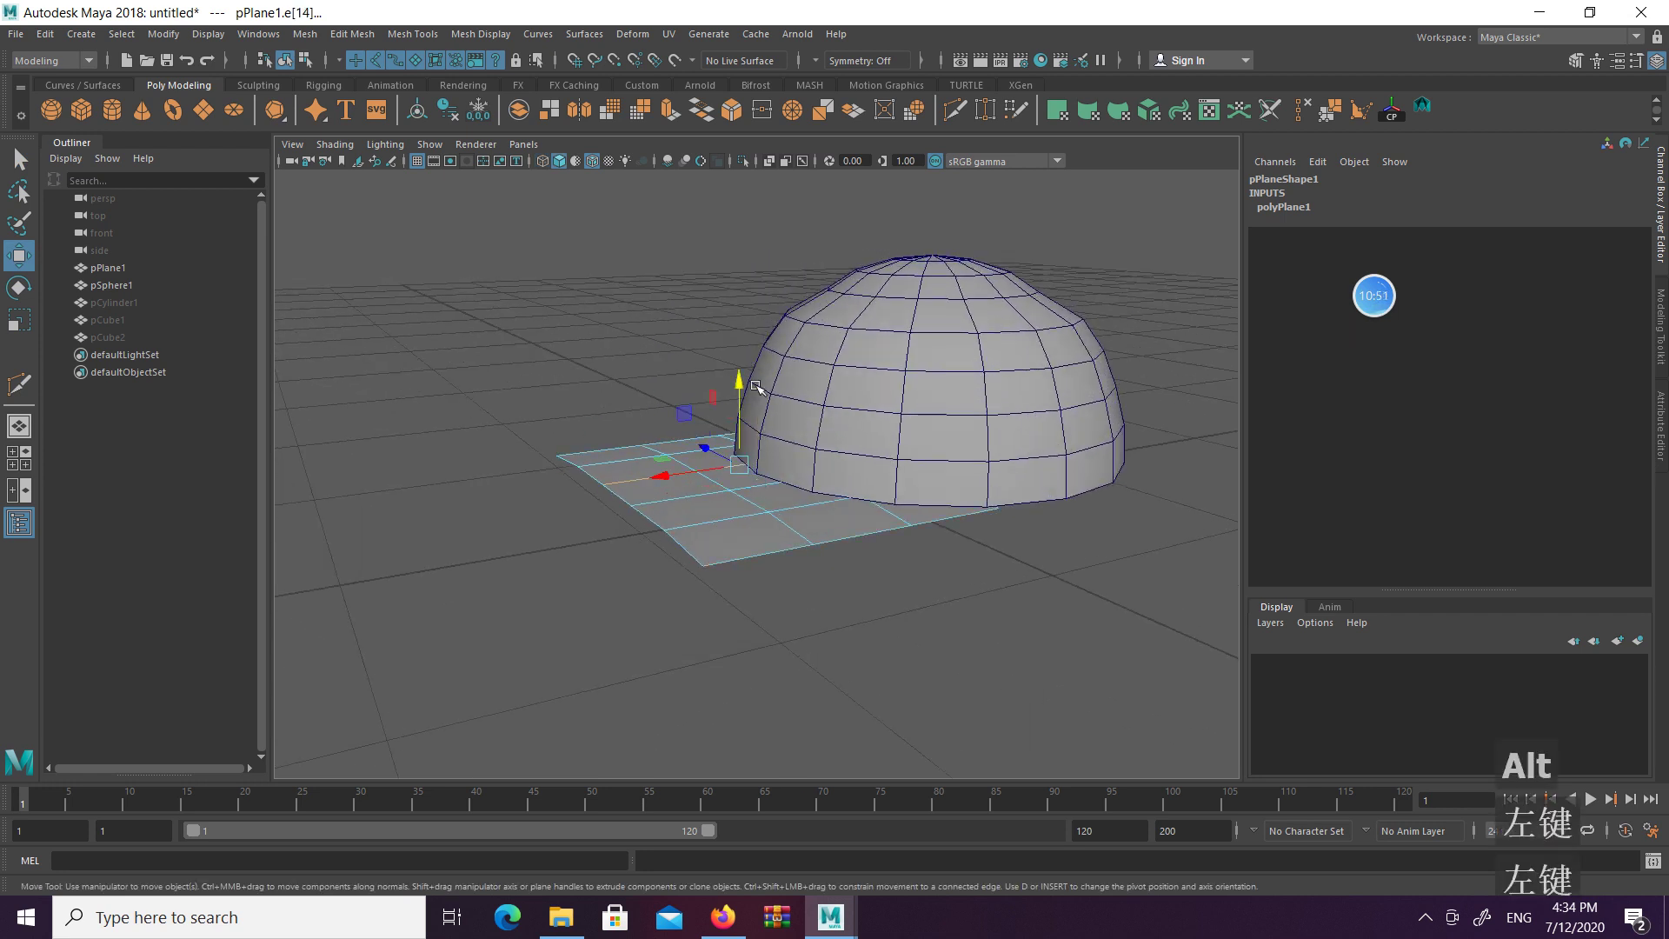
{"action": "left_click_drag", "start_coordinate": [737, 382], "coordinate": [734, 377]}
Switch to vertex selection, select the plane's two outer corner vertices and try moving them along X
{"action": "left_click_drag", "start_coordinate": [725, 471], "coordinate": [652, 549], "text": "alt"}
{"action": "key", "text": "q"}
{"action": "right_click_drag", "start_coordinate": [645, 376], "coordinate": [565, 365]}
{"action": "left_click_drag", "start_coordinate": [562, 330], "coordinate": [635, 376]}
{"action": "left_click_drag", "start_coordinate": [649, 670], "coordinate": [647, 667], "text": "shift"}
{"action": "key", "text": "w"}
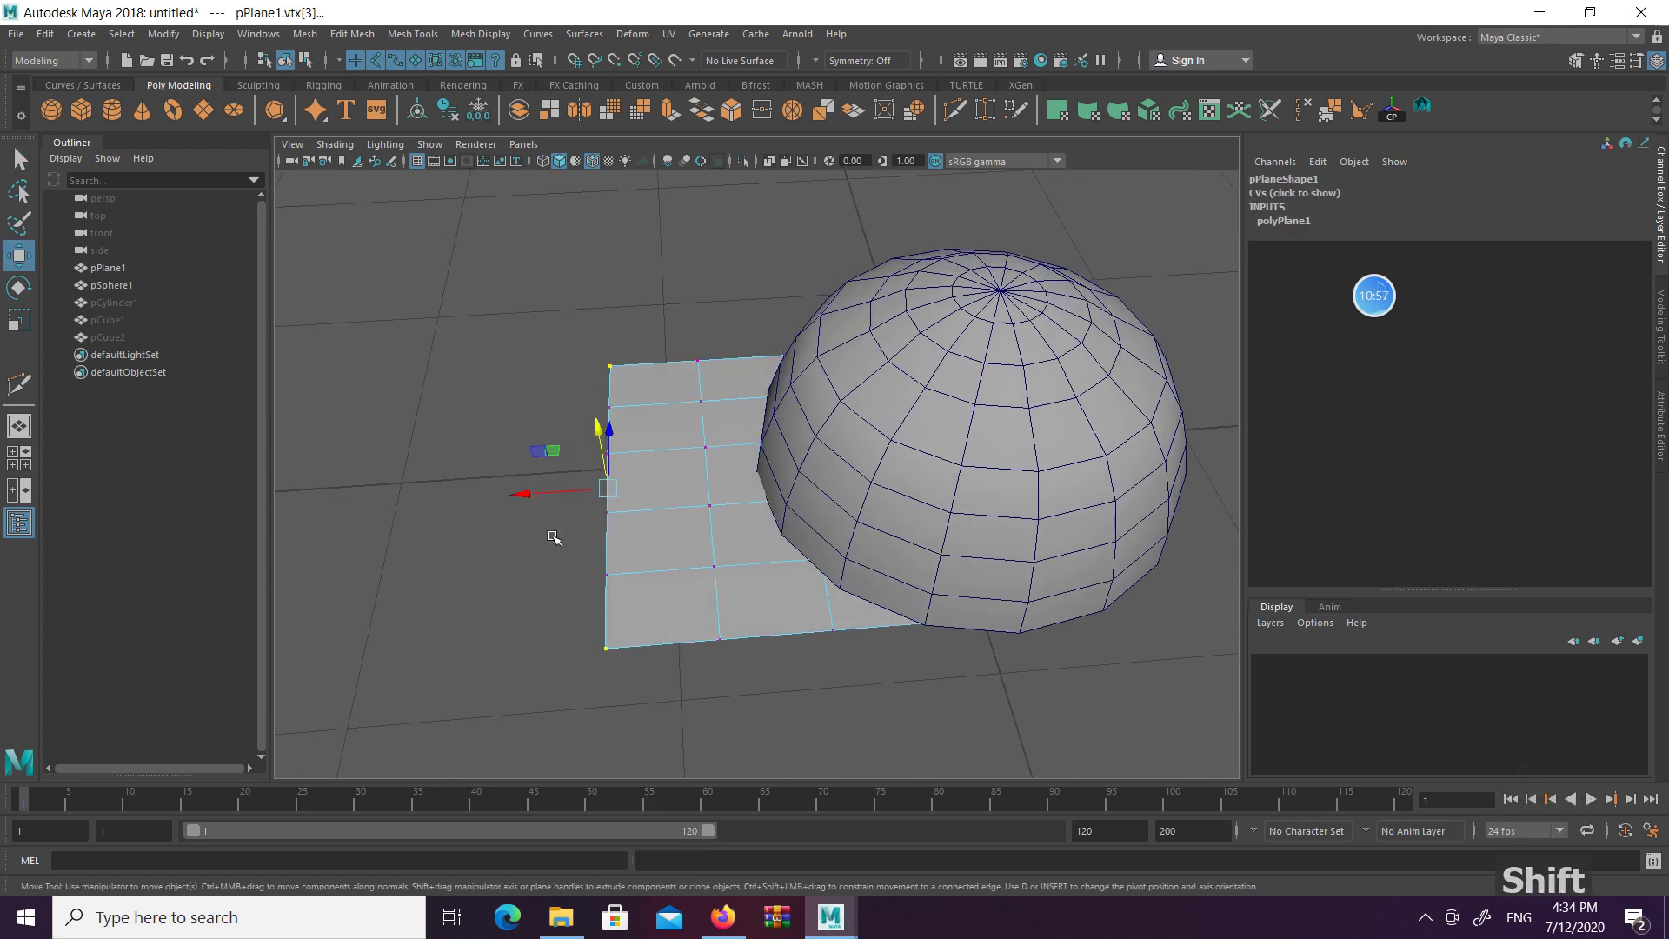
{"action": "left_click_drag", "start_coordinate": [535, 491], "coordinate": [536, 494]}
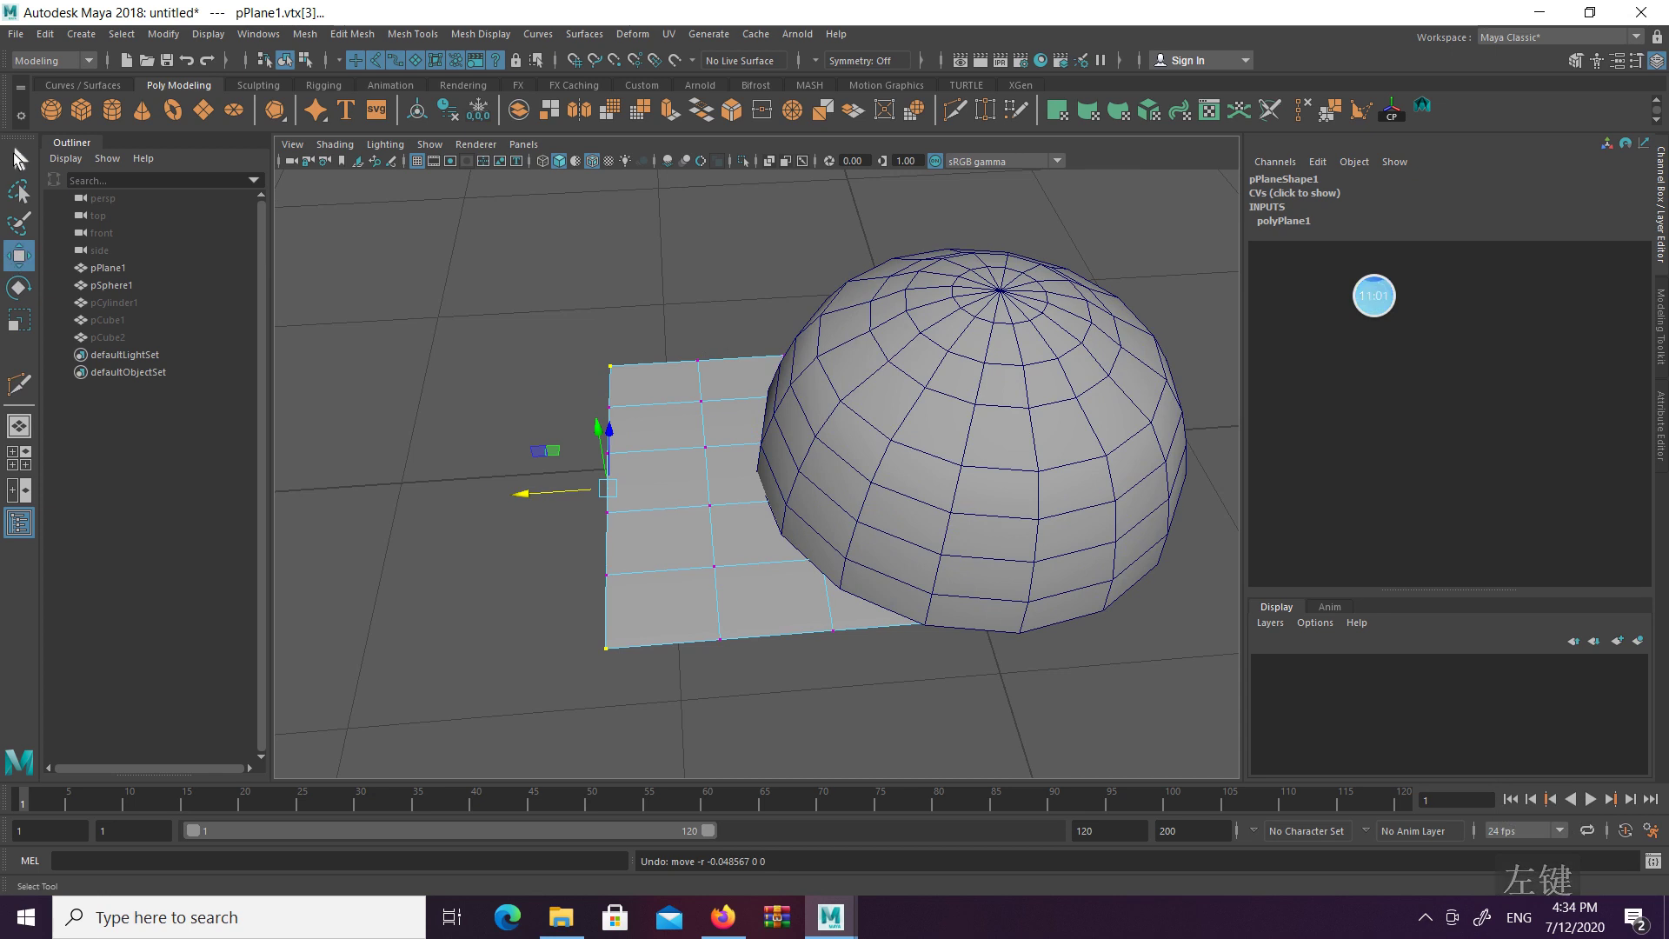
Enable Soft Select in the Select Tool's settings and minimize the settings window
{"action": "double_click", "coordinate": [18, 161]}
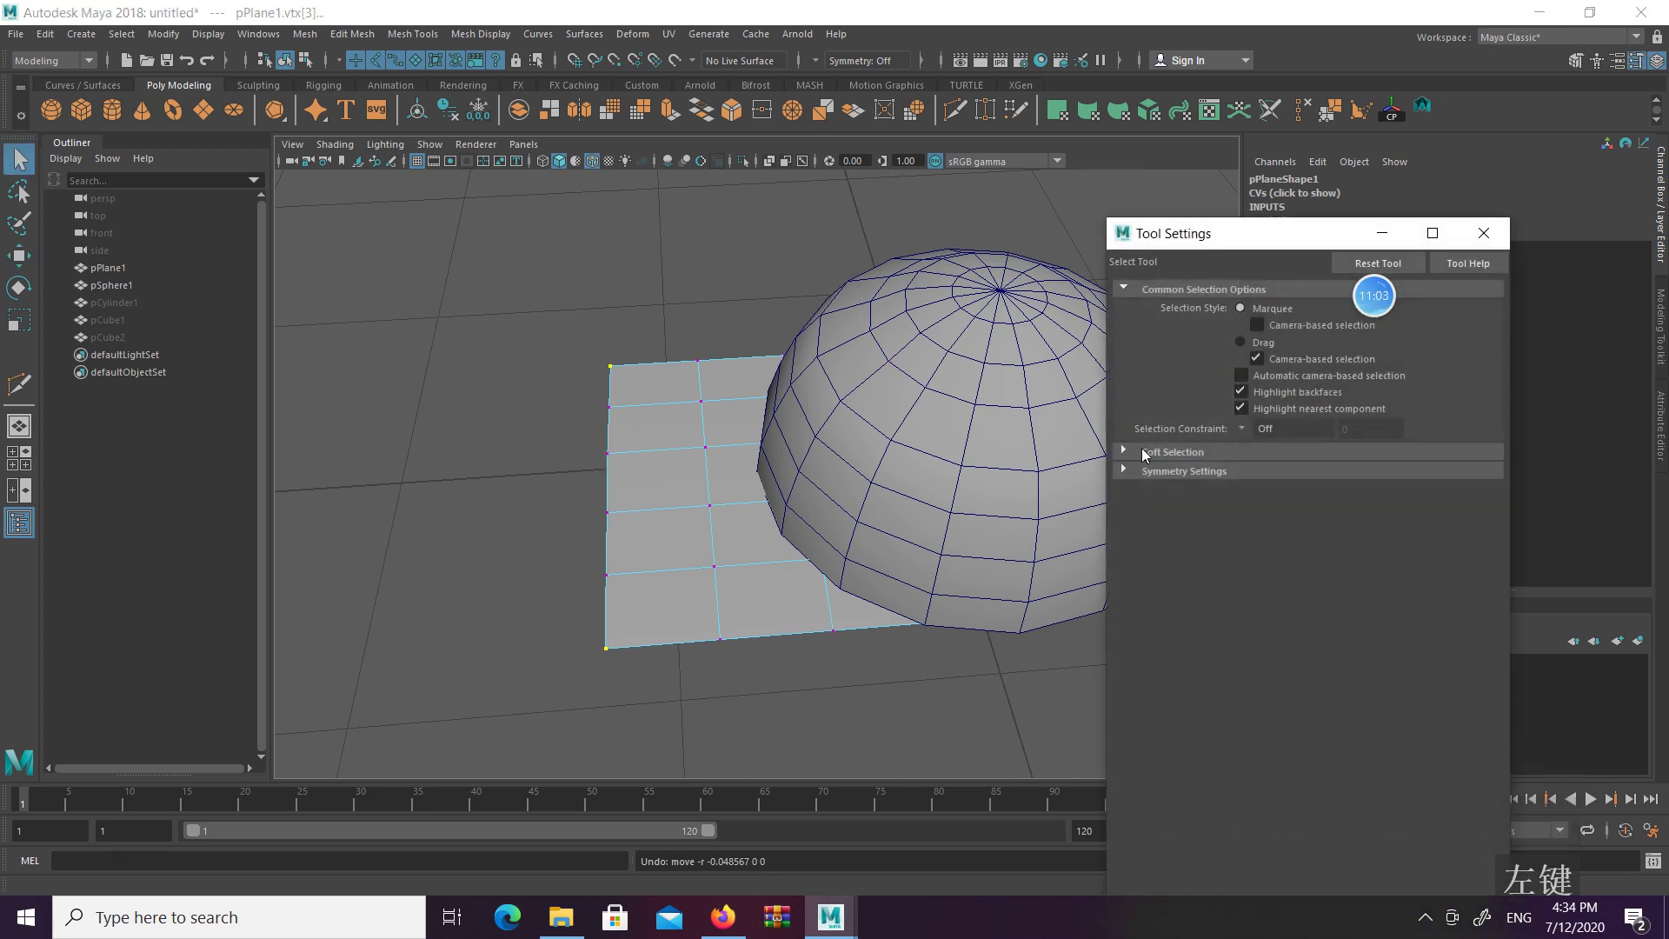
{"action": "left_click", "coordinate": [1145, 454]}
{"action": "left_click", "coordinate": [1241, 474]}
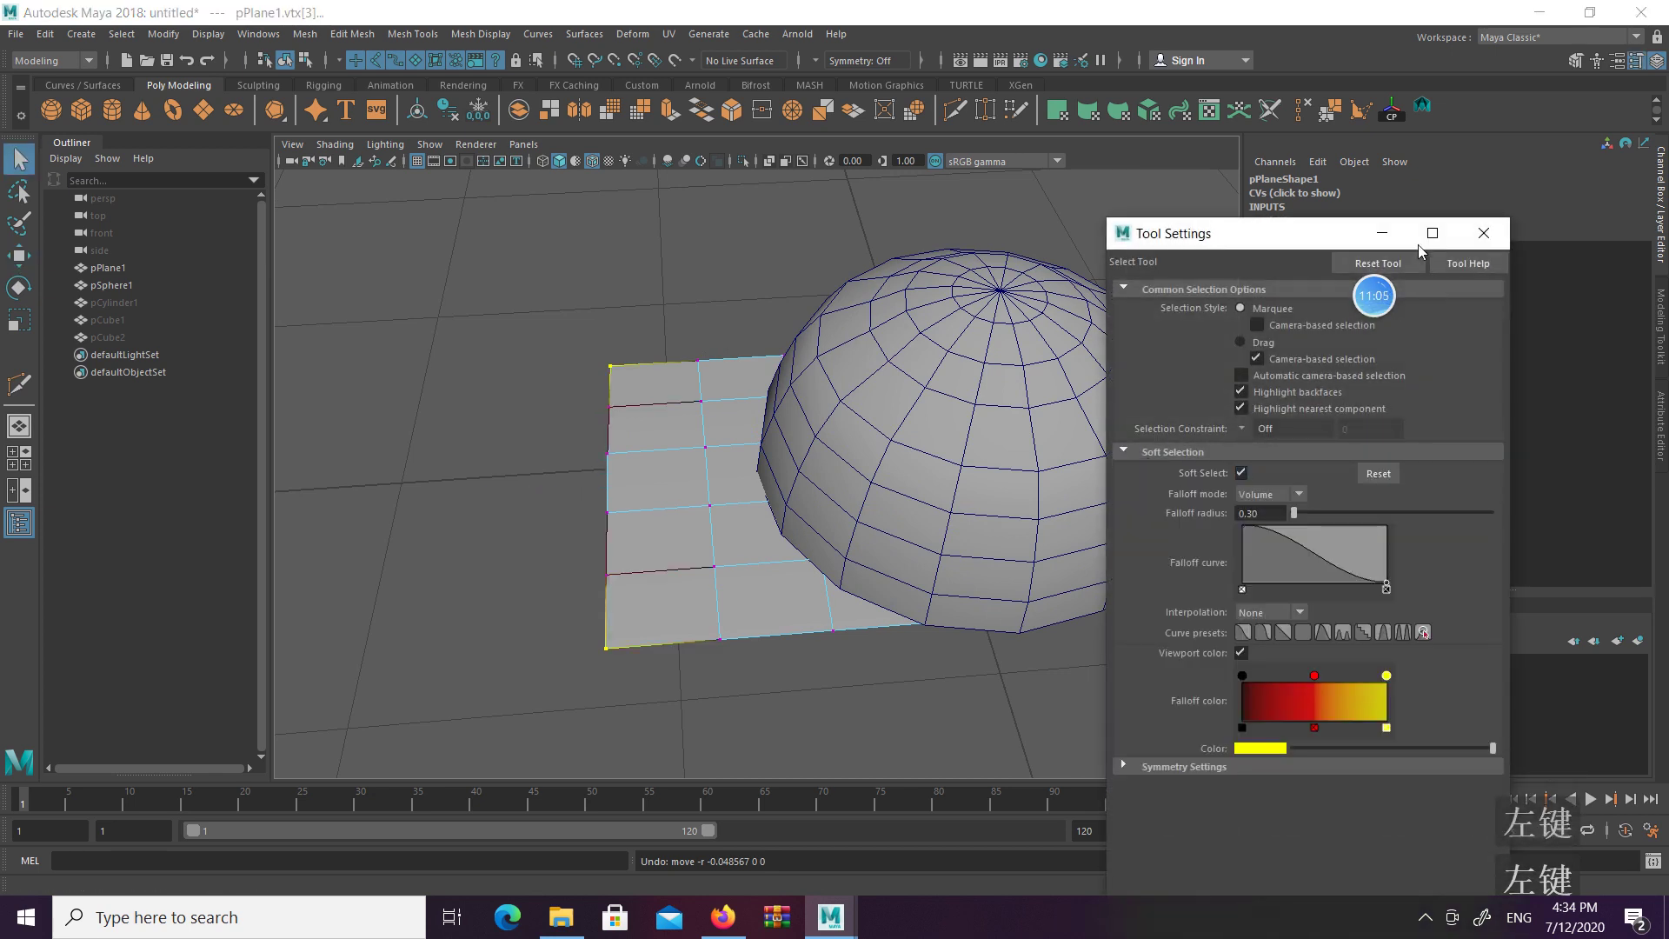
{"action": "left_click", "coordinate": [1382, 237]}
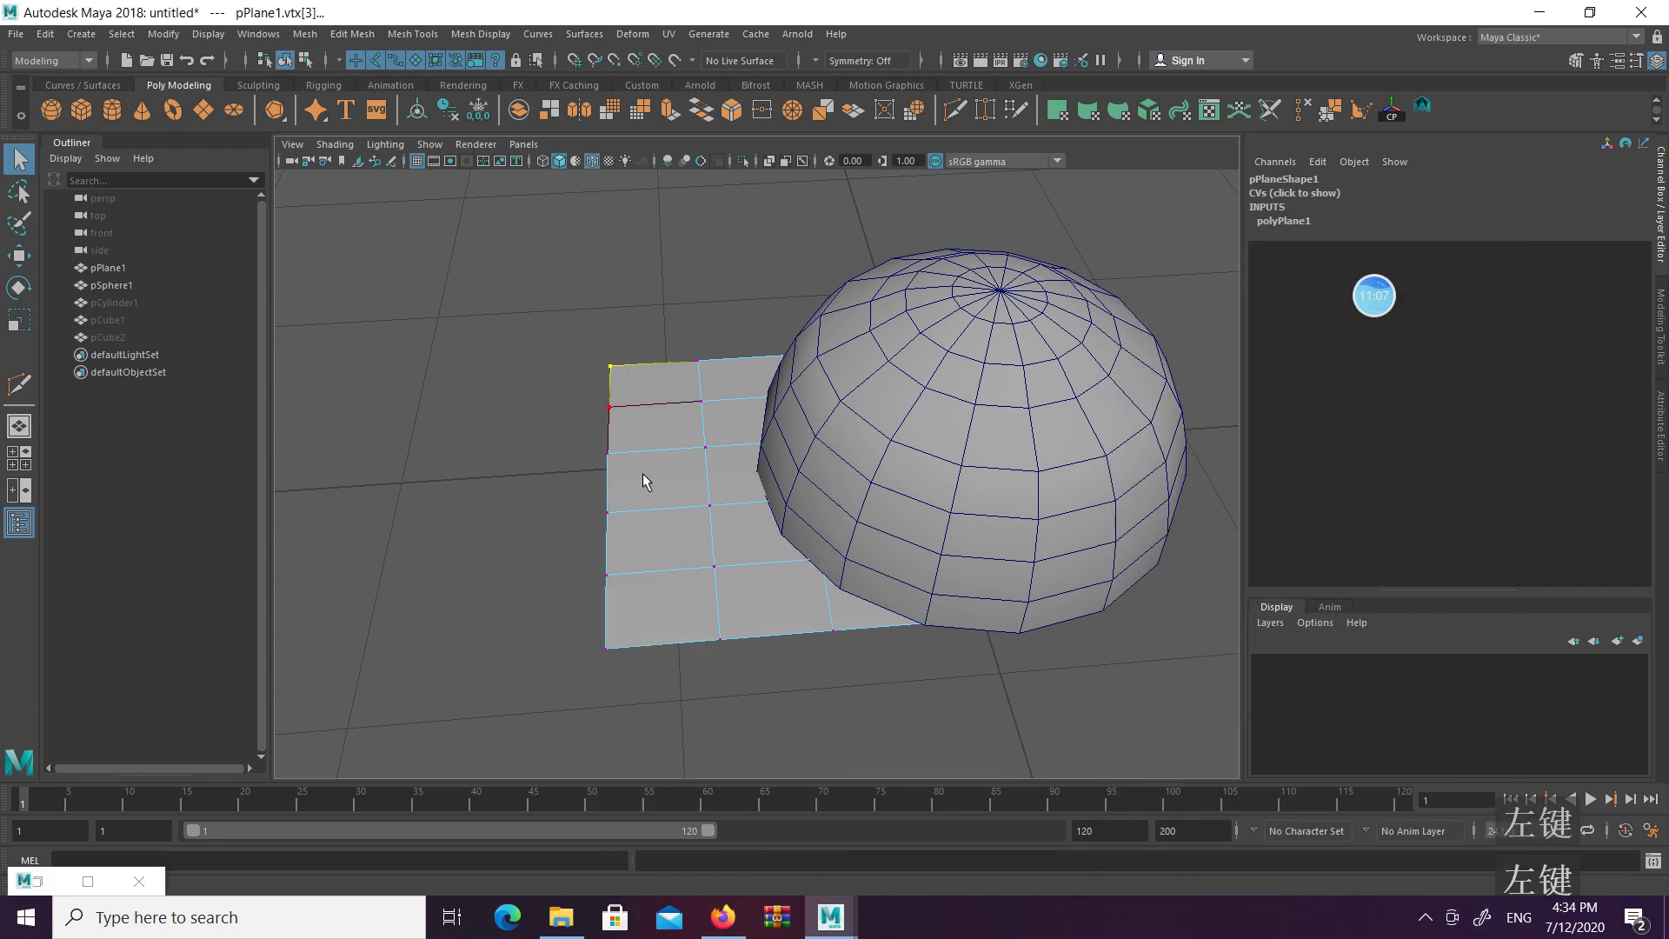
Select the plane's two outer corner vertices and move them slightly along X toward the dome
{"action": "left_click_drag", "start_coordinate": [570, 626], "coordinate": [624, 680], "text": "shift"}
{"action": "key", "text": "w"}
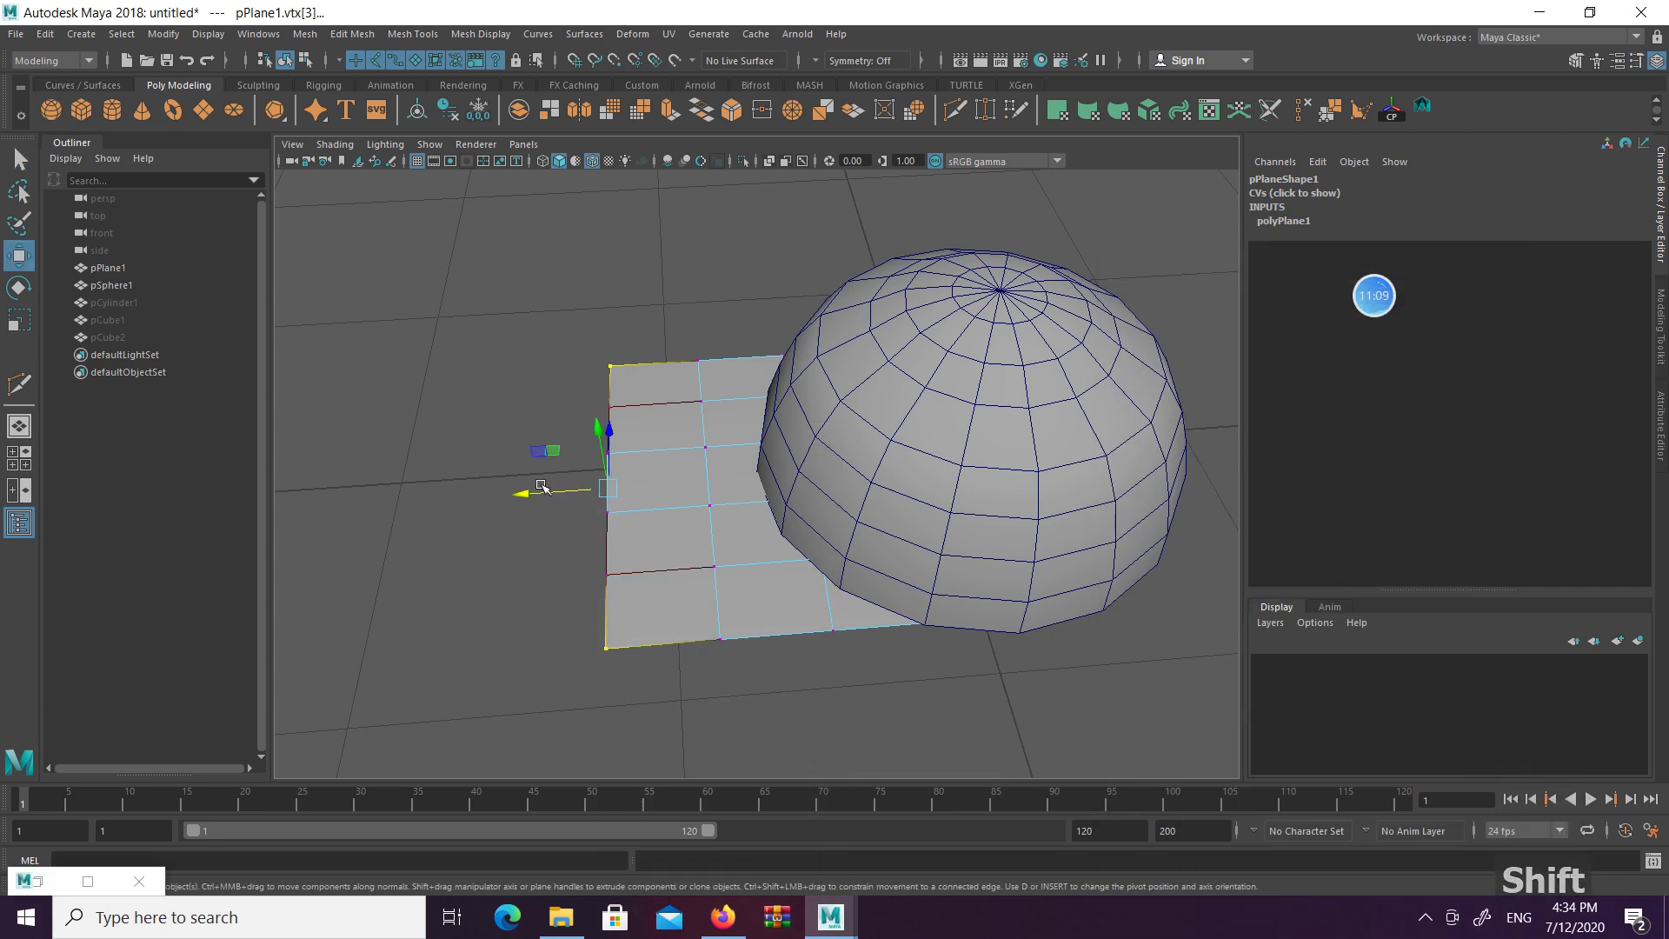
{"action": "left_click_drag", "start_coordinate": [541, 485], "coordinate": [546, 497], "text": "shift"}
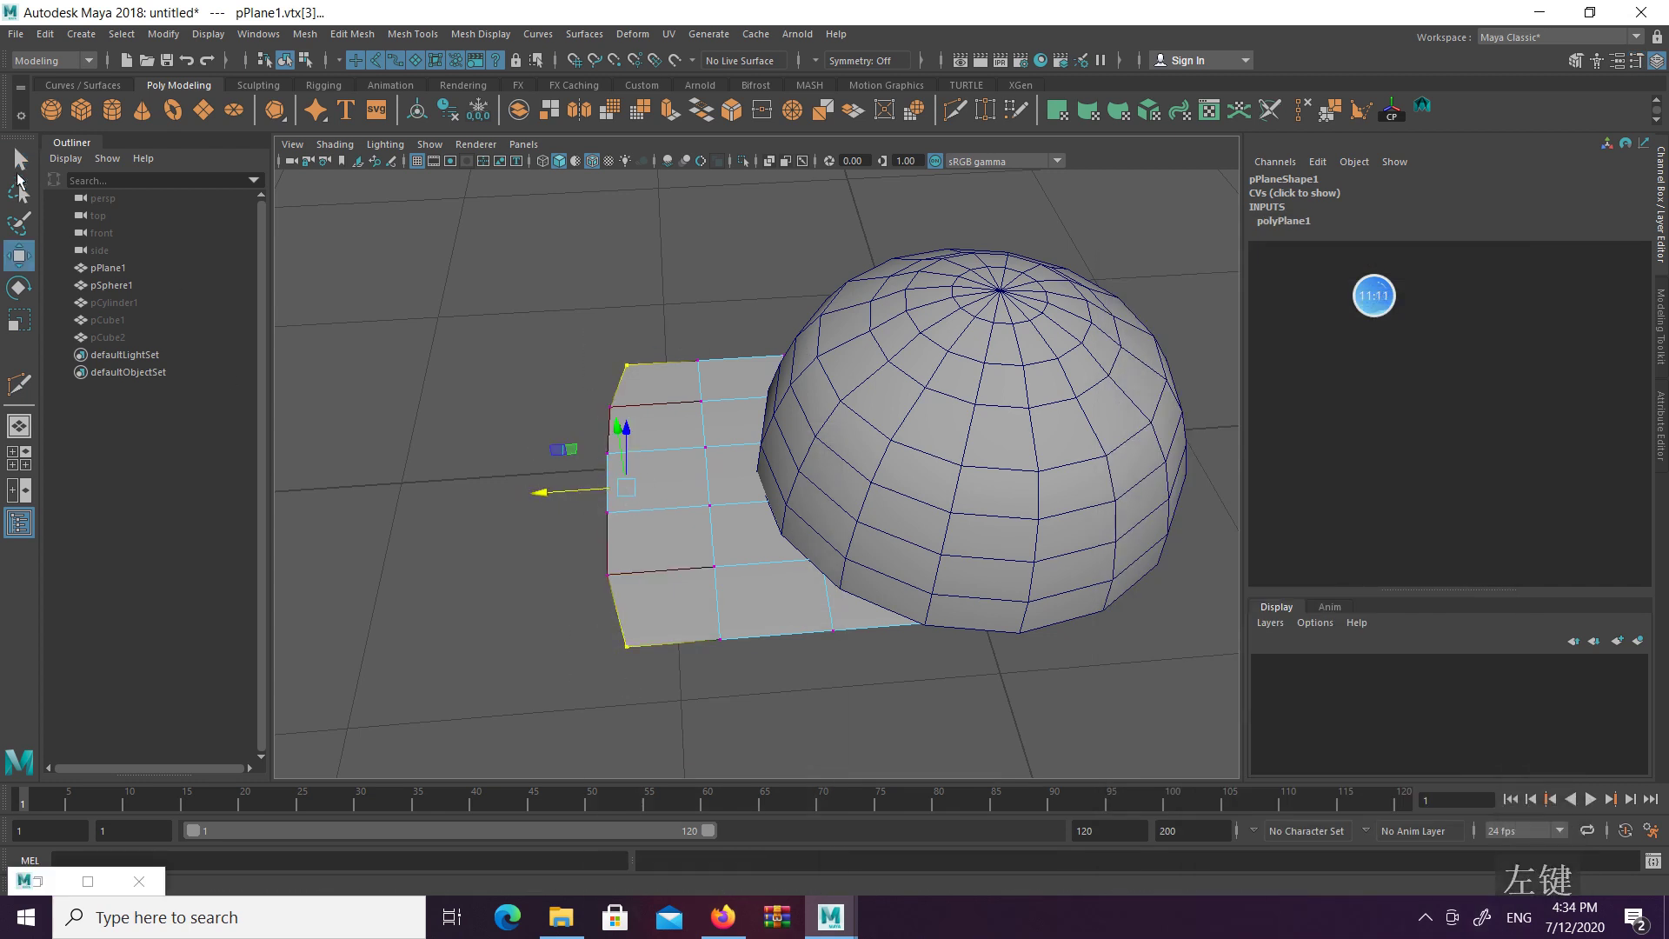
Increase the soft selection falloff radius to 0.54
{"action": "left_click", "coordinate": [18, 162]}
{"action": "left_click", "coordinate": [88, 880]}
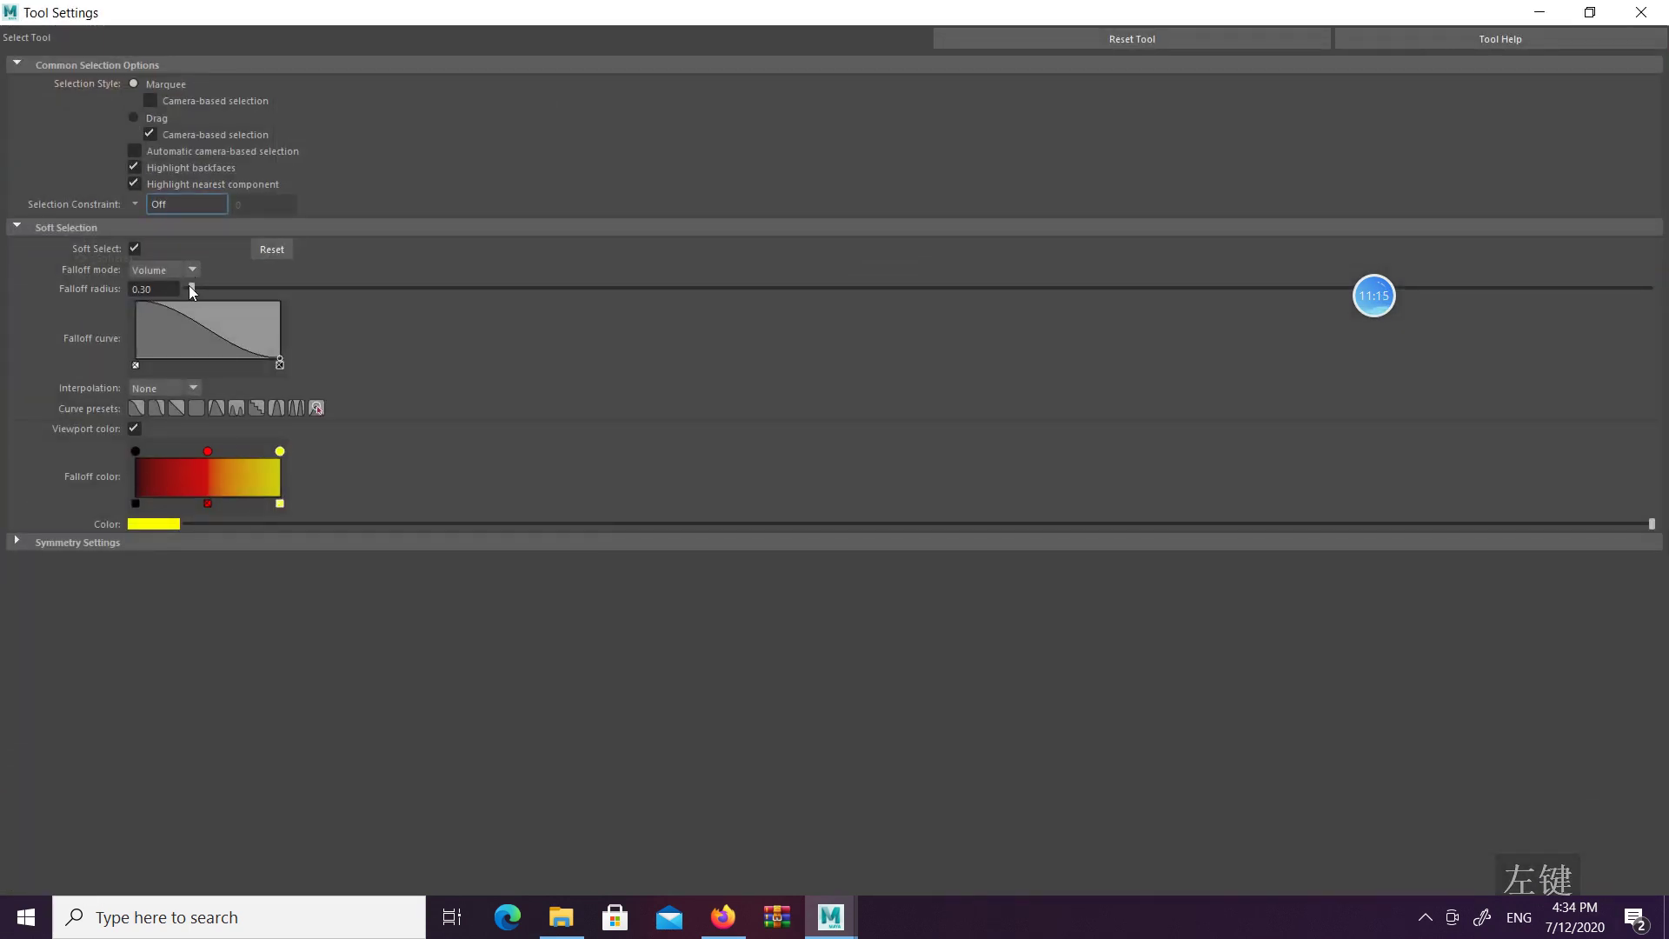
{"action": "left_click_drag", "start_coordinate": [190, 285], "coordinate": [212, 290]}
{"action": "left_click", "coordinate": [1589, 13]}
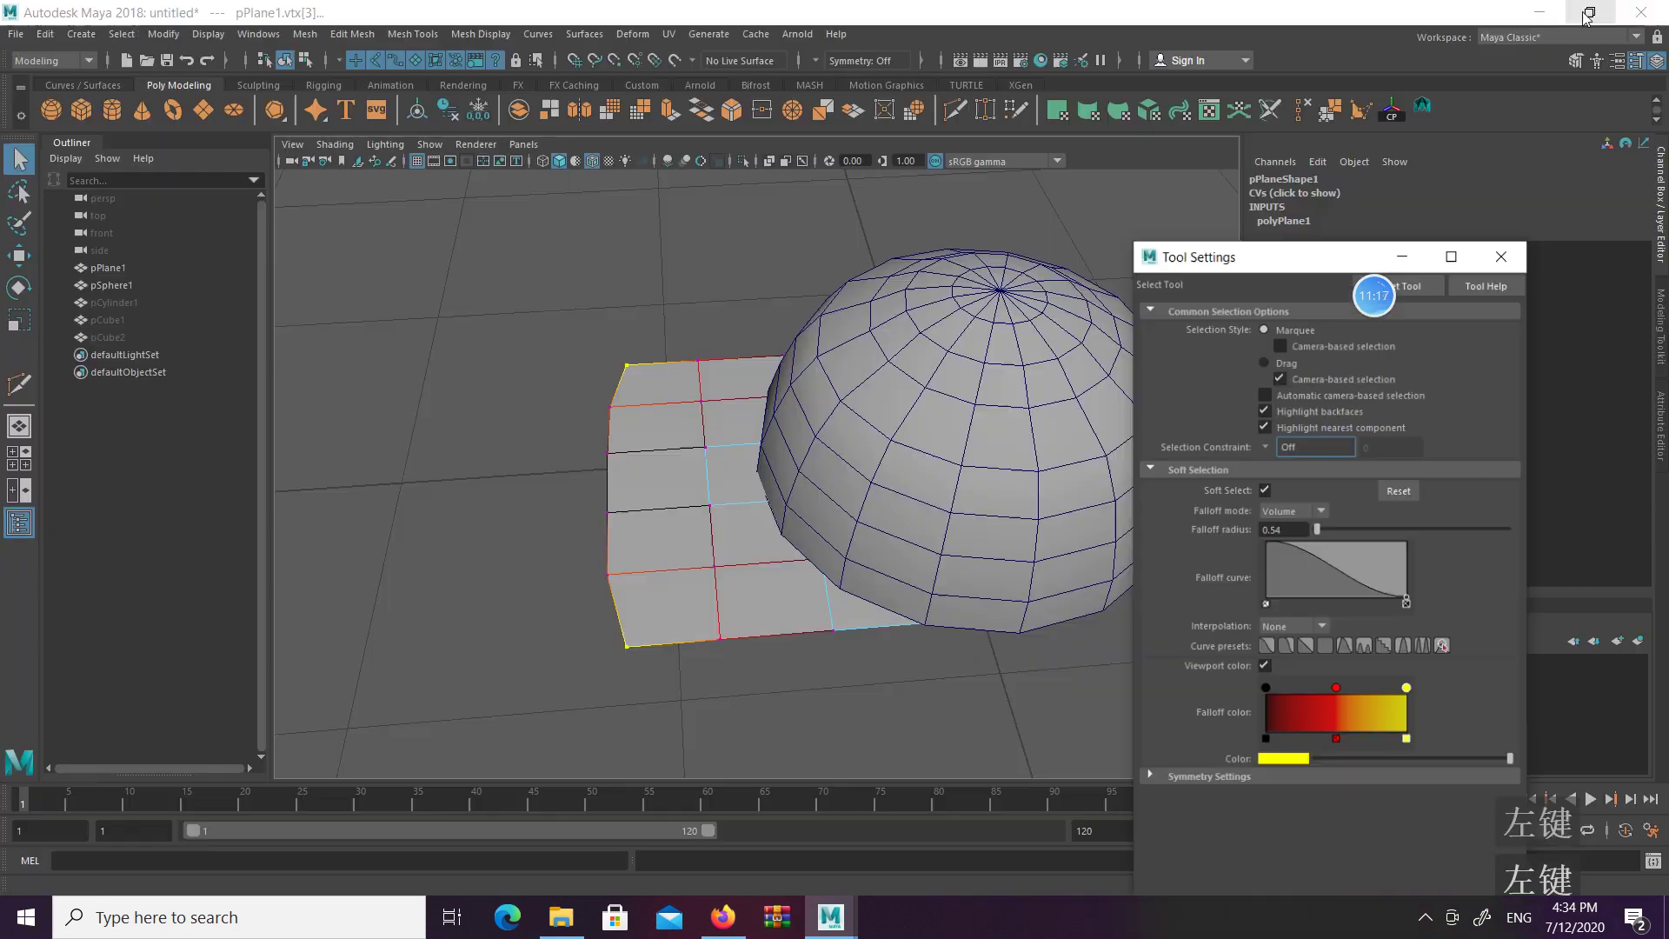
Reselect both outer corner vertices and move them further along X toward the dome to round the brim's front
{"action": "left_click_drag", "start_coordinate": [570, 628], "coordinate": [655, 697]}
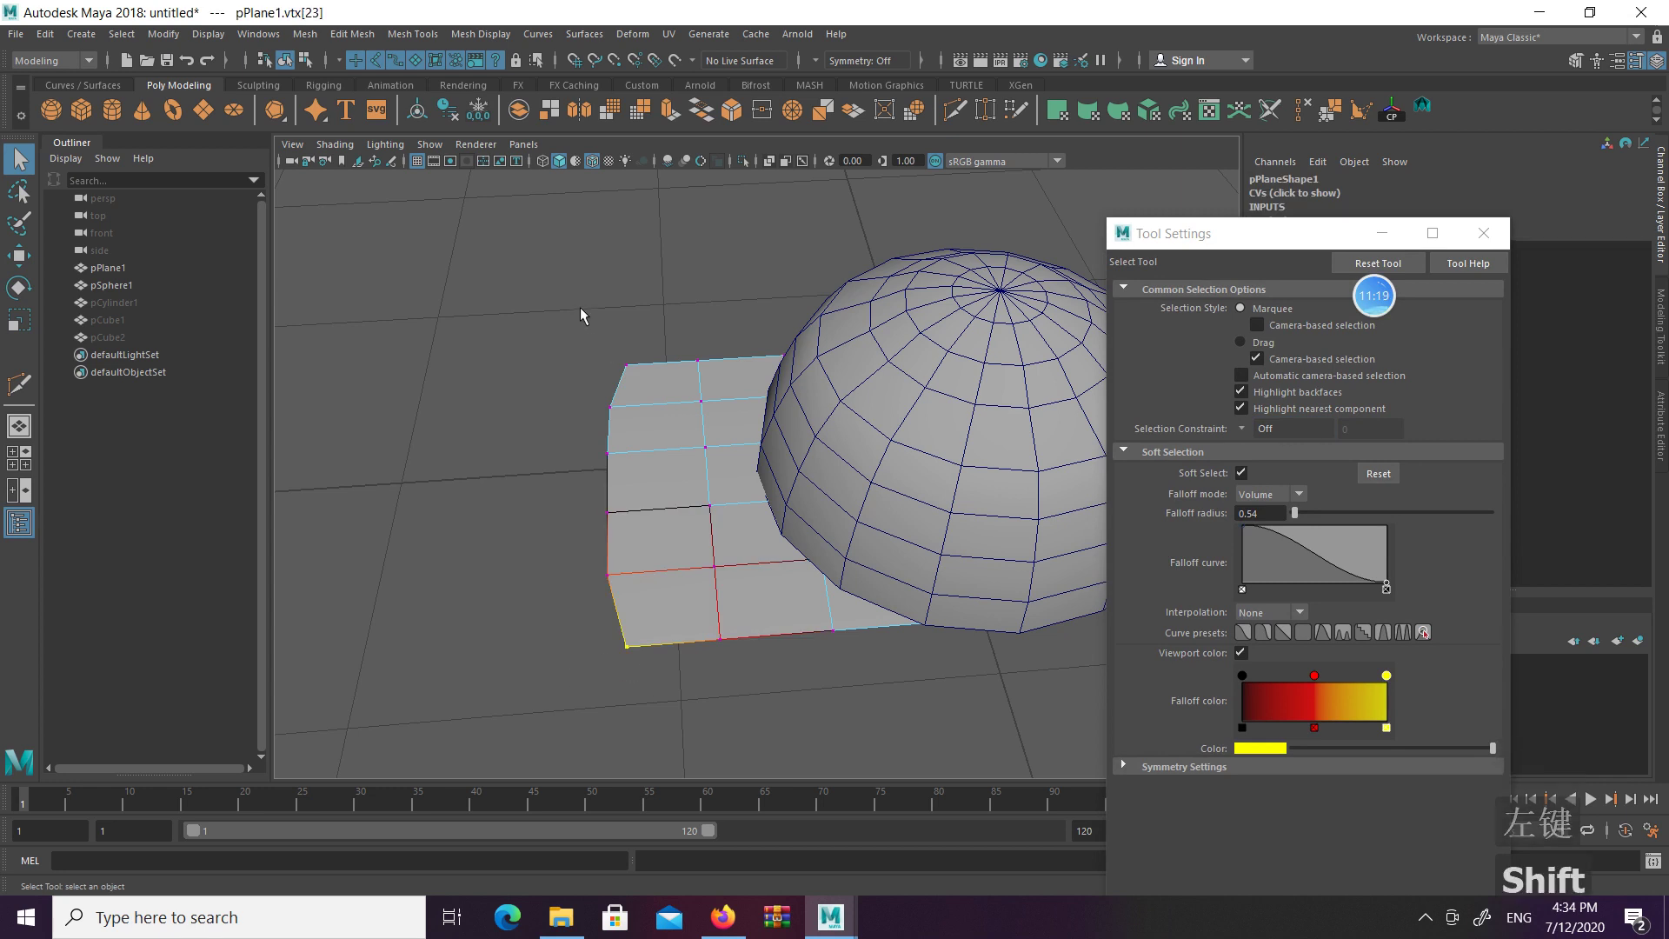
{"action": "left_click_drag", "start_coordinate": [579, 309], "coordinate": [680, 391], "text": "shift"}
{"action": "key", "text": "w"}
{"action": "left_click_drag", "start_coordinate": [556, 495], "coordinate": [585, 493]}
{"action": "left_click_drag", "start_coordinate": [813, 512], "coordinate": [883, 474], "text": "alt"}
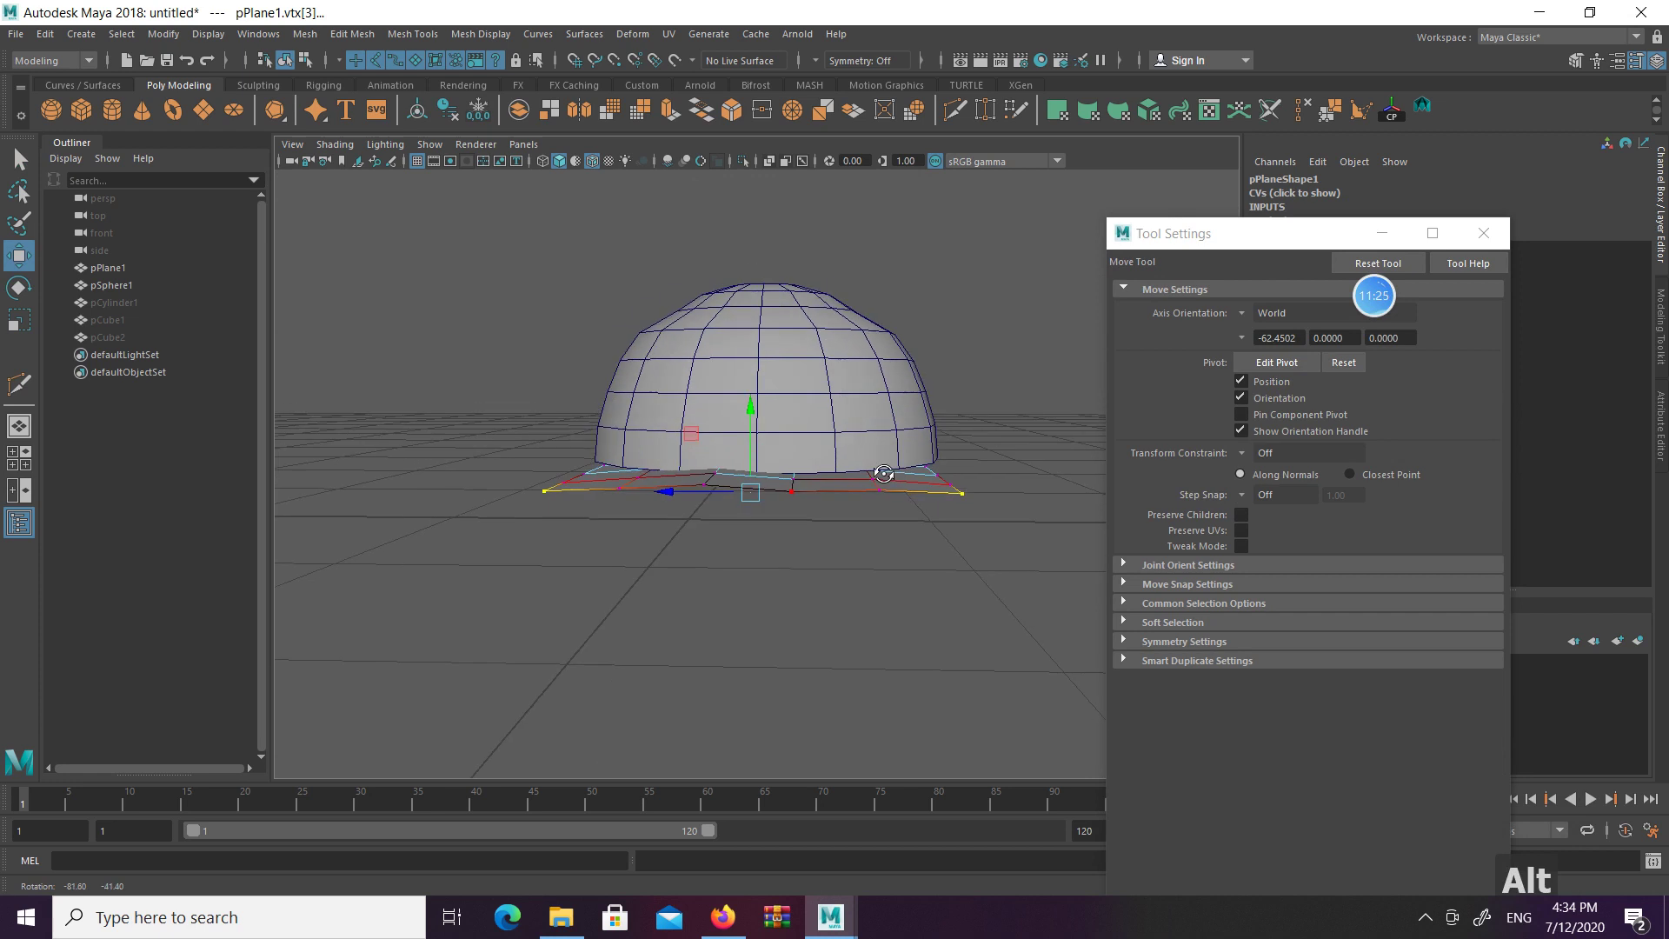
{"action": "key", "text": "q"}
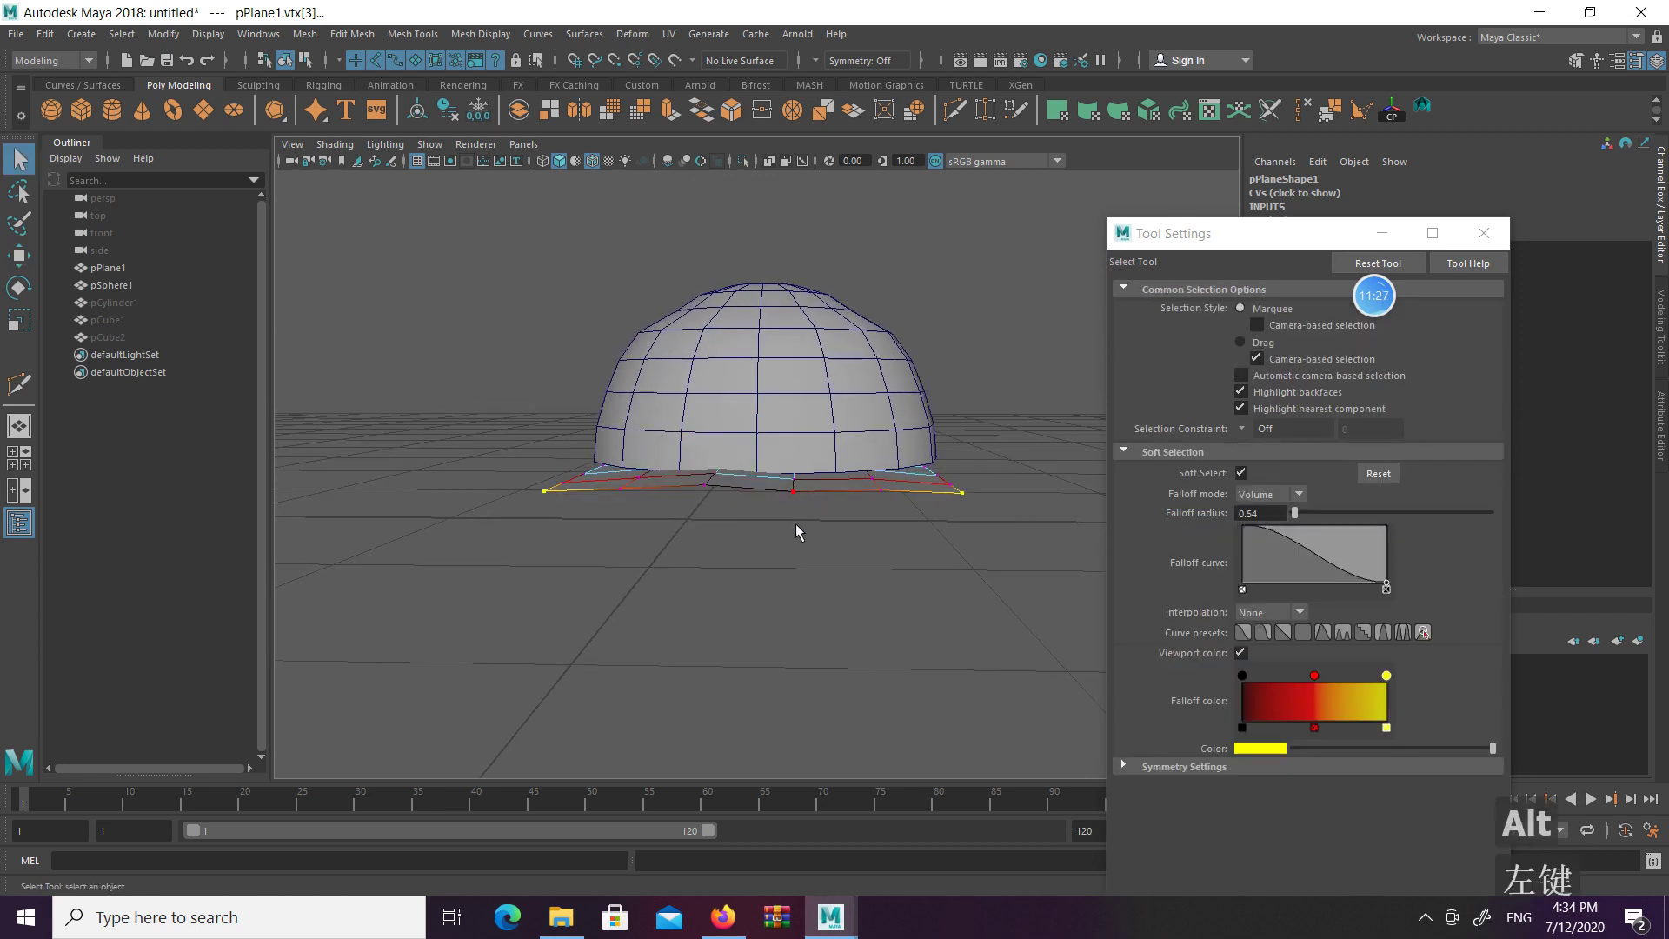
{"action": "left_click_drag", "start_coordinate": [798, 532], "coordinate": [695, 513], "text": "alt"}
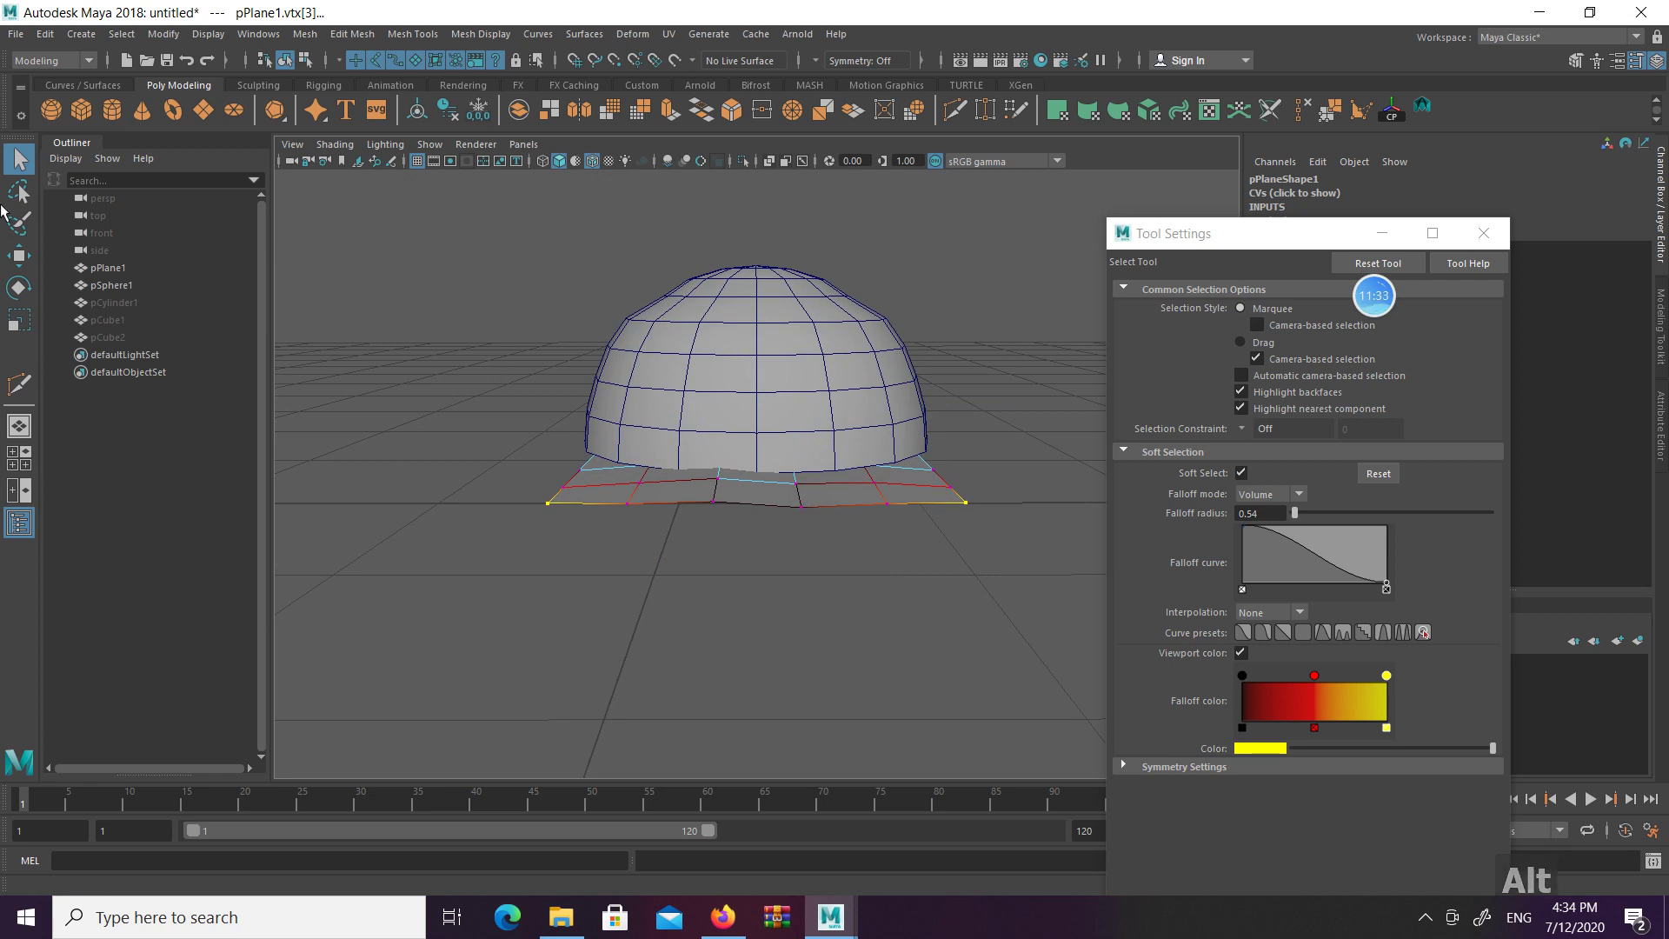
Switch to edge selection and select one of the brim's two middle edge loops running out from the dome
{"action": "double_click", "coordinate": [18, 163]}
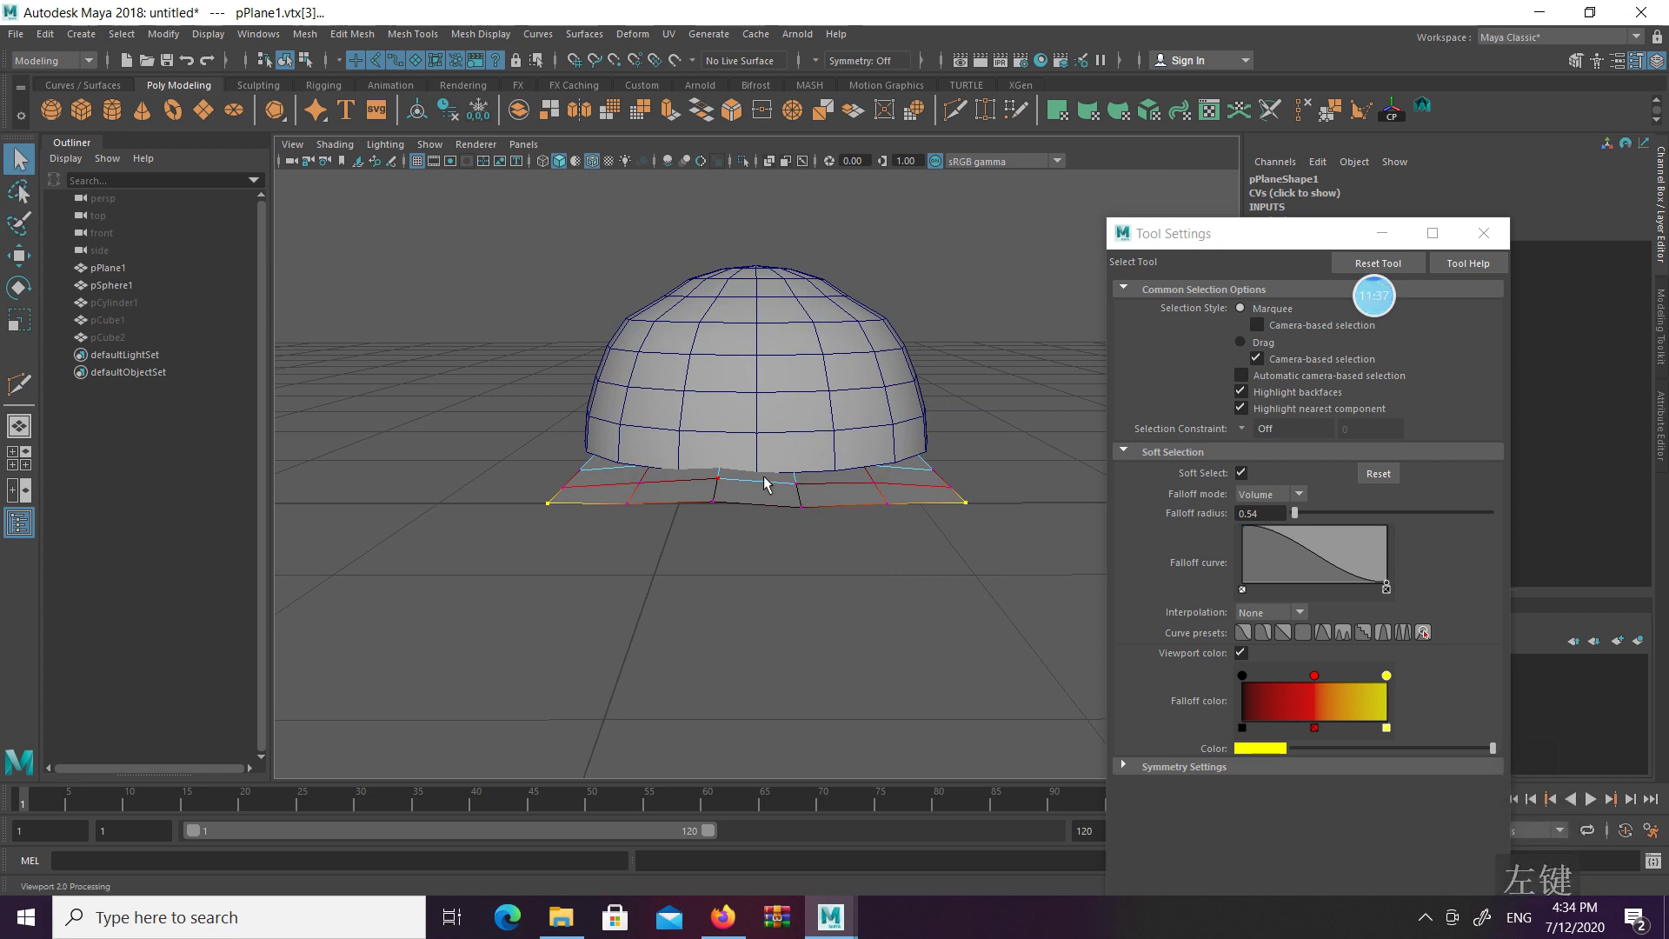
{"action": "right_click_drag", "start_coordinate": [827, 521], "coordinate": [808, 496]}
{"action": "left_click", "coordinate": [800, 502]}
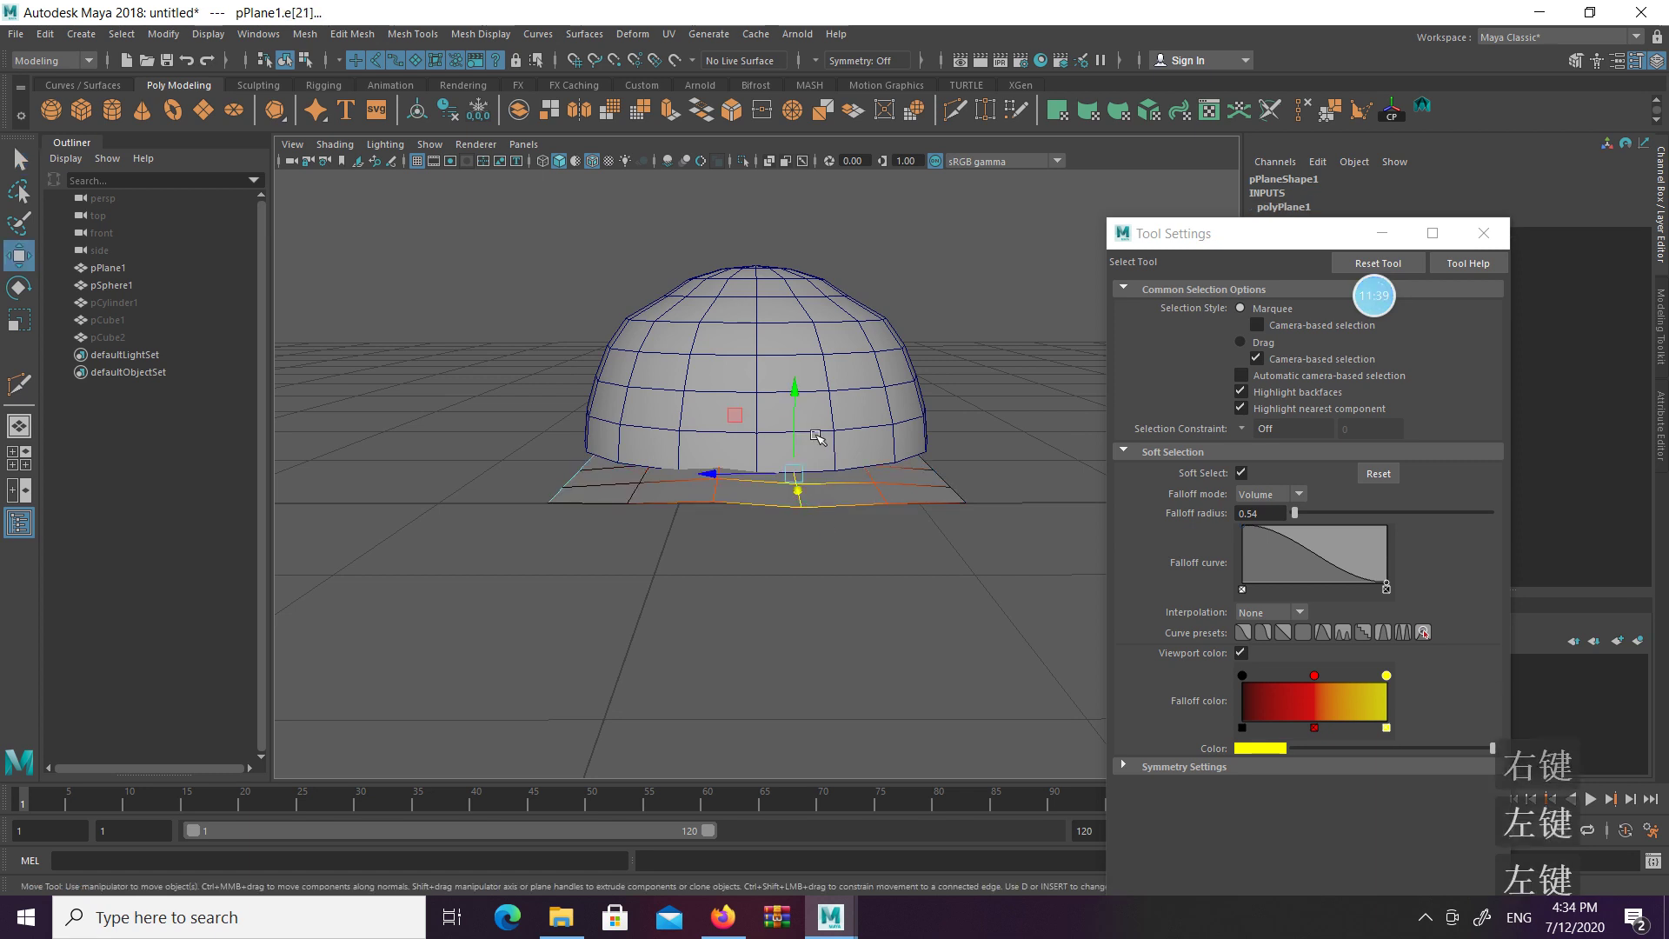
Try raising the selected middle edge loop along Y with soft selection
{"action": "key", "text": "w"}
{"action": "left_click_drag", "start_coordinate": [794, 402], "coordinate": [798, 376]}
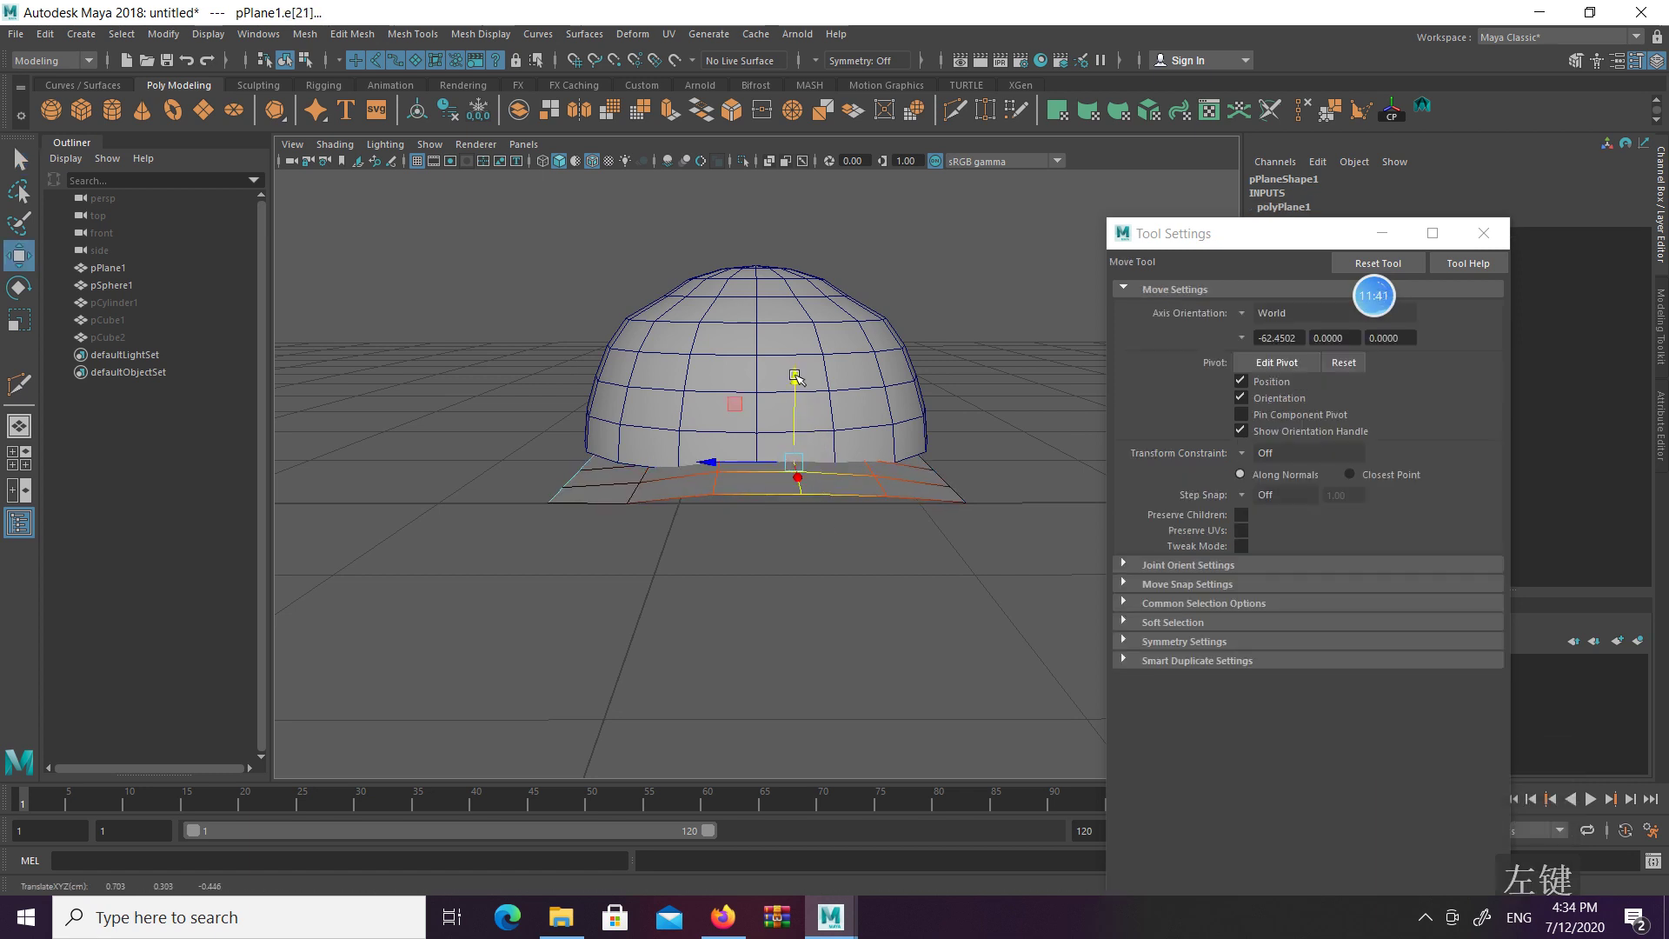
{"action": "key", "text": "ctrl+z"}
{"action": "key", "text": "q"}
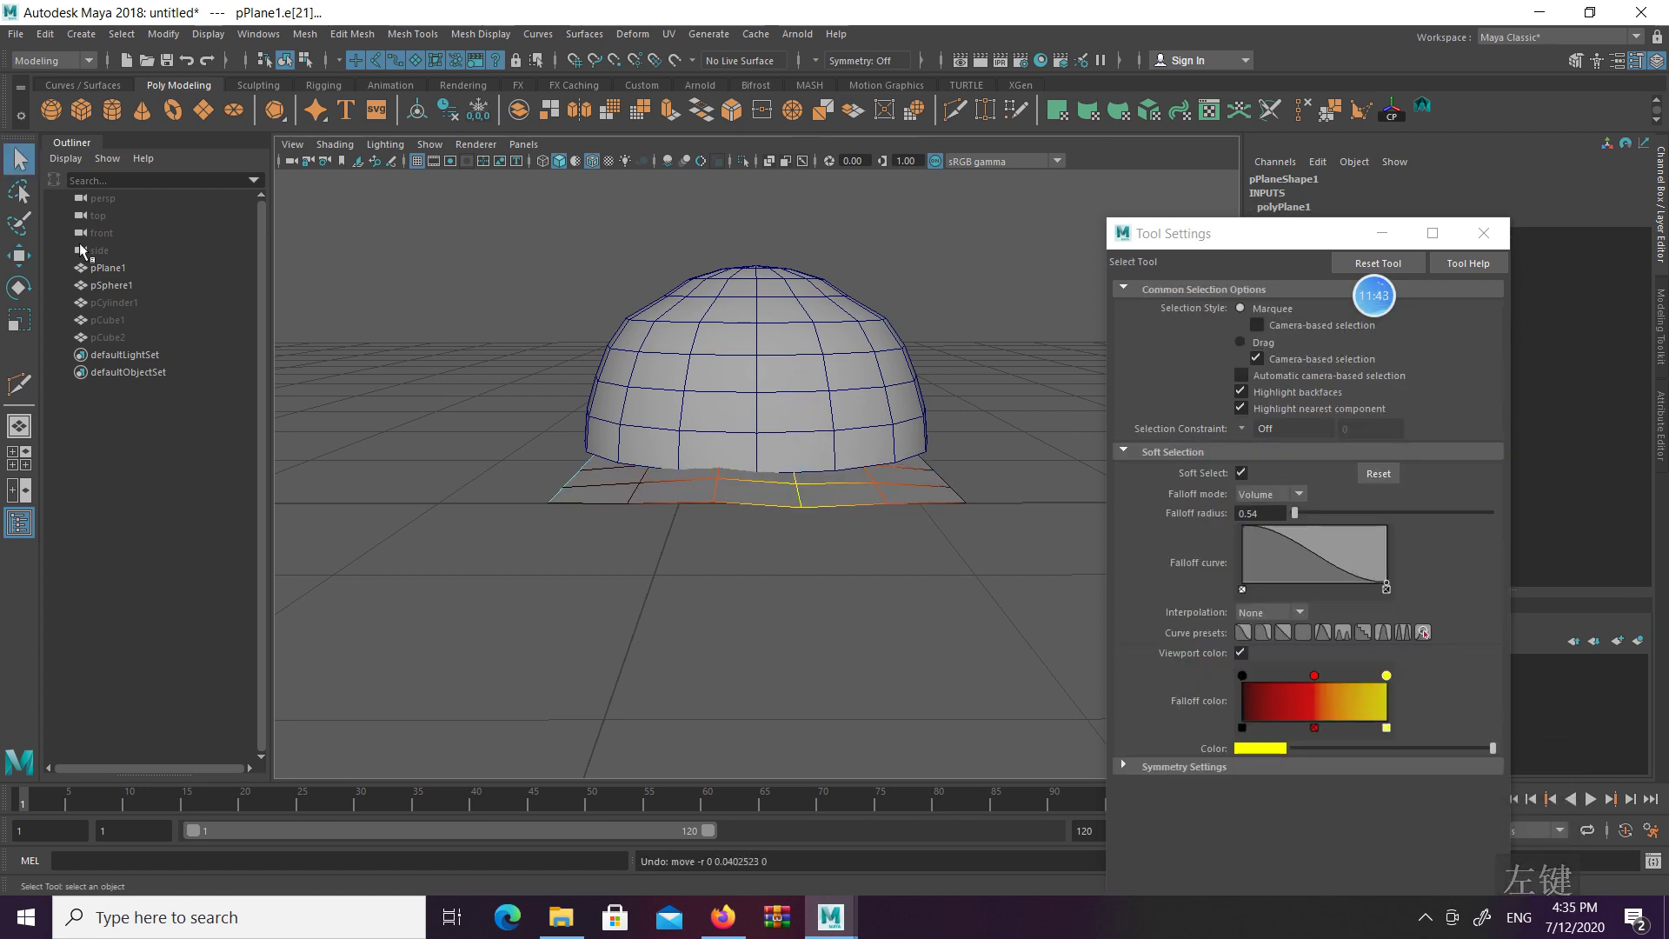
Turn off Soft Select, add the brim's other middle edge loop to the selection and scale both along Y to level them
{"action": "double_click", "coordinate": [22, 159]}
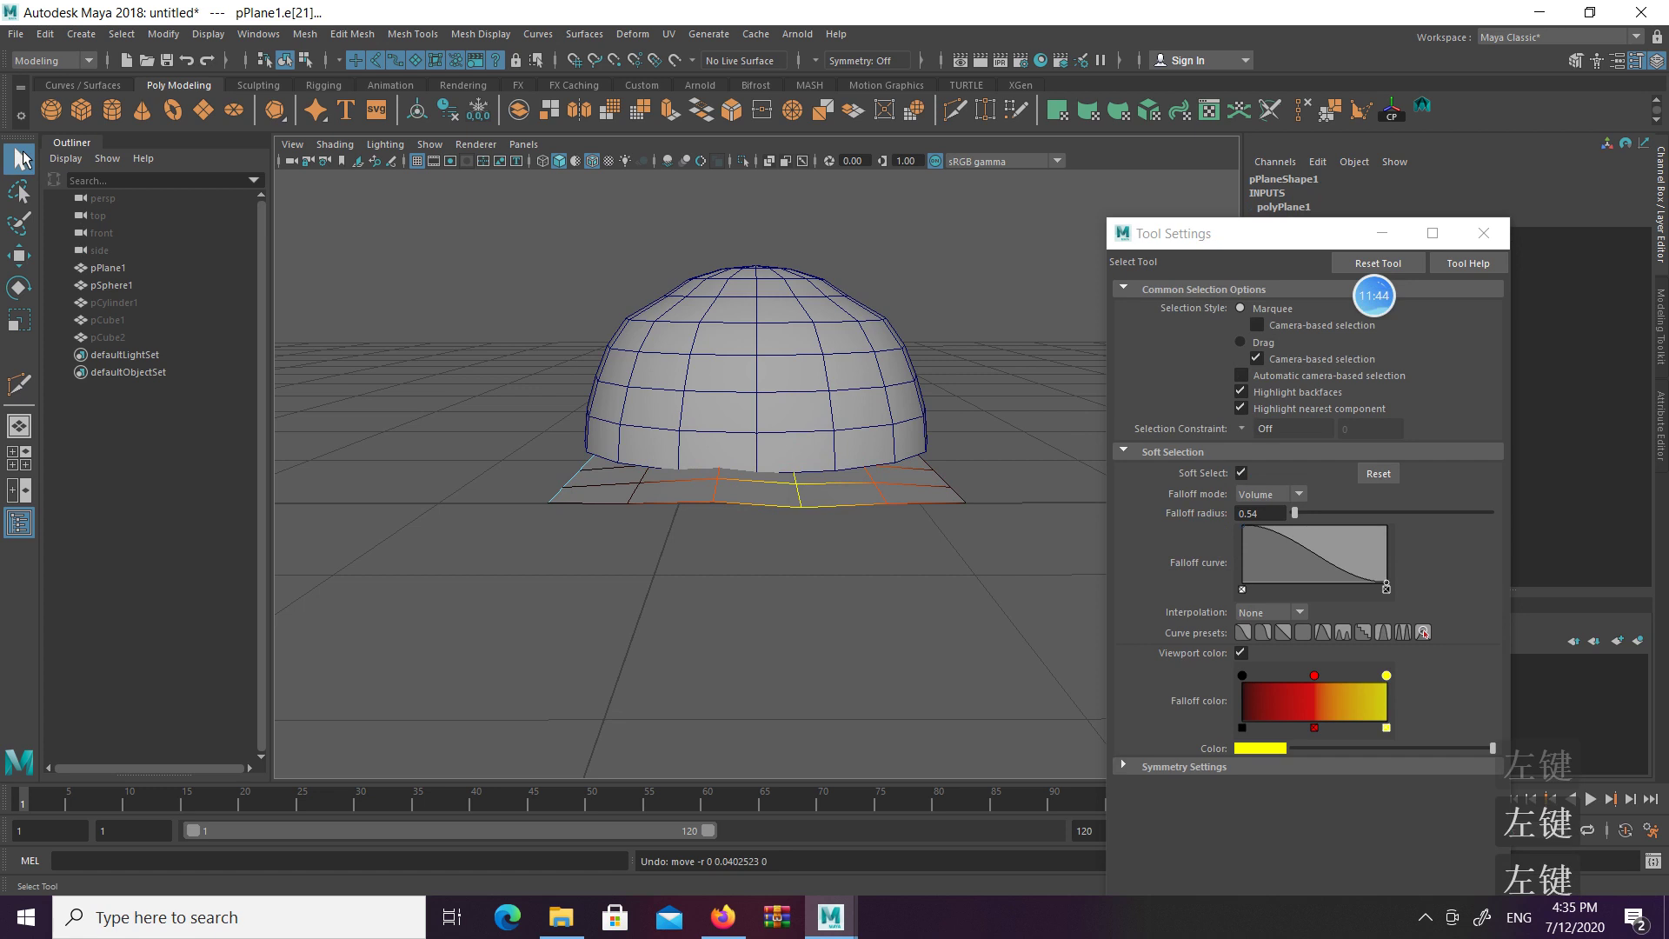
{"action": "left_click", "coordinate": [1241, 472]}
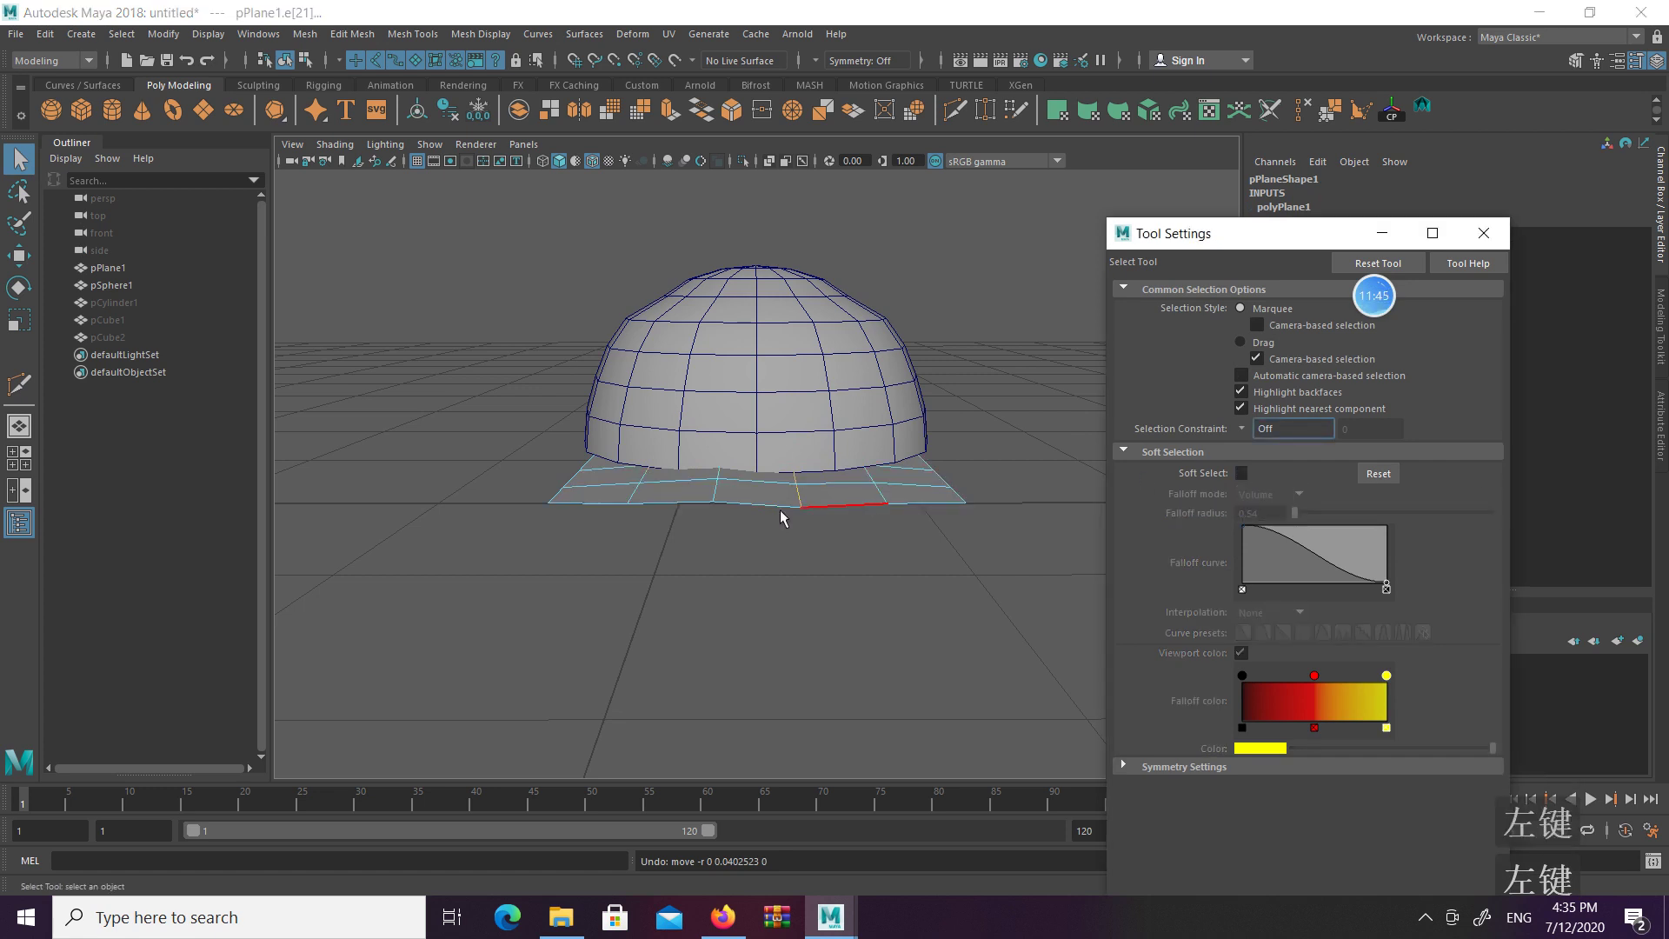
{"action": "double_click", "coordinate": [718, 493], "text": "shift"}
{"action": "key", "text": "w"}
{"action": "key", "text": "e"}
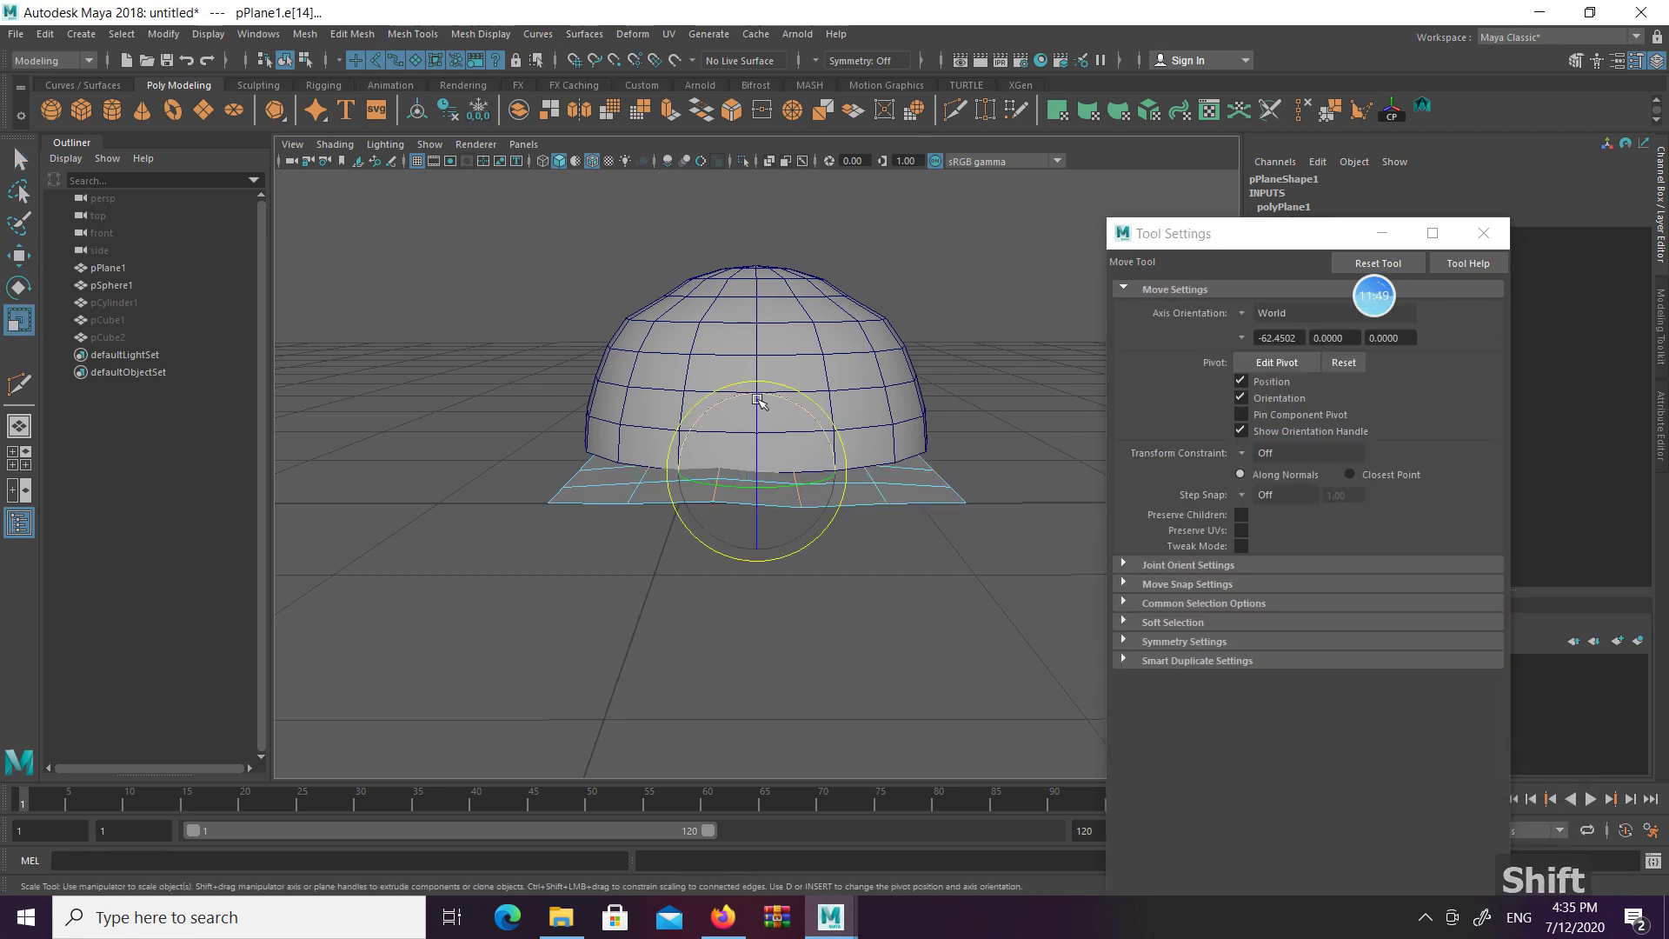
{"action": "key", "text": "r"}
{"action": "left_click_drag", "start_coordinate": [757, 389], "coordinate": [888, 419]}
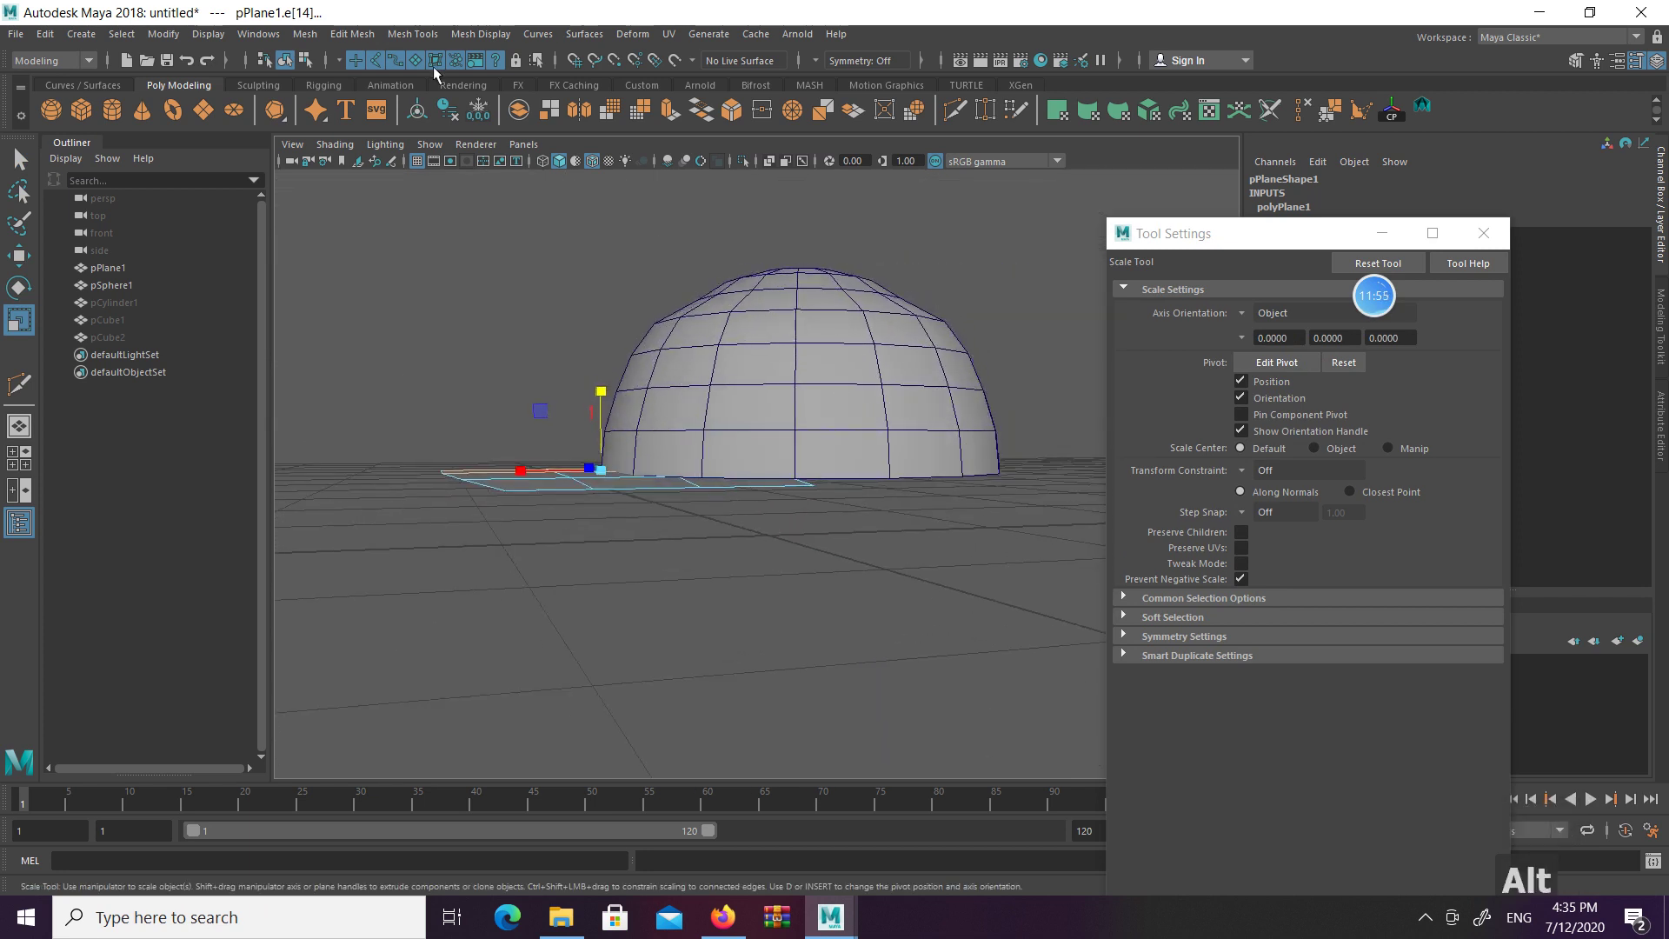
Switch to object selection and raise the whole plane to a Translate Y of 0.285
{"action": "left_click", "coordinate": [304, 60]}
{"action": "left_click", "coordinate": [285, 60]}
{"action": "key", "text": "w"}
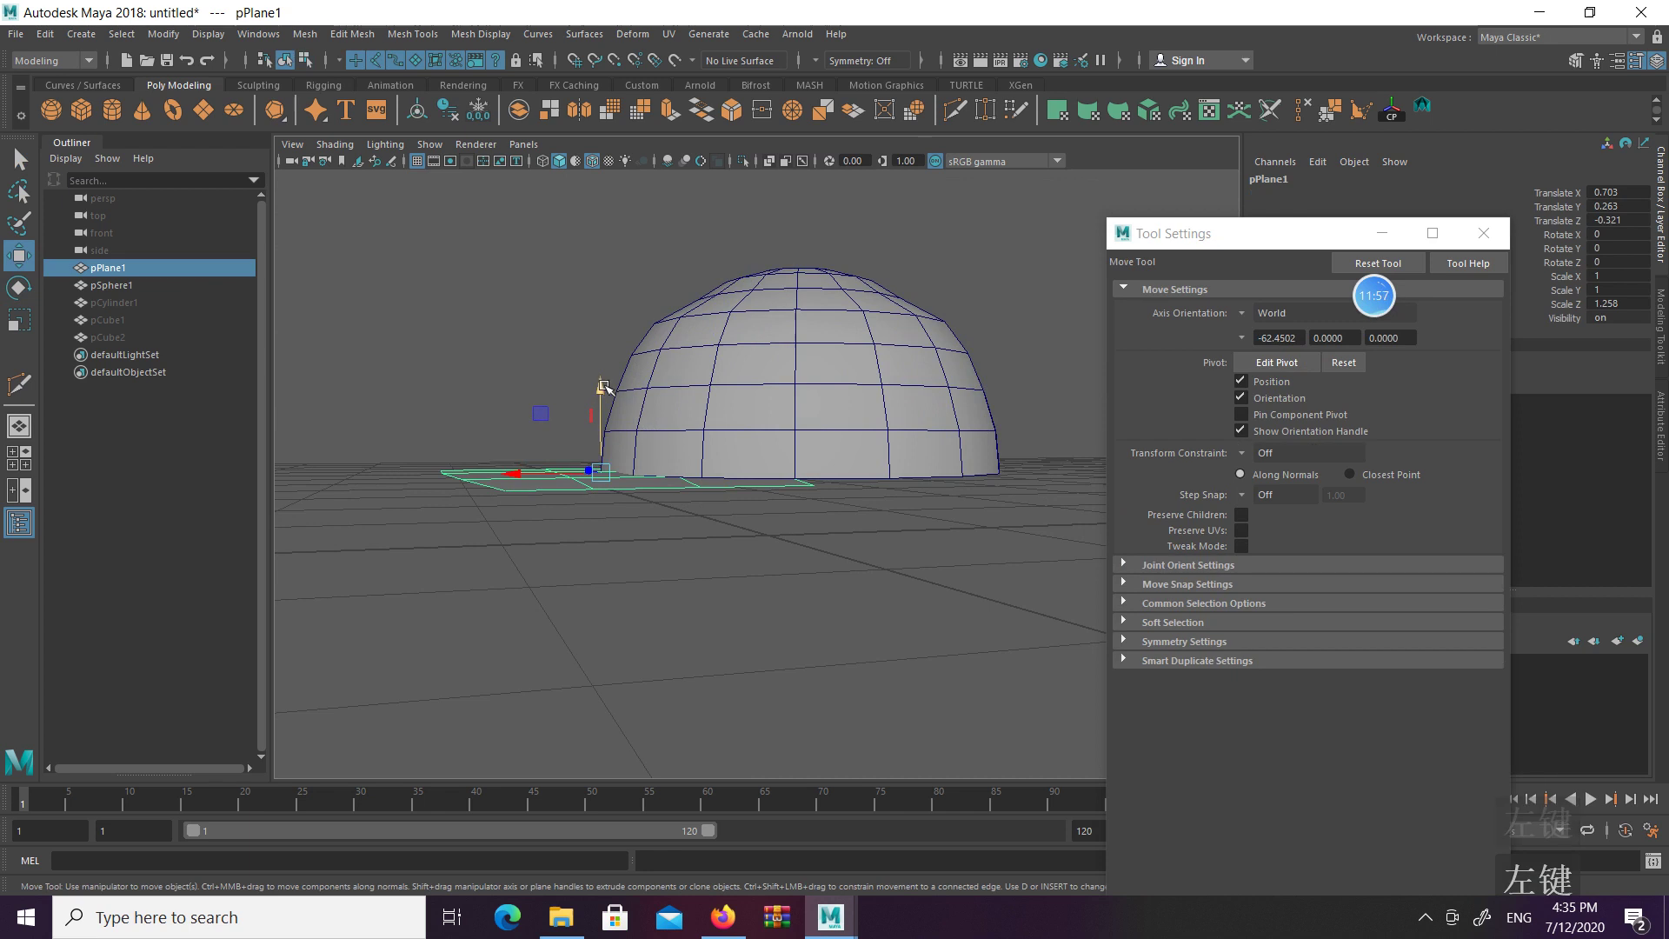
{"action": "left_click_drag", "start_coordinate": [600, 389], "coordinate": [717, 416]}
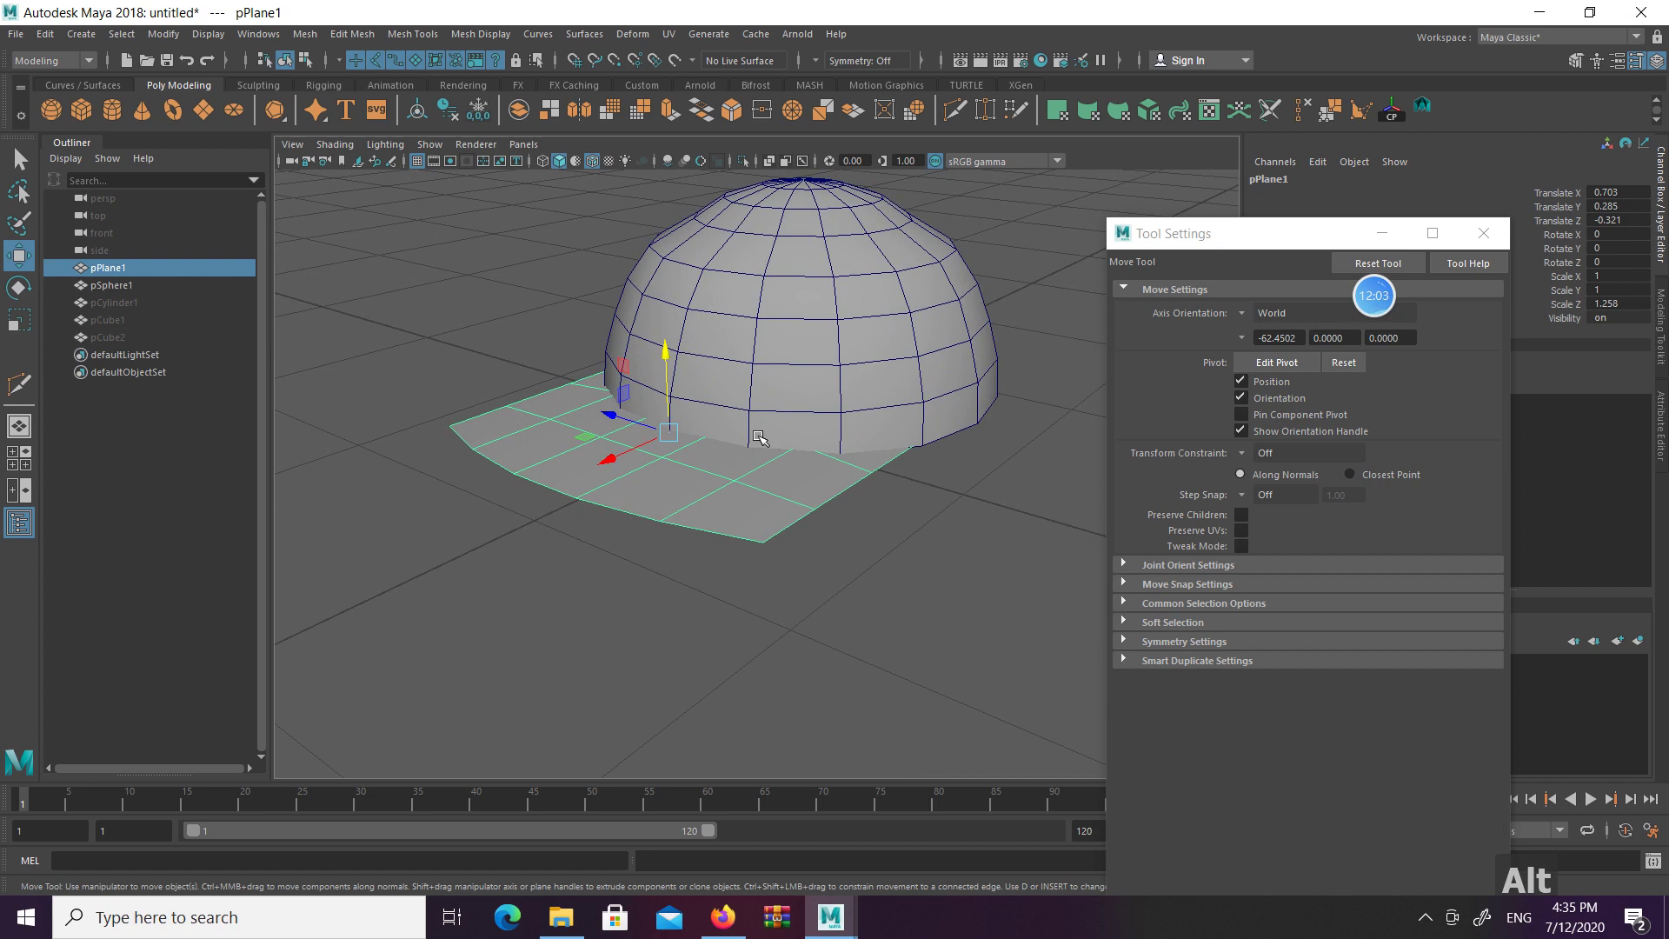
{"action": "left_click_drag", "start_coordinate": [702, 497], "coordinate": [655, 496], "text": "alt"}
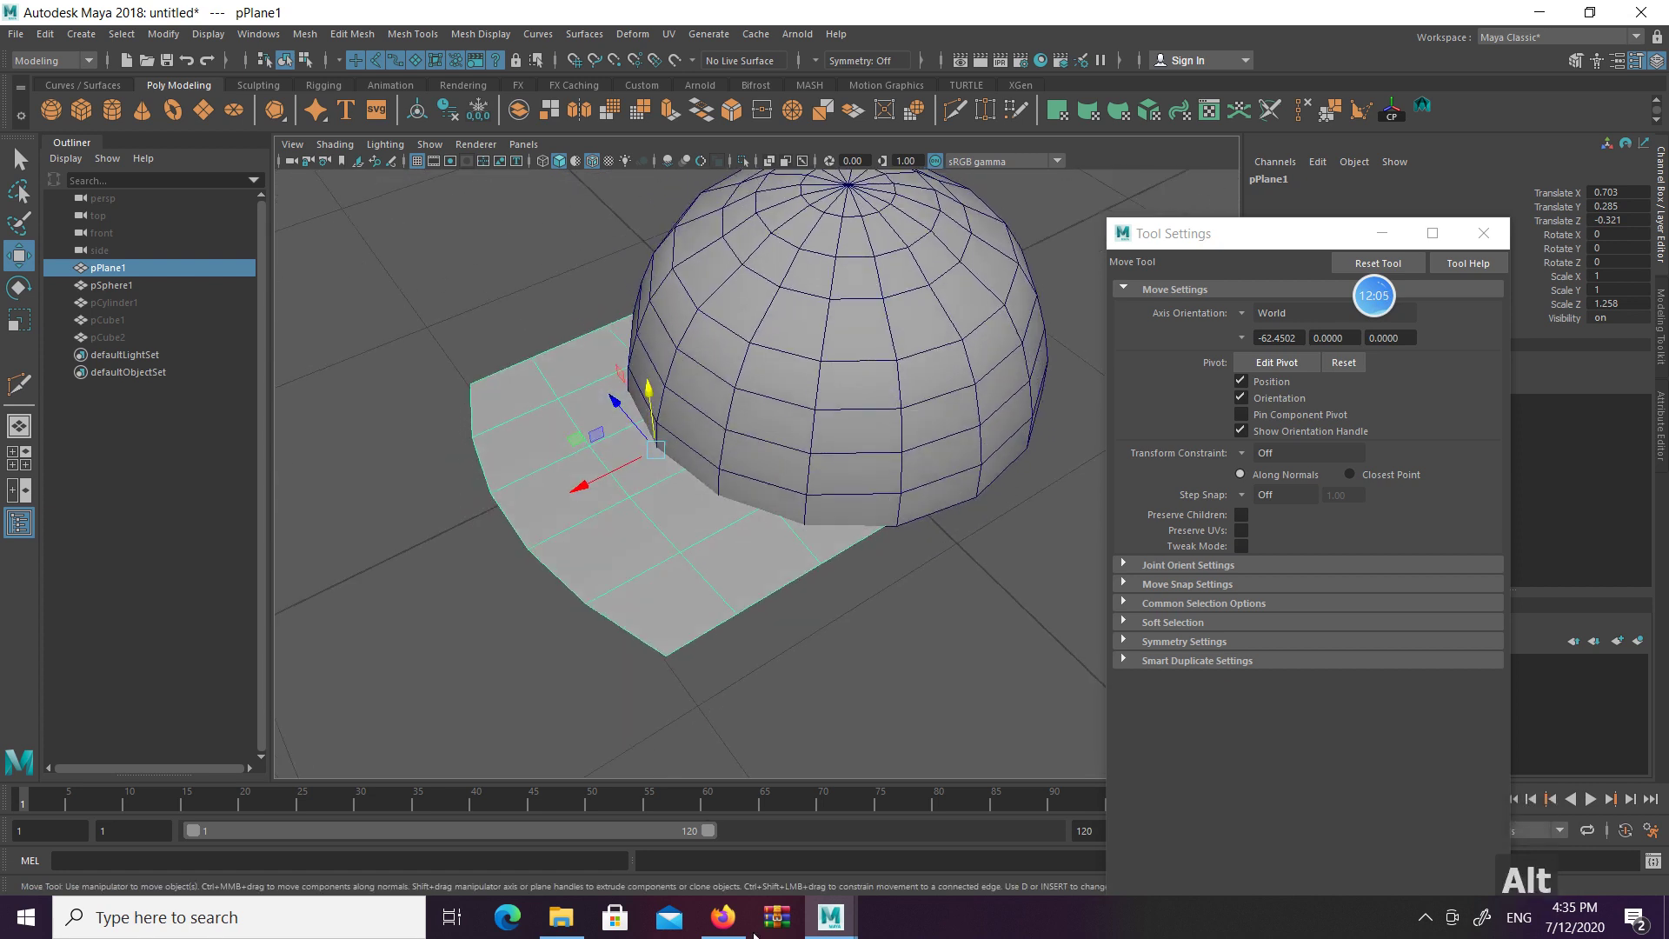
Switch to Firefox and search Google for "cap" in a new tab to find reference images
{"action": "left_click", "coordinate": [723, 919]}
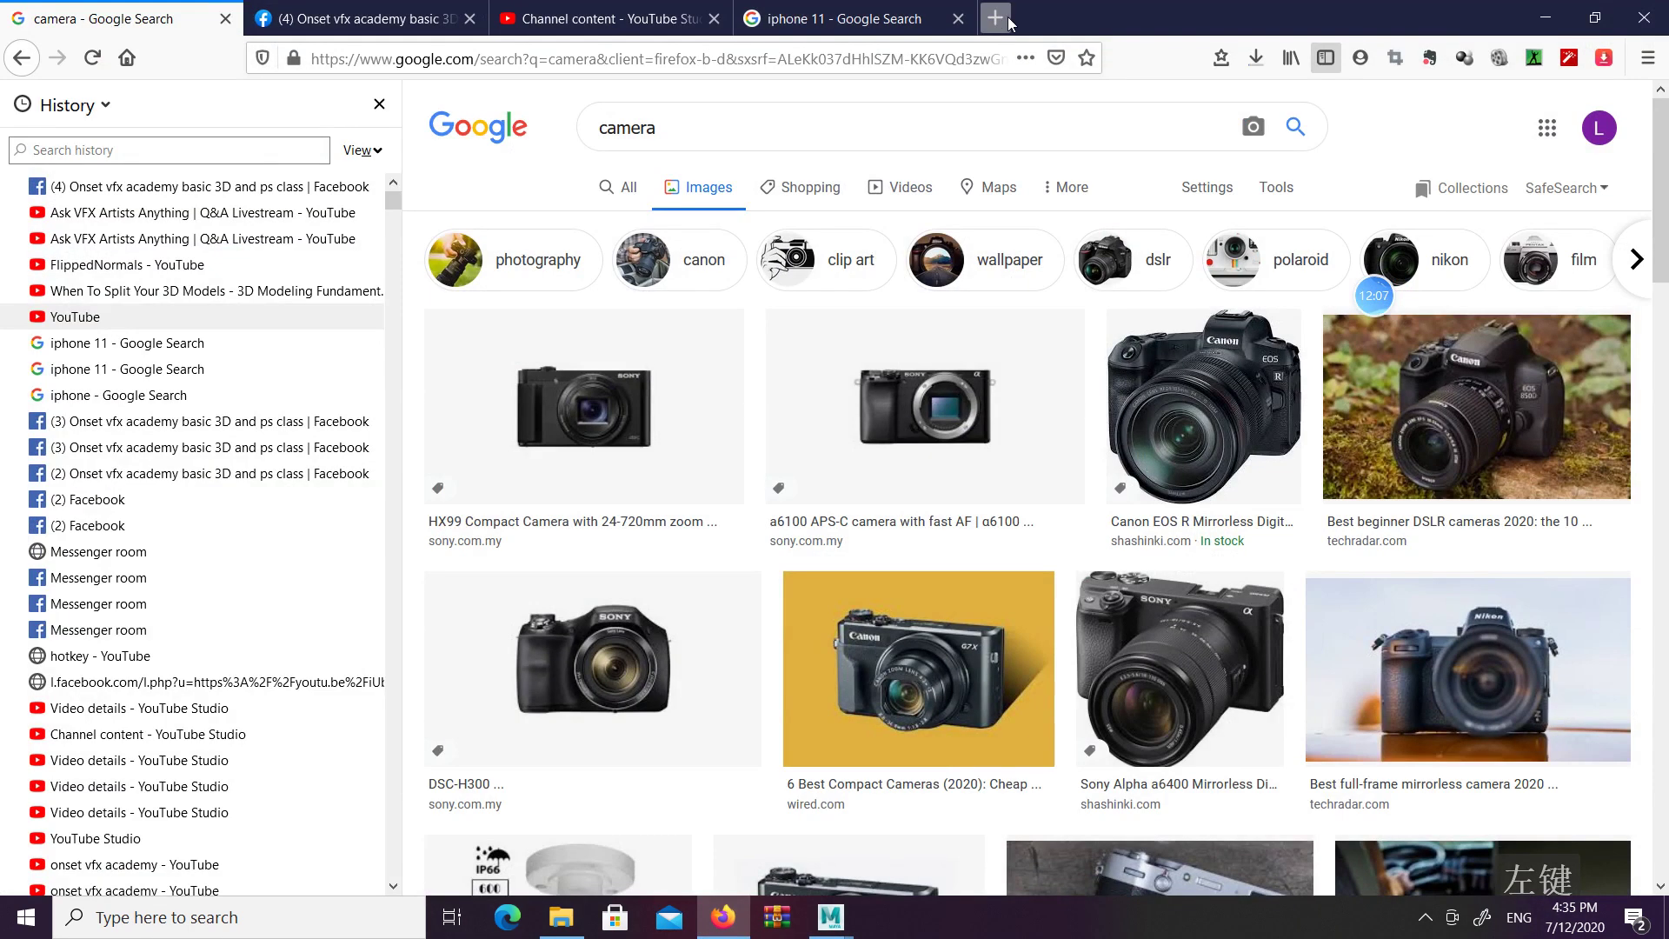
{"action": "key", "text": "ctrl+t"}
{"action": "left_click", "coordinate": [666, 59]}
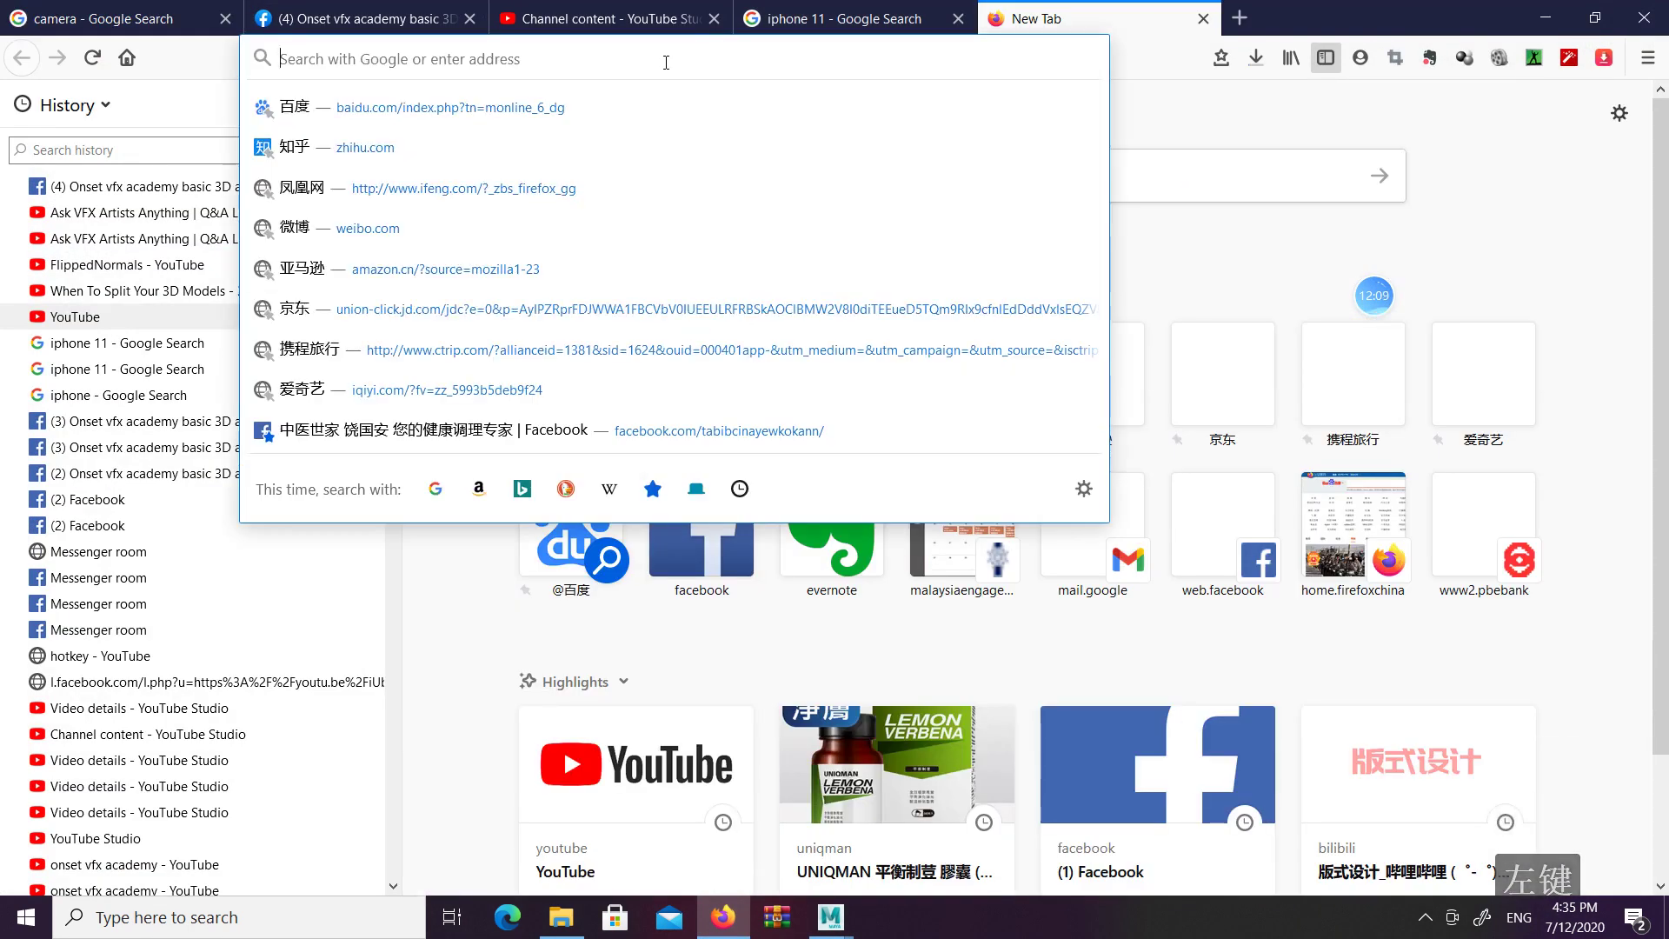
{"action": "type", "text": "cap"}
{"action": "key", "text": "Return"}
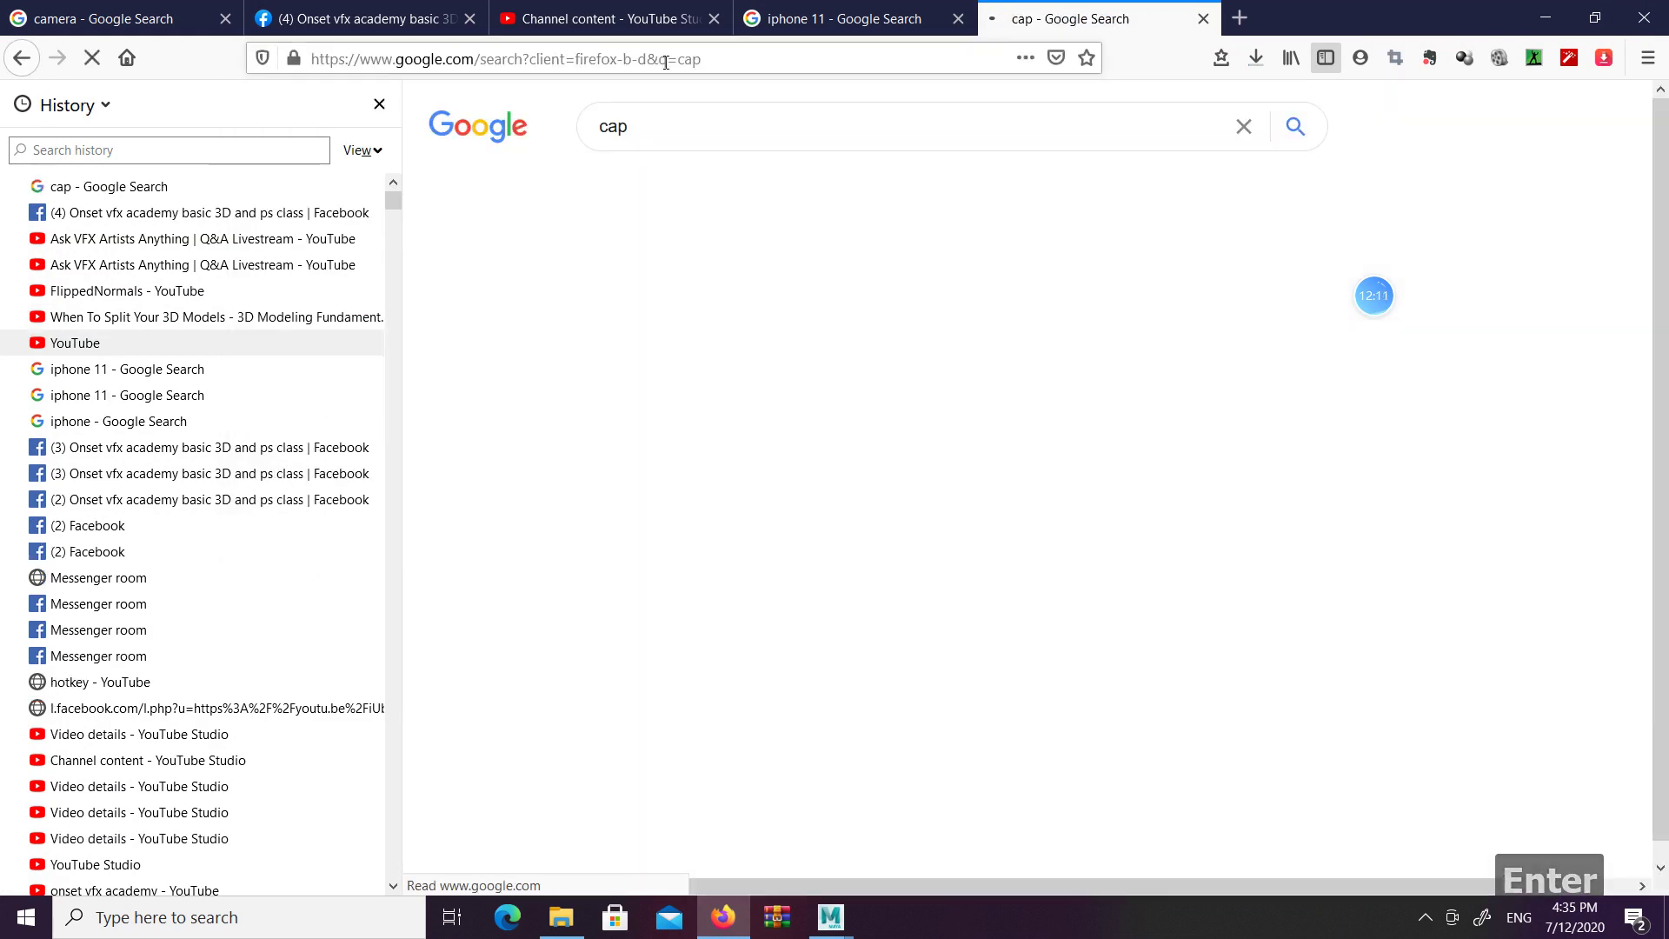
Arrange the browser with the cap images and the Maya window side by side and close the Tool Settings window
{"action": "left_click_drag", "start_coordinate": [1468, 8], "coordinate": [721, 113]}
{"action": "left_click_drag", "start_coordinate": [1156, 12], "coordinate": [1339, 16]}
{"action": "left_click", "coordinate": [1472, 239]}
Switch to vertex selection, select the brim's two outer corner vertices and enable Soft Select again
{"action": "mouse_move", "coordinate": [1130, 300]}
{"action": "left_mouse_down", "text": "alt"}
{"action": "mouse_move", "coordinate": [1035, 298]}
{"action": "mouse_move", "coordinate": [1150, 299]}
{"action": "left_mouse_up", "text": "alt"}
{"action": "middle_click_drag", "start_coordinate": [1150, 299], "coordinate": [1209, 300], "text": "alt"}
{"action": "left_click_drag", "start_coordinate": [1208, 300], "coordinate": [1130, 334], "text": "alt"}
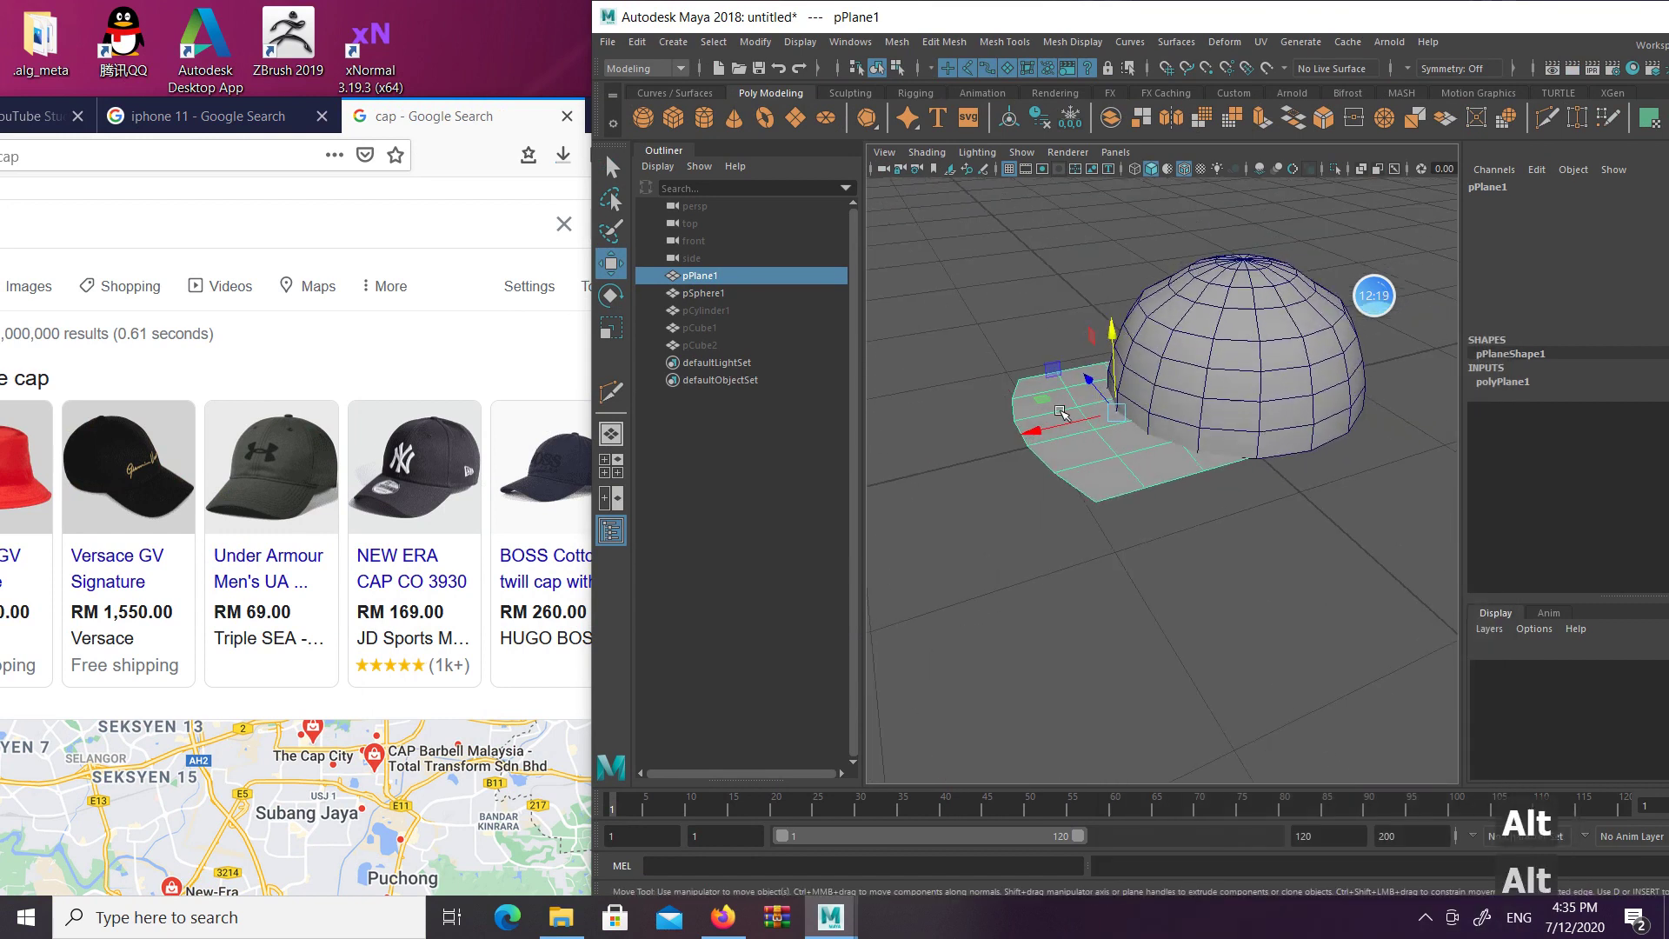
{"action": "right_click_drag", "start_coordinate": [1043, 383], "coordinate": [1139, 408], "text": "alt"}
{"action": "left_click_drag", "start_coordinate": [1008, 452], "coordinate": [1160, 383], "text": "alt"}
{"action": "key", "text": "q"}
{"action": "right_click_drag", "start_coordinate": [1238, 431], "coordinate": [1262, 429]}
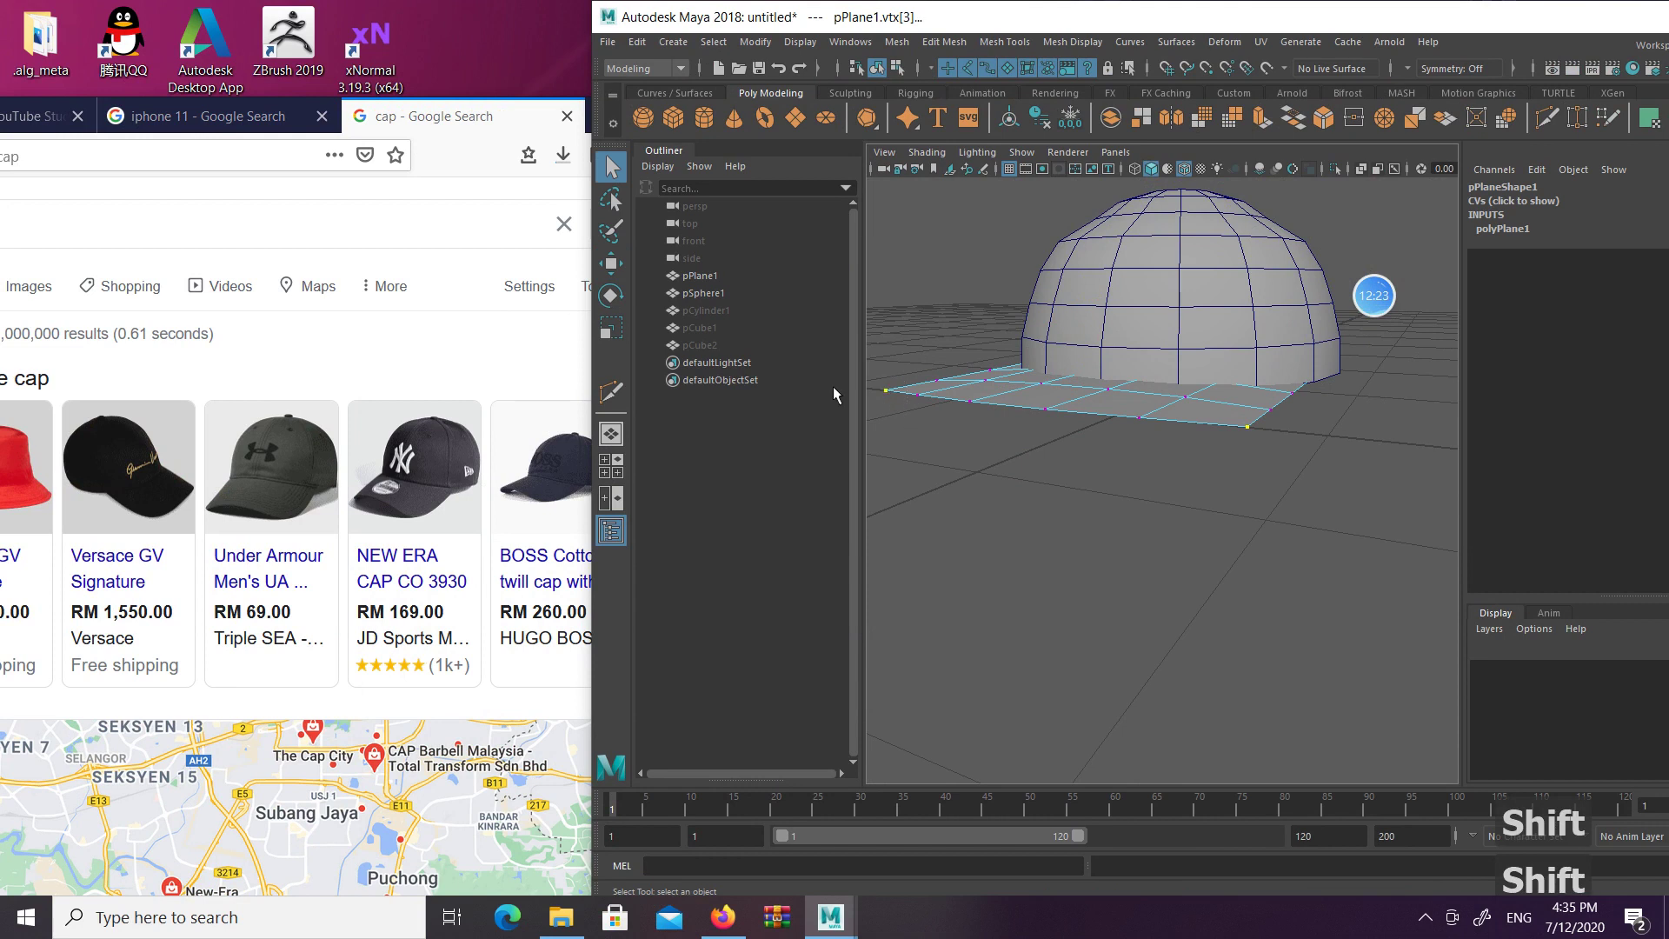
{"action": "double_click", "coordinate": [608, 178]}
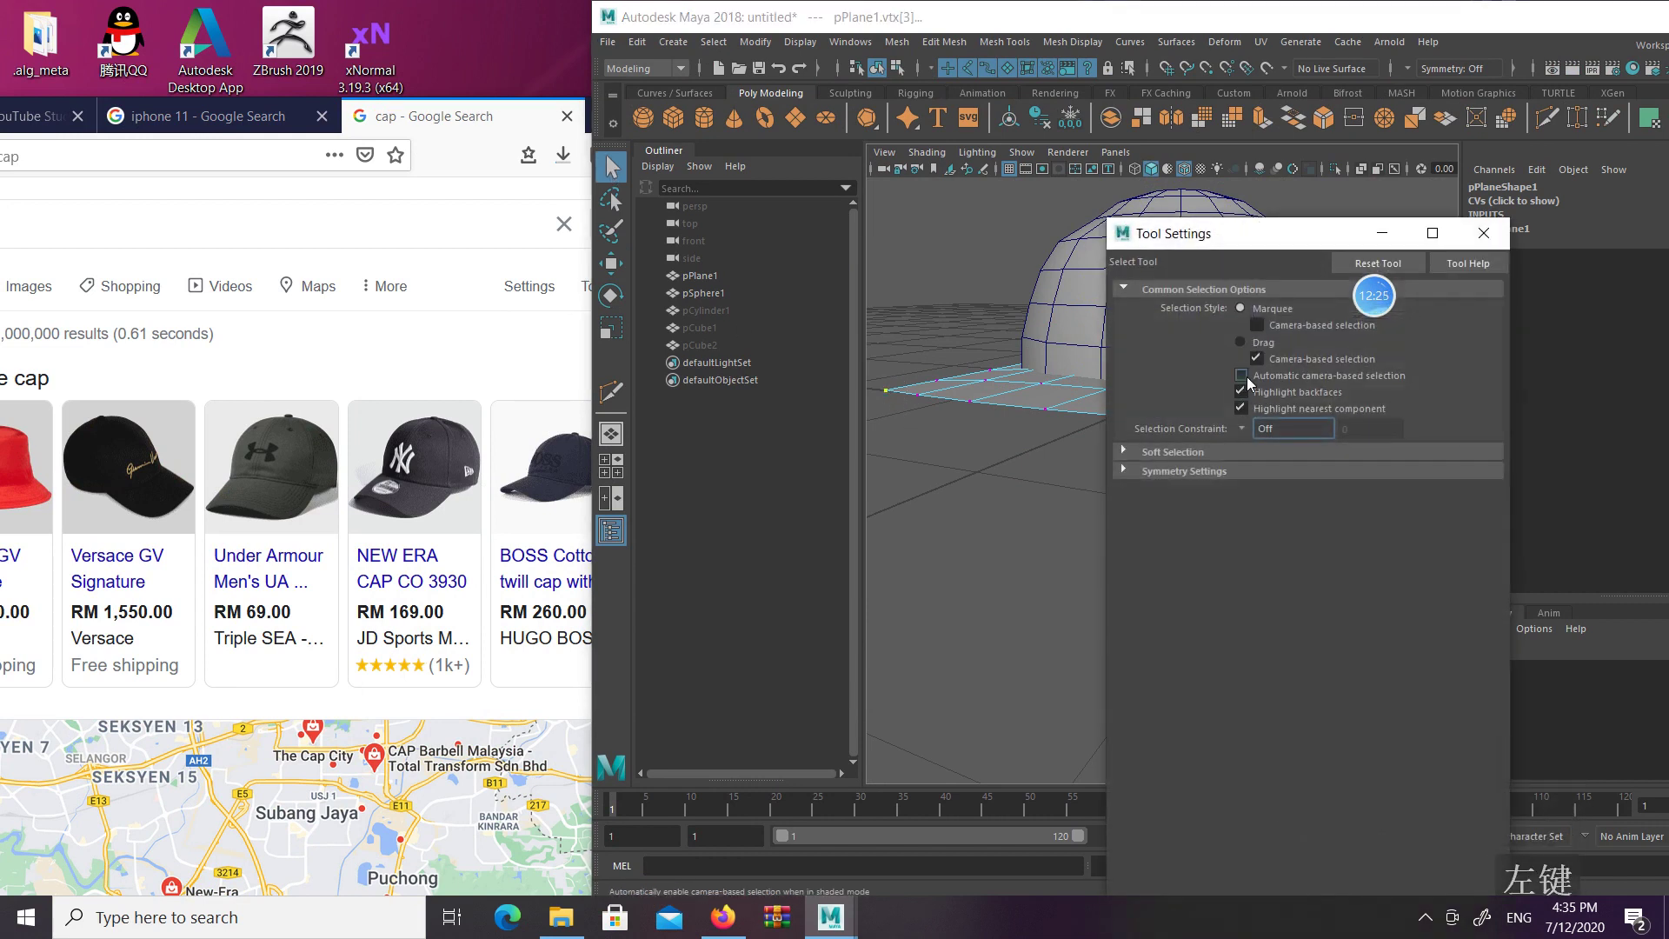
{"action": "left_click", "coordinate": [1154, 452]}
{"action": "left_click", "coordinate": [1242, 473]}
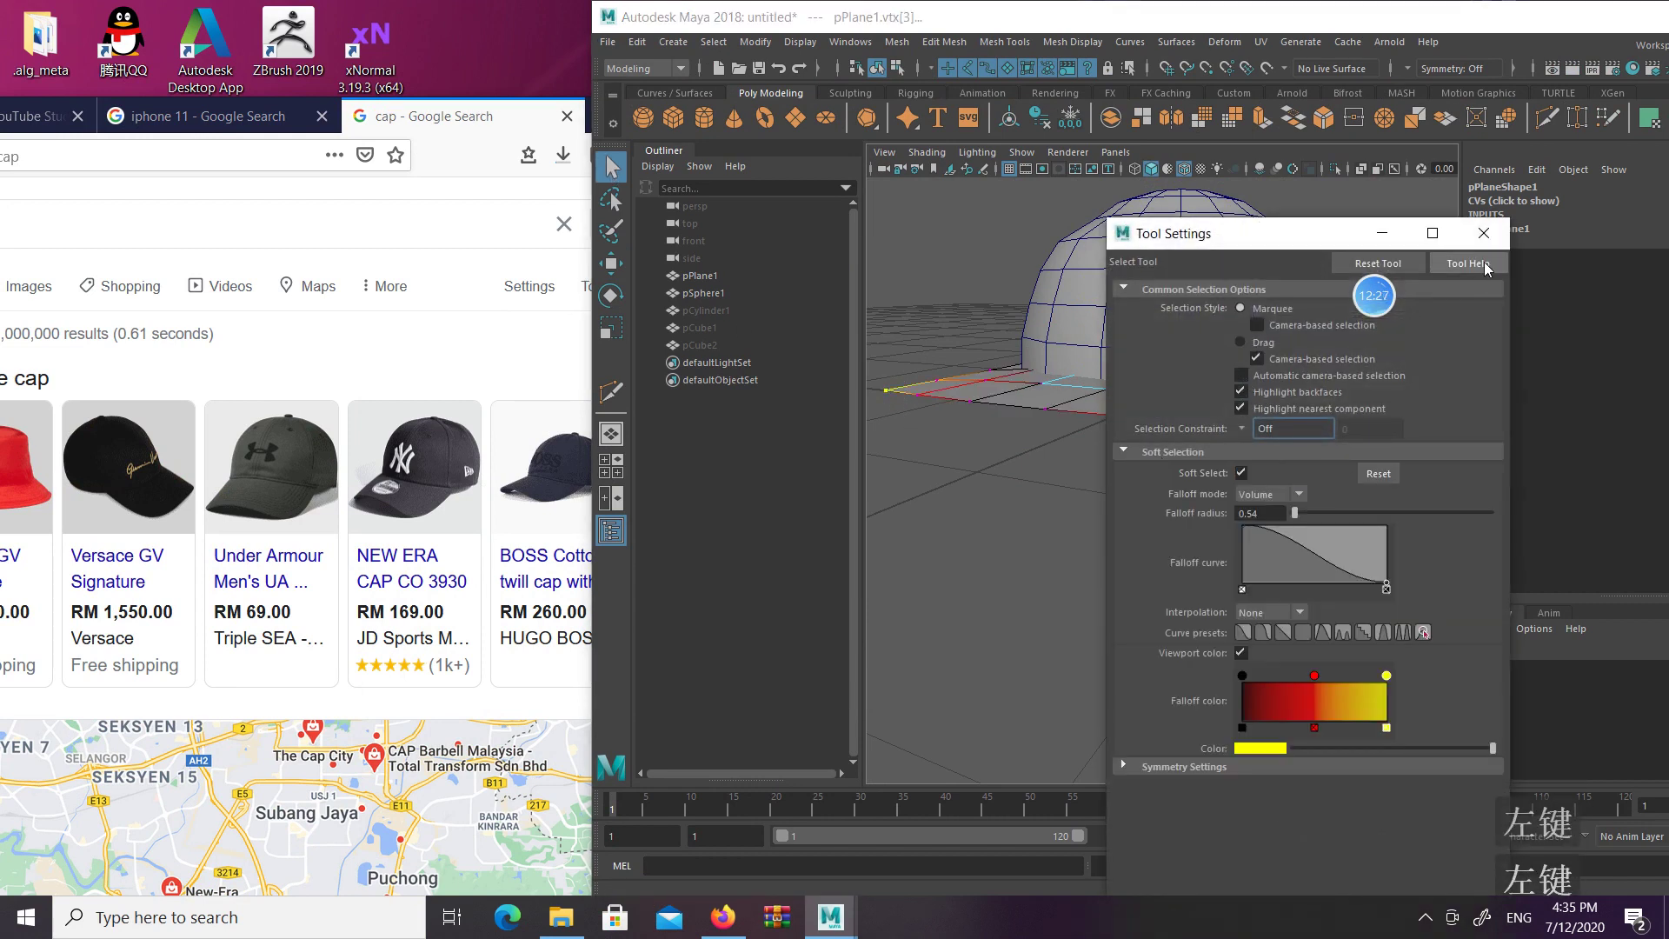
{"action": "left_click", "coordinate": [1484, 233]}
Reselect the brim's two outer corner vertices and move them slightly down along Y to bend the front corners
{"action": "key", "text": "w"}
{"action": "left_click", "coordinate": [1230, 424]}
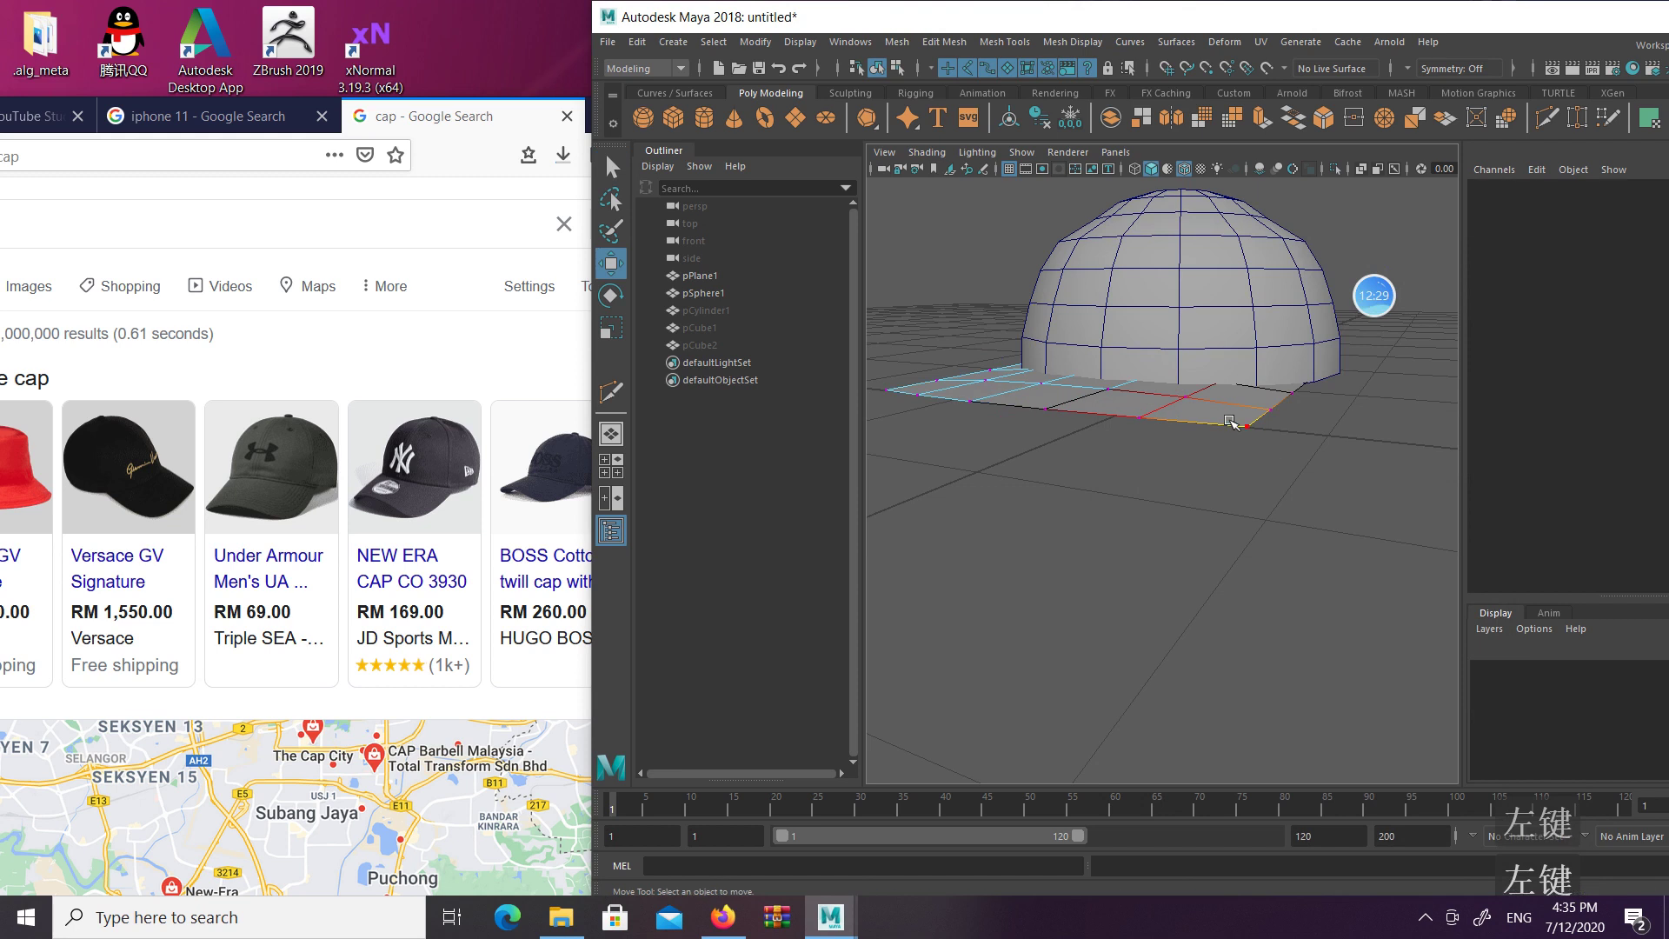
{"action": "left_click_drag", "start_coordinate": [1255, 458], "coordinate": [1255, 458]}
{"action": "left_click_drag", "start_coordinate": [902, 406], "coordinate": [902, 406], "text": "shift"}
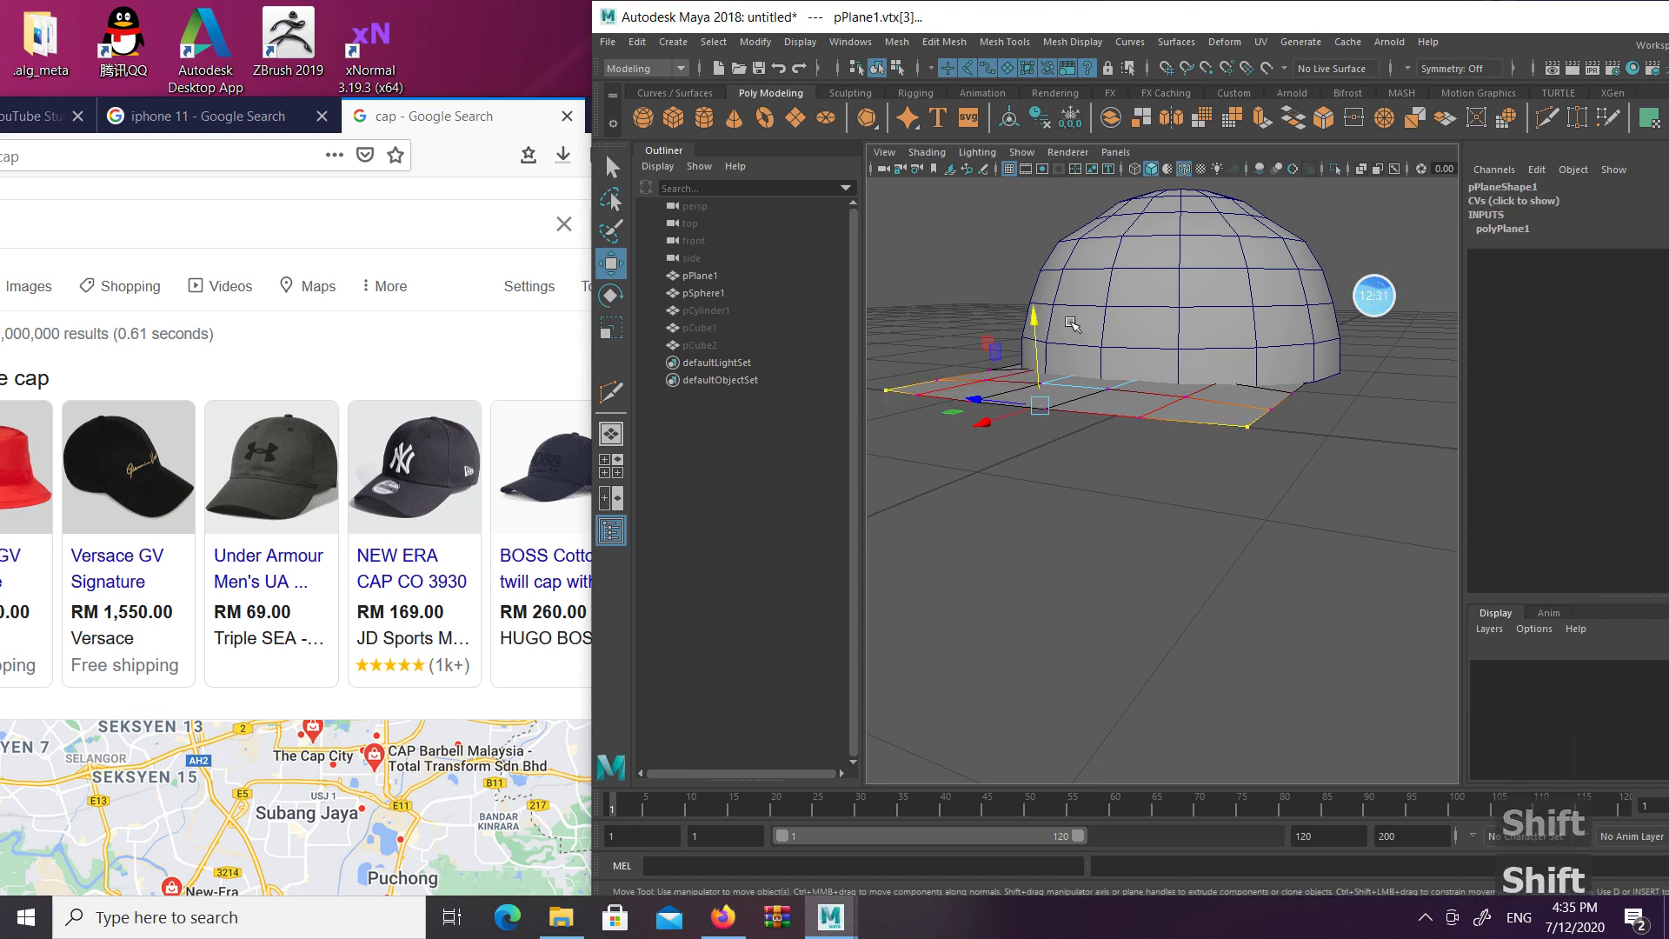
{"action": "left_click_drag", "start_coordinate": [1037, 319], "coordinate": [1027, 335]}
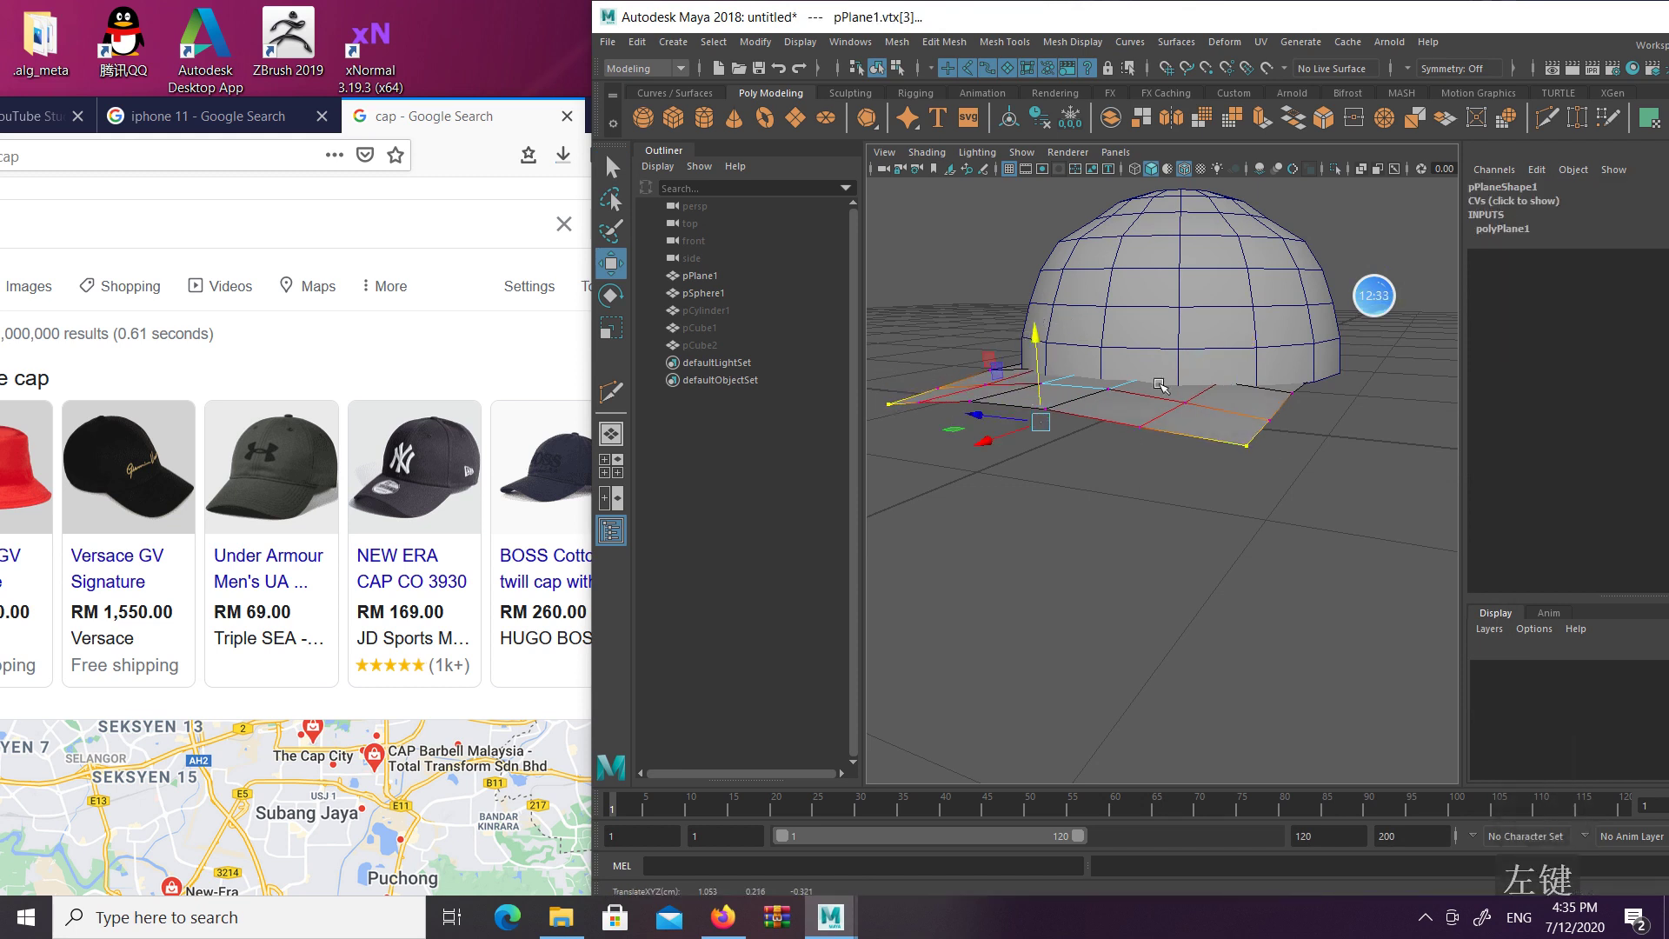
Select the brim's two rearmost vertices on both sides and adjust their height along Y with soft selection
{"action": "left_click_drag", "start_coordinate": [1165, 386], "coordinate": [1304, 389], "text": "alt"}
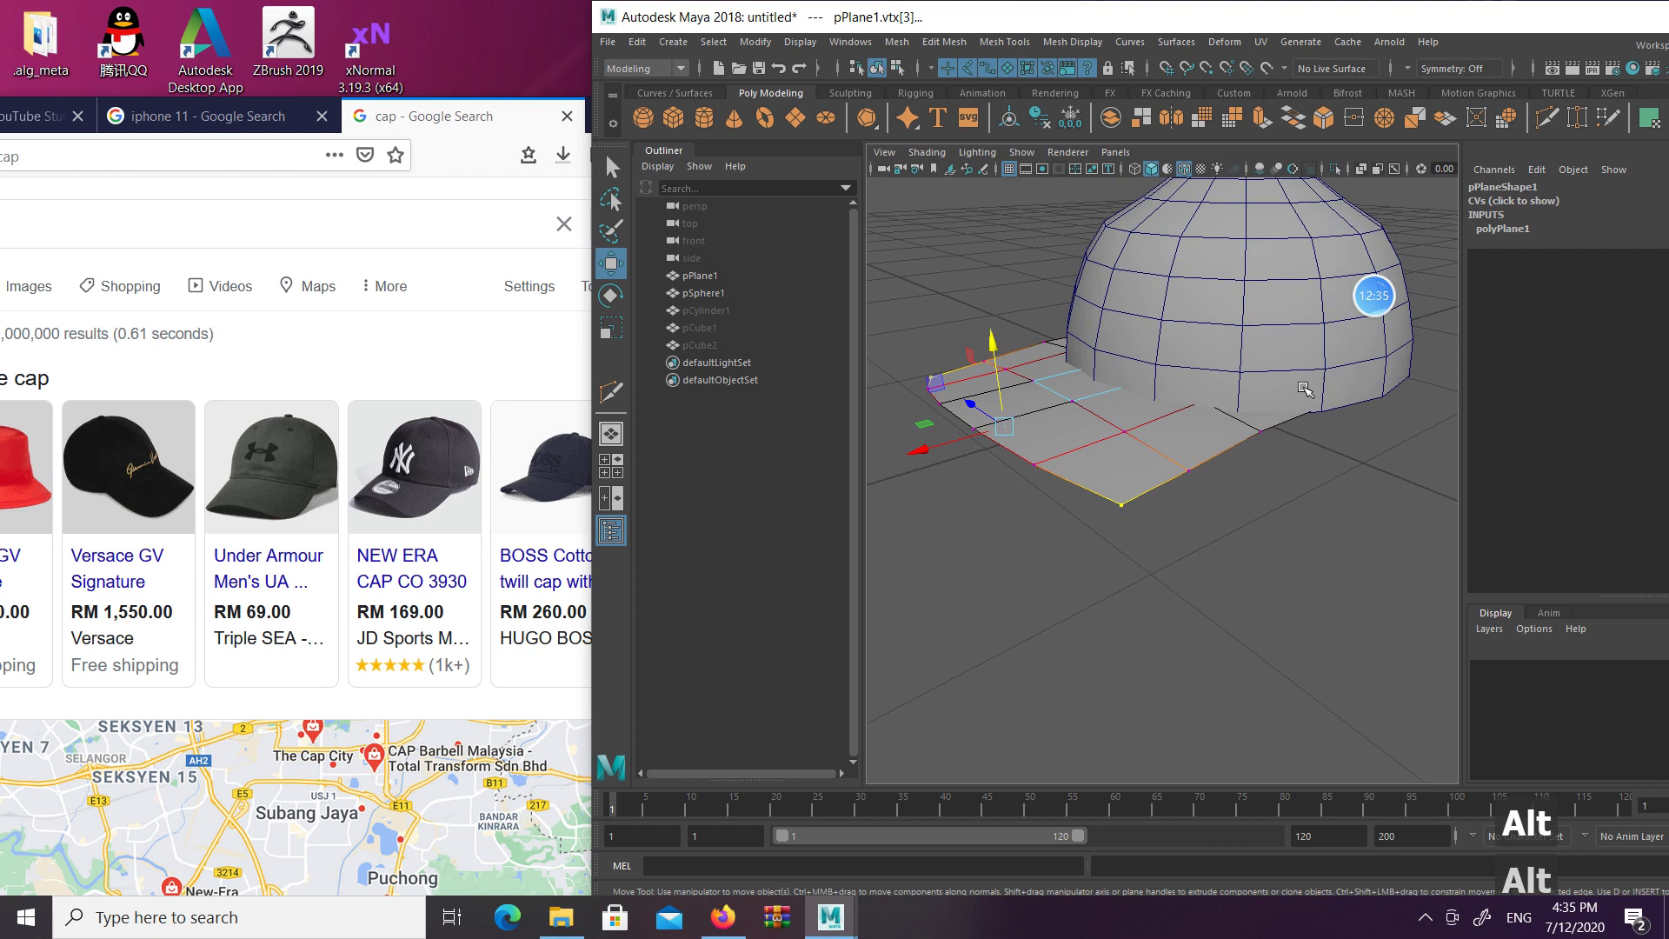
{"action": "left_click_drag", "start_coordinate": [1428, 481], "coordinate": [1429, 482]}
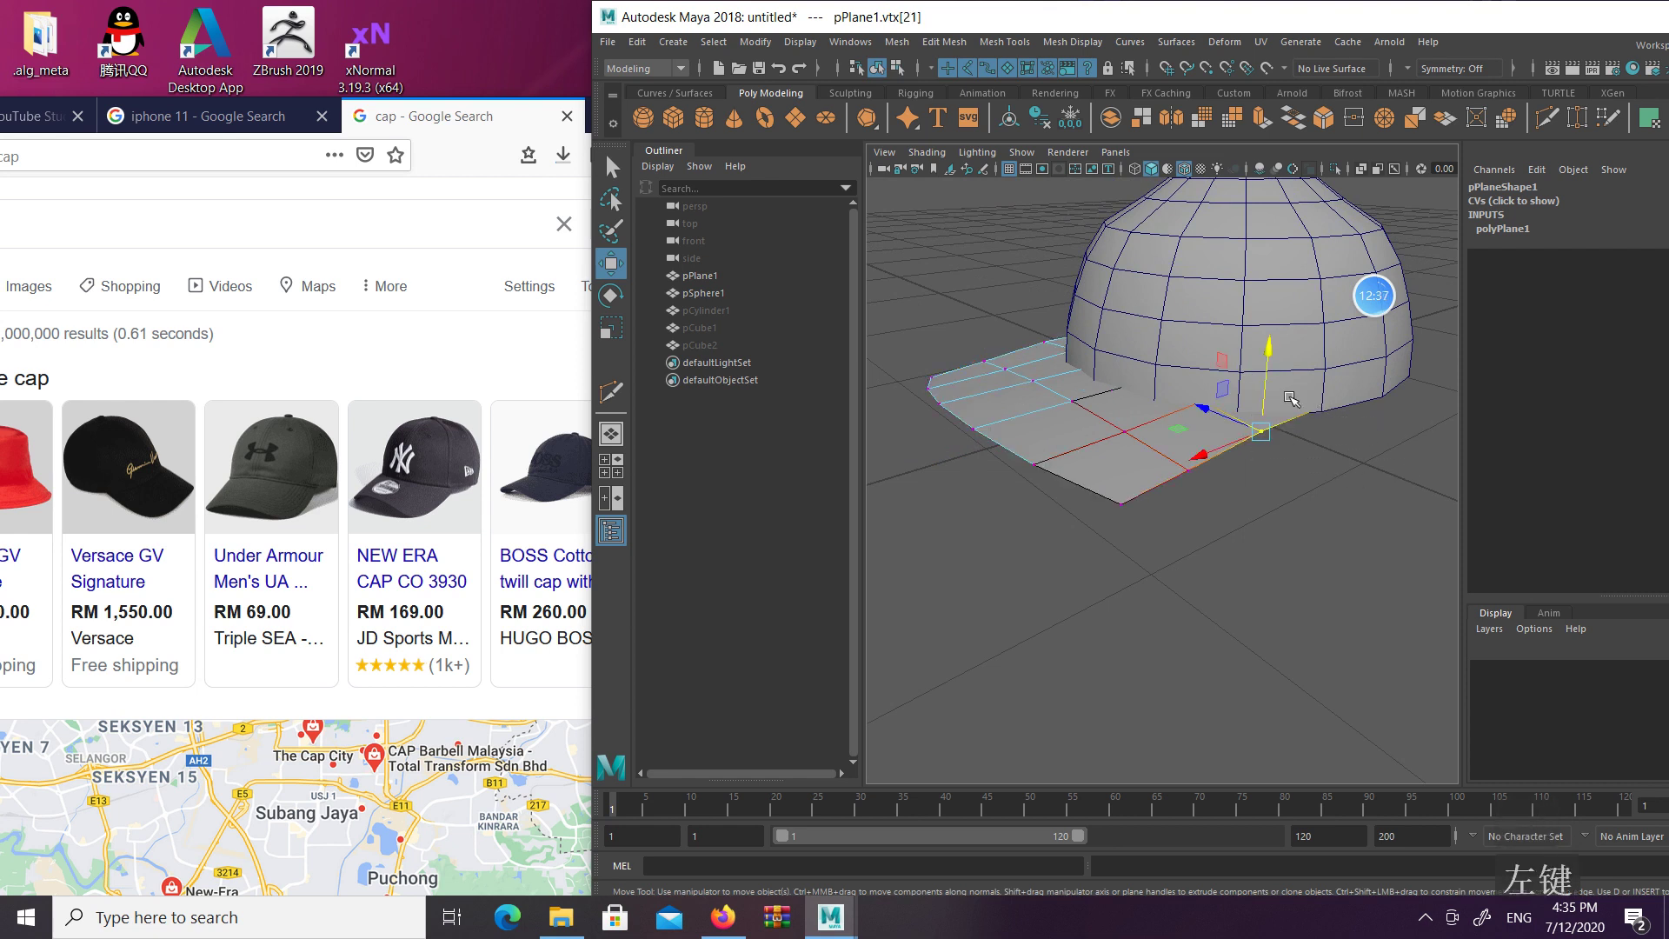
{"action": "key", "text": "4"}
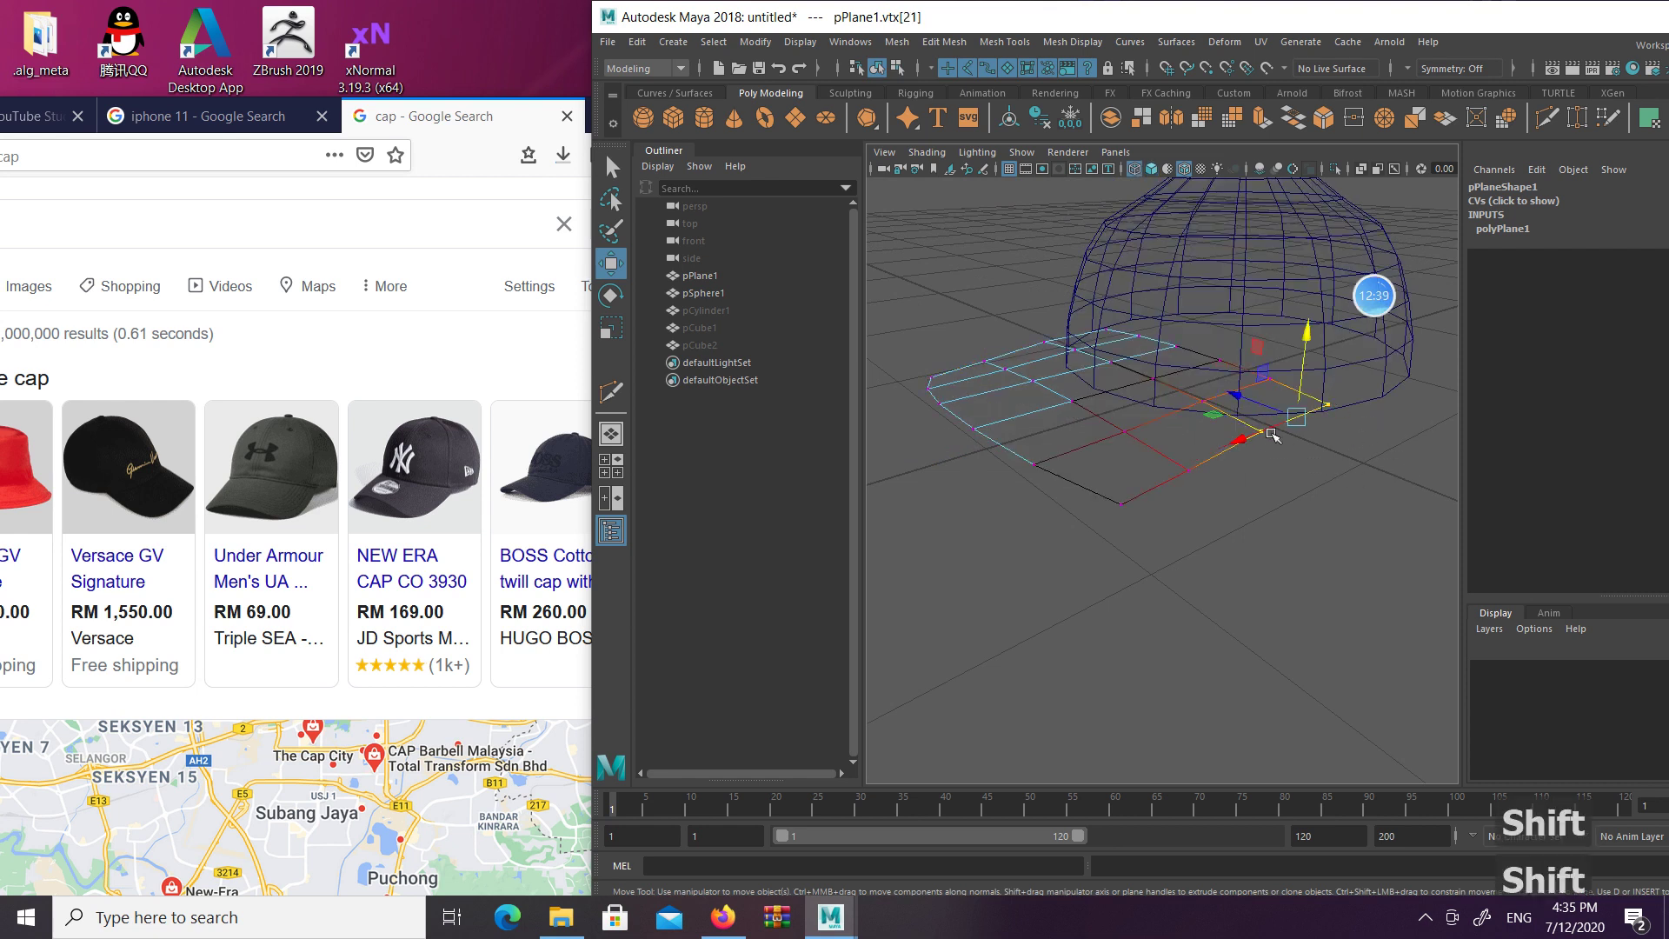
{"action": "left_click", "coordinate": [1326, 391], "text": "shift"}
{"action": "mouse_move", "coordinate": [1326, 392]}
{"action": "left_mouse_down", "text": "alt"}
{"action": "mouse_move", "coordinate": [891, 400]}
{"action": "mouse_move", "coordinate": [956, 495]}
{"action": "left_mouse_up", "text": "alt"}
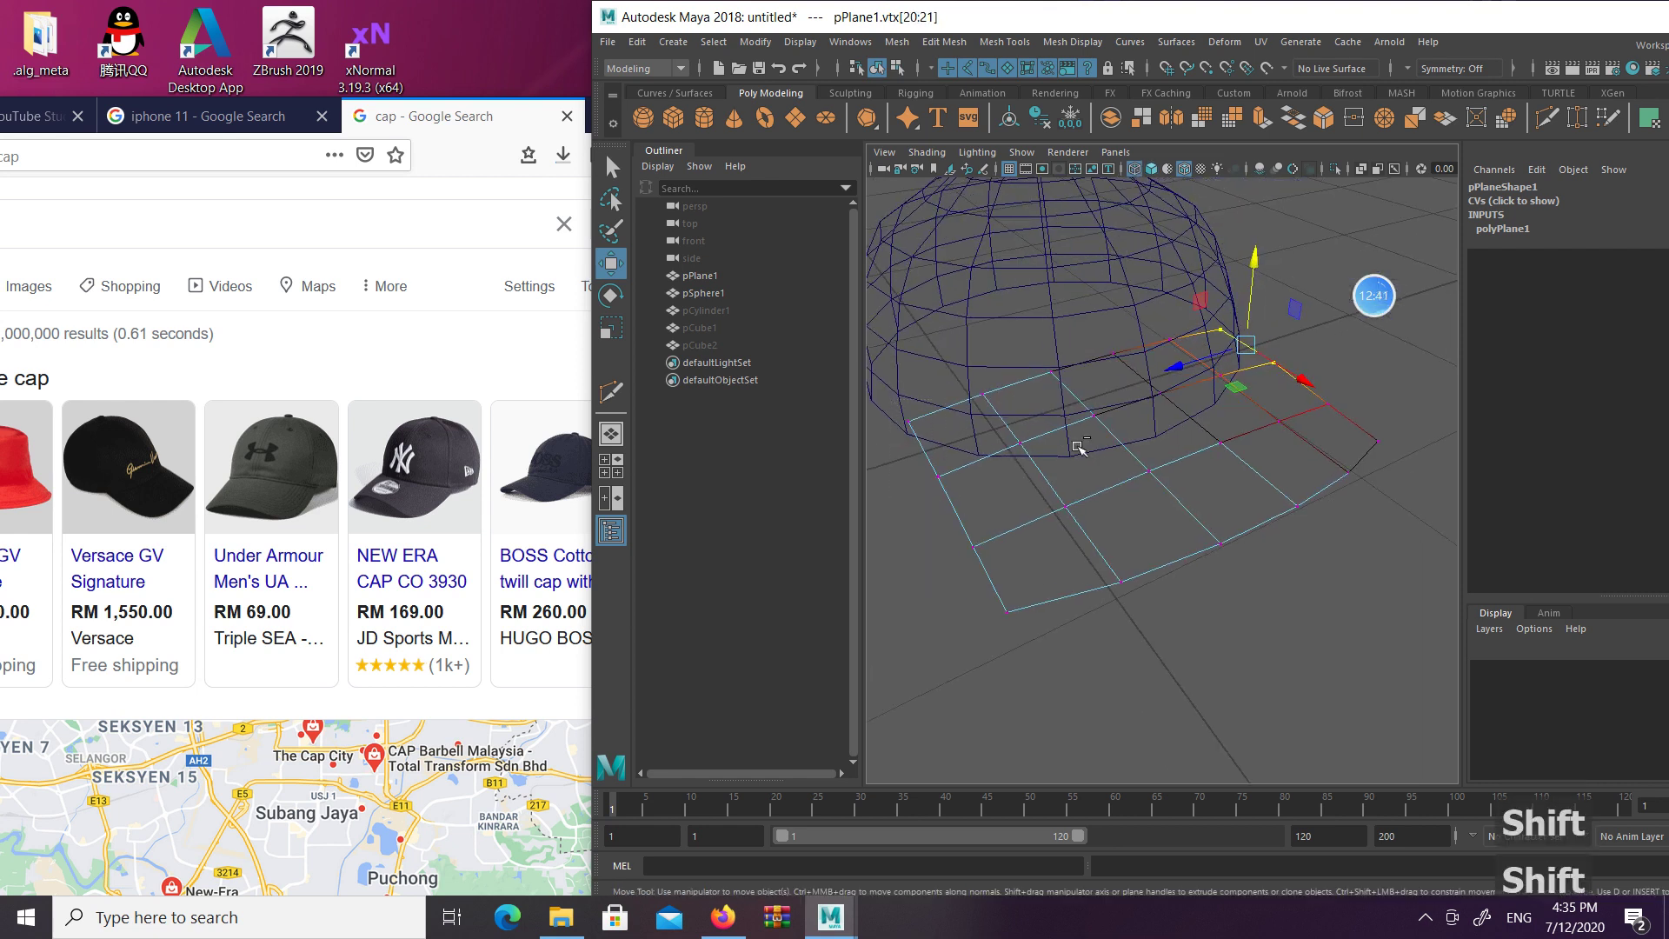
{"action": "left_click_drag", "start_coordinate": [1184, 385], "coordinate": [1144, 372], "text": "alt"}
{"action": "key", "text": "5"}
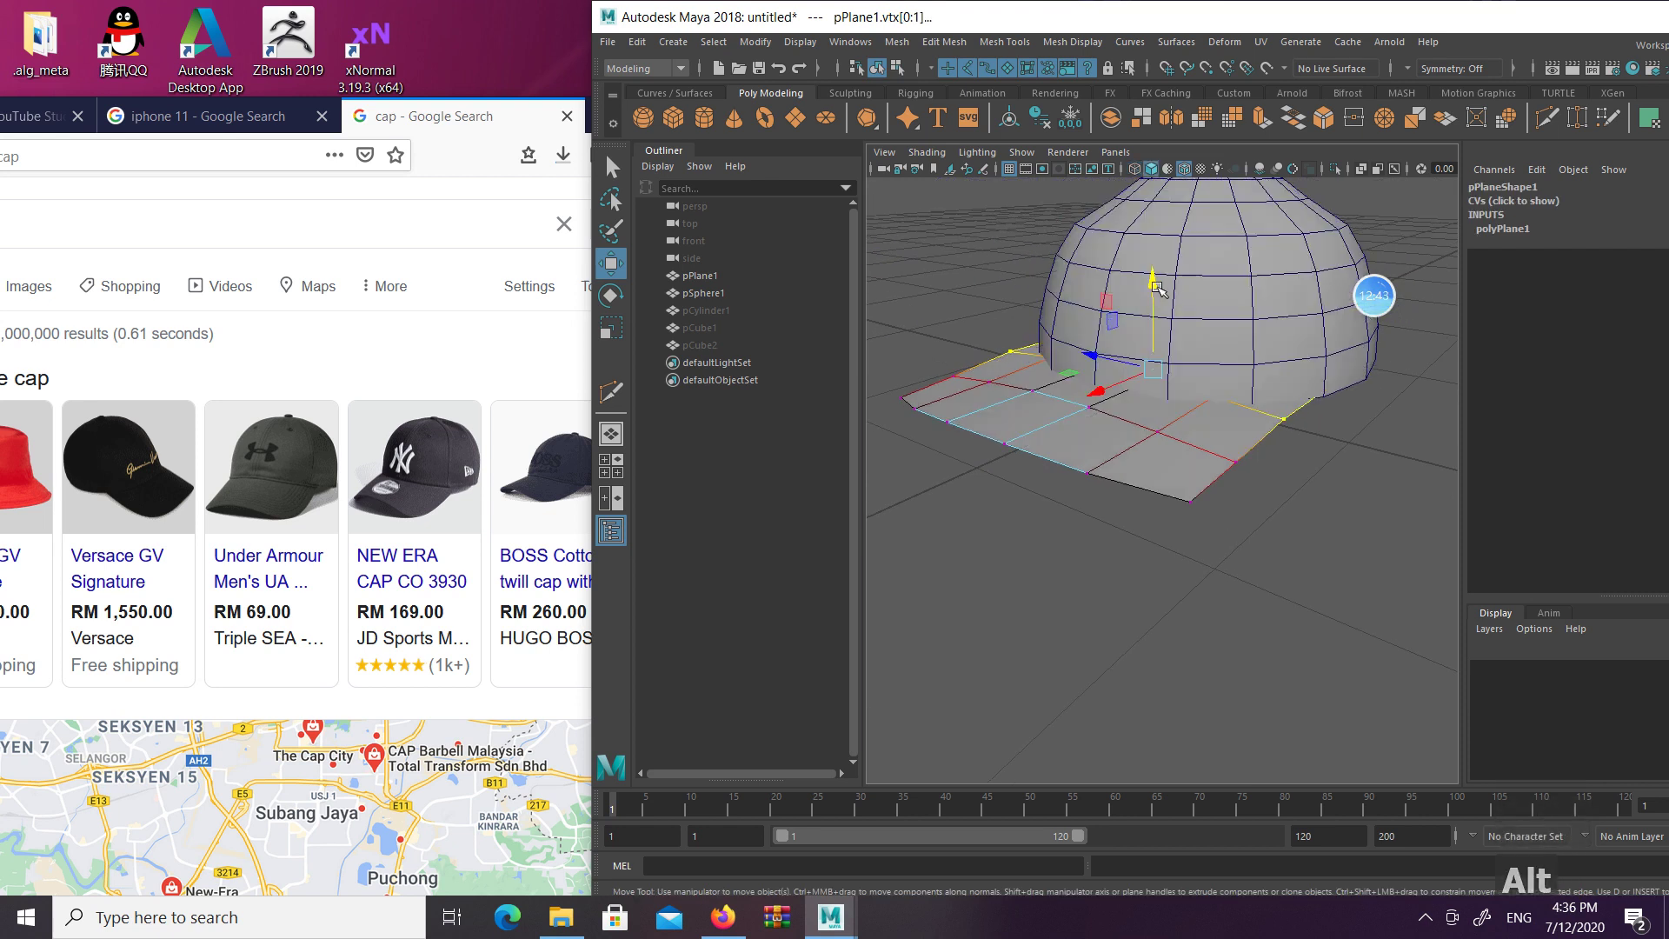
{"action": "left_click_drag", "start_coordinate": [1154, 283], "coordinate": [1163, 380]}
Select a horizontal edge loop on the upper part of the half-sphere and try scaling it vertically with soft selection
{"action": "key", "text": "q"}
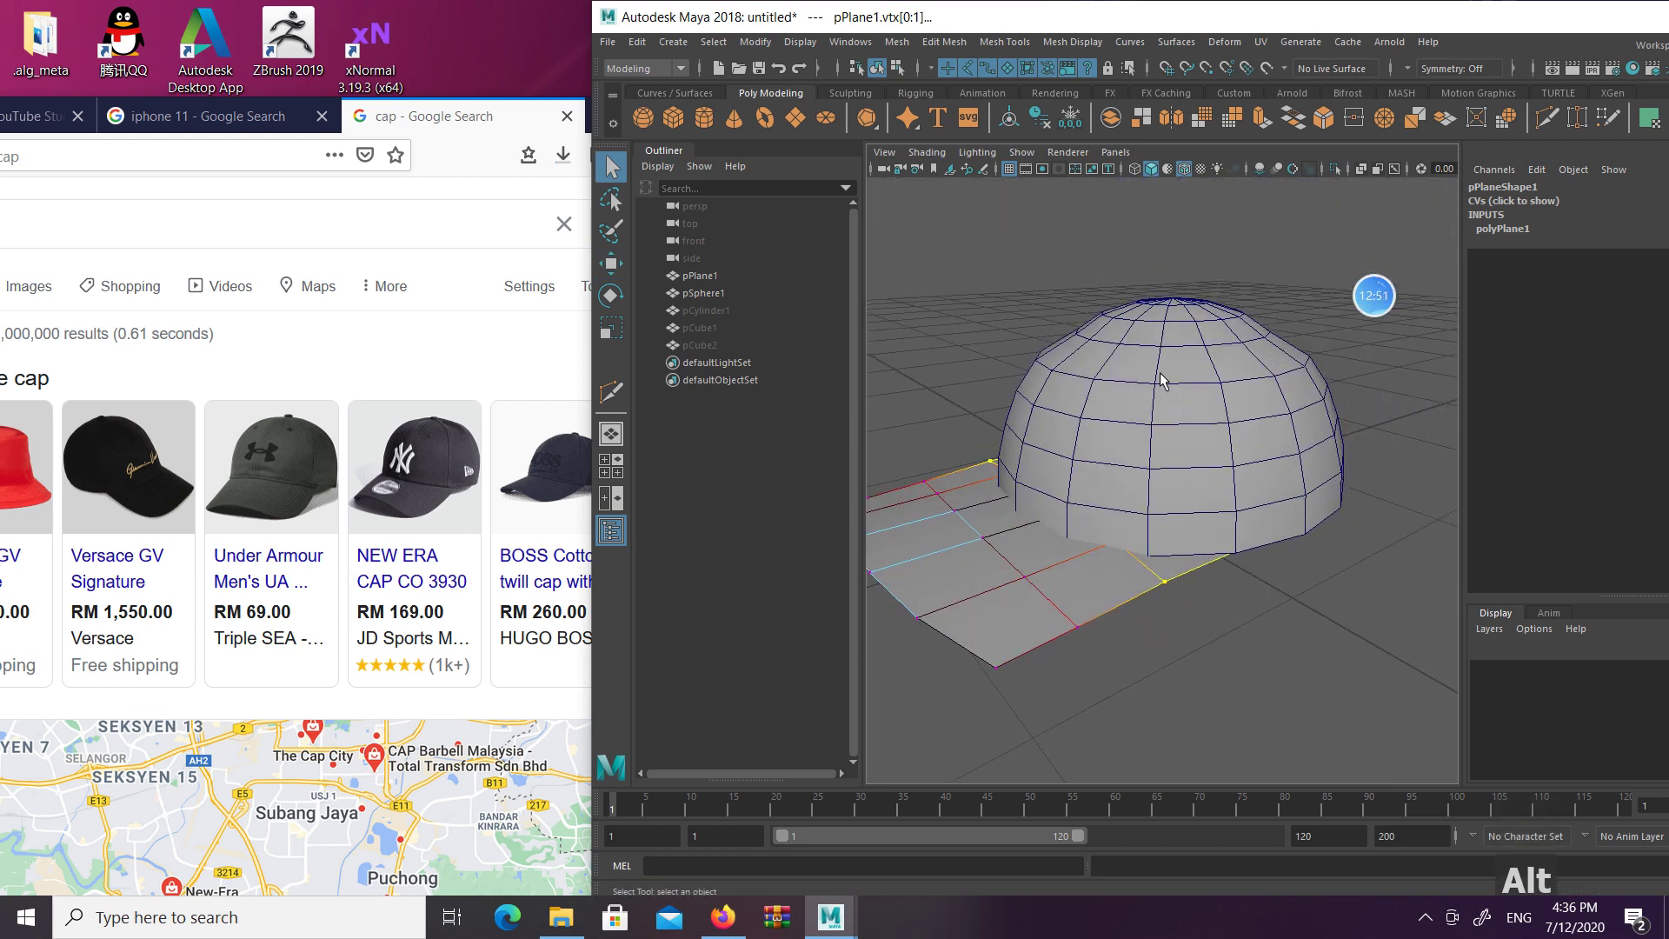
{"action": "right_click_drag", "start_coordinate": [1163, 380], "coordinate": [1141, 318]}
{"action": "double_click", "coordinate": [1126, 380]}
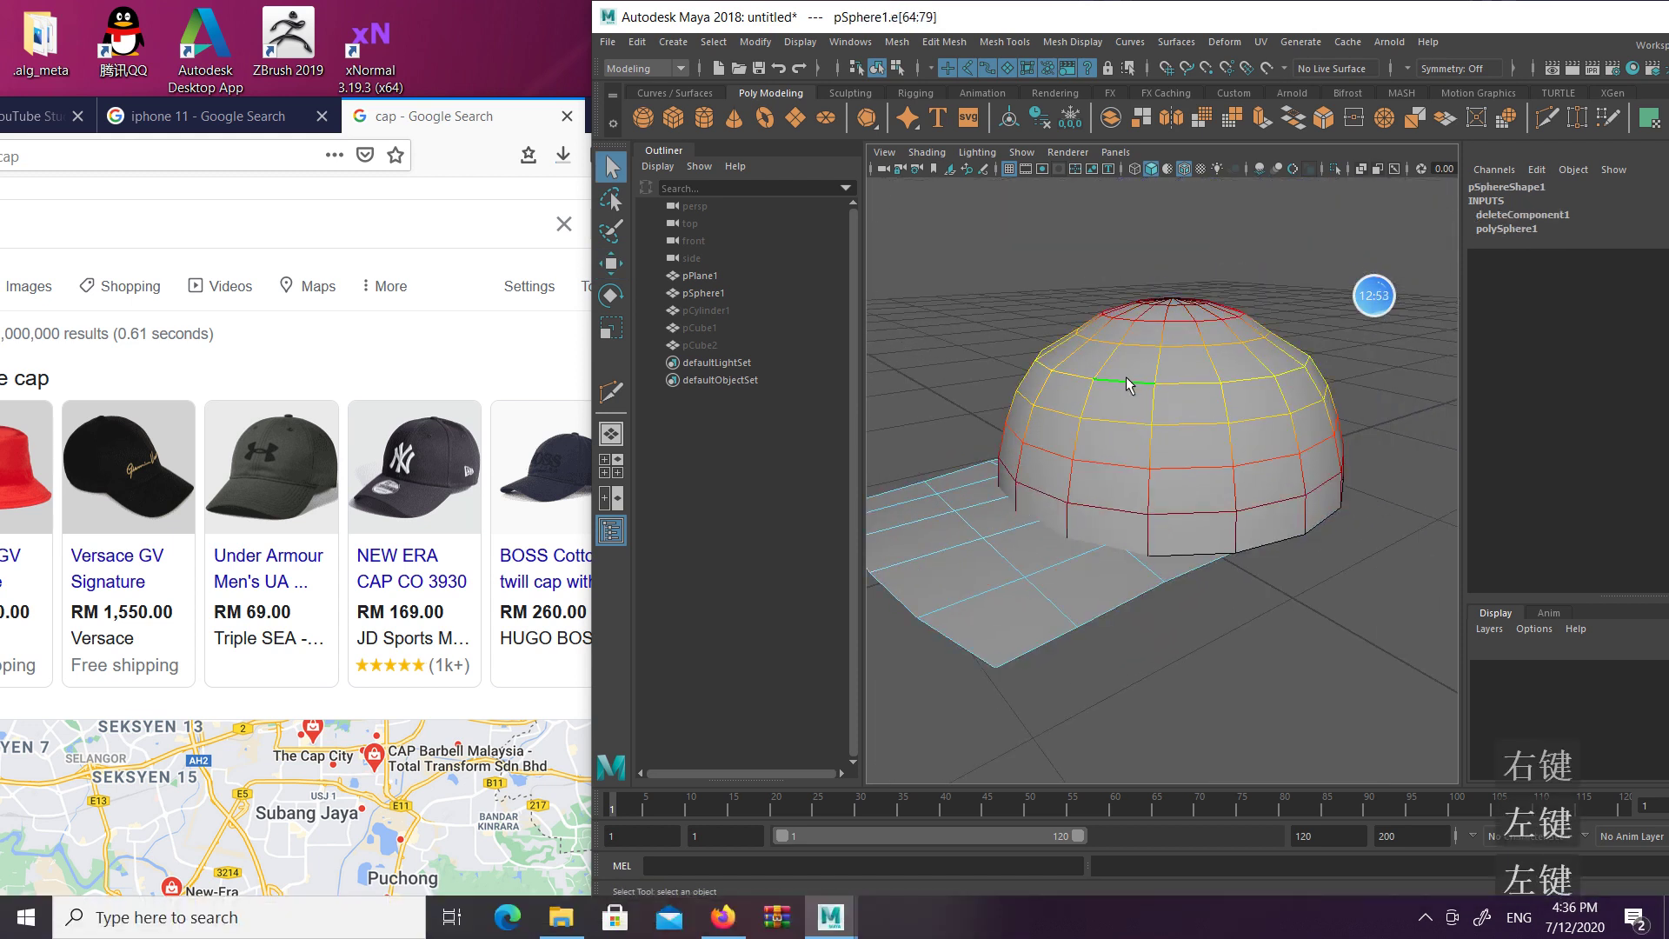
{"action": "key", "text": "e"}
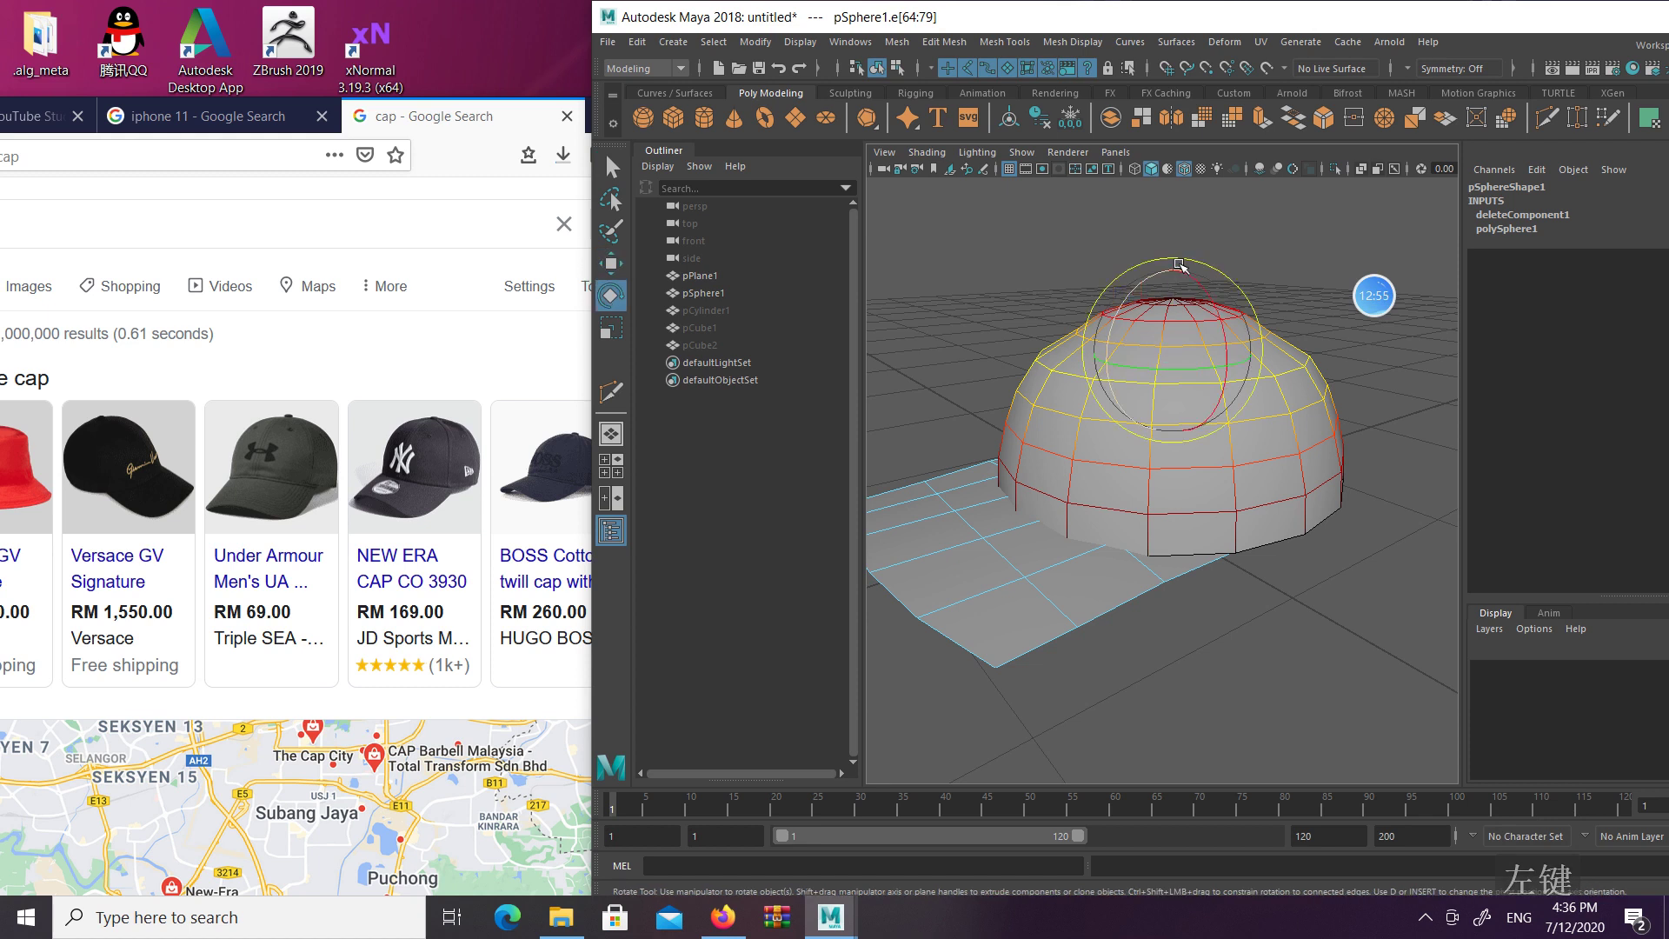
{"action": "key", "text": "r"}
{"action": "left_click", "coordinate": [1173, 280]}
{"action": "left_click_drag", "start_coordinate": [1173, 280], "coordinate": [1170, 252]}
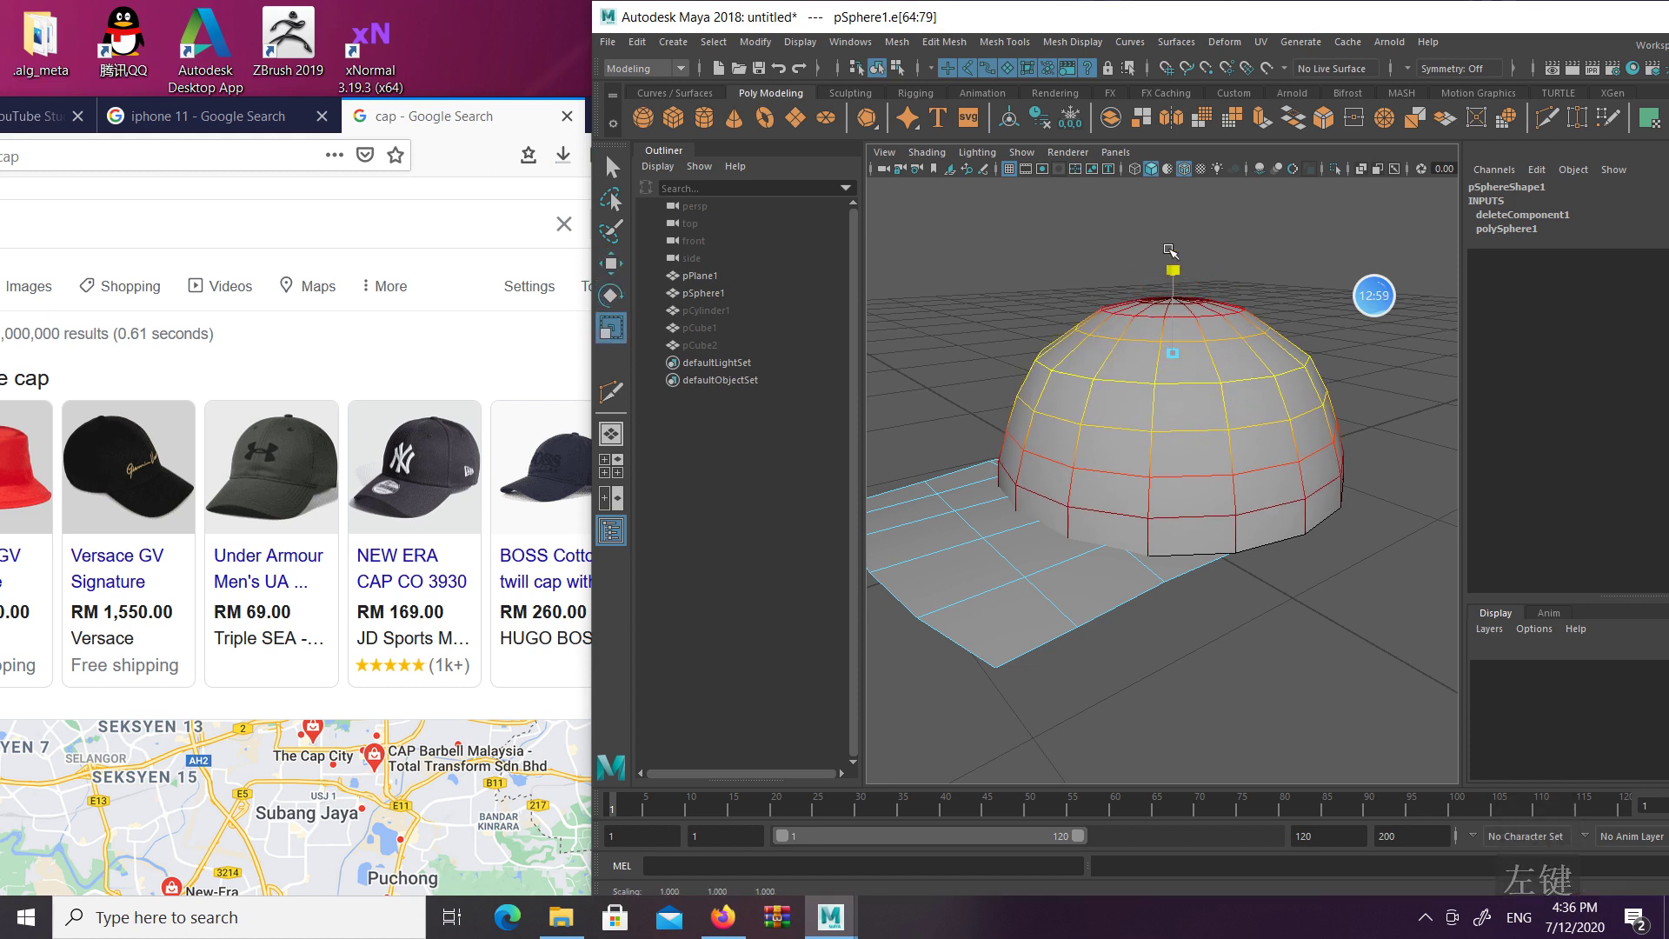
Turn off Soft Select in the Select Tool's settings and close the settings window
{"action": "key", "text": "q"}
{"action": "right_click_drag", "start_coordinate": [1166, 345], "coordinate": [1142, 345], "text": "ctrl"}
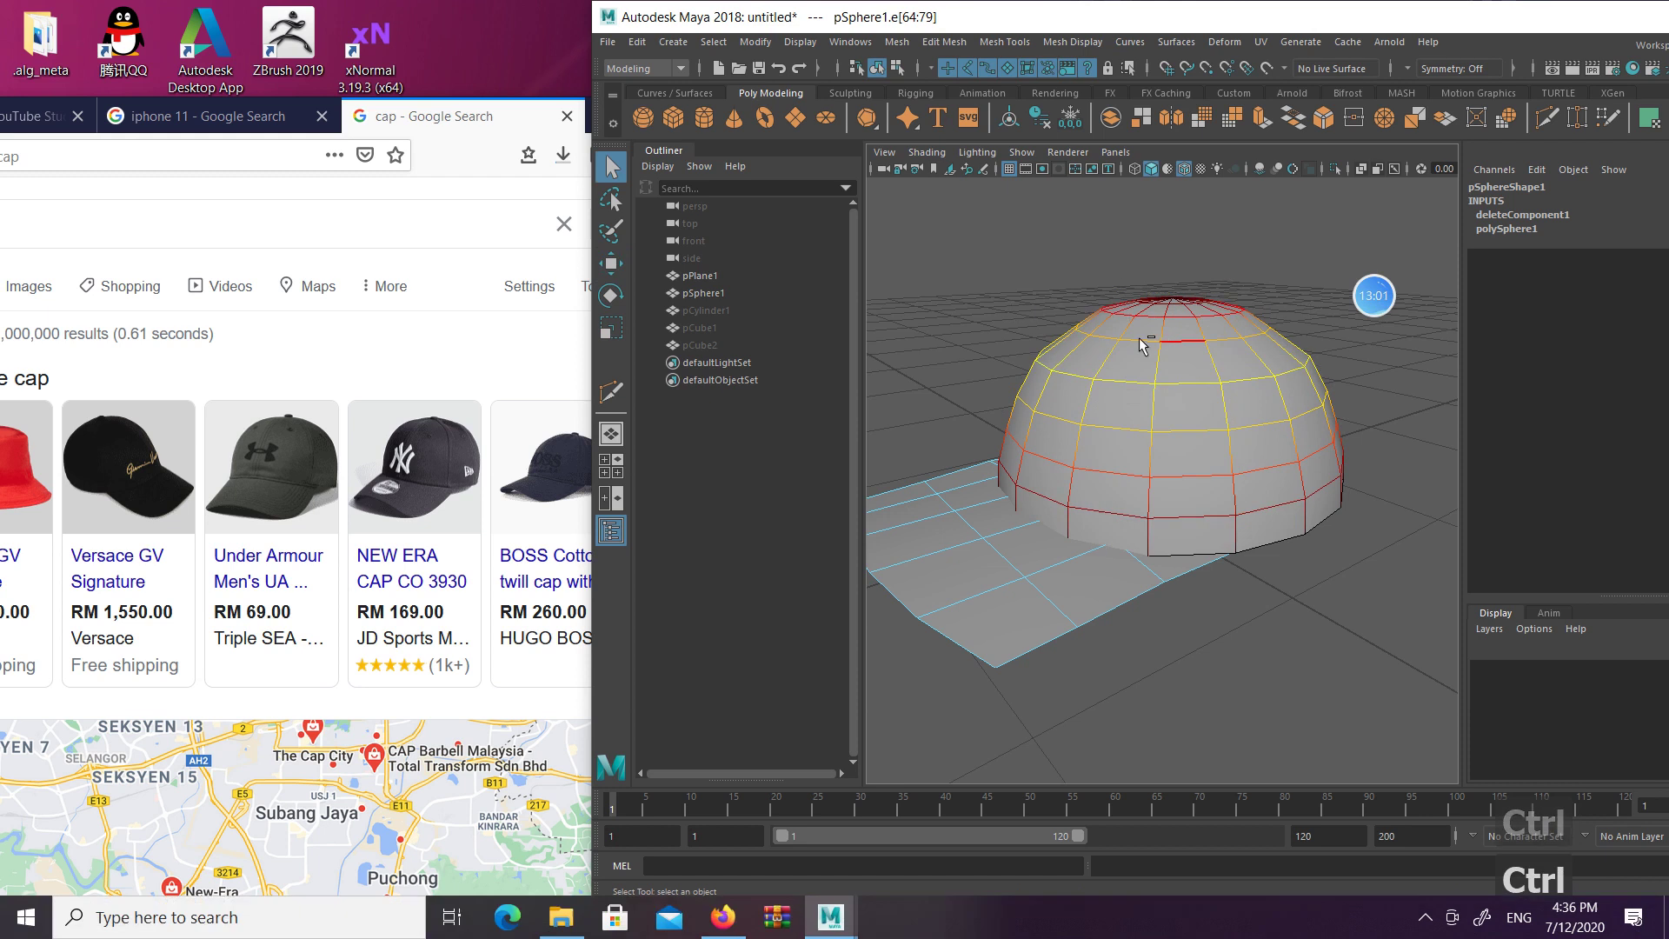
{"action": "double_click", "coordinate": [612, 170]}
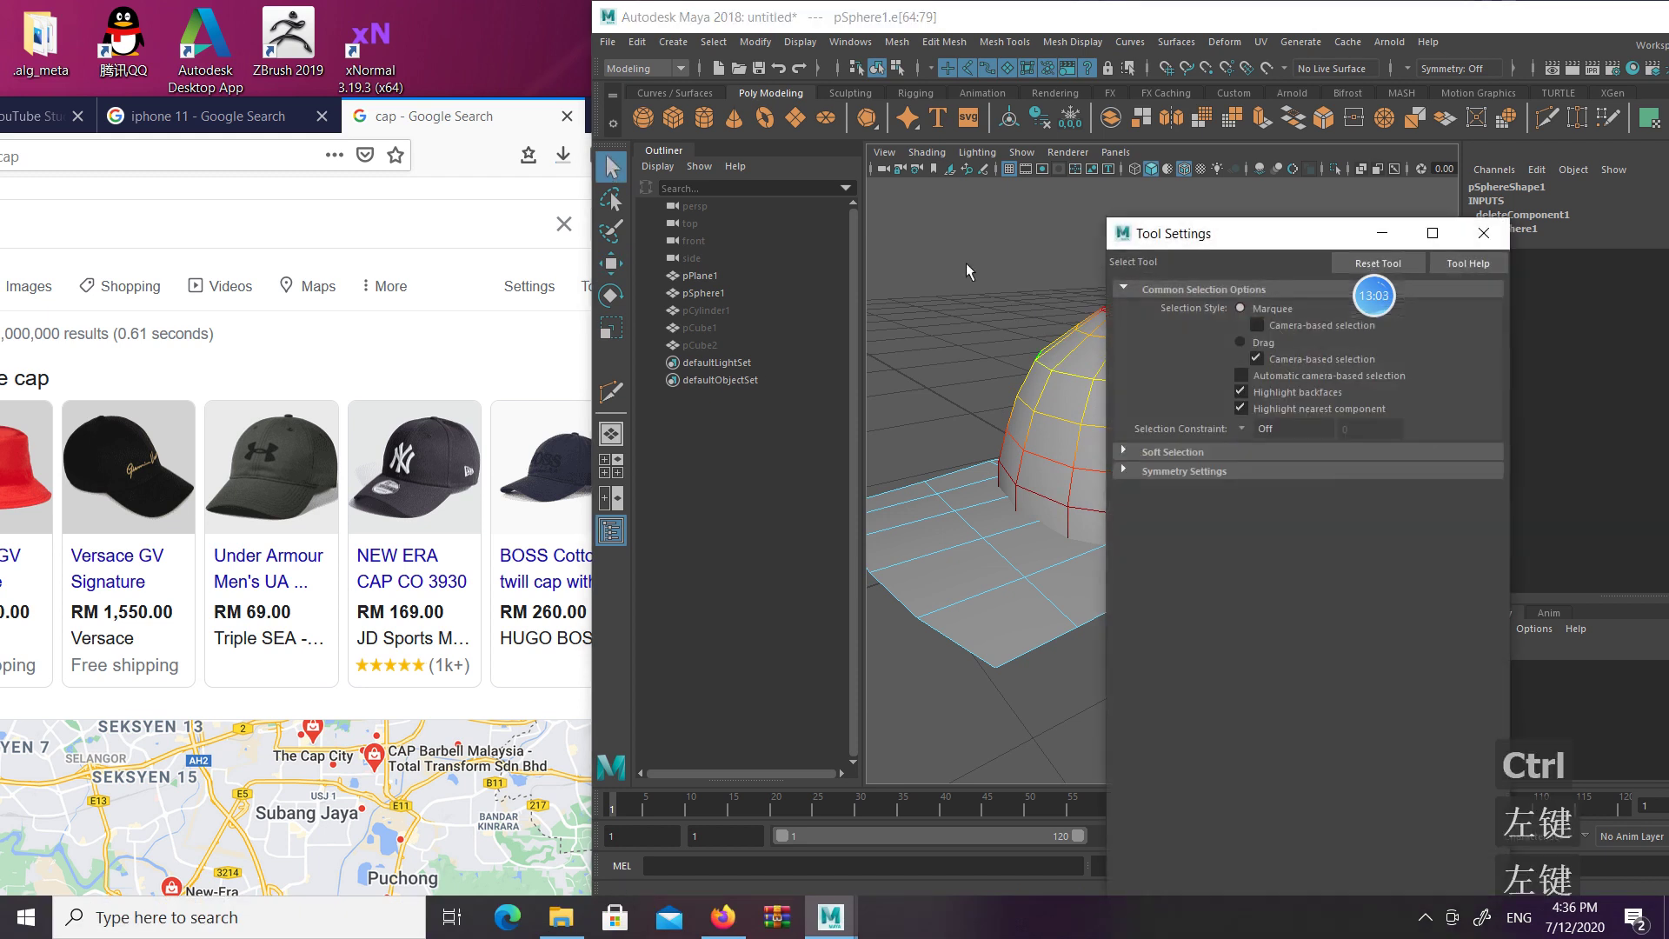
{"action": "left_click", "coordinate": [1155, 454]}
{"action": "left_click", "coordinate": [1241, 472]}
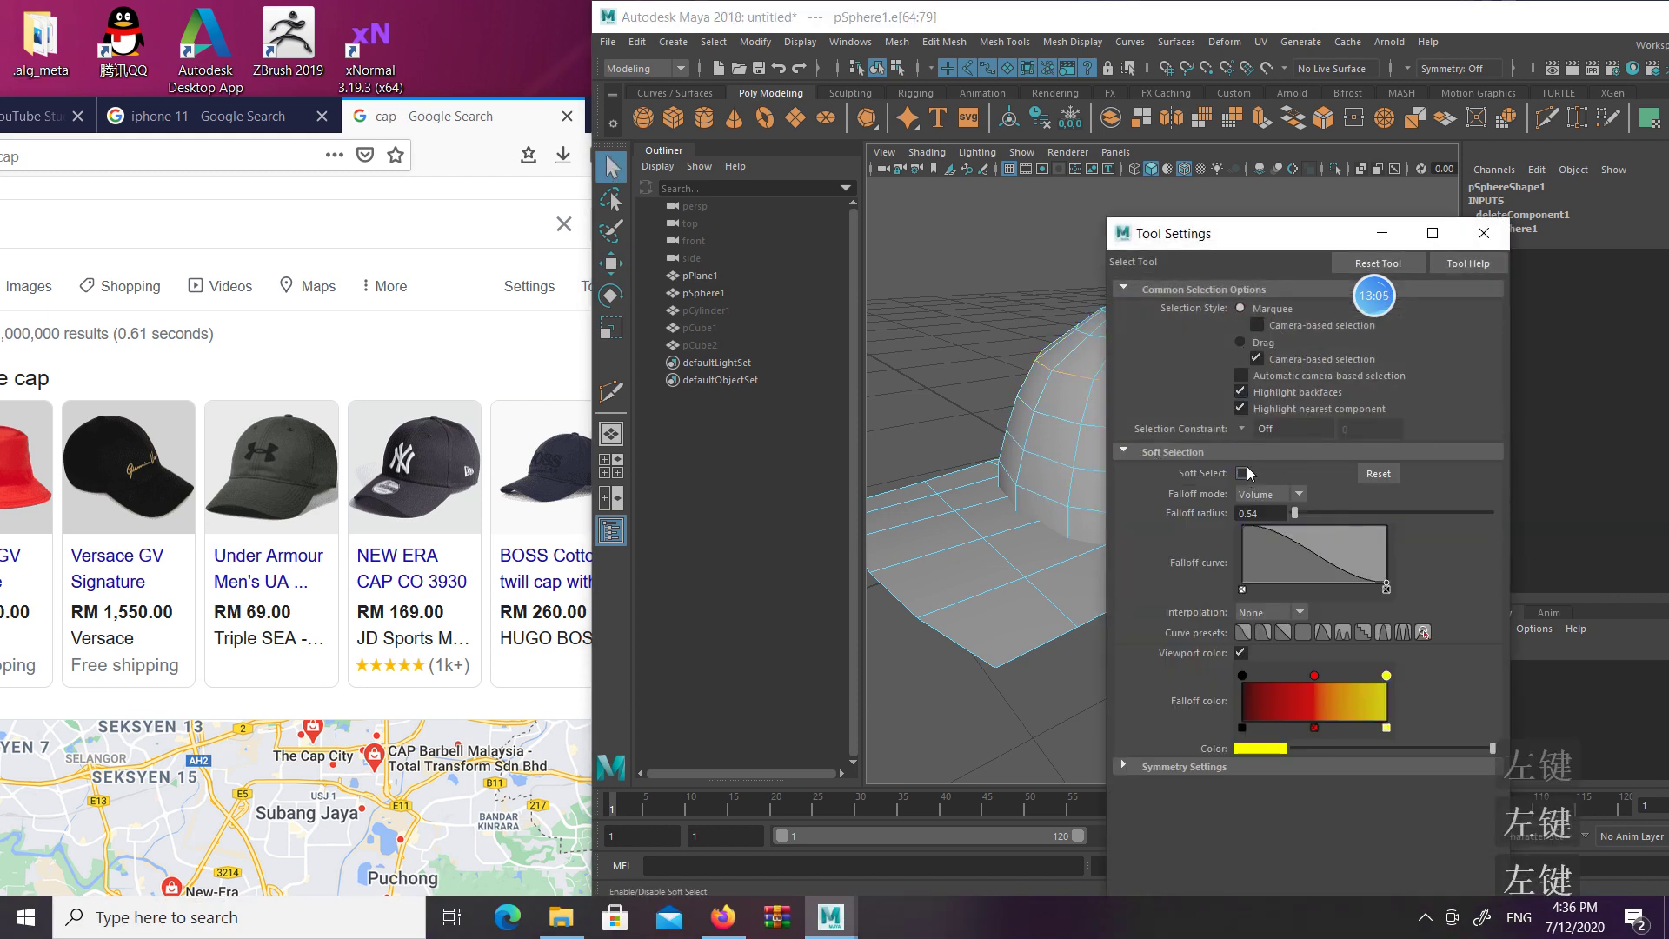
{"action": "left_click", "coordinate": [1483, 234]}
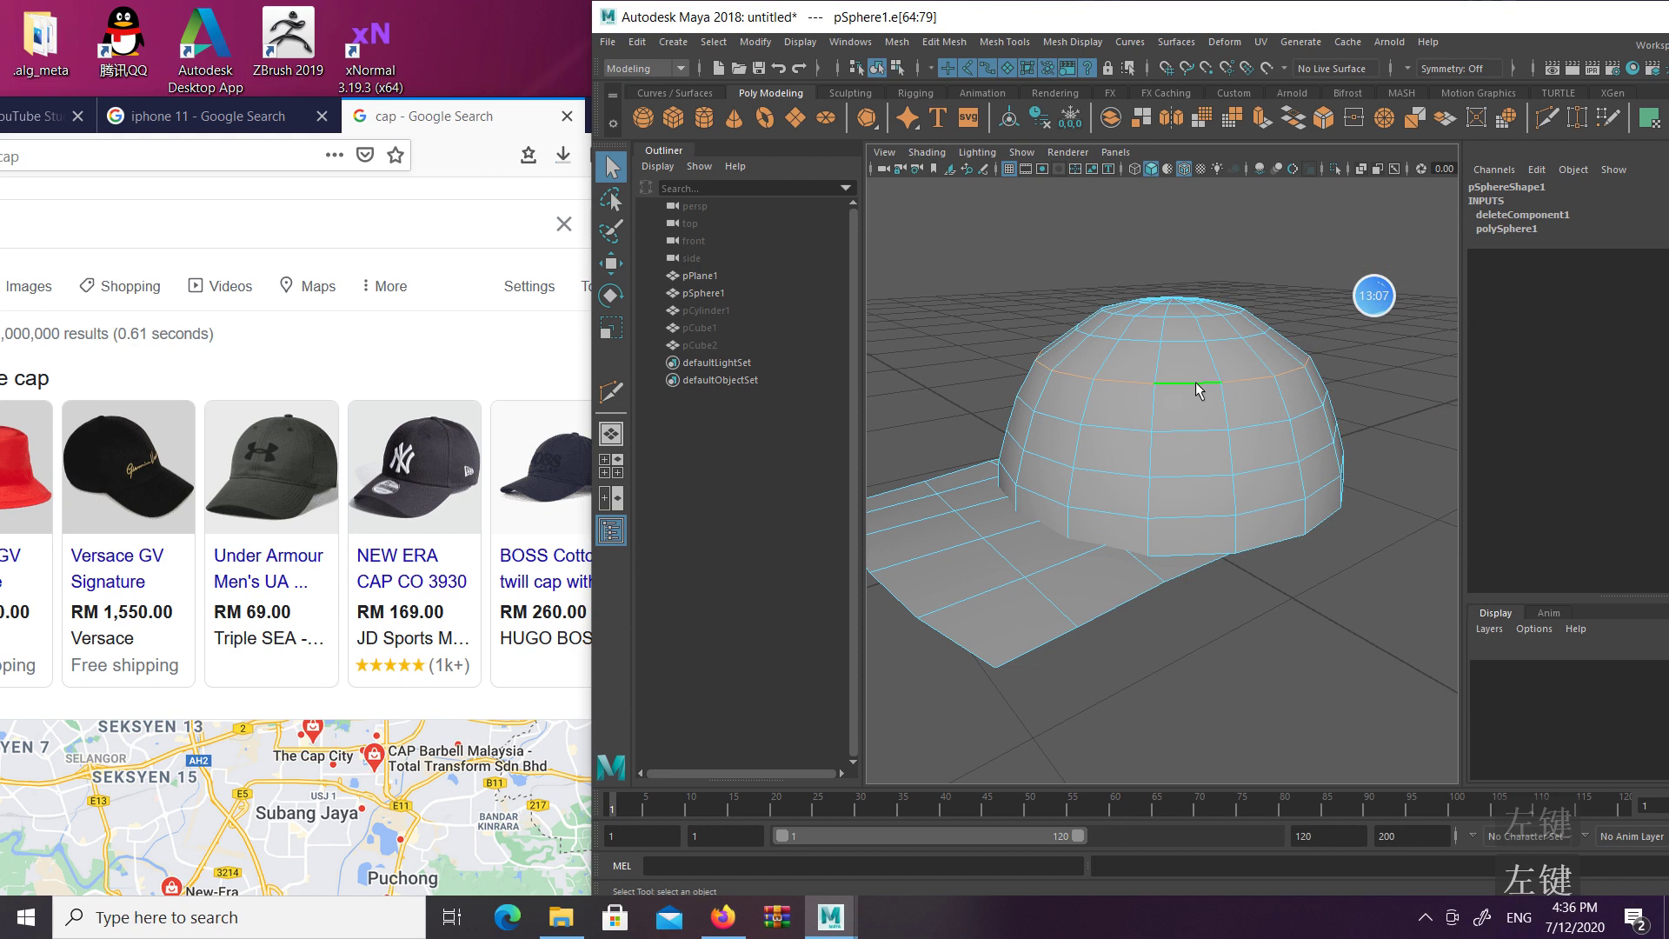
Convert the half-sphere's selected edge loop to vertices and scale that ring in slightly, to about 0.96 in X and Z
{"action": "right_click", "coordinate": [1182, 403]}
{"action": "right_click", "coordinate": [1256, 291], "text": "ctrl"}
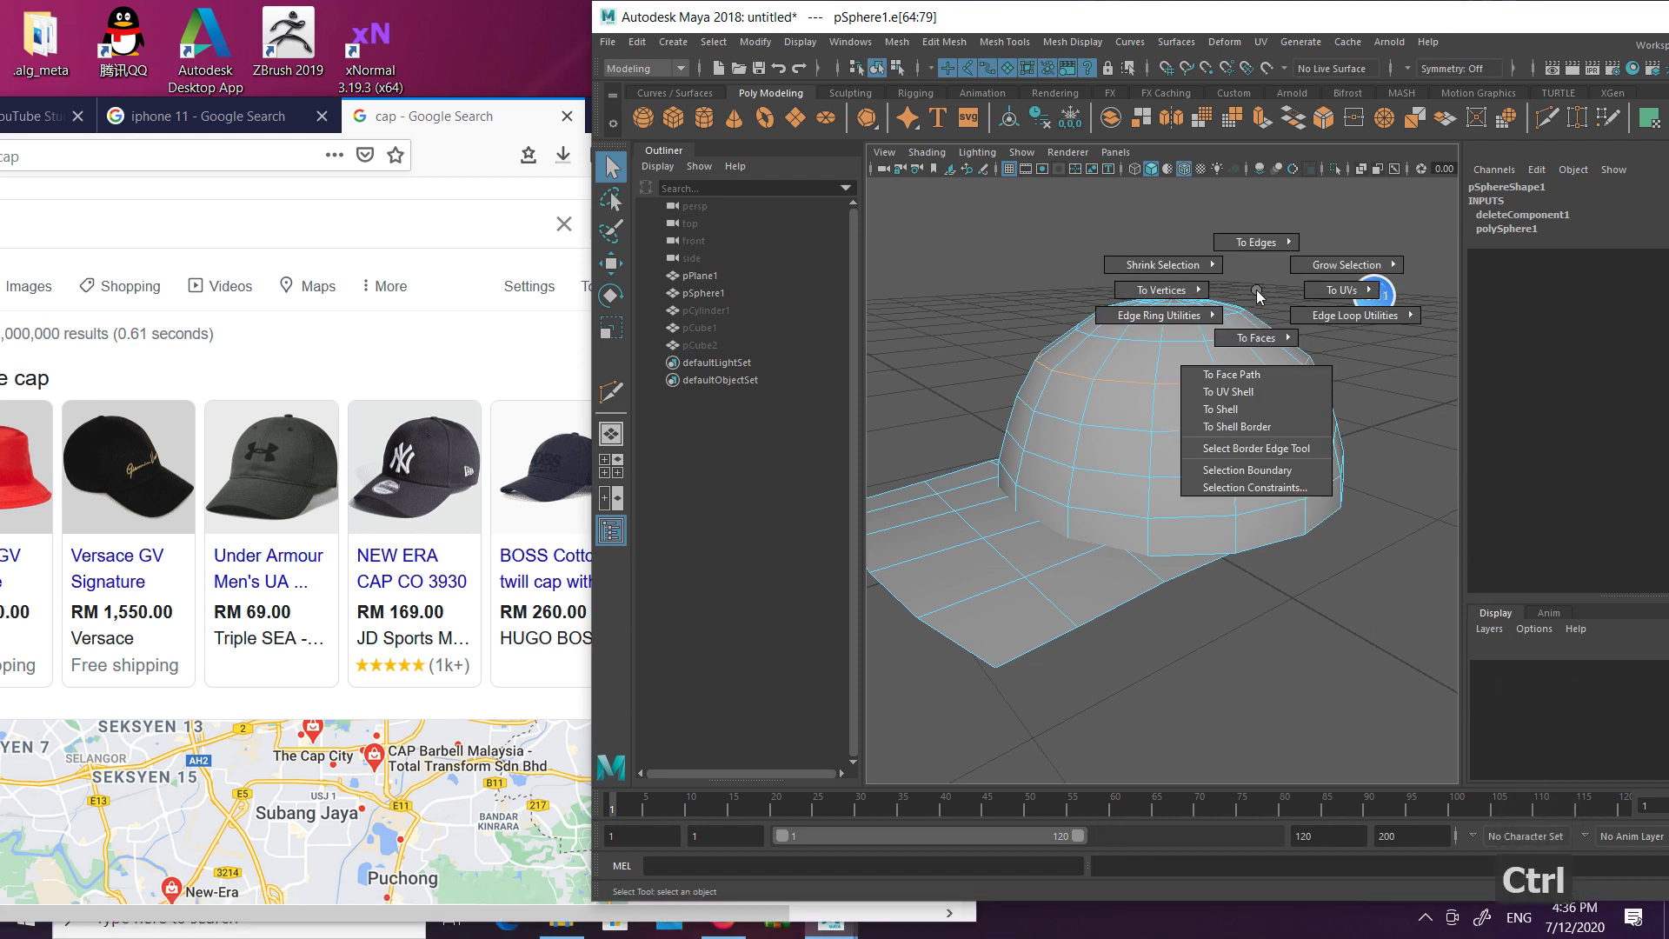
{"action": "right_click_drag", "start_coordinate": [1259, 296], "coordinate": [1029, 304], "text": "ctrl"}
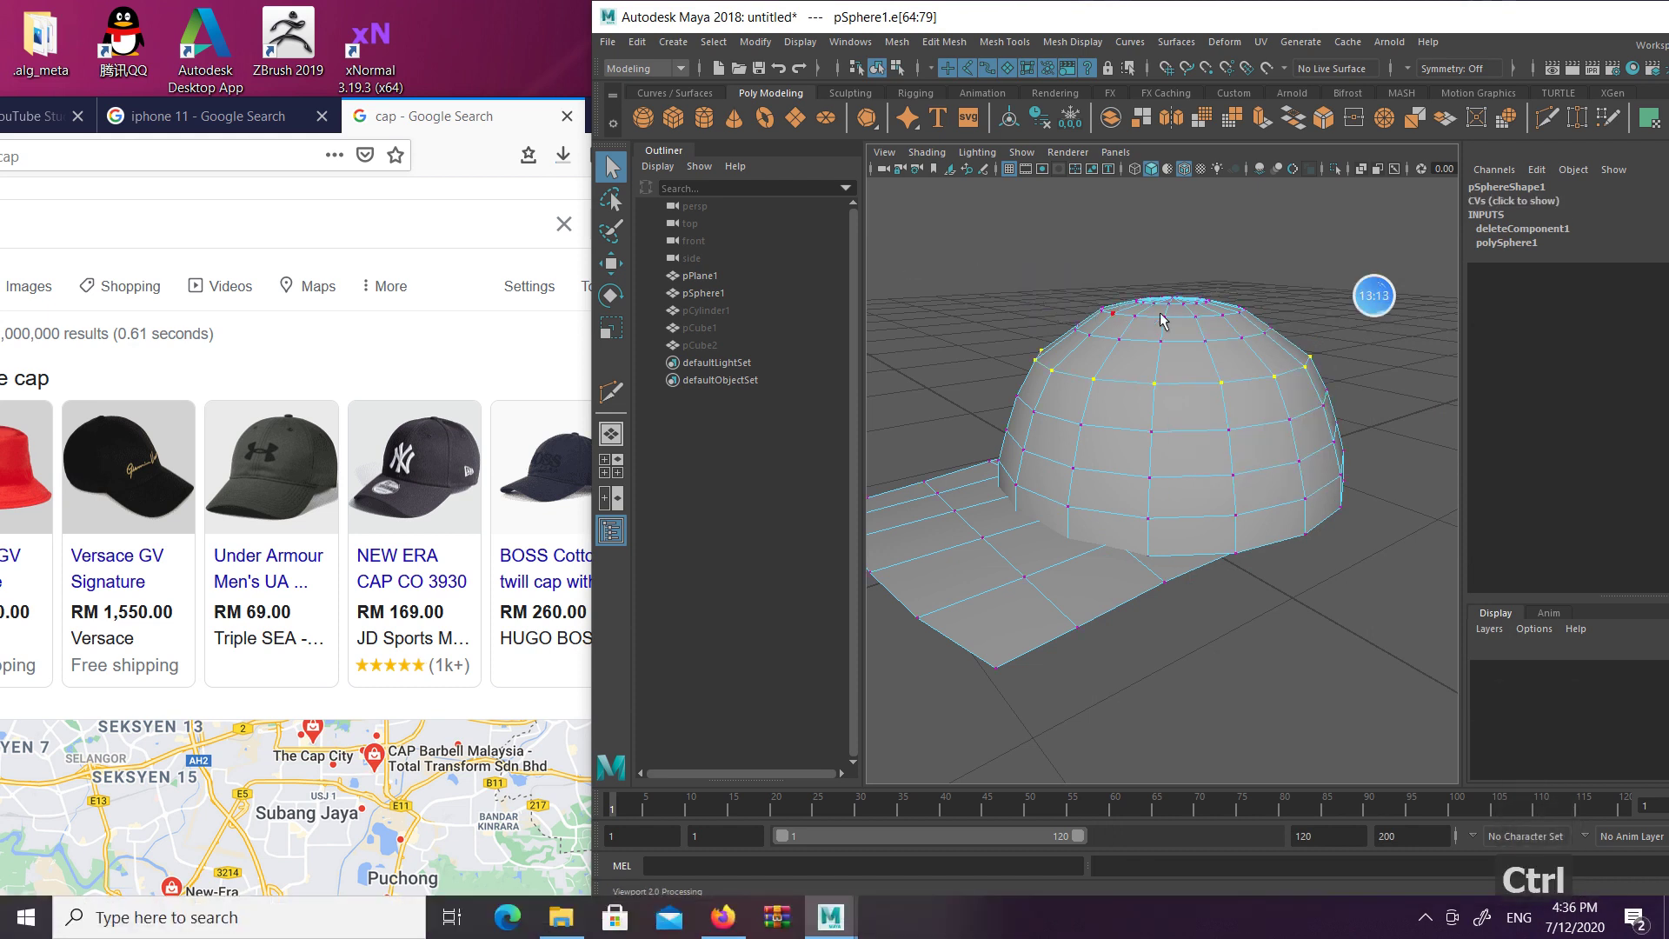
{"action": "key", "text": "w"}
{"action": "key", "text": "e"}
{"action": "key", "text": "r"}
{"action": "left_click_drag", "start_coordinate": [1173, 351], "coordinate": [1171, 351]}
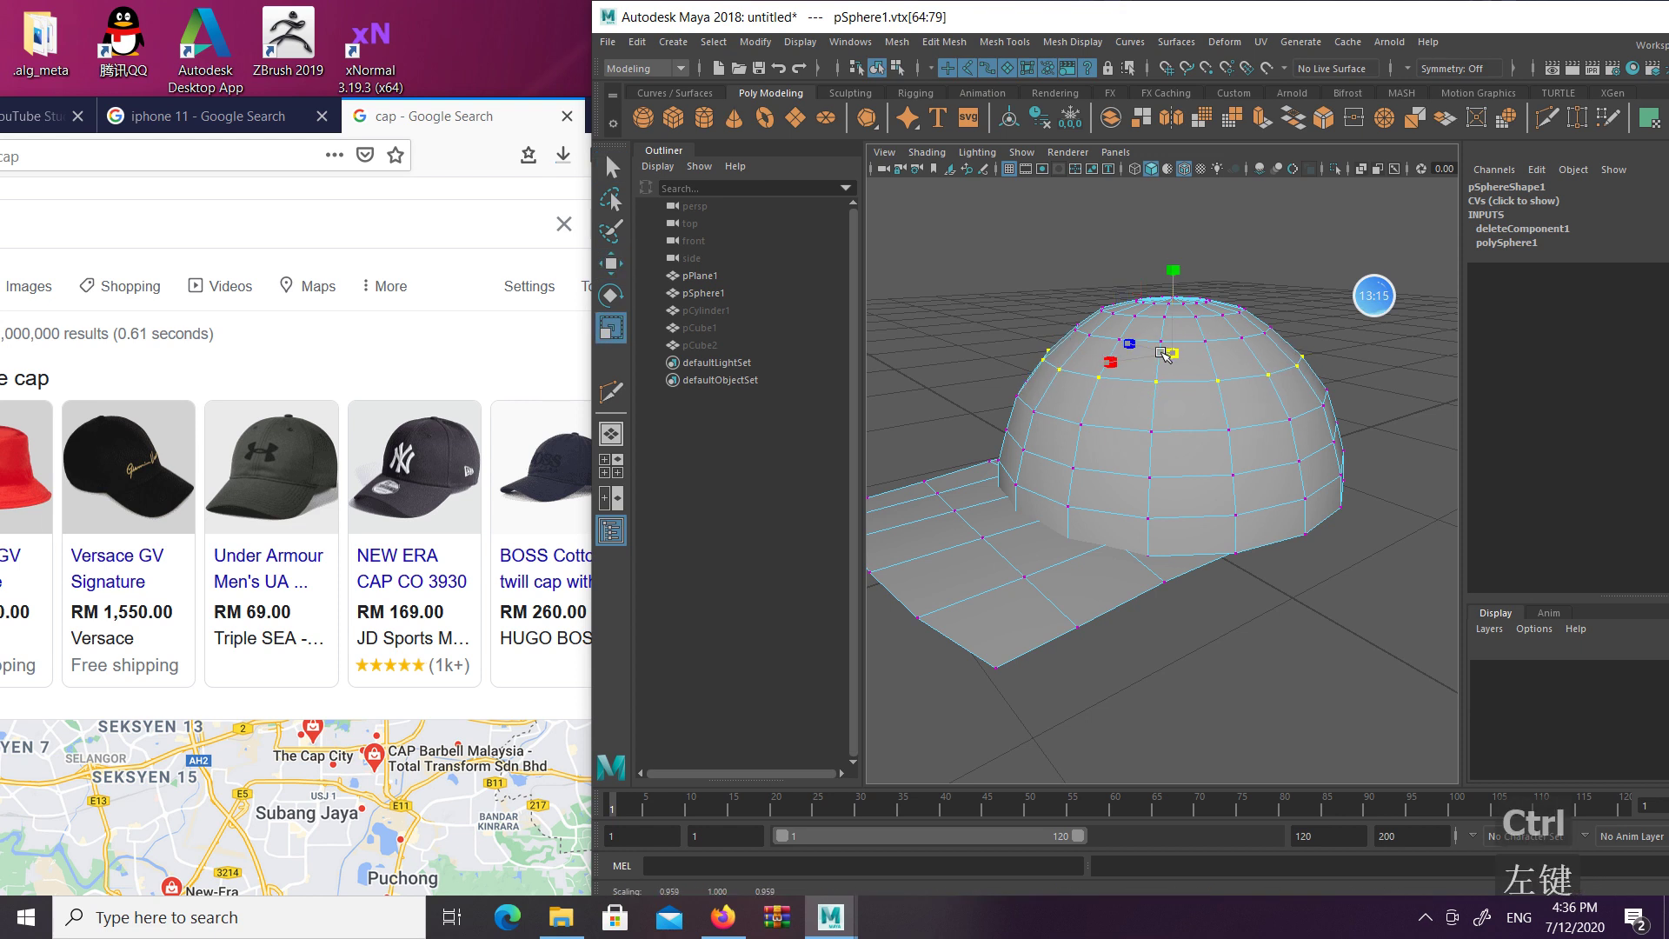
Leave component editing, return to object selection and clear the selection
{"action": "left_click_drag", "start_coordinate": [1235, 433], "coordinate": [1203, 414], "text": "alt"}
{"action": "scroll", "coordinate": [1216, 421], "scroll_direction": "down", "scroll_amount": 7}
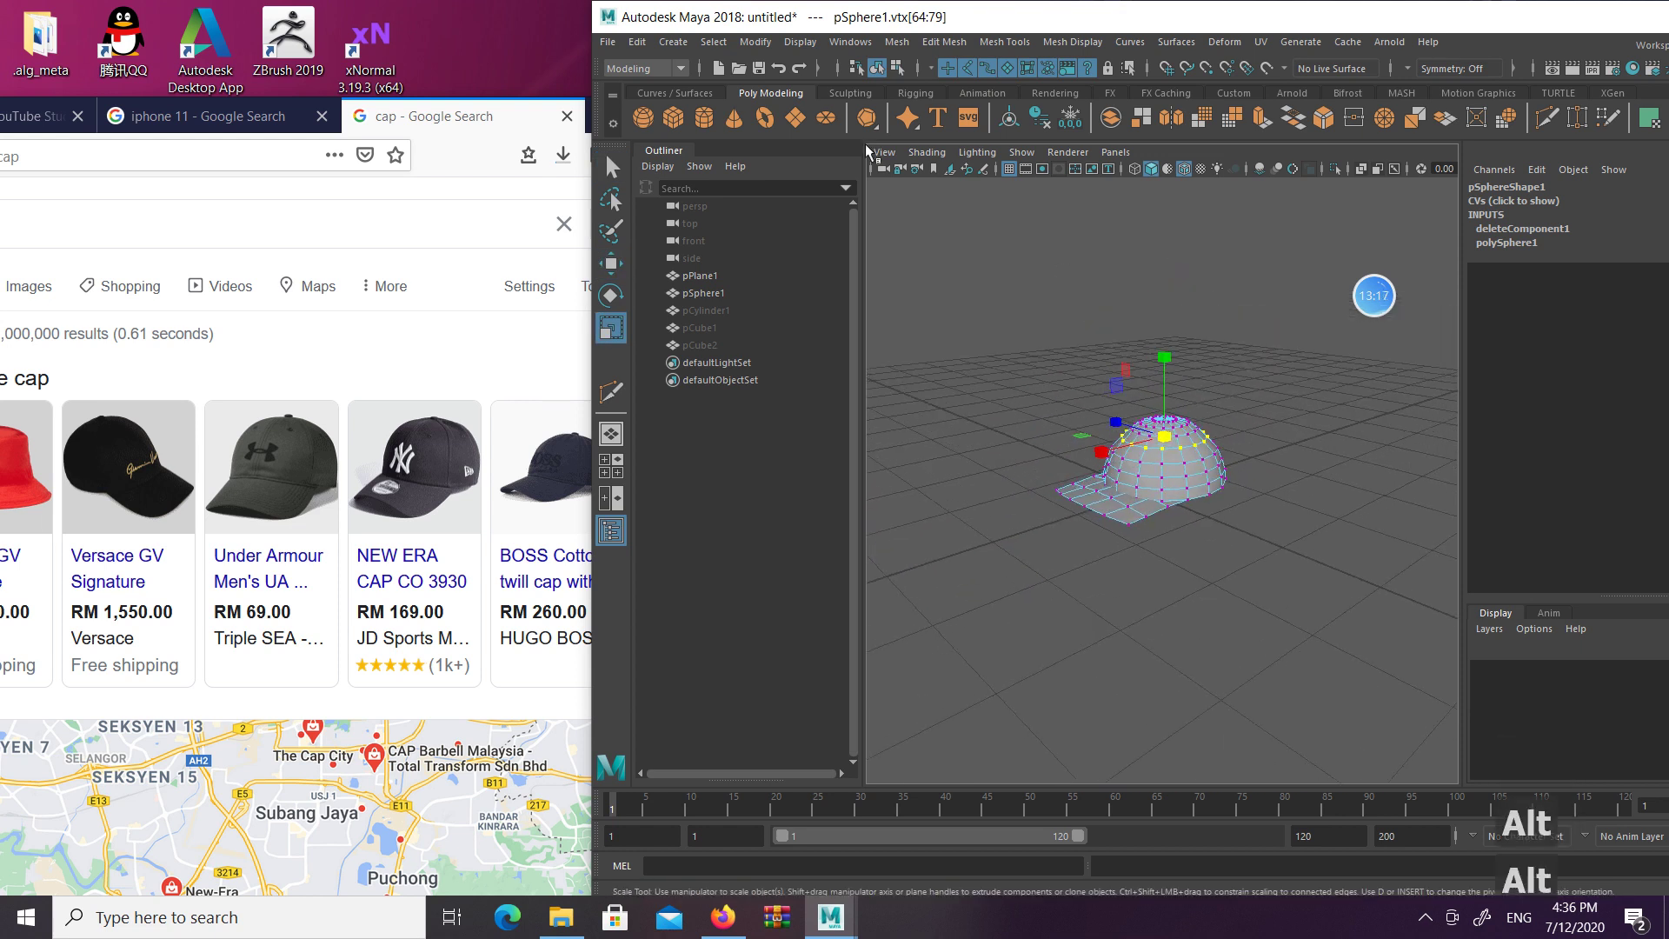
{"action": "key", "text": "q"}
{"action": "left_click", "coordinate": [897, 68]}
{"action": "left_click", "coordinate": [877, 68]}
{"action": "left_click", "coordinate": [977, 261]}
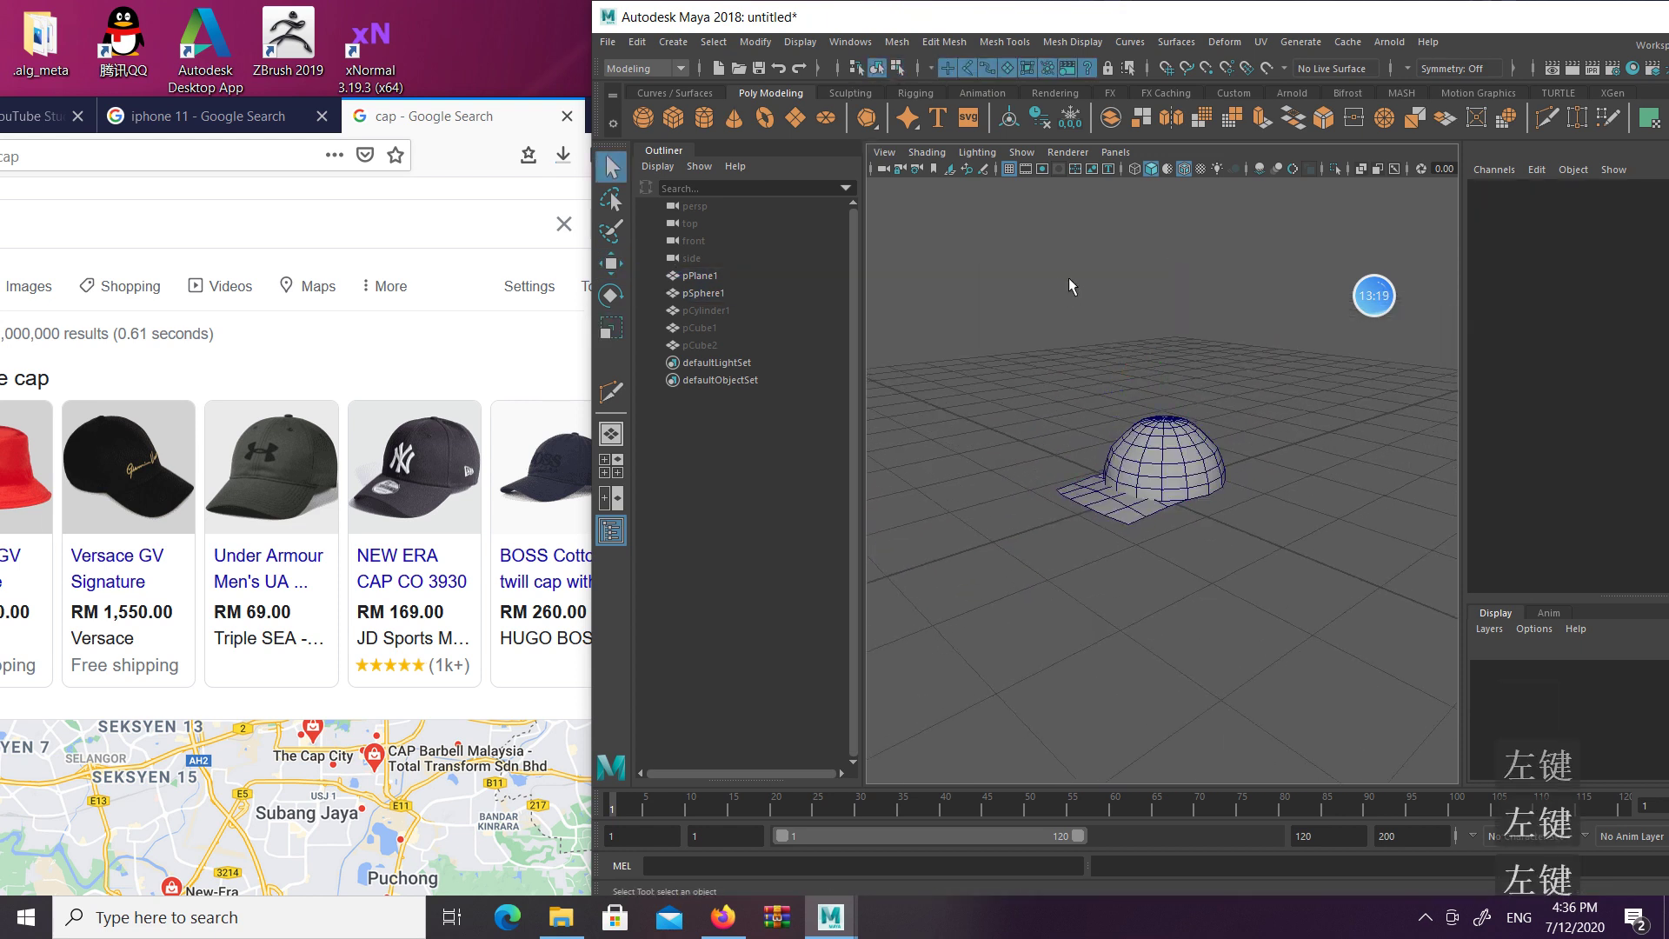
Select the half-sphere and add a Lattice deformer around it
{"action": "left_click_drag", "start_coordinate": [1068, 280], "coordinate": [1127, 289], "text": "alt"}
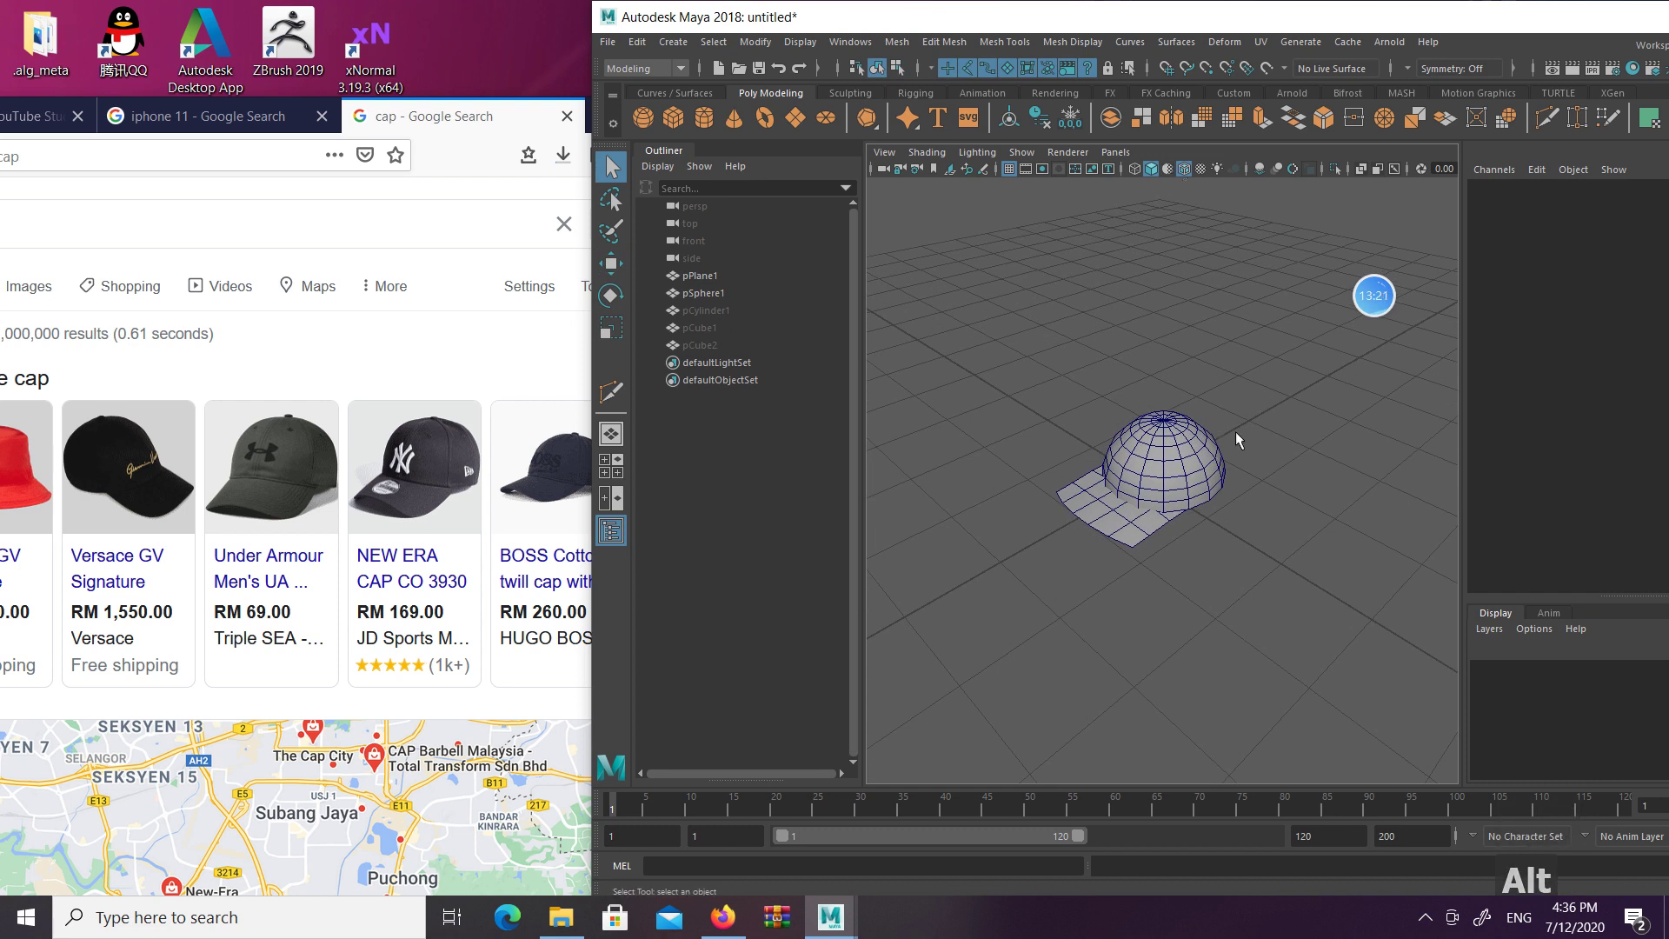
{"action": "left_click_drag", "start_coordinate": [1237, 432], "coordinate": [1140, 336], "text": "alt"}
{"action": "scroll", "coordinate": [1197, 419], "scroll_direction": "up", "scroll_amount": 6}
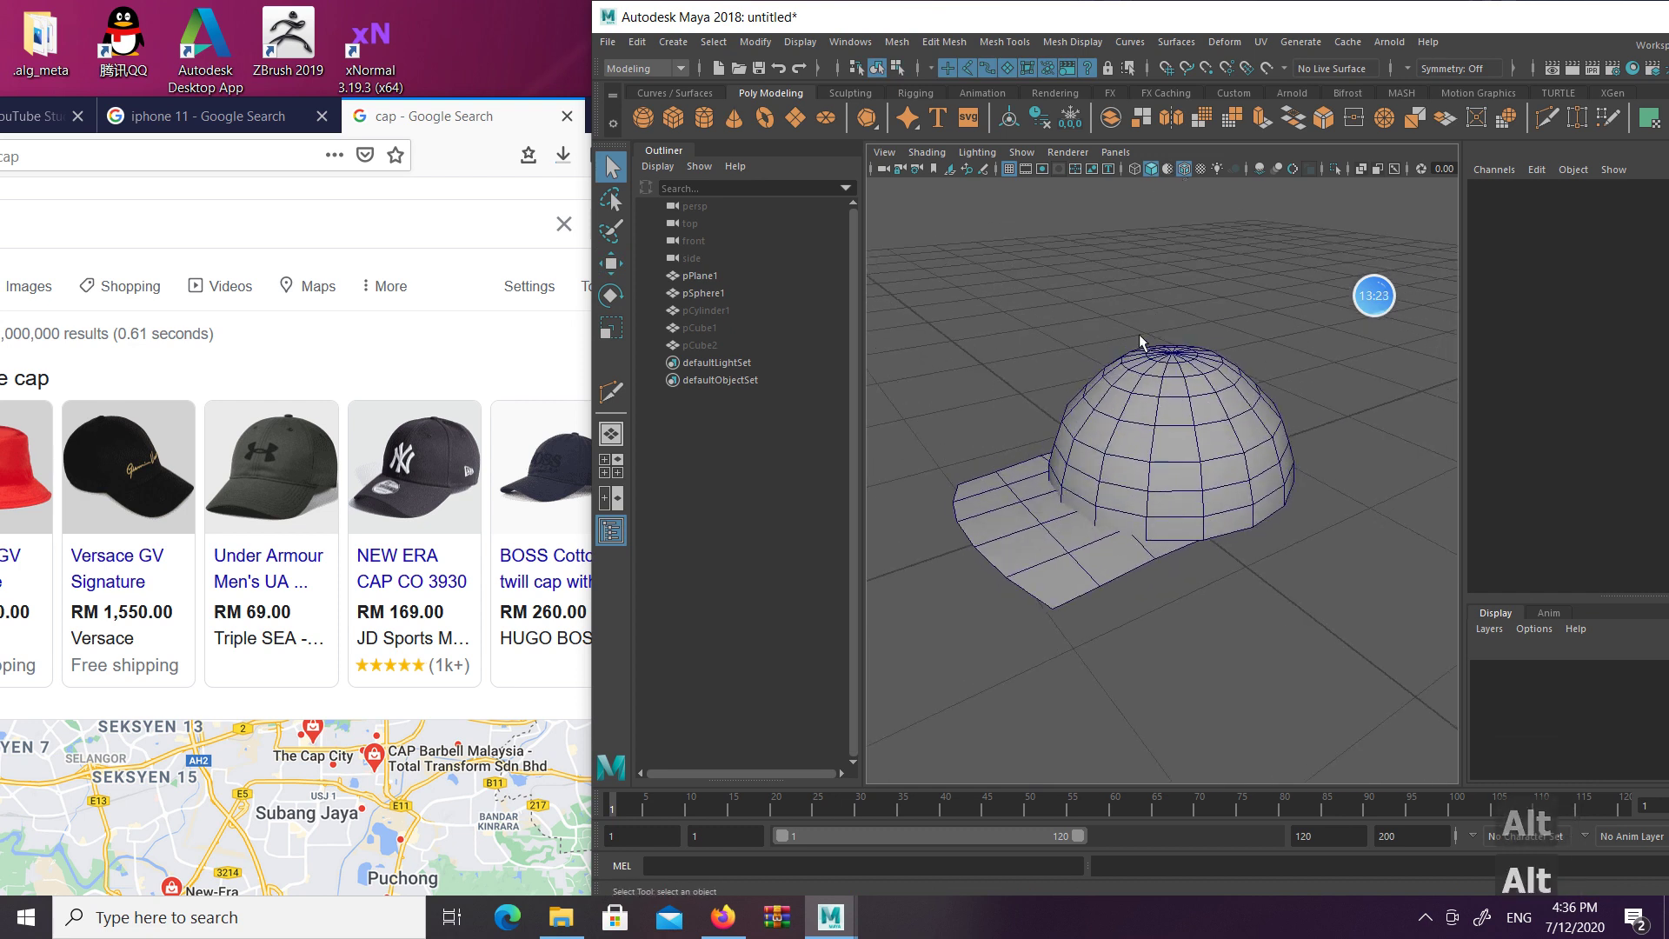
{"action": "left_click", "coordinate": [1174, 366]}
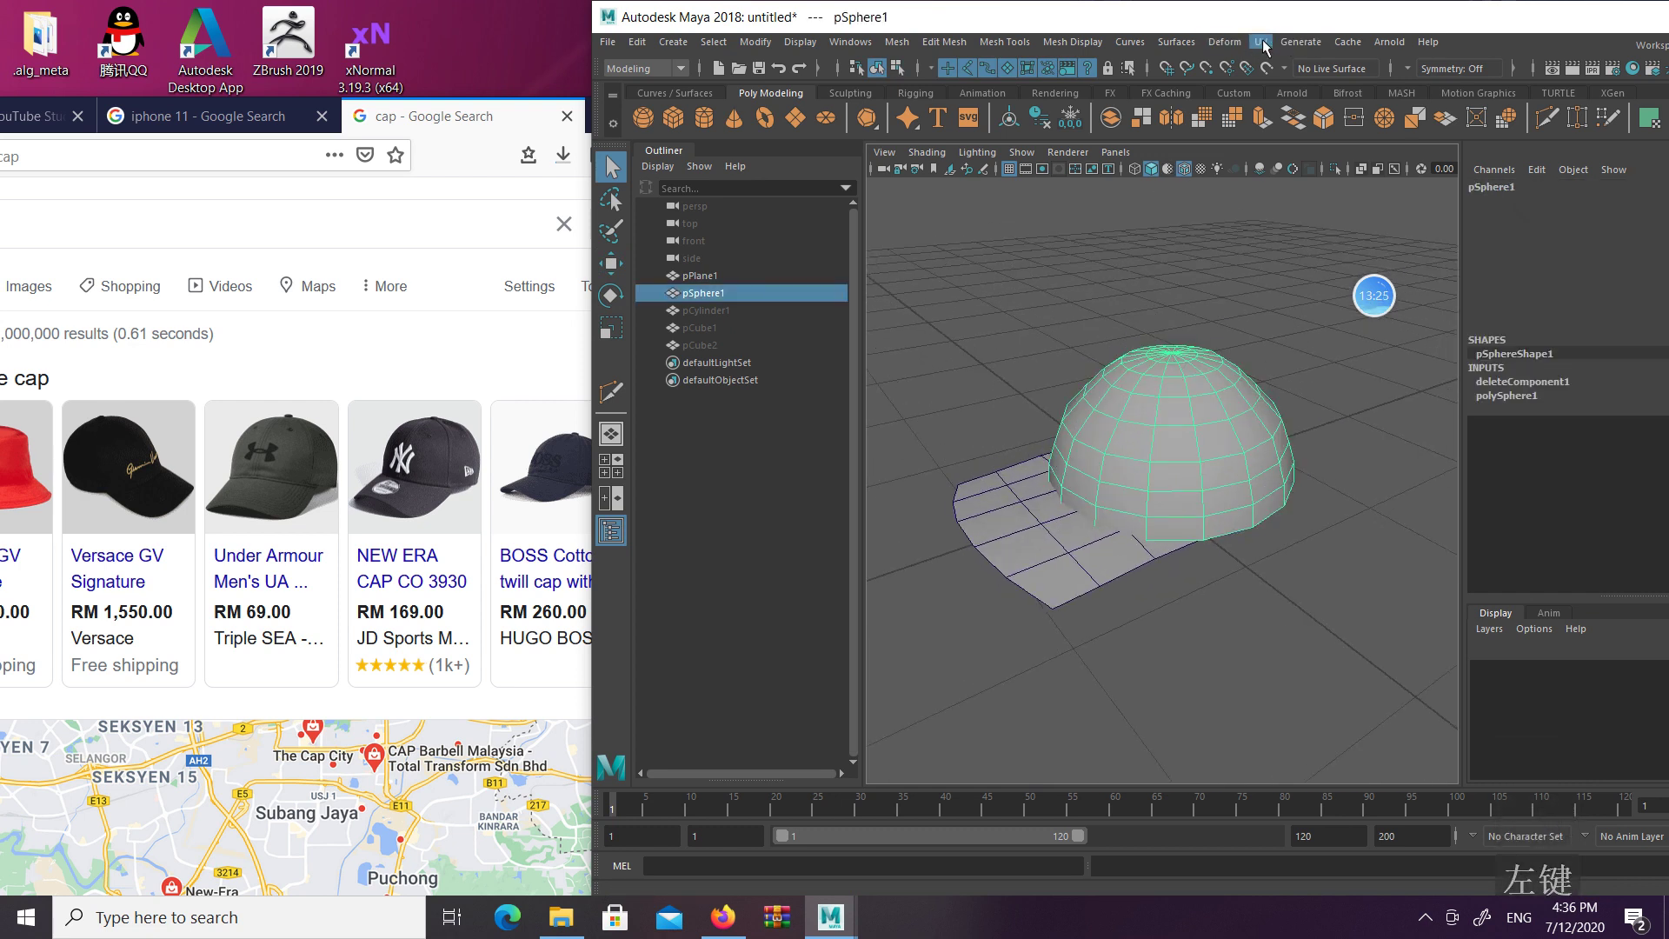
{"action": "left_click", "coordinate": [1222, 44]}
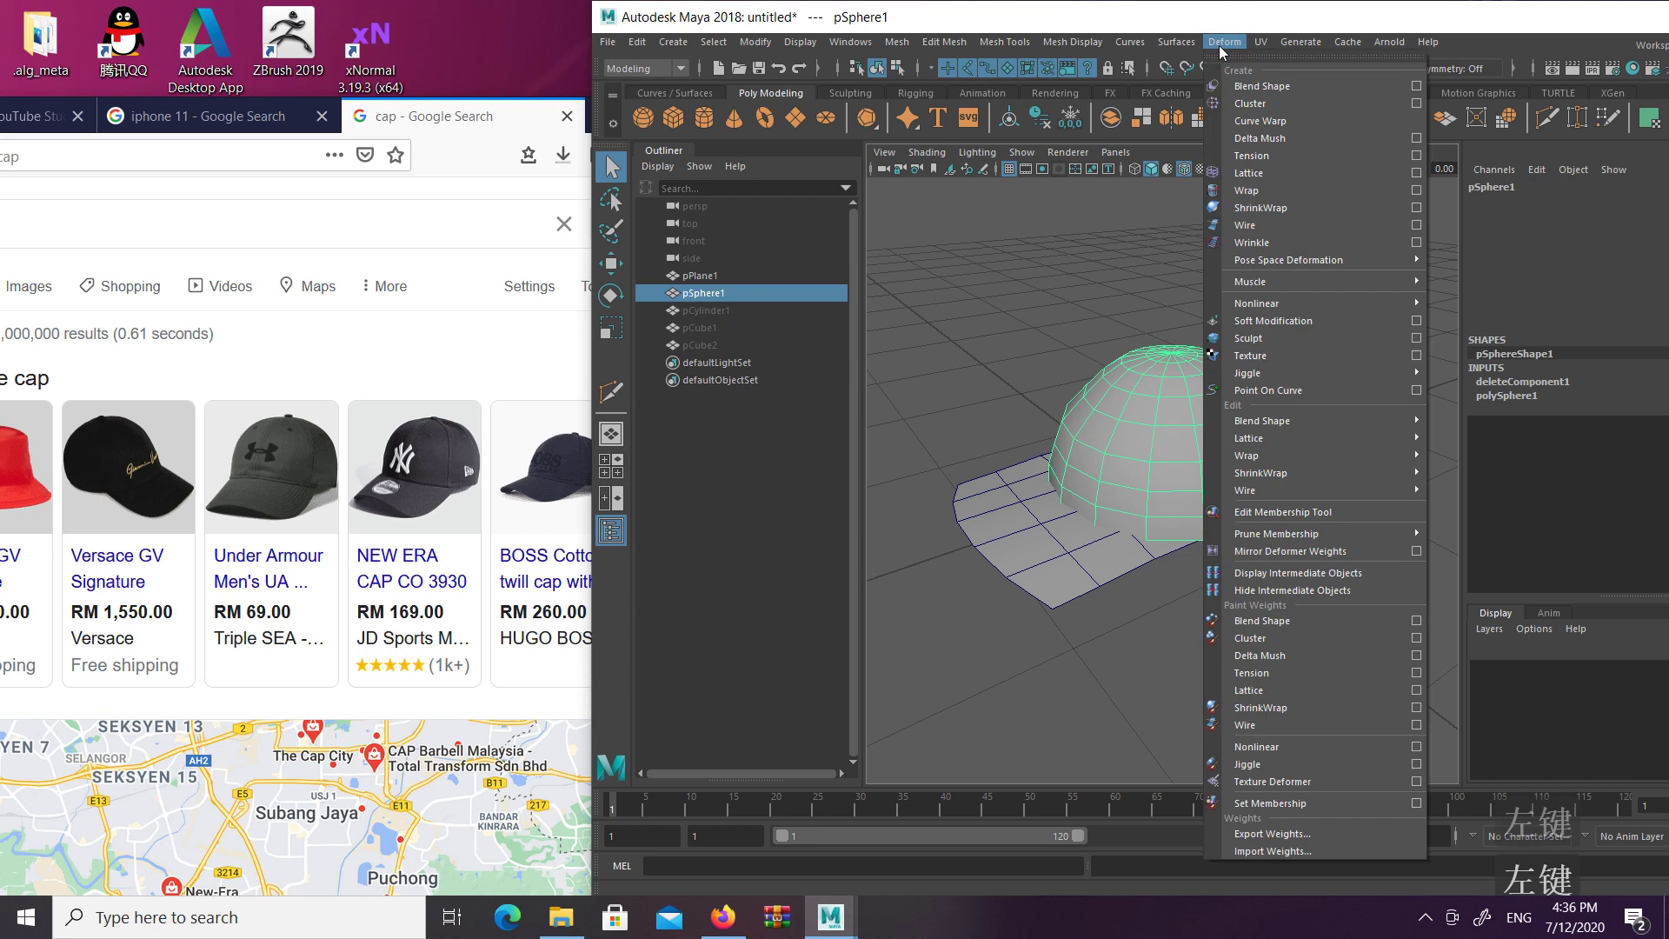
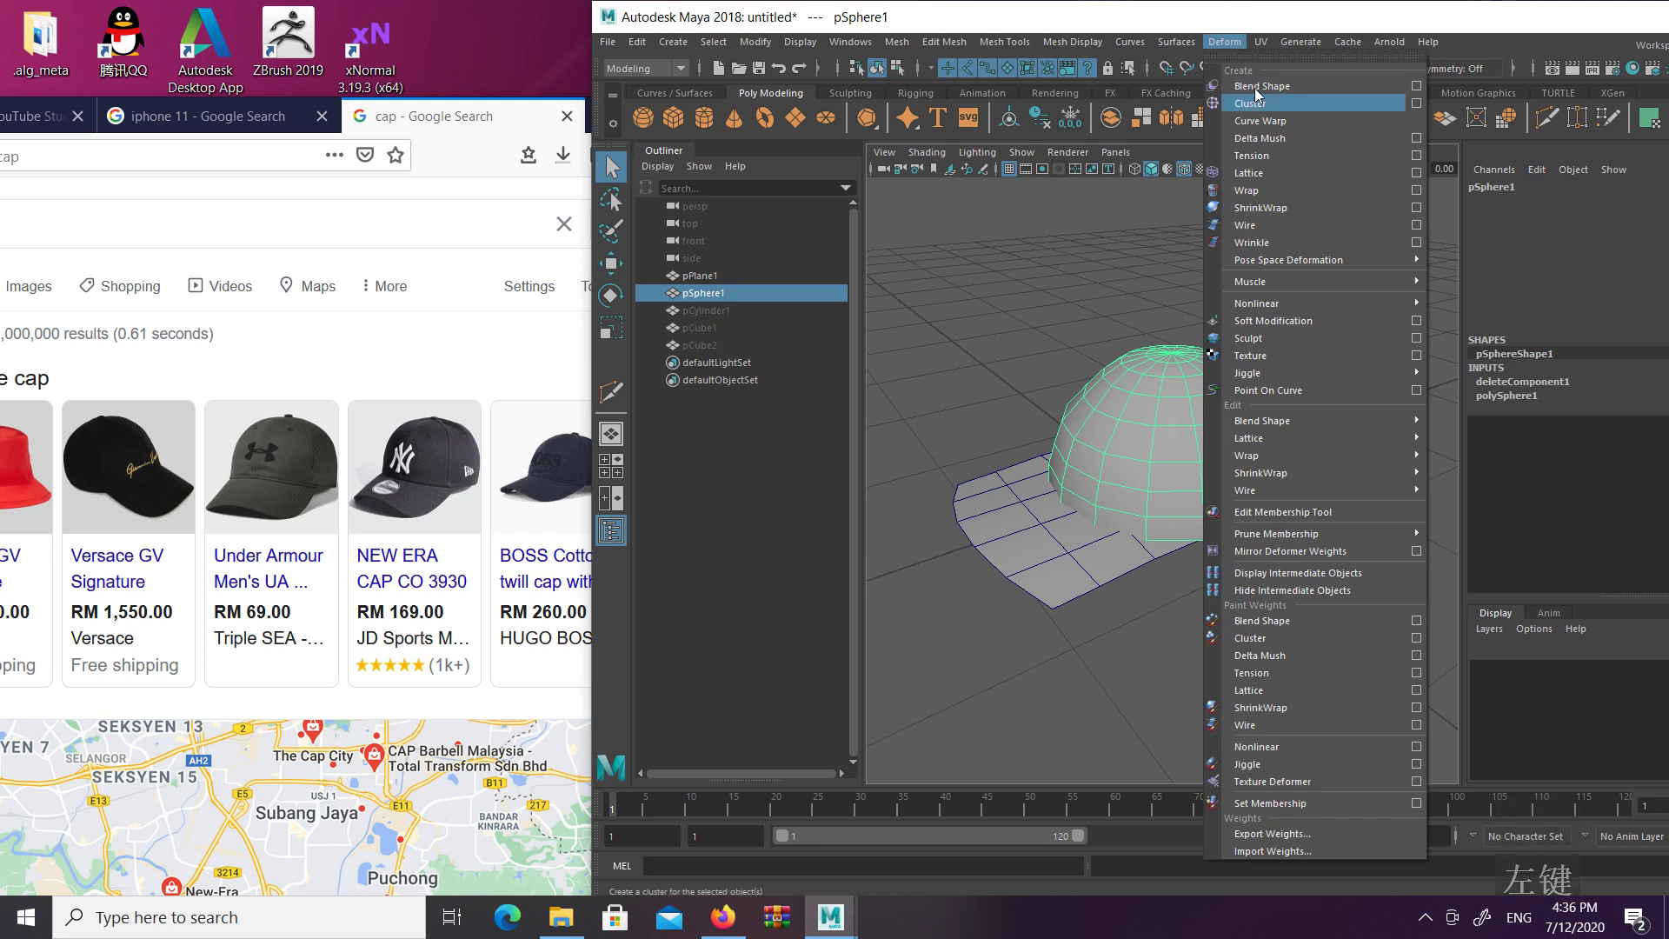
{"action": "left_click", "coordinate": [1254, 100]}
{"action": "left_click", "coordinate": [1225, 43]}
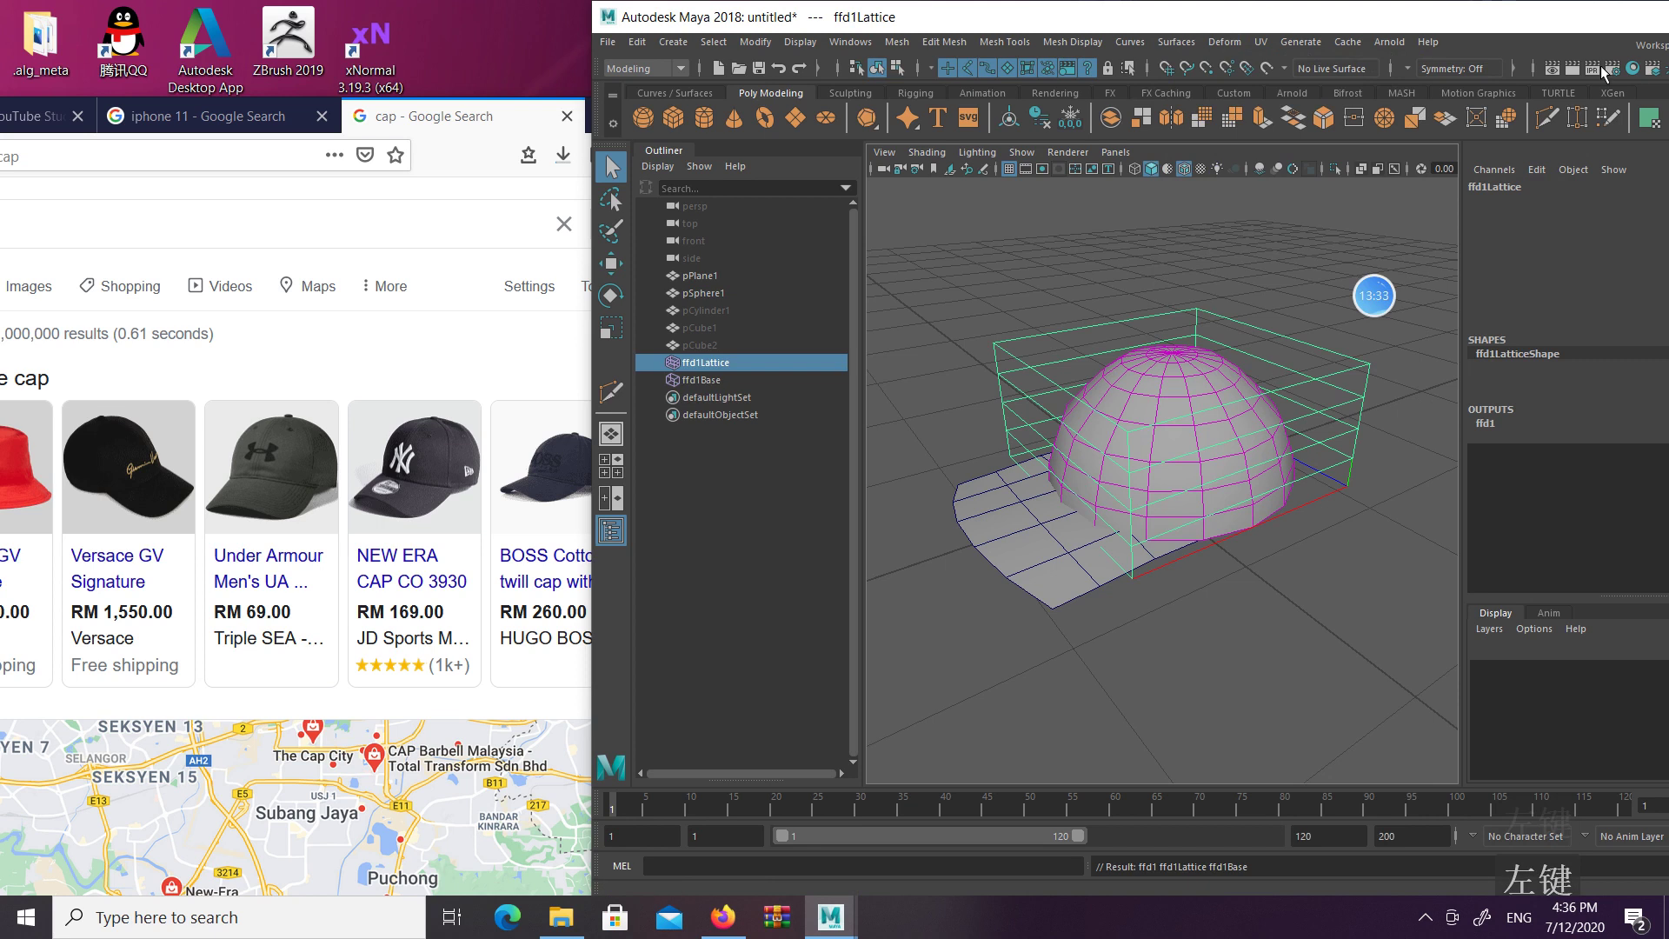
Set the lattice's divisions to S 4, T 3 and U 3
{"action": "left_click_drag", "start_coordinate": [1519, 22], "coordinate": [1321, 41]}
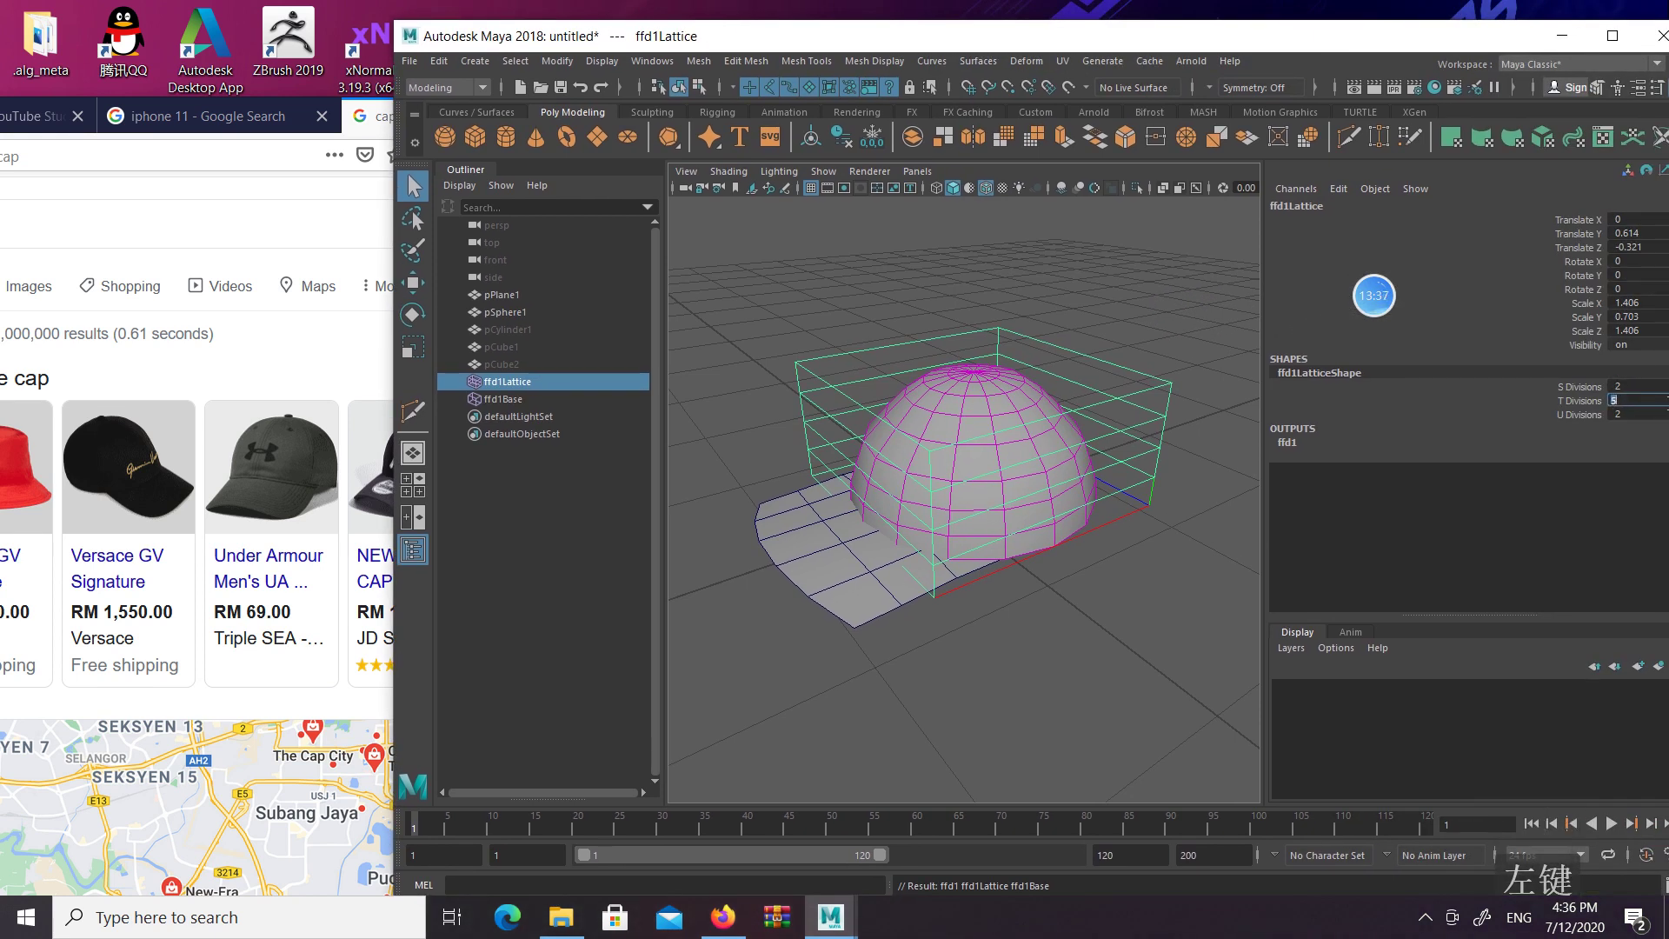
{"action": "type", "text": "3"}
{"action": "key", "text": "Return"}
{"action": "left_click", "coordinate": [1571, 400]}
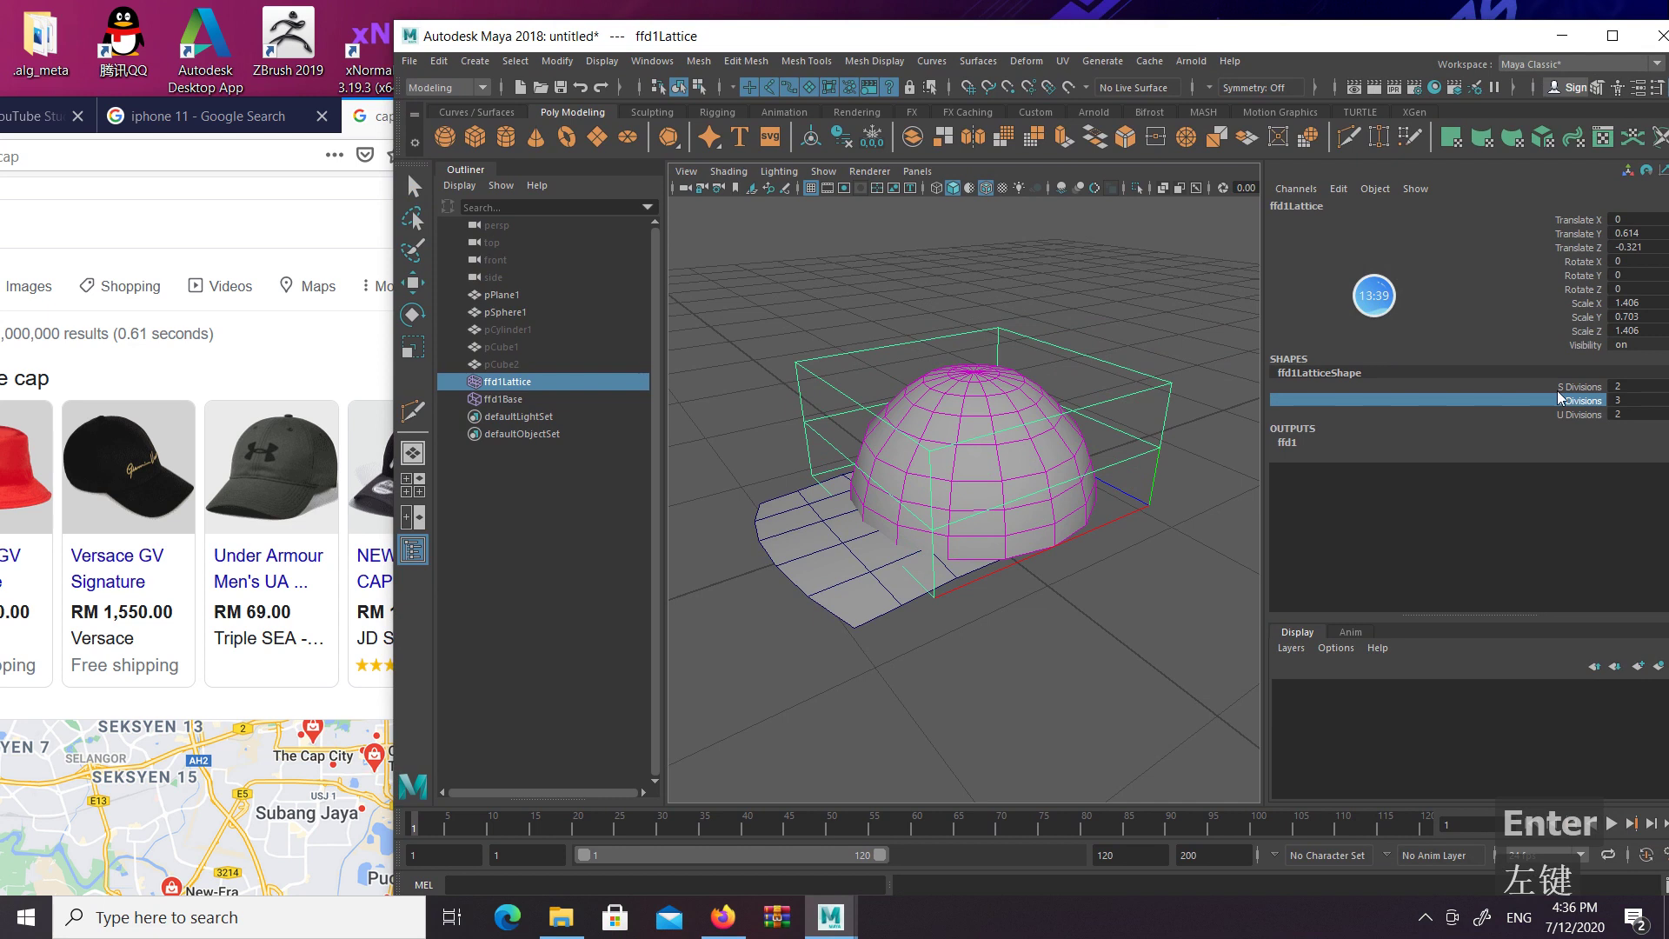
{"action": "left_click", "coordinate": [1557, 387]}
{"action": "middle_click_drag", "start_coordinate": [1008, 479], "coordinate": [1044, 479]}
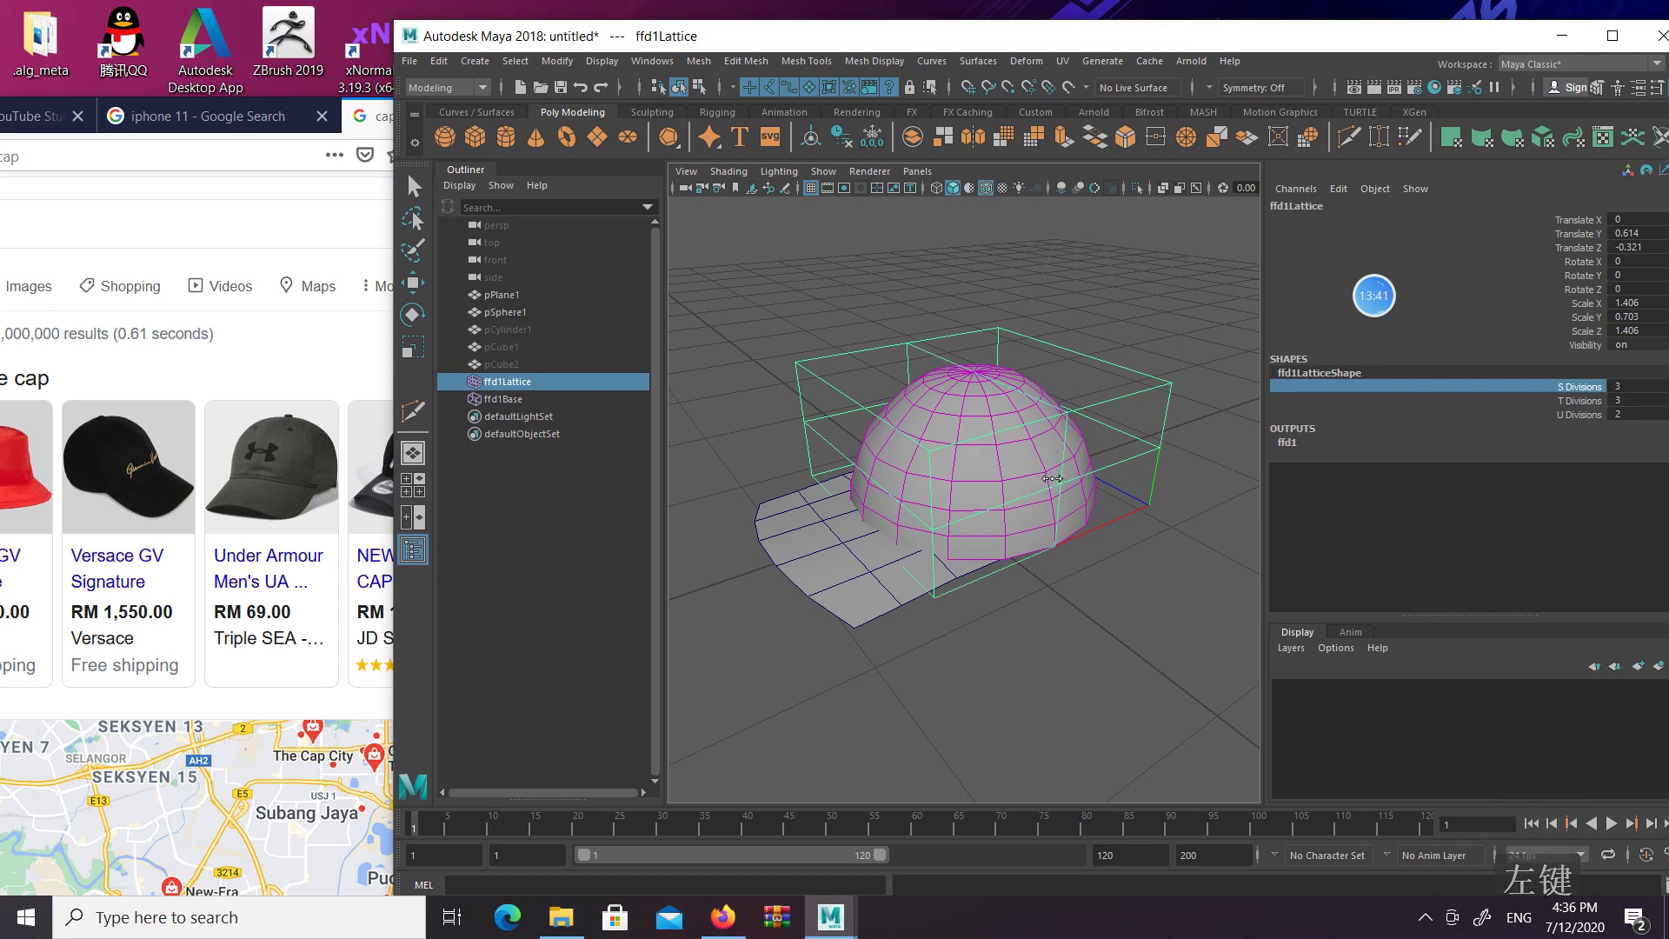
{"action": "left_click_drag", "start_coordinate": [1053, 481], "coordinate": [1625, 415], "text": "alt"}
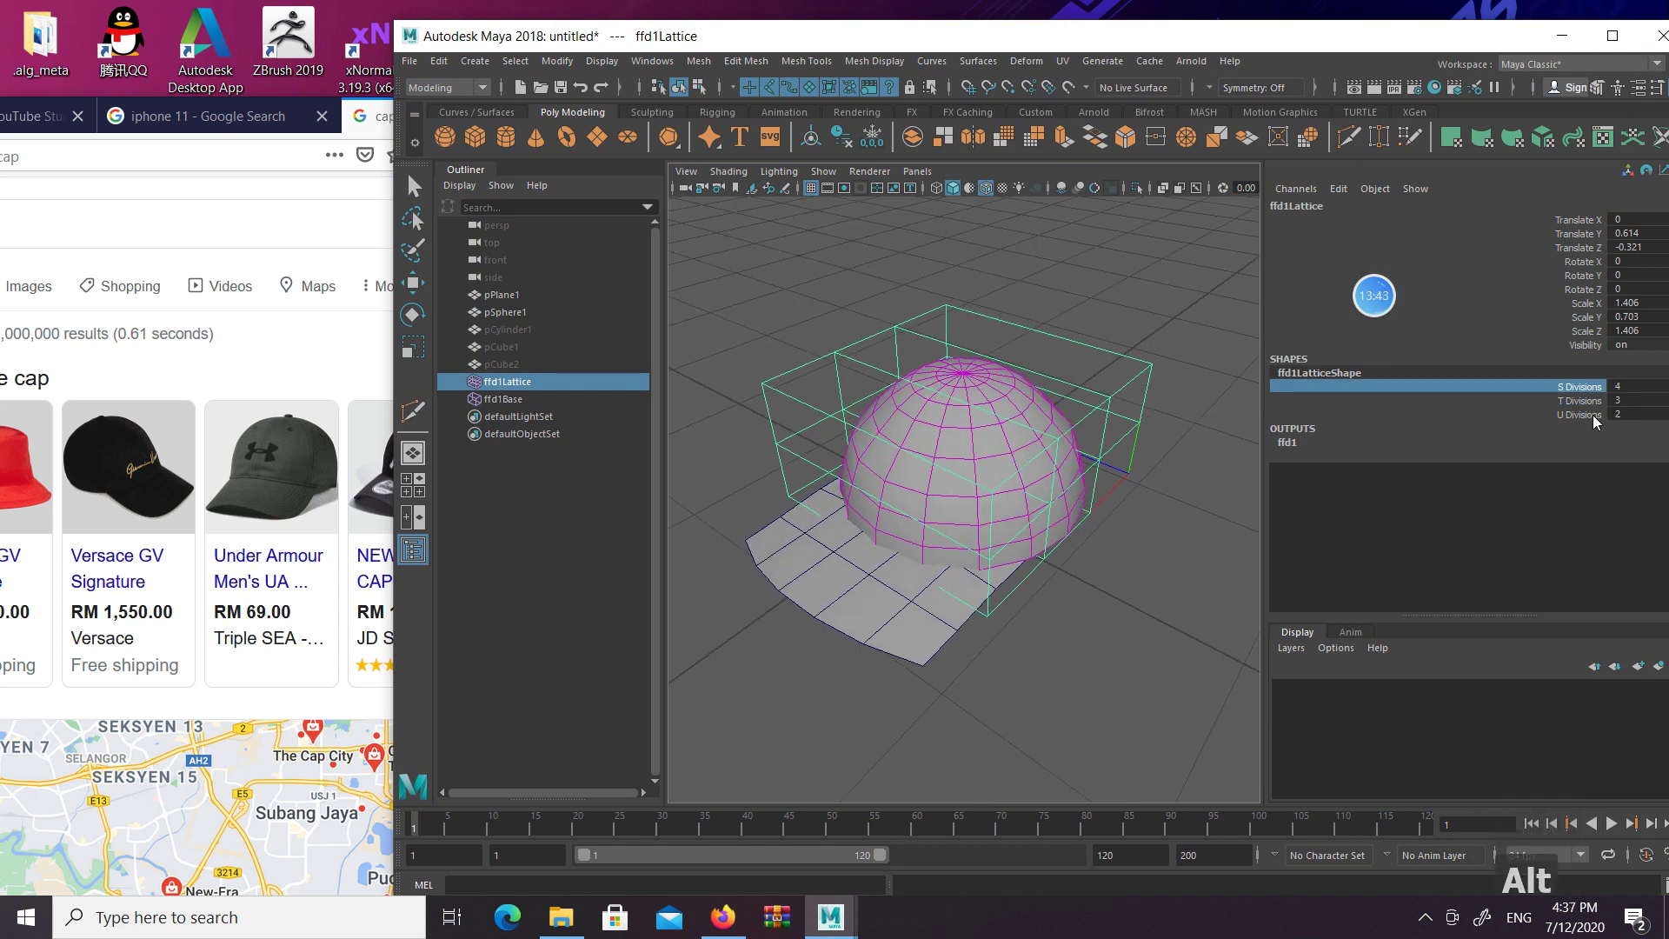
{"action": "left_click", "coordinate": [1594, 415]}
Switch to lattice points, select the points along the lattice's four vertical corners and scale them slightly outward
{"action": "left_click_drag", "start_coordinate": [1137, 514], "coordinate": [1115, 318], "text": "alt"}
{"action": "right_click_drag", "start_coordinate": [1115, 318], "coordinate": [1108, 252]}
{"action": "left_click_drag", "start_coordinate": [980, 395], "coordinate": [1039, 513], "text": "alt"}
{"action": "left_click_drag", "start_coordinate": [711, 285], "coordinate": [840, 383]}
{"action": "left_click_drag", "start_coordinate": [991, 236], "coordinate": [1181, 357], "text": "shift"}
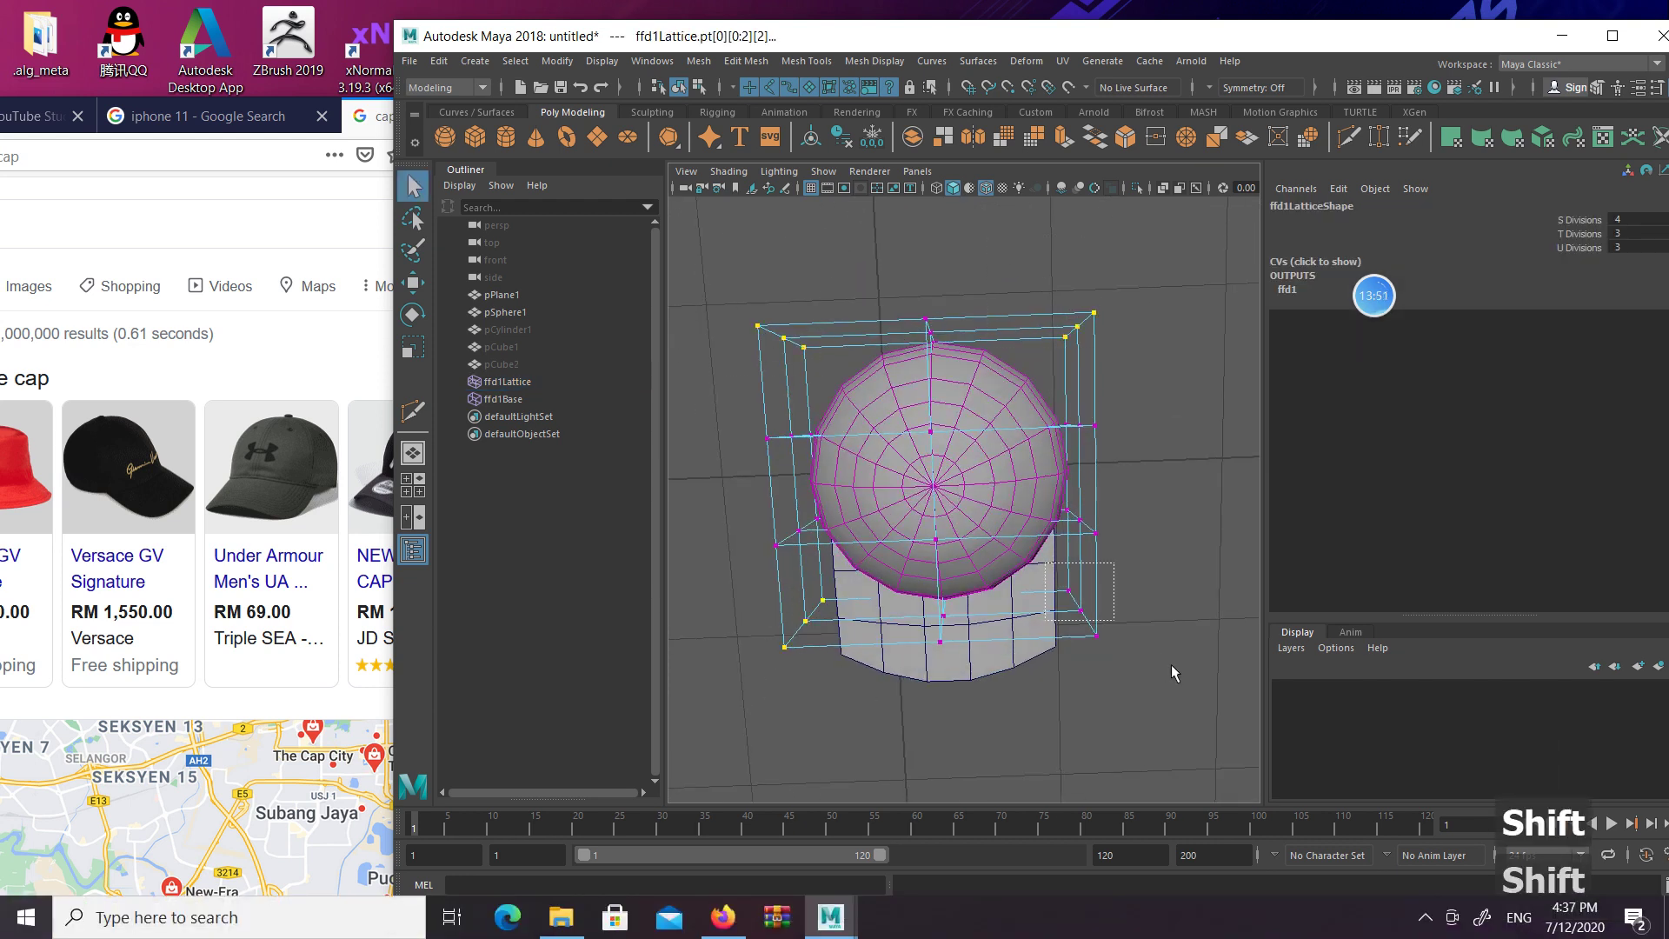
{"action": "key", "text": "w"}
{"action": "key", "text": "e"}
{"action": "key", "text": "r"}
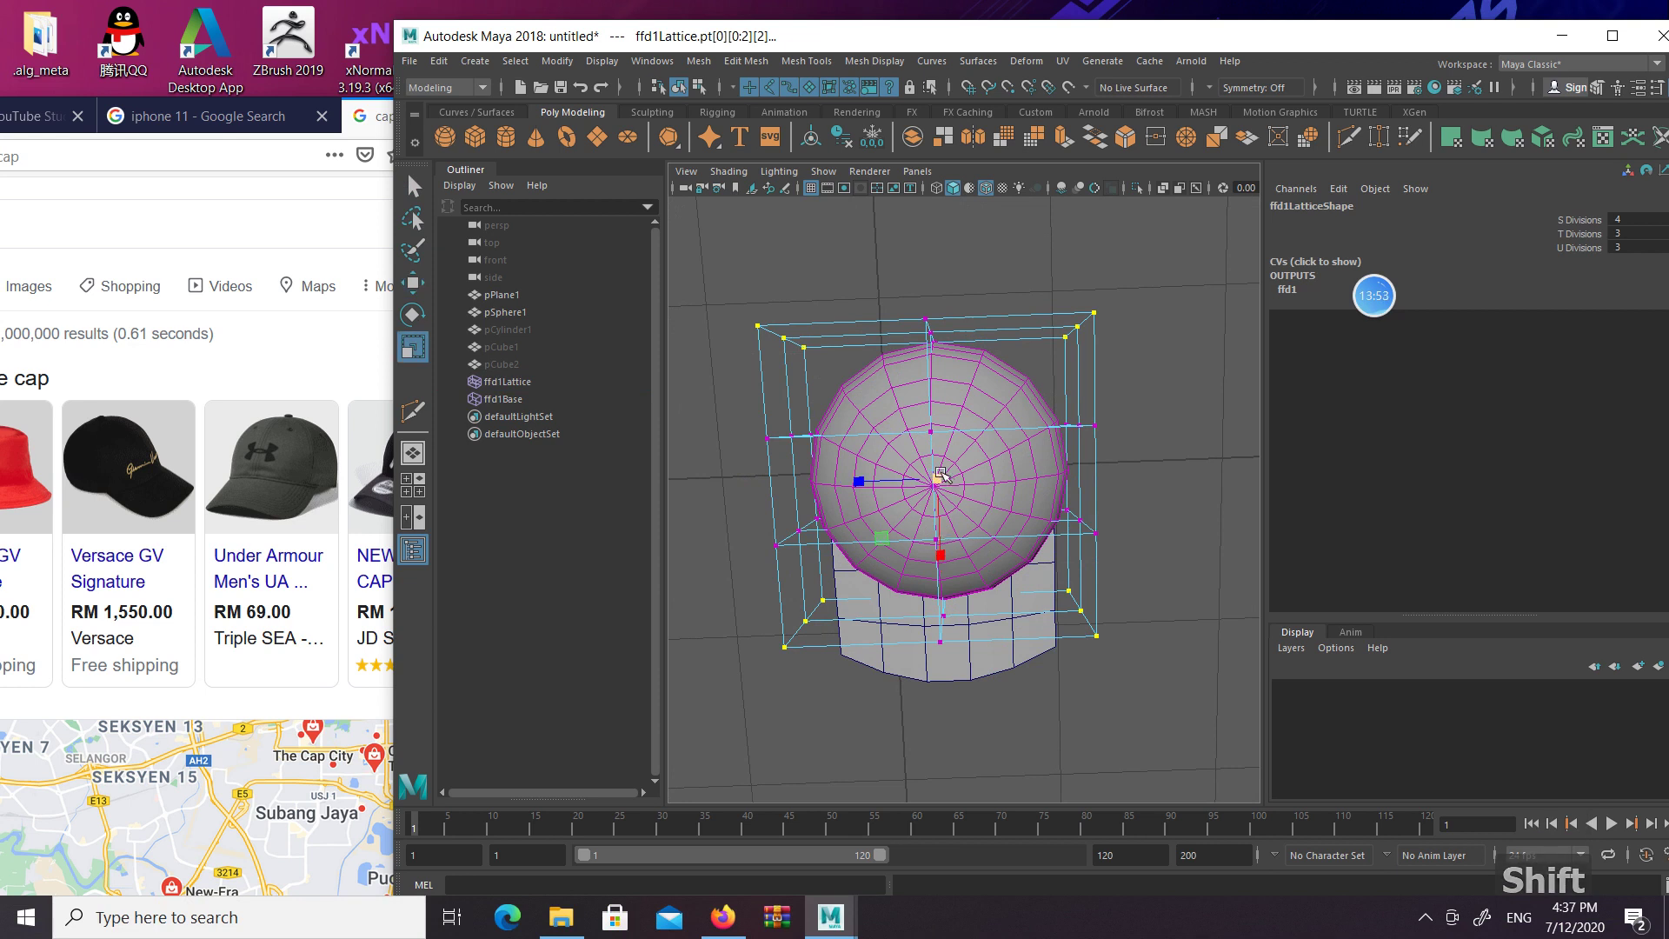
{"action": "left_click_drag", "start_coordinate": [941, 475], "coordinate": [1062, 411], "text": "alt"}
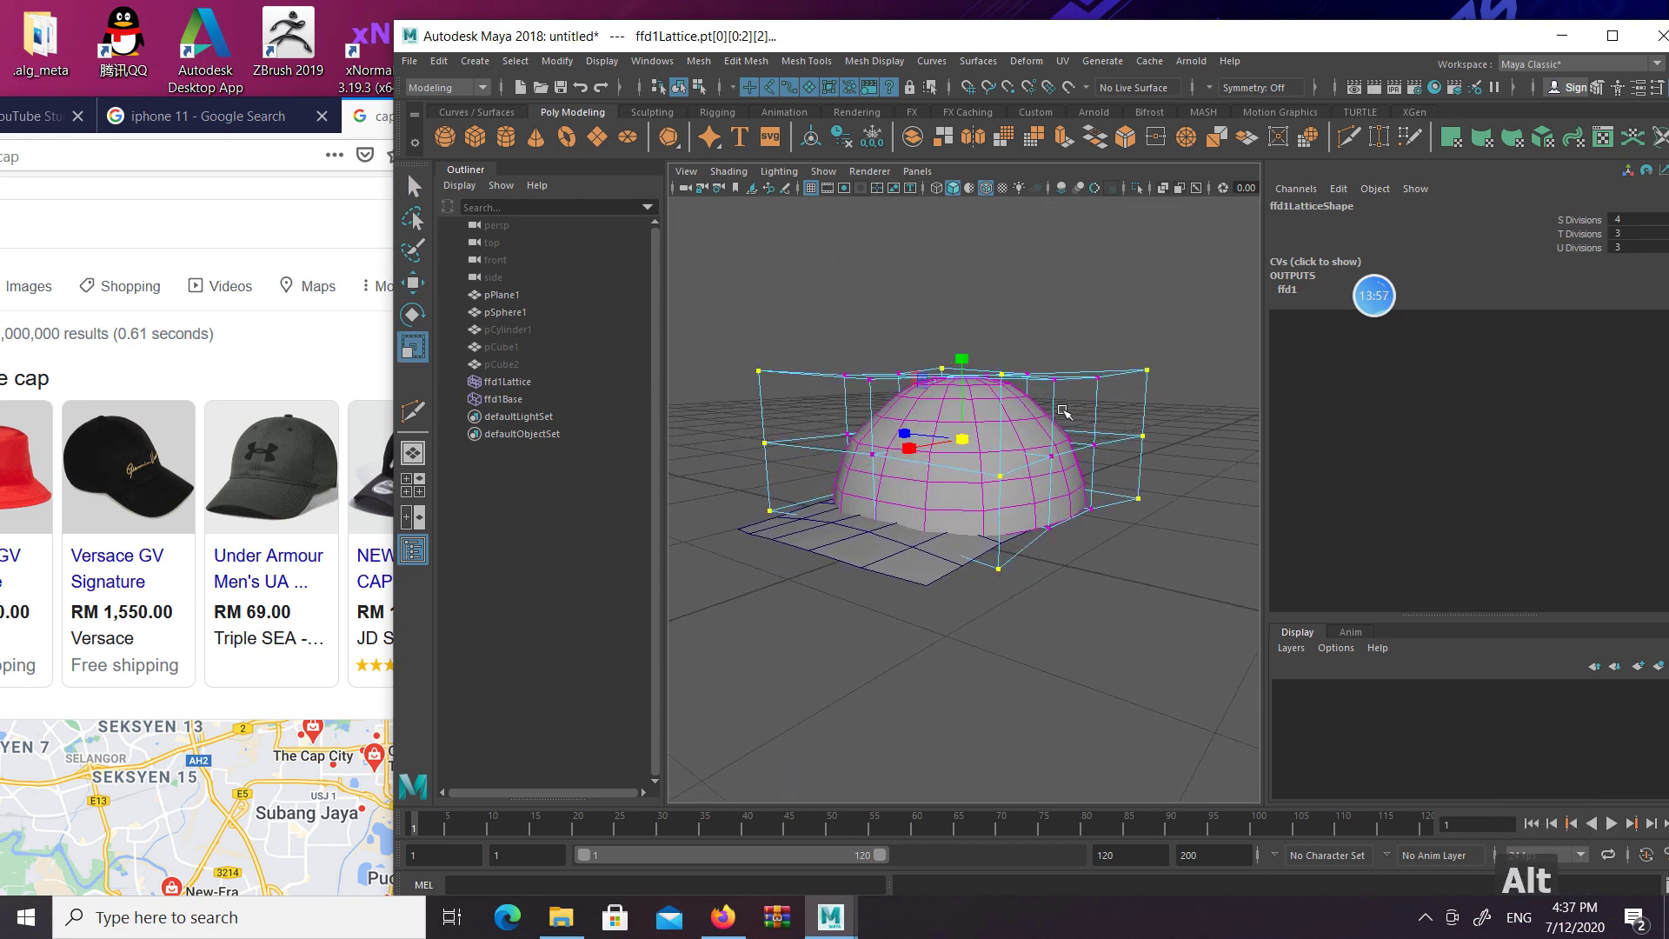
Select the lattice's entire top layer of points and move it along Y to adjust the crown's height
{"action": "key", "text": "q"}
{"action": "left_click_drag", "start_coordinate": [723, 303], "coordinate": [1243, 400]}
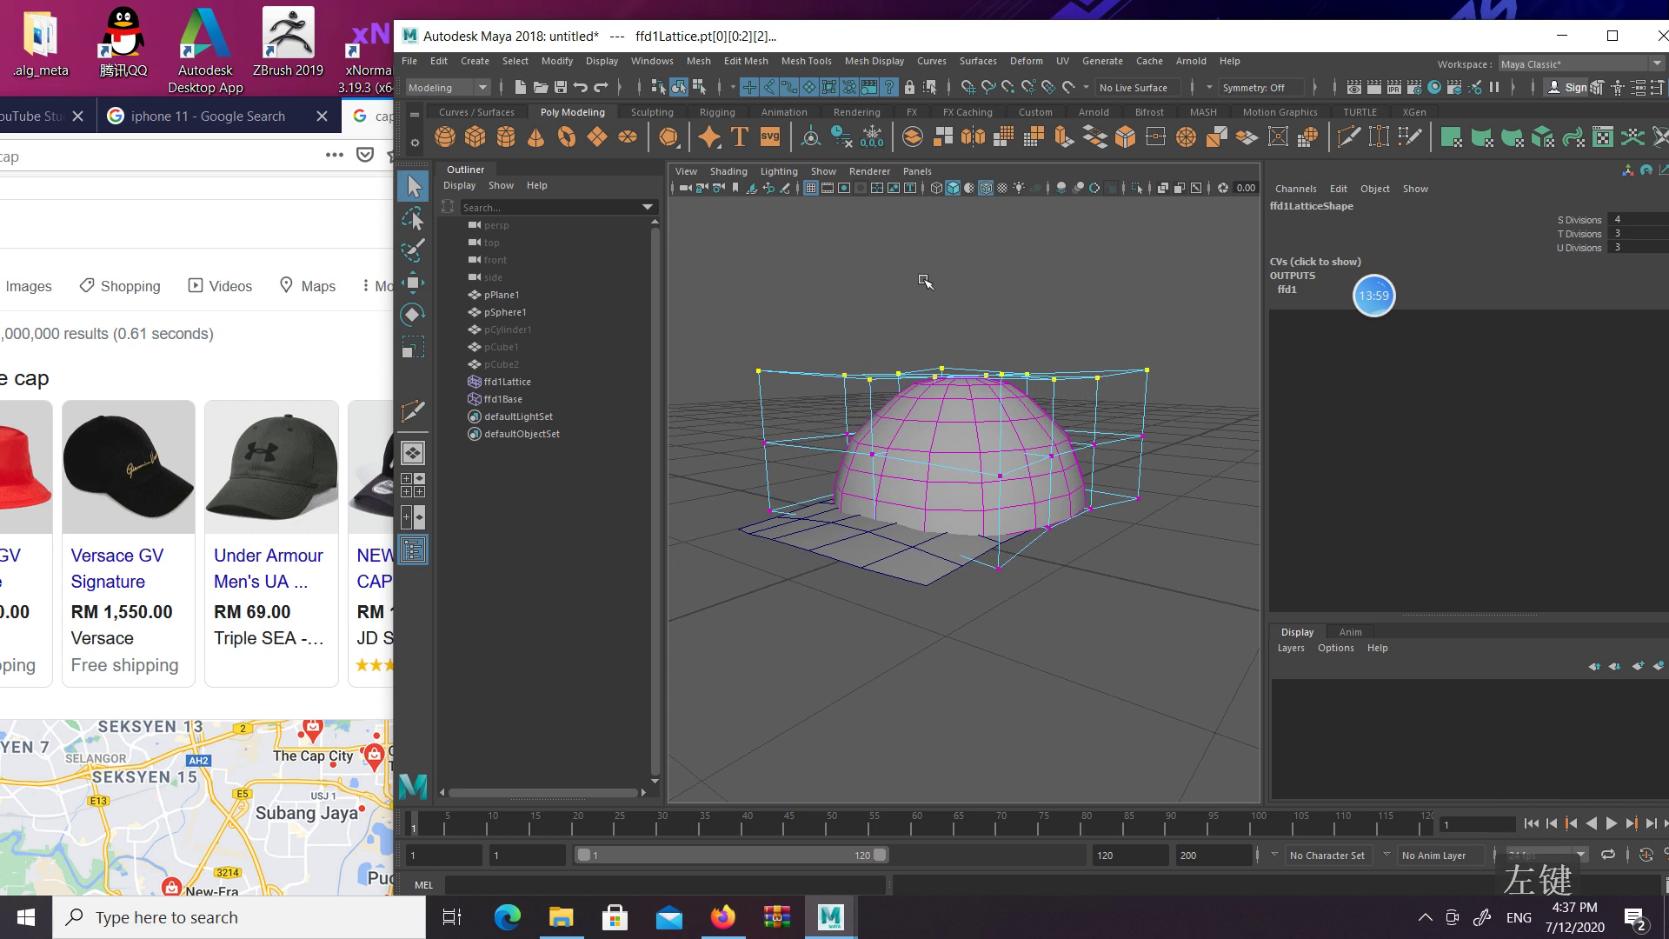
{"action": "key", "text": "w"}
{"action": "key", "text": "r"}
{"action": "left_click", "coordinate": [962, 314]}
{"action": "key", "text": "w"}
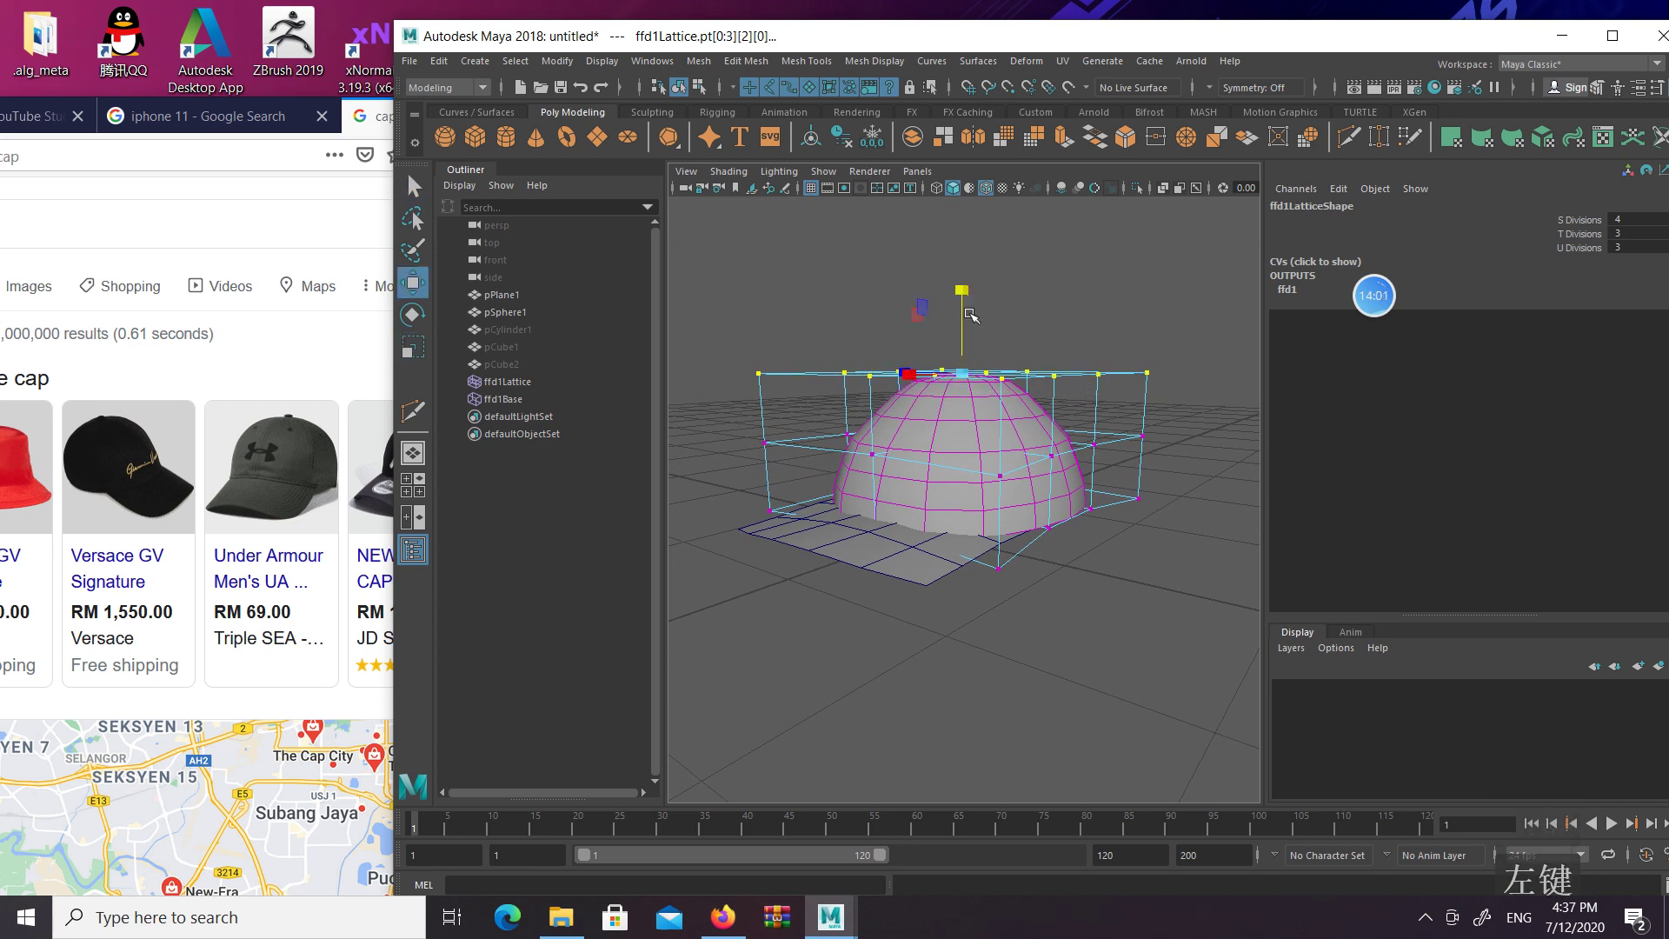
{"action": "left_click_drag", "start_coordinate": [968, 376], "coordinate": [1056, 526]}
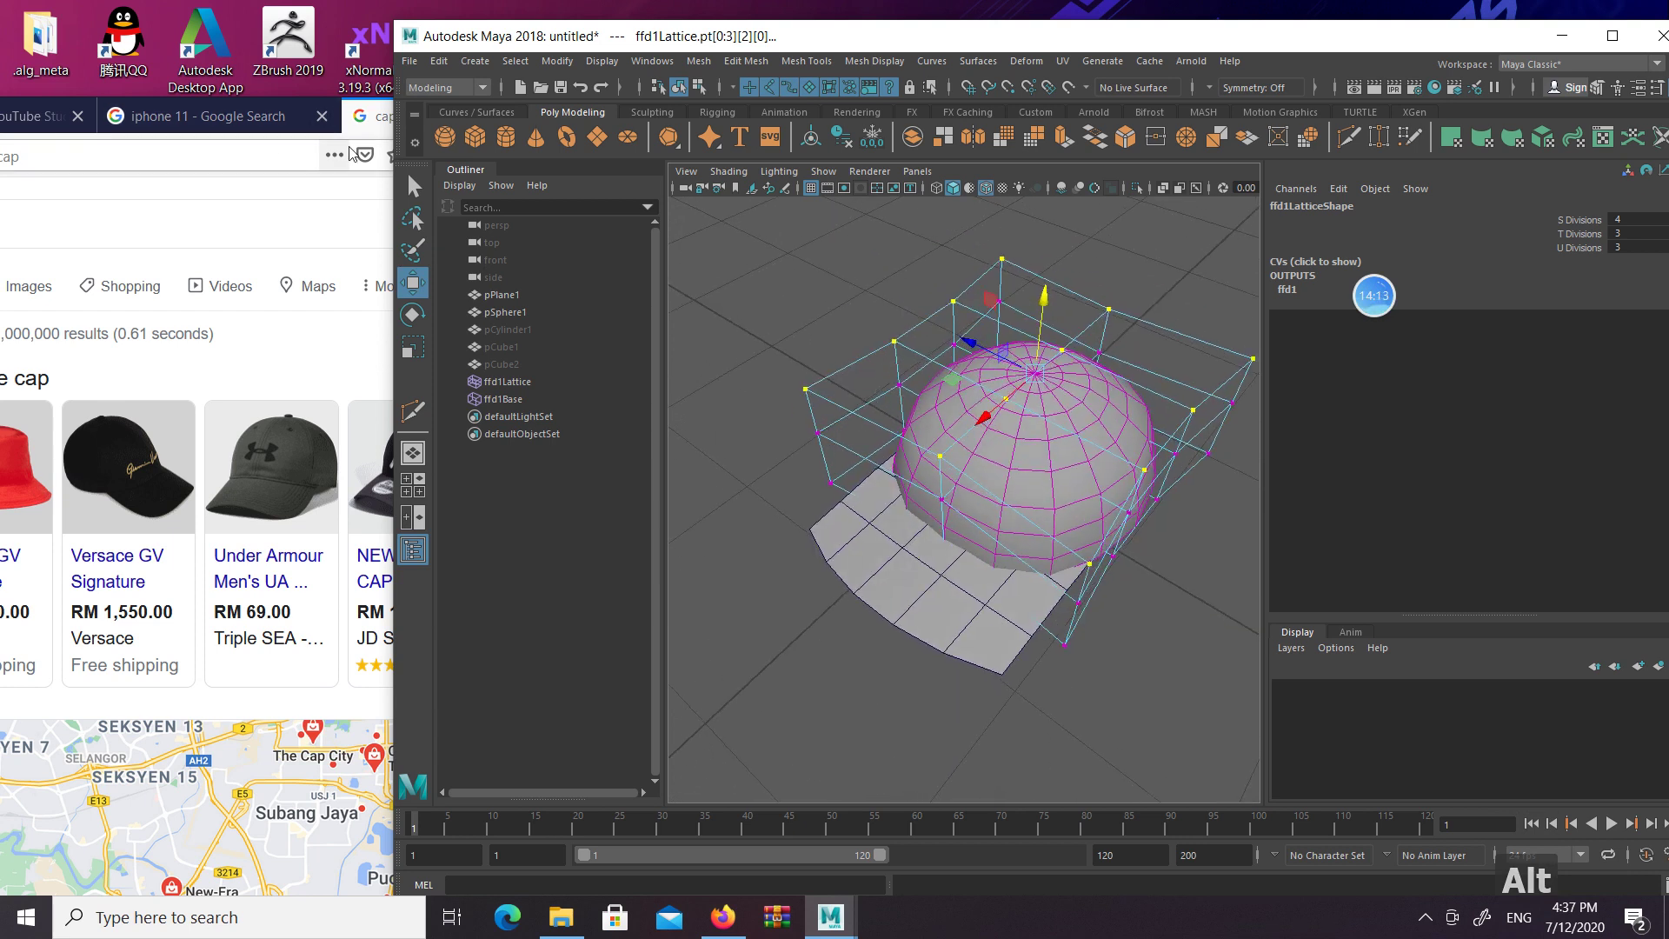
Check the cap reference images in the browser, go back to Maya and set the lattice to lattice-point editing
{"action": "left_click", "coordinate": [369, 124]}
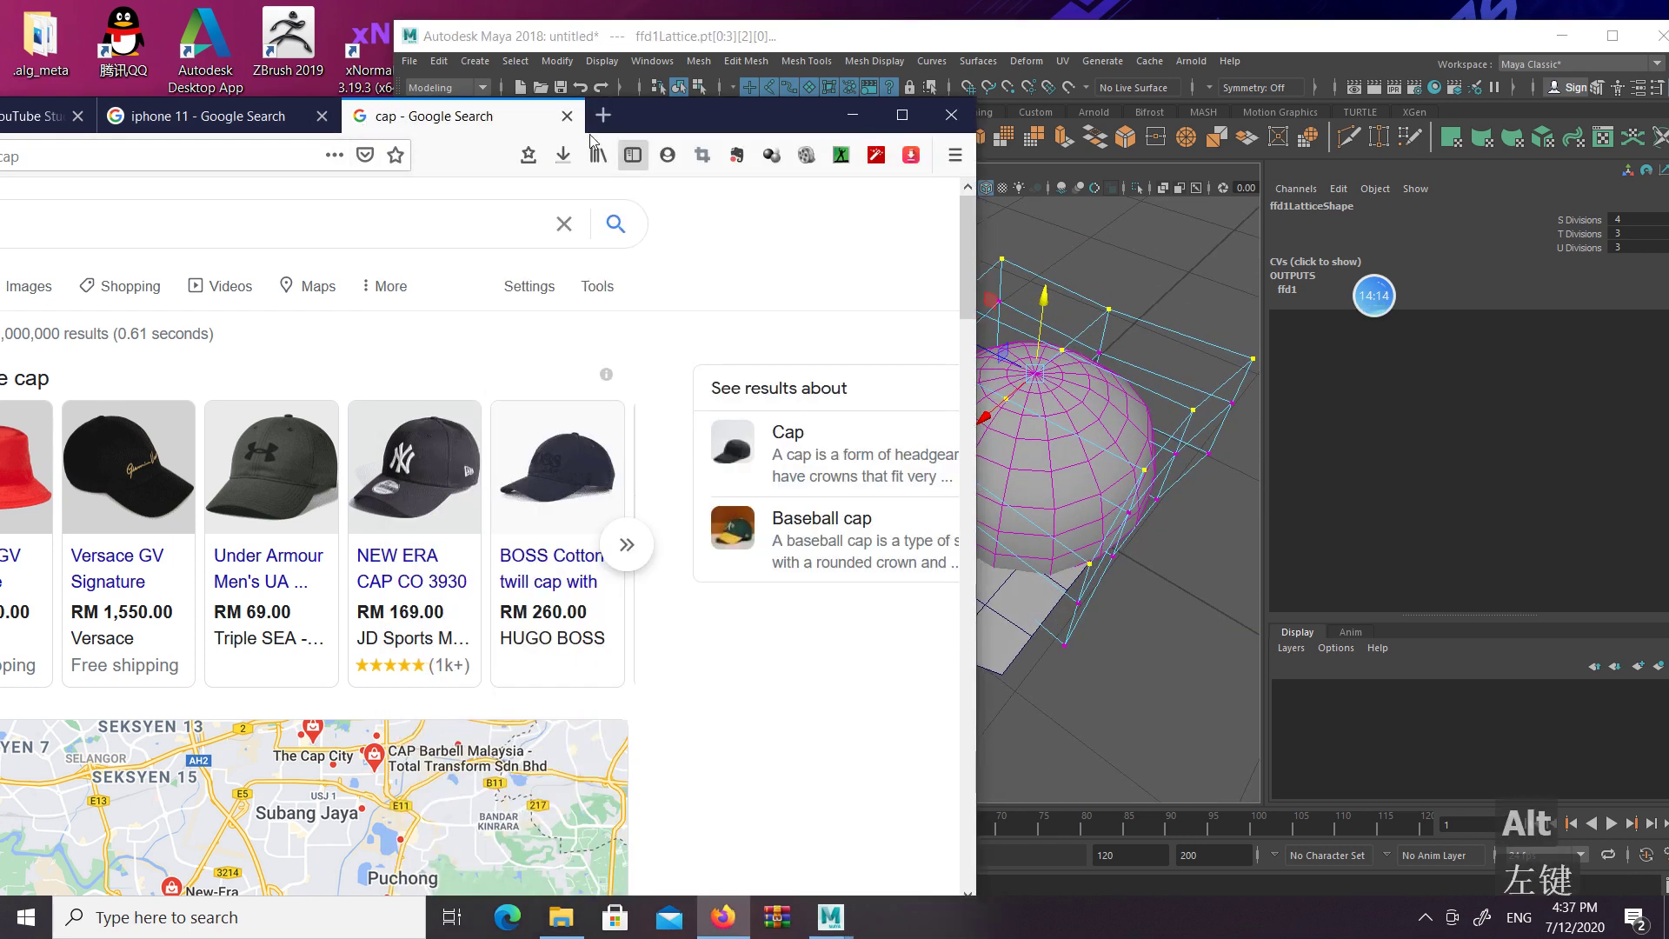
{"action": "left_click", "coordinate": [1266, 498]}
{"action": "left_click_drag", "start_coordinate": [1229, 619], "coordinate": [1175, 374], "text": "alt"}
{"action": "key", "text": "q"}
{"action": "left_click", "coordinate": [1065, 493]}
{"action": "left_click", "coordinate": [1097, 453]}
{"action": "left_click", "coordinate": [1179, 344]}
{"action": "right_click", "coordinate": [1179, 346]}
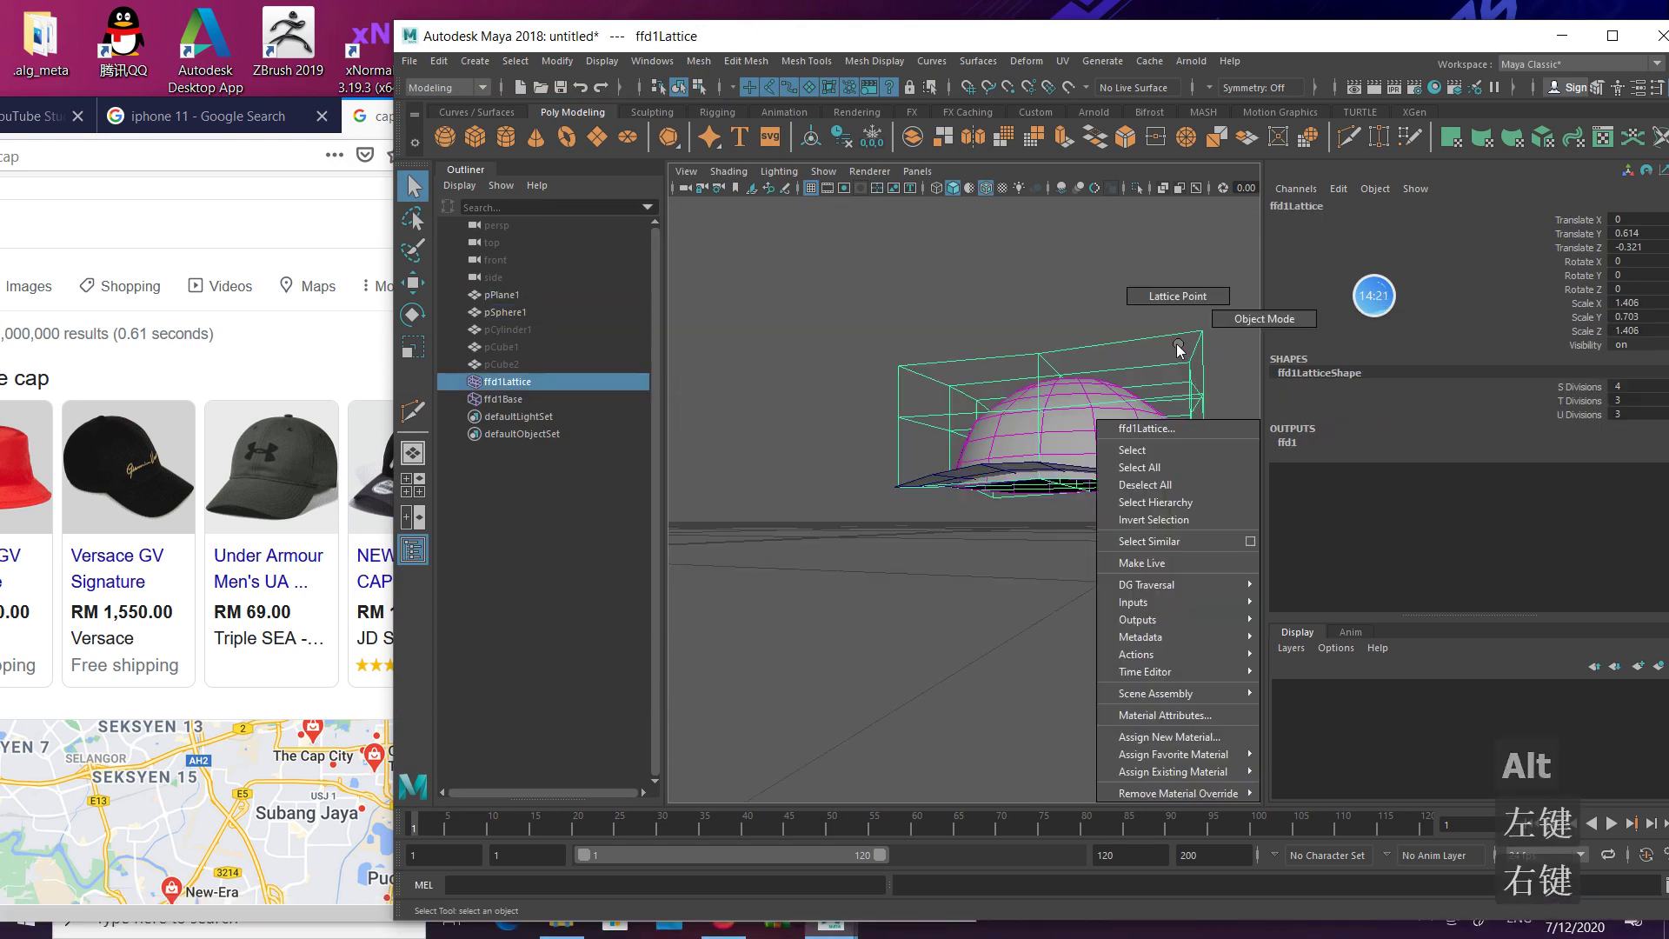
{"action": "right_click_drag", "start_coordinate": [1160, 277], "coordinate": [1159, 278]}
Select the lattice's bottom middle row of points and raise it slightly along Y to arch the crown's front edge
{"action": "left_click_drag", "start_coordinate": [1063, 469], "coordinate": [1078, 505], "text": "alt"}
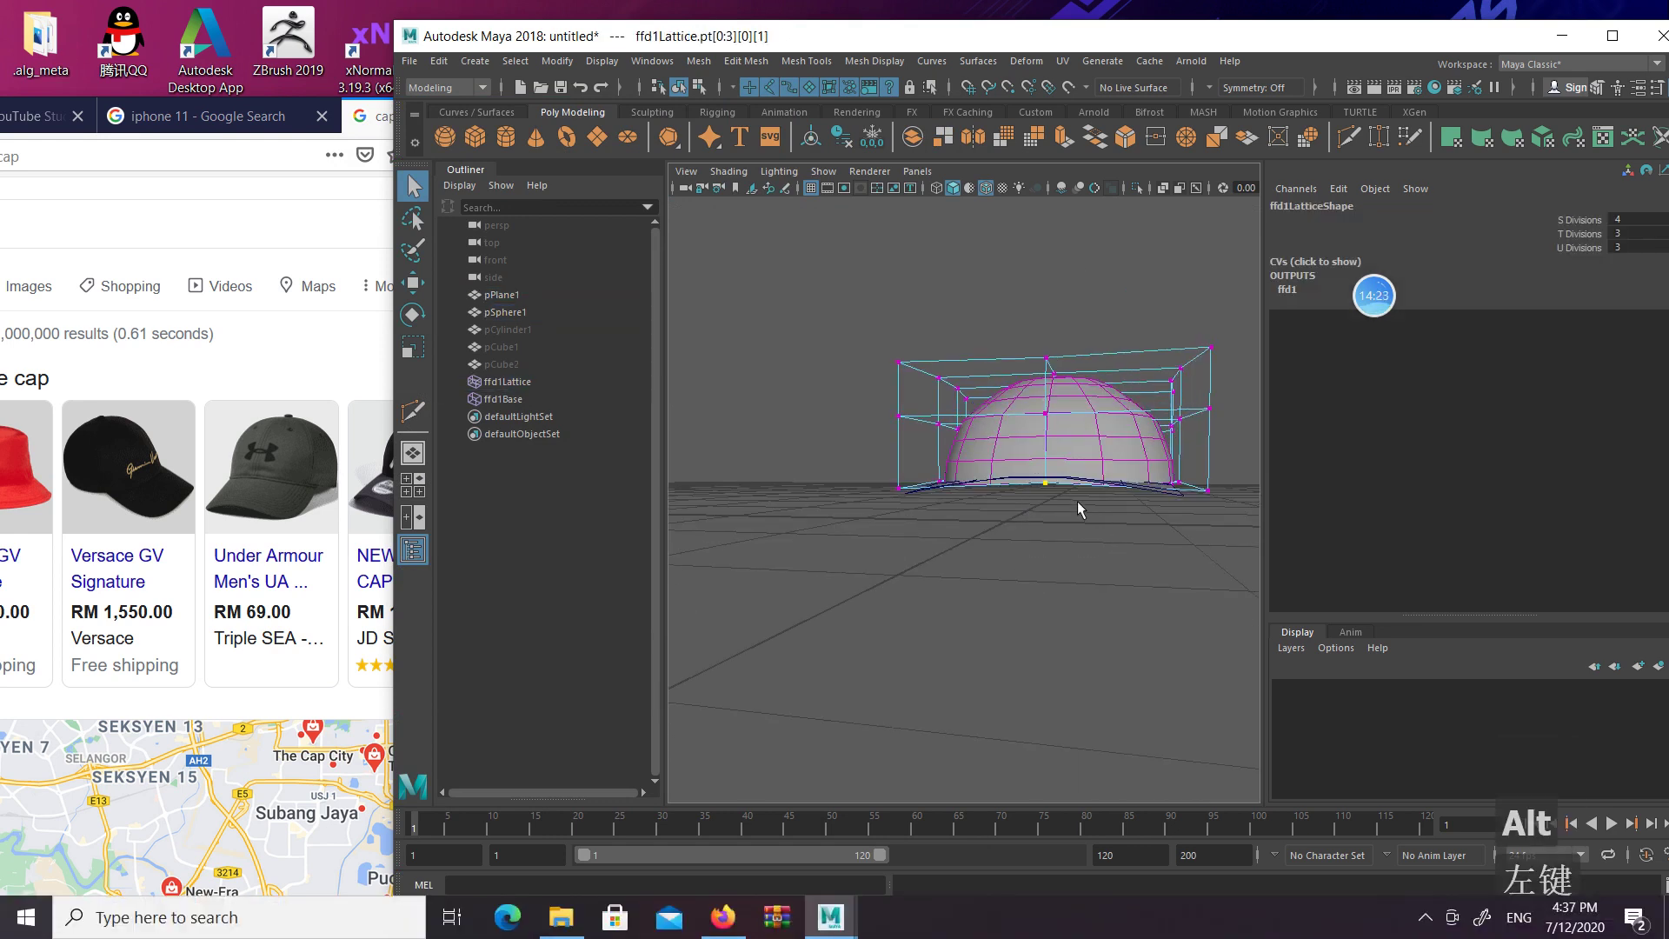
{"action": "key", "text": "w"}
{"action": "left_click_drag", "start_coordinate": [1056, 407], "coordinate": [1117, 320], "text": "alt"}
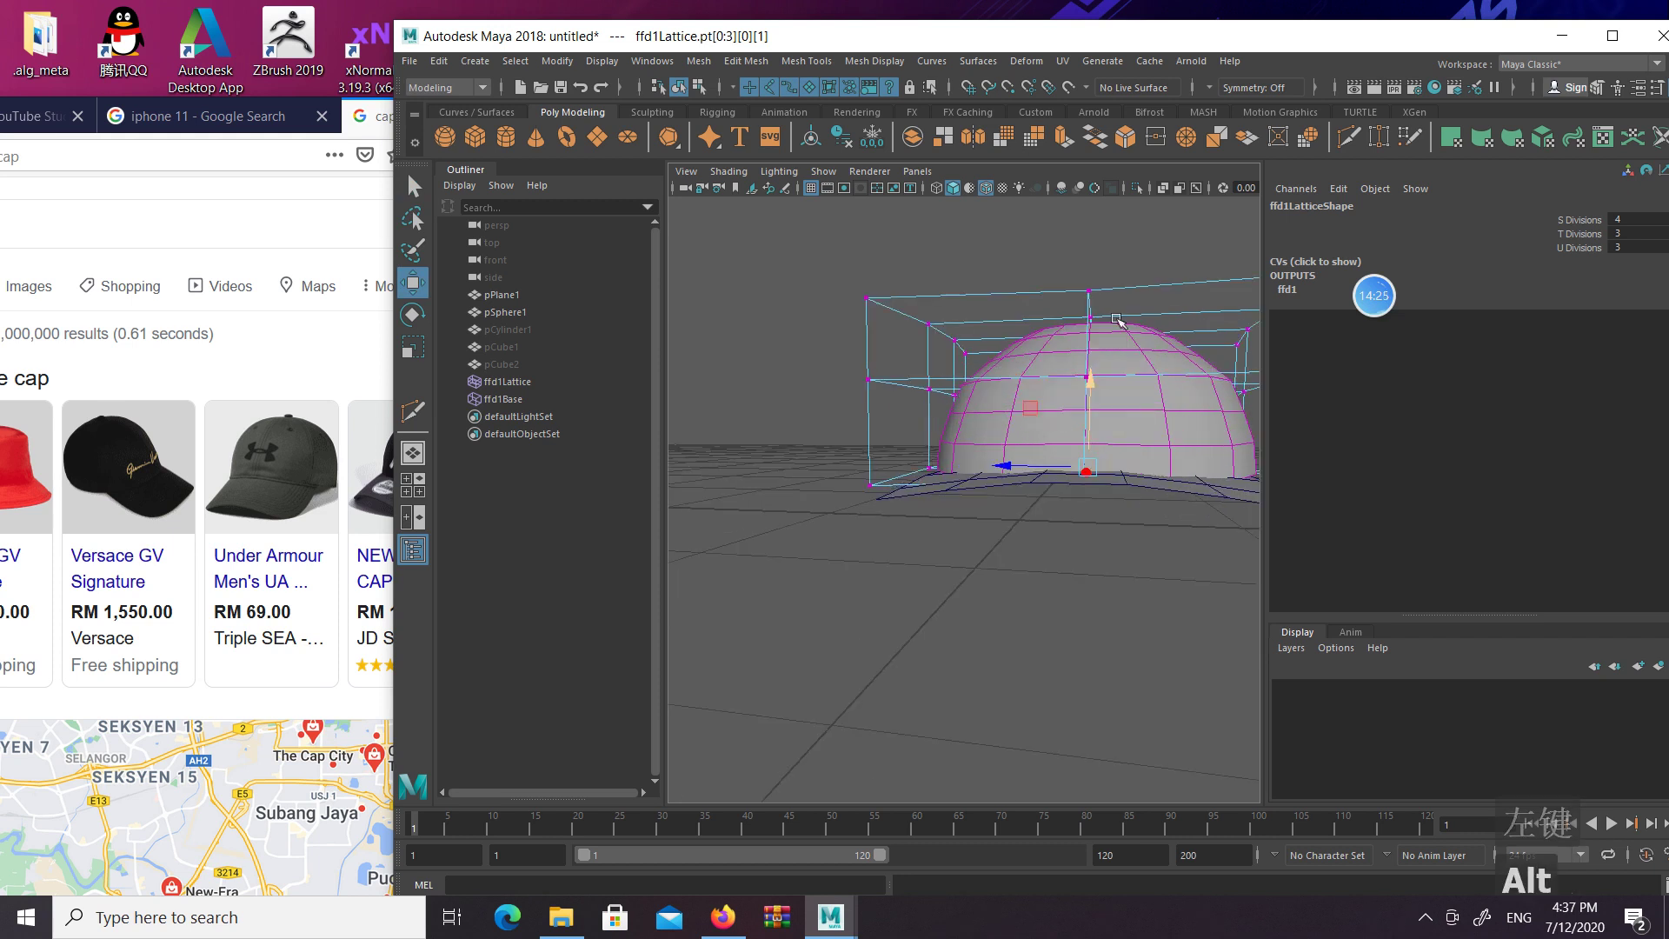
{"action": "left_click_drag", "start_coordinate": [1093, 380], "coordinate": [931, 451]}
{"action": "key", "text": "q"}
{"action": "left_click", "coordinate": [917, 479]}
{"action": "key", "text": "w"}
{"action": "left_click", "coordinate": [961, 509]}
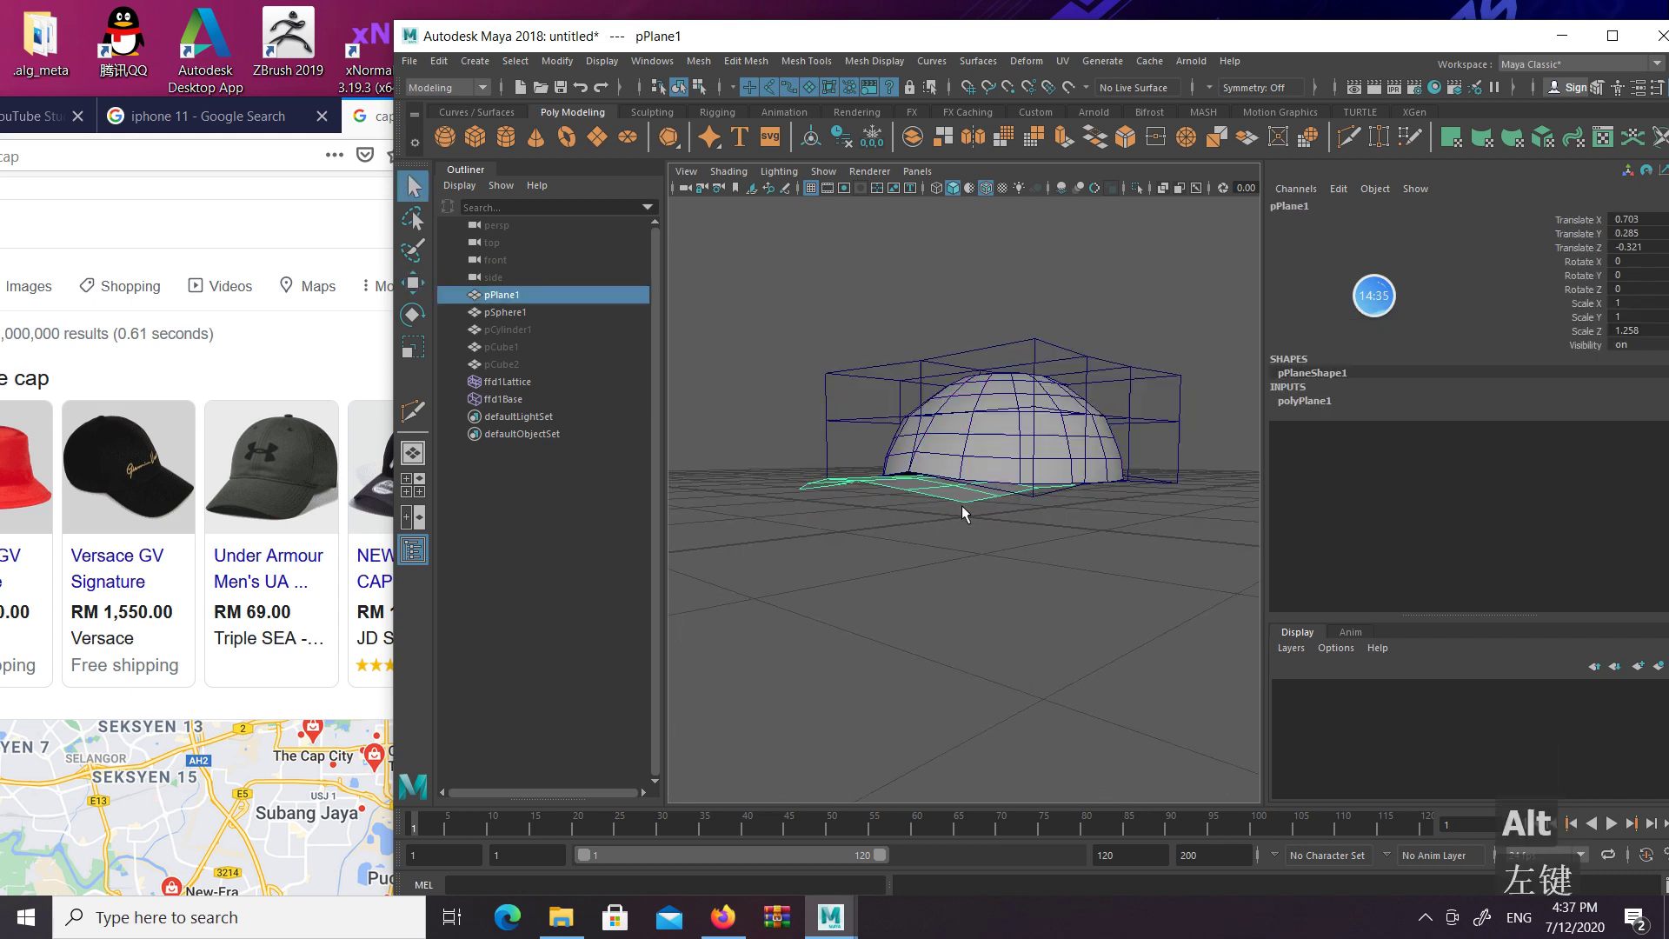
Try moving the half-sphere out of its lattice to show how the deformation changes, and undo the moves
{"action": "left_click_drag", "start_coordinate": [961, 509], "coordinate": [1013, 434], "text": "alt"}
{"action": "left_click", "coordinate": [1014, 430]}
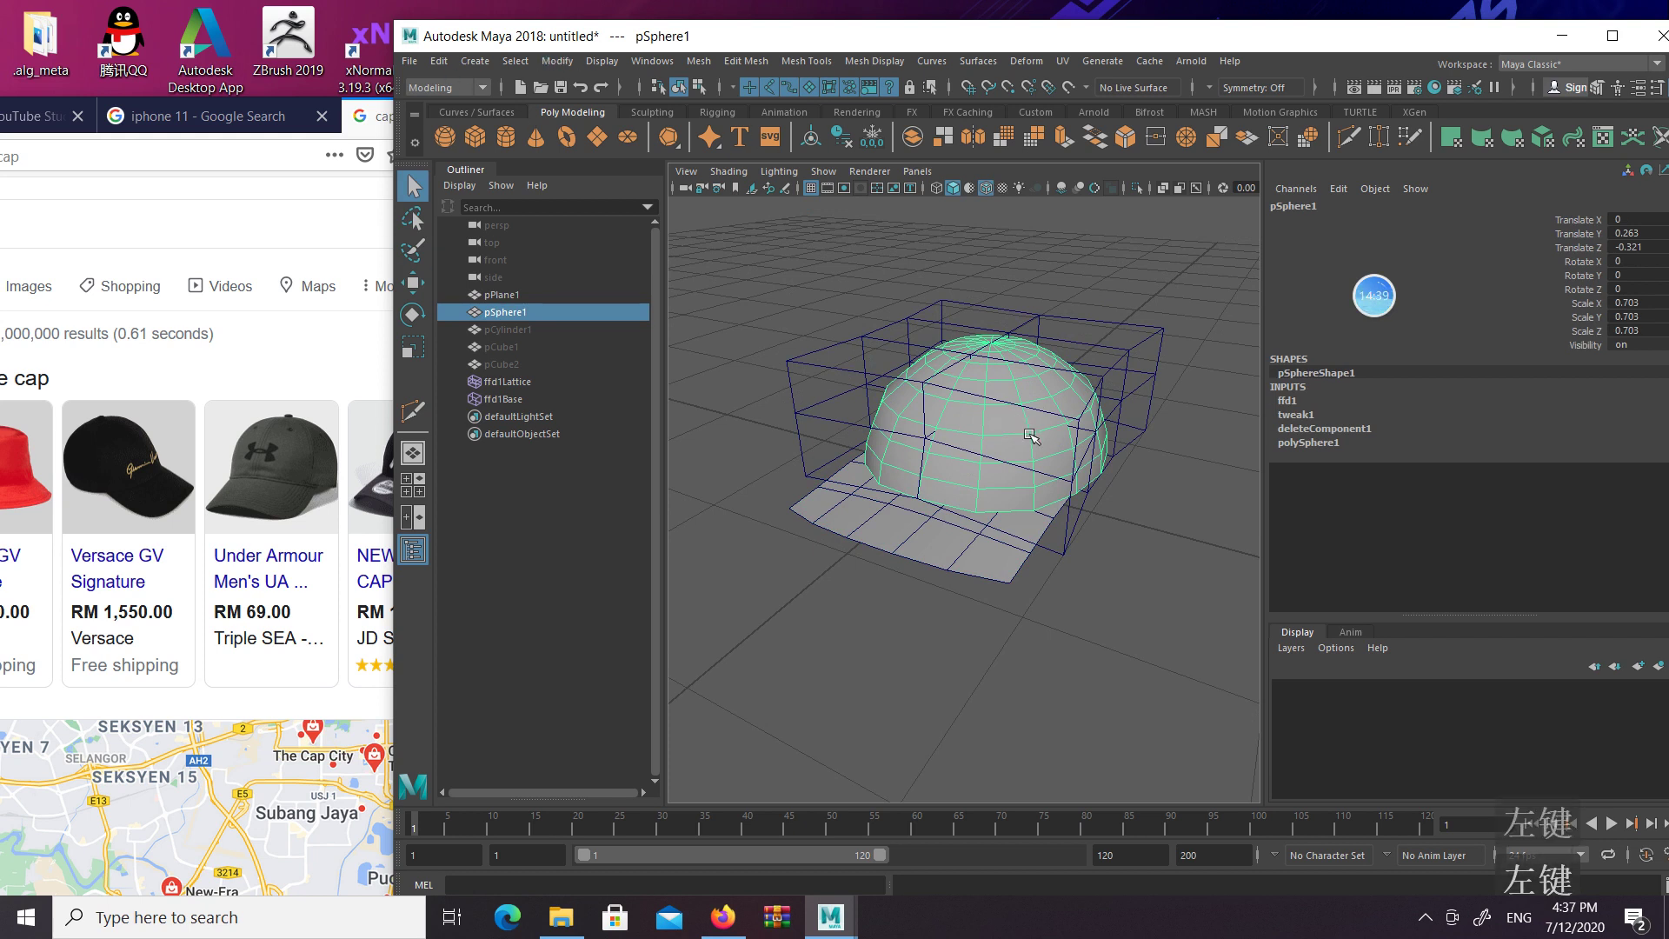
{"action": "key", "text": "w"}
{"action": "left_click_drag", "start_coordinate": [956, 476], "coordinate": [1225, 517]}
{"action": "scroll", "coordinate": [1137, 479], "scroll_direction": "down", "scroll_amount": 3}
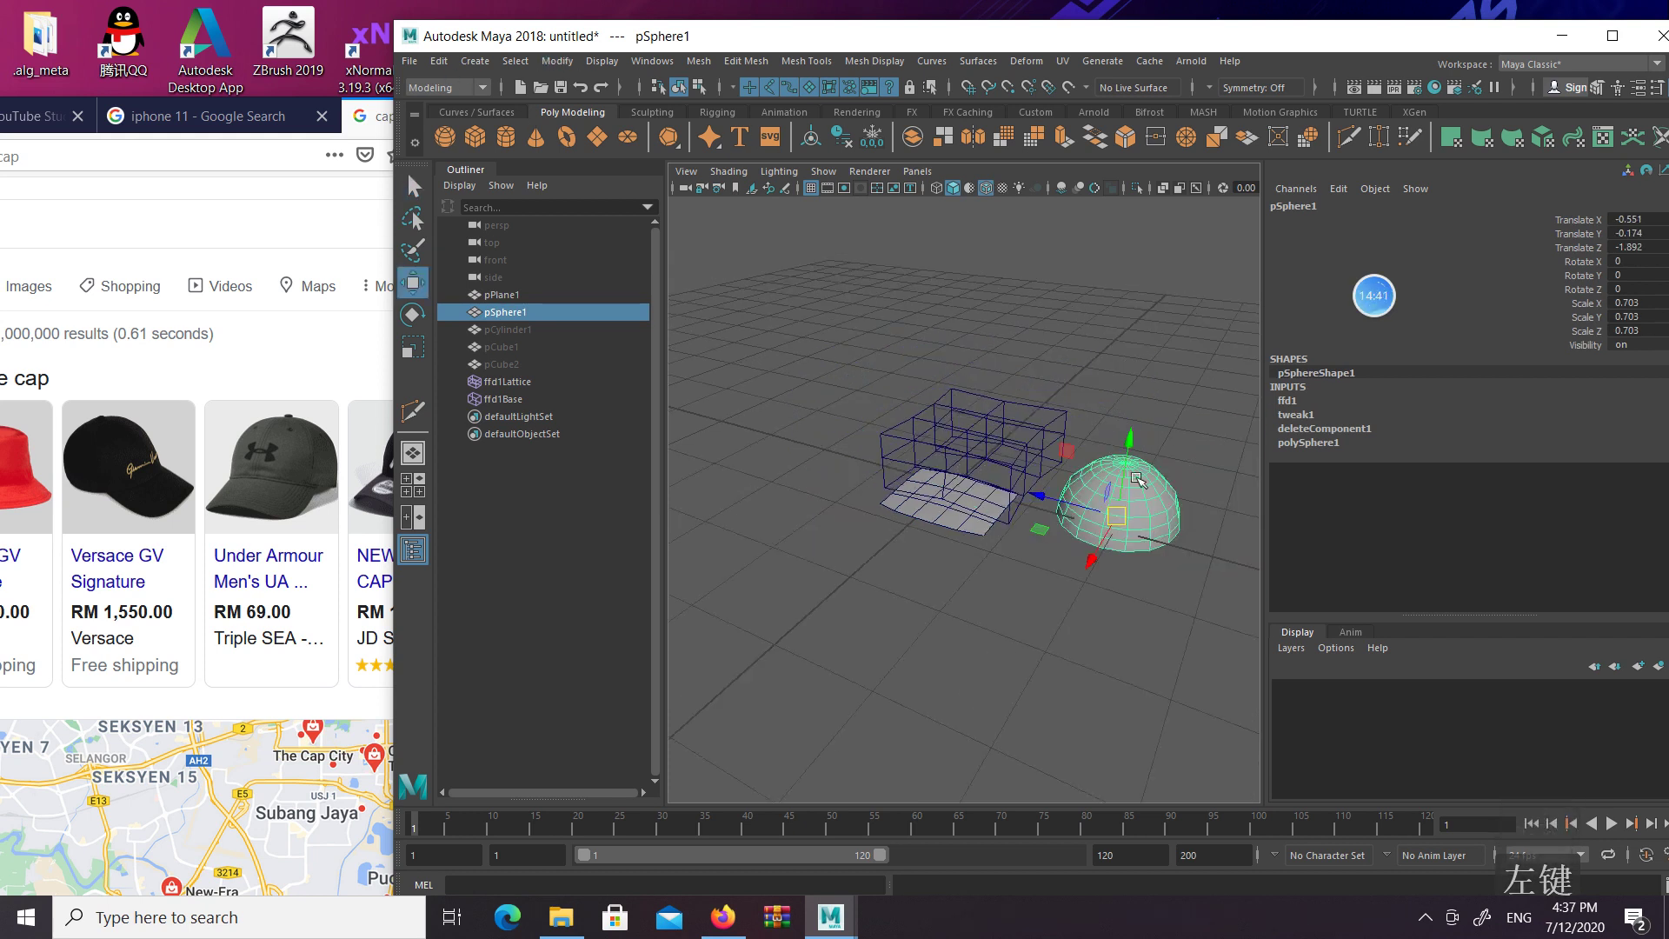
{"action": "key", "text": "ctrl+z"}
{"action": "left_click_drag", "start_coordinate": [973, 476], "coordinate": [1231, 567]}
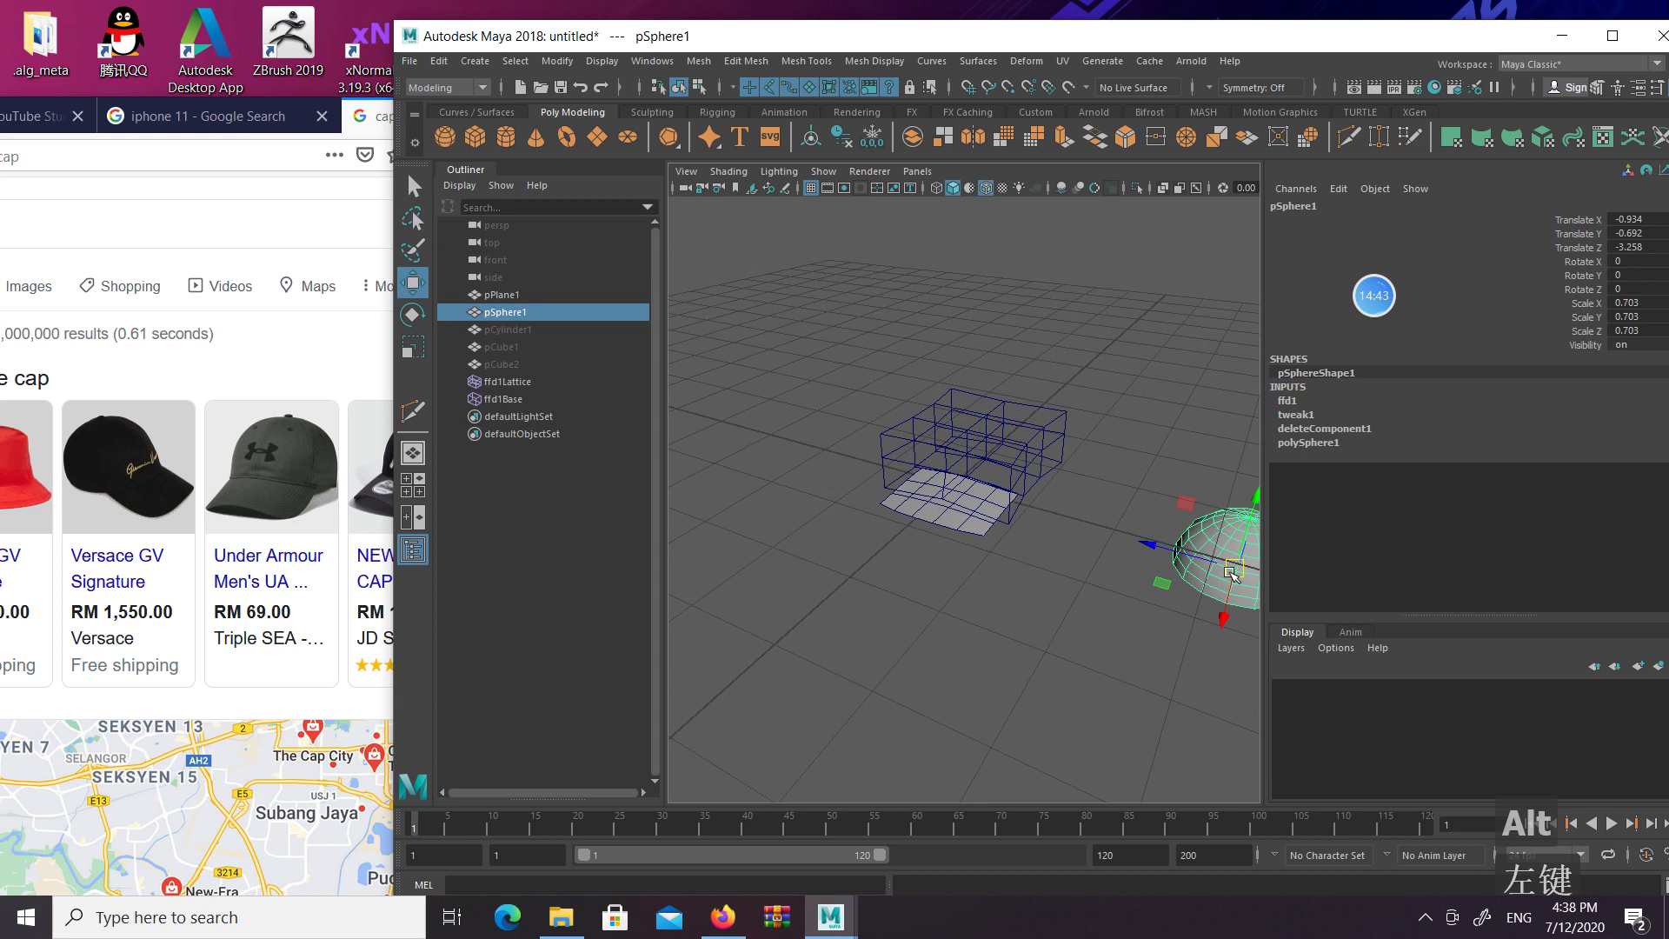
{"action": "key", "text": "z"}
Try moving the whole lattice relative to the half-sphere and undo the move
{"action": "left_click", "coordinate": [1061, 408]}
{"action": "left_click_drag", "start_coordinate": [985, 443], "coordinate": [1026, 445]}
{"action": "key", "text": "ctrl+z"}
{"action": "key", "text": "q"}
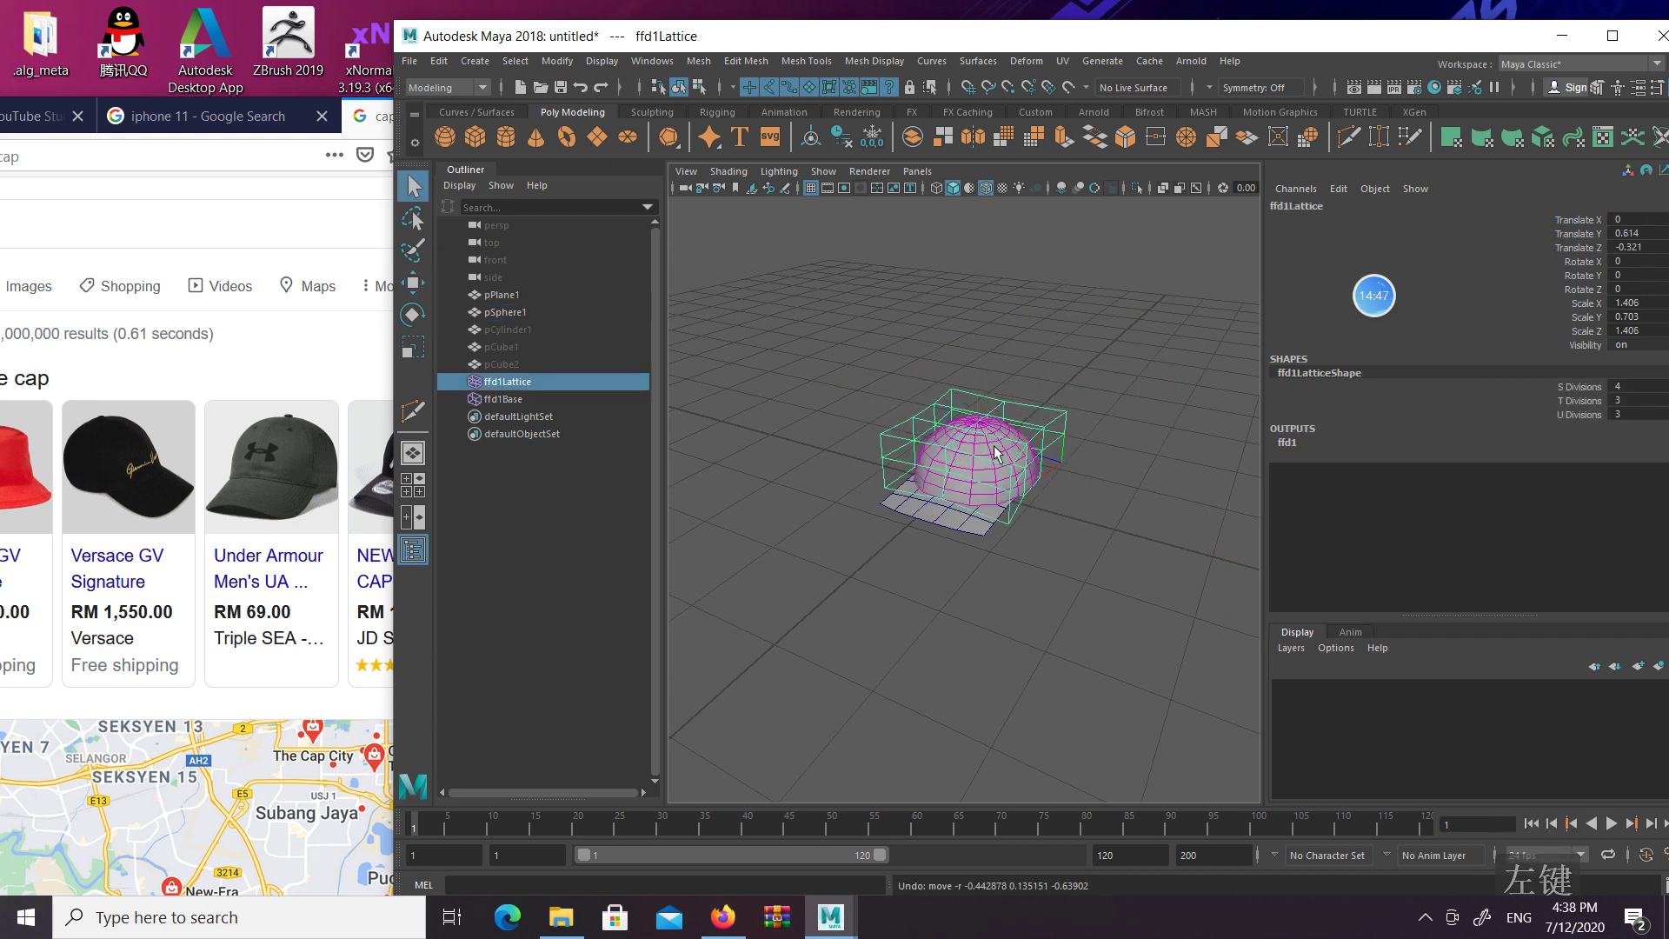
Select the half-sphere and delete its history to bake in the lattice deformation
{"action": "left_click", "coordinate": [999, 457]}
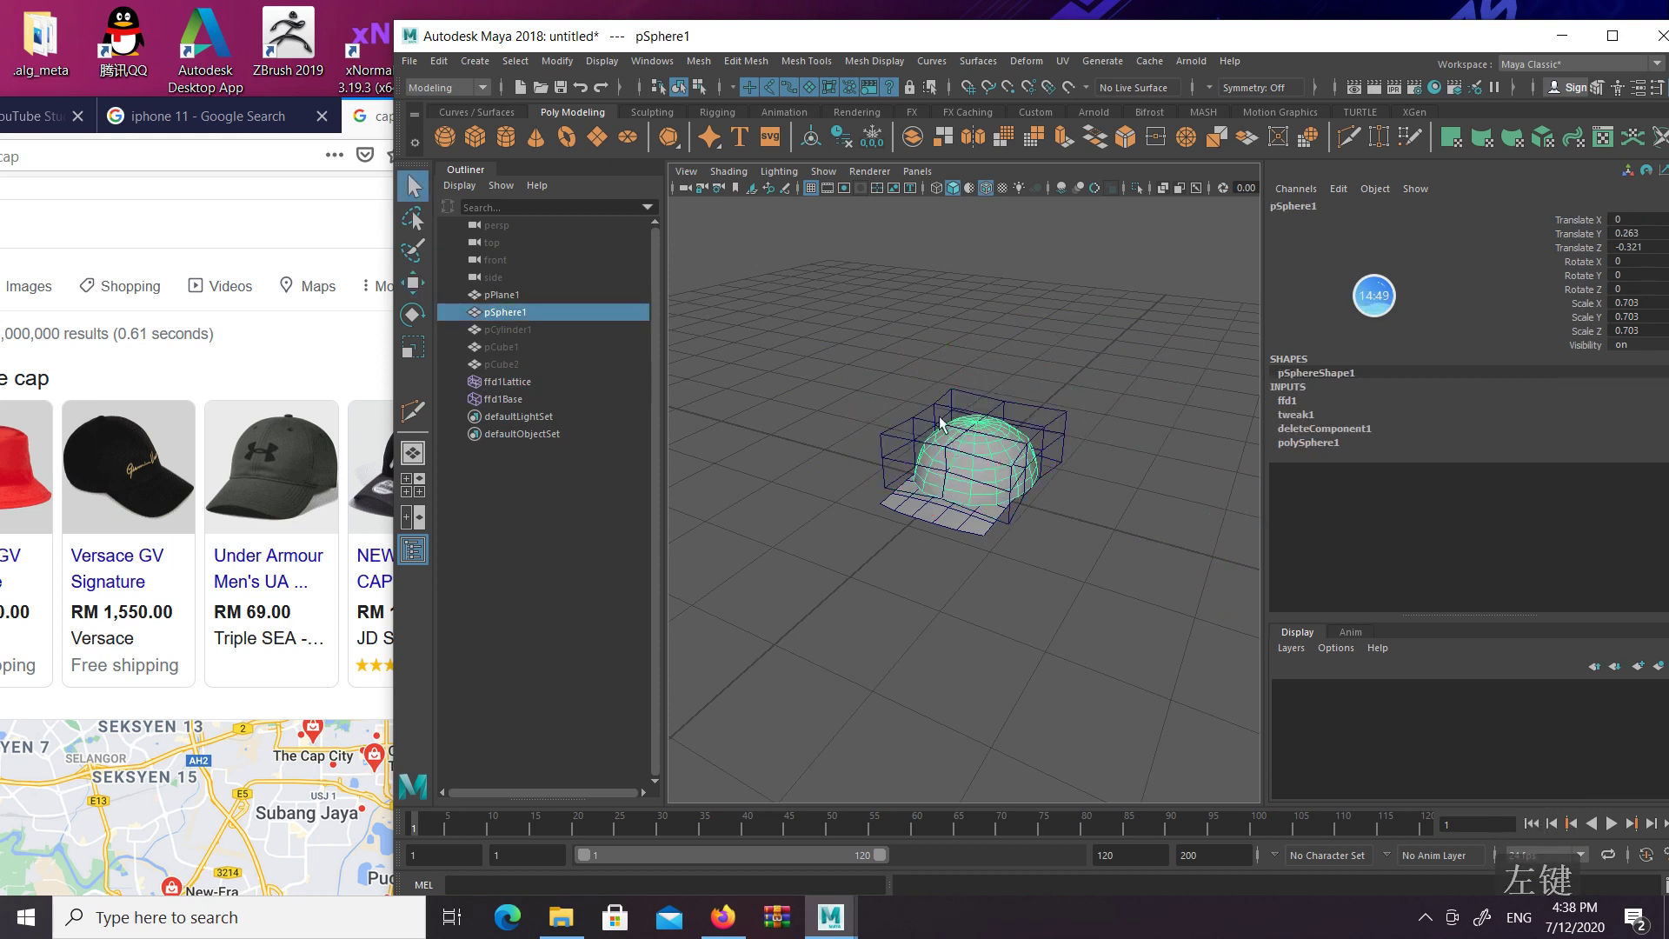
{"action": "left_click", "coordinate": [439, 60]}
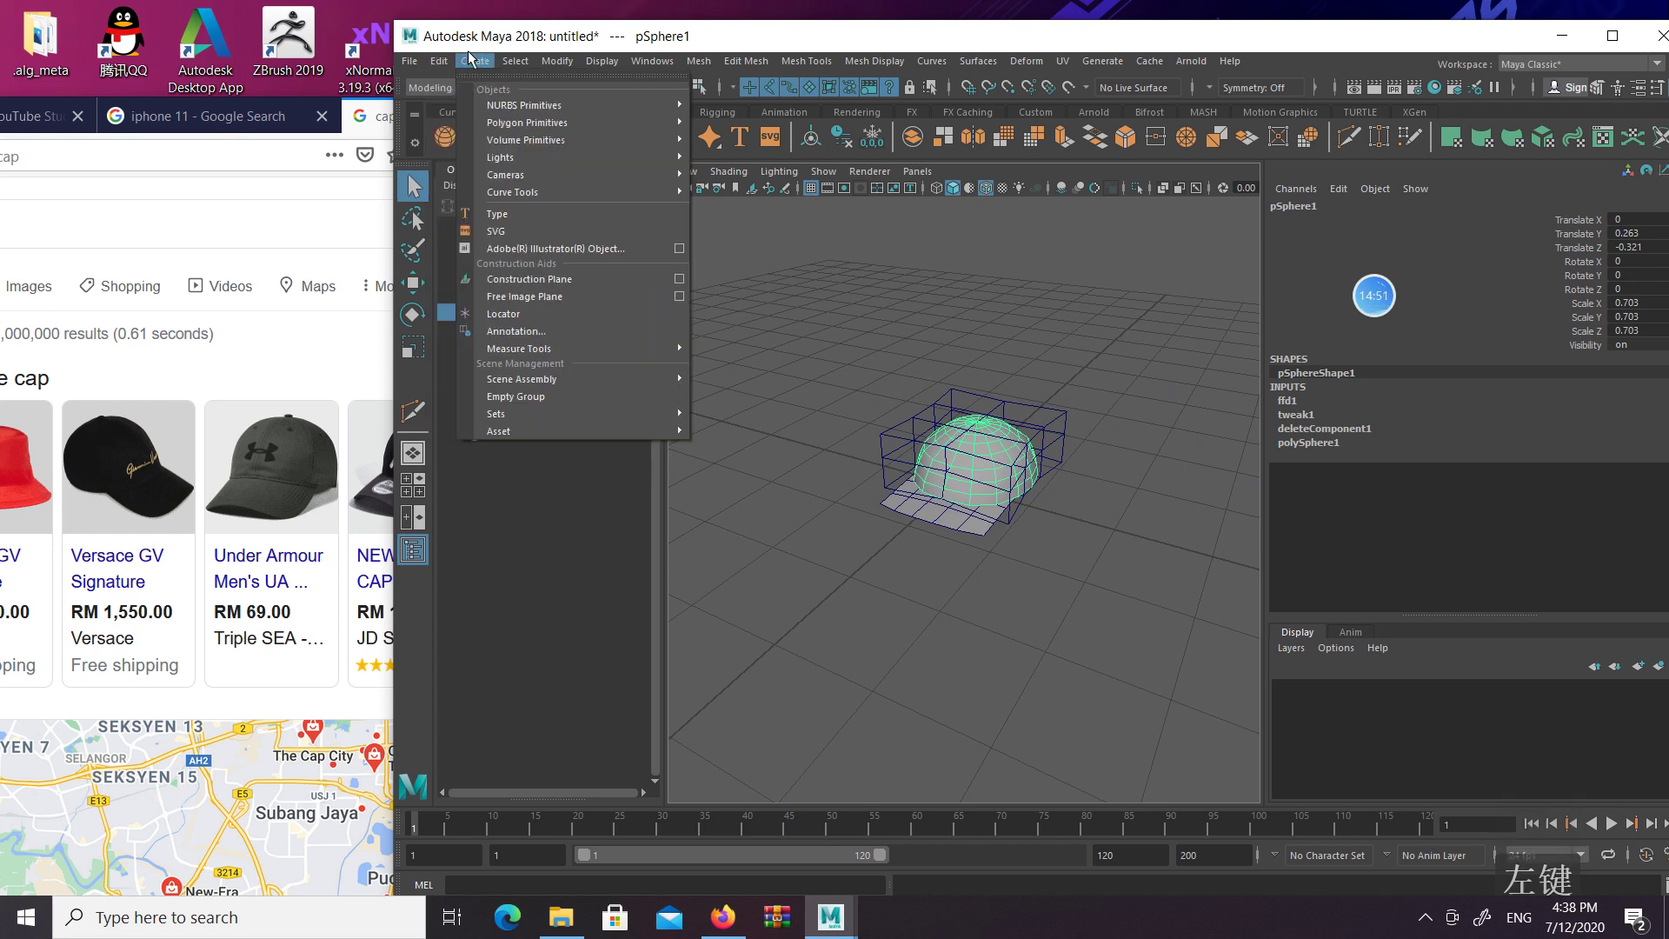
{"action": "mouse_move", "coordinate": [556, 265]}
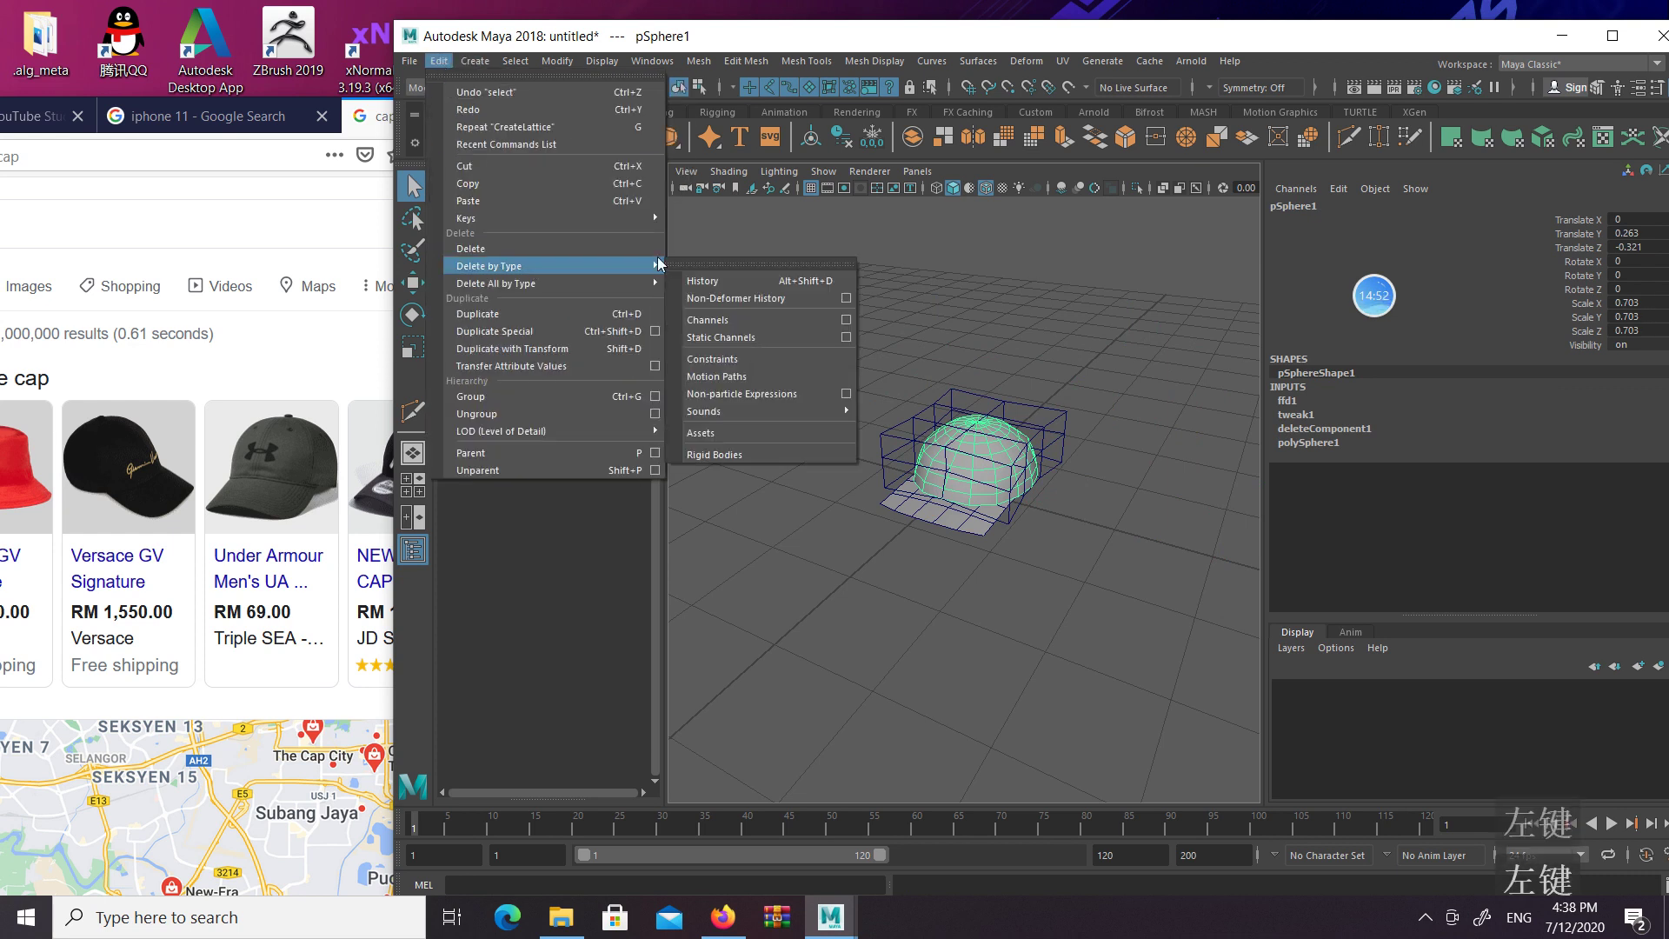
{"action": "left_click", "coordinate": [728, 280]}
{"action": "left_click", "coordinate": [1043, 323]}
Switch the brim to vertex editing, select its two rear corner vertices, move them along Y and scale them along Z
{"action": "left_click", "coordinate": [1036, 450]}
{"action": "left_click_drag", "start_coordinate": [1035, 450], "coordinate": [1002, 409], "text": "alt"}
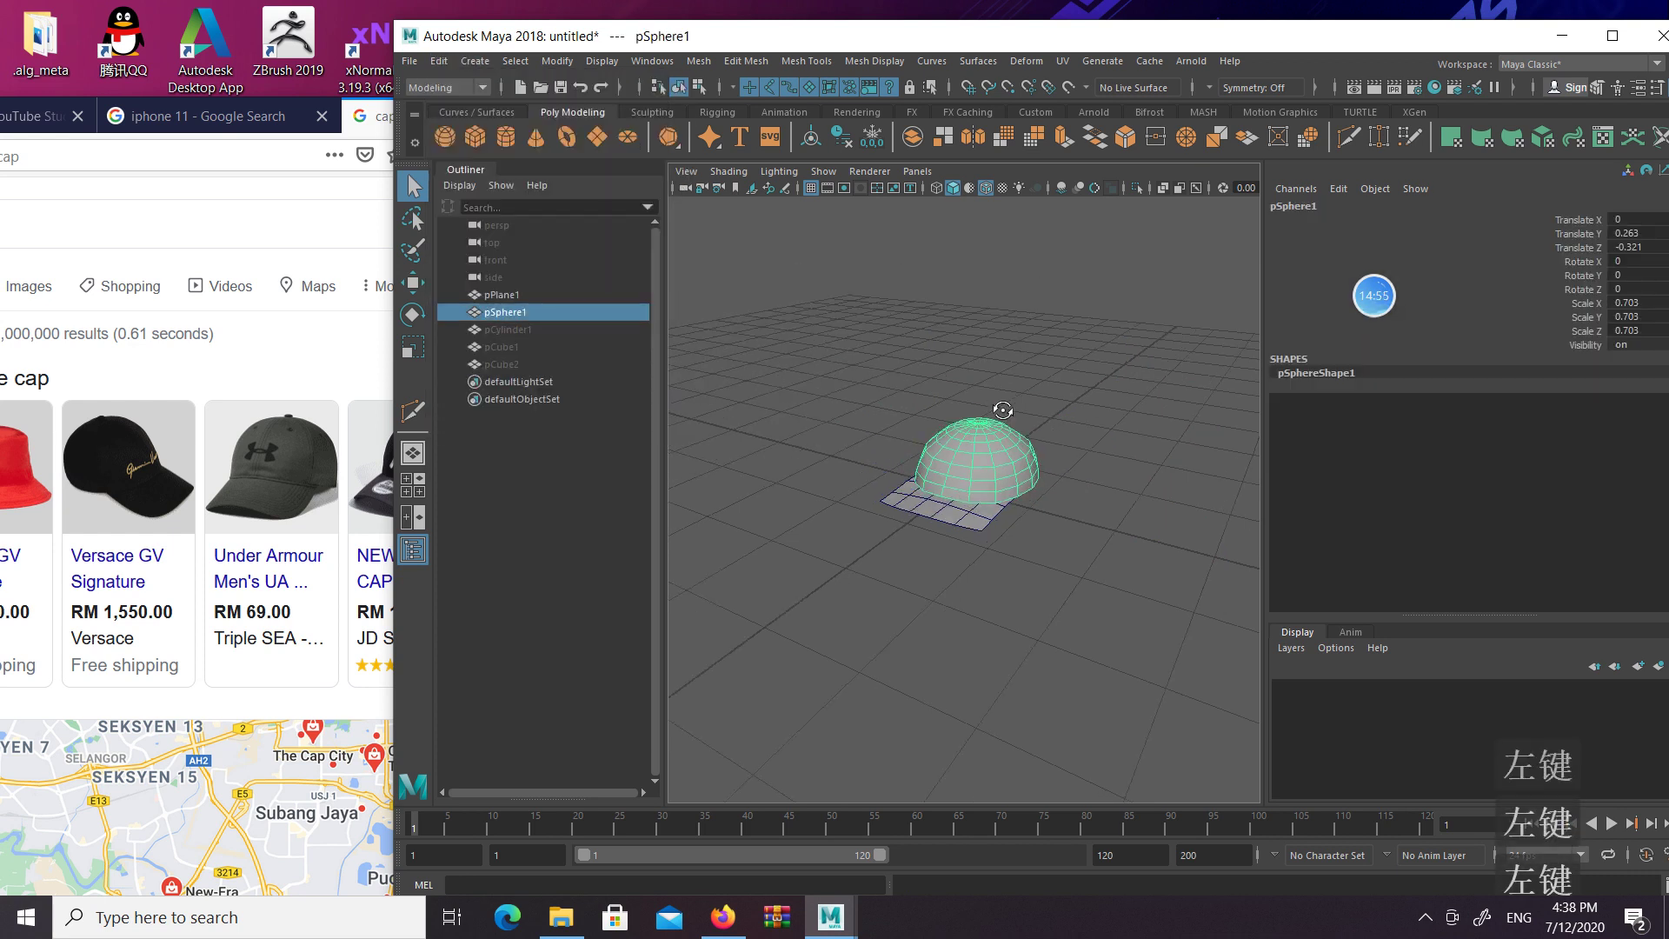
{"action": "right_click_drag", "start_coordinate": [1002, 409], "coordinate": [1390, 410], "text": "alt"}
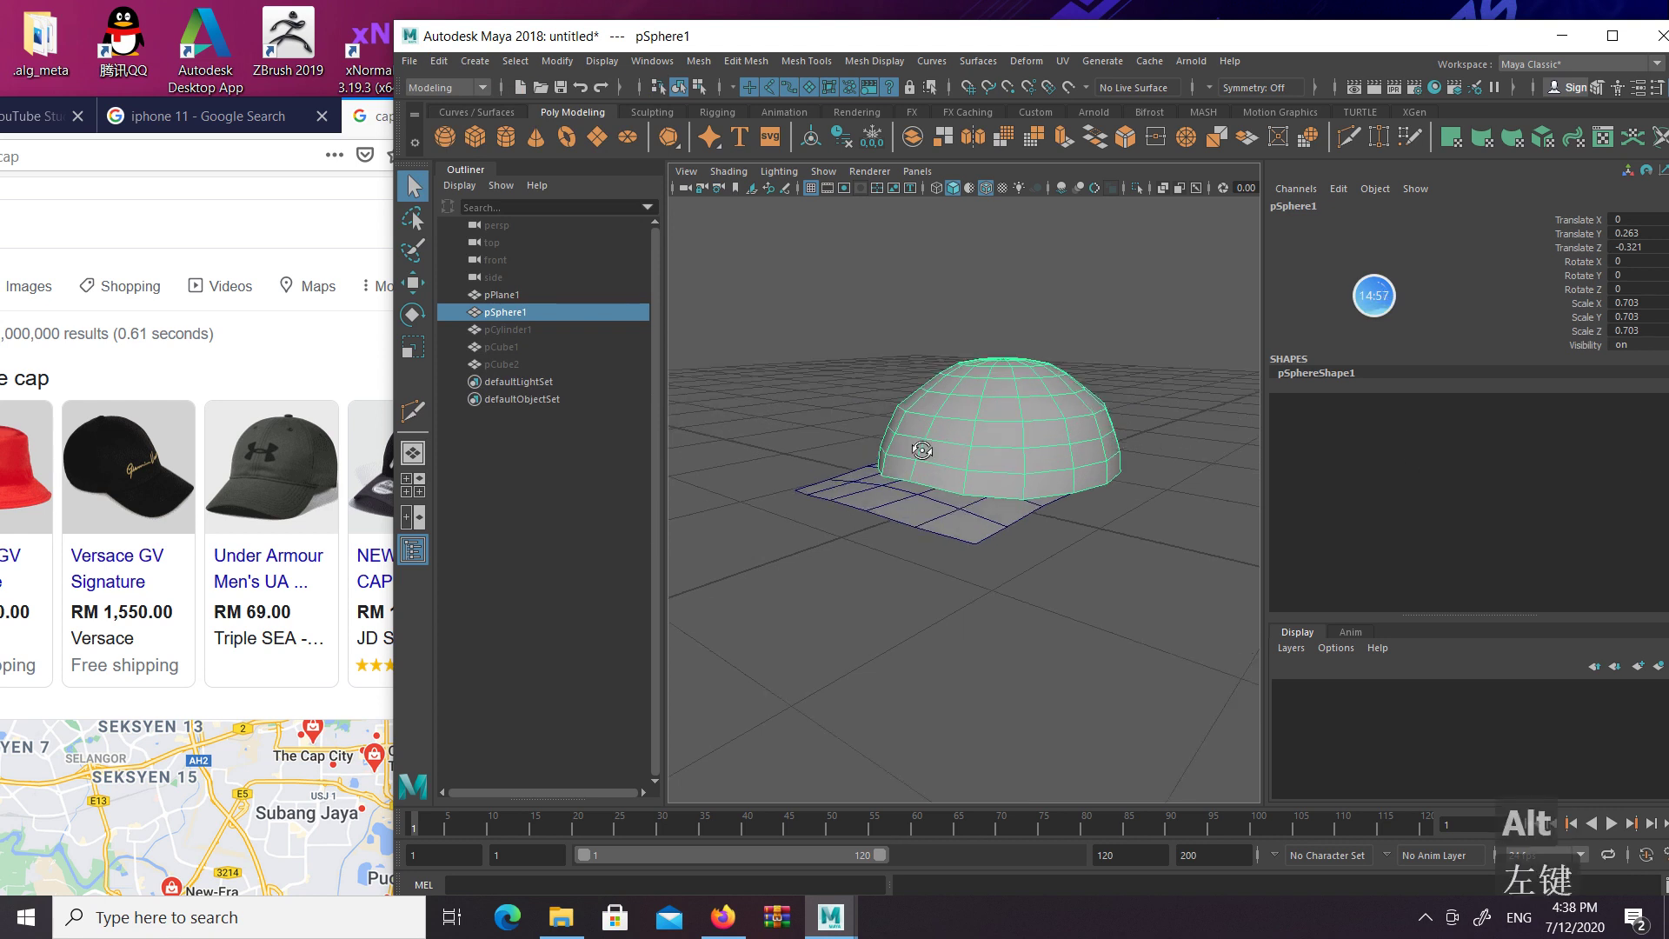
{"action": "left_click", "coordinate": [984, 518]}
{"action": "left_click_drag", "start_coordinate": [984, 518], "coordinate": [897, 477], "text": "alt"}
{"action": "scroll", "coordinate": [943, 485], "scroll_direction": "up", "scroll_amount": 4}
{"action": "right_click_drag", "start_coordinate": [1069, 468], "coordinate": [999, 466]}
{"action": "left_click_drag", "start_coordinate": [1064, 379], "coordinate": [1147, 455]}
{"action": "key", "text": "w"}
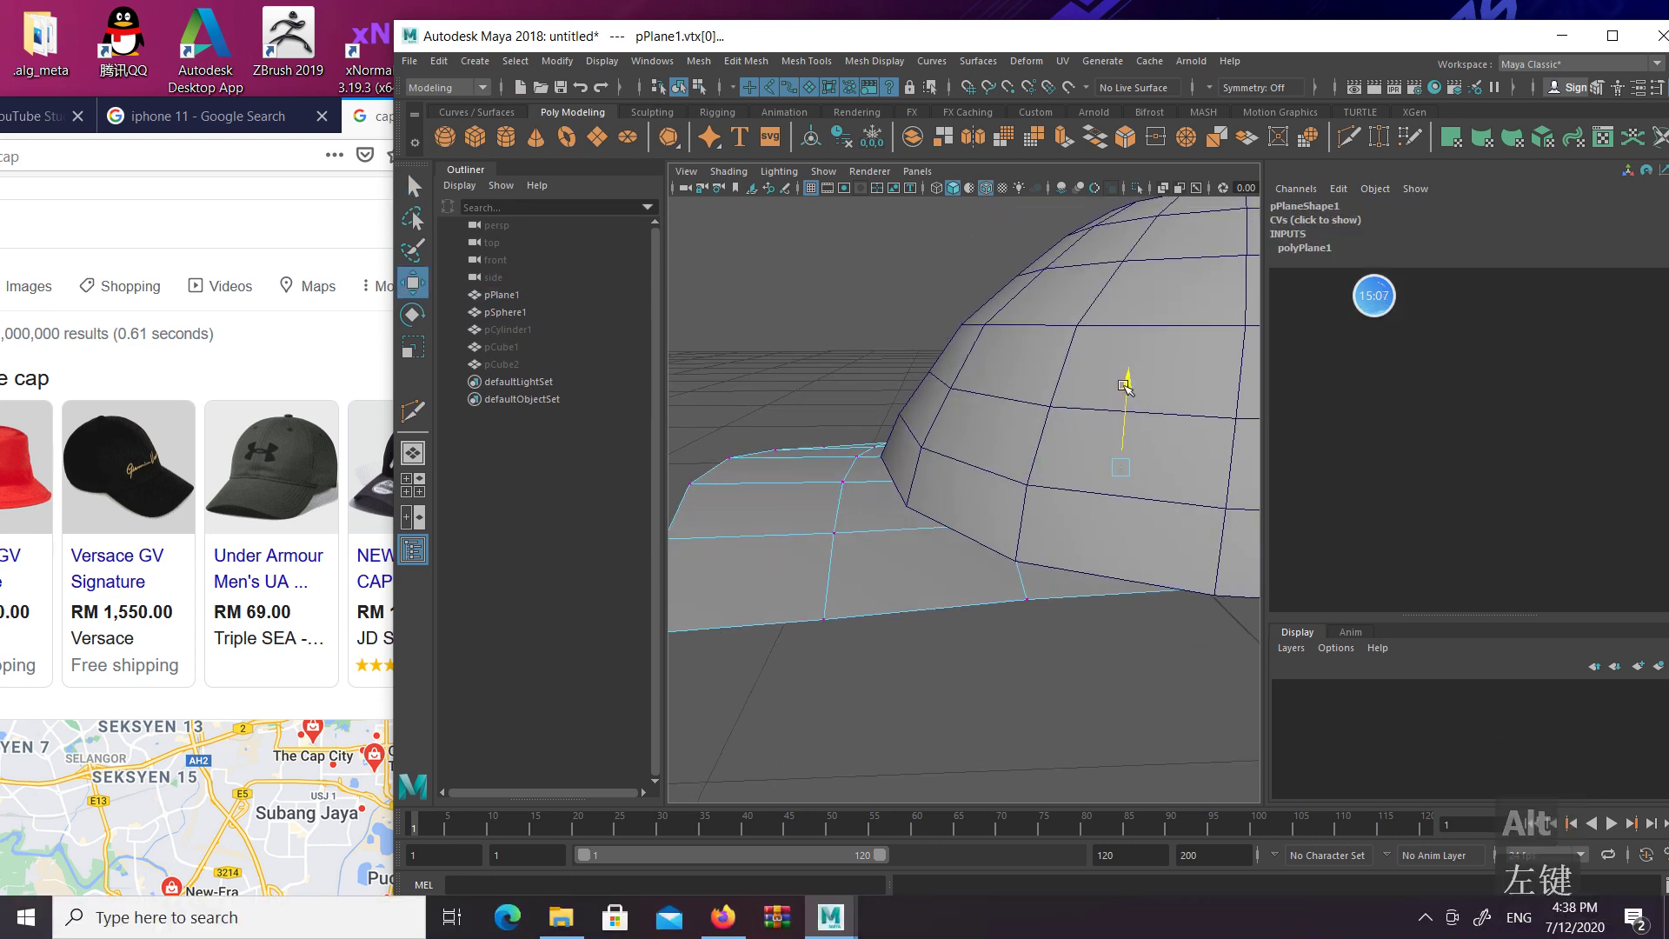
{"action": "left_click_drag", "start_coordinate": [1125, 386], "coordinate": [900, 386], "text": "alt"}
{"action": "key", "text": "e"}
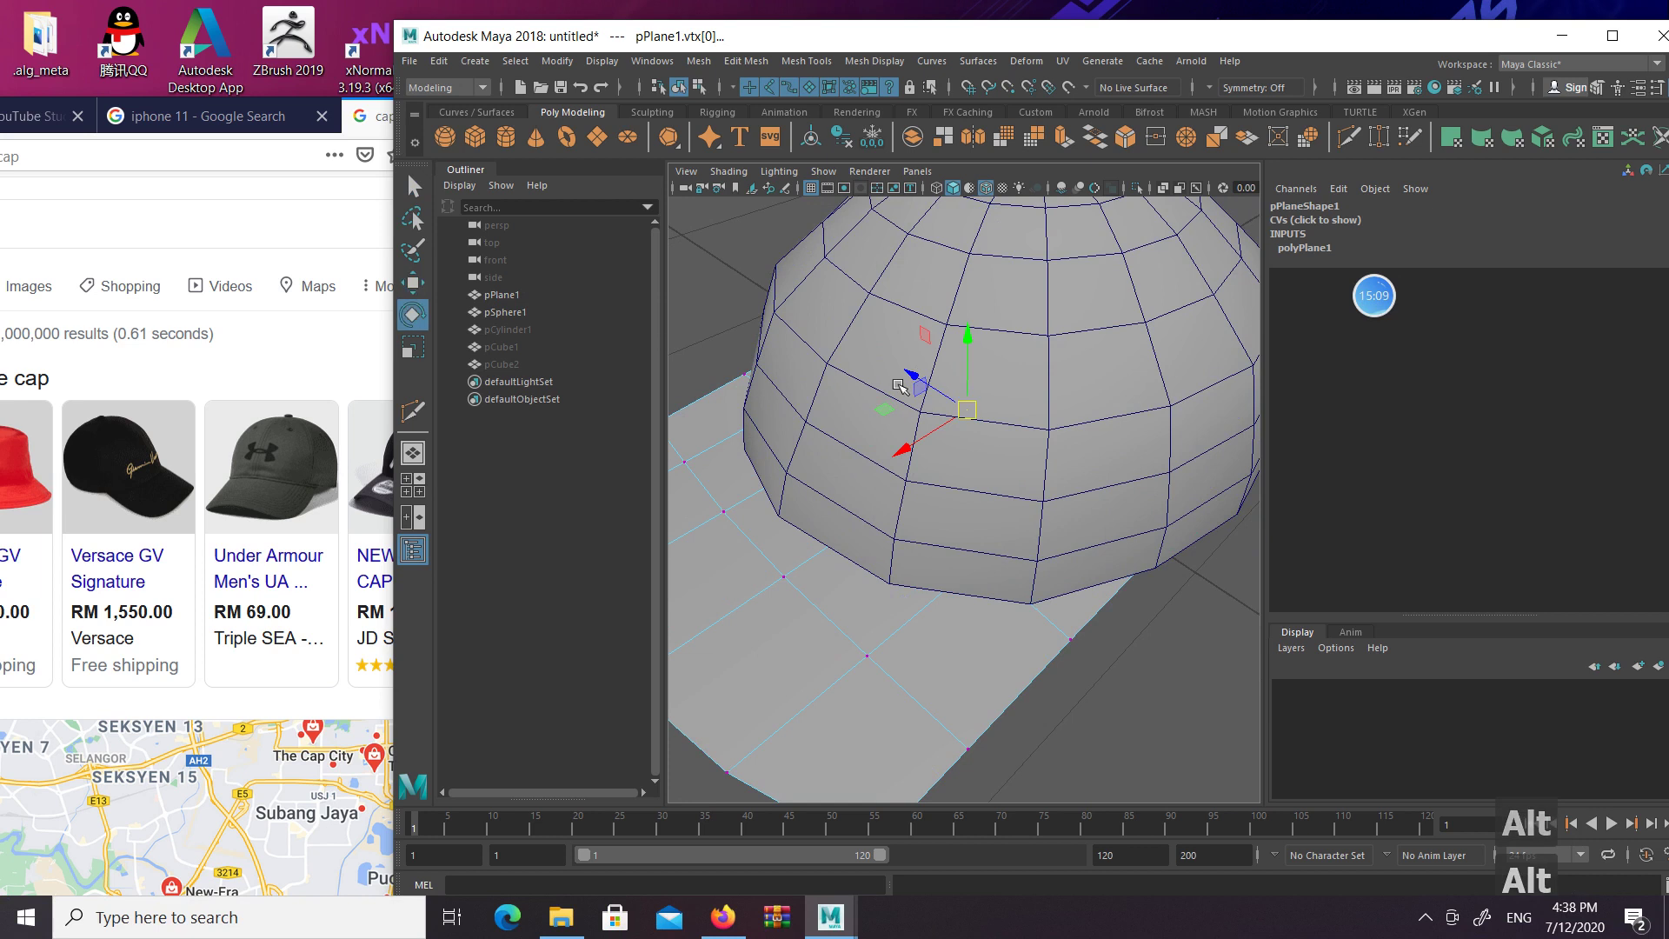
{"action": "key", "text": "r"}
{"action": "left_click", "coordinate": [910, 373]}
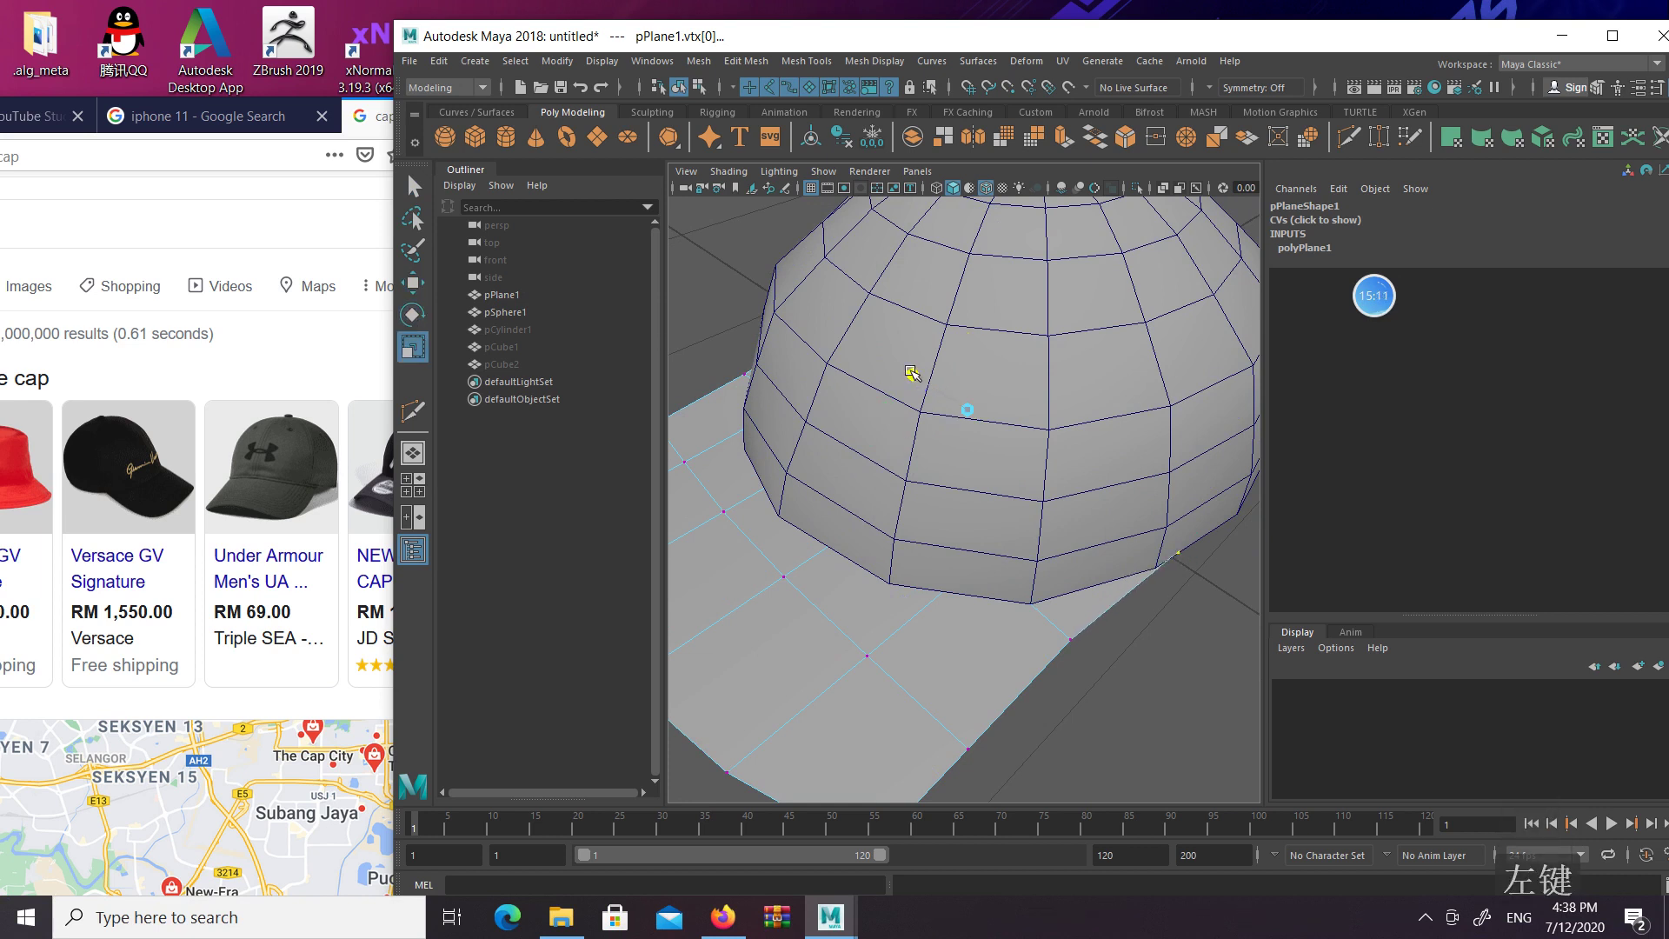
Move the brim's two rear corner vertices individually in against the crown's lower edge
{"action": "key", "text": "q"}
{"action": "left_click", "coordinate": [1177, 551]}
{"action": "key", "text": "w"}
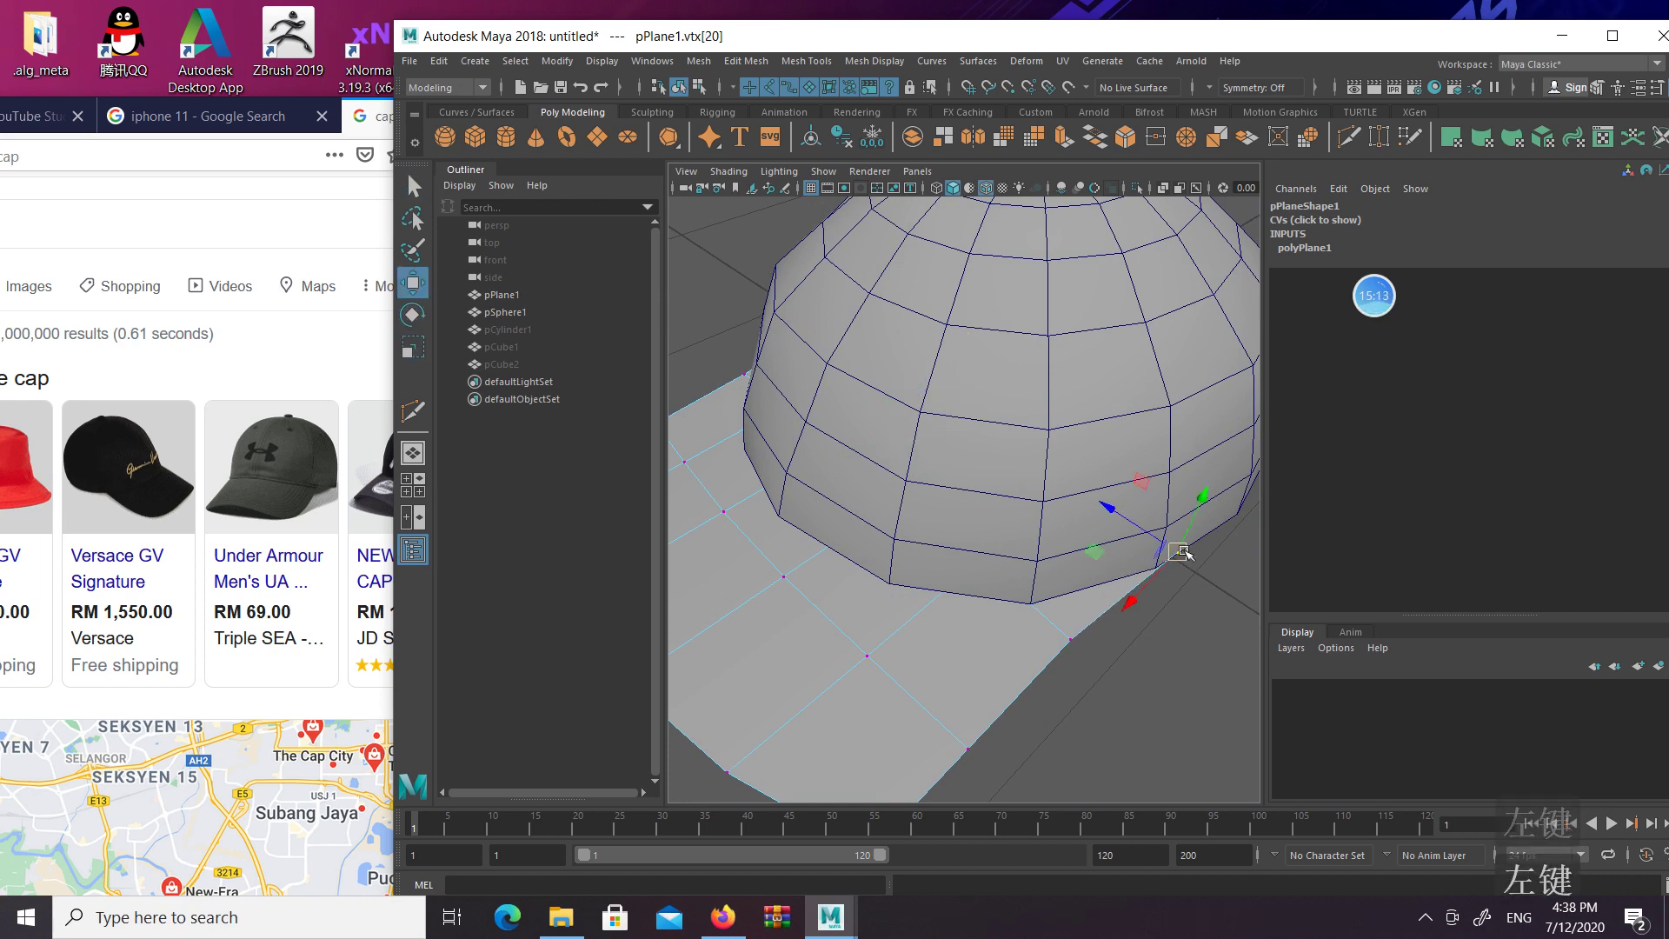
{"action": "left_click_drag", "start_coordinate": [1181, 552], "coordinate": [1168, 565]}
{"action": "left_click_drag", "start_coordinate": [831, 484], "coordinate": [890, 470], "text": "alt"}
{"action": "left_click_drag", "start_coordinate": [792, 601], "coordinate": [875, 581]}
{"action": "left_click", "coordinate": [862, 640]}
{"action": "scroll", "coordinate": [894, 600], "scroll_direction": "down", "scroll_amount": 4}
Using wireframe display to see through the crown, reposition the brim's inner side vertices to follow the crown's lower edge
{"action": "key", "text": "4"}
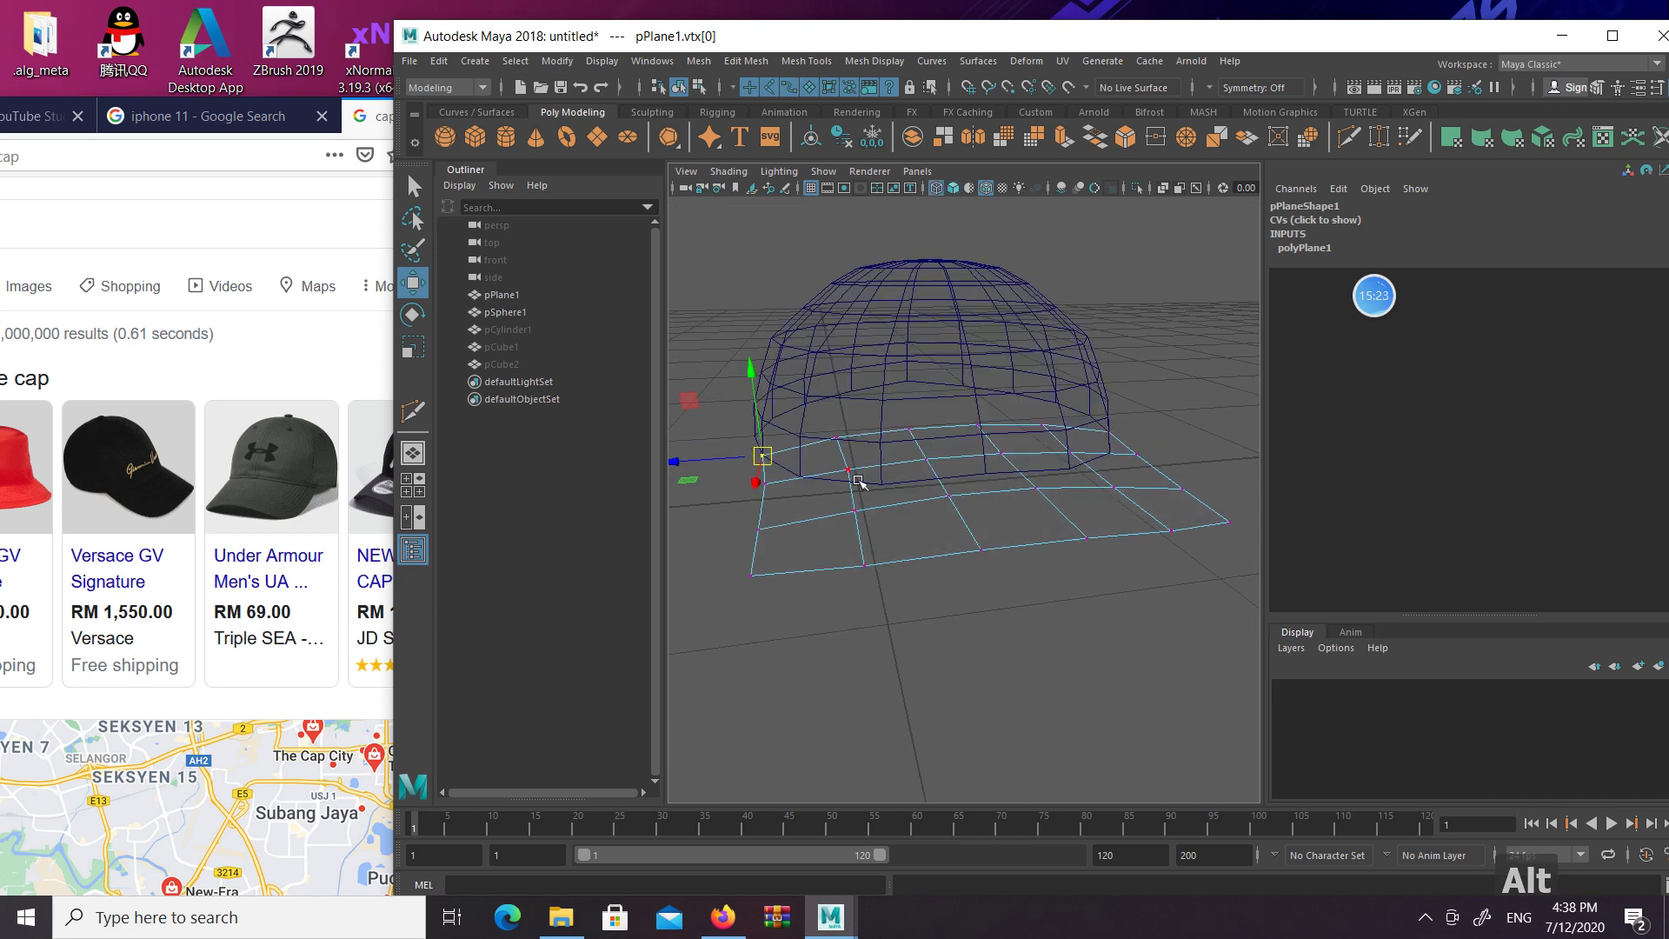
{"action": "left_click", "coordinate": [854, 472]}
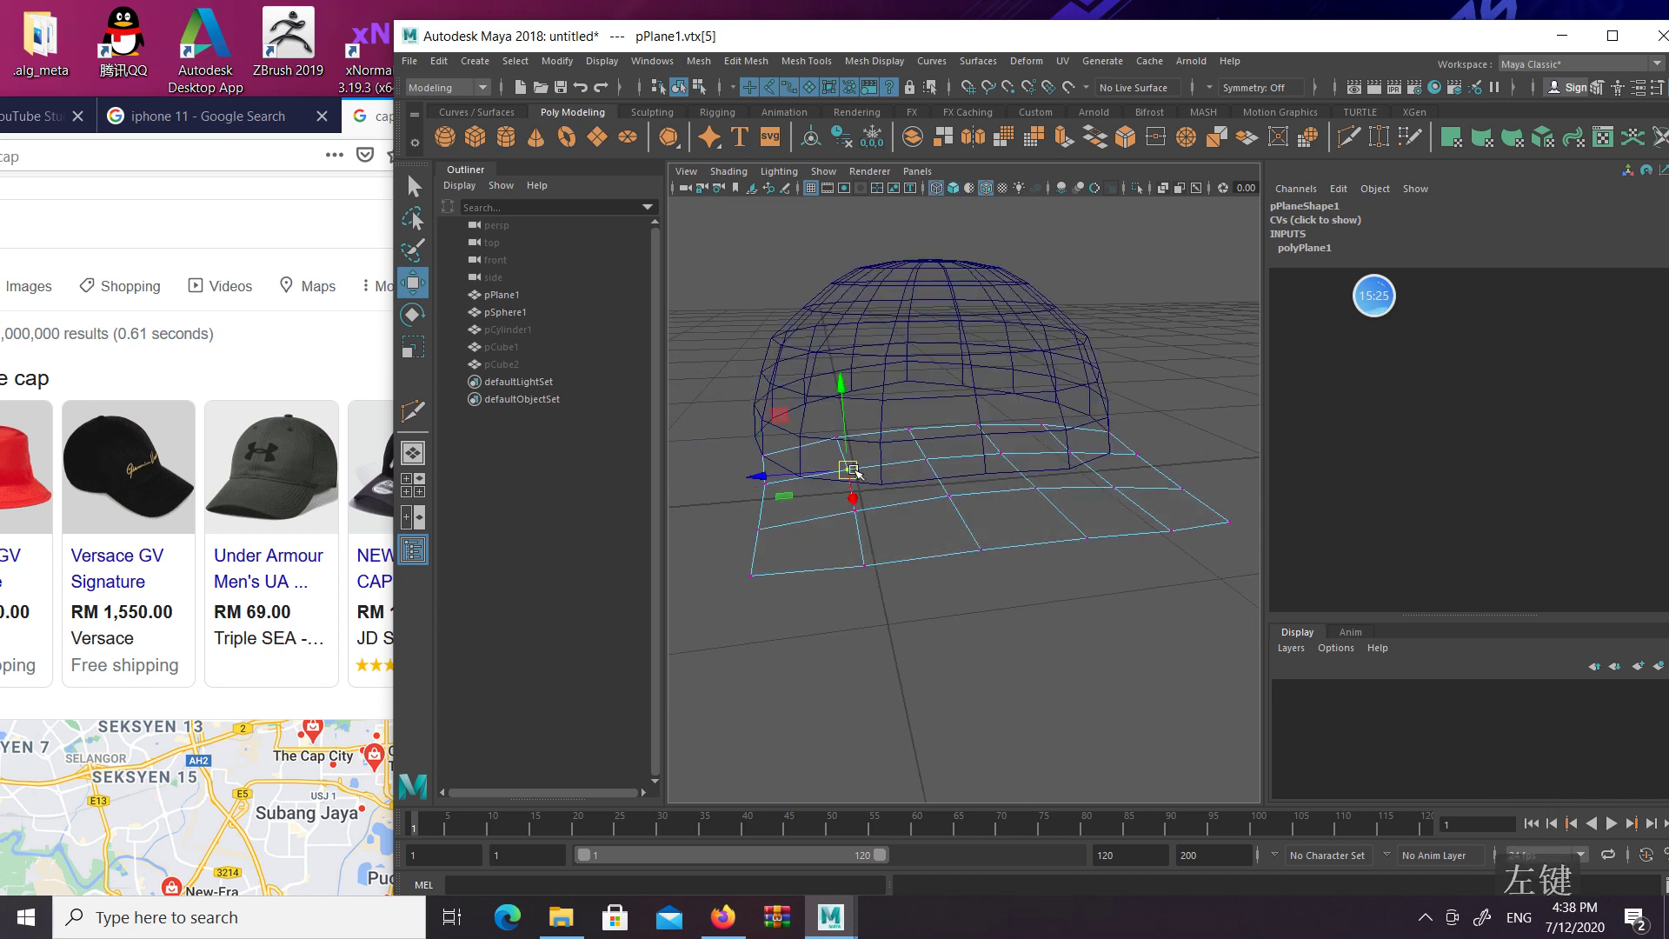
{"action": "left_click_drag", "start_coordinate": [854, 472], "coordinate": [813, 478]}
{"action": "mouse_move", "coordinate": [1047, 487]}
{"action": "left_mouse_down", "text": "alt"}
{"action": "mouse_move", "coordinate": [1006, 495]}
{"action": "mouse_move", "coordinate": [1086, 468]}
{"action": "mouse_move", "coordinate": [1097, 494]}
{"action": "mouse_move", "coordinate": [1040, 477]}
{"action": "mouse_move", "coordinate": [1063, 475]}
{"action": "mouse_move", "coordinate": [1030, 590]}
{"action": "left_mouse_up", "text": "alt"}
{"action": "key", "text": "5"}
{"action": "scroll", "coordinate": [1041, 477], "scroll_direction": "up", "scroll_amount": 3}
{"action": "key", "text": "4"}
{"action": "left_click", "coordinate": [1034, 619]}
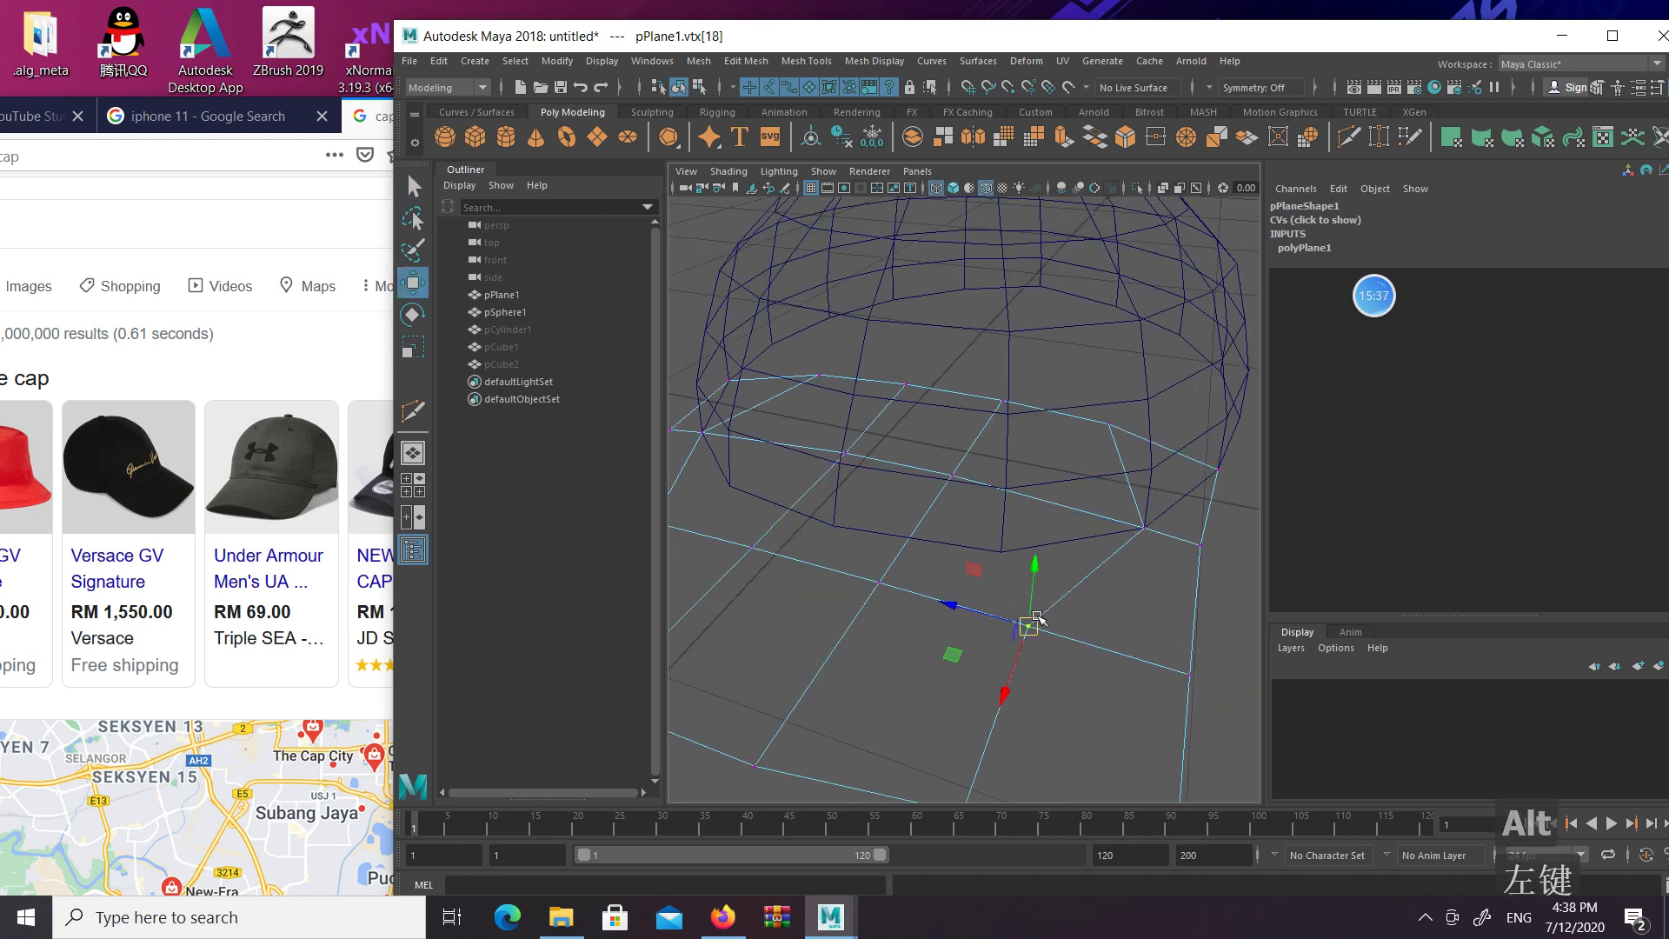
{"action": "key", "text": "5"}
{"action": "left_click_drag", "start_coordinate": [1032, 625], "coordinate": [1081, 548]}
{"action": "scroll", "coordinate": [1054, 574], "scroll_direction": "down", "scroll_amount": 5}
{"action": "left_click", "coordinate": [1158, 548]}
Select the brim's middle inner vertices at the crown's front and raise them slightly along Y
{"action": "scroll", "coordinate": [998, 521], "scroll_direction": "up", "scroll_amount": 6}
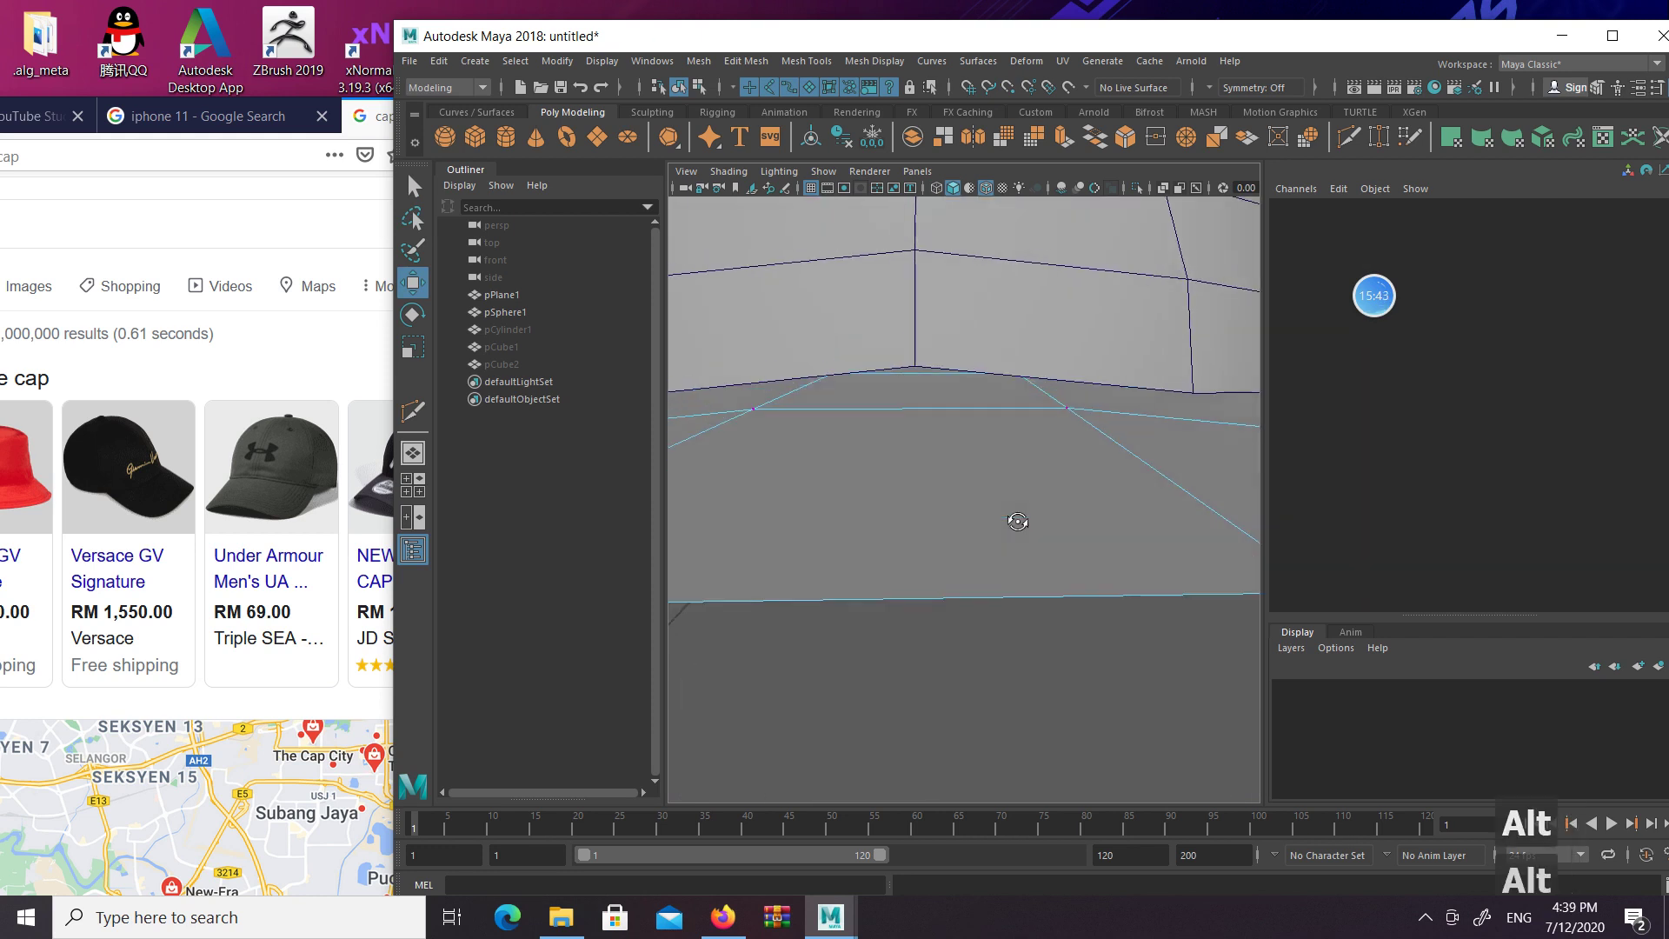
{"action": "key", "text": "4"}
{"action": "key", "text": "q"}
{"action": "left_click_drag", "start_coordinate": [851, 363], "coordinate": [1047, 491]}
{"action": "key", "text": "w"}
{"action": "key", "text": "5"}
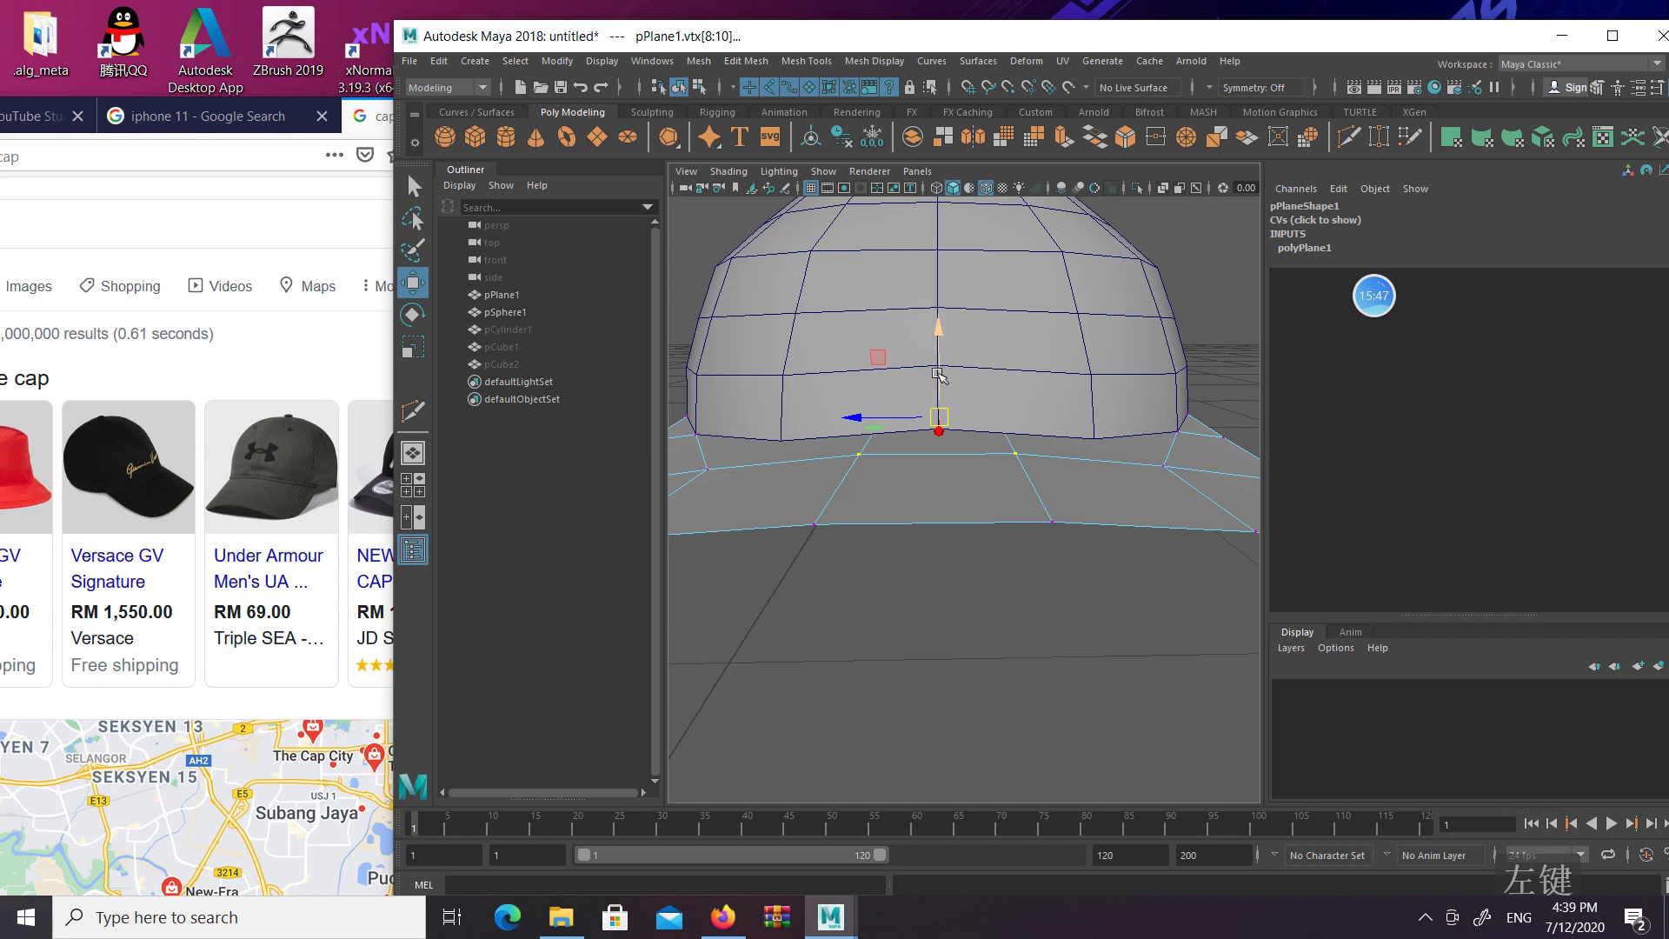
{"action": "mouse_move", "coordinate": [937, 351]}
{"action": "left_mouse_down"}
{"action": "mouse_move", "coordinate": [933, 306]}
{"action": "mouse_move", "coordinate": [930, 346]}
{"action": "left_mouse_up"}
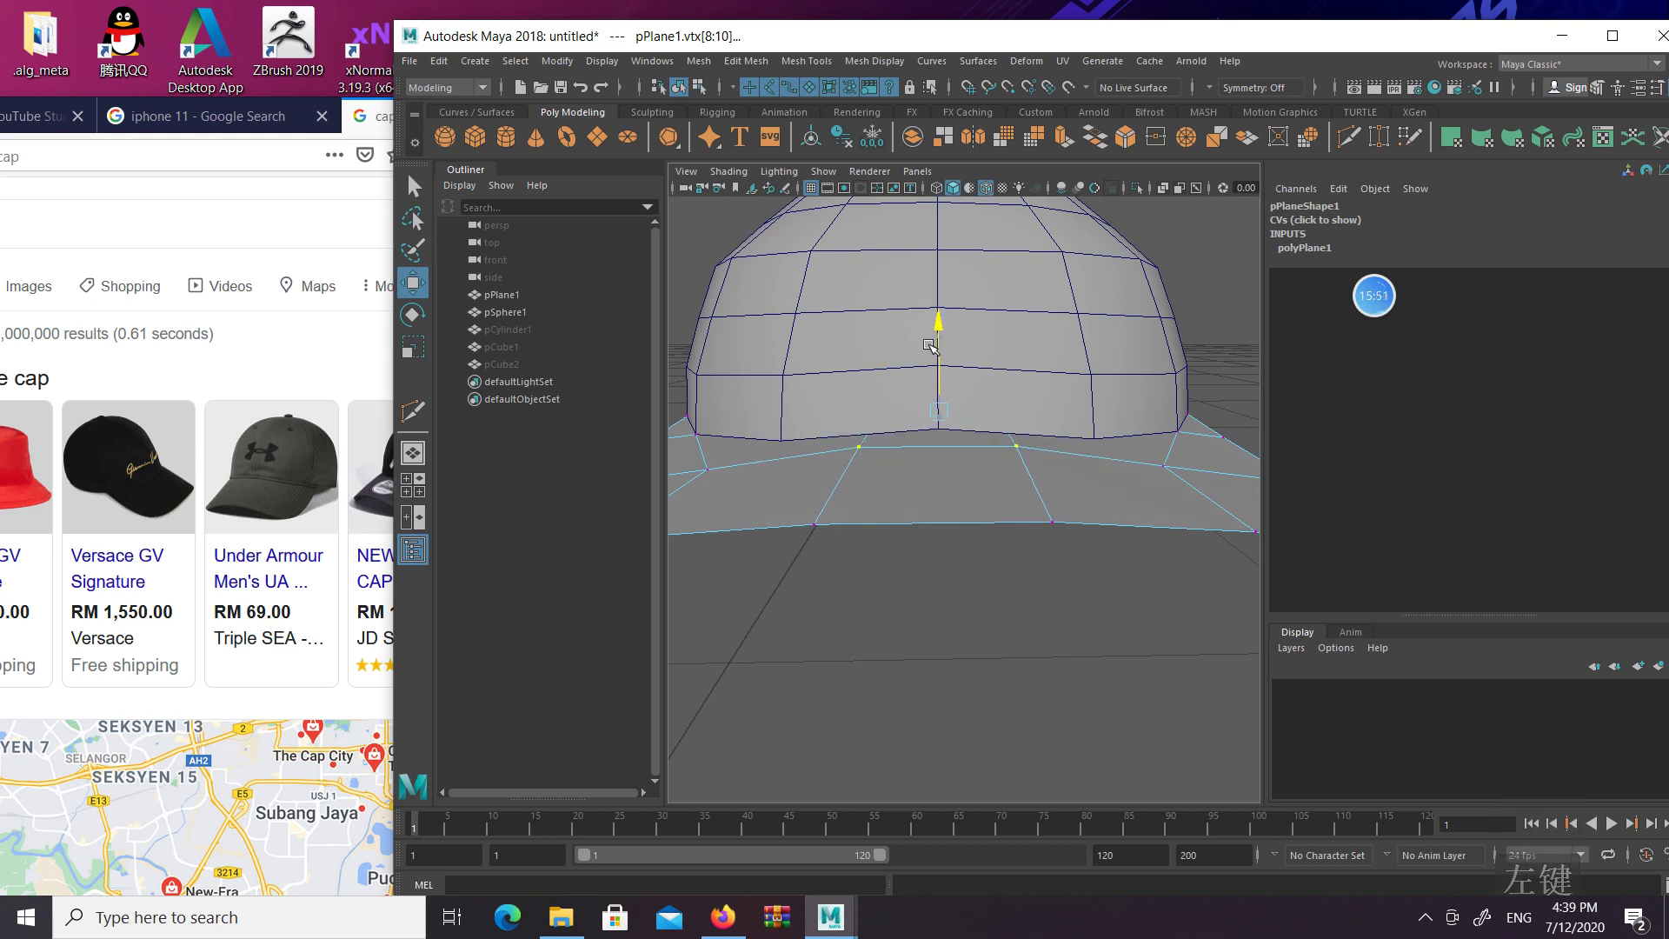
Try spreading the brim's middle inner vertices apart along Z and undo the scaling
{"action": "key", "text": "r"}
{"action": "left_click_drag", "start_coordinate": [862, 409], "coordinate": [837, 411]}
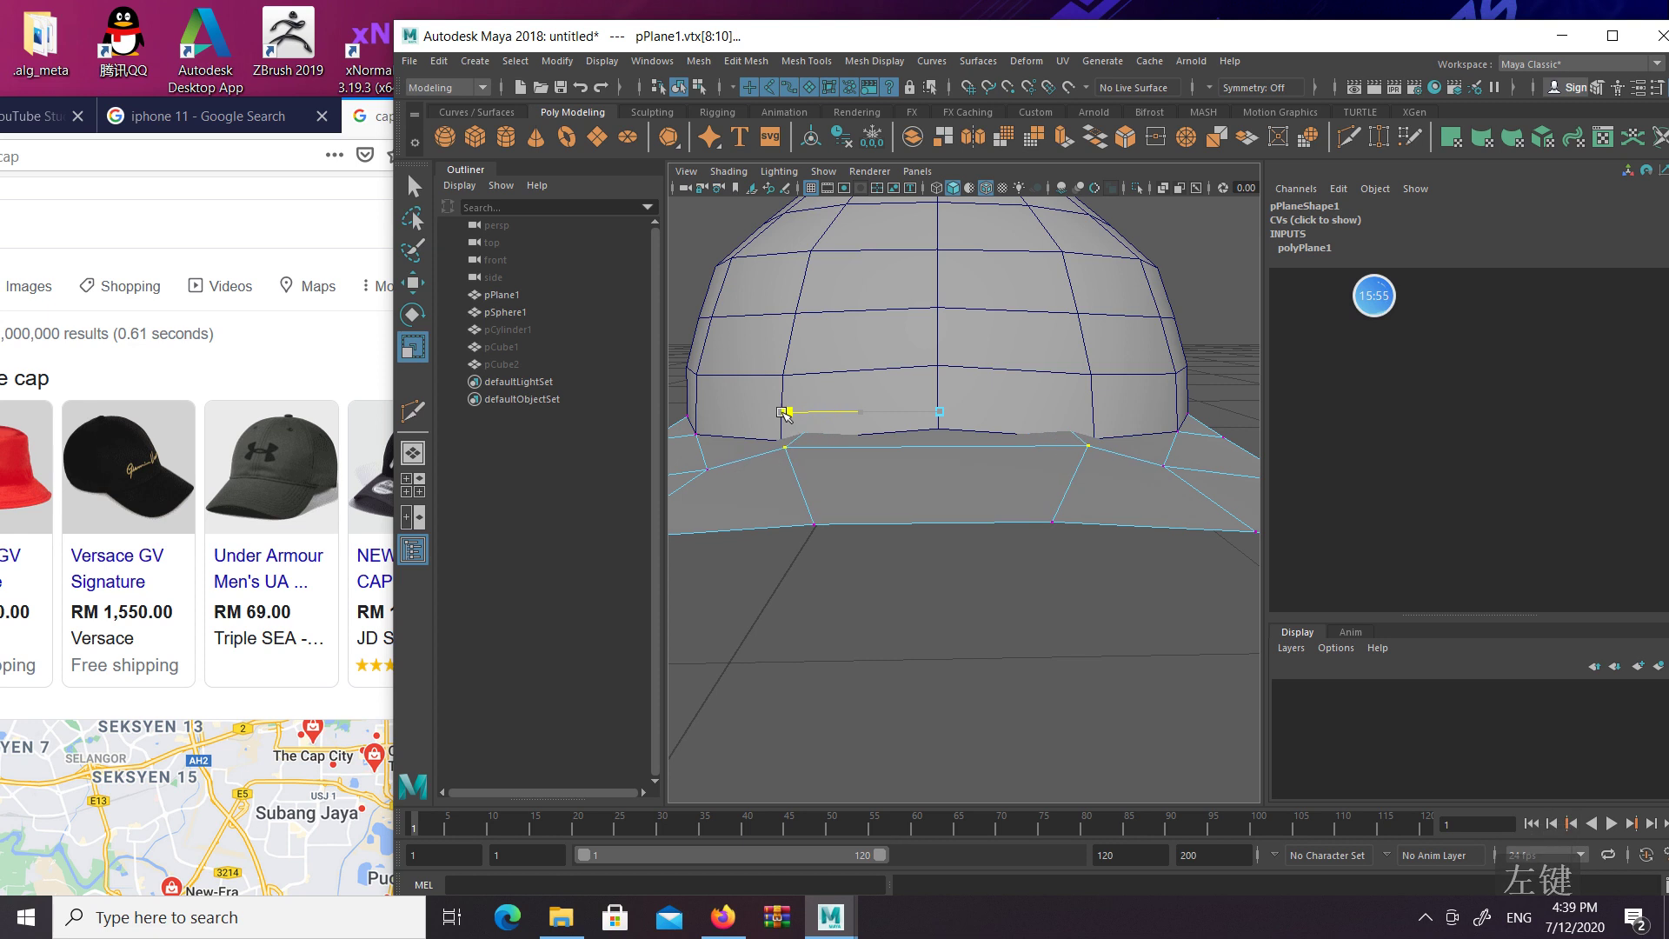
{"action": "left_click_drag", "start_coordinate": [878, 467], "coordinate": [861, 442], "text": "alt"}
{"action": "middle_click_drag", "start_coordinate": [861, 442], "coordinate": [878, 448], "text": "alt"}
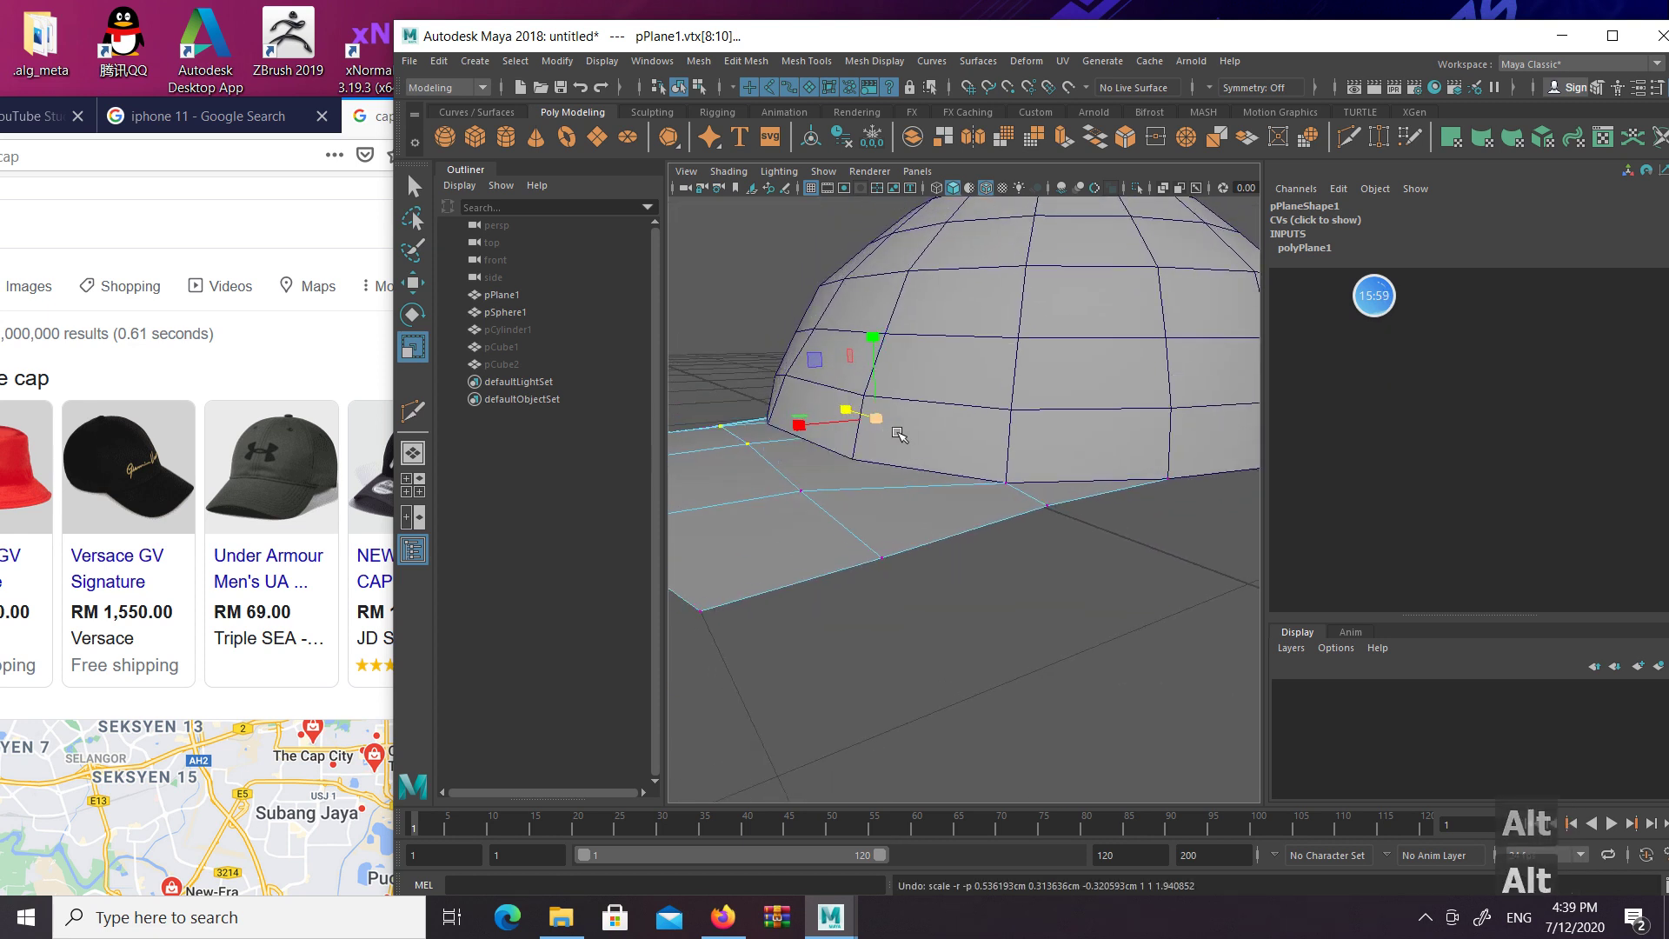
Select the brim's two front corner vertices and scale them closer together along Z to round the front edge
{"action": "scroll", "coordinate": [901, 435], "scroll_direction": "down", "scroll_amount": 8}
{"action": "left_click_drag", "start_coordinate": [904, 438], "coordinate": [980, 475], "text": "alt"}
{"action": "scroll", "coordinate": [981, 475], "scroll_direction": "up", "scroll_amount": 6}
{"action": "middle_click_drag", "start_coordinate": [983, 514], "coordinate": [1001, 483], "text": "alt"}
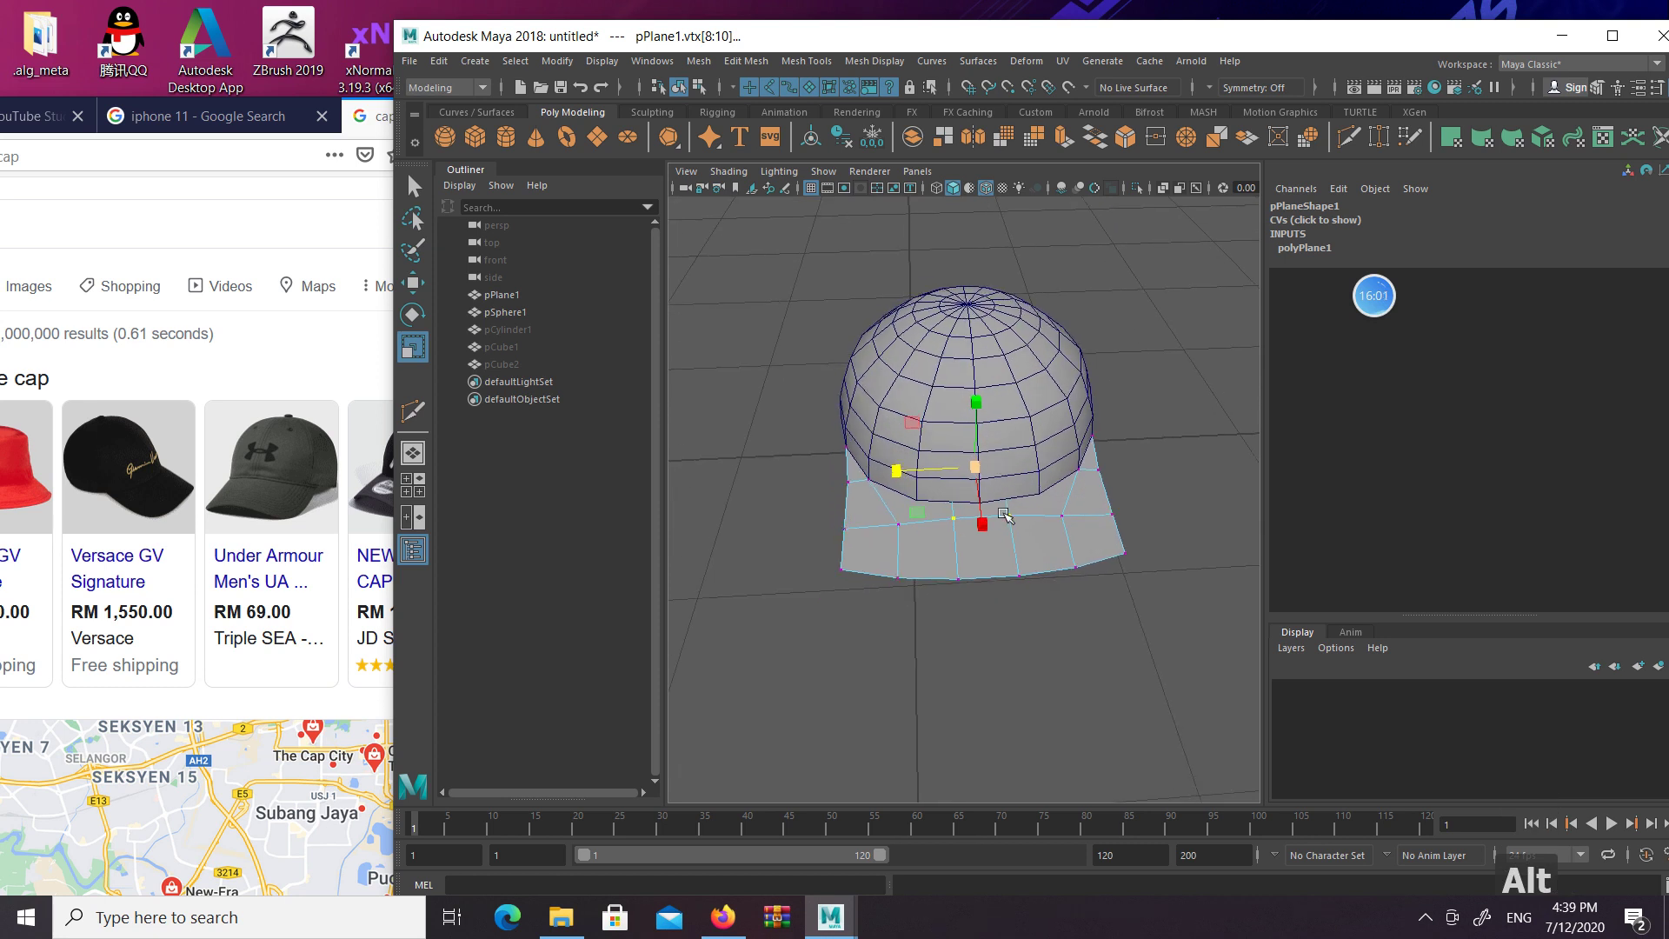
{"action": "left_click_drag", "start_coordinate": [1001, 482], "coordinate": [1000, 532], "text": "alt"}
{"action": "key", "text": "q"}
{"action": "left_click_drag", "start_coordinate": [825, 577], "coordinate": [863, 618]}
{"action": "left_click_drag", "start_coordinate": [1106, 553], "coordinate": [1154, 598], "text": "shift"}
{"action": "key", "text": "w"}
{"action": "key", "text": "e"}
{"action": "key", "text": "r"}
{"action": "left_click_drag", "start_coordinate": [882, 592], "coordinate": [911, 584], "text": "shift"}
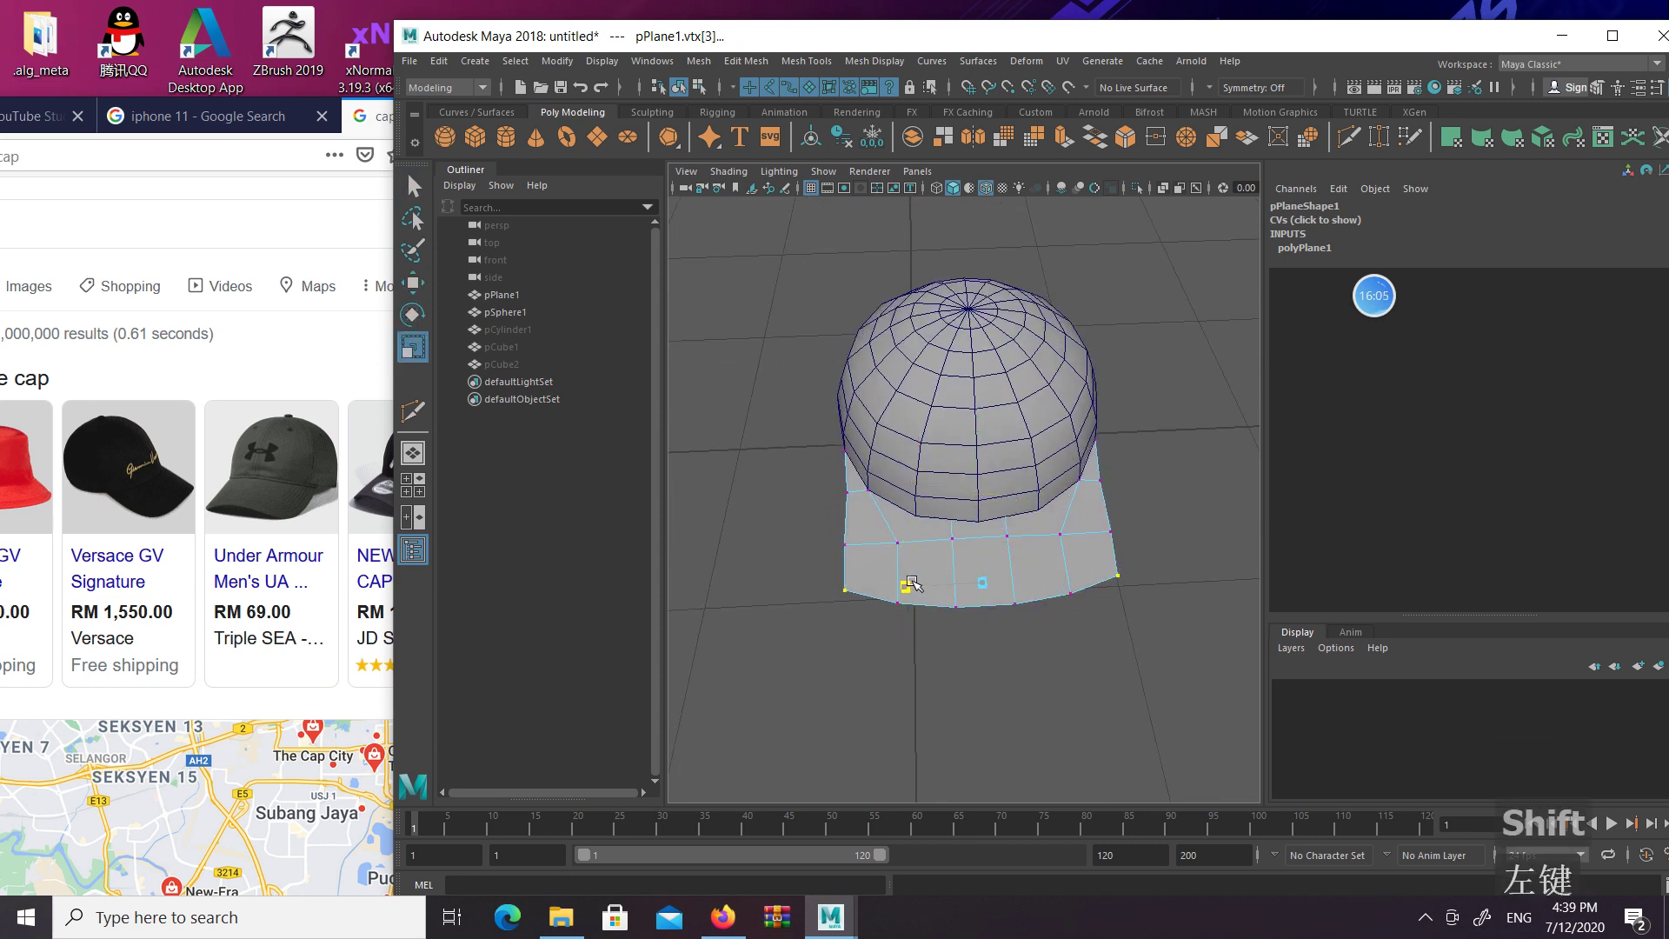
Select the pair of side-edge vertices behind the brim's front corners, scale them slightly along Z and deselect
{"action": "key", "text": "q"}
{"action": "left_click", "coordinate": [832, 531]}
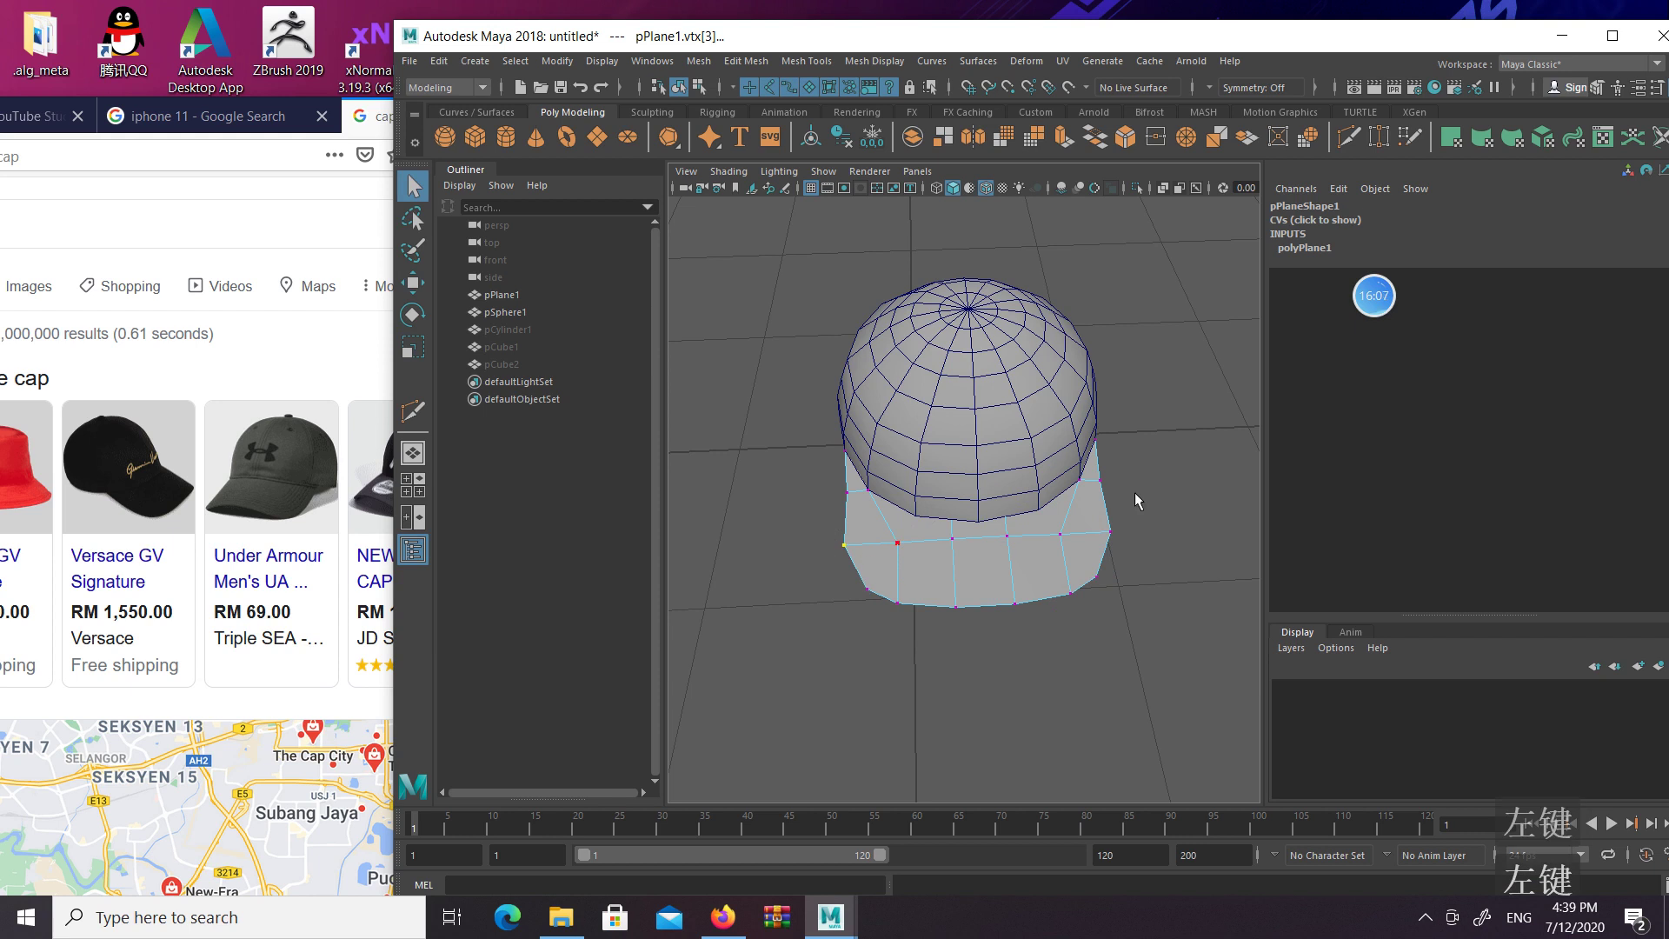
{"action": "left_click_drag", "start_coordinate": [1097, 513], "coordinate": [1136, 536], "text": "shift"}
{"action": "key", "text": "w"}
{"action": "key", "text": "r"}
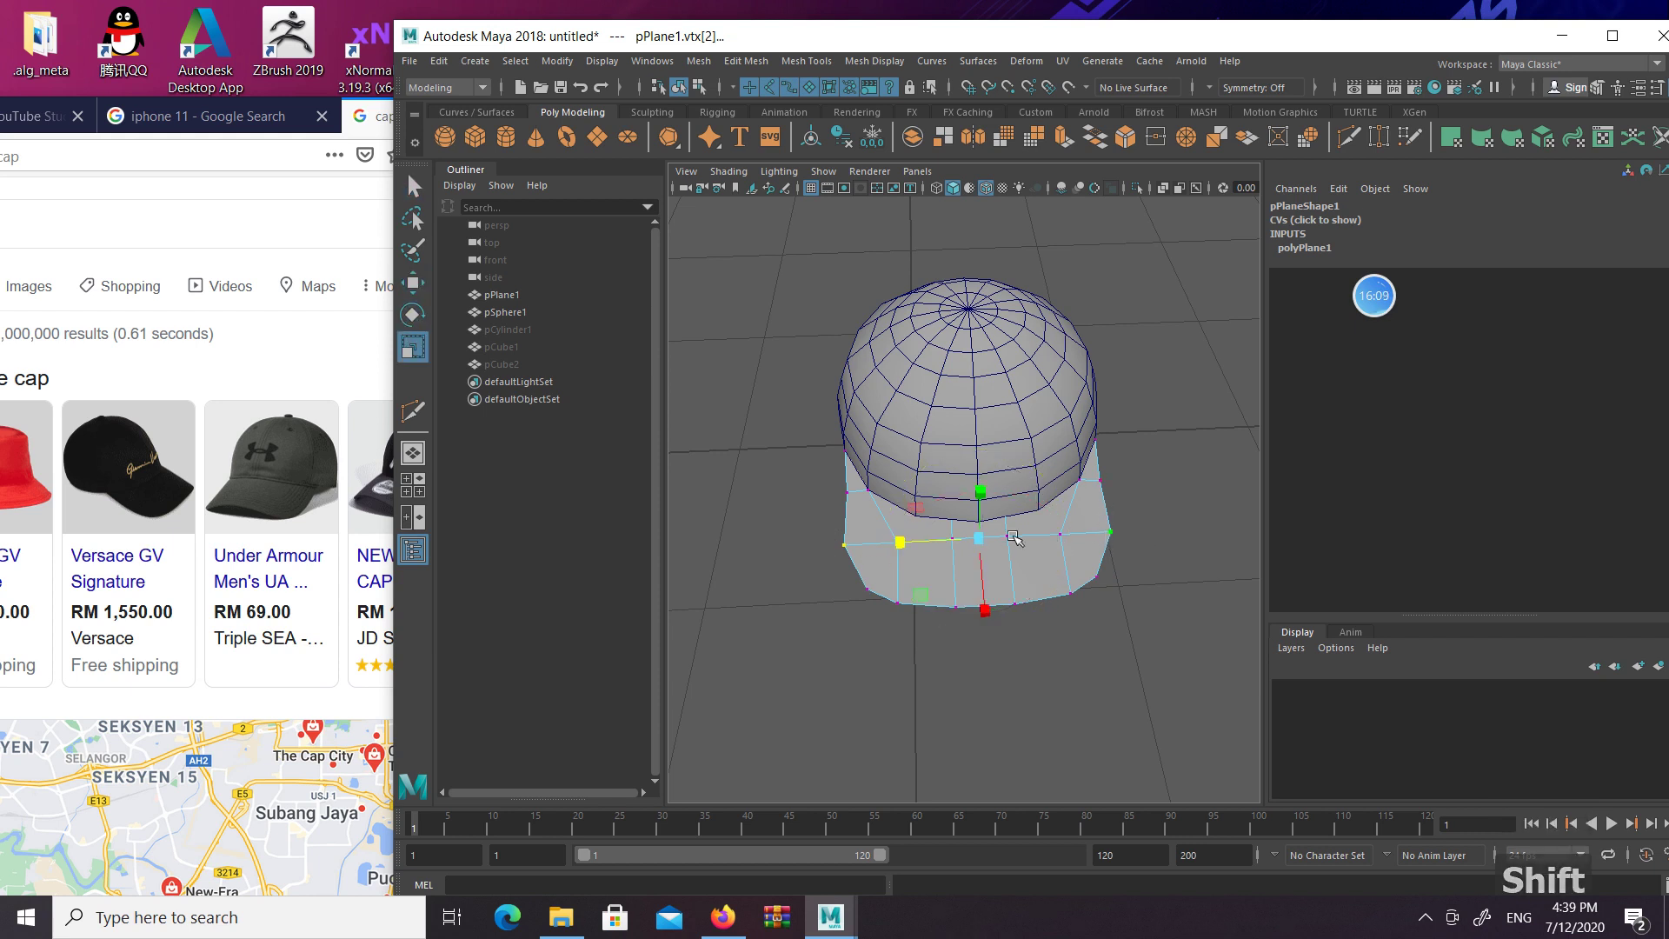
{"action": "left_click_drag", "start_coordinate": [907, 543], "coordinate": [902, 545], "text": "shift"}
{"action": "left_click_drag", "start_coordinate": [1142, 523], "coordinate": [869, 365], "text": "alt"}
{"action": "key", "text": "q"}
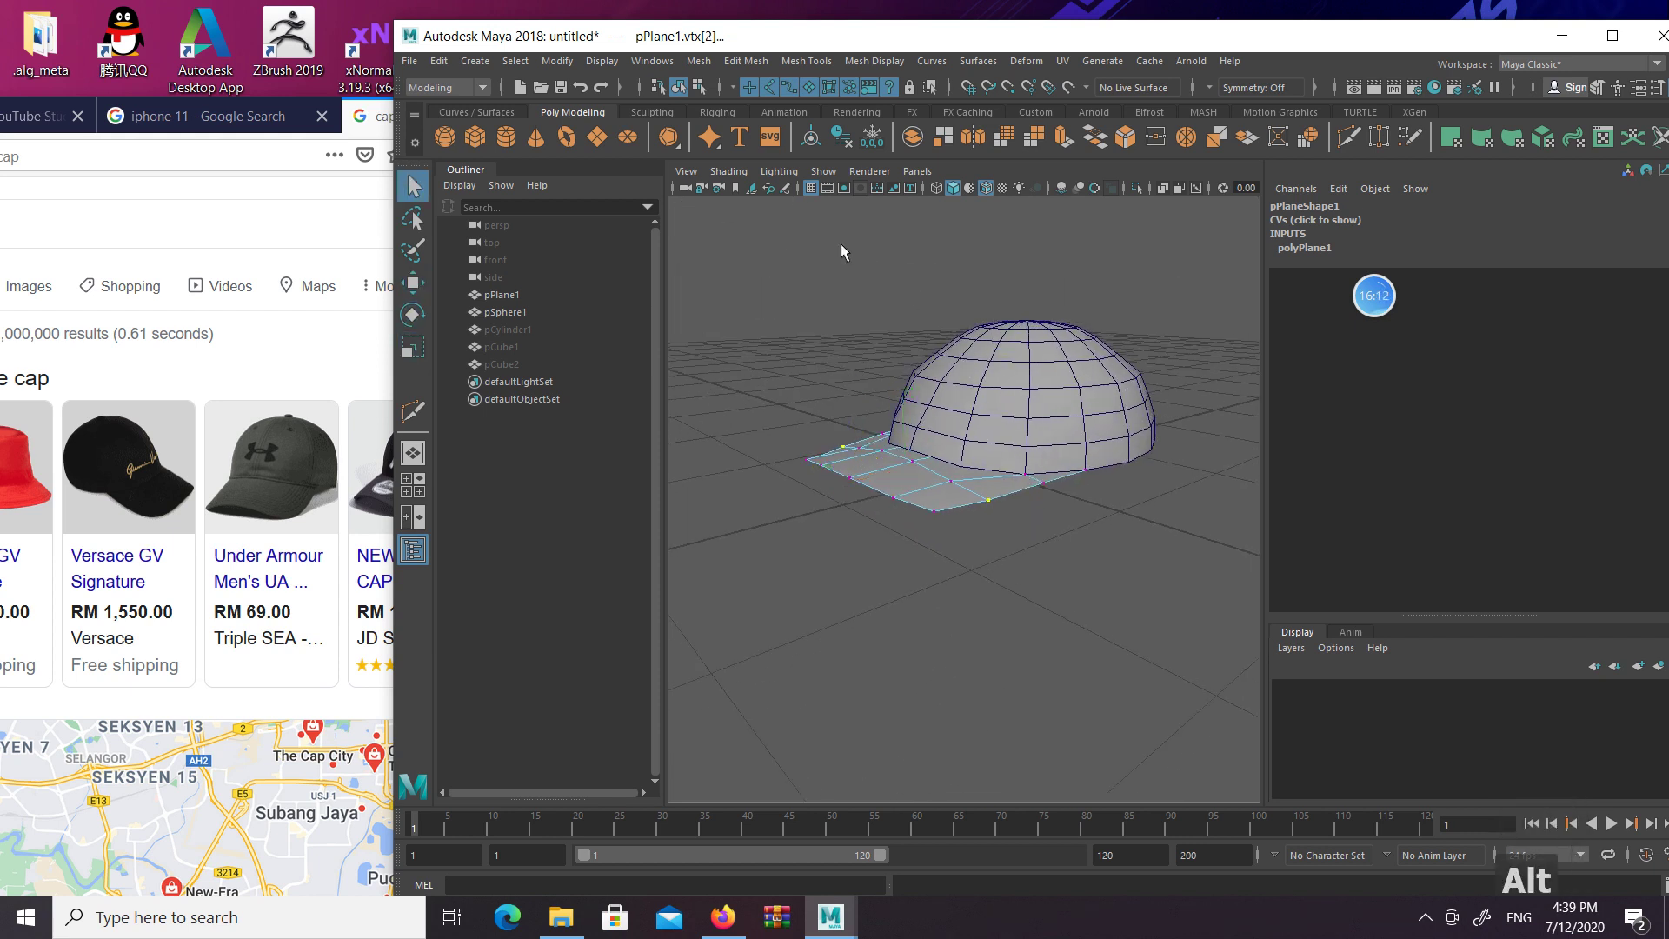
{"action": "left_click", "coordinate": [702, 88]}
{"action": "left_click", "coordinate": [852, 289]}
Select the two outermost interior vertices in the brim's row nearest the front edge and scale them across its width
{"action": "left_click_drag", "start_coordinate": [852, 290], "coordinate": [994, 310], "text": "alt"}
{"action": "scroll", "coordinate": [901, 395], "scroll_direction": "up", "scroll_amount": 6}
{"action": "left_click_drag", "start_coordinate": [902, 395], "coordinate": [982, 406], "text": "alt"}
{"action": "right_click", "coordinate": [878, 404]}
{"action": "left_click", "coordinate": [880, 405]}
{"action": "key", "text": "w"}
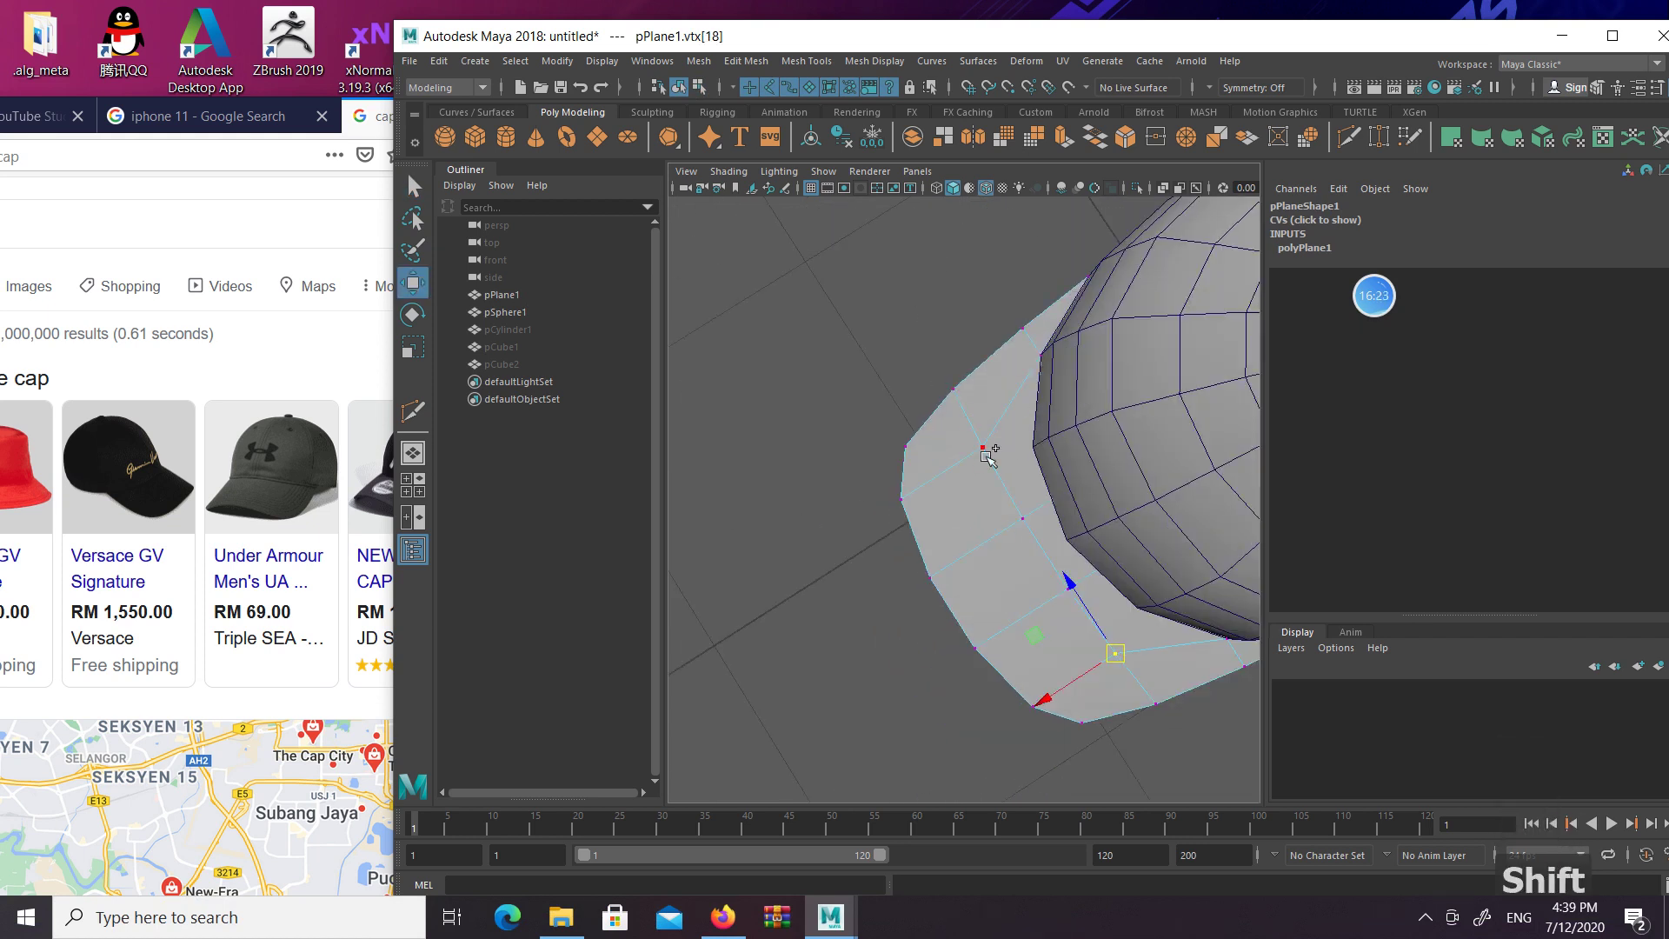
{"action": "left_click", "coordinate": [983, 449], "text": "shift"}
{"action": "key", "text": "r"}
{"action": "left_click_drag", "start_coordinate": [1002, 482], "coordinate": [1062, 341]}
Return to object mode, deselect everything and inspect the whole cap
{"action": "key", "text": "q"}
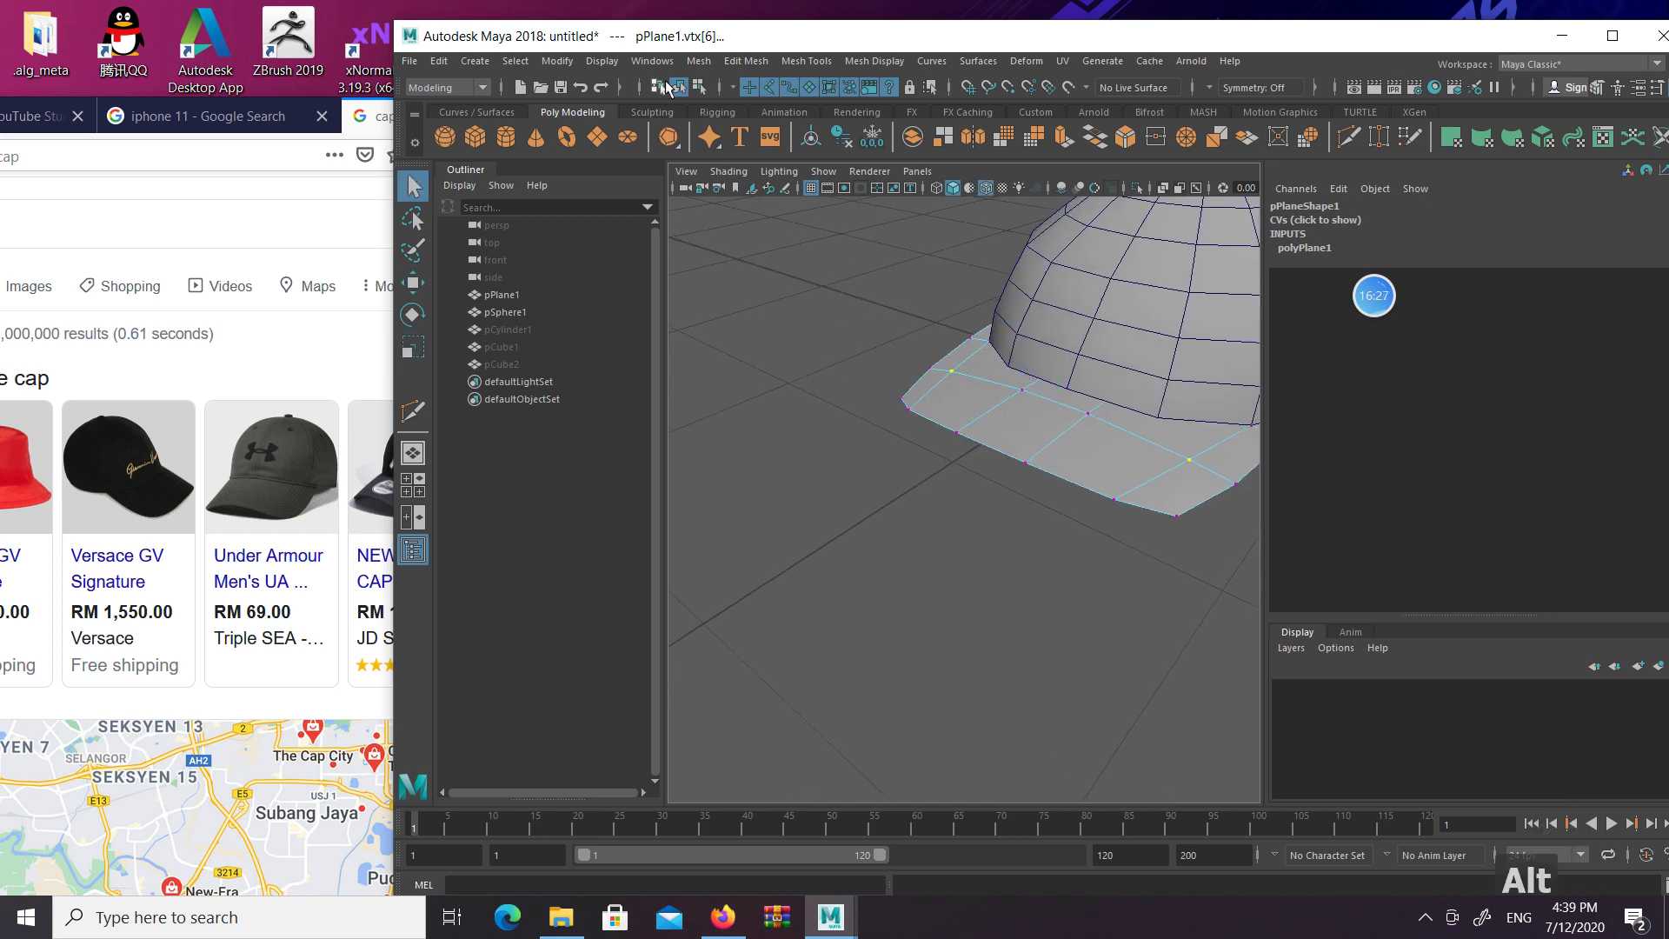
{"action": "left_click", "coordinate": [695, 85]}
{"action": "left_click", "coordinate": [678, 87]}
{"action": "left_click", "coordinate": [770, 253]}
{"action": "scroll", "coordinate": [885, 348], "scroll_direction": "down", "scroll_amount": 7}
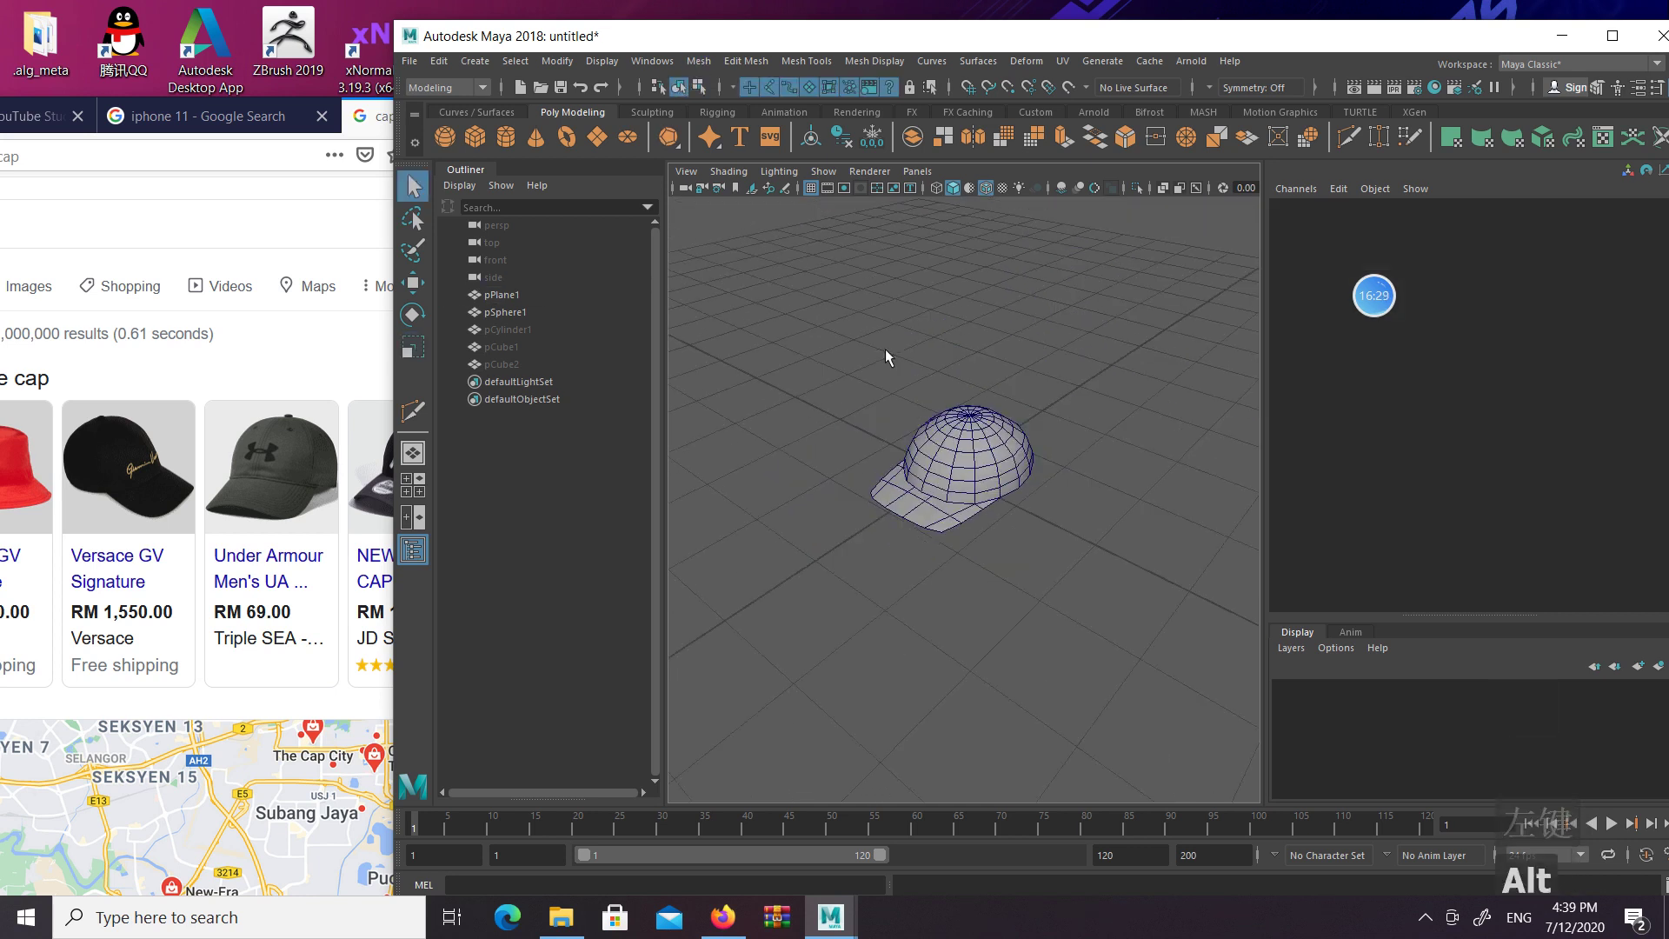
{"action": "left_click_drag", "start_coordinate": [885, 348], "coordinate": [941, 320], "text": "alt"}
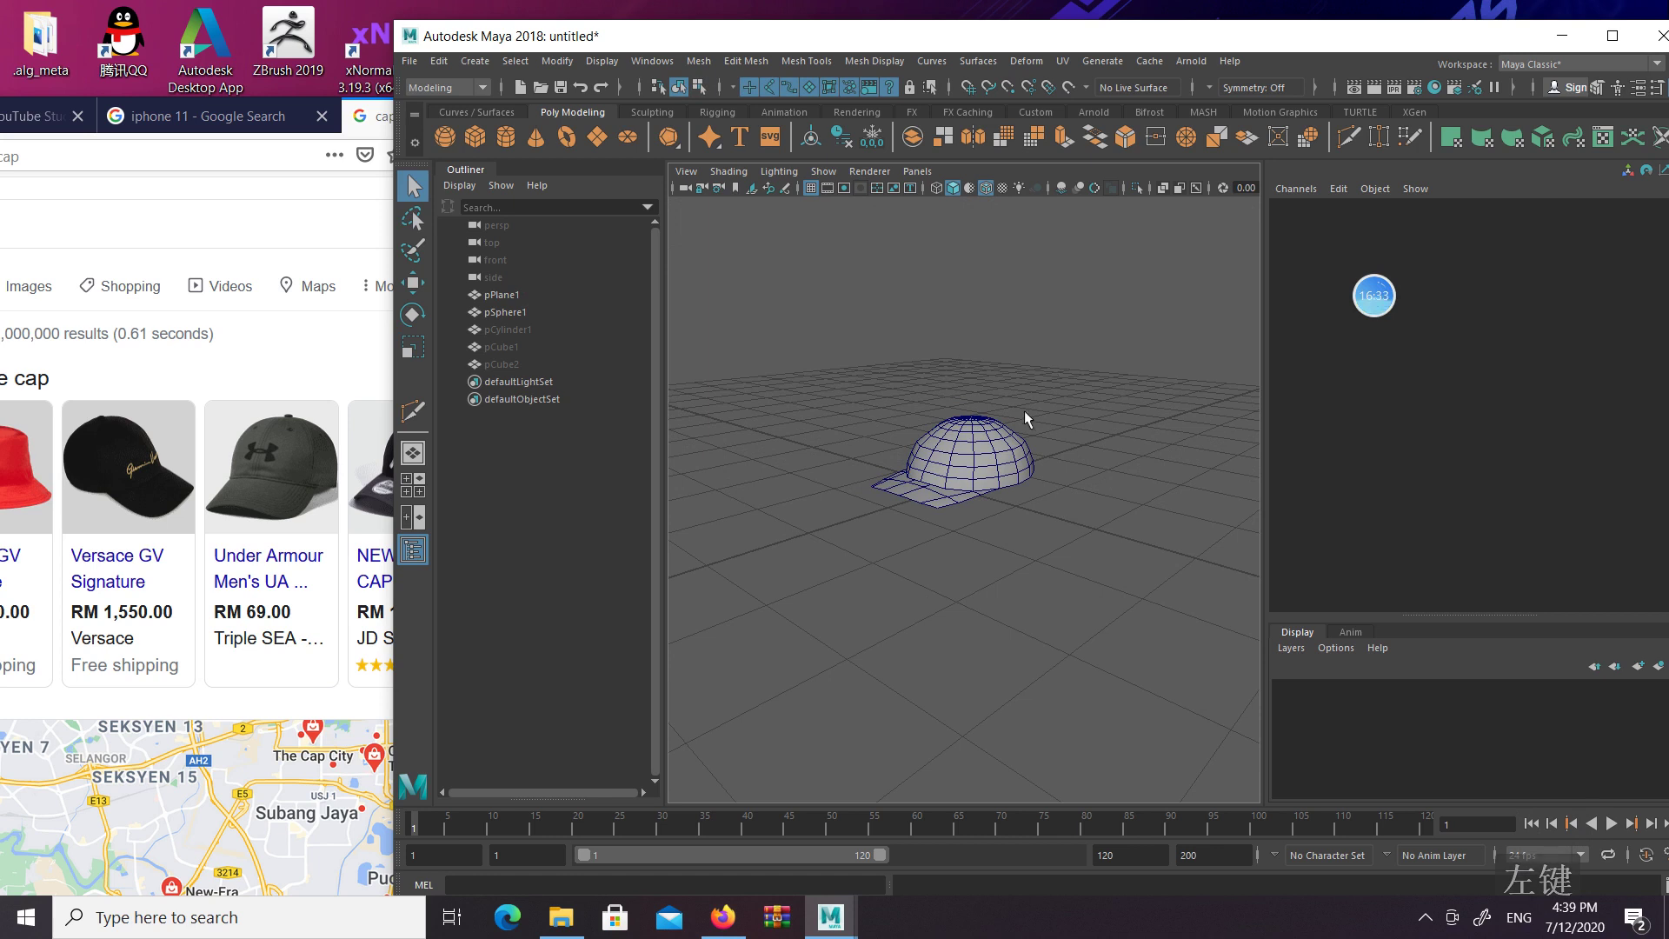
Select the cap's brim and add a lattice deformer to it
{"action": "left_click_drag", "start_coordinate": [1024, 412], "coordinate": [885, 504], "text": "alt"}
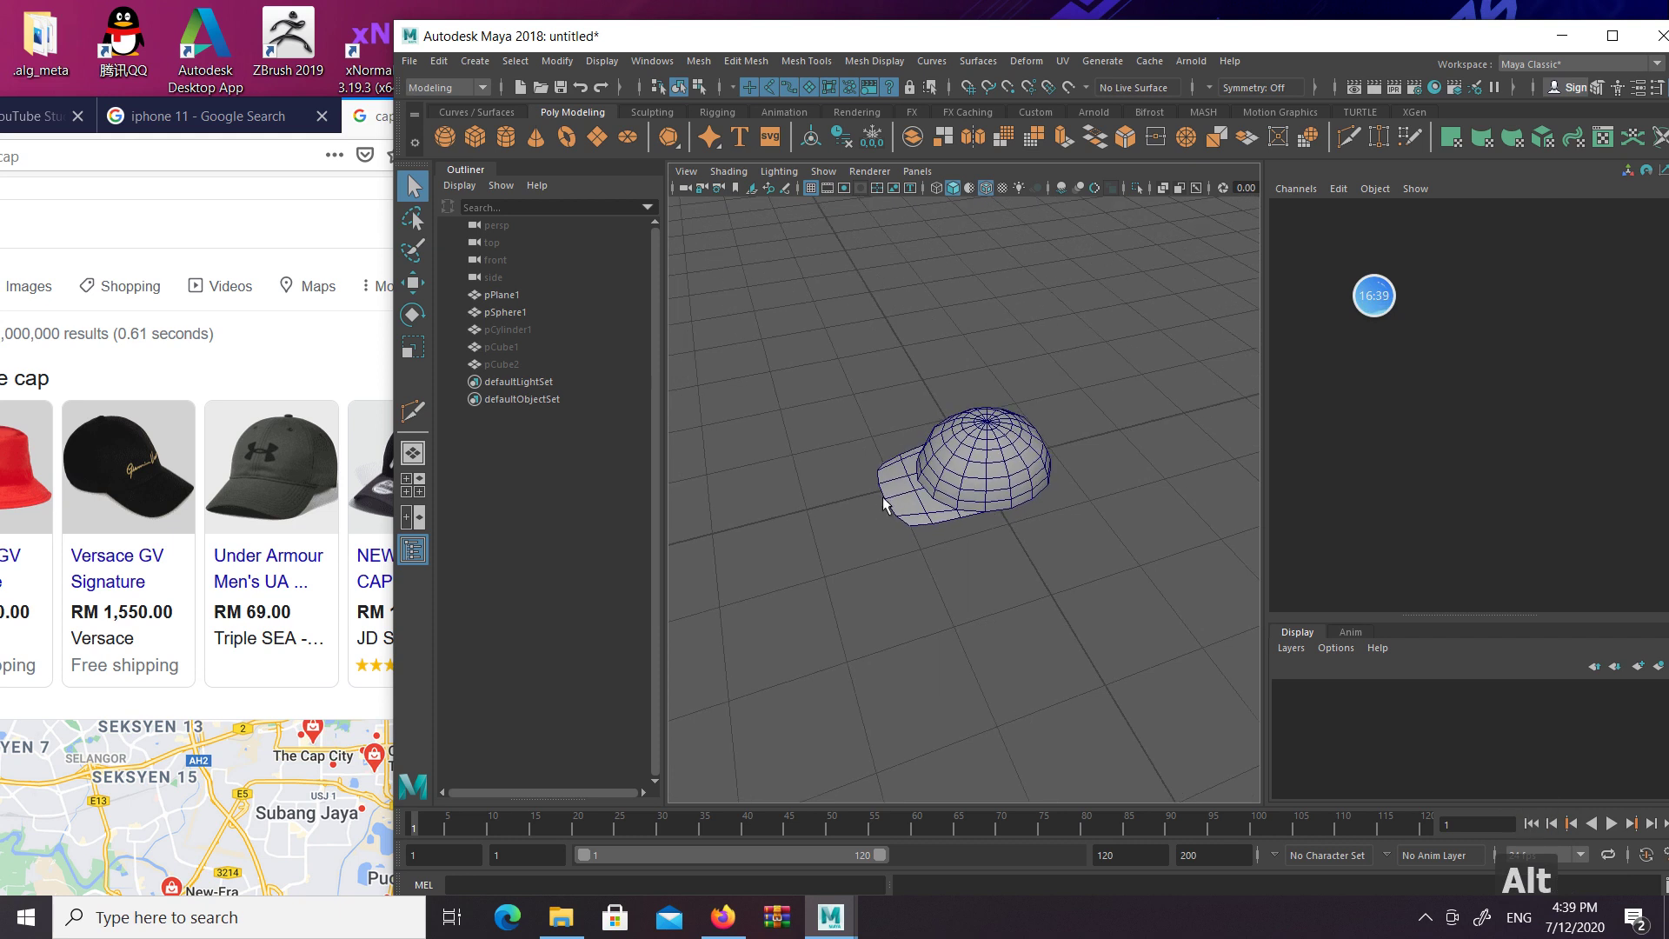
{"action": "left_click", "coordinate": [885, 504]}
{"action": "key", "text": "e"}
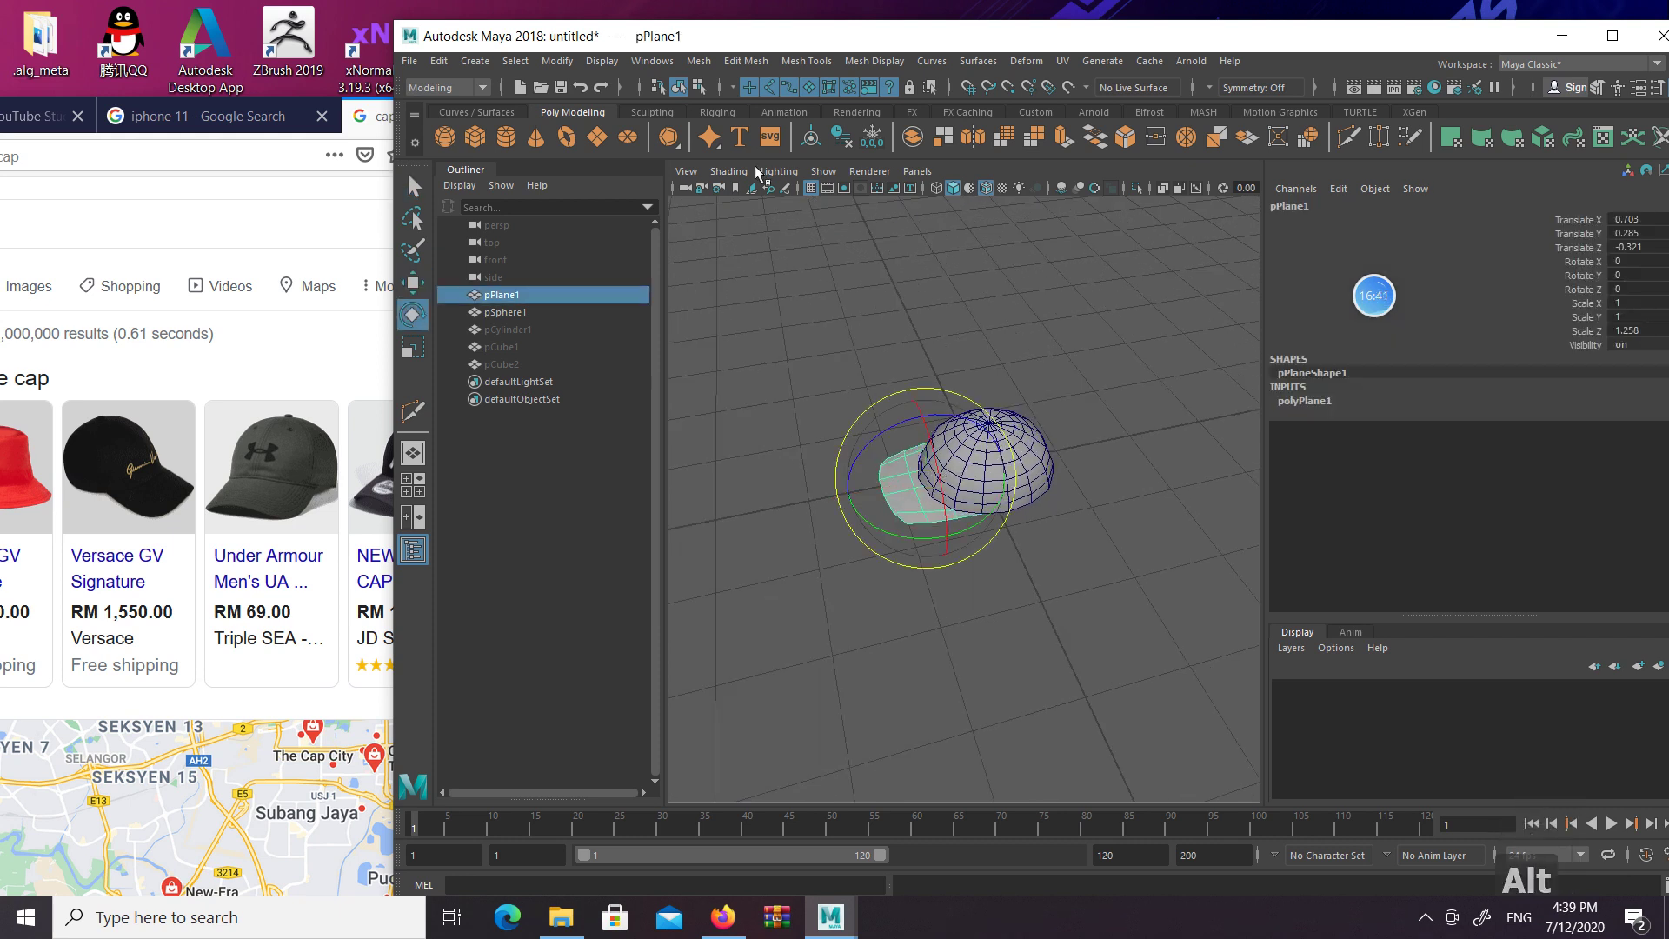
{"action": "left_click", "coordinate": [1043, 62]}
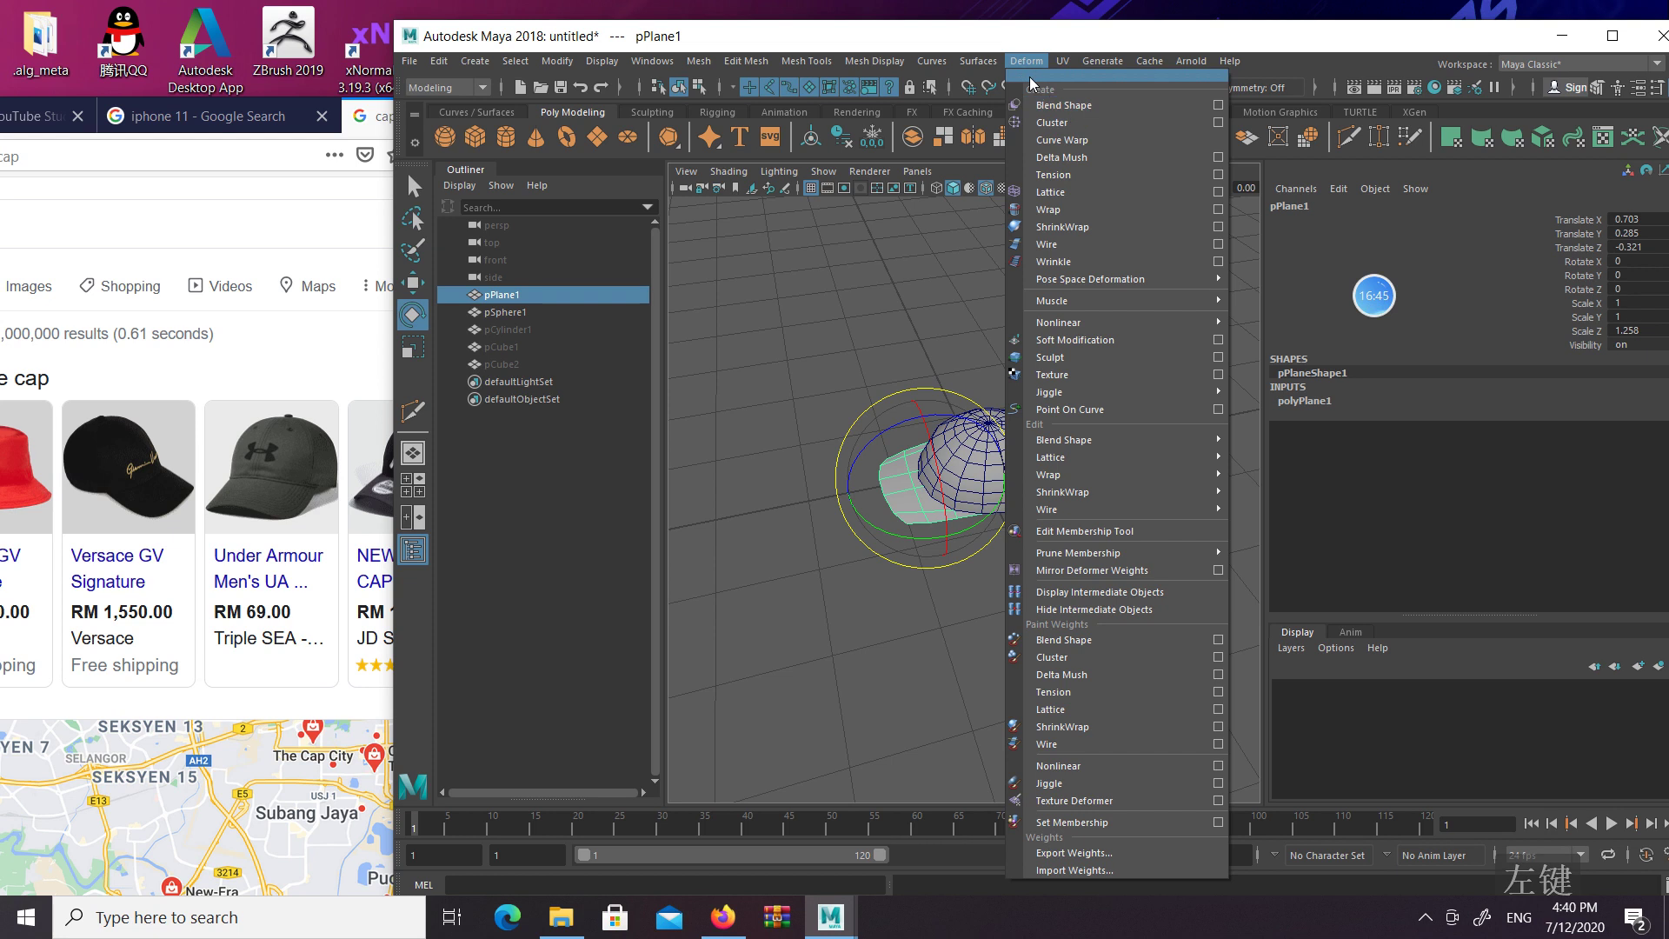
{"action": "left_click", "coordinate": [1054, 192]}
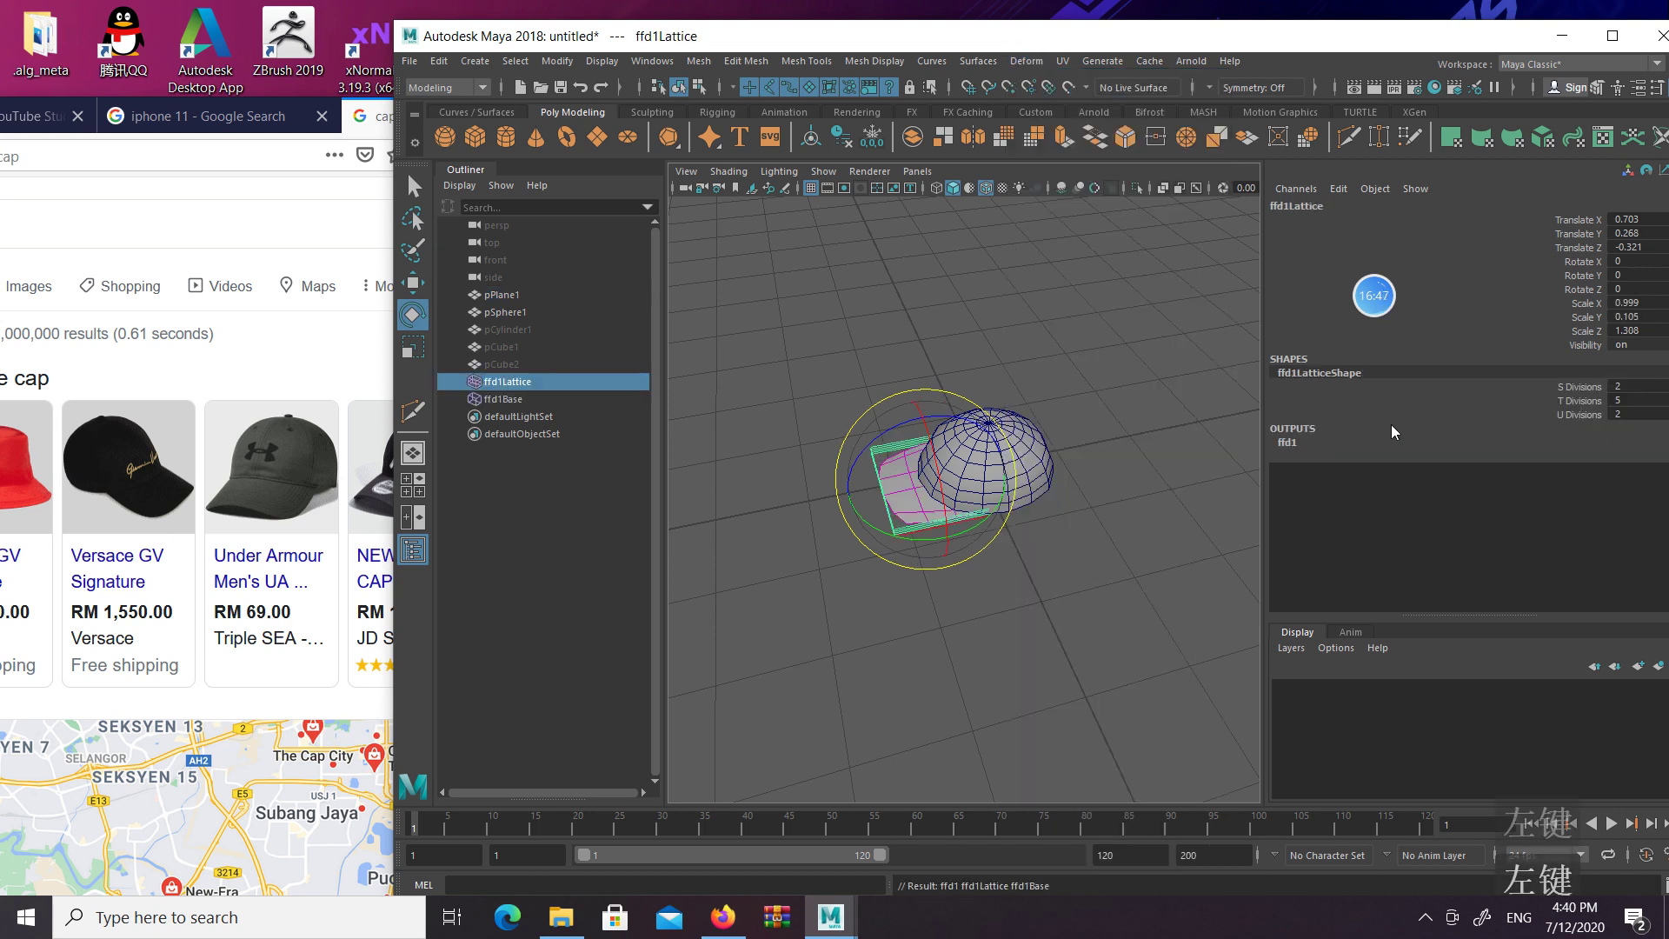
Set the brim lattice to 2 T divisions and 3 S divisions
{"action": "left_click", "coordinate": [1641, 401]}
{"action": "type", "text": "2"}
{"action": "key", "text": "Return"}
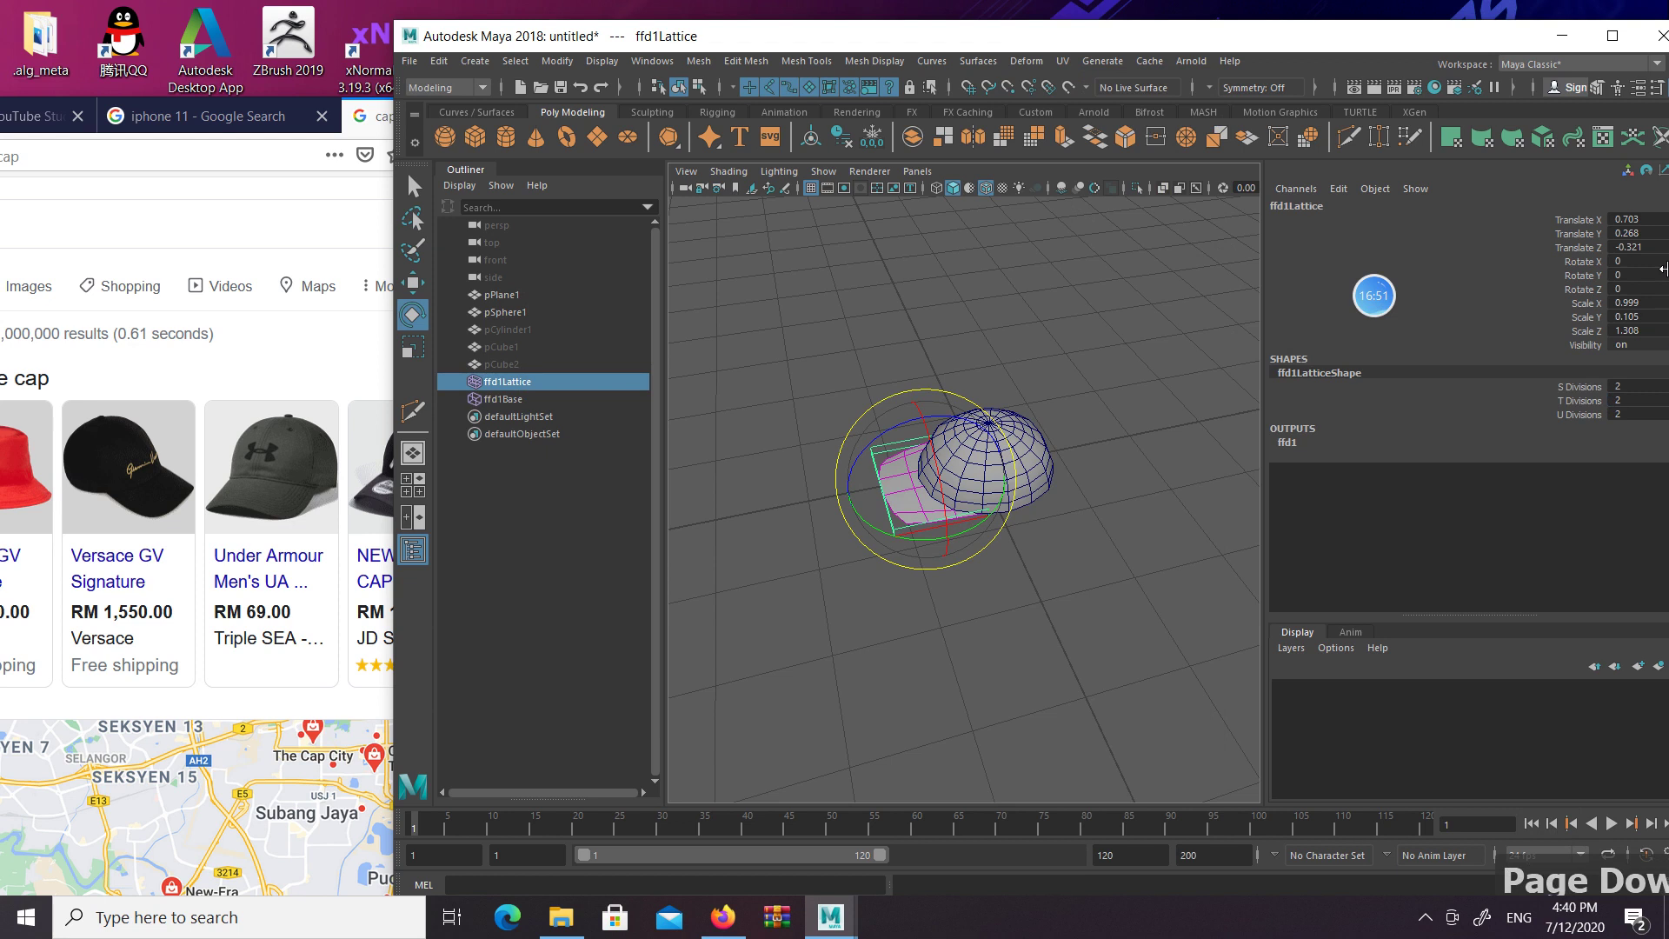
{"action": "left_click", "coordinate": [1589, 392]}
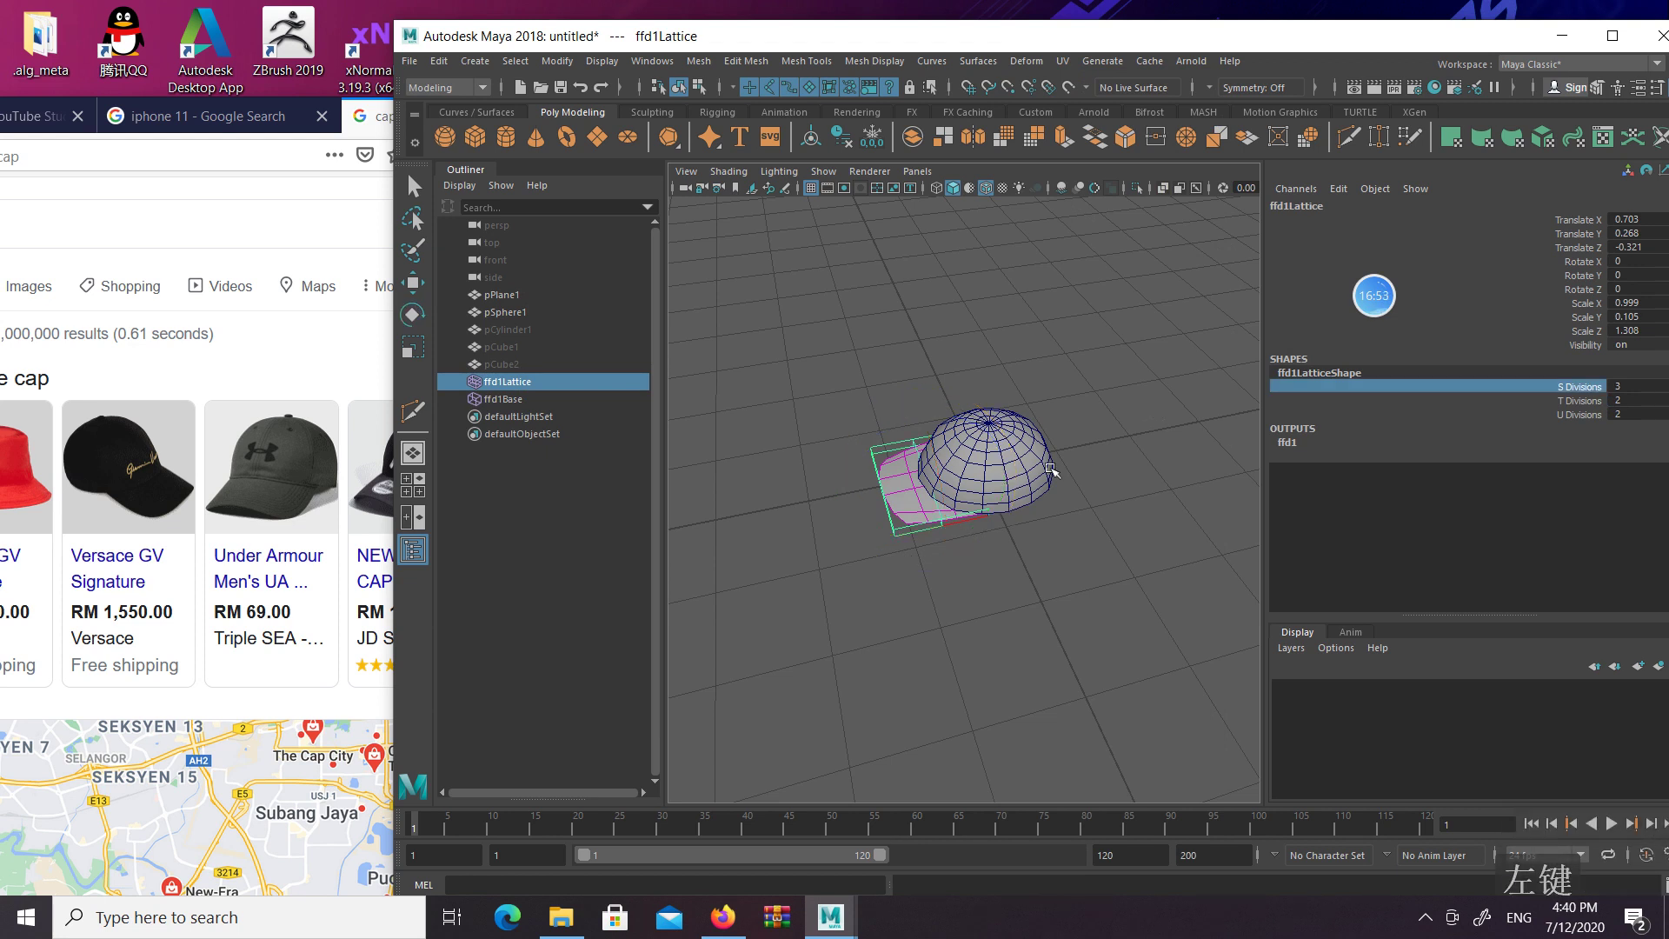
Select the lattice points around the brim's front edge and move them outward along X to lengthen the brim
{"action": "right_click_drag", "start_coordinate": [1041, 399], "coordinate": [1036, 309]}
{"action": "left_click_drag", "start_coordinate": [794, 378], "coordinate": [911, 575]}
{"action": "key", "text": "w"}
{"action": "scroll", "coordinate": [897, 490], "scroll_direction": "up", "scroll_amount": 5}
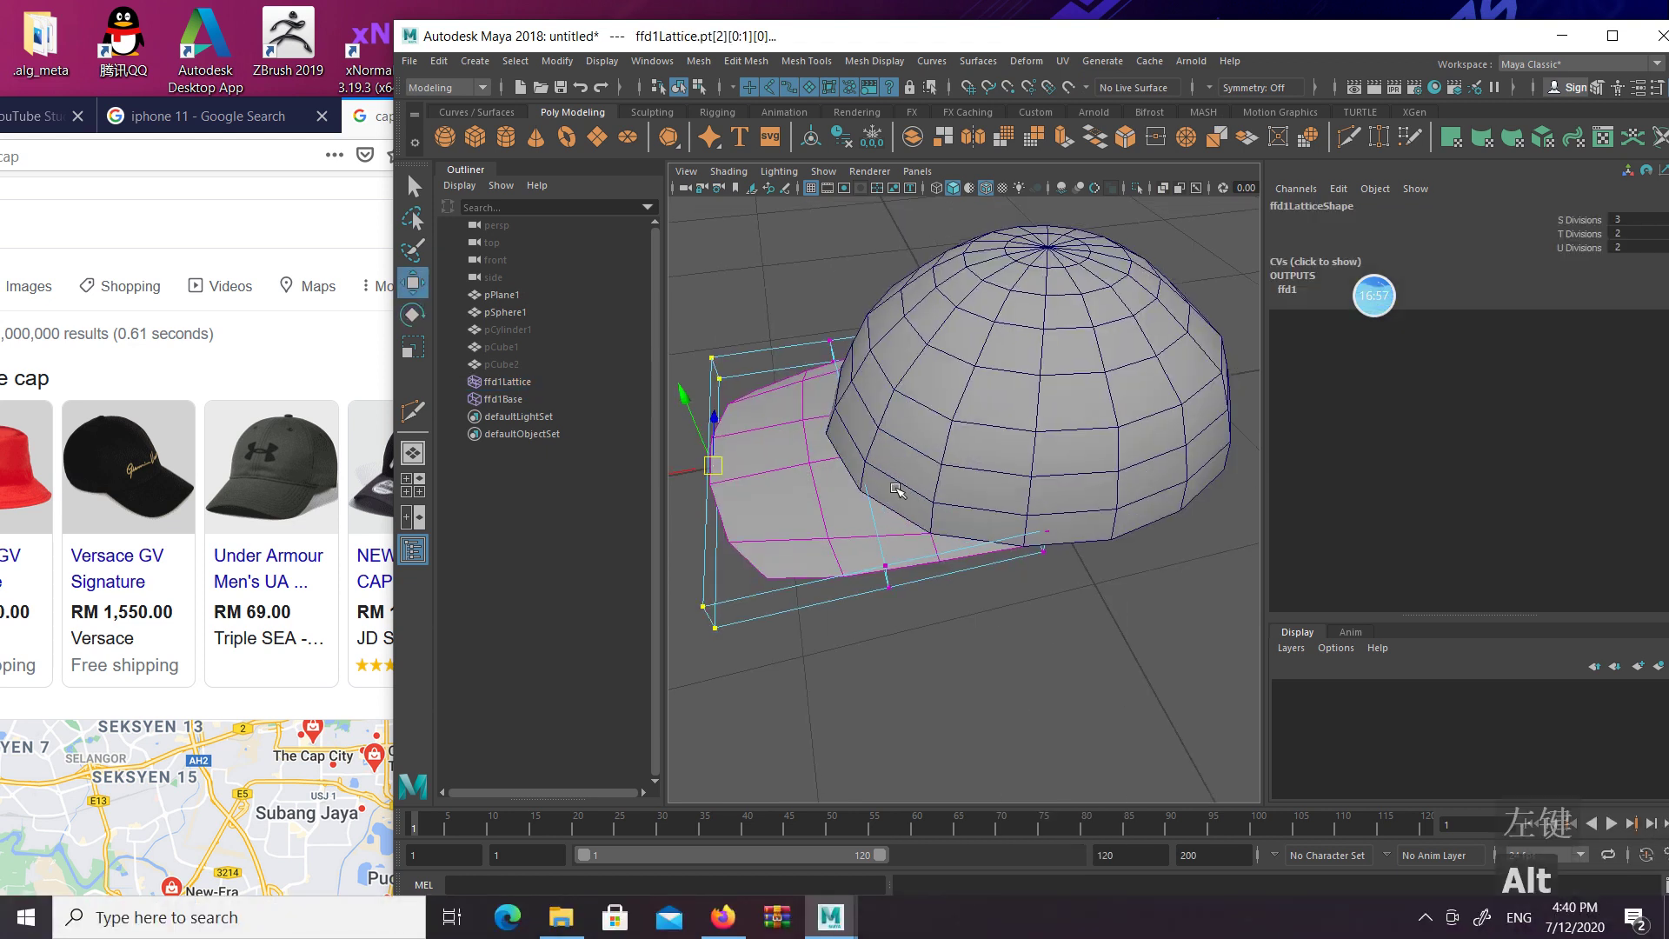
{"action": "left_click_drag", "start_coordinate": [876, 443], "coordinate": [769, 471], "text": "alt"}
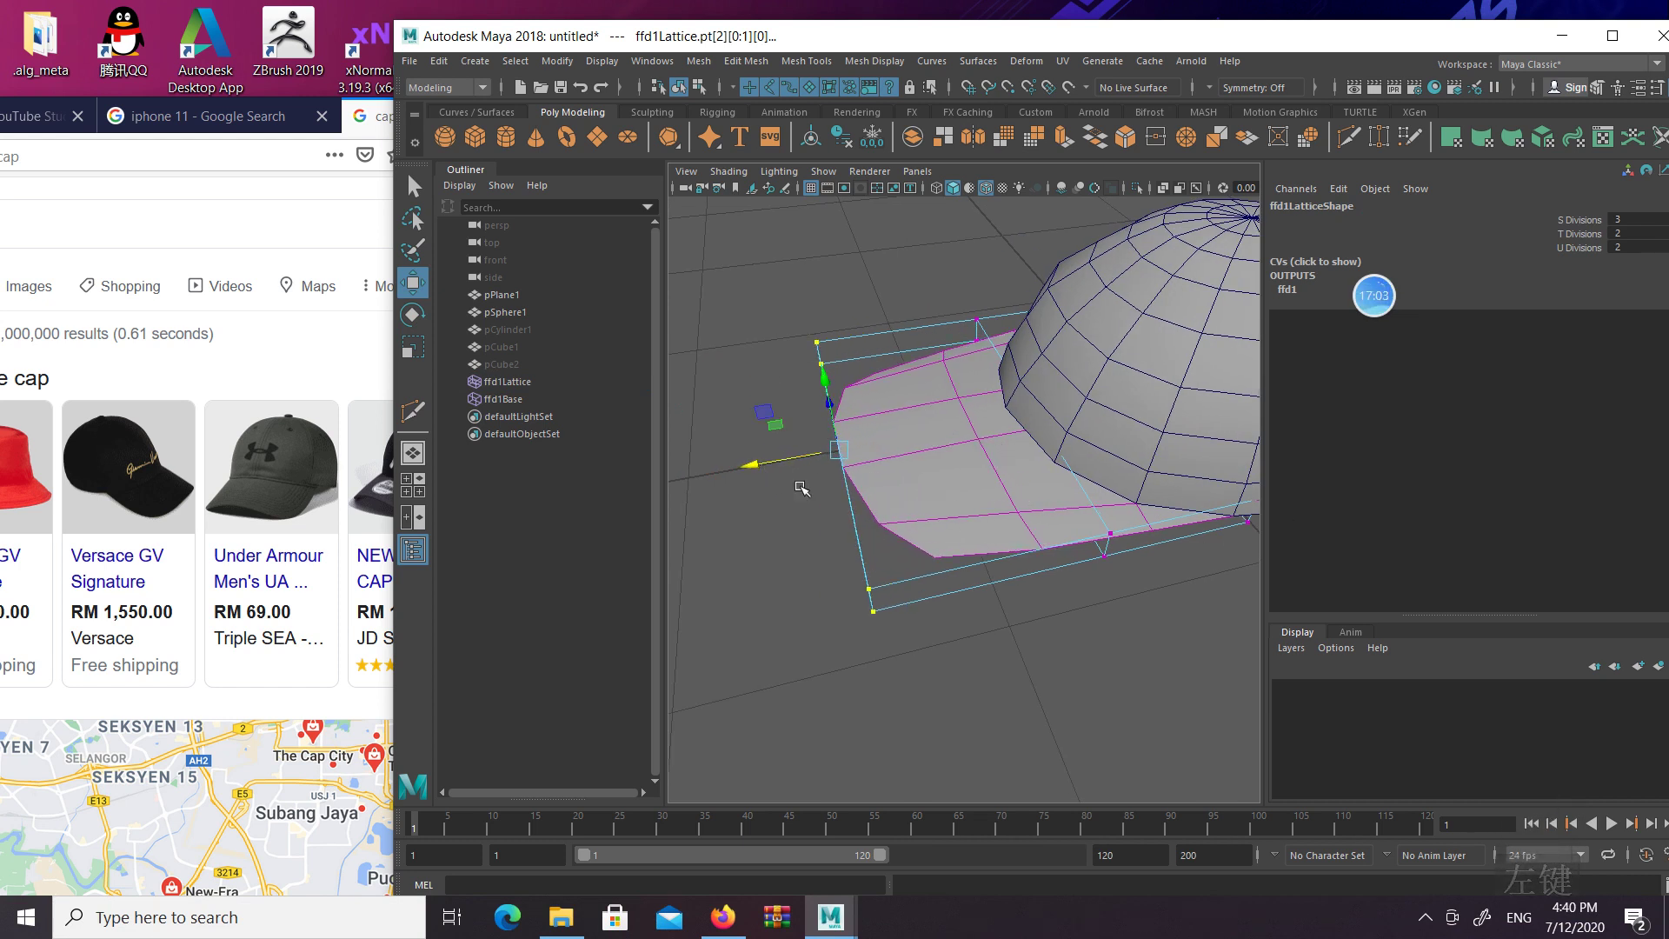
{"action": "left_click_drag", "start_coordinate": [764, 465], "coordinate": [766, 463]}
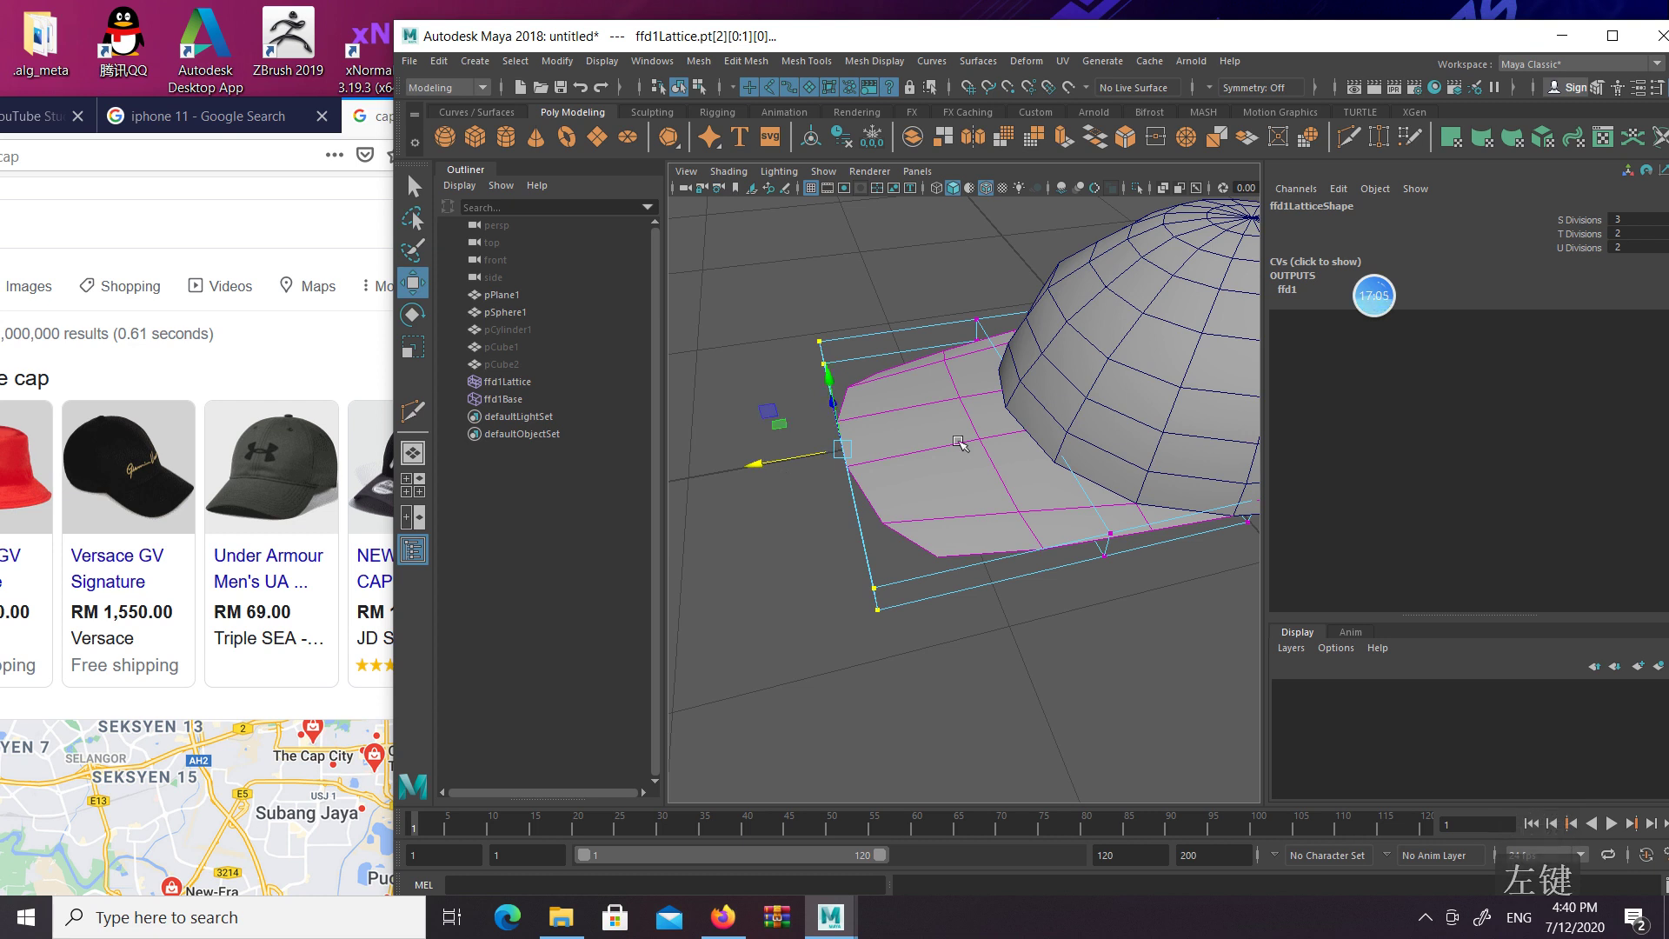
Select the brim mesh and delete its construction history to bake the lengthened lattice shape
{"action": "left_click_drag", "start_coordinate": [959, 442], "coordinate": [967, 455], "text": "alt"}
{"action": "key", "text": "q"}
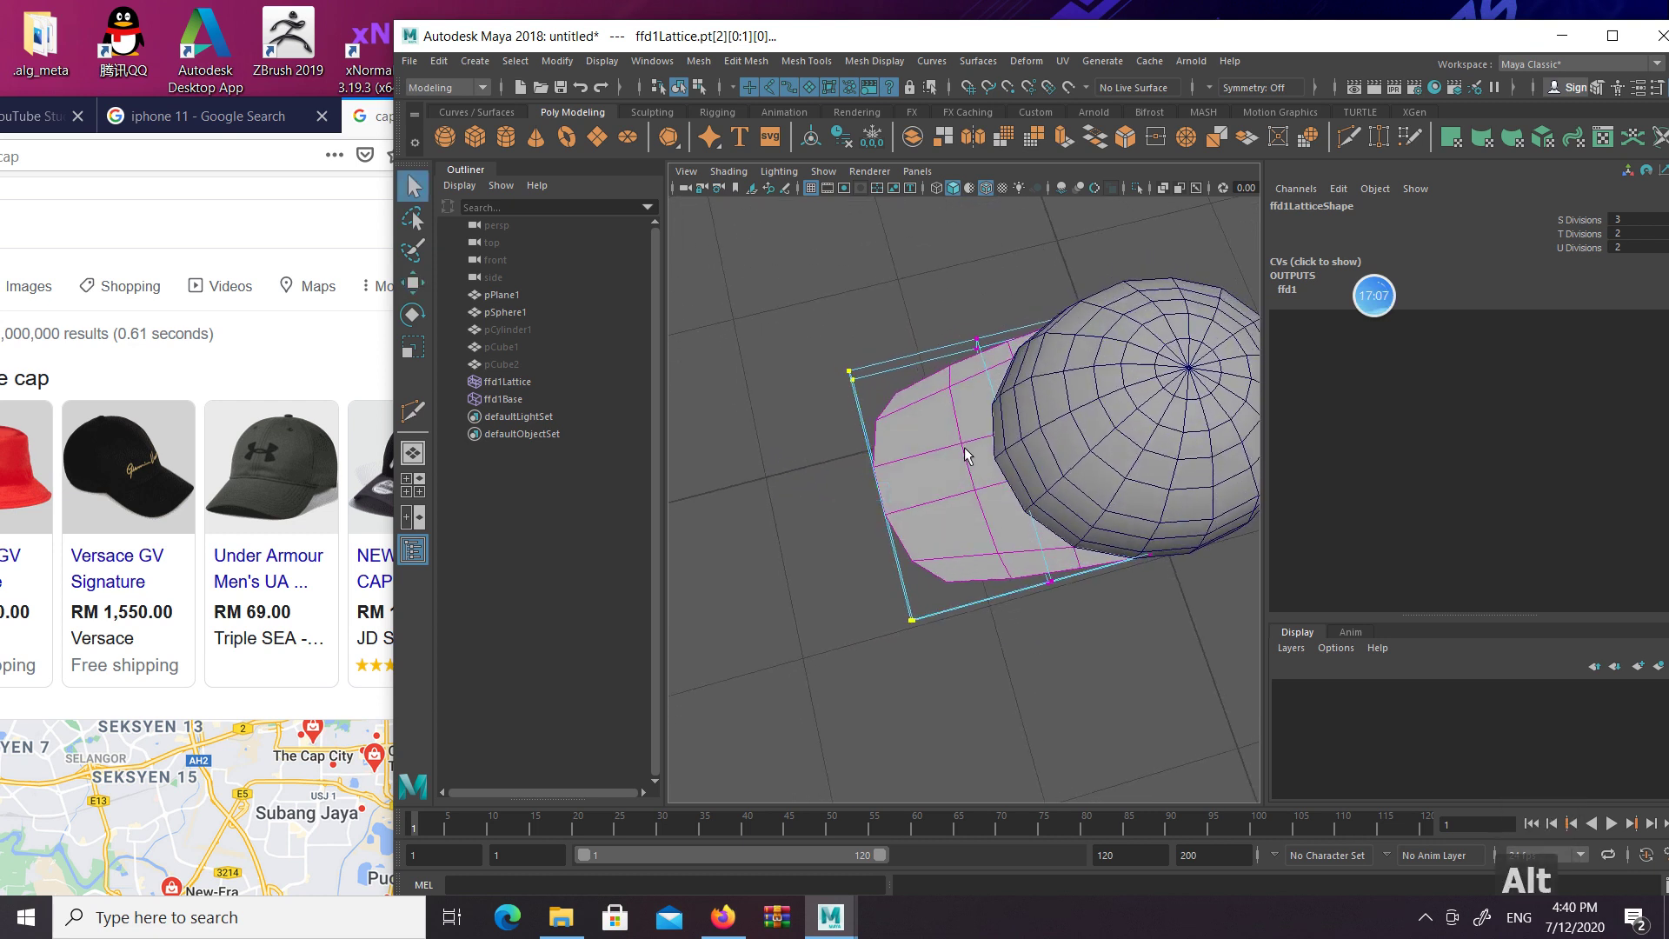
{"action": "left_click", "coordinate": [933, 419]}
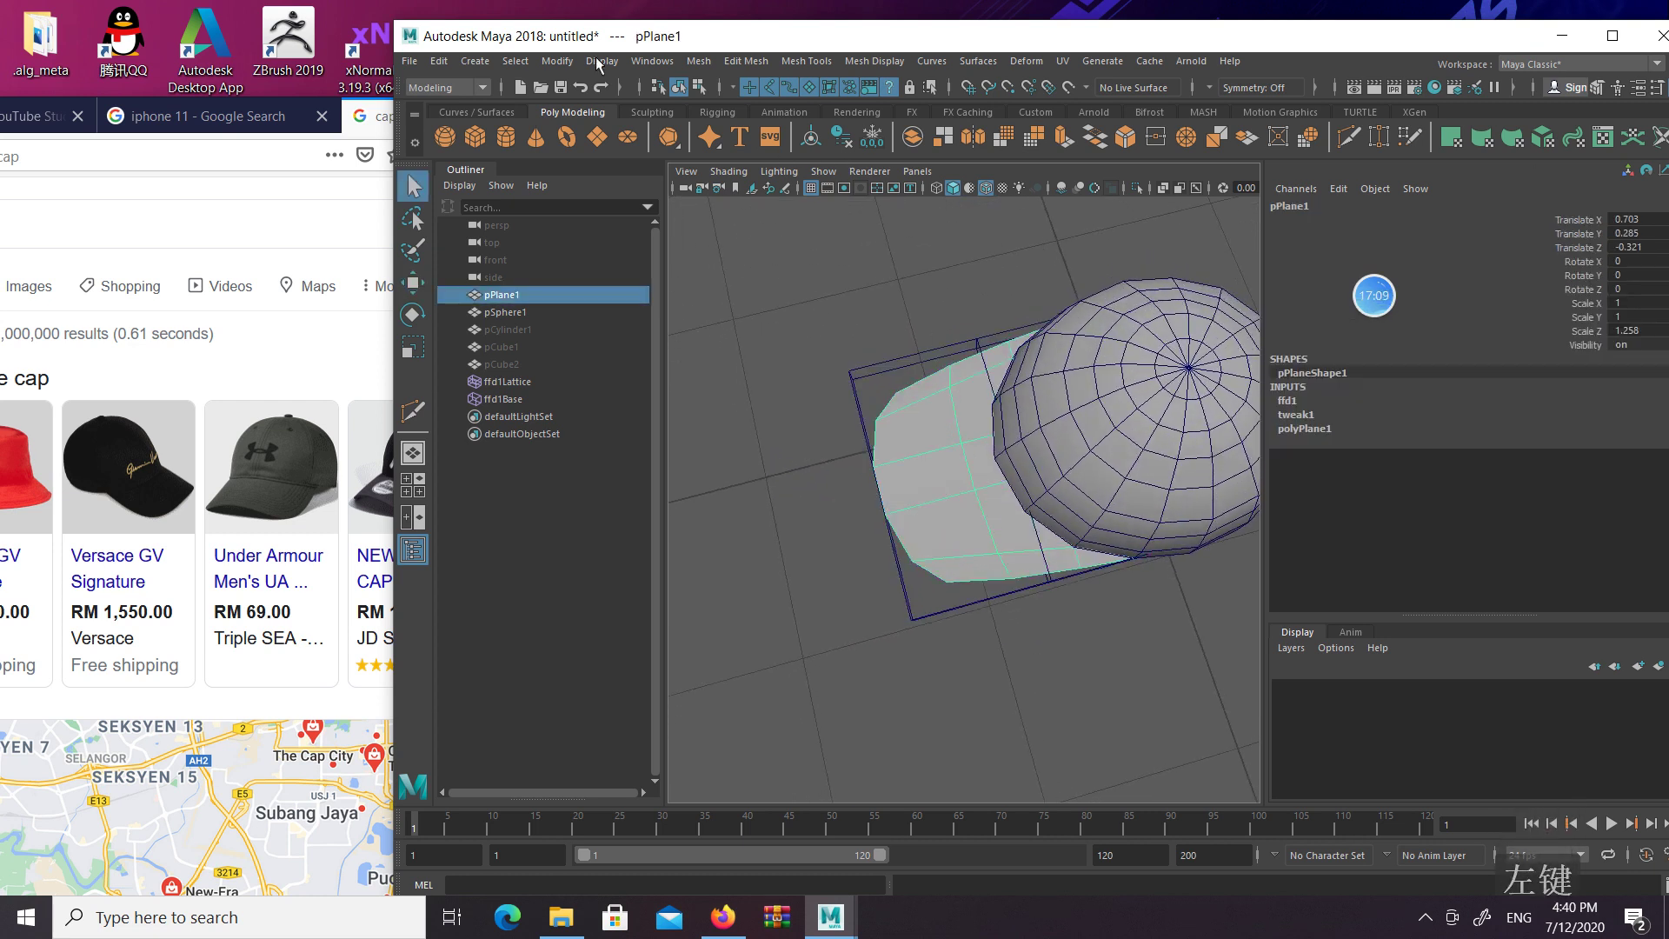
{"action": "left_click", "coordinate": [451, 62]}
{"action": "mouse_move", "coordinate": [494, 266]}
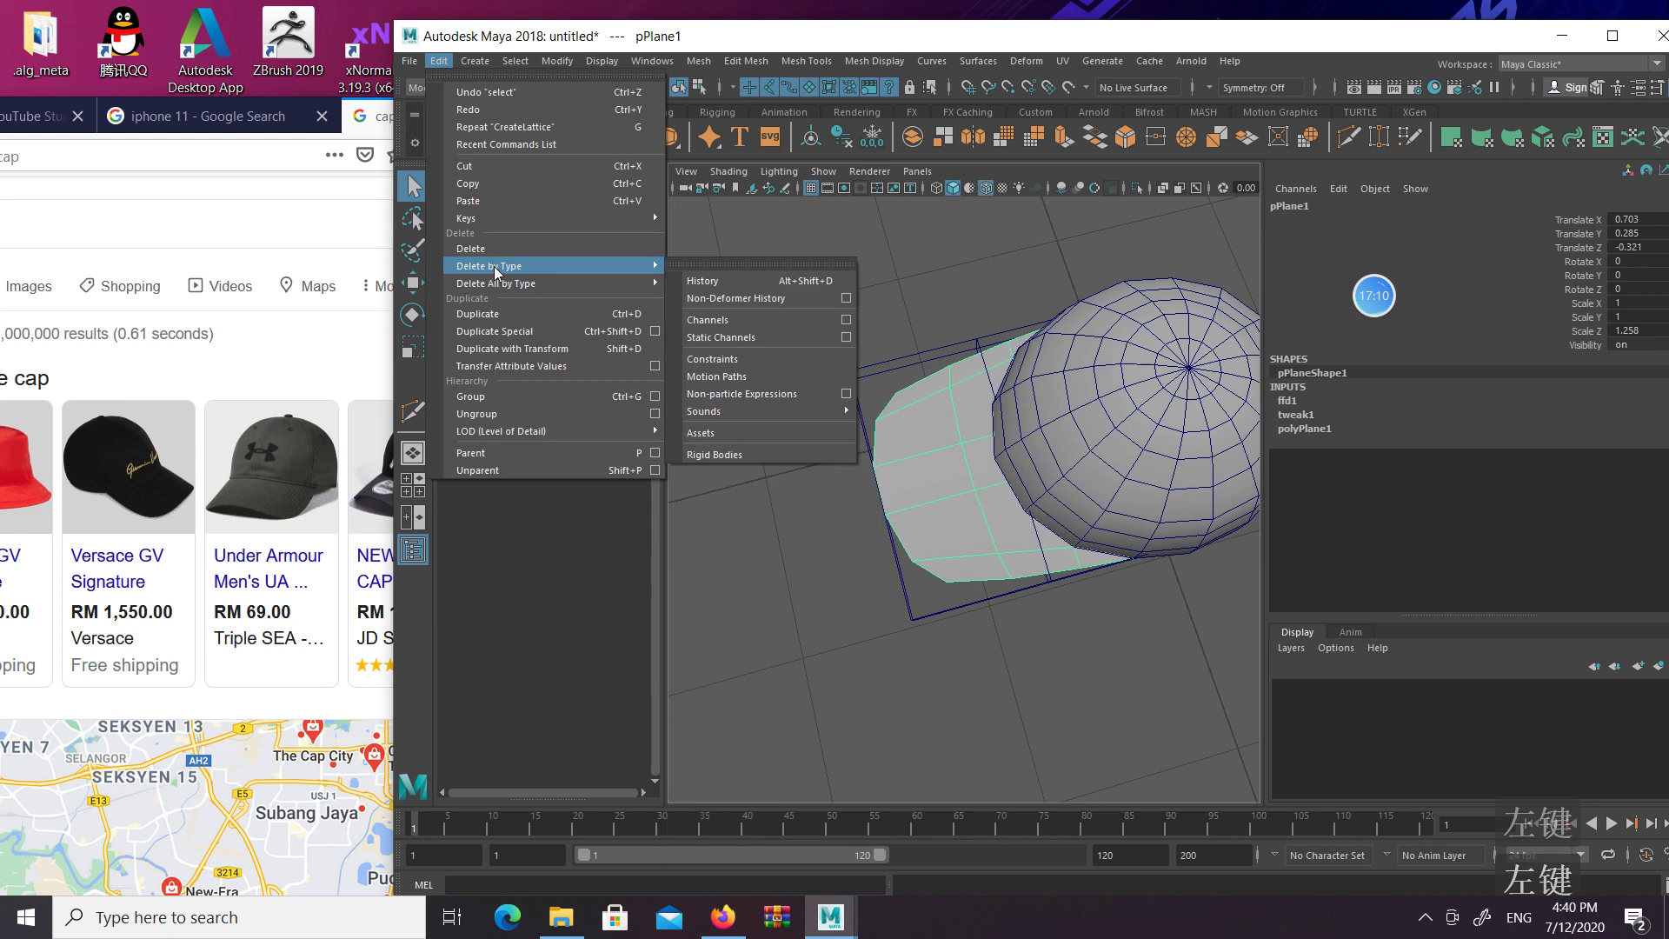
{"action": "left_click", "coordinate": [704, 259]}
{"action": "left_click", "coordinate": [890, 249]}
{"action": "left_click_drag", "start_coordinate": [926, 248], "coordinate": [922, 240], "text": "alt"}
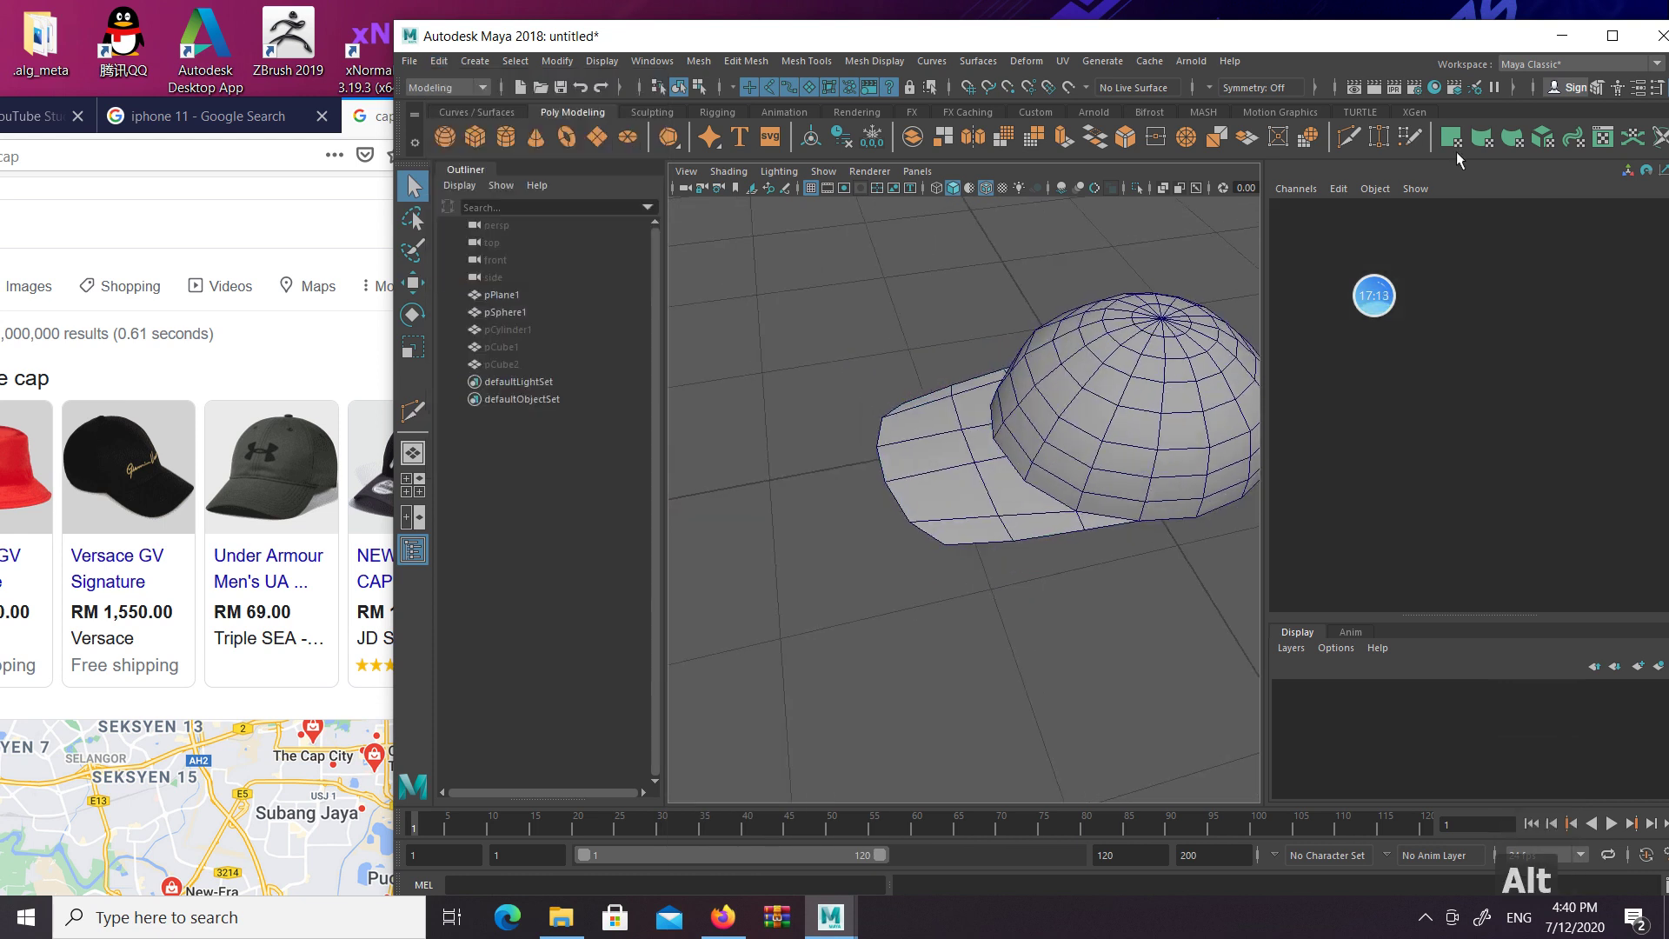
Insert an edge loop across the brim near its front edge with the Multi-Cut tool
{"action": "left_click", "coordinate": [1349, 137]}
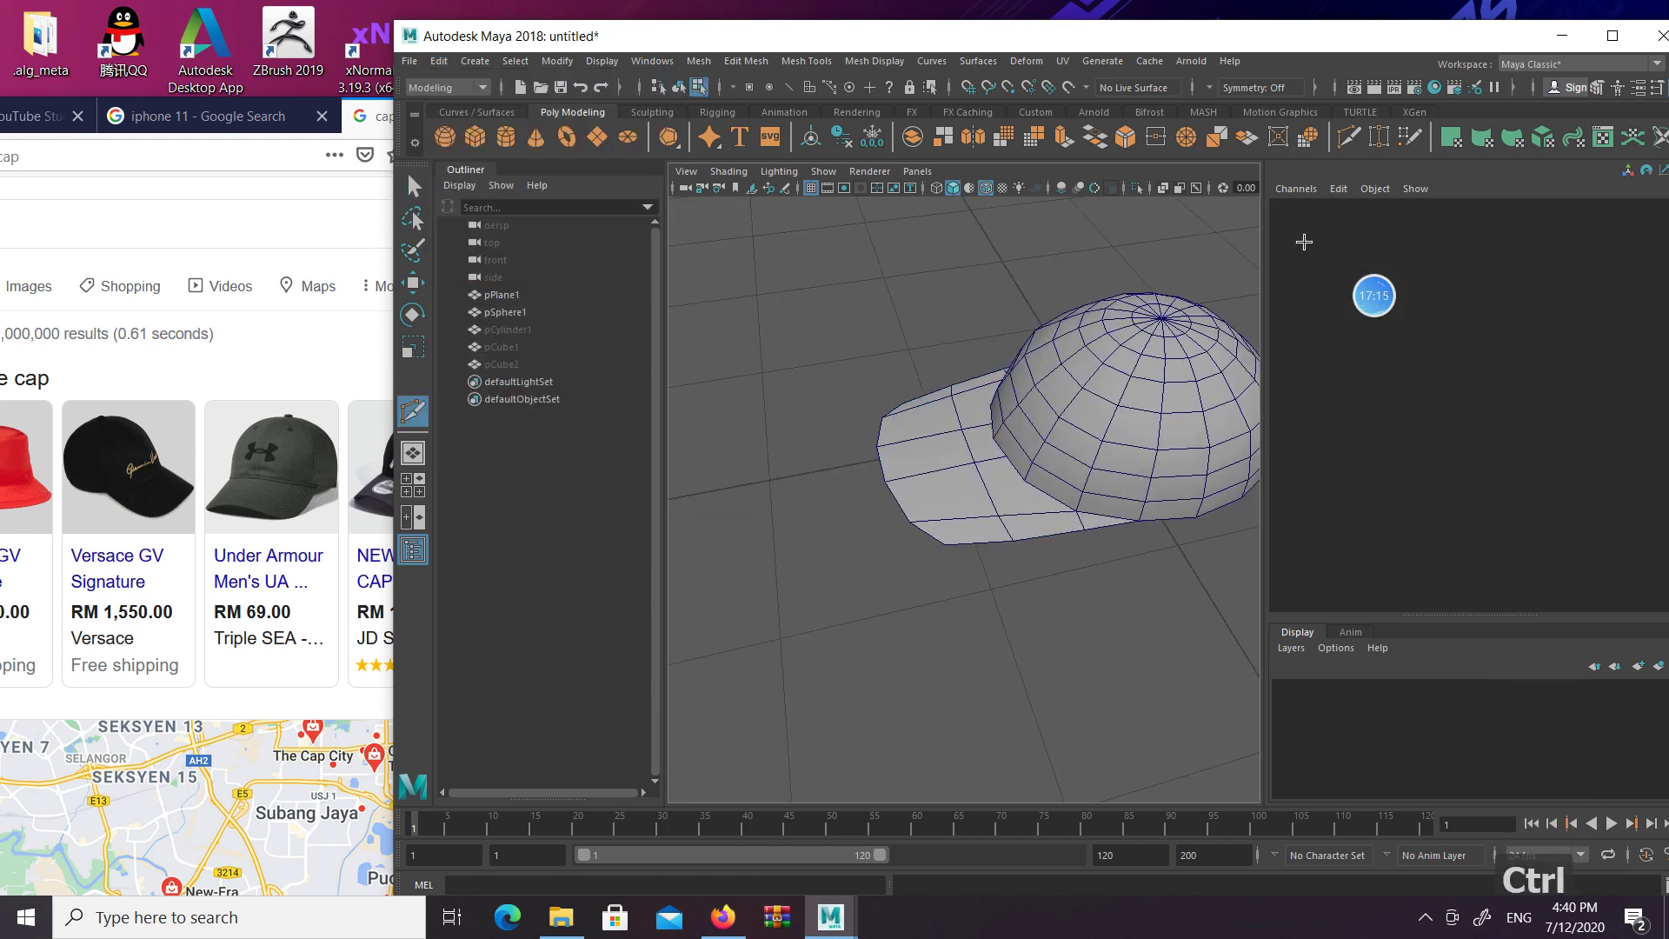
{"action": "left_click", "coordinate": [1345, 143]}
{"action": "key", "text": "q"}
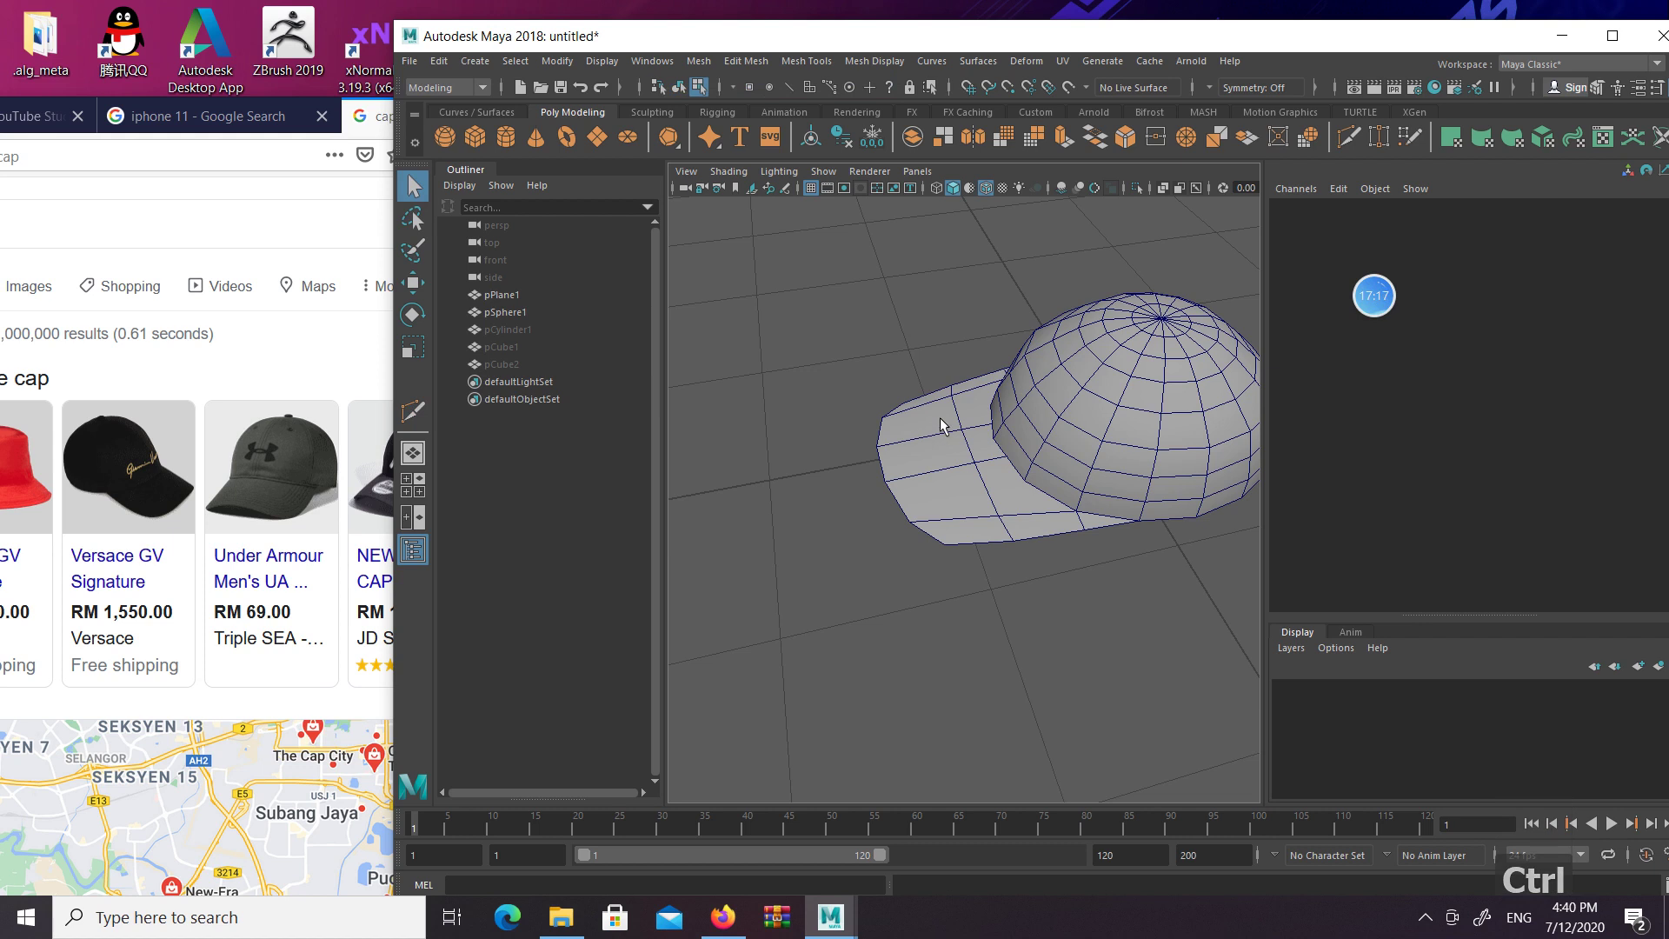
{"action": "left_click", "coordinate": [949, 460], "text": "ctrl"}
{"action": "left_click", "coordinate": [1343, 141]}
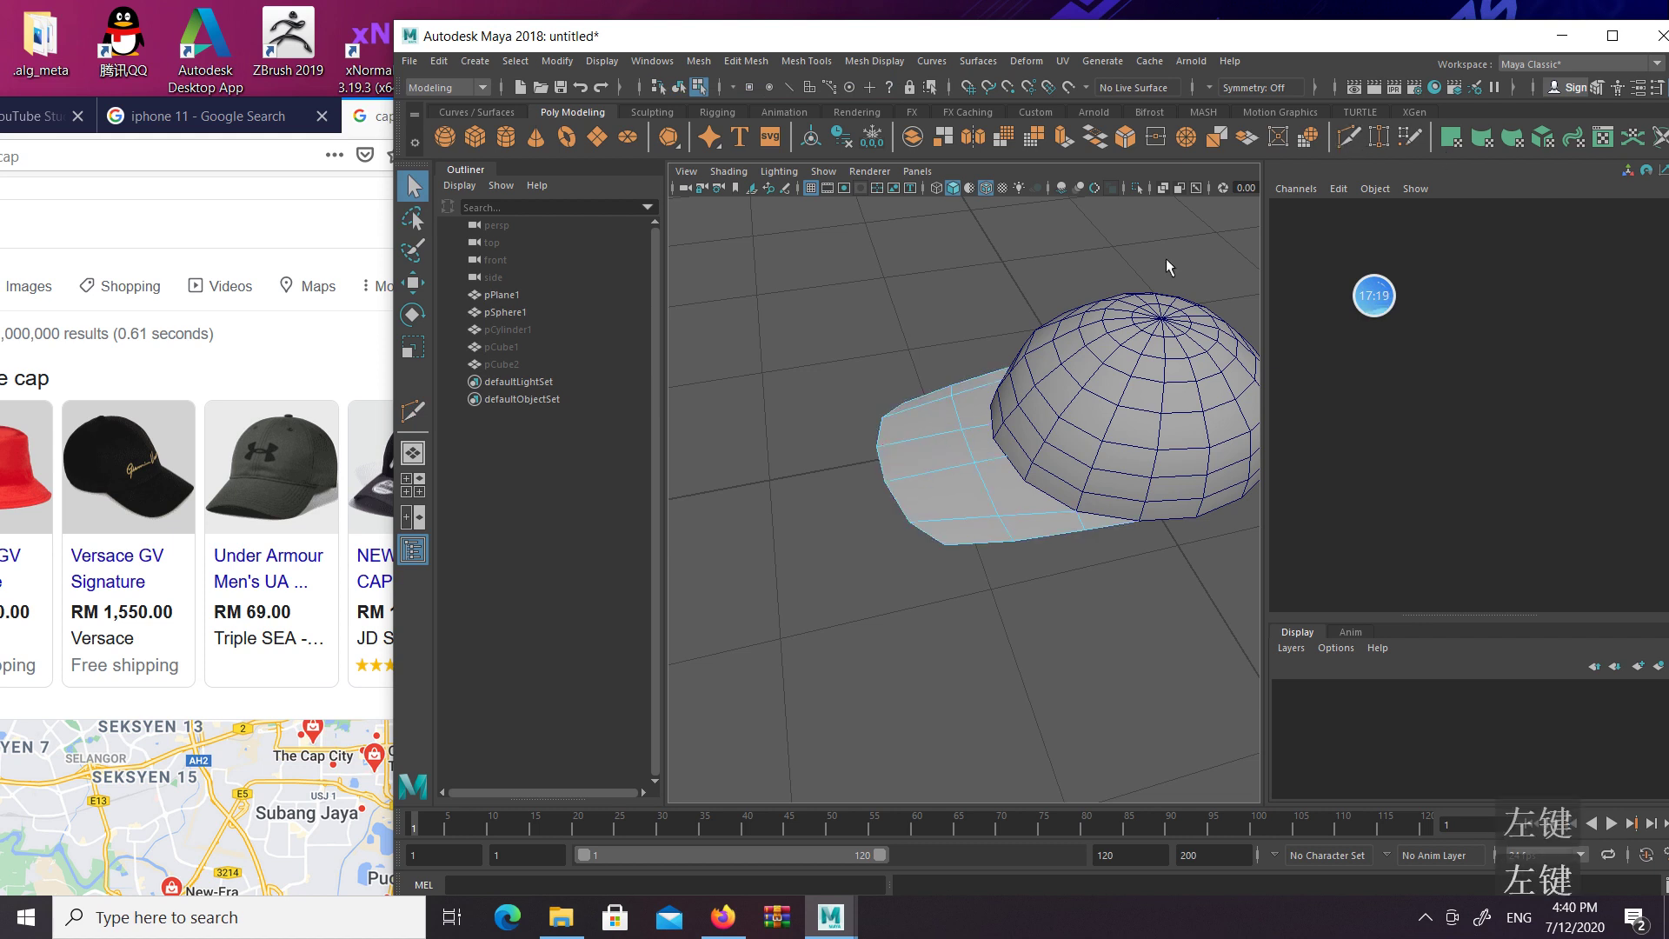
{"action": "left_click", "coordinate": [921, 438], "text": "ctrl"}
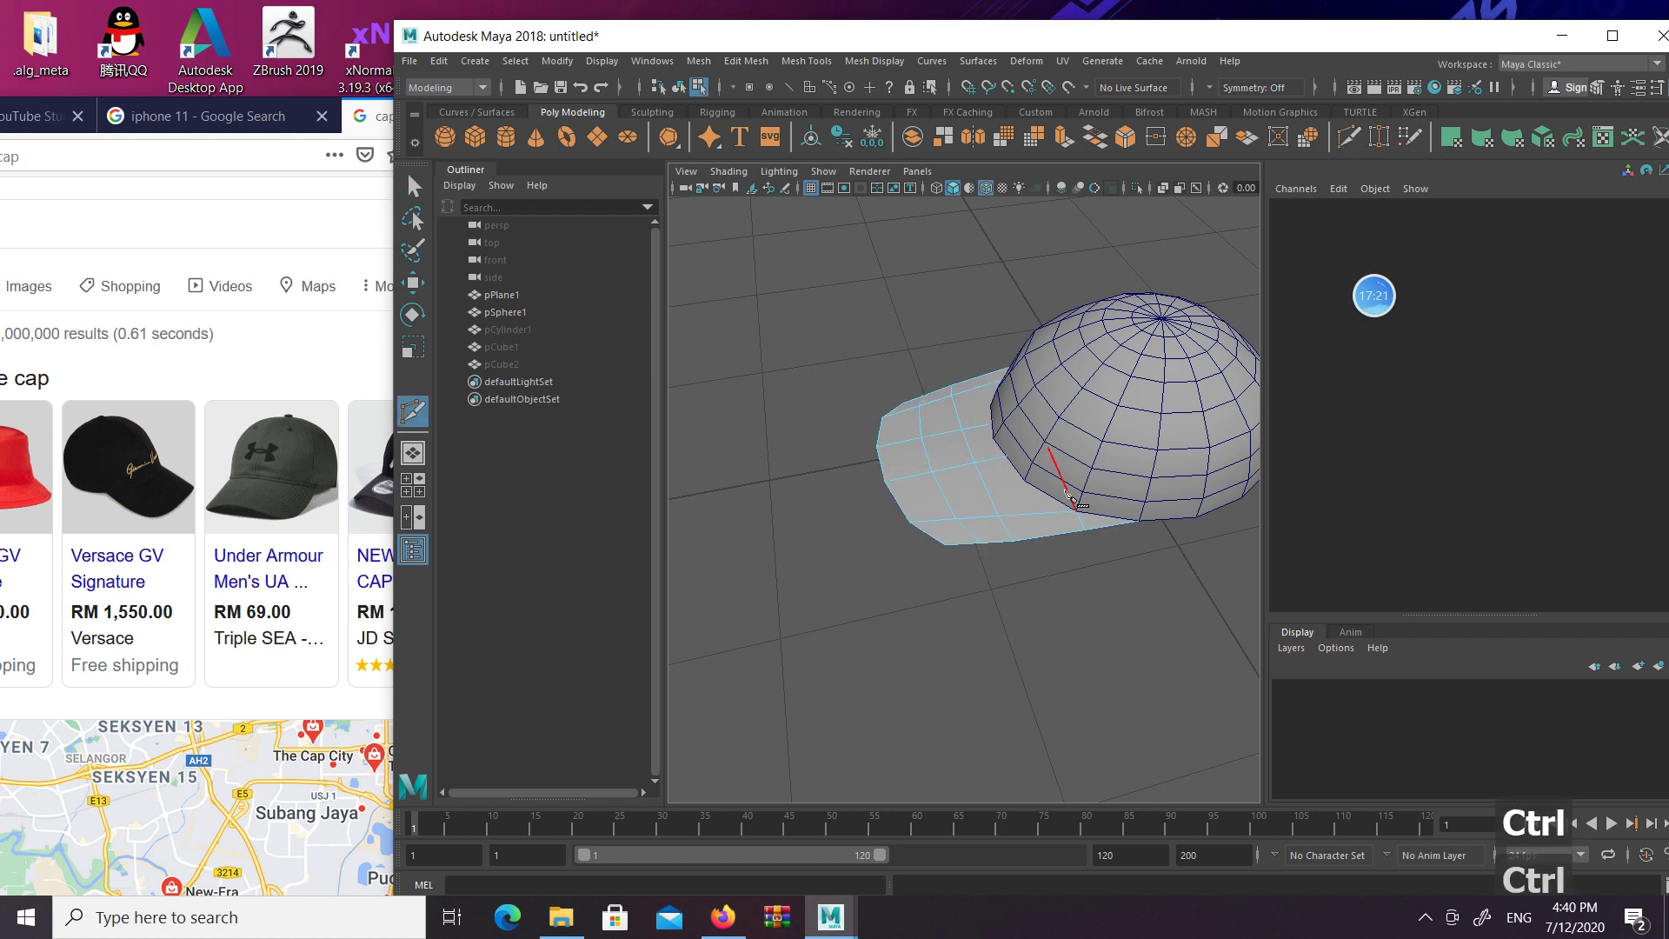
{"action": "left_click_drag", "start_coordinate": [913, 577], "coordinate": [904, 513], "text": "alt"}
Switch to edge selection, isolate the brim's front border edges and lower them along Y
{"action": "right_click_drag", "start_coordinate": [915, 443], "coordinate": [916, 391]}
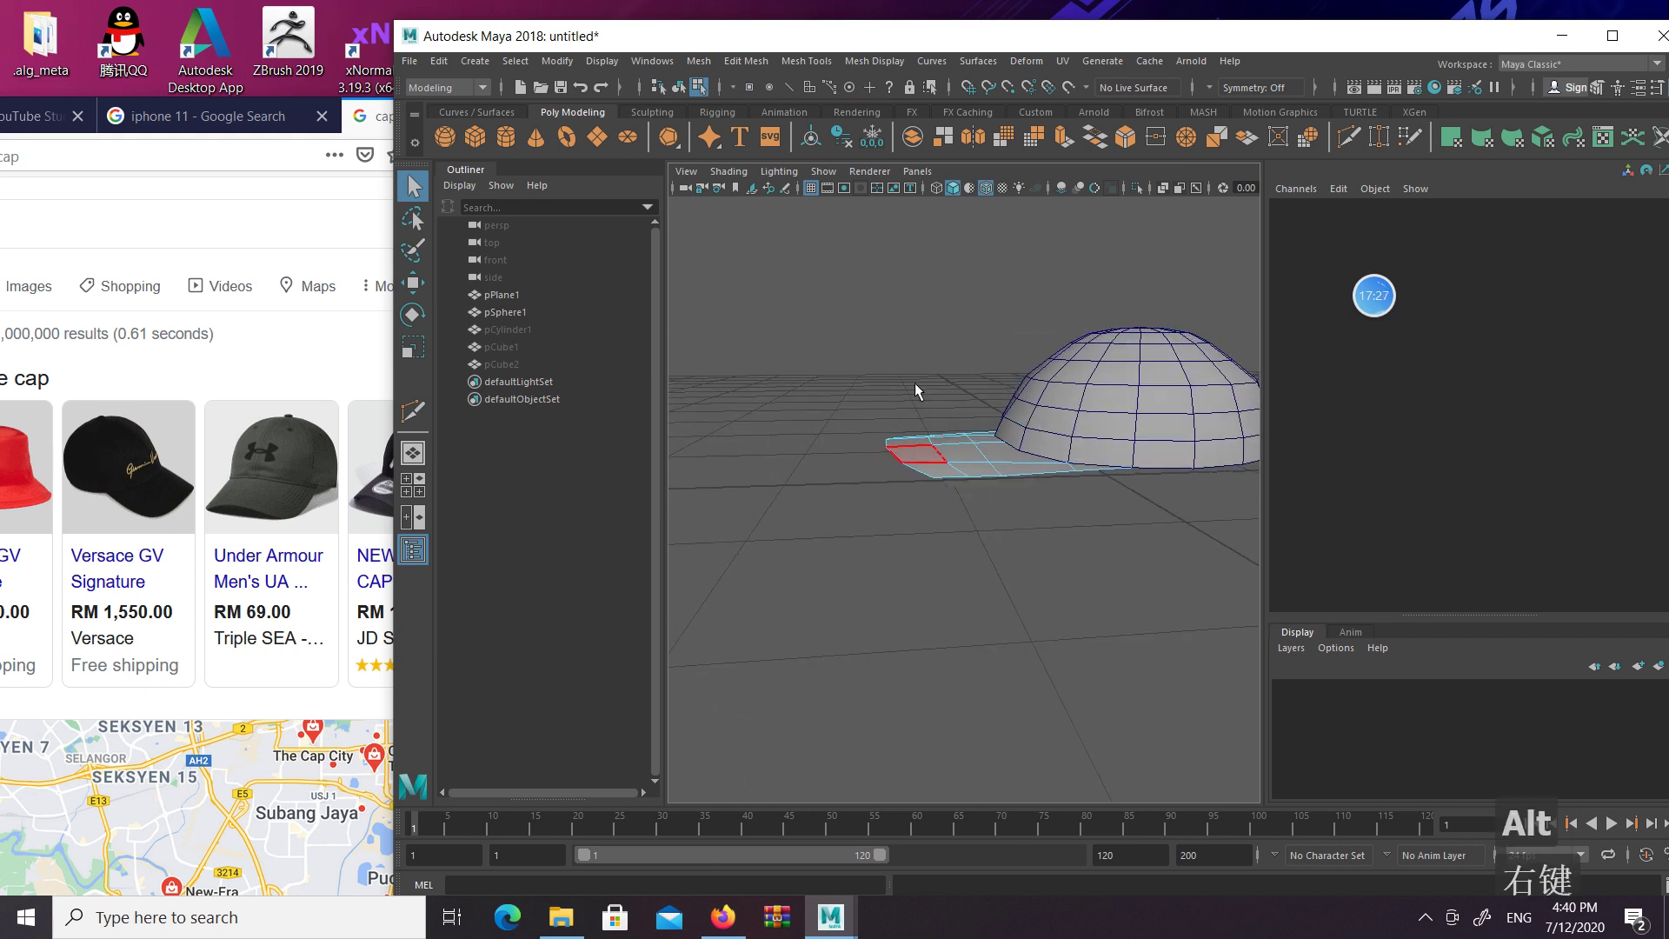
{"action": "double_click", "coordinate": [890, 451]}
{"action": "left_click_drag", "start_coordinate": [950, 440], "coordinate": [943, 474], "text": "alt"}
{"action": "key", "text": "4"}
{"action": "left_click_drag", "start_coordinate": [925, 332], "coordinate": [1213, 486], "text": "ctrl"}
{"action": "mouse_move", "coordinate": [953, 506]}
{"action": "left_mouse_down", "text": "ctrl"}
{"action": "mouse_move", "coordinate": [1240, 559]}
{"action": "mouse_move", "coordinate": [923, 464]}
{"action": "mouse_move", "coordinate": [937, 374]}
{"action": "mouse_move", "coordinate": [903, 370]}
{"action": "left_mouse_up", "text": "ctrl"}
{"action": "key", "text": "w"}
{"action": "key", "text": "5"}
Select the edge loop just behind the brim's front edge and adjust its height along Y
{"action": "key", "text": "q"}
{"action": "double_click", "coordinate": [940, 463]}
{"action": "left_click_drag", "start_coordinate": [943, 469], "coordinate": [953, 387], "text": "alt"}
{"action": "key", "text": "w"}
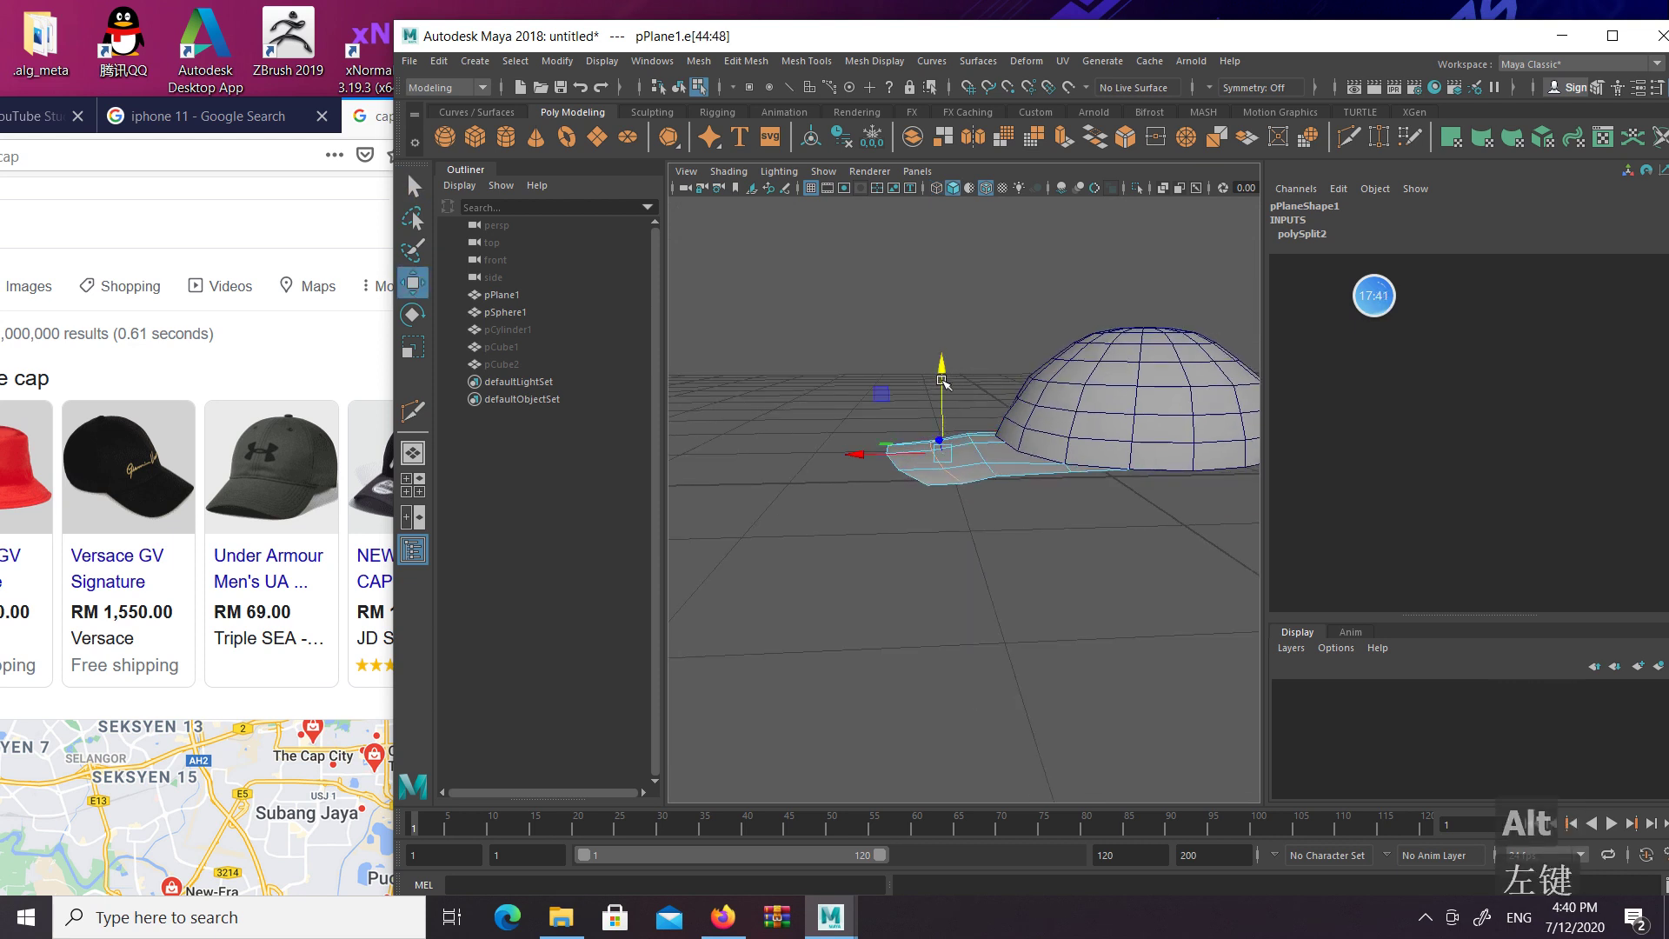
{"action": "key", "text": "q"}
{"action": "key", "text": "w"}
{"action": "left_click", "coordinate": [948, 389]}
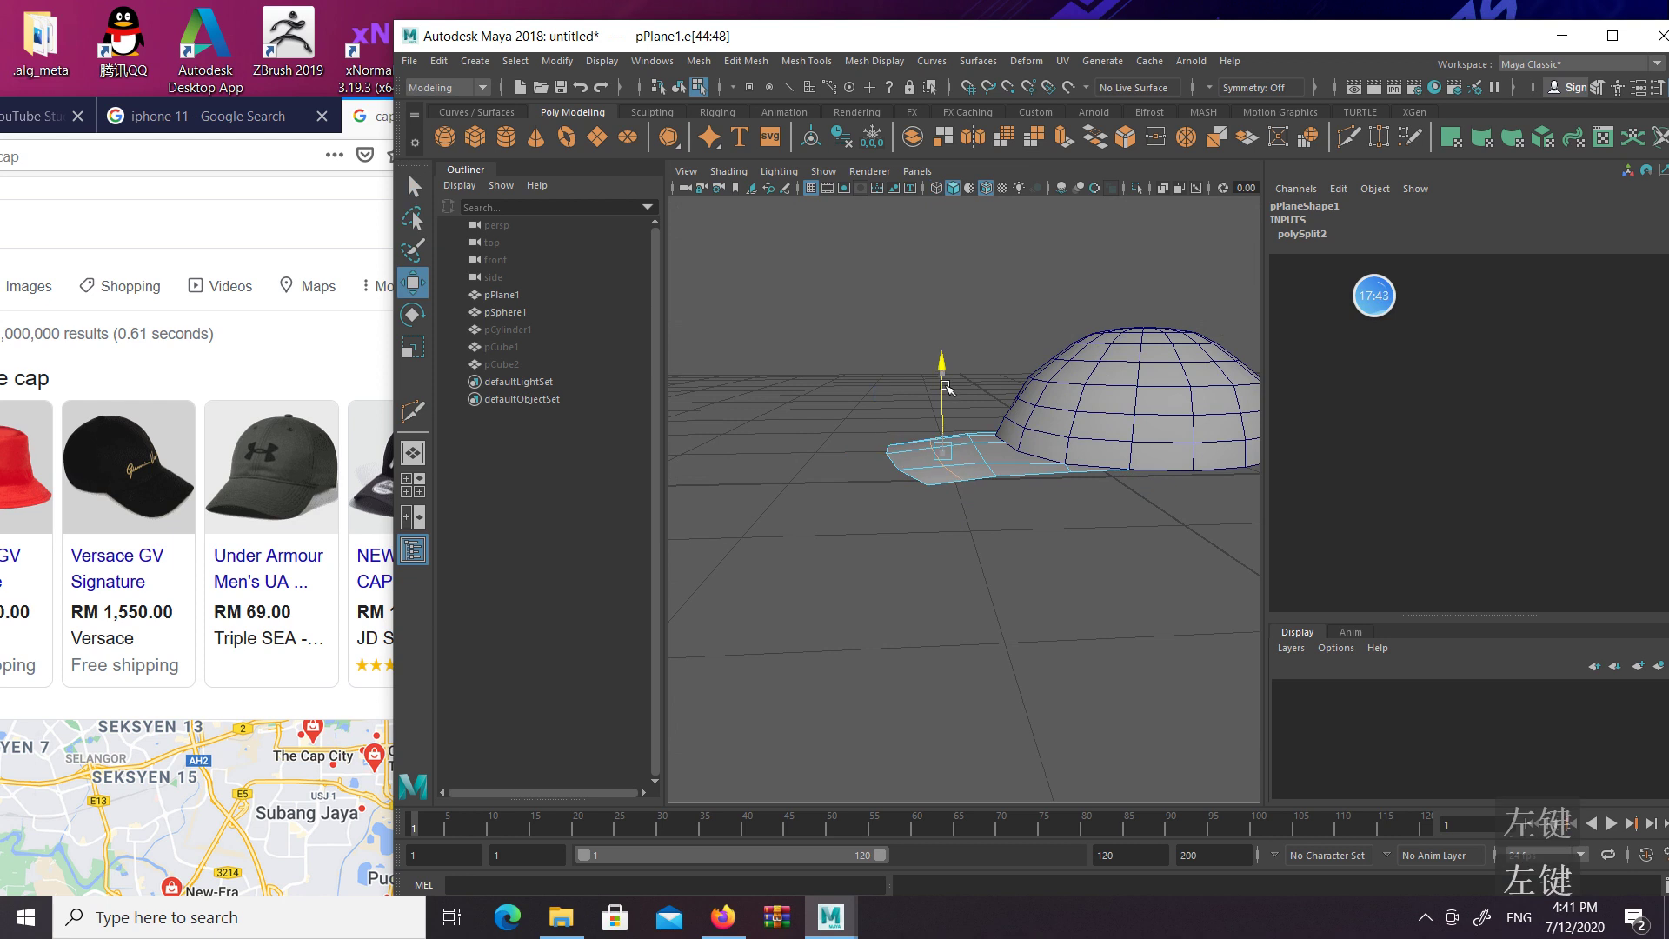
Try adjusting the height of the brim's next edge loop toward the crown and undo the last change
{"action": "key", "text": "q"}
{"action": "key", "text": "w"}
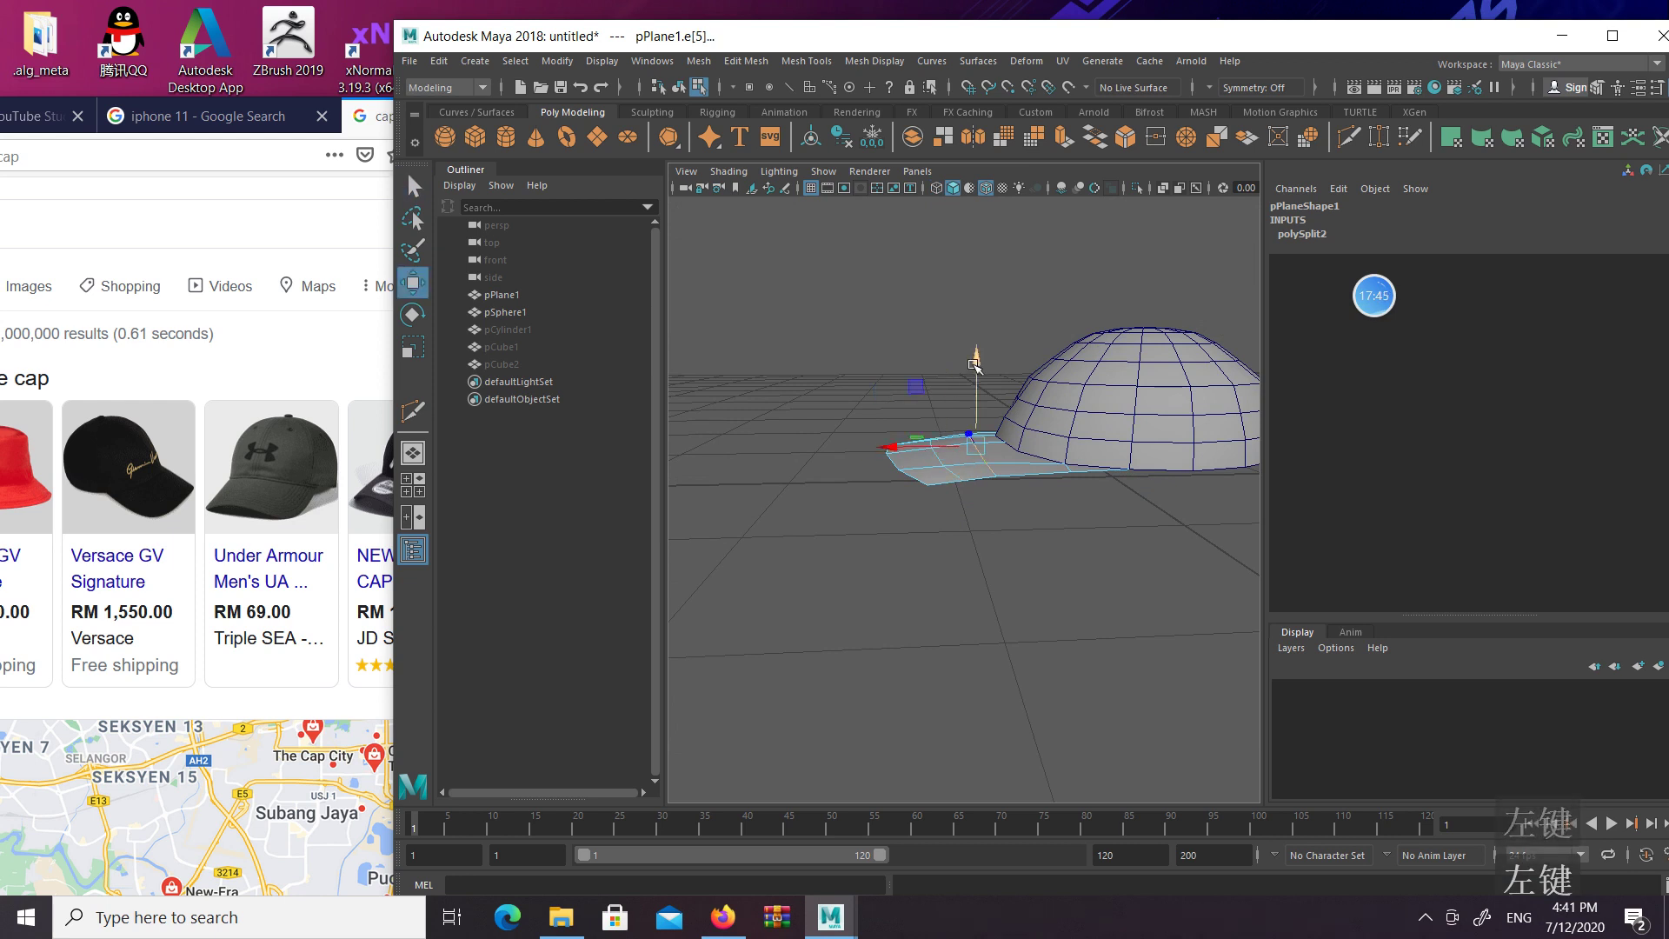
{"action": "left_click_drag", "start_coordinate": [974, 367], "coordinate": [1137, 373], "text": "alt"}
{"action": "key", "text": "ctrl+z"}
Return to object mode and examine the reshaped brim from several angles
{"action": "left_click_drag", "start_coordinate": [1149, 470], "coordinate": [1199, 513], "text": "alt"}
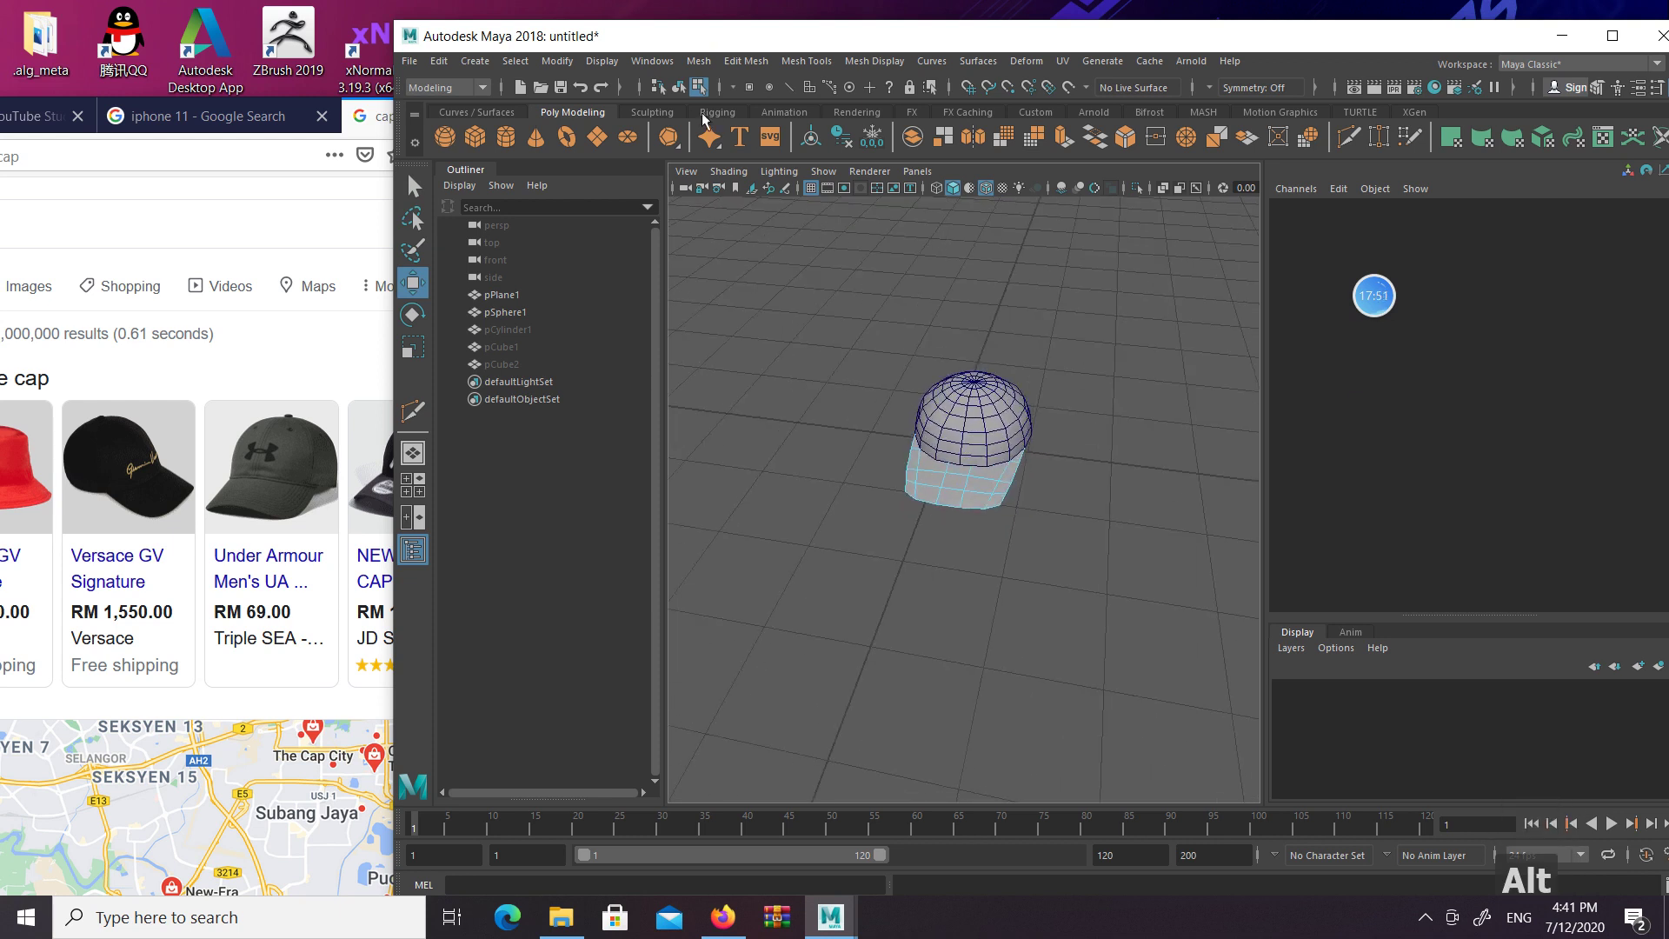
{"action": "left_click", "coordinate": [681, 87]}
{"action": "left_click", "coordinate": [822, 285]}
{"action": "left_click_drag", "start_coordinate": [808, 284], "coordinate": [738, 329], "text": "alt"}
{"action": "right_click_drag", "start_coordinate": [738, 329], "coordinate": [792, 391], "text": "alt"}
{"action": "left_click_drag", "start_coordinate": [804, 391], "coordinate": [939, 338], "text": "alt"}
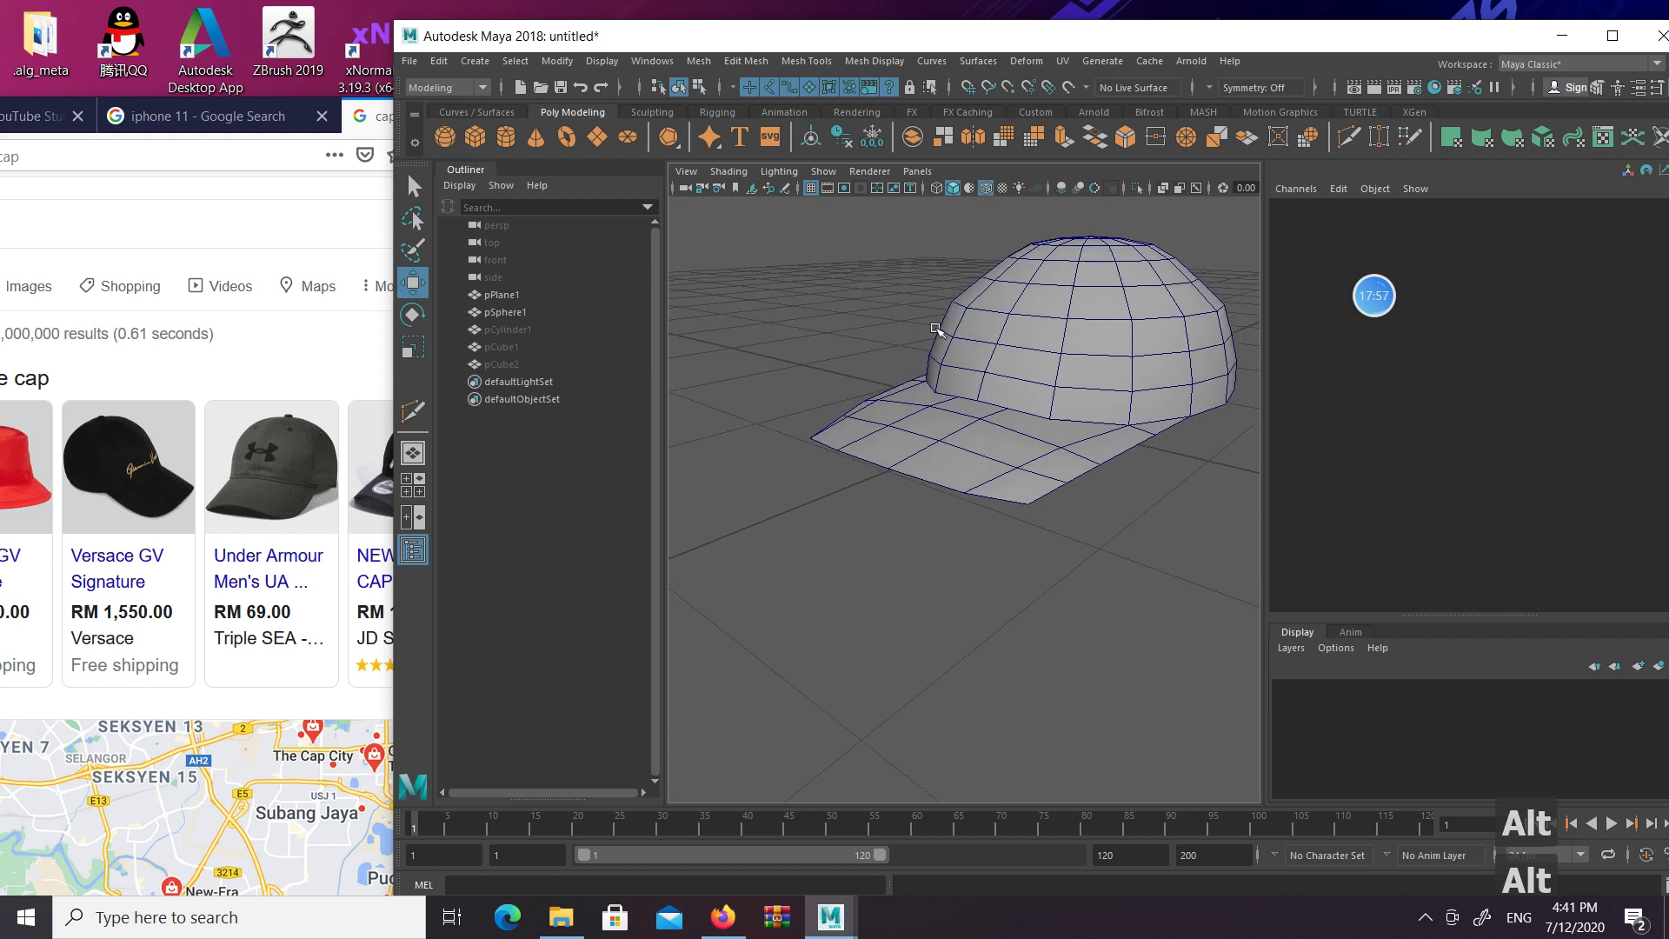
Undo the brim's edge moves, added edge loop, history deletion and the move of the lattice's front points
{"action": "key", "text": "z"}
{"action": "key", "text": "z"}
{"action": "key", "text": "z"}
{"action": "key", "text": "z"}
{"action": "key", "text": "z"}
{"action": "key", "text": "z"}
{"action": "key", "text": "z"}
{"action": "key", "text": "z"}
{"action": "key", "text": "z"}
{"action": "key", "text": "z"}
{"action": "key", "text": "z"}
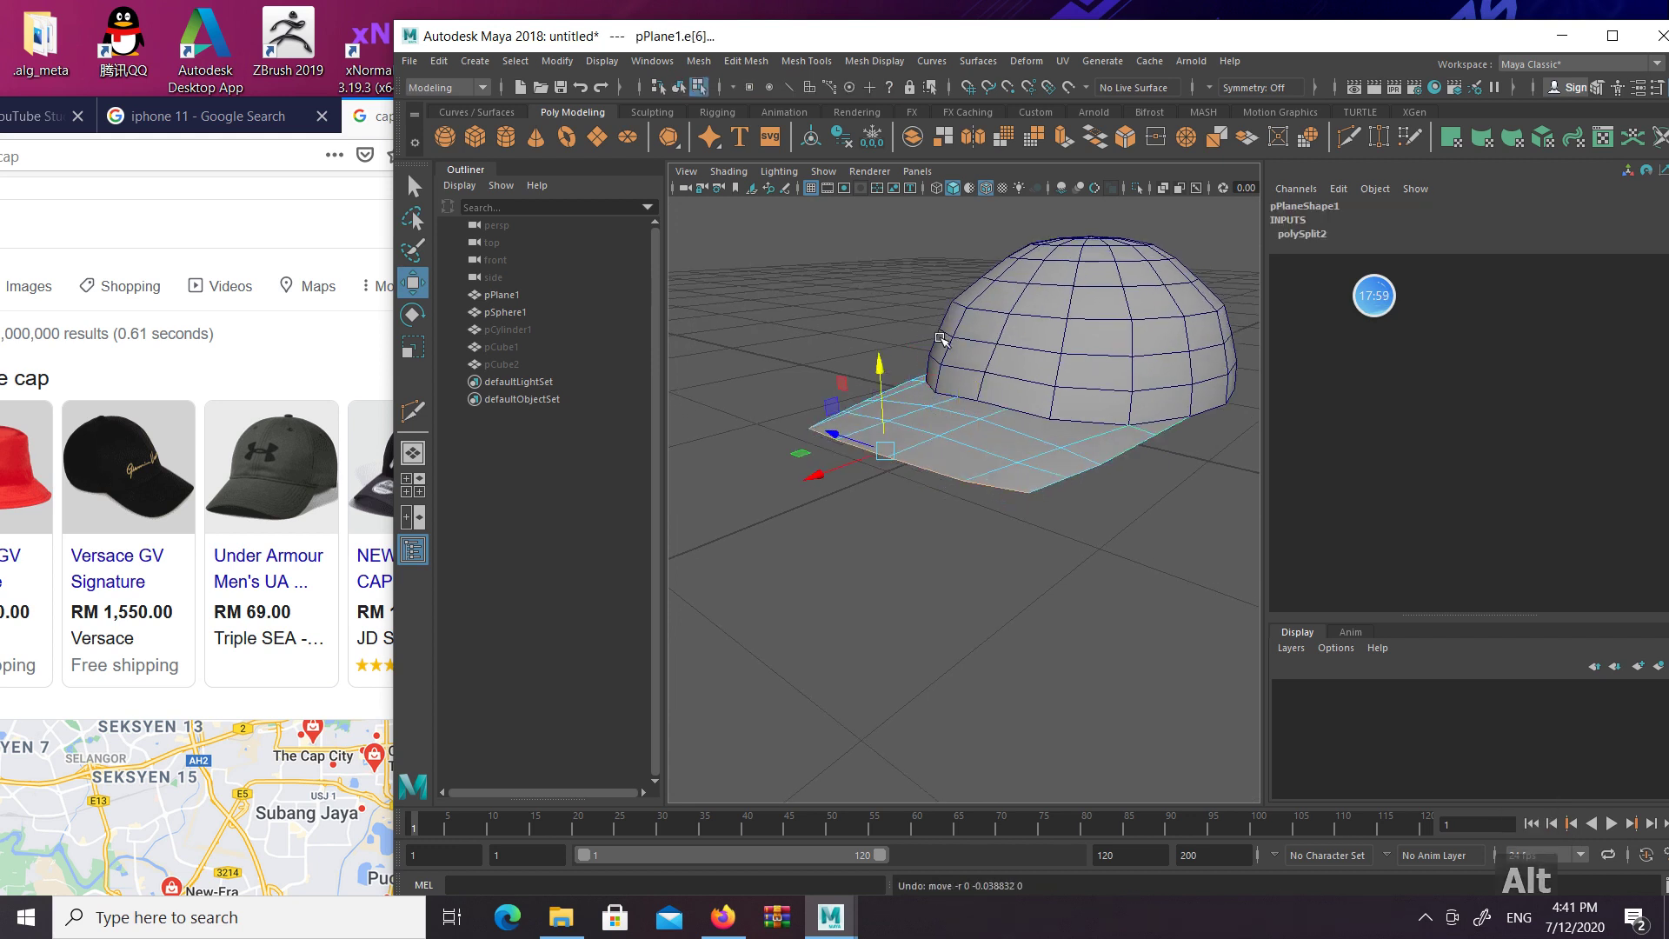
{"action": "left_click_drag", "start_coordinate": [942, 339], "coordinate": [916, 362], "text": "alt"}
{"action": "key", "text": "ctrl+z"}
{"action": "key", "text": "ctrl+z"}
{"action": "key", "text": "ctrl+z"}
{"action": "key", "text": "ctrl+z"}
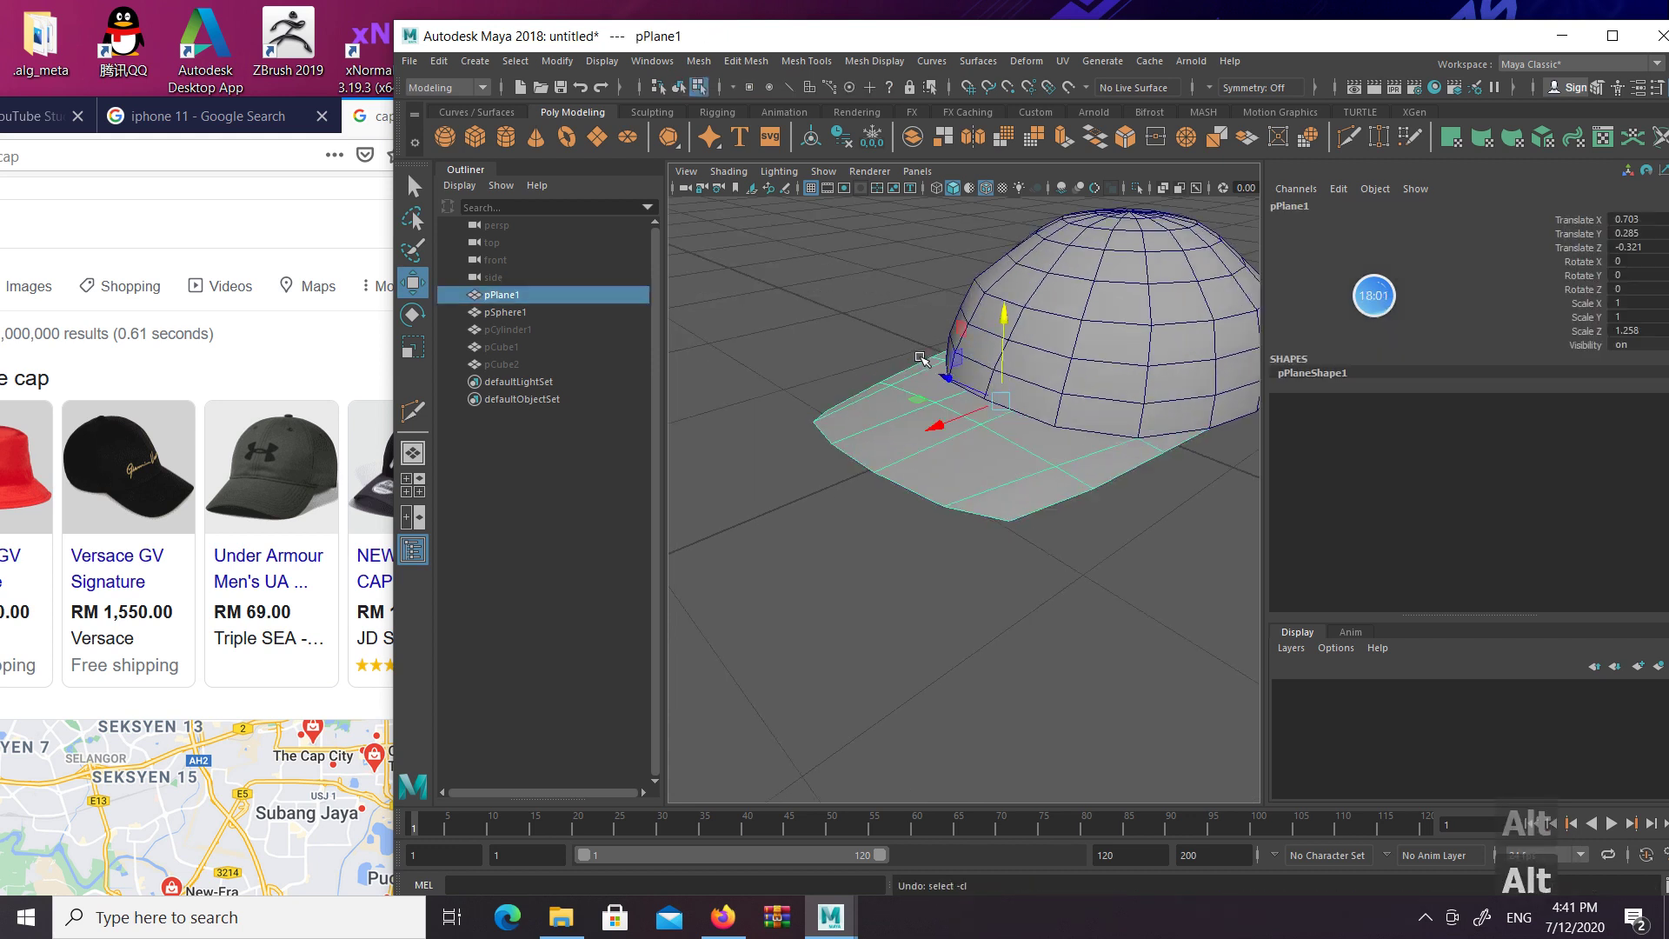
{"action": "key", "text": "ctrl+z"}
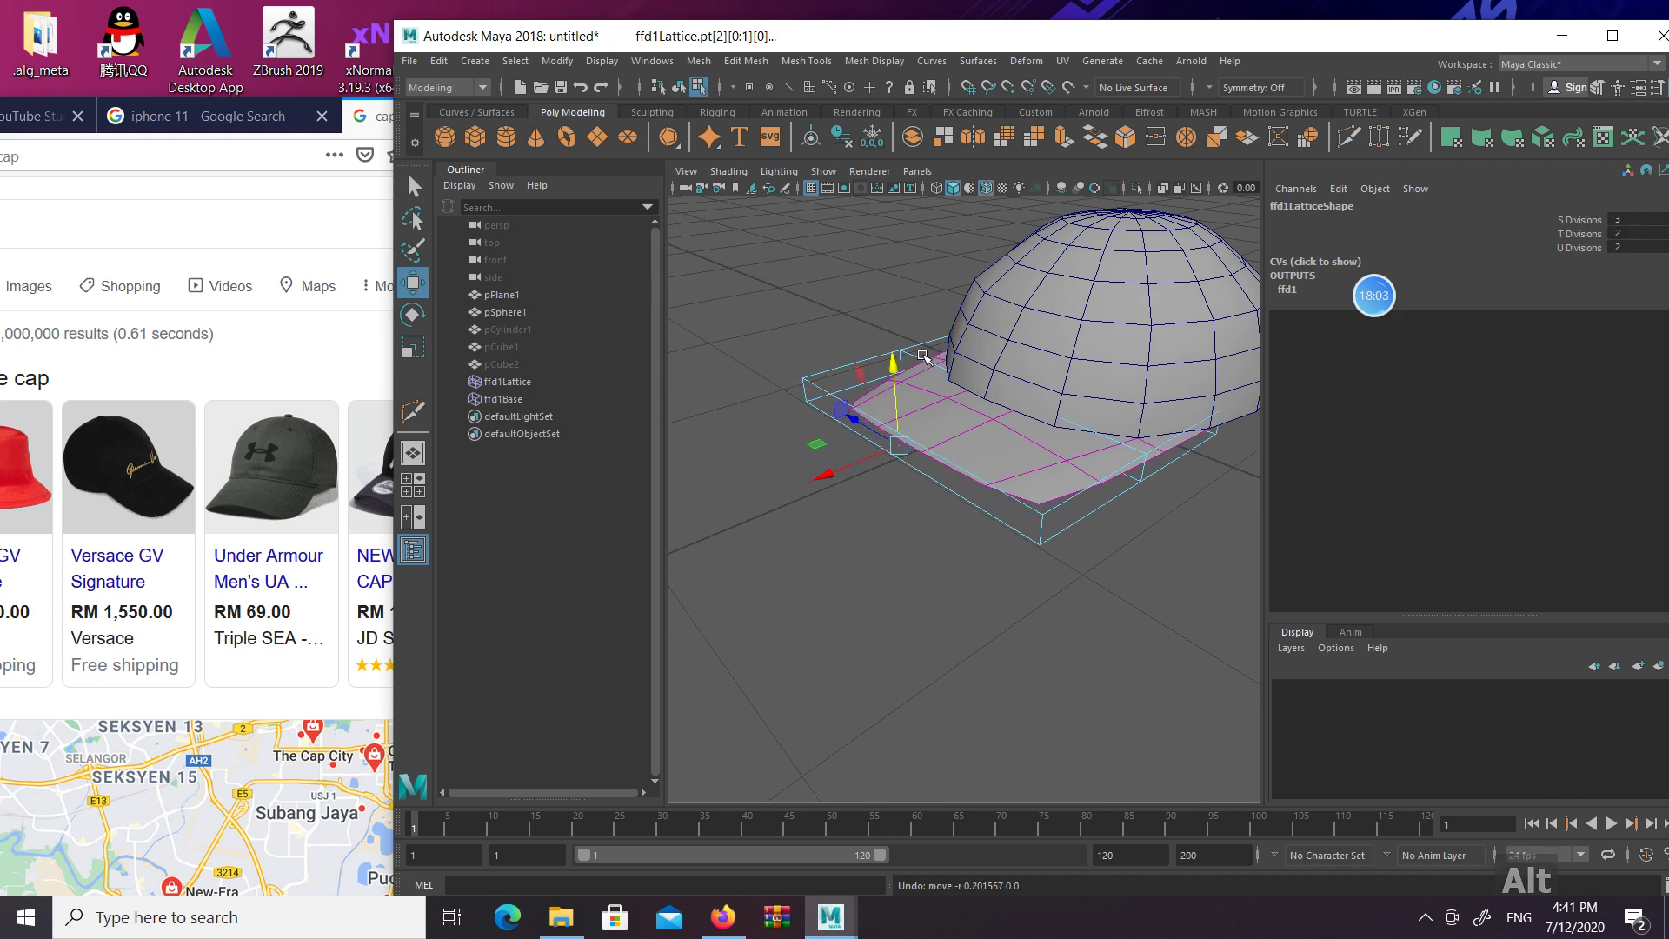
Return to object mode with the brim selected, delete its construction history to remove the lattice and deselect it
{"action": "left_click_drag", "start_coordinate": [853, 413], "coordinate": [817, 470], "text": "alt"}
{"action": "key", "text": "q"}
{"action": "left_click", "coordinate": [1018, 460]}
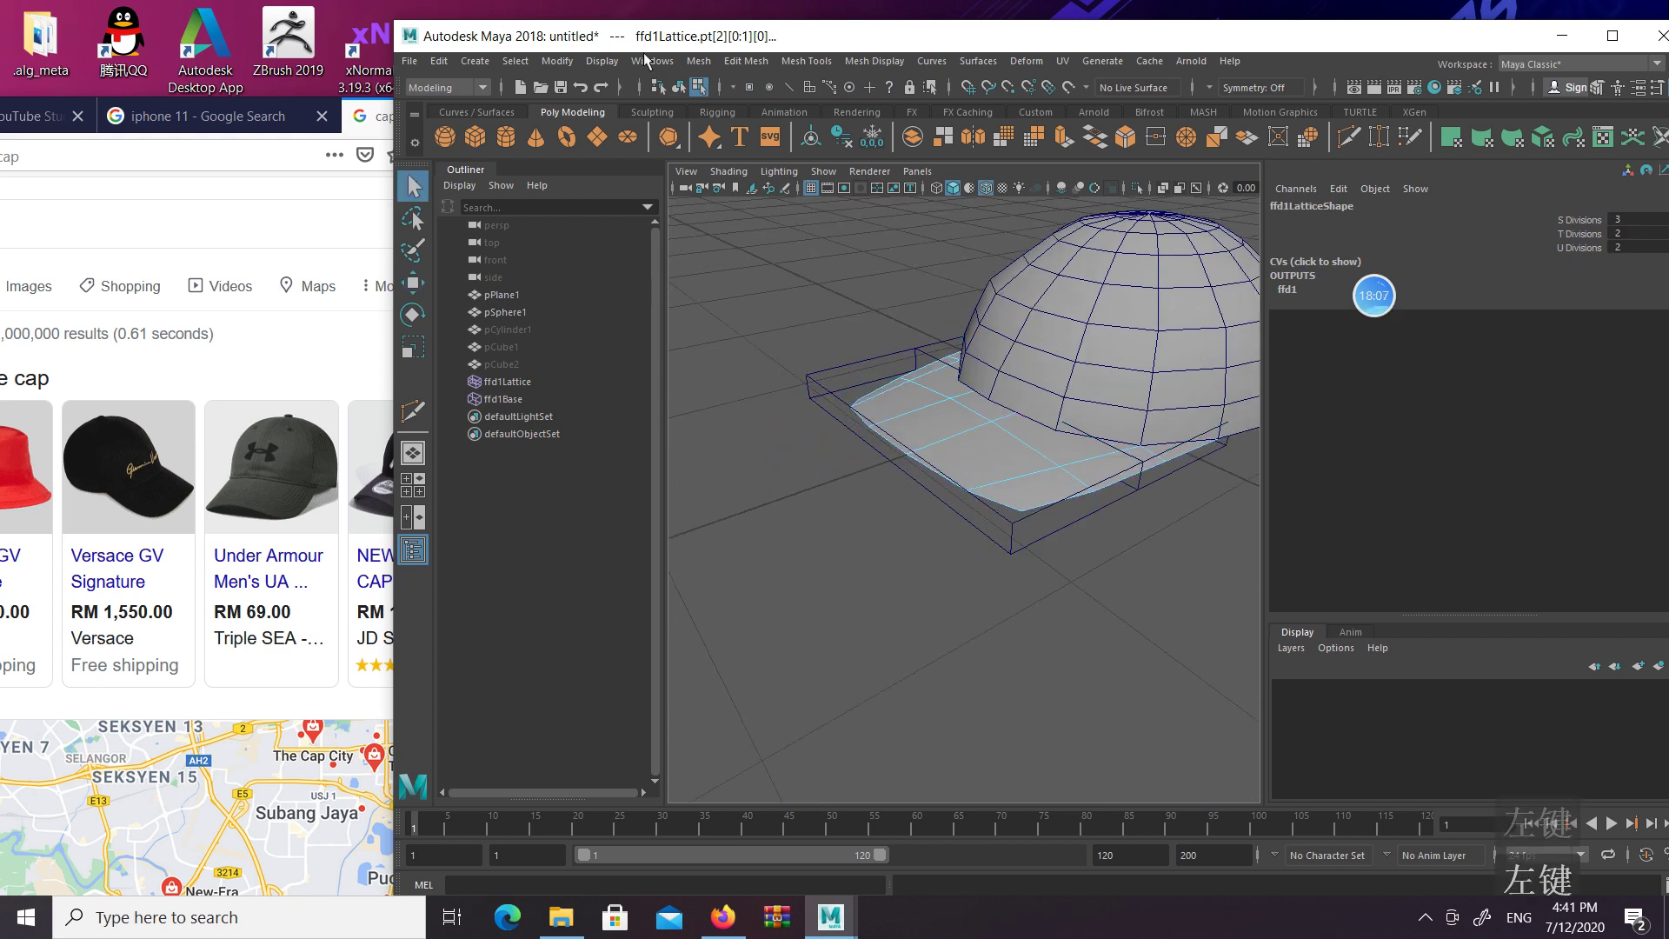
{"action": "left_click", "coordinate": [680, 87]}
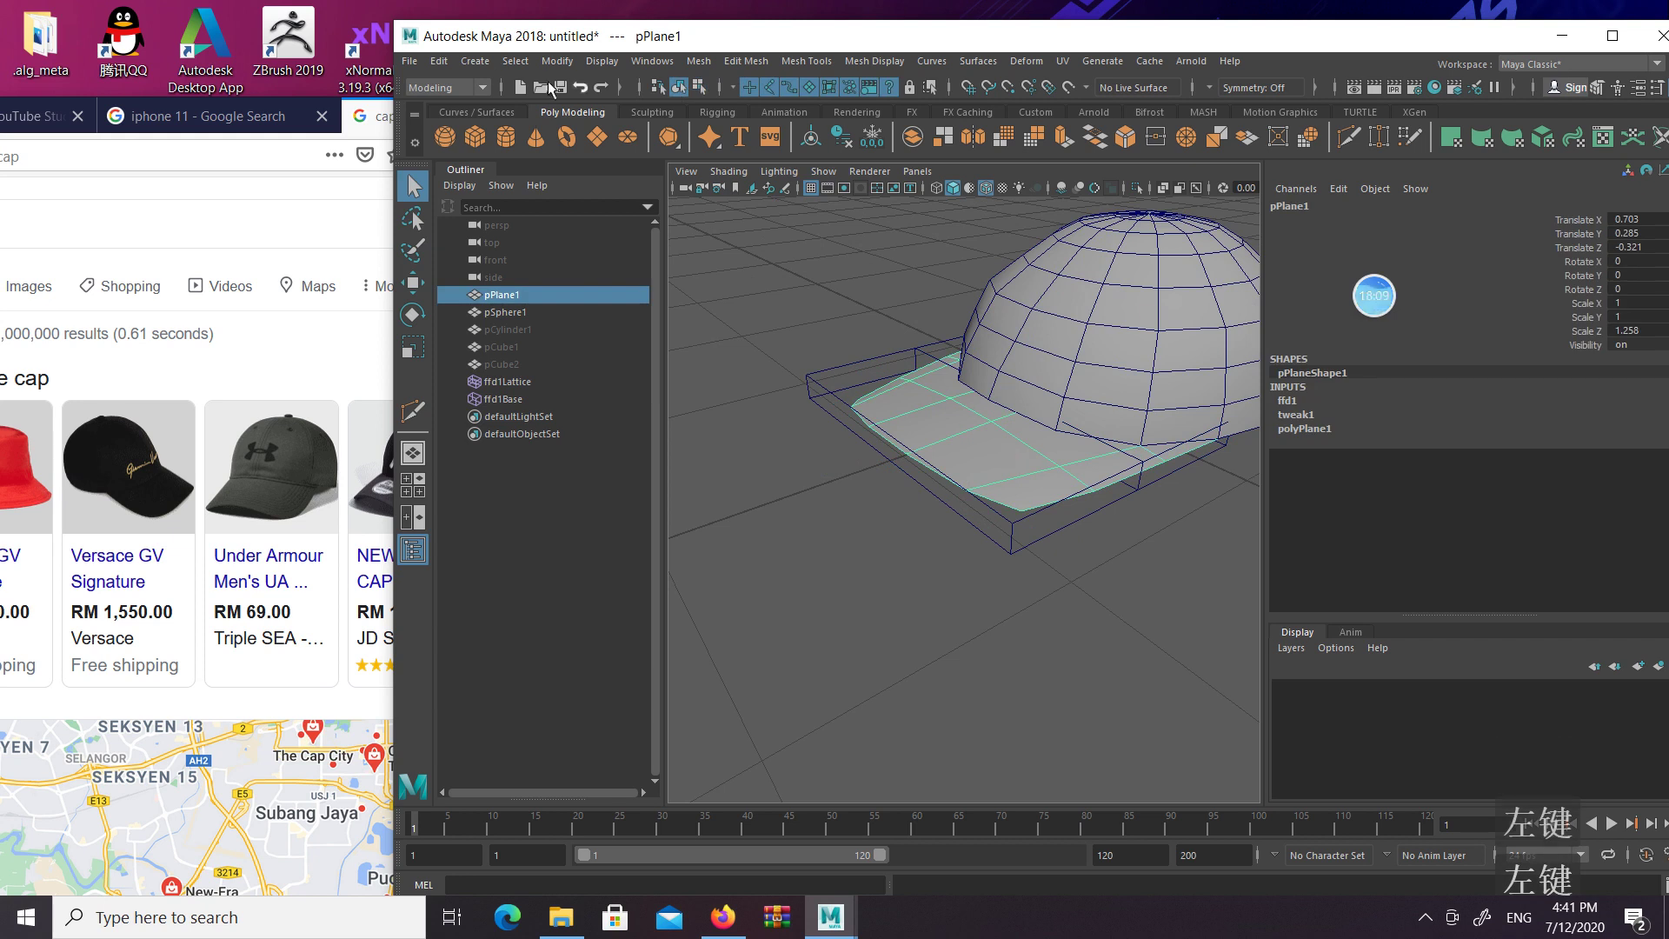
{"action": "left_click", "coordinate": [439, 61]}
{"action": "left_click", "coordinate": [564, 265]}
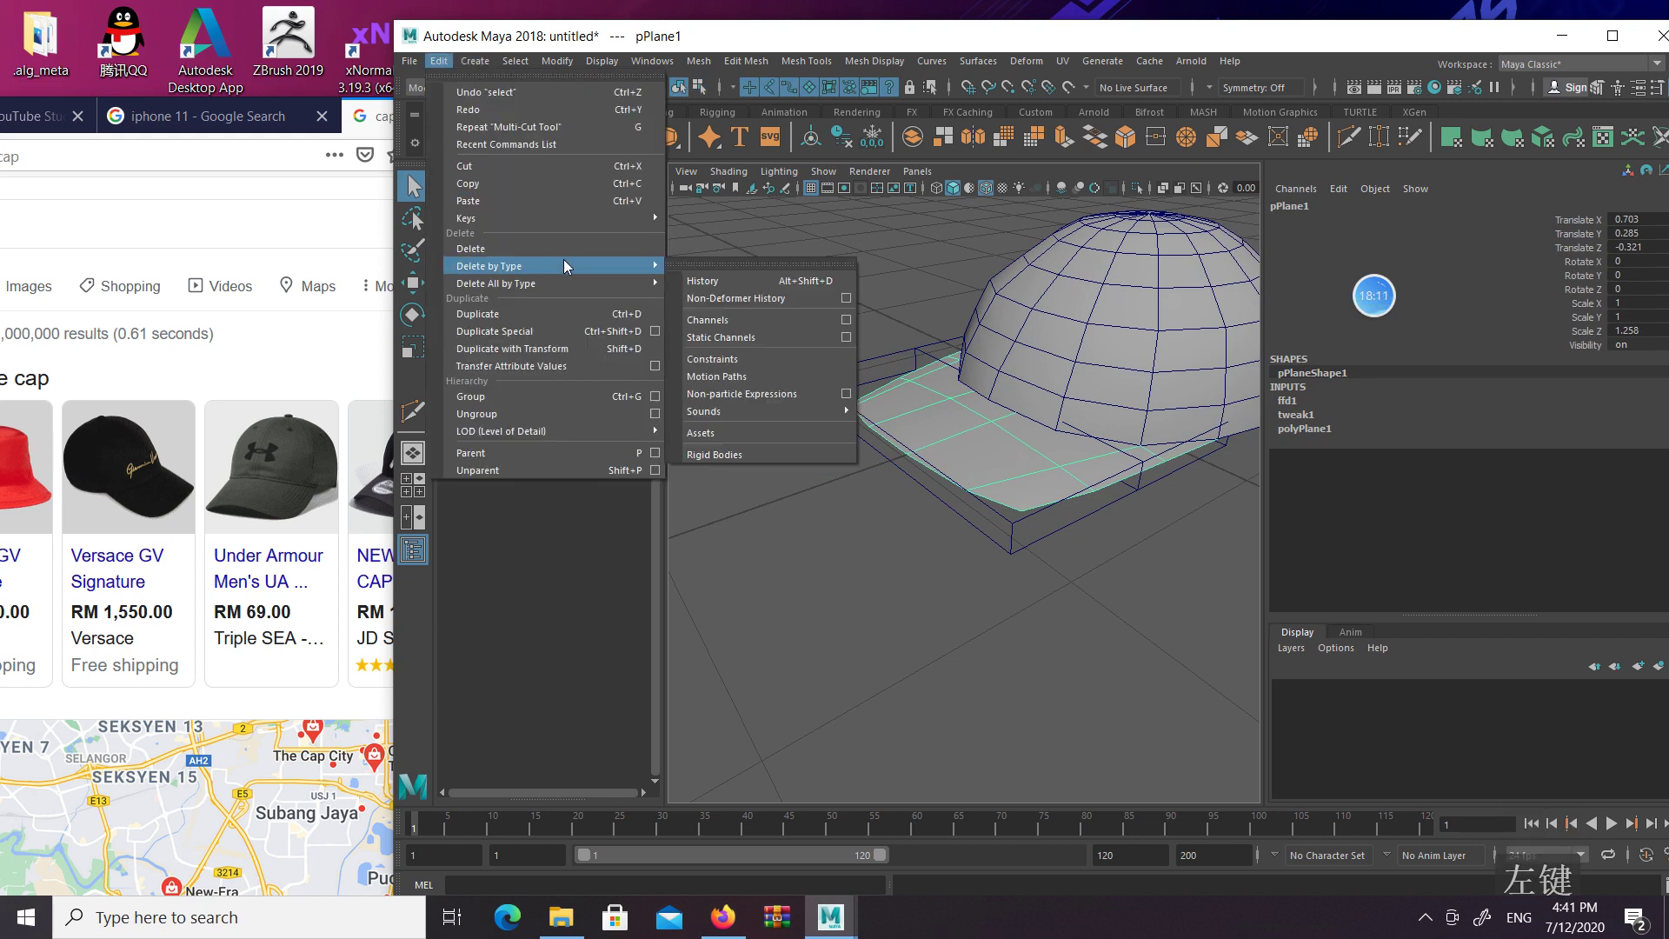
{"action": "left_click", "coordinate": [722, 281]}
{"action": "left_click", "coordinate": [791, 510]}
Examine the whole cap and select both its crown and brim
{"action": "scroll", "coordinate": [979, 429], "scroll_direction": "down", "scroll_amount": 6}
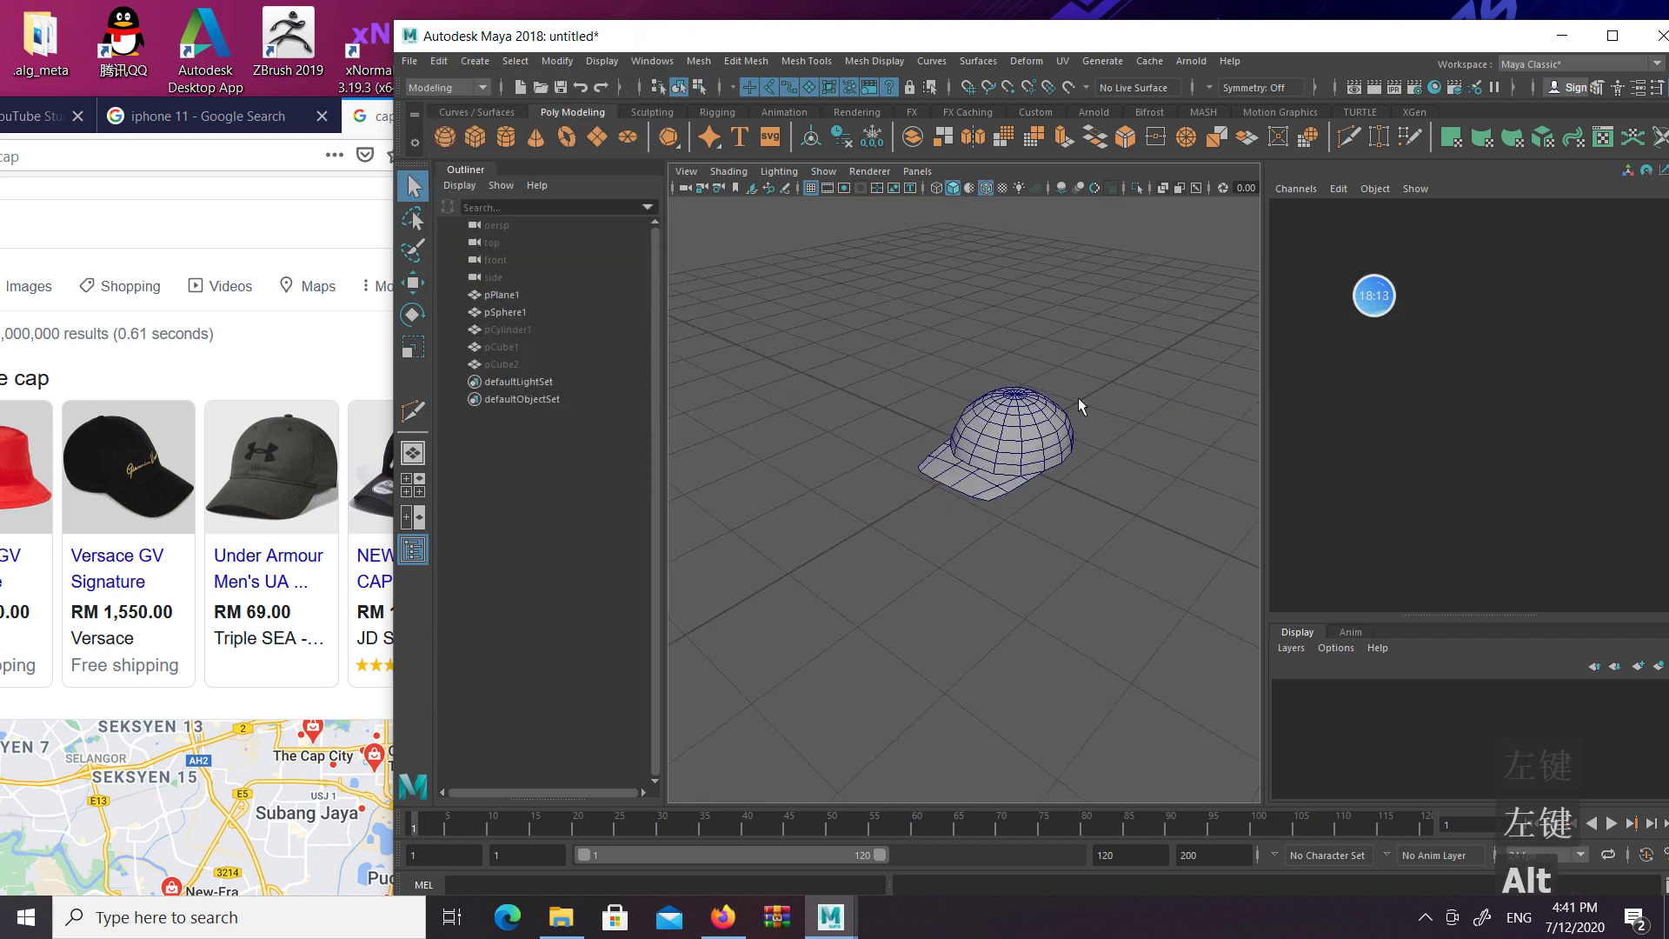
{"action": "mouse_move", "coordinate": [1078, 398]}
{"action": "left_mouse_down", "text": "alt"}
{"action": "mouse_move", "coordinate": [1094, 426]}
{"action": "mouse_move", "coordinate": [1092, 370]}
{"action": "left_mouse_up", "text": "alt"}
{"action": "scroll", "coordinate": [1094, 426], "scroll_direction": "up", "scroll_amount": 5}
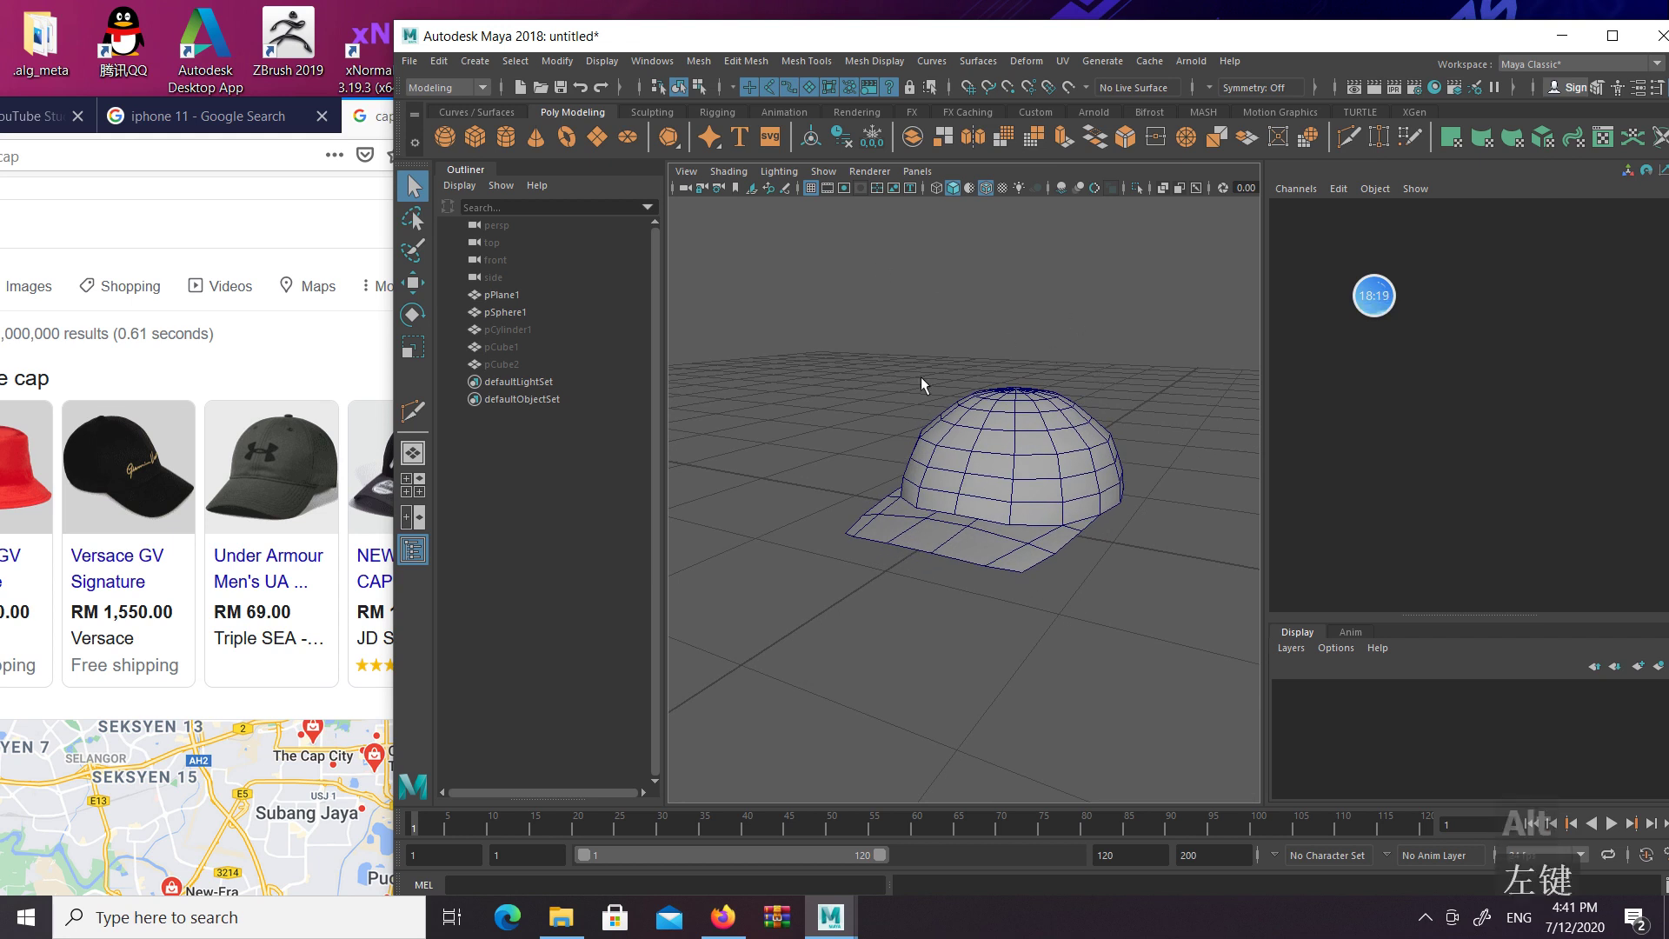
{"action": "left_click_drag", "start_coordinate": [860, 321], "coordinate": [1099, 643]}
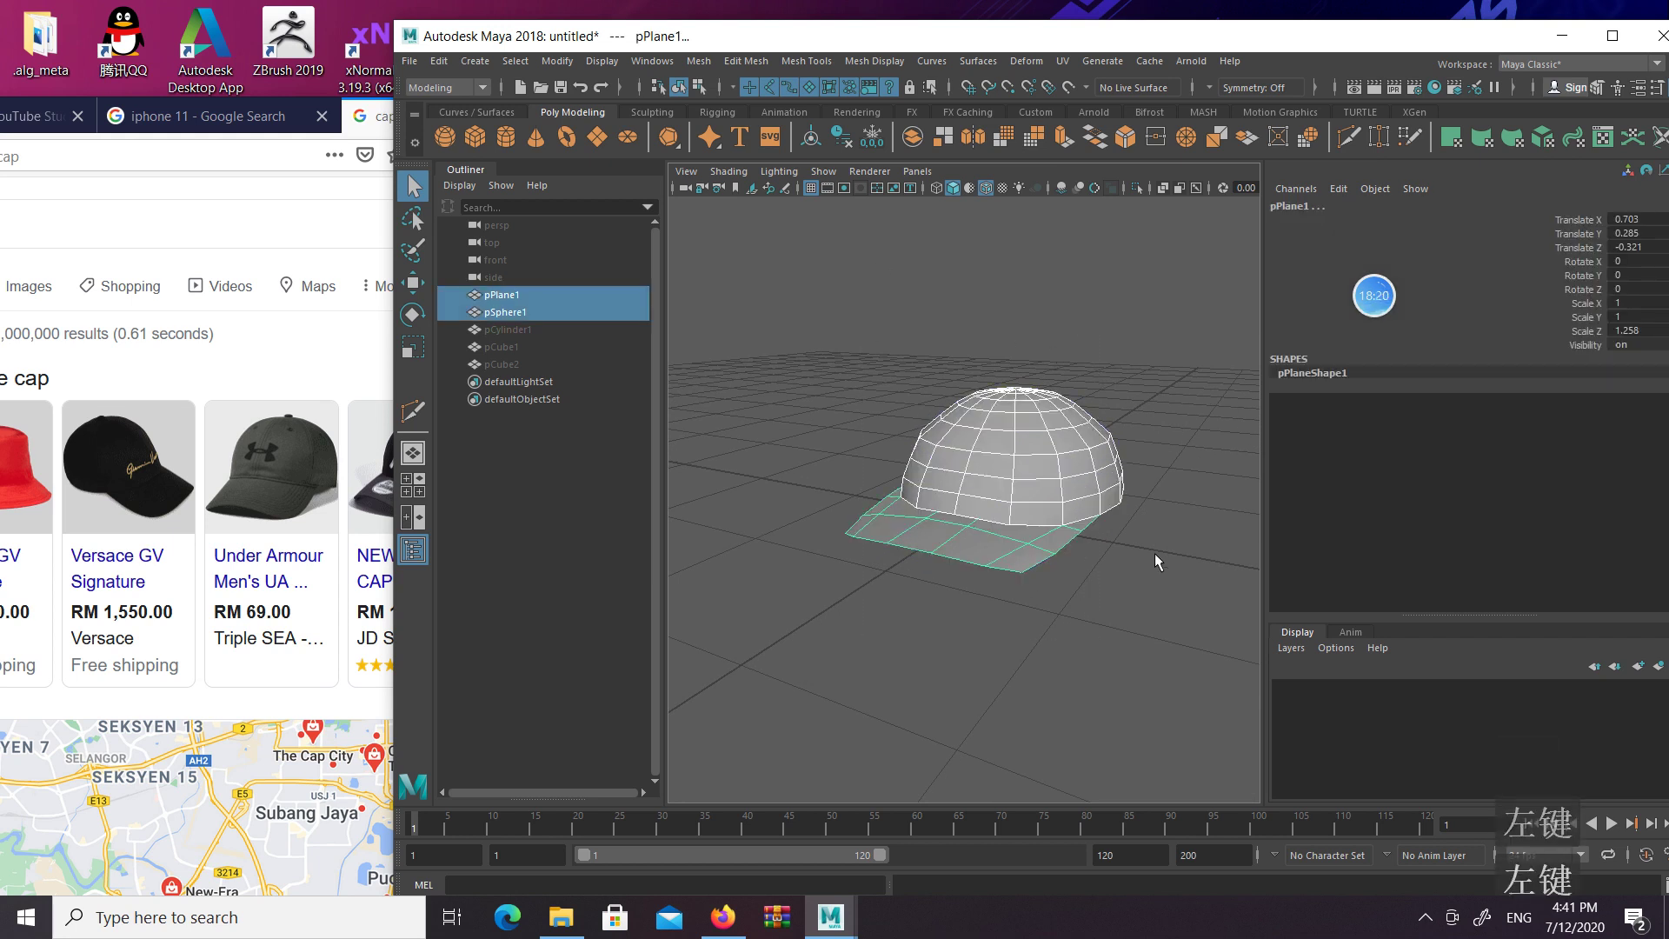
Unhide the bottle pCylinder1, move it aside from the cap along X and deselect it
{"action": "left_click", "coordinate": [504, 330]}
{"action": "key", "text": "shift+h"}
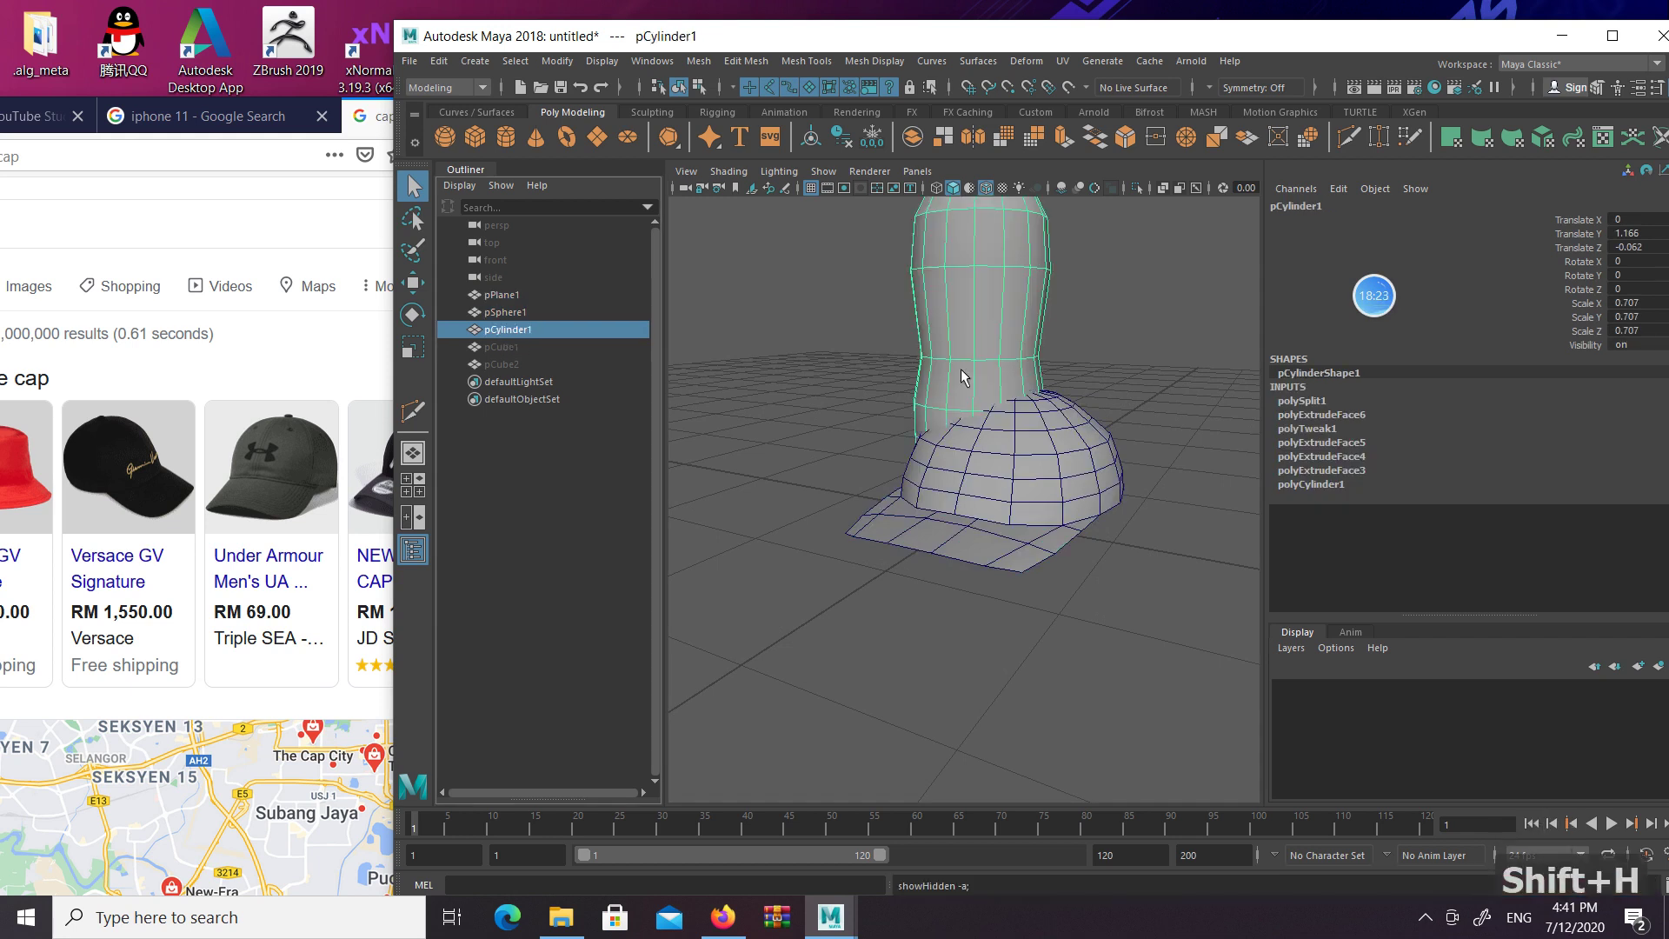
{"action": "scroll", "coordinate": [1067, 369], "scroll_direction": "down", "scroll_amount": 7}
{"action": "key", "text": "w"}
{"action": "left_click_drag", "start_coordinate": [920, 454], "coordinate": [856, 448]}
{"action": "key", "text": "q"}
{"action": "left_click", "coordinate": [1144, 412]}
Unhide the plain cube pCube1, hide it again, unhide the phone model pCube2 beside the cap and deselect it
{"action": "left_click", "coordinate": [525, 348]}
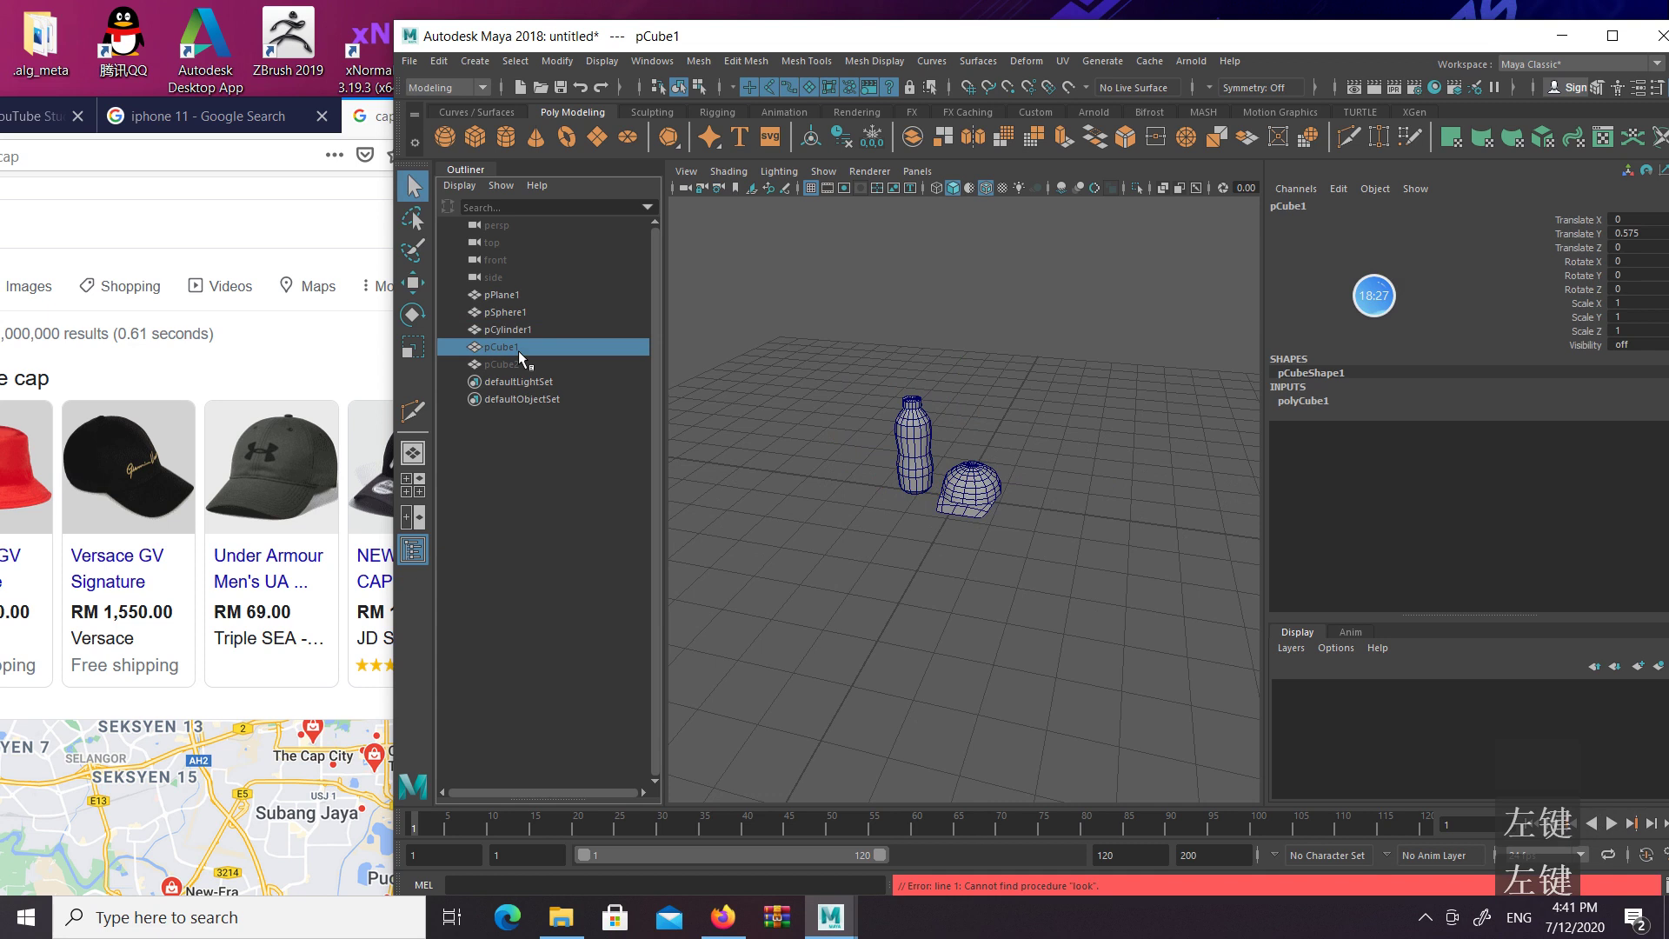
{"action": "key", "text": "shift+h"}
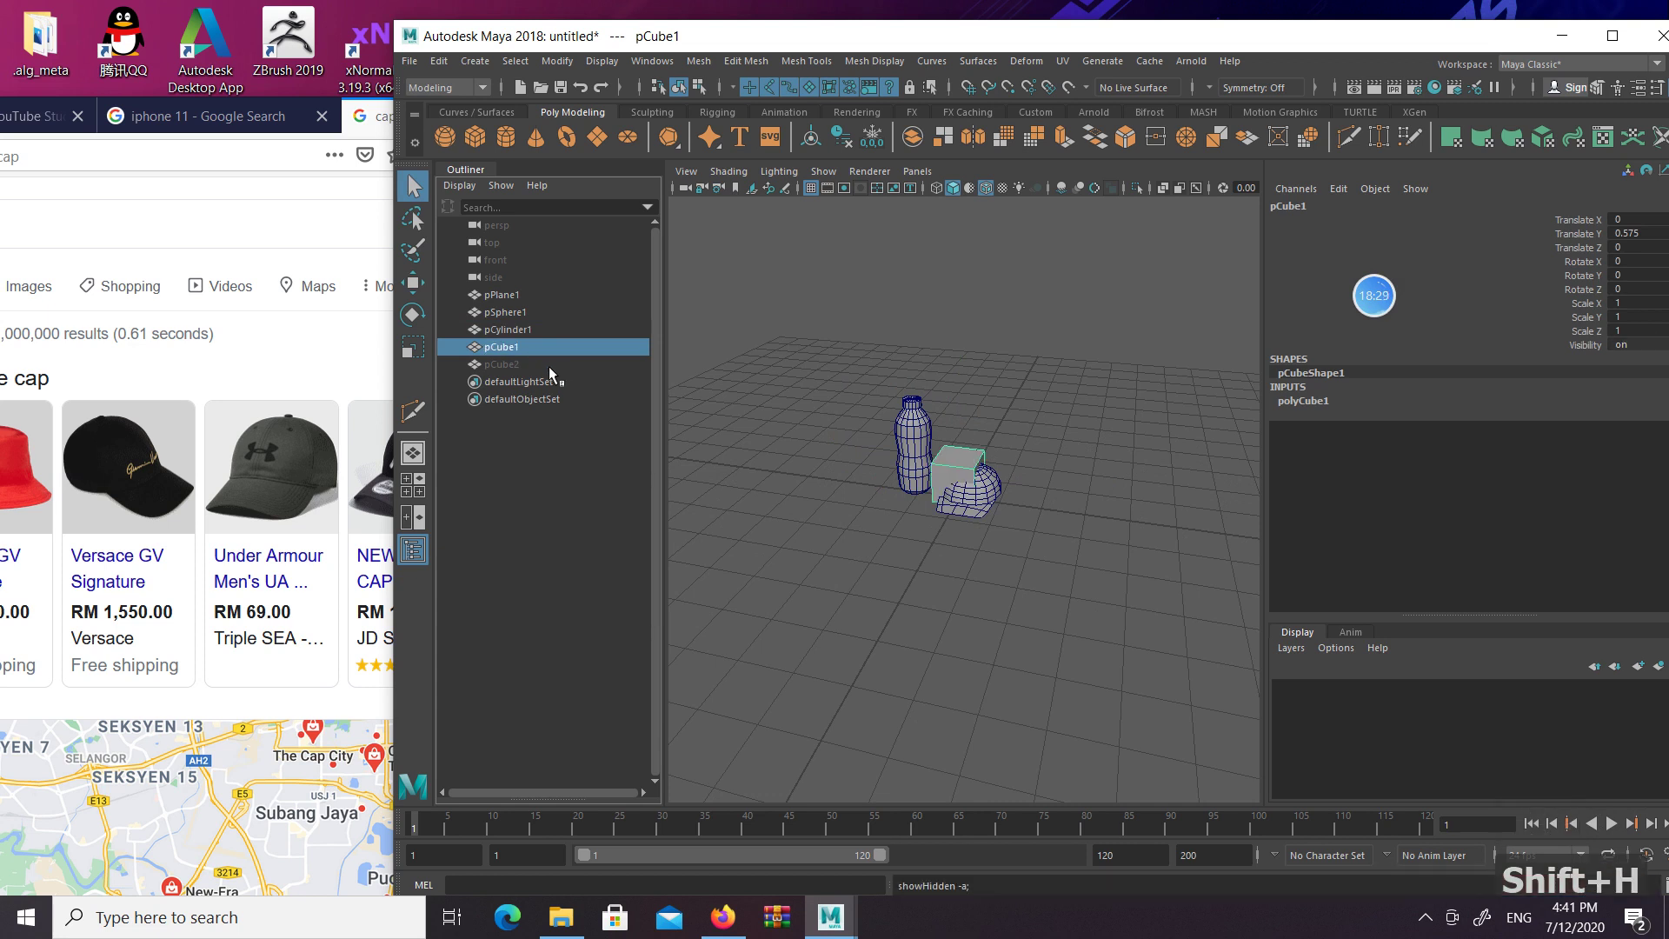
{"action": "left_click", "coordinate": [507, 364]}
{"action": "key", "text": "shift+h"}
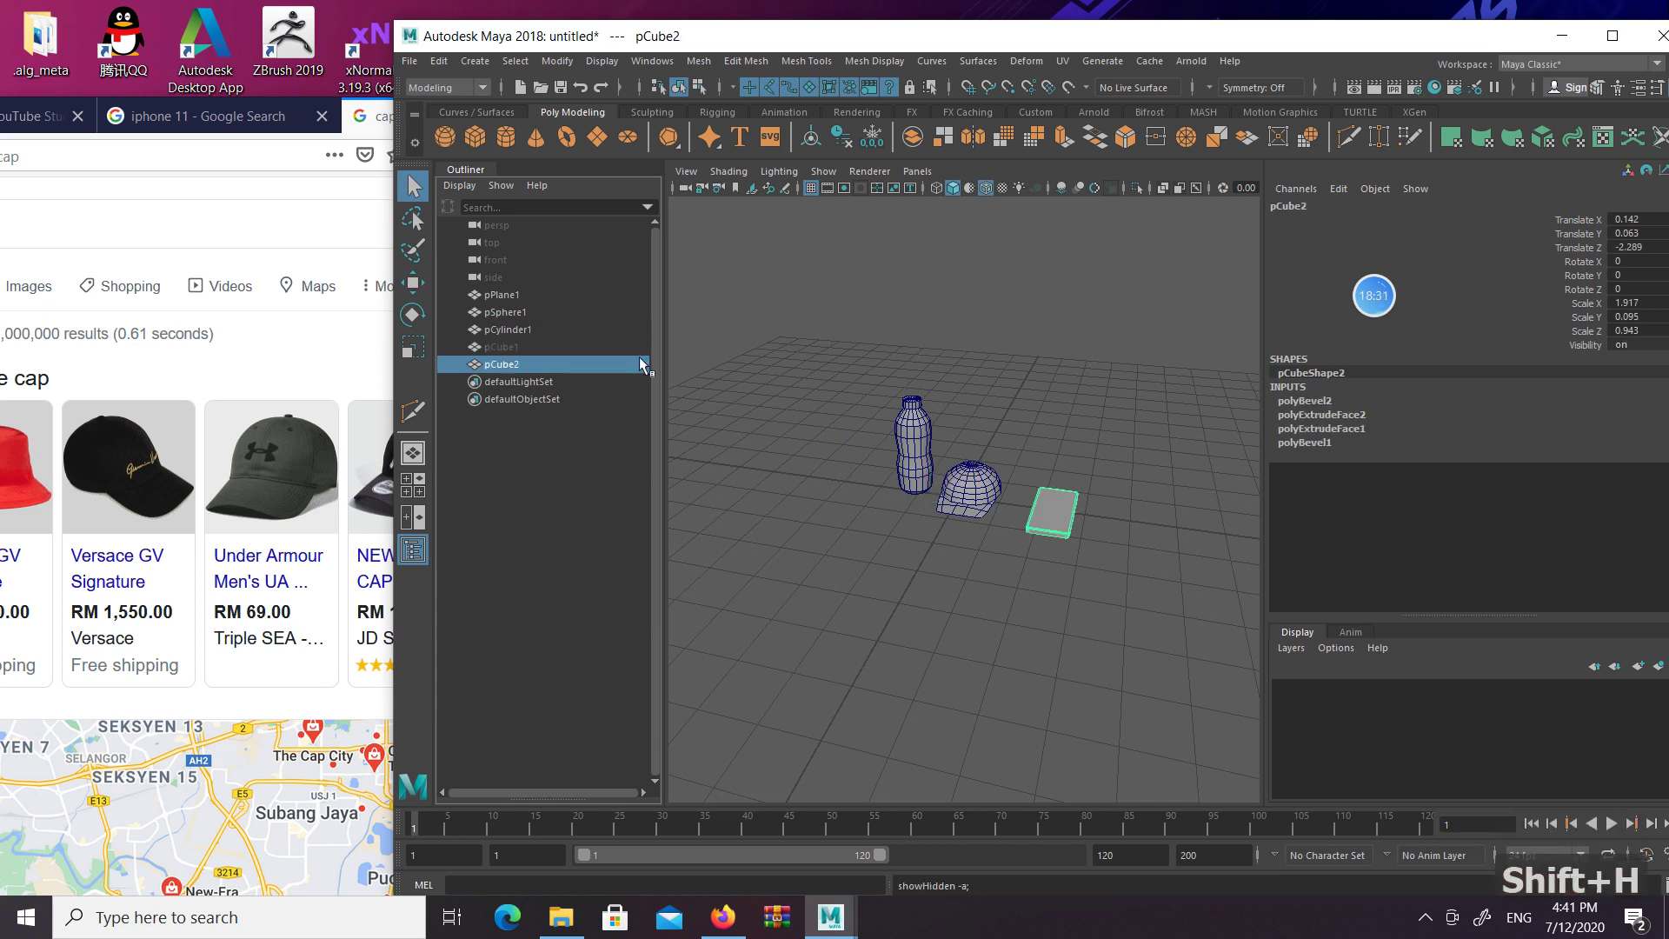
{"action": "key", "text": "w"}
{"action": "left_click", "coordinate": [1110, 437]}
Examine the bottle, cap and phone models together from a closer angle
{"action": "right_click_drag", "start_coordinate": [1099, 469], "coordinate": [1025, 493], "text": "alt"}
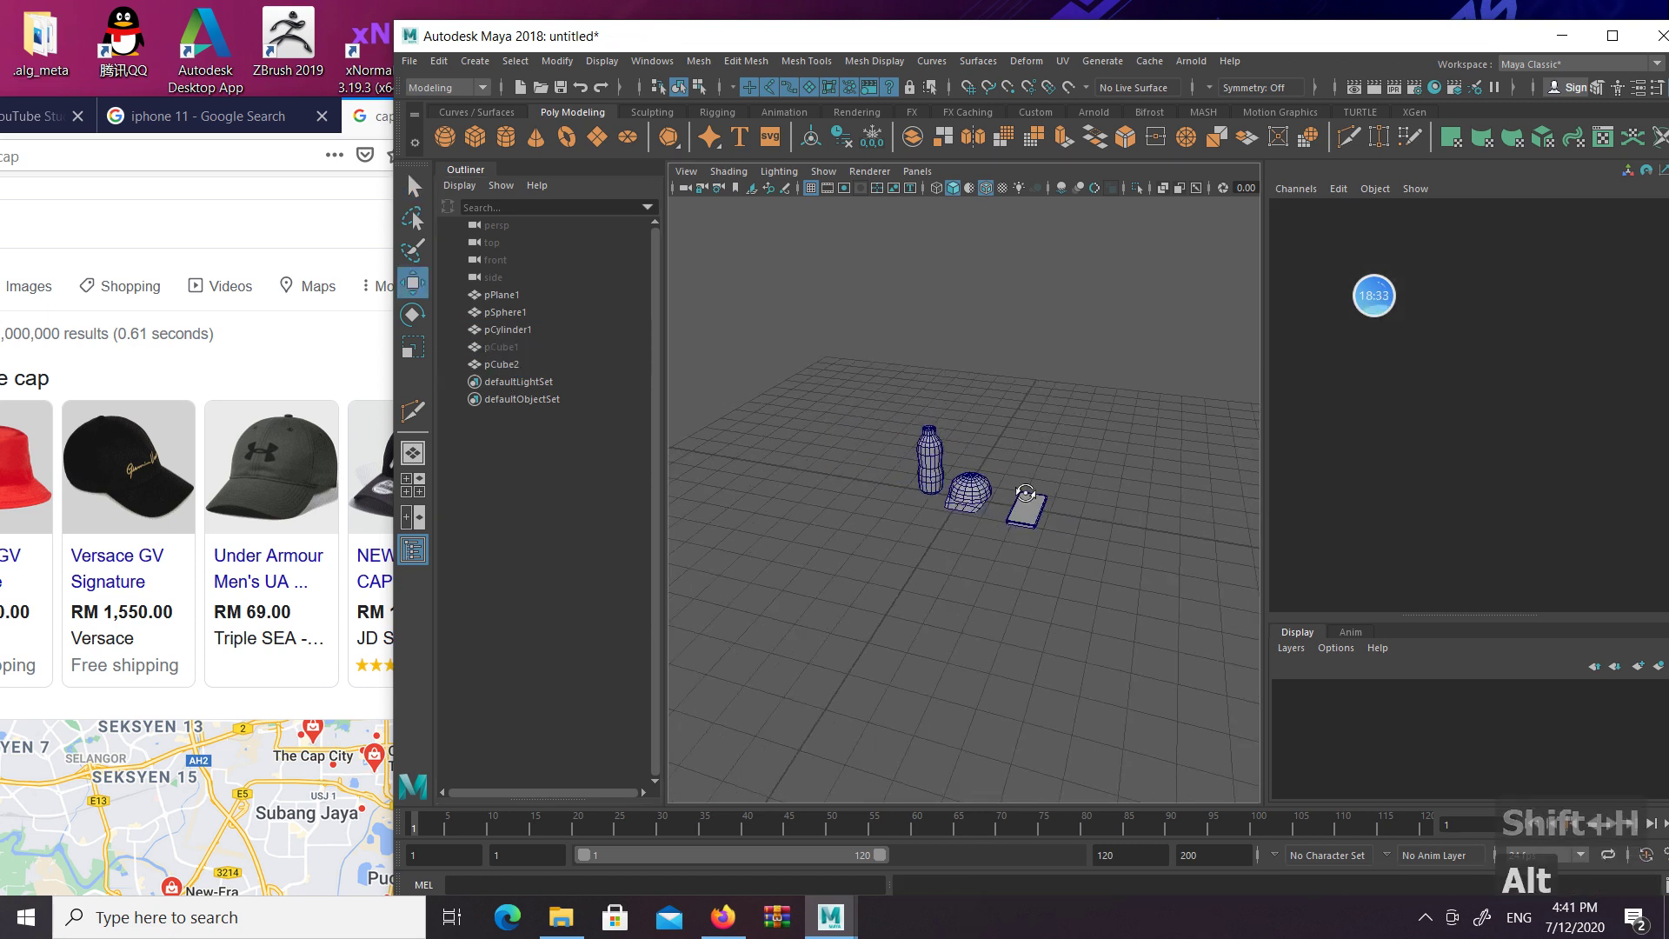
{"action": "left_click_drag", "start_coordinate": [1043, 487], "coordinate": [1010, 487], "text": "alt"}
{"action": "scroll", "coordinate": [1010, 487], "scroll_direction": "up", "scroll_amount": 5}
{"action": "scroll", "coordinate": [1010, 487], "scroll_direction": "up", "scroll_amount": 3}
{"action": "middle_click_drag", "start_coordinate": [1010, 487], "coordinate": [968, 443], "text": "alt"}
{"action": "scroll", "coordinate": [968, 443], "scroll_direction": "down", "scroll_amount": 6}
{"action": "left_click_drag", "start_coordinate": [968, 443], "coordinate": [1027, 386], "text": "alt"}
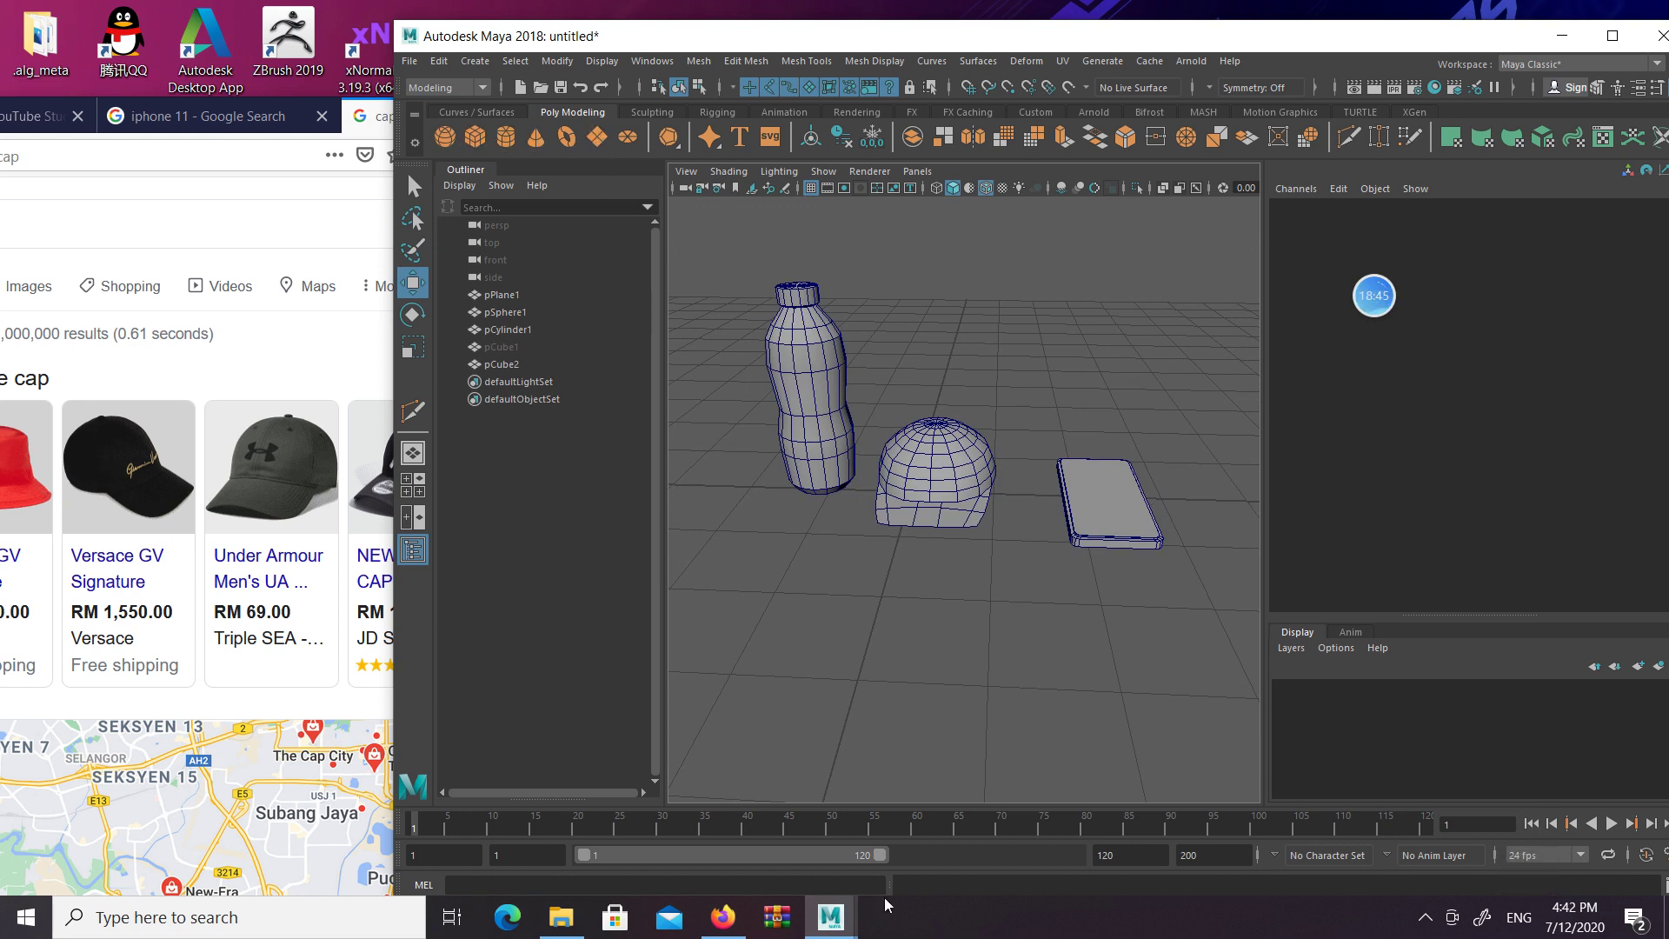
Switch to the ship scene ship_midres_072.ma, examine the isolated deck gun and turn off Isolate Select to show the whole ship
{"action": "left_click", "coordinate": [830, 917]}
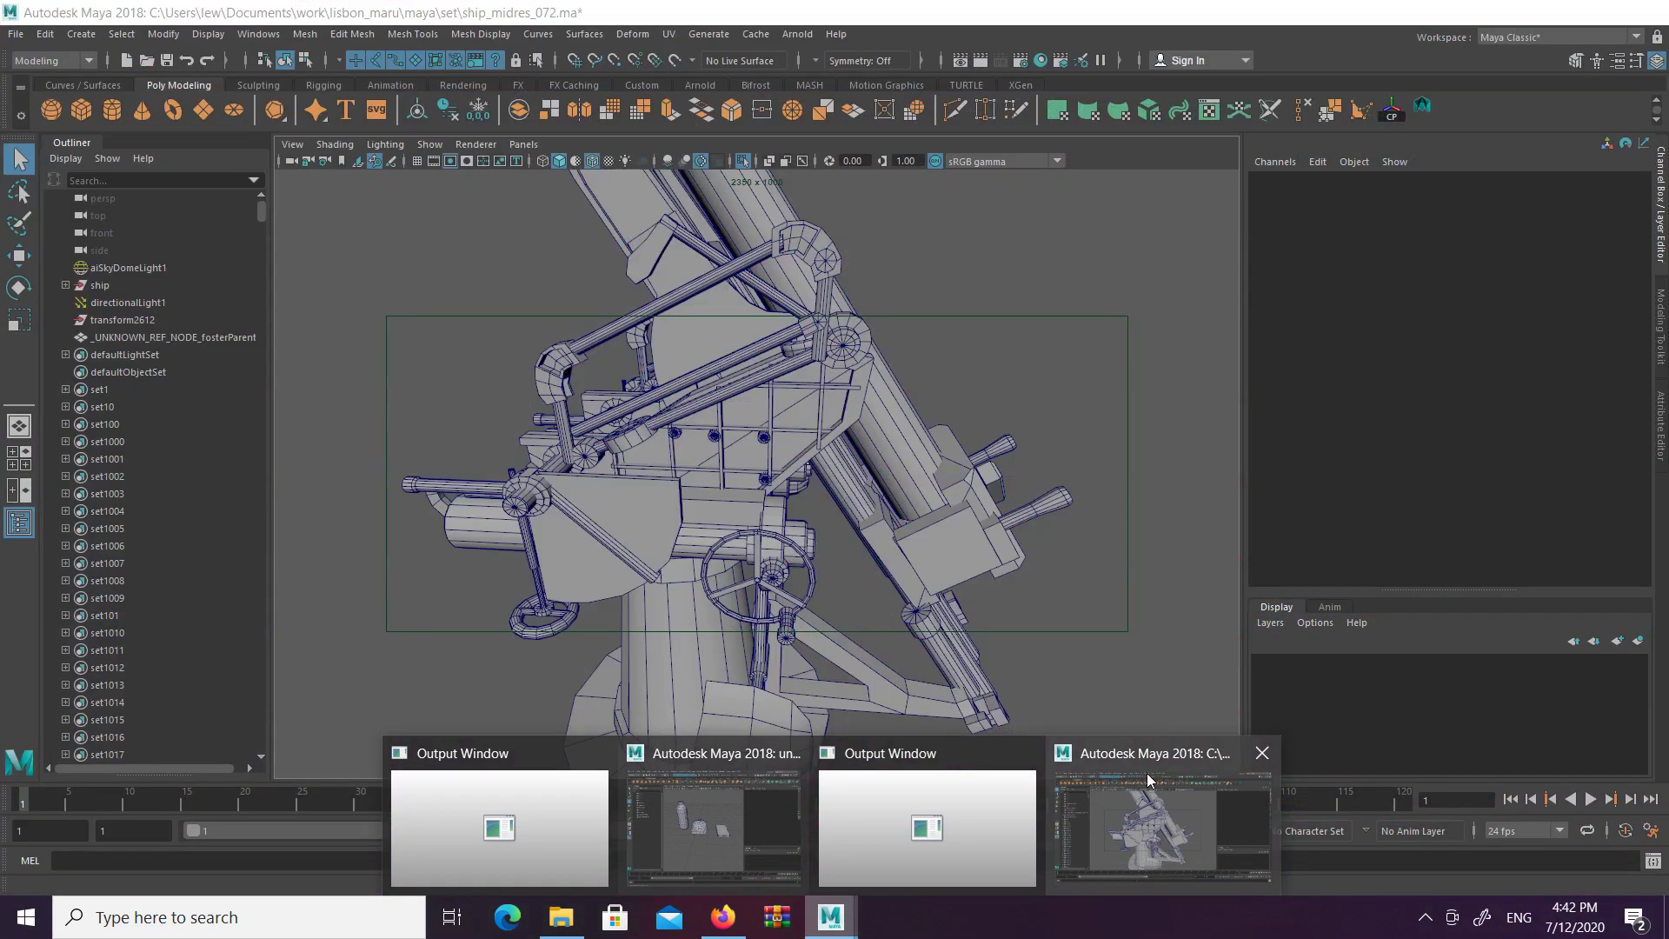
{"action": "left_click", "coordinate": [1146, 776]}
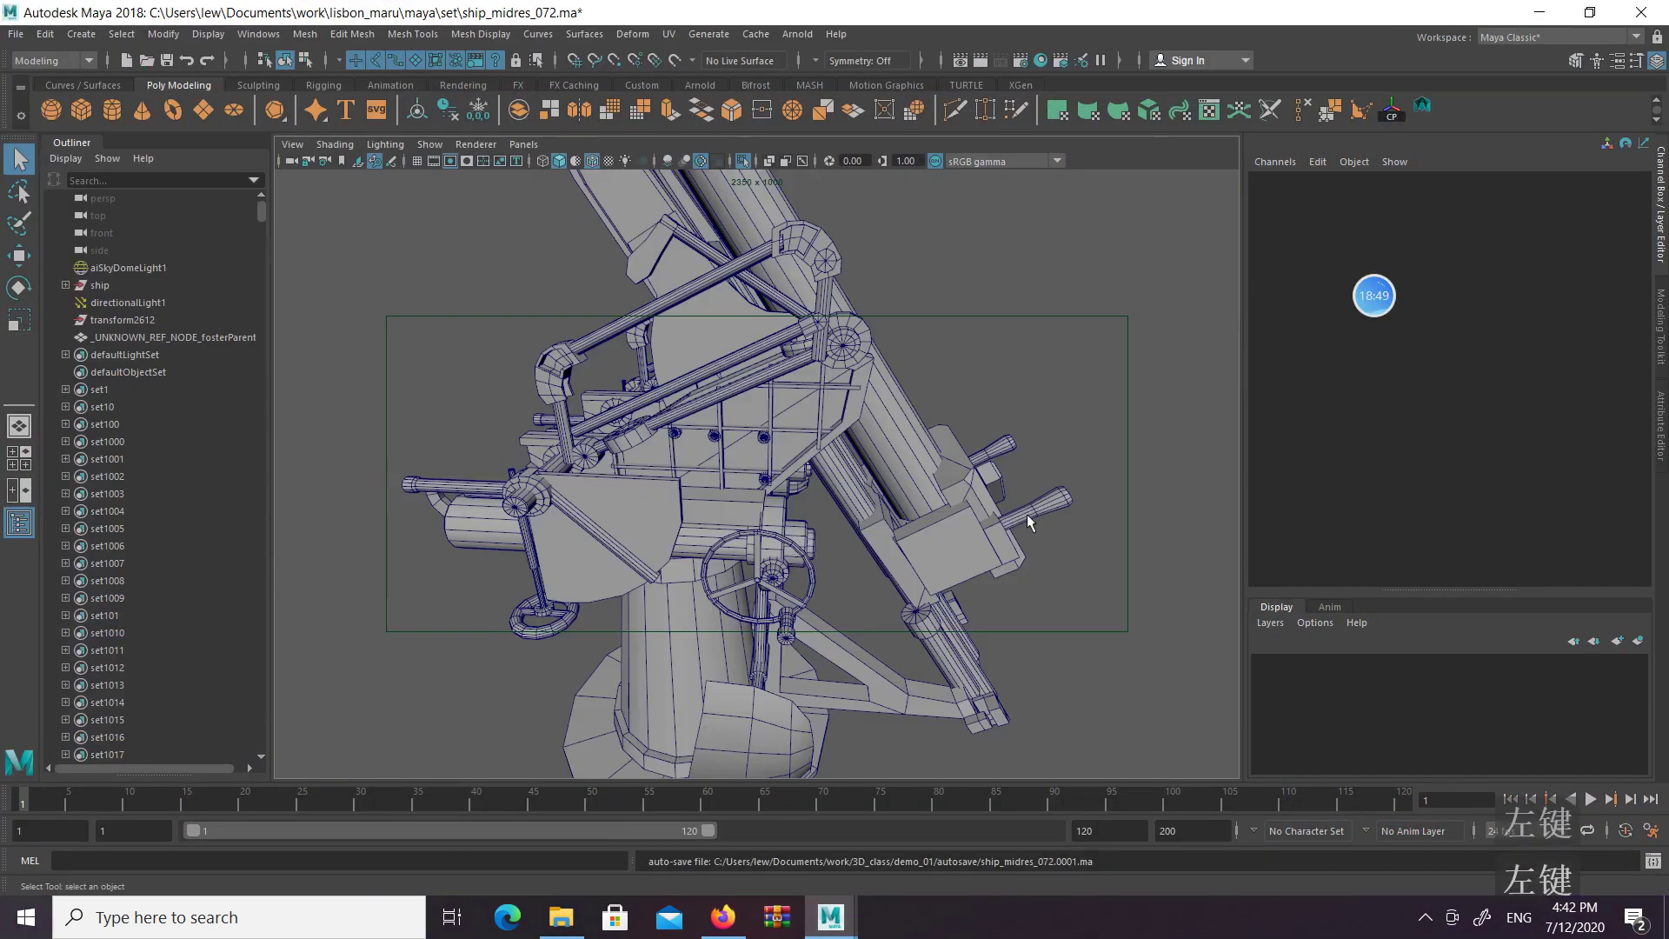
{"action": "left_click_drag", "start_coordinate": [950, 470], "coordinate": [831, 165], "text": "alt"}
{"action": "left_click", "coordinate": [743, 159]}
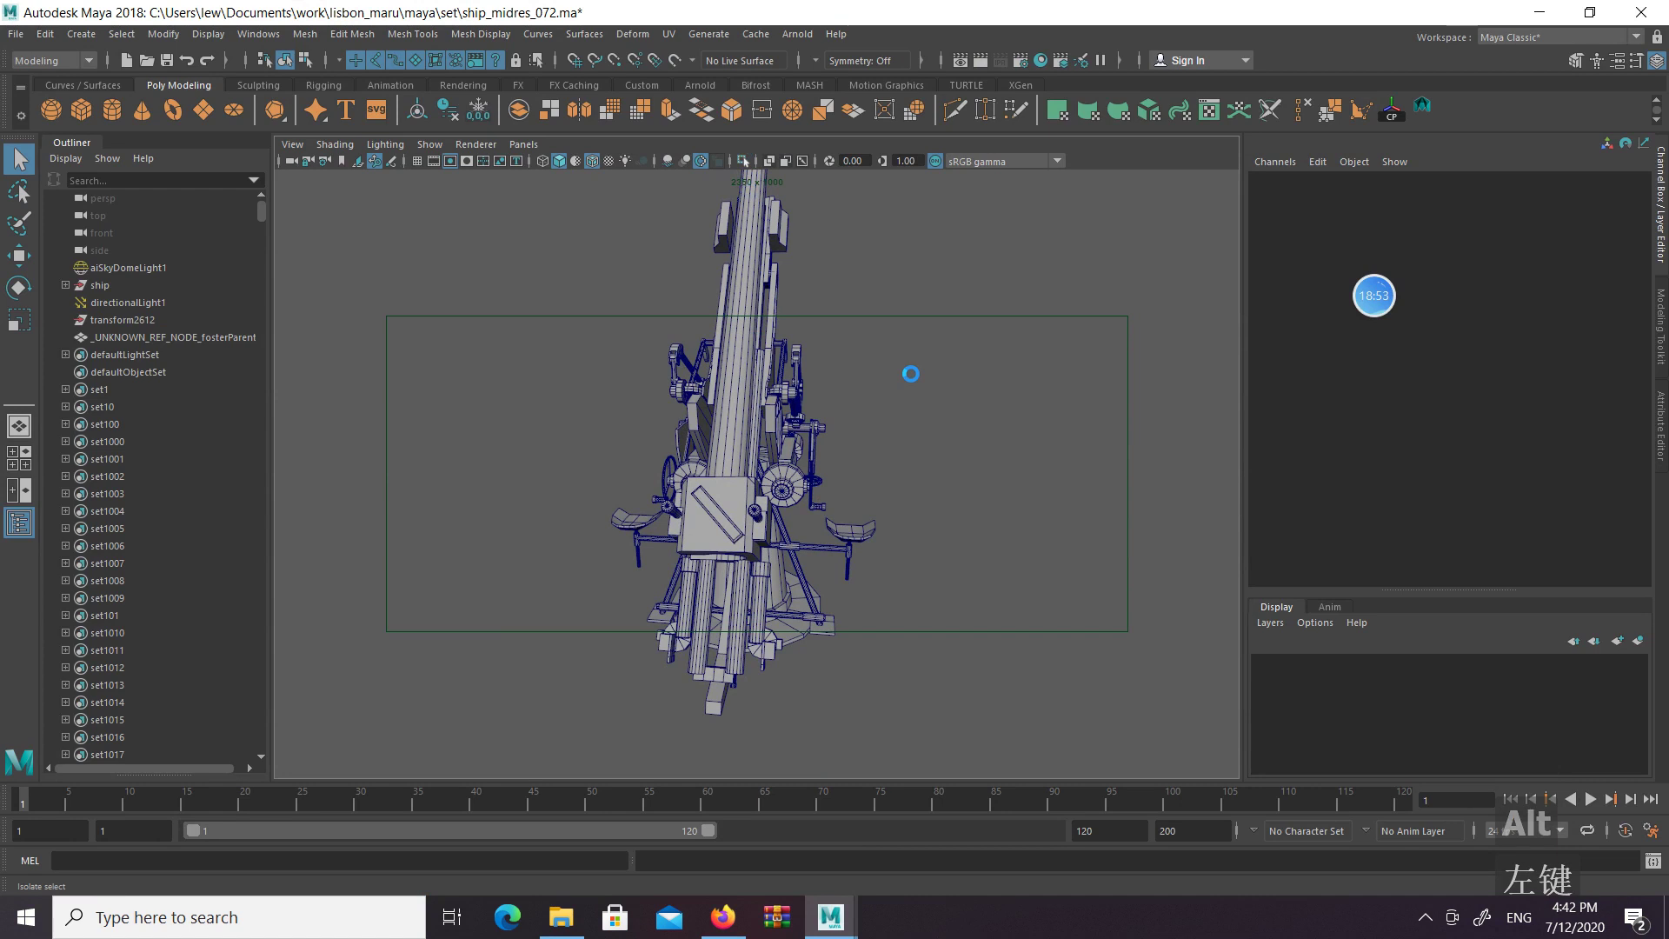
Examine the ship's deck winch, chains, railings and mounted gun up close, and return to the untitled scene
{"action": "left_click_drag", "start_coordinate": [910, 374], "coordinate": [713, 436], "text": "alt"}
{"action": "left_click_drag", "start_coordinate": [998, 424], "coordinate": [886, 381], "text": "alt"}
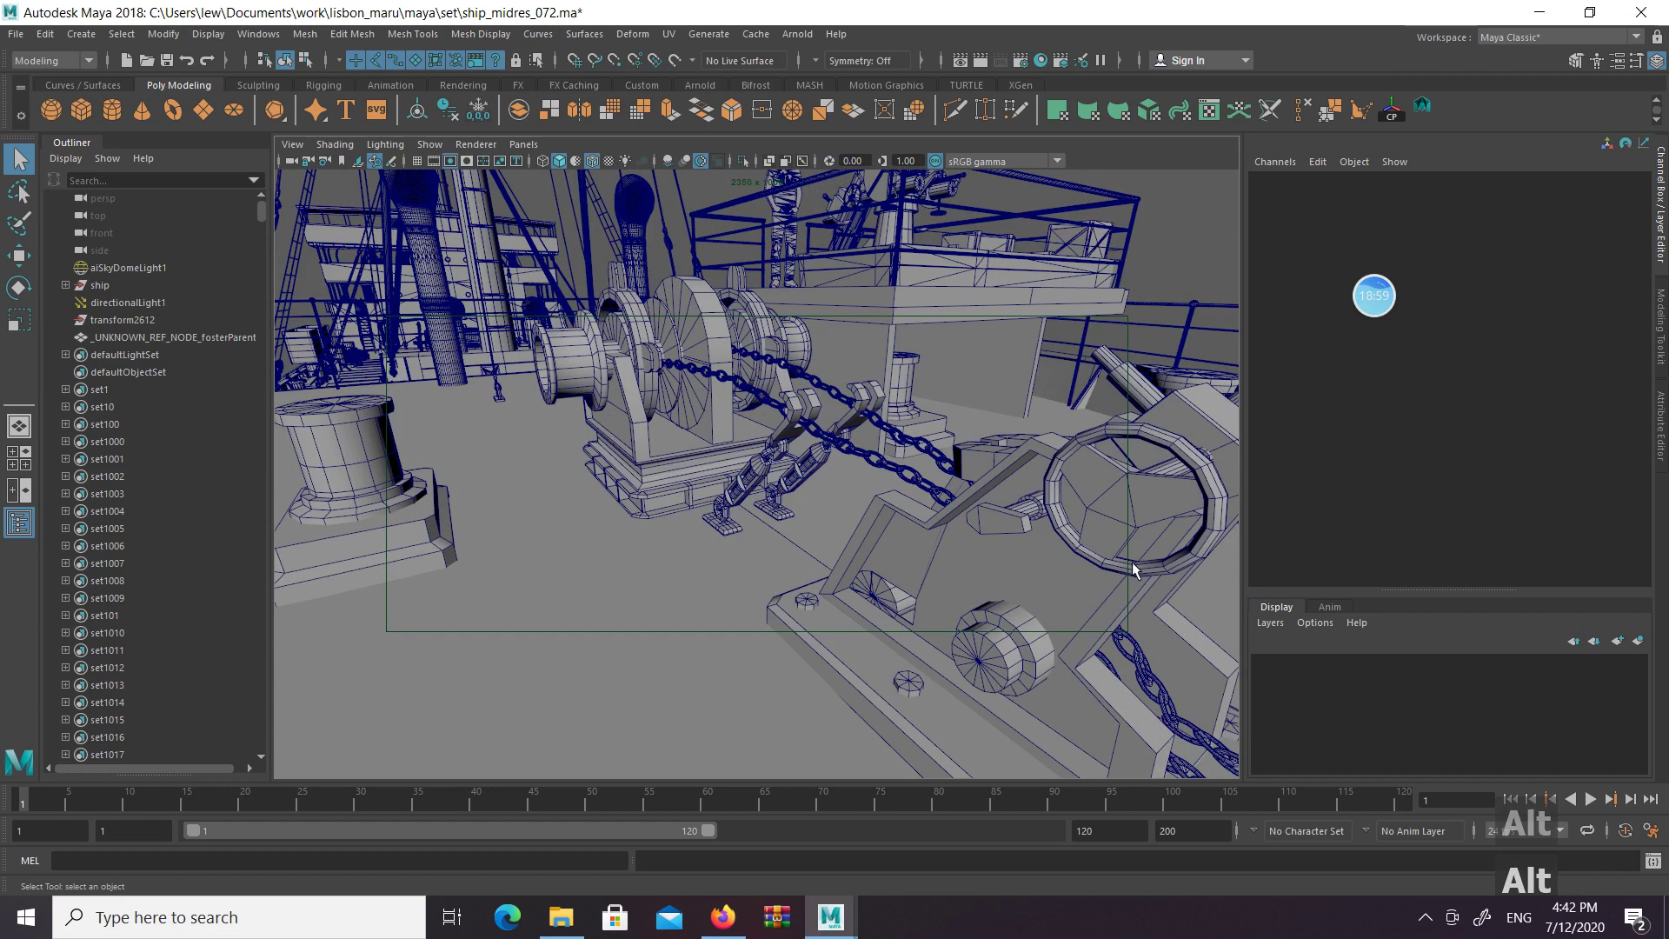
{"action": "left_click_drag", "start_coordinate": [1050, 528], "coordinate": [984, 488], "text": "alt"}
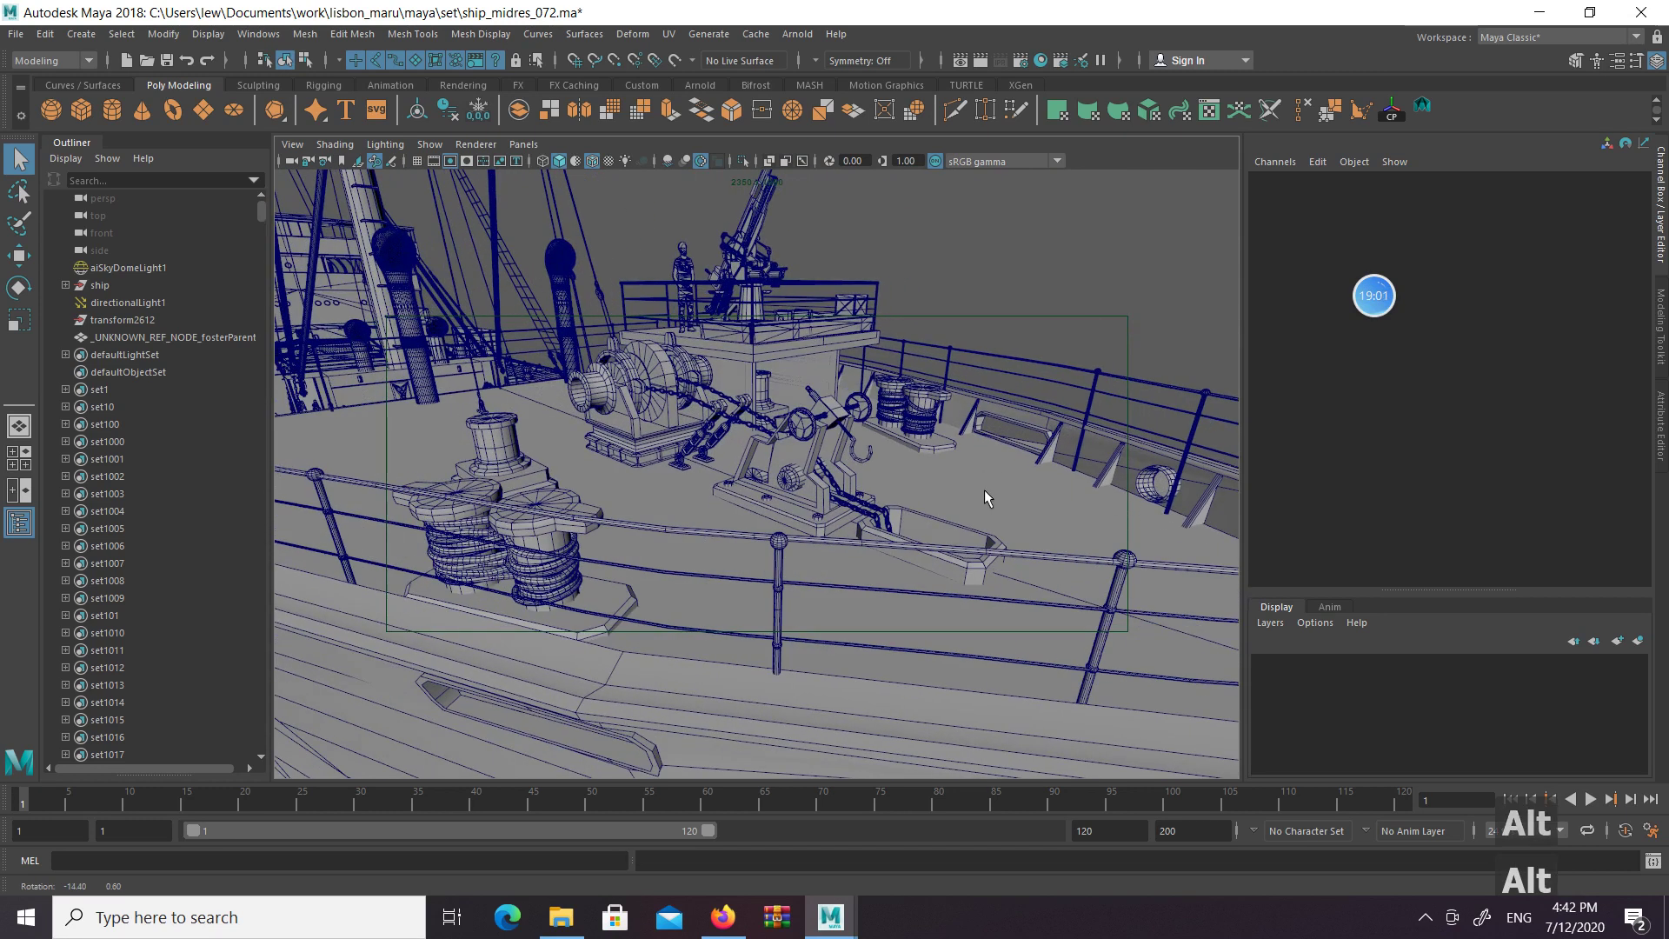
{"action": "scroll", "coordinate": [687, 393], "scroll_direction": "up", "scroll_amount": 6}
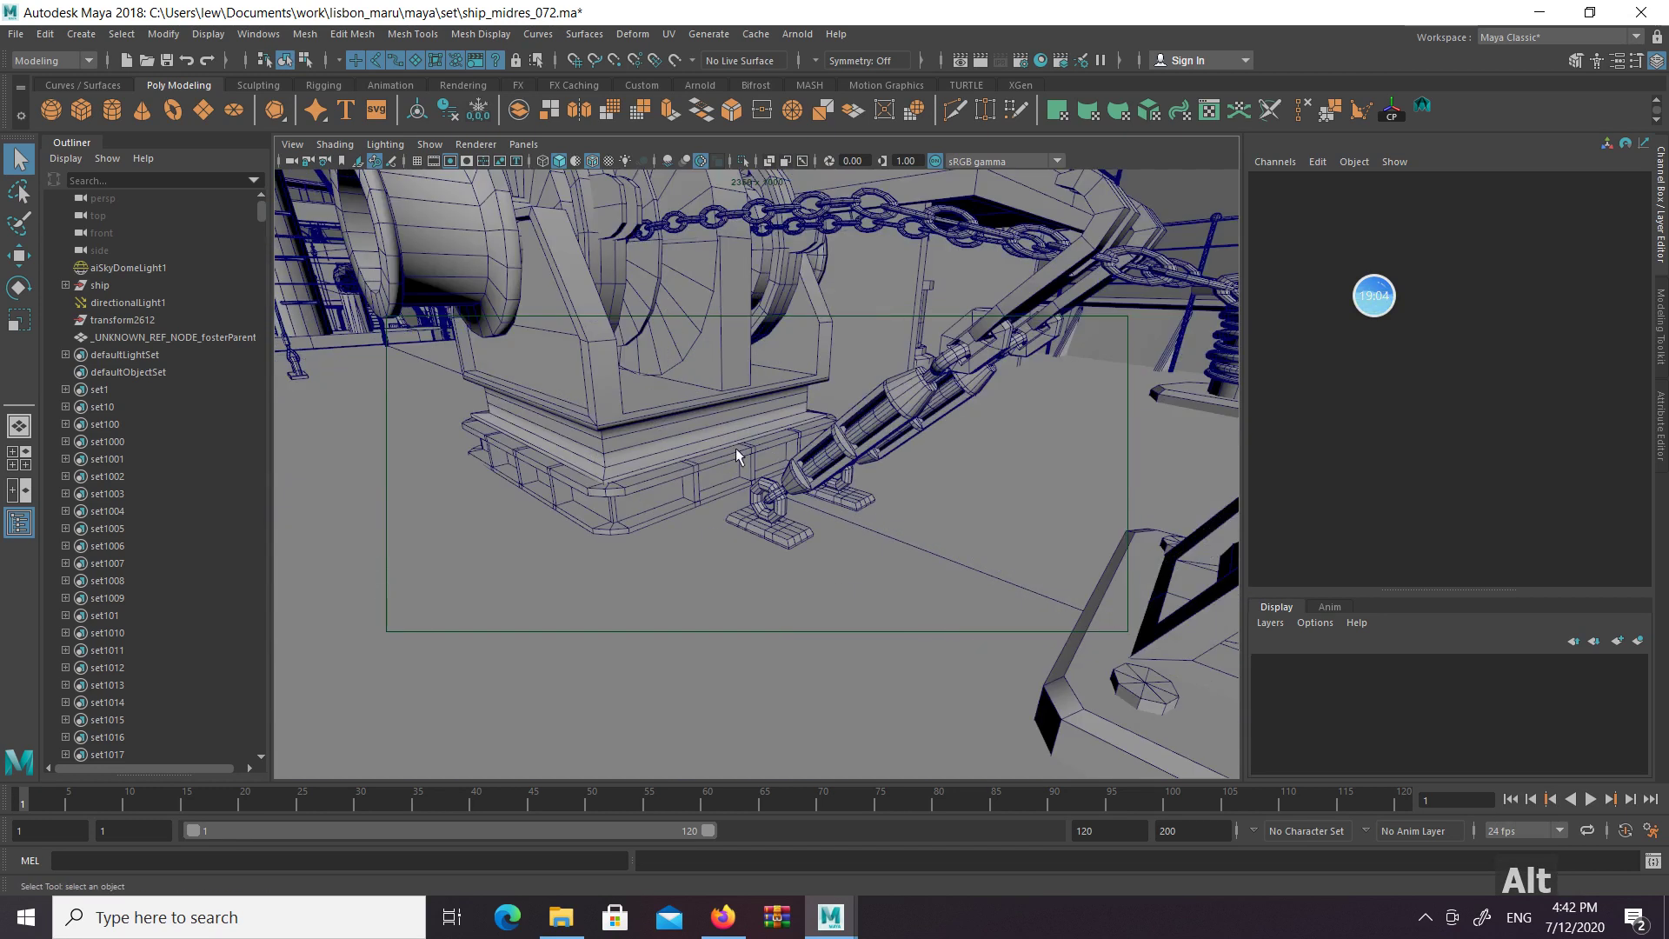
{"action": "left_click_drag", "start_coordinate": [736, 455], "coordinate": [991, 351], "text": "alt"}
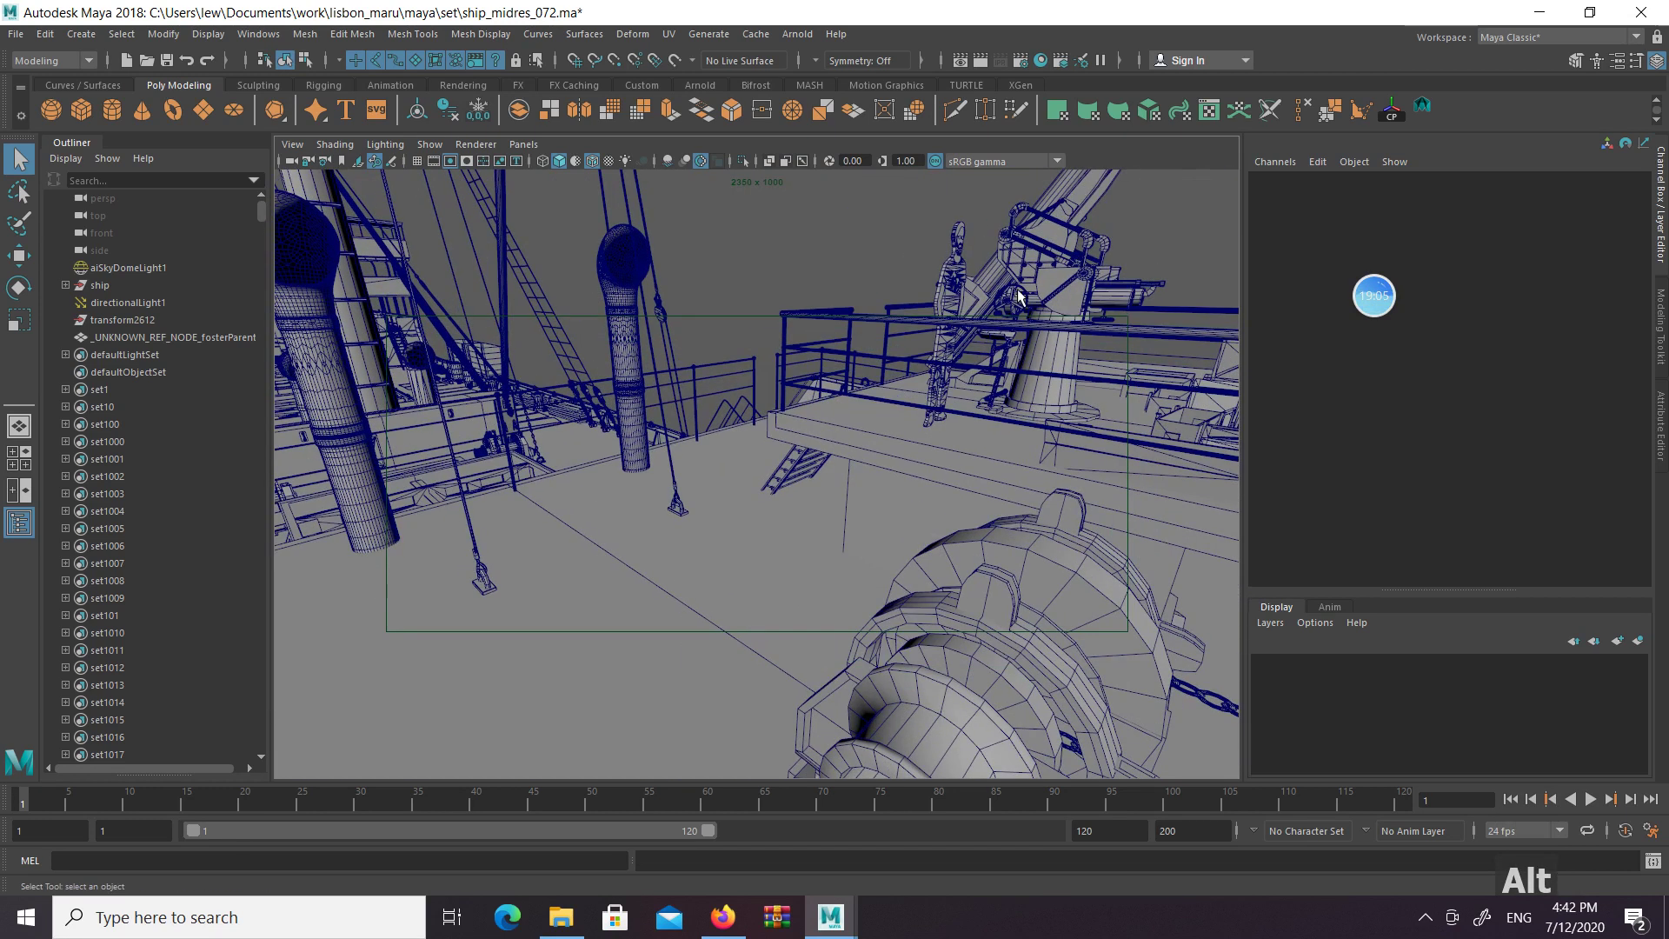
{"action": "middle_click_drag", "start_coordinate": [1017, 289], "coordinate": [867, 528], "text": "alt"}
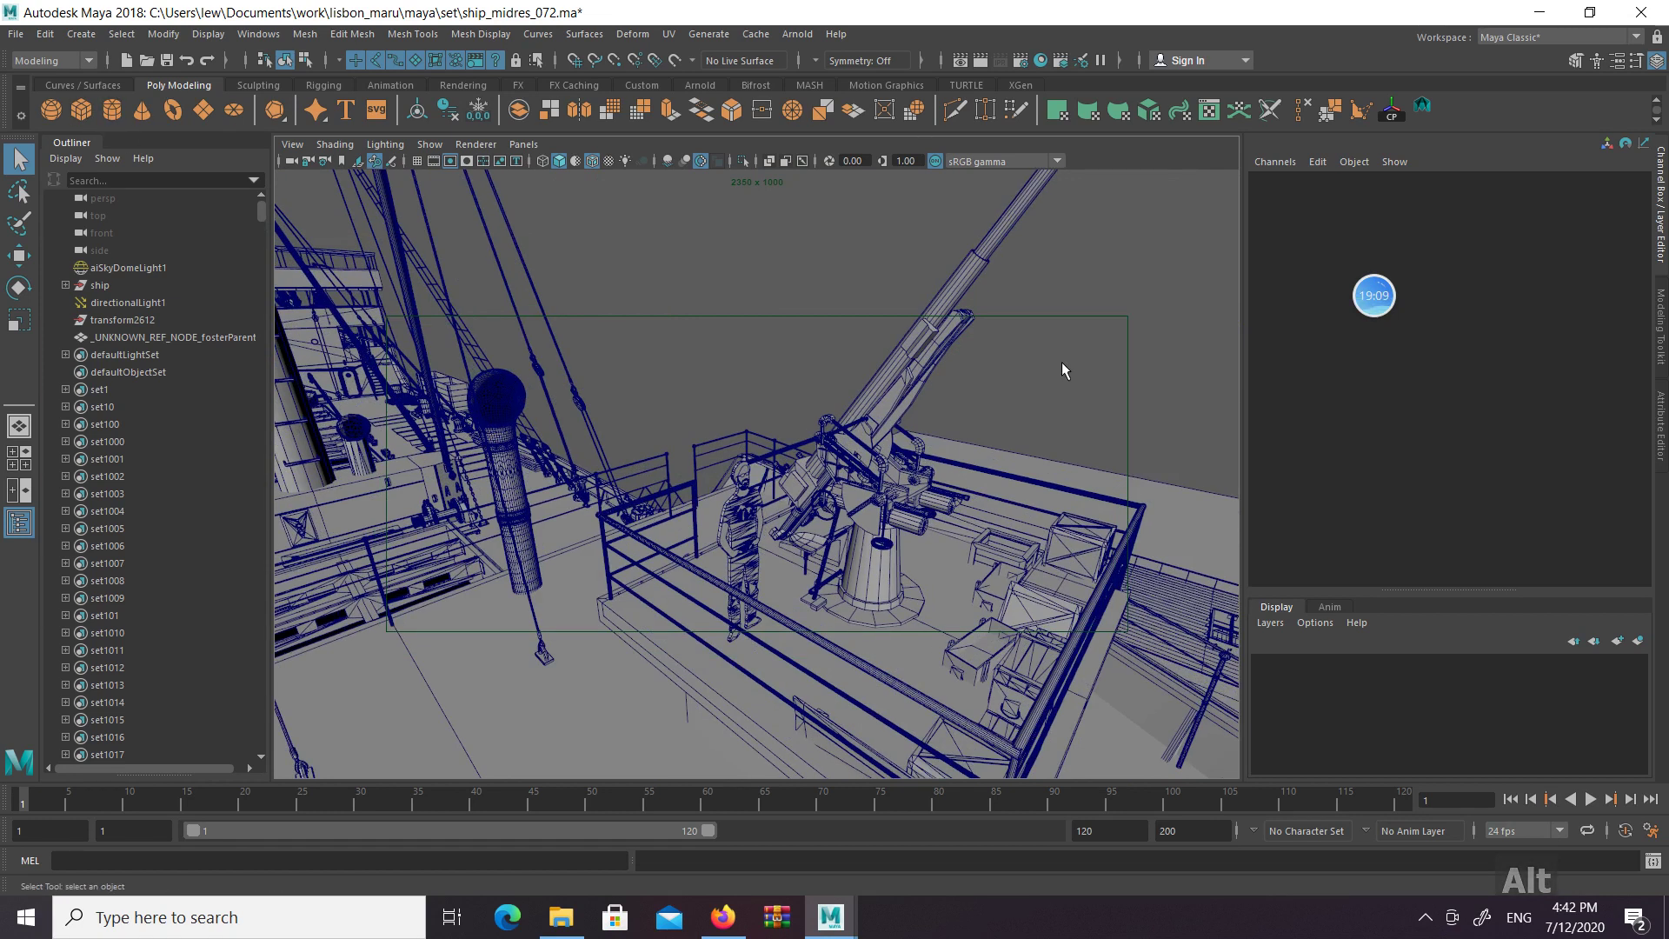
{"action": "middle_click_drag", "start_coordinate": [1035, 279], "coordinate": [885, 400], "text": "alt"}
{"action": "right_click_drag", "start_coordinate": [884, 400], "coordinate": [1046, 342], "text": "alt"}
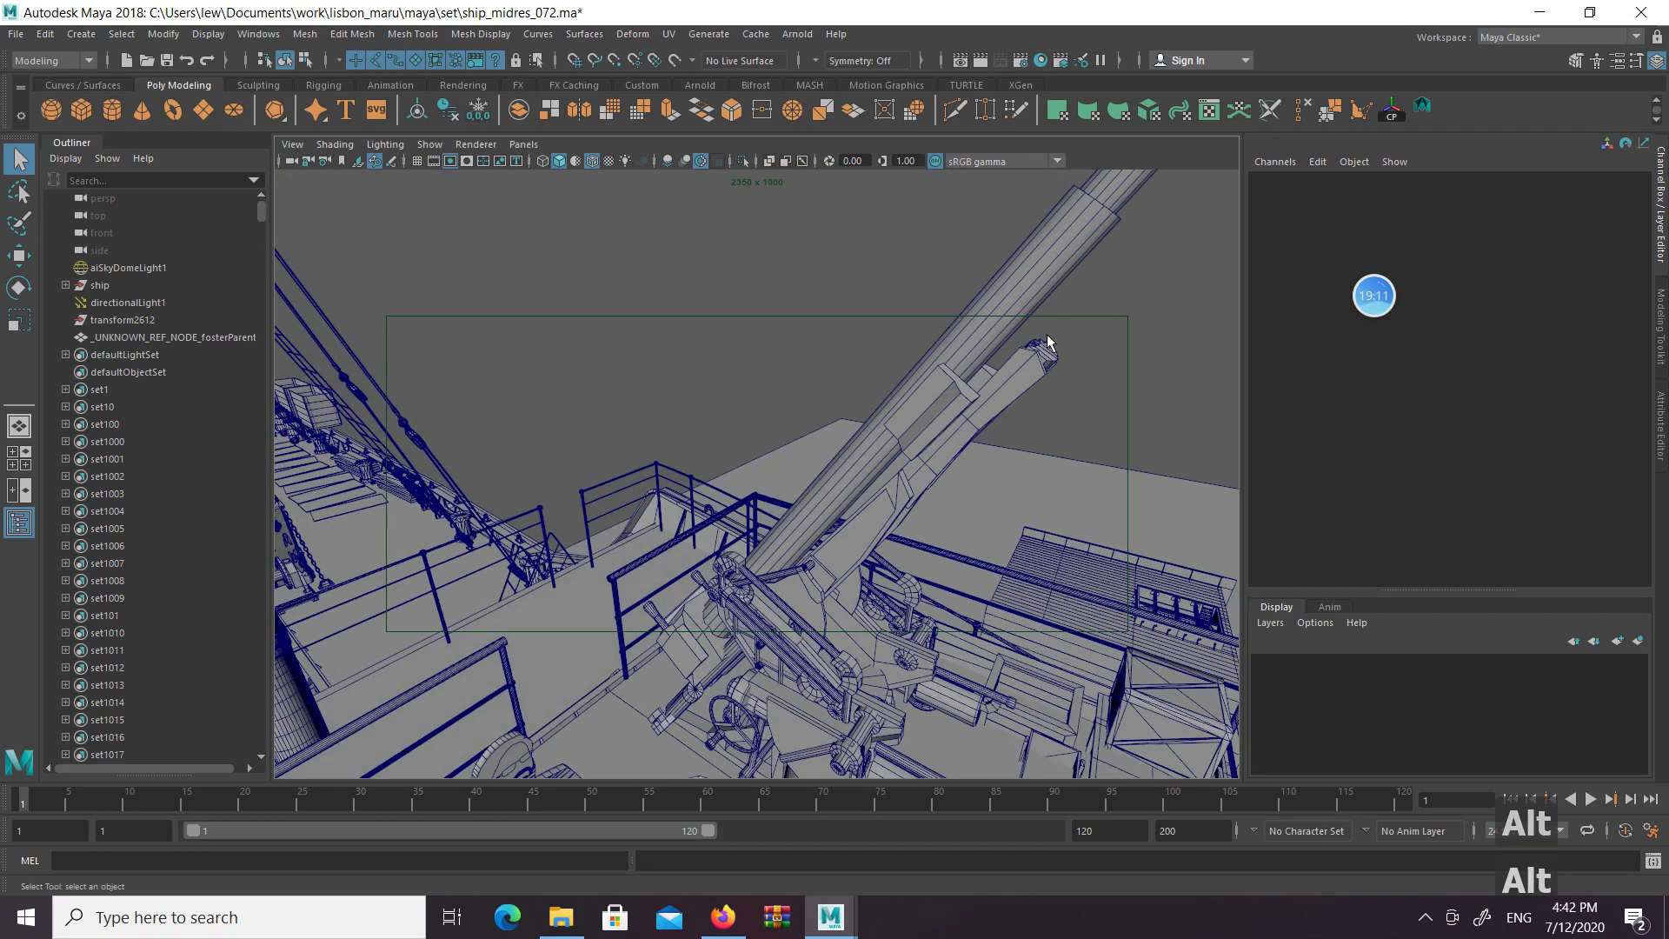
{"action": "left_click", "coordinate": [1541, 14]}
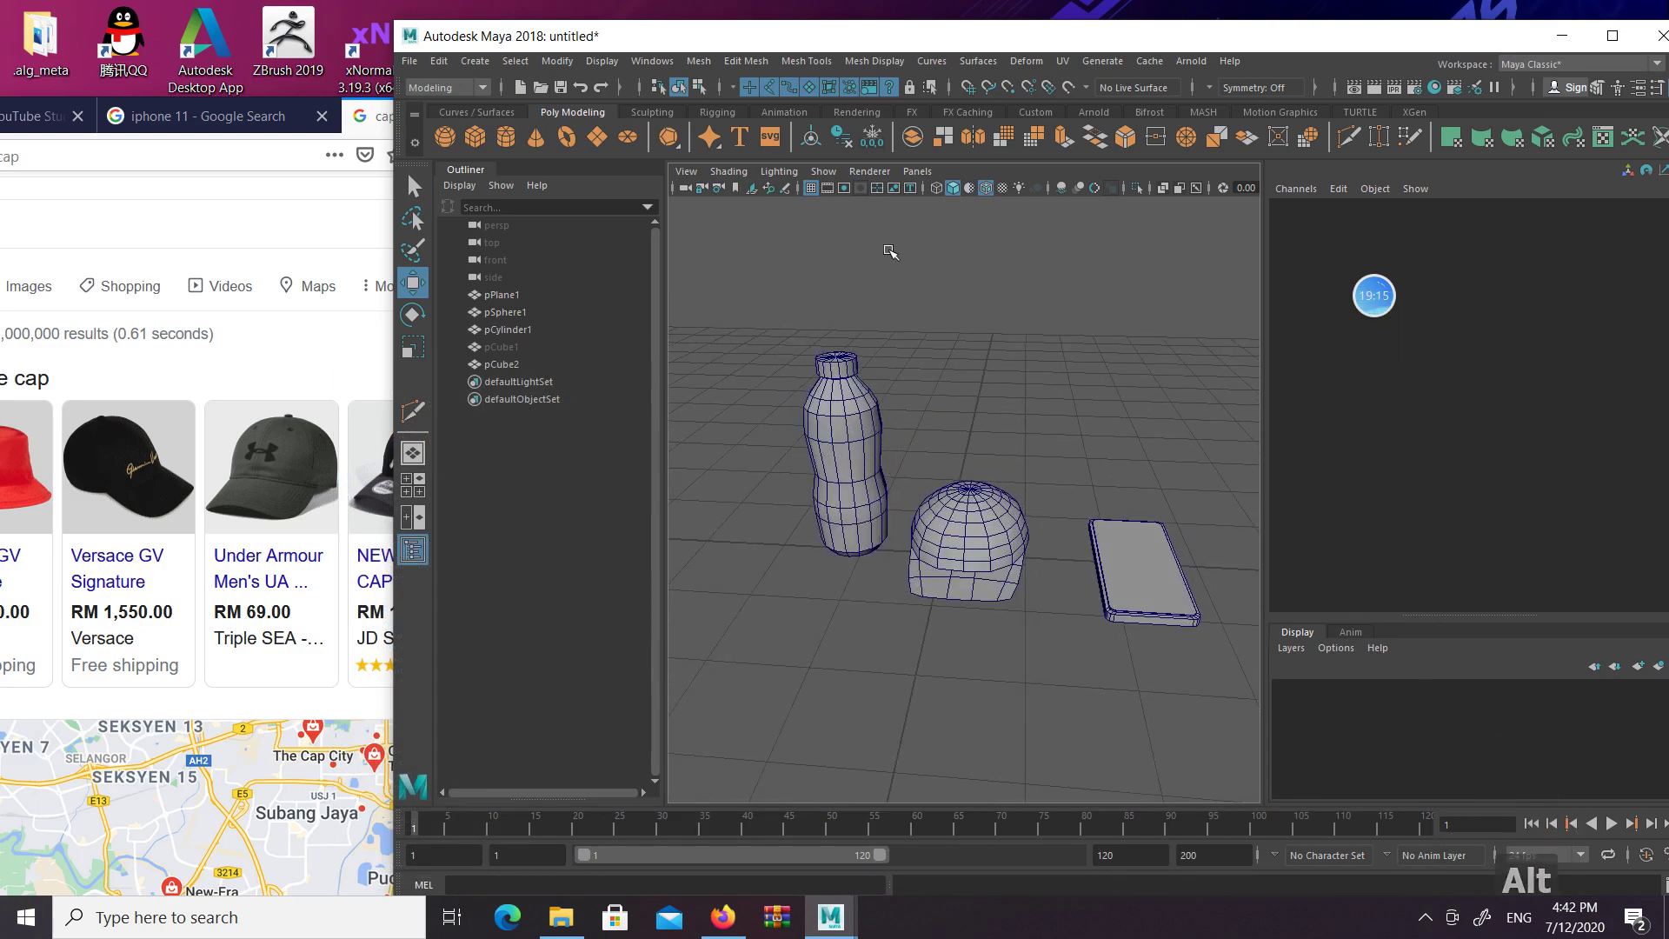
{"action": "left_click", "coordinate": [1426, 918]}
{"action": "left_click", "coordinate": [1361, 876]}
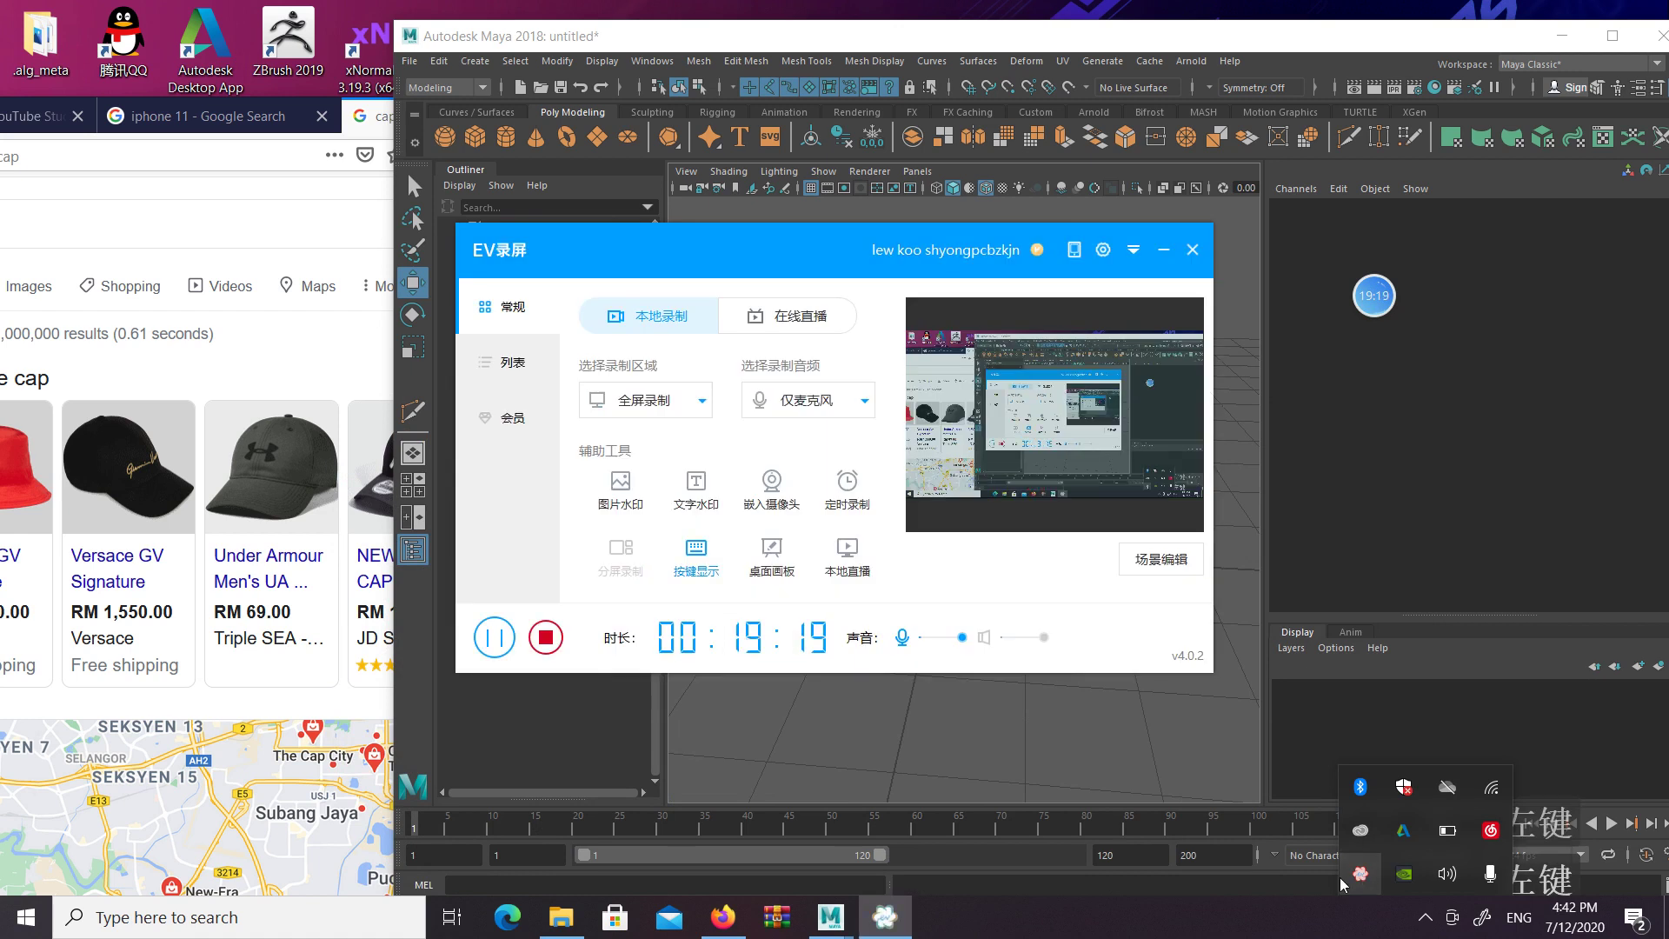